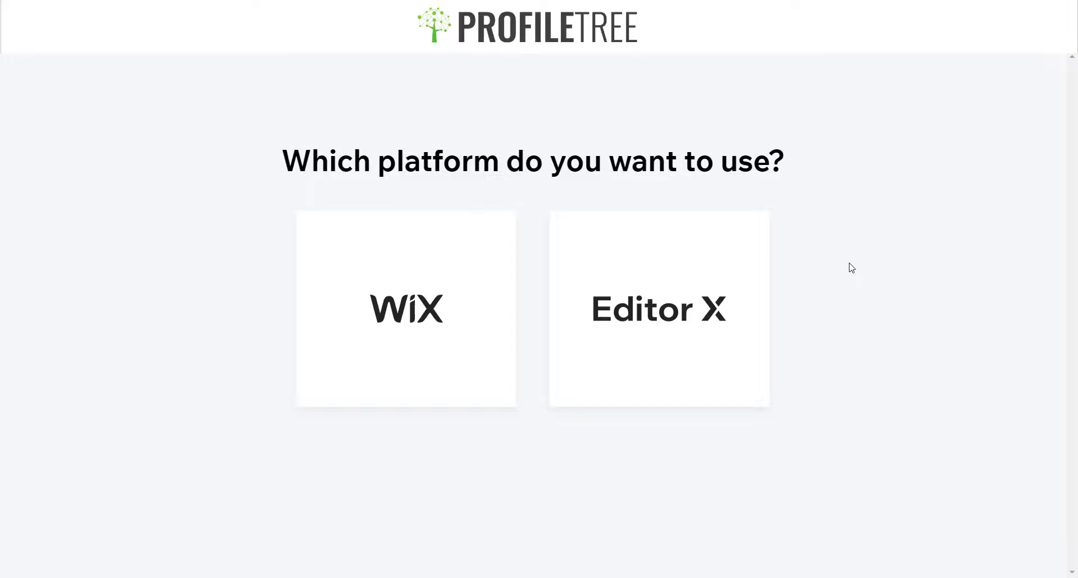
# Choose the Wix platform and set the kind of website to Fashion Blog.
pyautogui.click(419, 320)
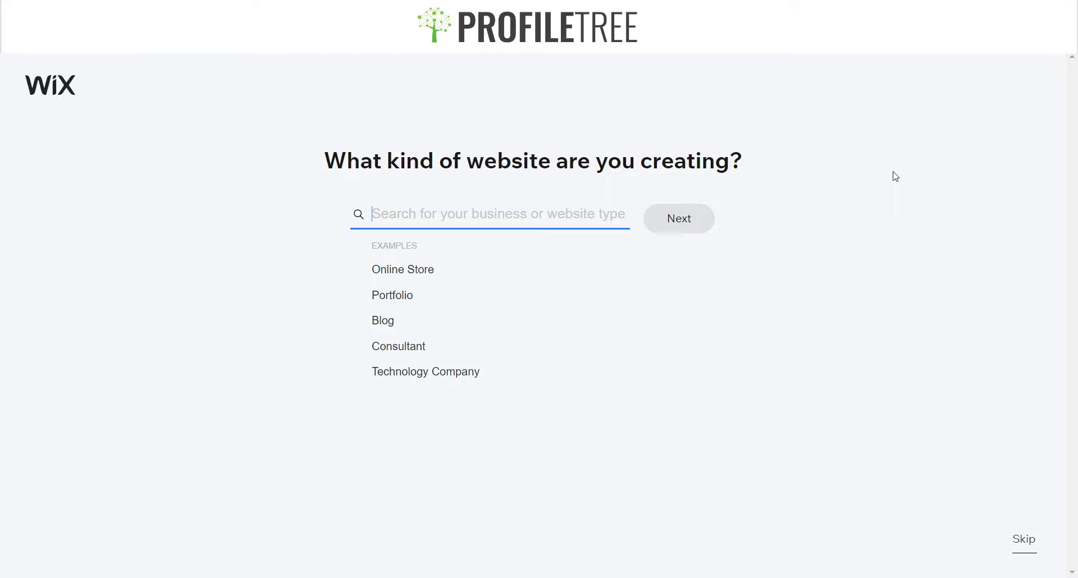
pyautogui.write('s')
pyautogui.press('BackSpace')
pyautogui.write('Fa')
pyautogui.press('BackSpace')
pyautogui.write('ashion Blog')
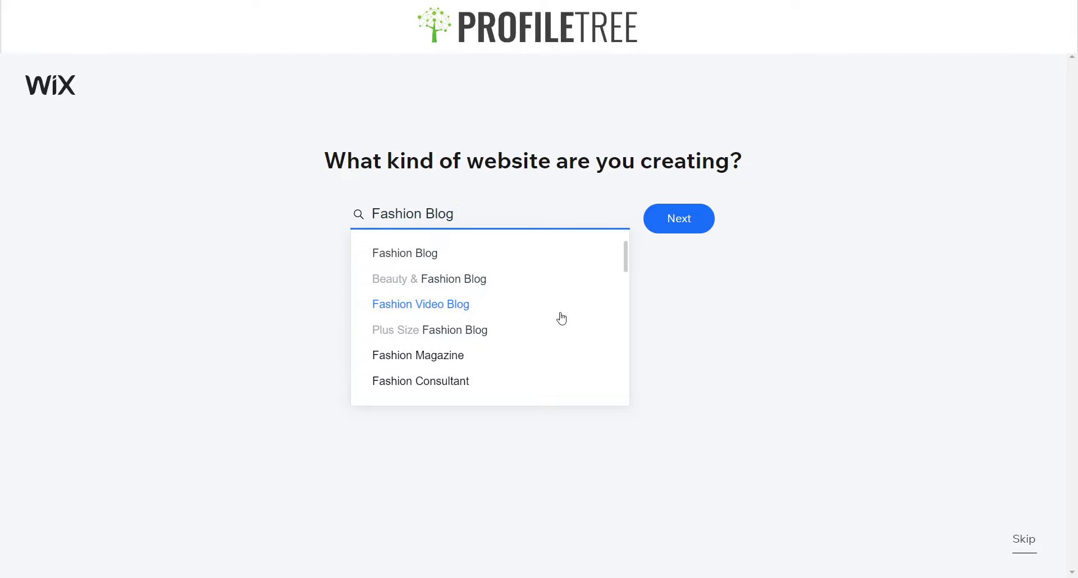
pyautogui.scroll(-8, 562, 318)
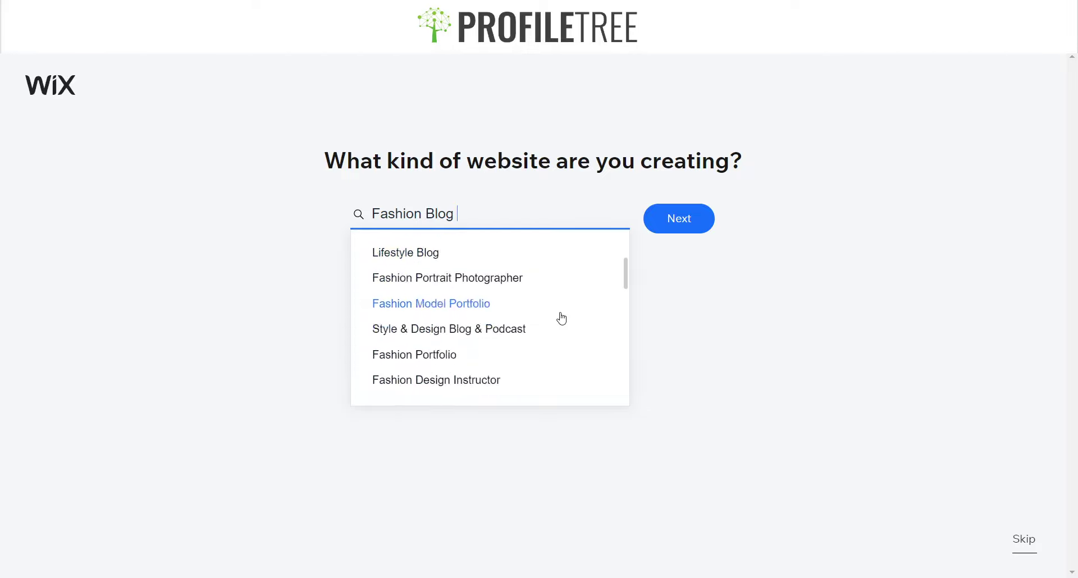
pyautogui.scroll(-10, 561, 318)
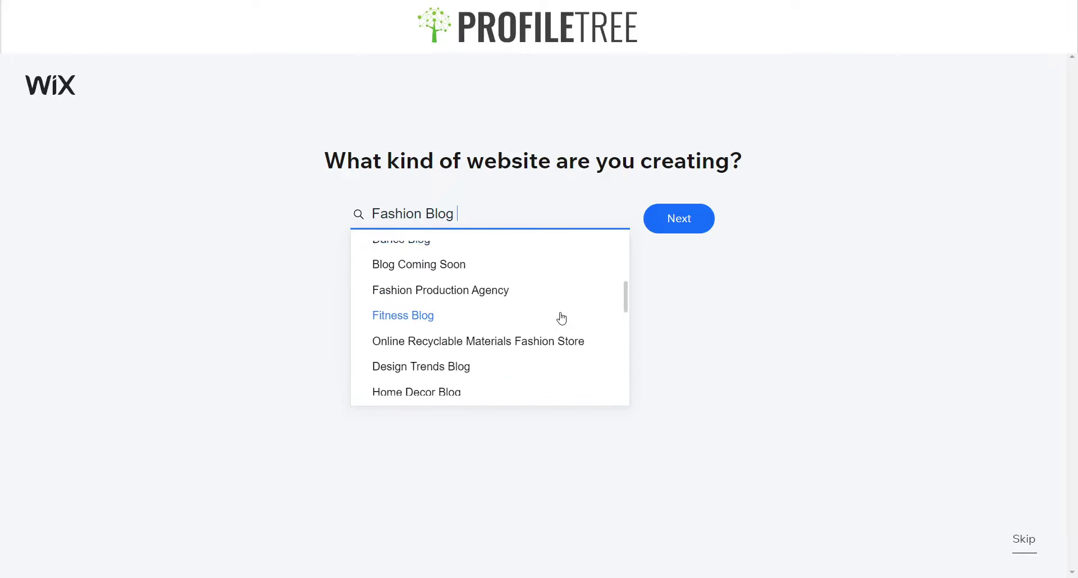
pyautogui.scroll(-1, 562, 318)
pyautogui.scroll(9, 561, 318)
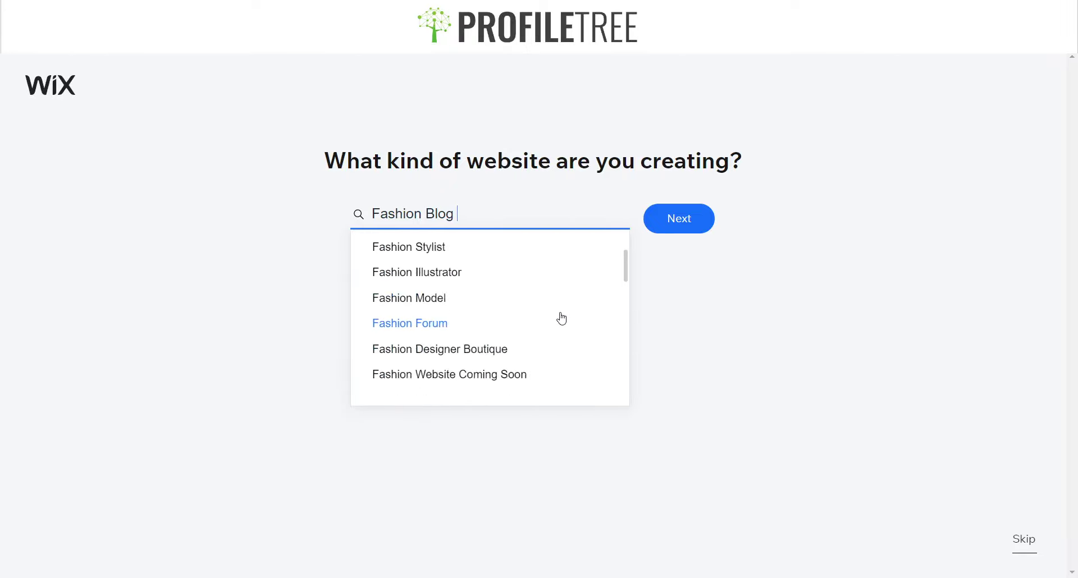
pyautogui.scroll(2, 562, 318)
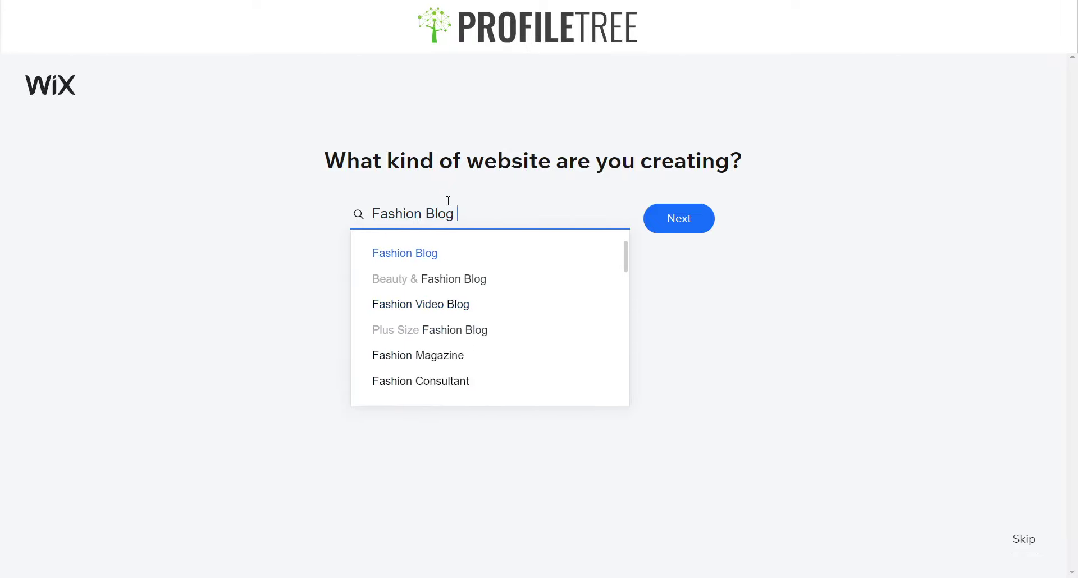
pyautogui.click(413, 257)
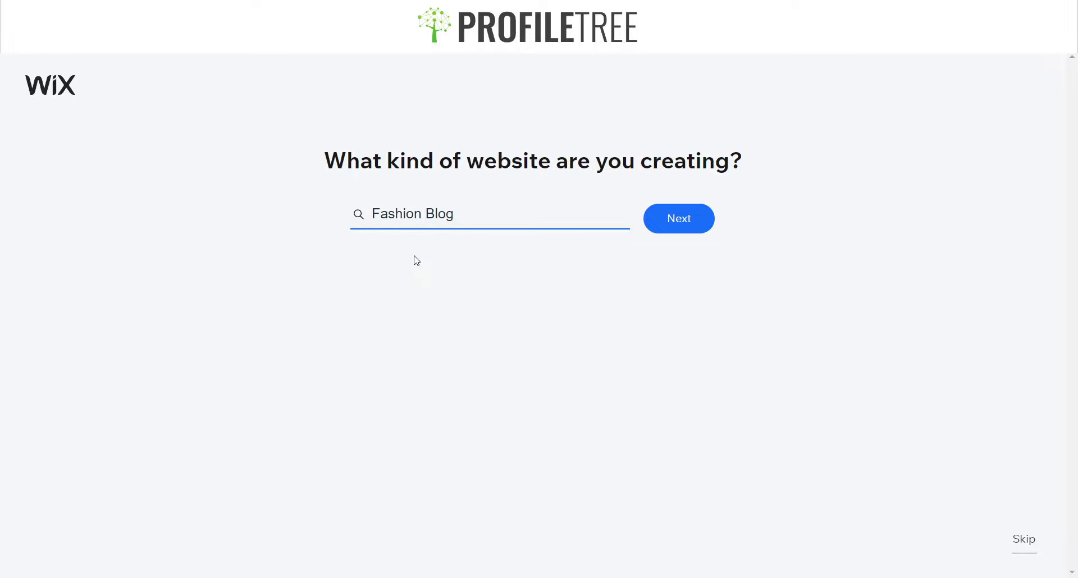
pyautogui.click(653, 229)
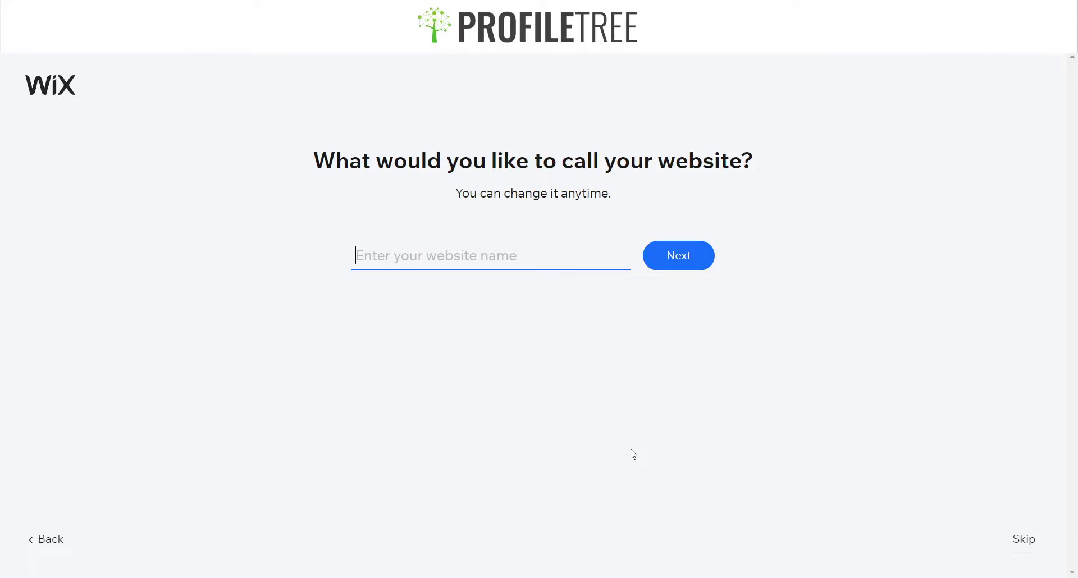
# Name the website Unplugged and continue to the choice of website features.
pyautogui.write('Unplugged')
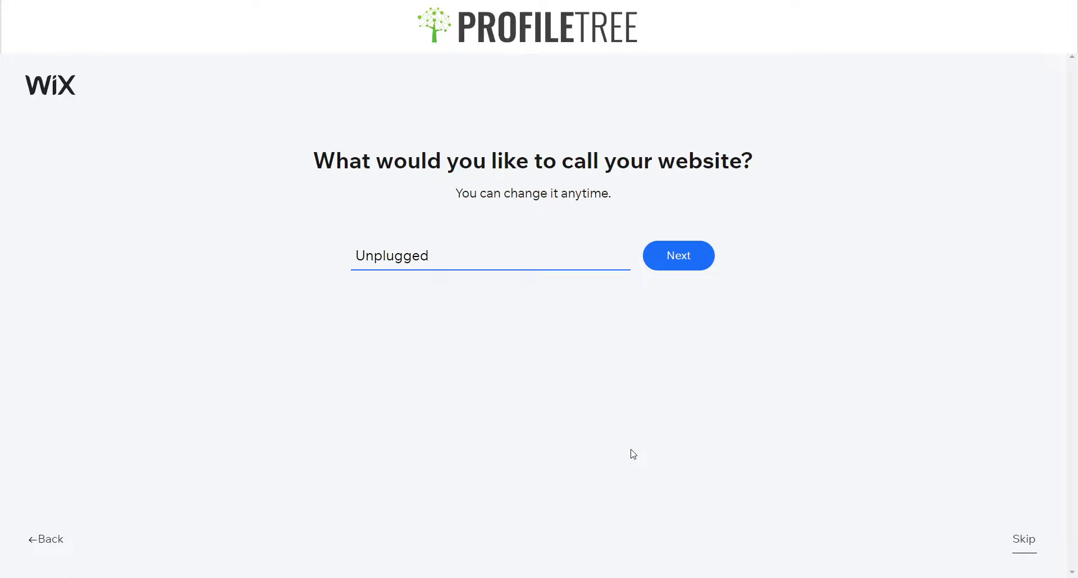
pyautogui.click(677, 251)
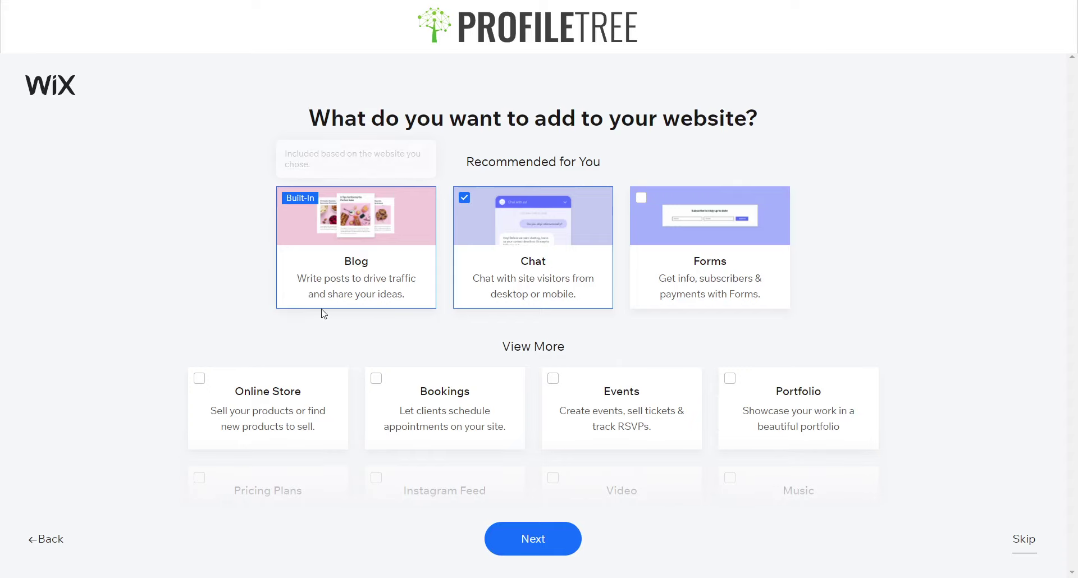
# Review the optional website features, deselect Chat so only the built-in Blog is kept, and continue.
pyautogui.scroll(-1, 245, 264)
pyautogui.scroll(-2, 134, 307)
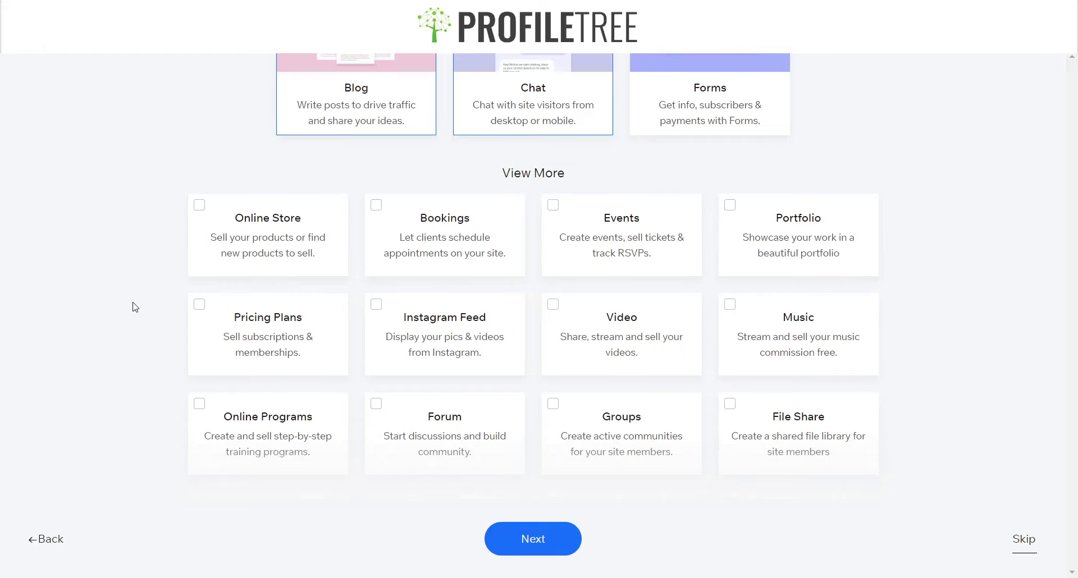
pyautogui.scroll(-2, 133, 307)
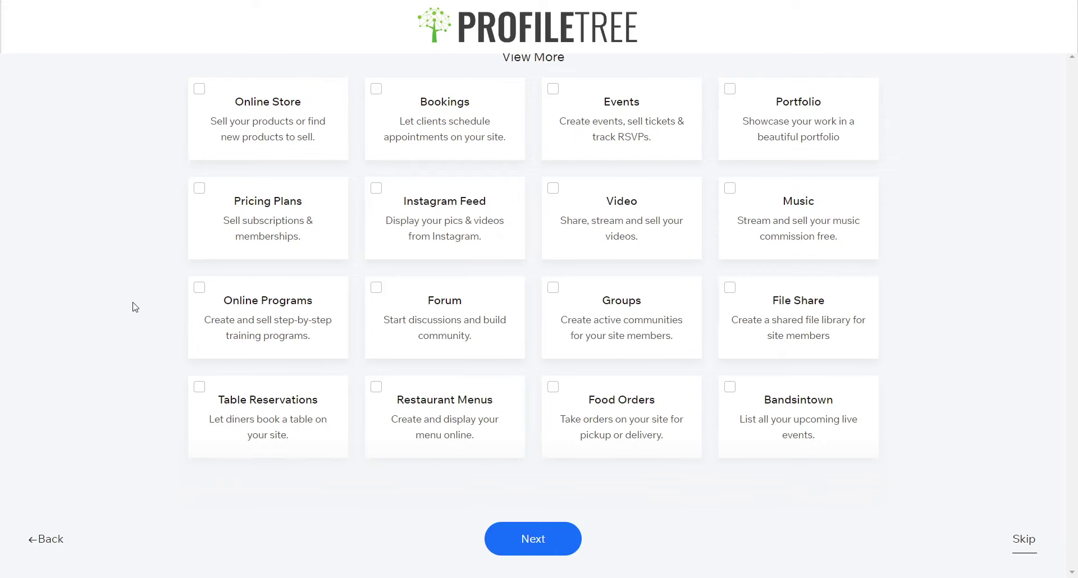
pyautogui.scroll(4, 135, 307)
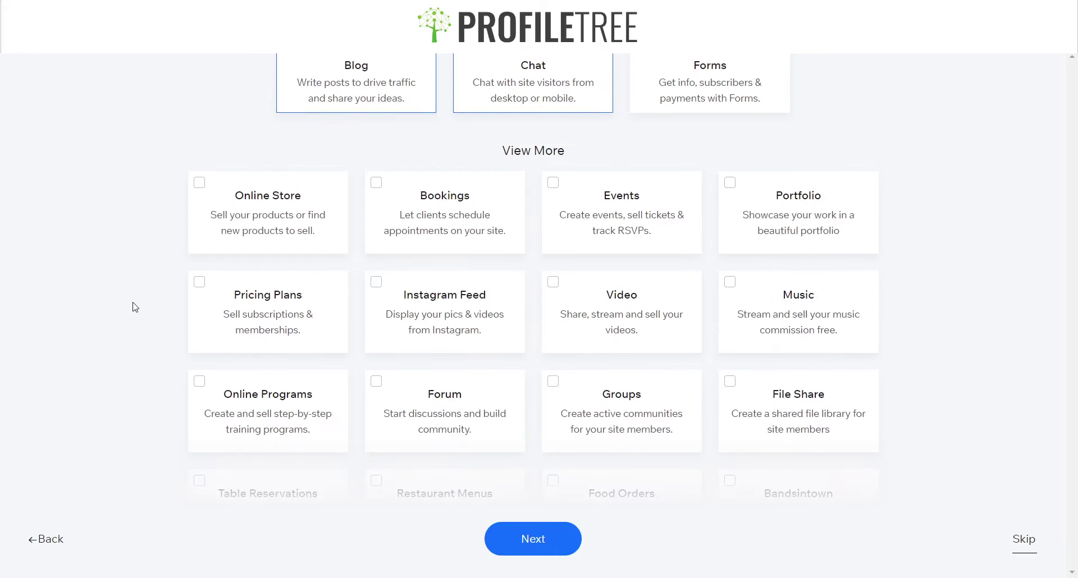
pyautogui.scroll(2, 135, 307)
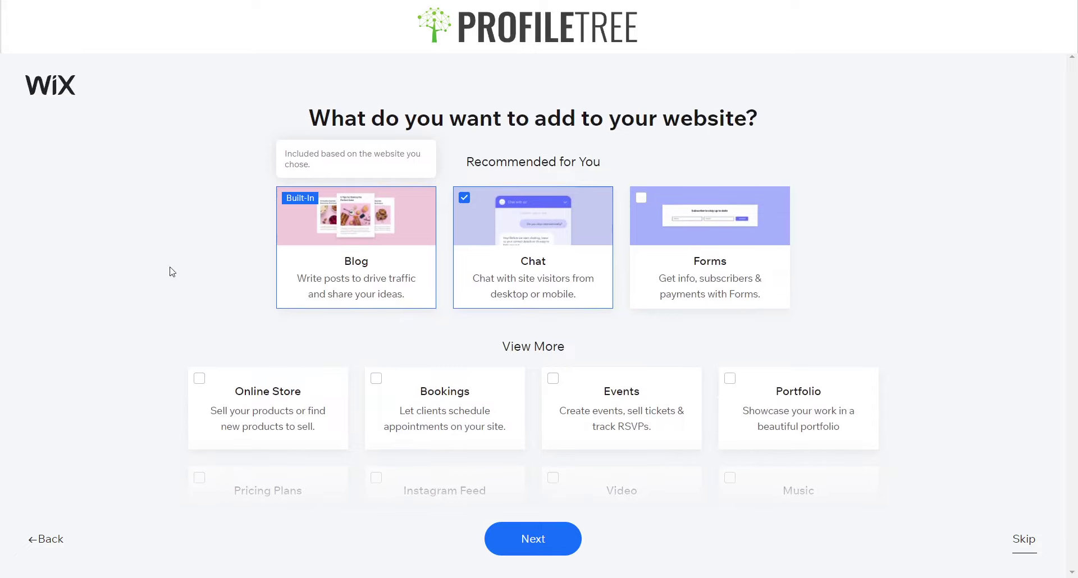
pyautogui.click(466, 203)
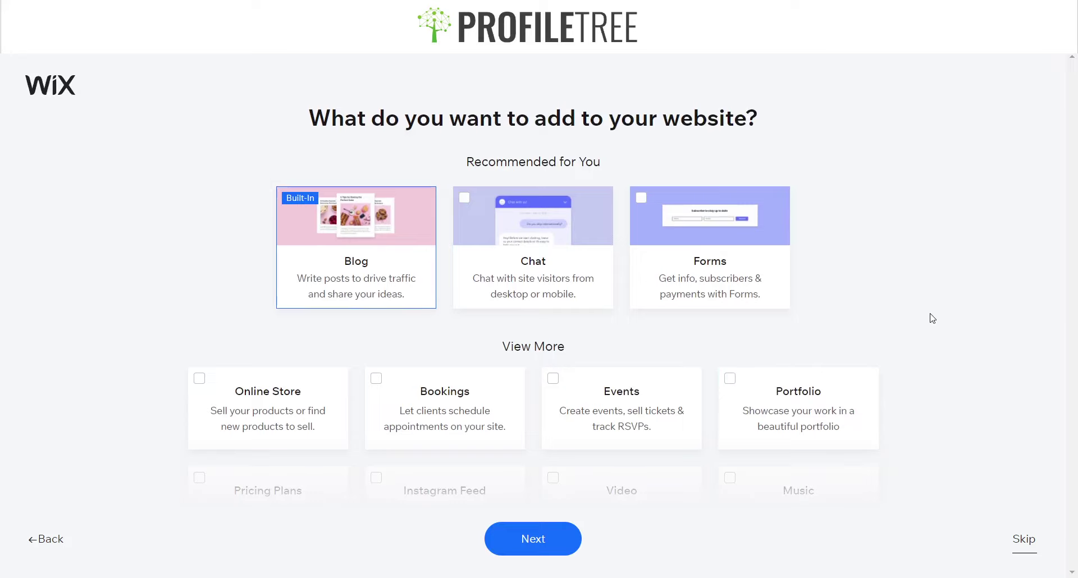
pyautogui.click(533, 540)
pyautogui.click(531, 540)
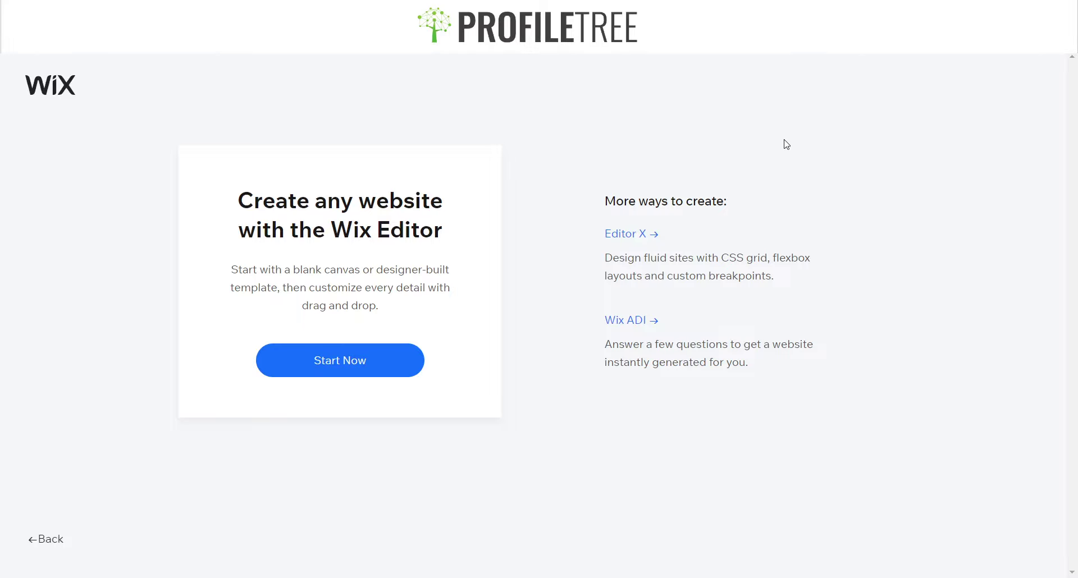
# Start creating the site with Wix ADI, skipping the info review and choosing the Grand theme.
pyautogui.click(620, 324)
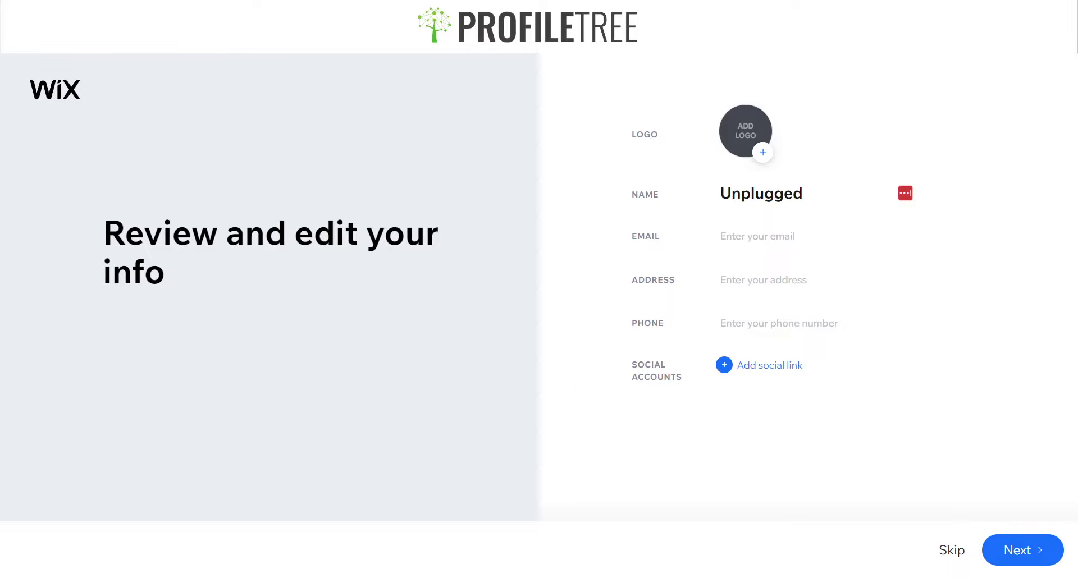
pyautogui.click(956, 554)
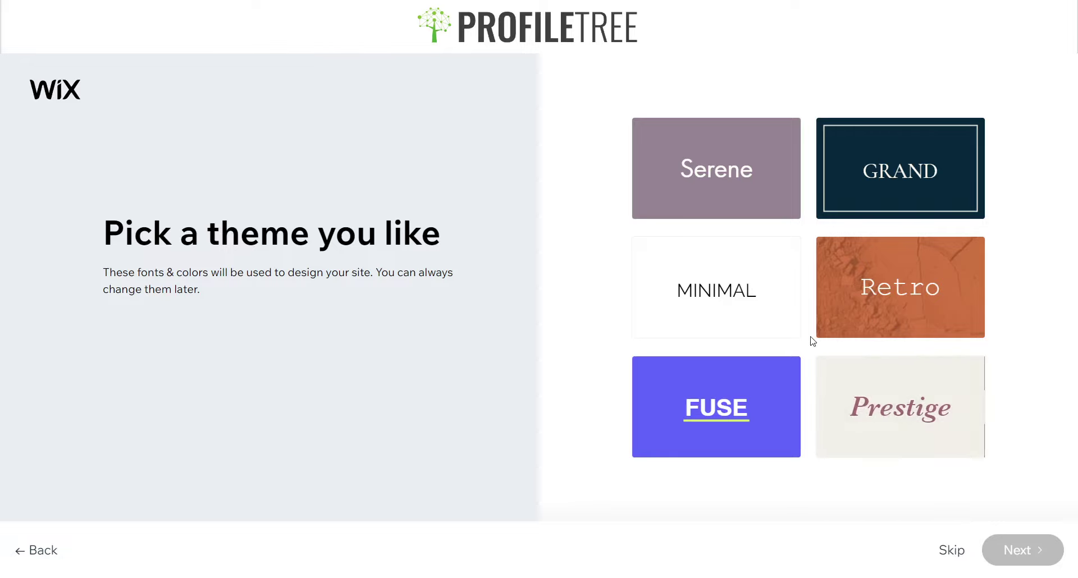
pyautogui.click(848, 191)
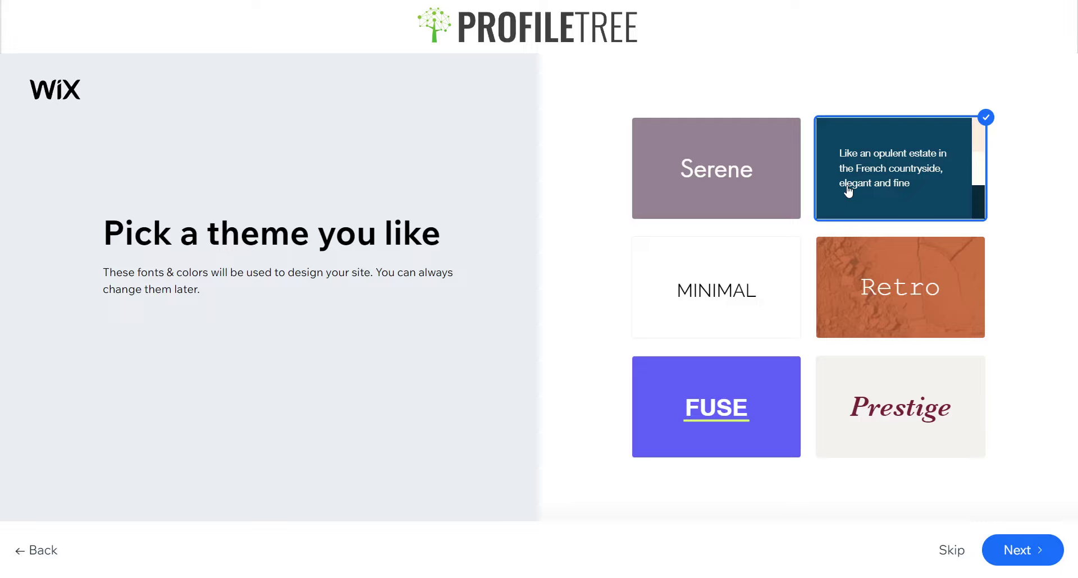
pyautogui.click(1016, 566)
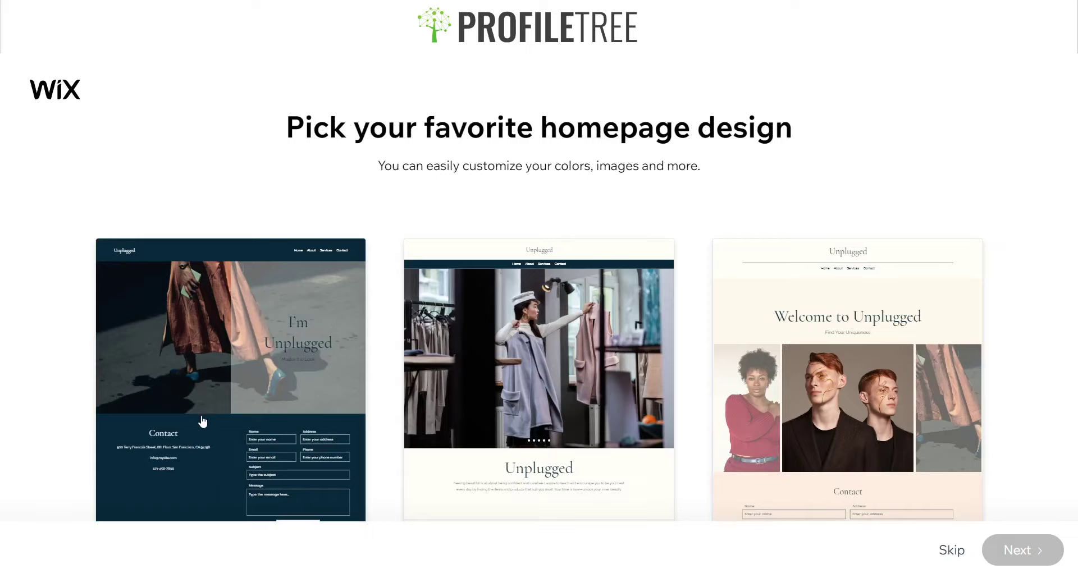
# Examine the suggested homepage designs, looking through the full page of the "Welcome to Unplugged" design.
pyautogui.moveTo(203, 421)
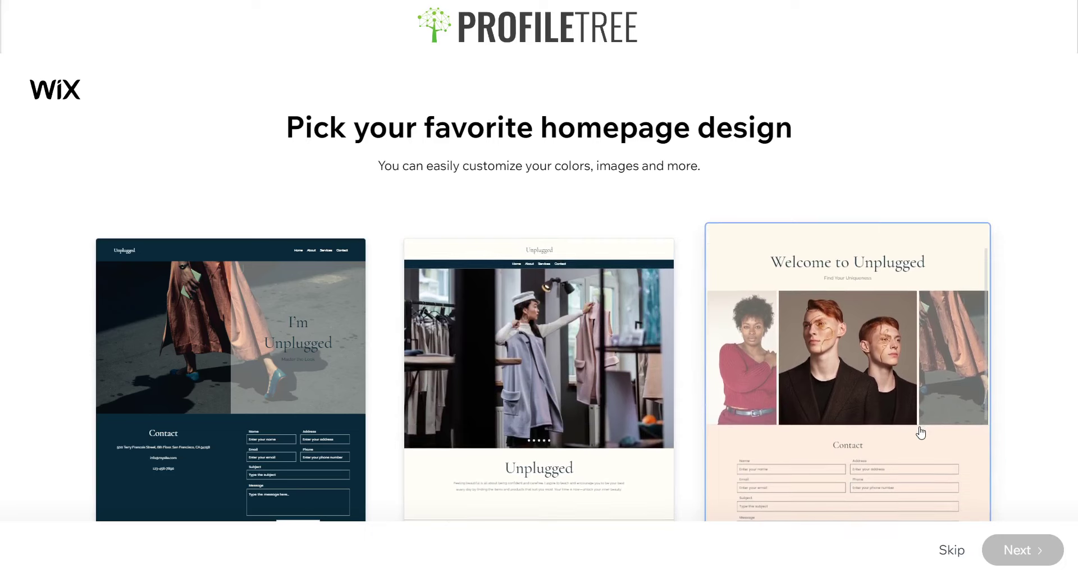
pyautogui.scroll(1, 921, 433)
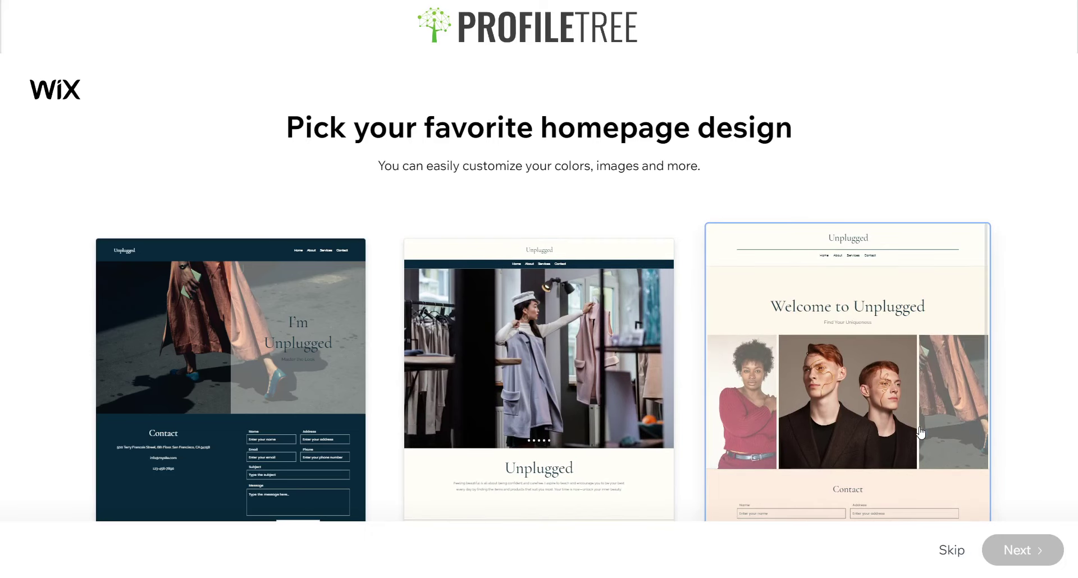
pyautogui.scroll(-2, 920, 432)
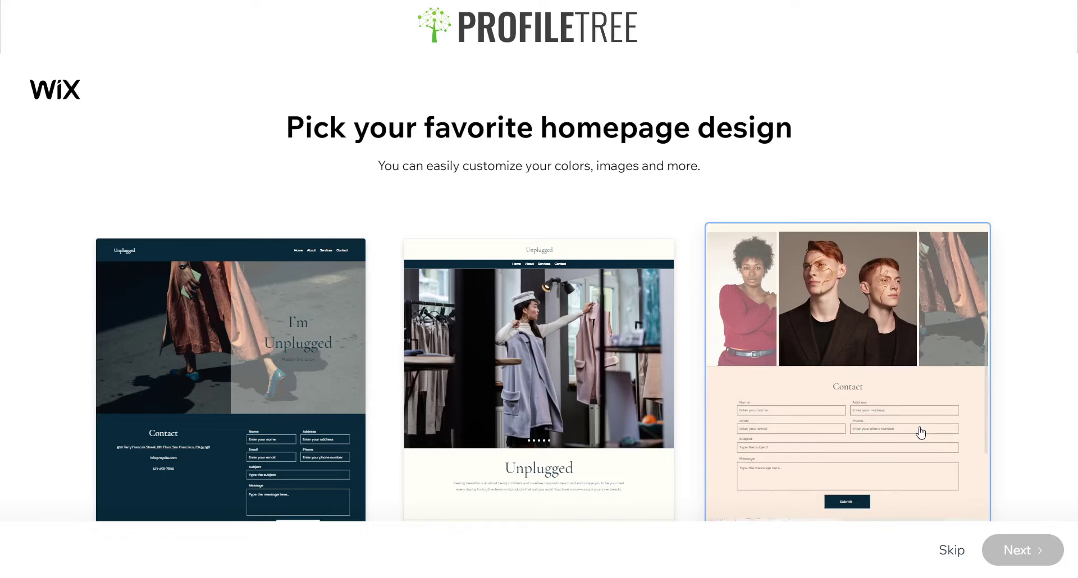
pyautogui.scroll(-3, 921, 432)
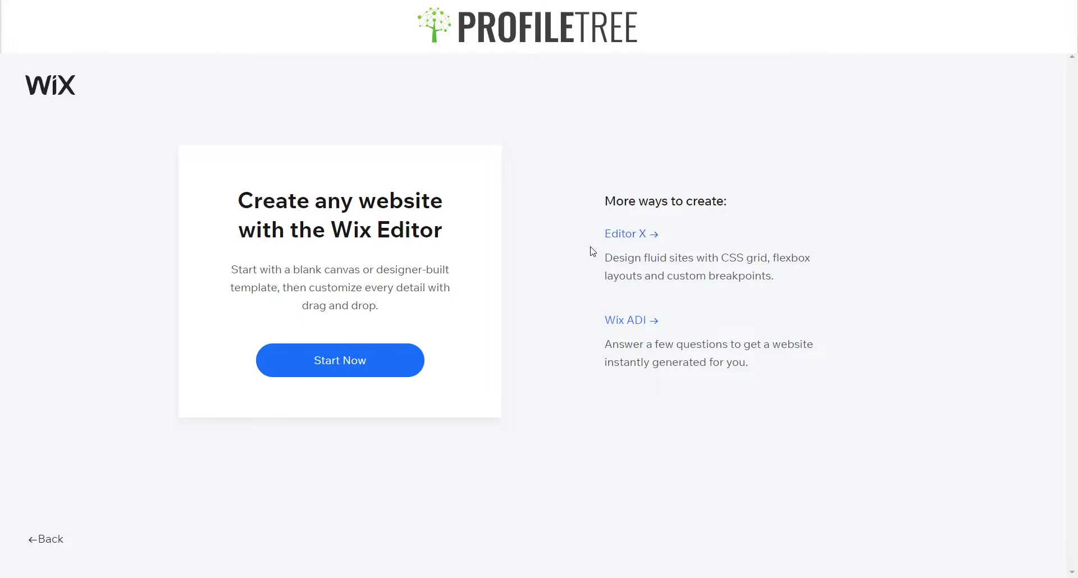
# Choose Editor X as the way to create the site and browse its template gallery.
pyautogui.click(627, 239)
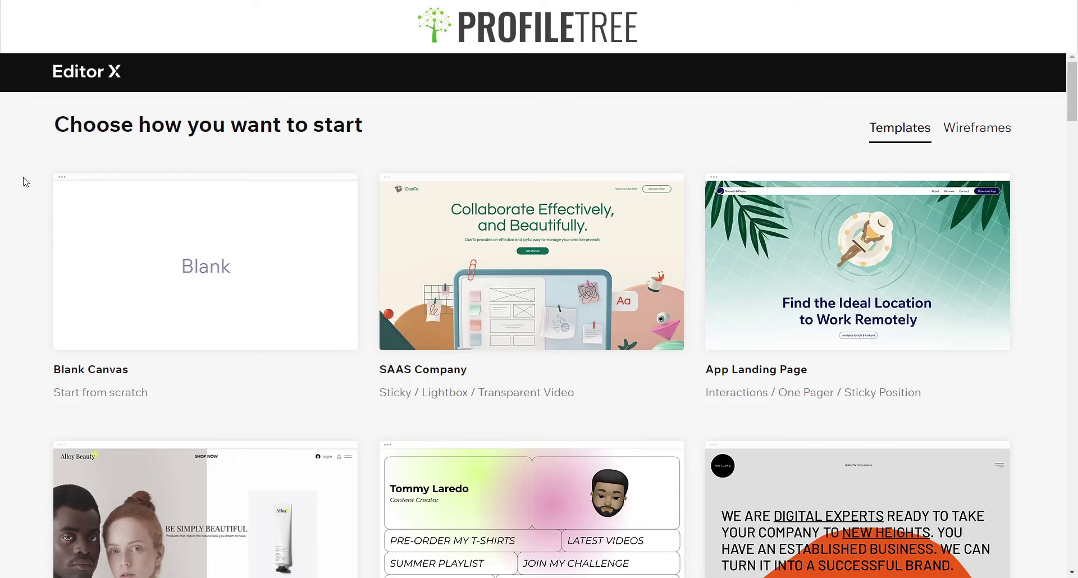
pyautogui.scroll(-2, 25, 181)
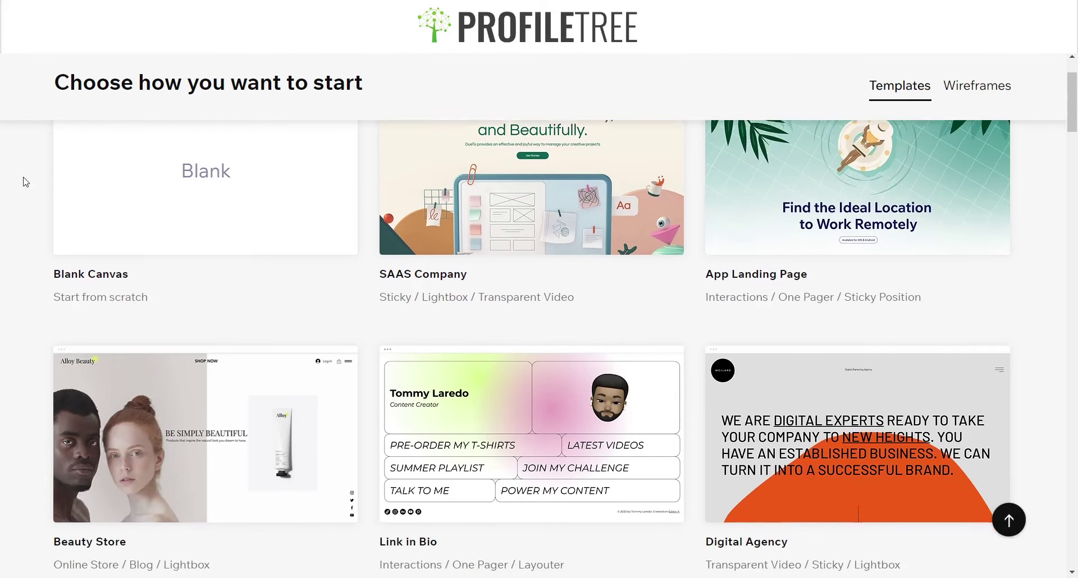
pyautogui.scroll(-1, 25, 181)
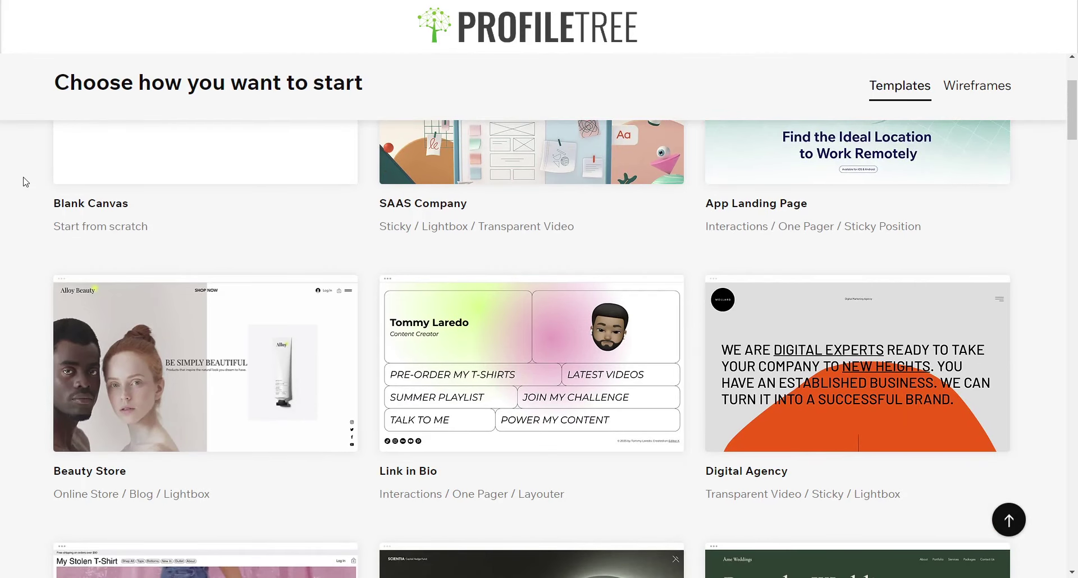
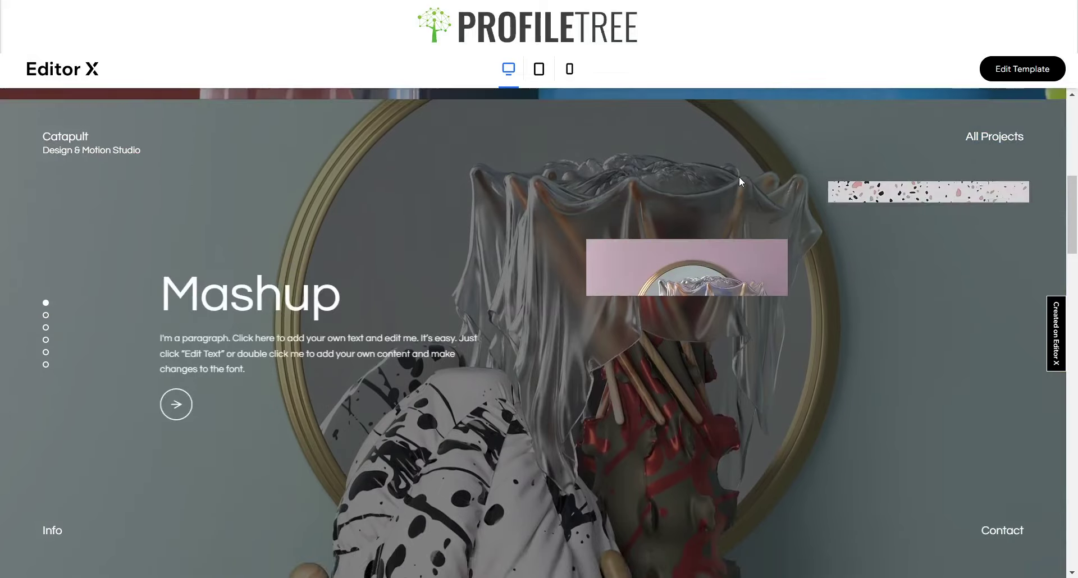
# Look through the desktop preview of the Design & Motion Studio template, including its Mashup, Tectonic and Arches projects.
pyautogui.scroll(-5, 739, 177)
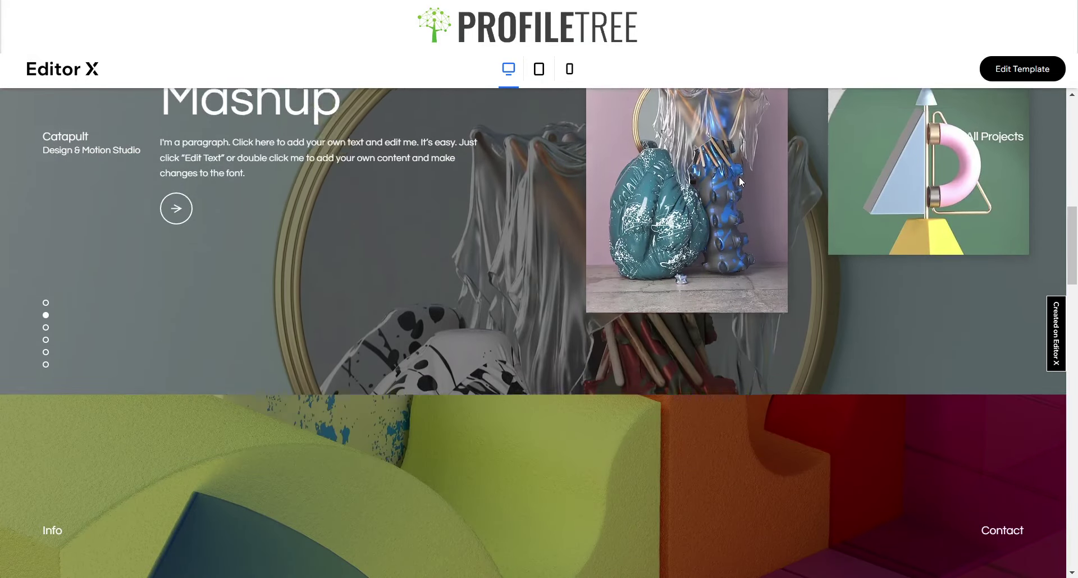
pyautogui.scroll(-5, 739, 180)
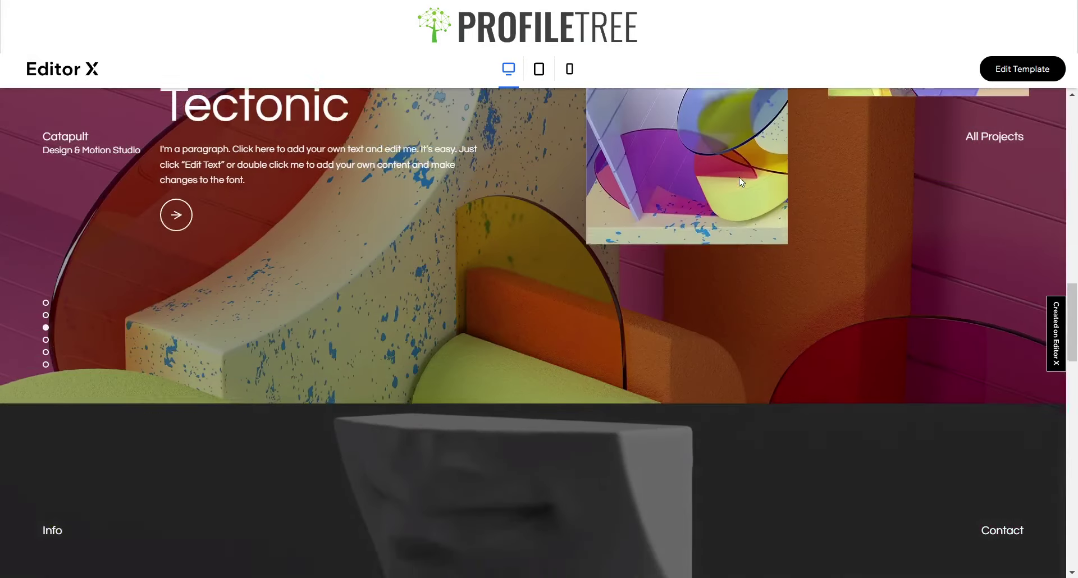
pyautogui.scroll(-5, 739, 180)
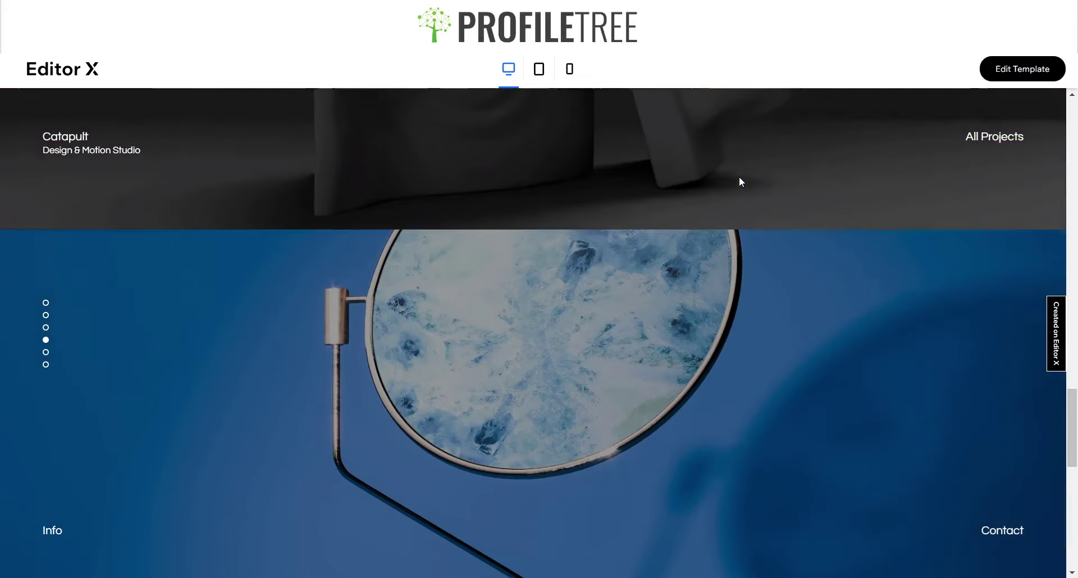
pyautogui.scroll(-5, 739, 181)
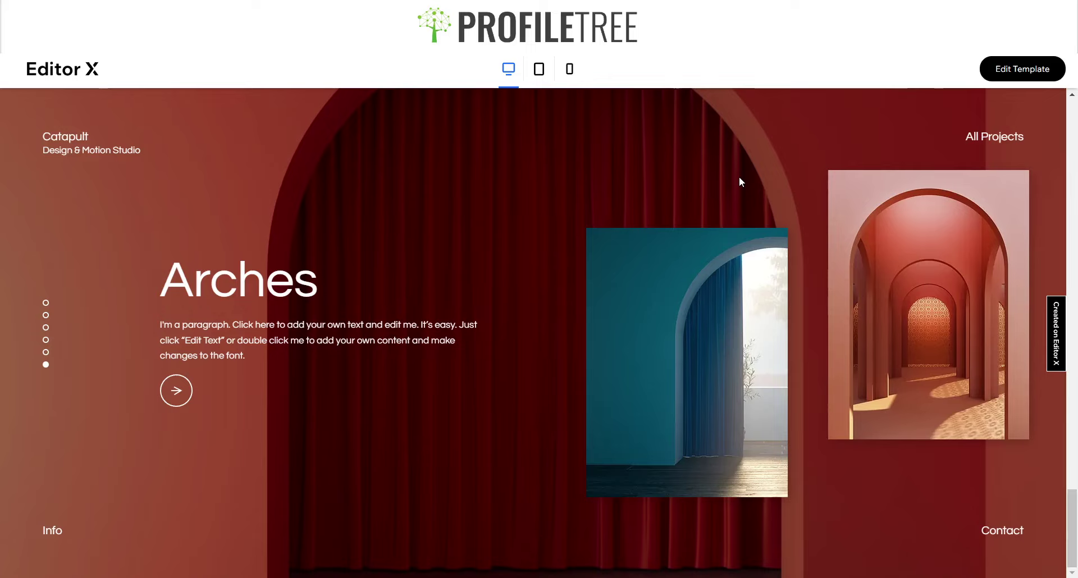
pyautogui.scroll(5, 739, 176)
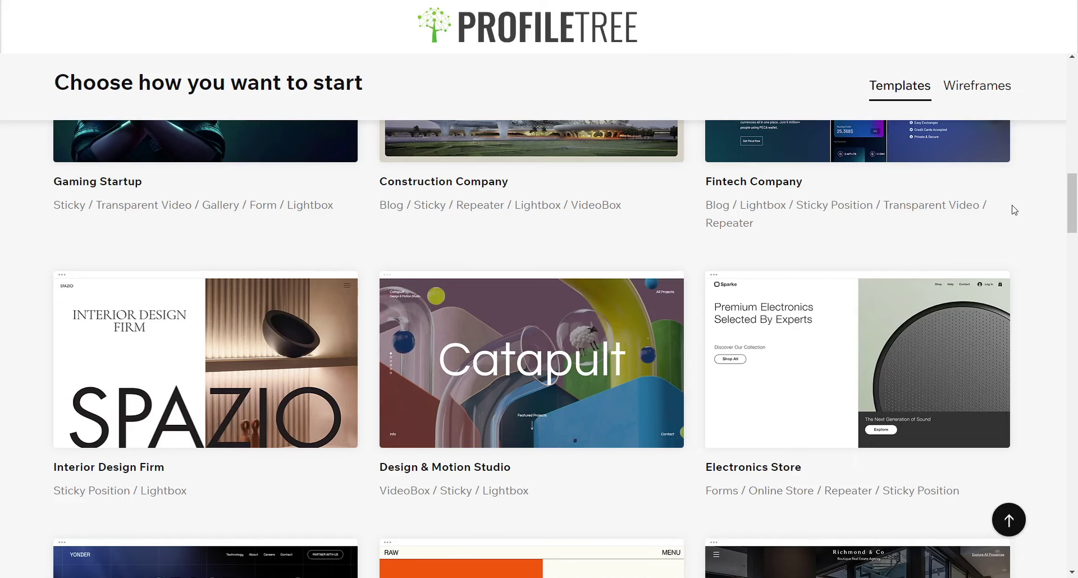
# Switch the Editor X starting options from templates to wireframes.
pyautogui.scroll(15, 1014, 210)
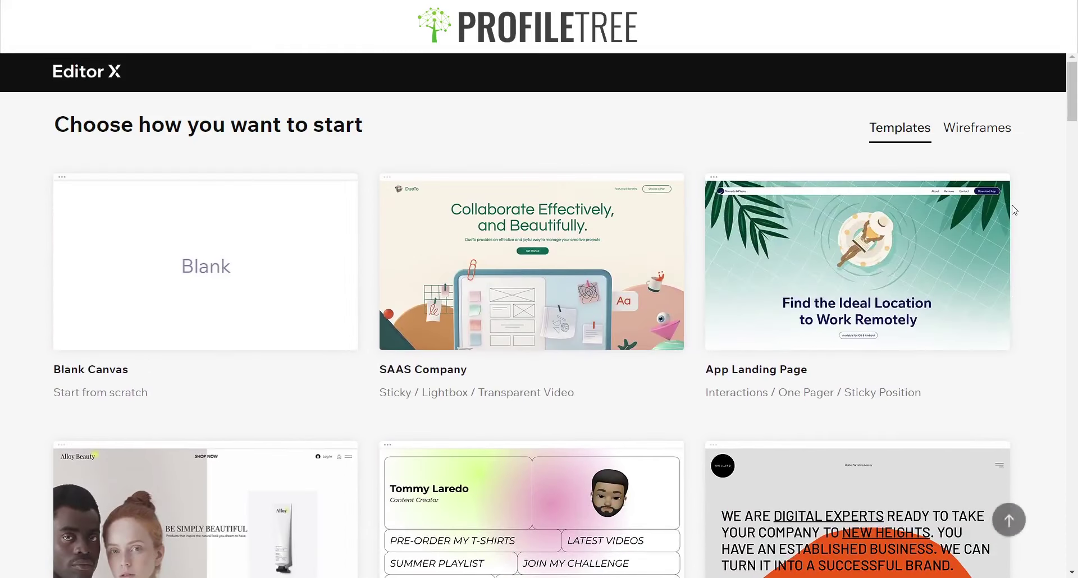
pyautogui.click(964, 134)
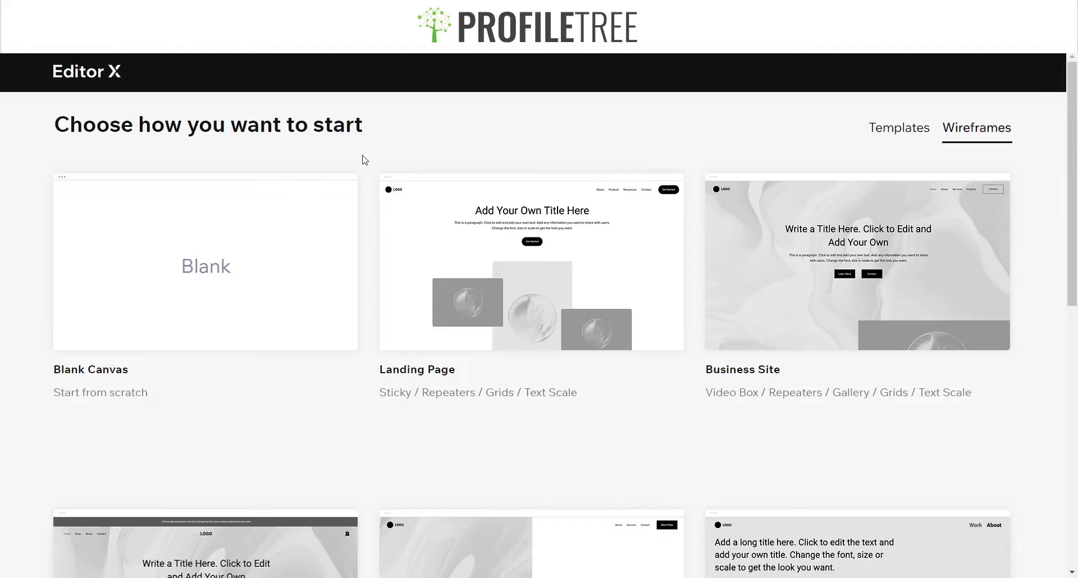
# Look through the Editor X wireframes, from Blank Canvas and Landing Page to eCommerce, Services and Portfolio.
pyautogui.scroll(-2, 363, 160)
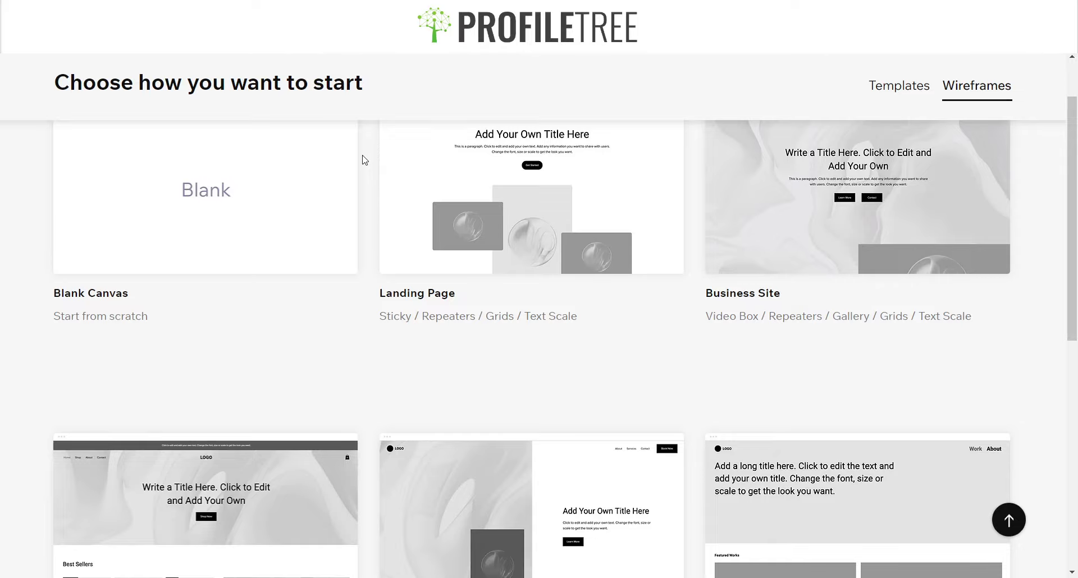
pyautogui.scroll(-5, 362, 160)
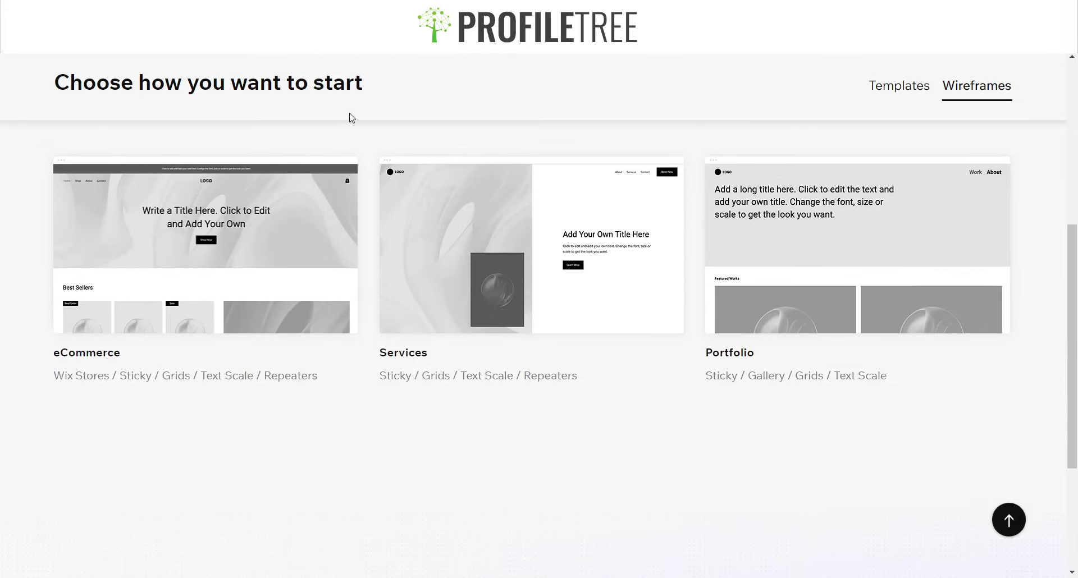
pyautogui.scroll(-3, 369, 154)
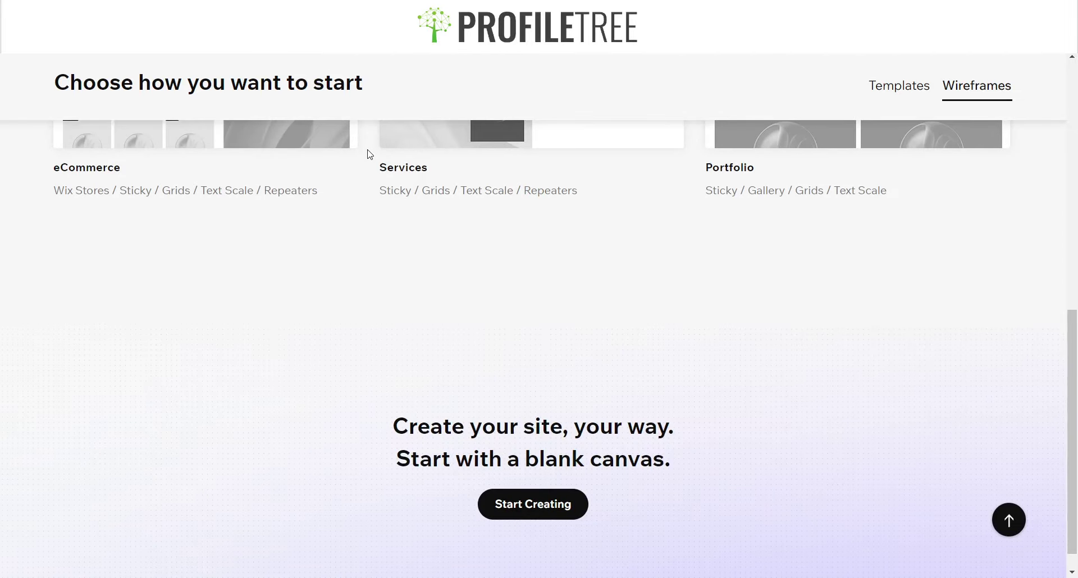
pyautogui.scroll(10, 369, 154)
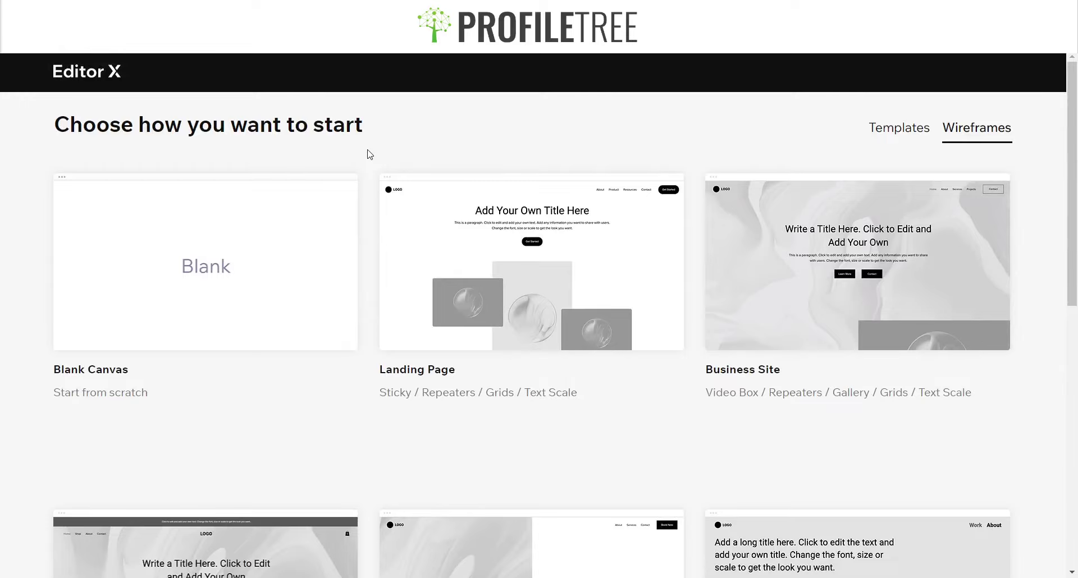
pyautogui.scroll(-1, 369, 155)
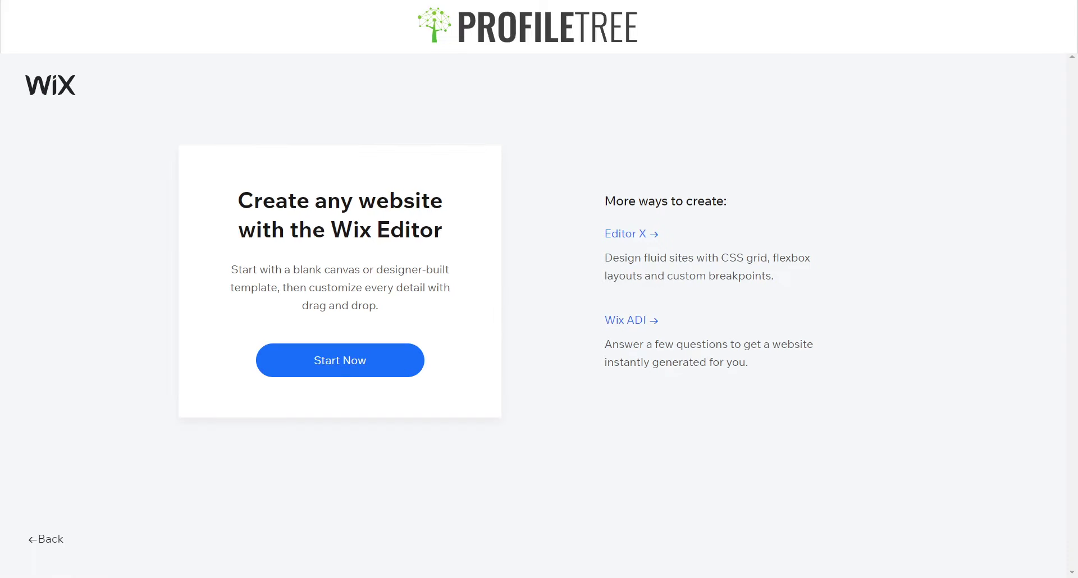
# Choose the Wix Editor as the way to create the site and browse the first page of Fashion Blog templates.
pyautogui.click(380, 374)
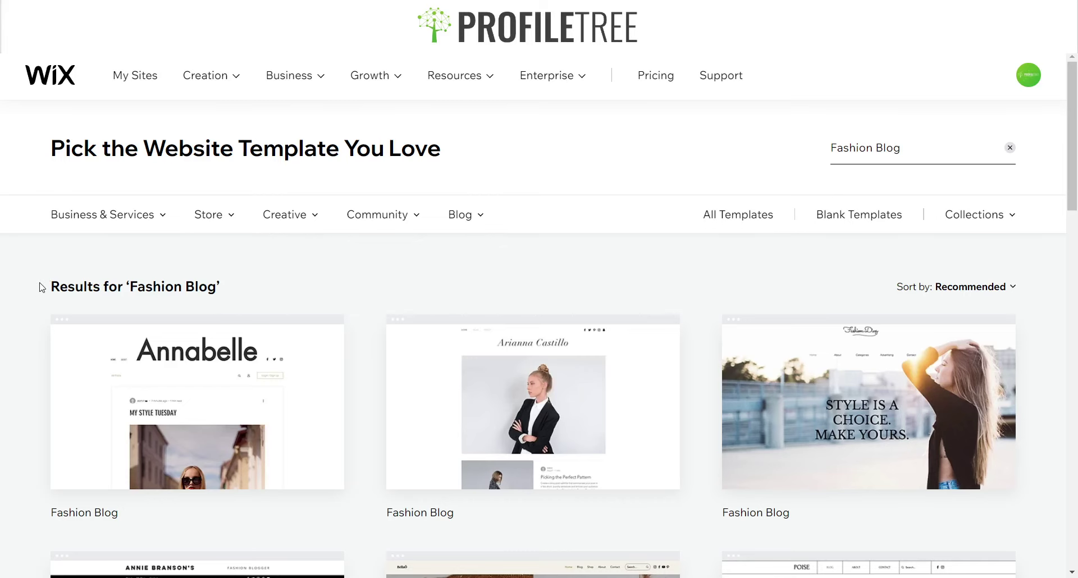
pyautogui.scroll(-4, 39, 288)
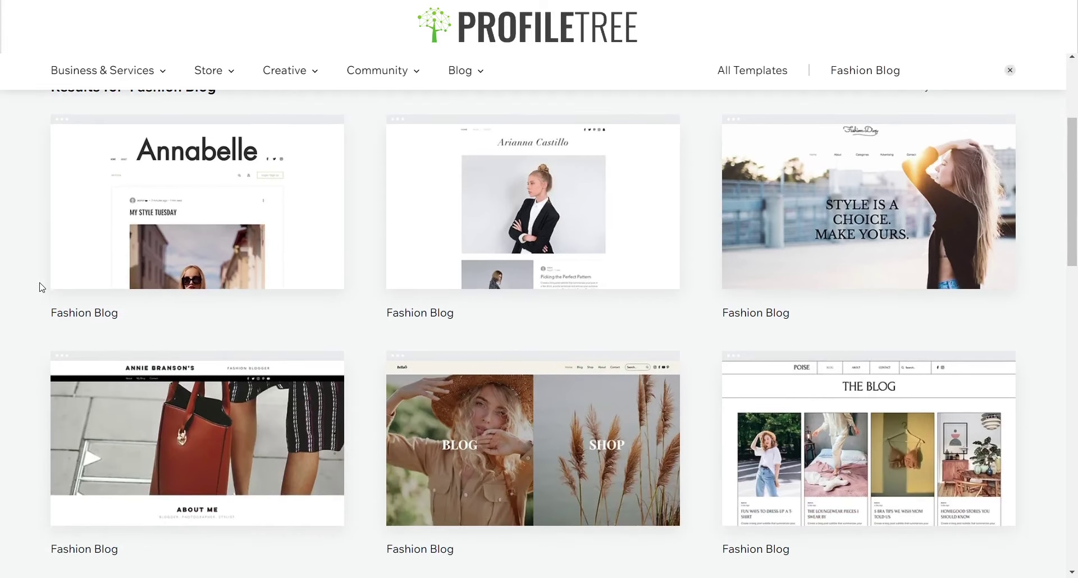
pyautogui.scroll(-2, 40, 287)
pyautogui.scroll(-2, 39, 282)
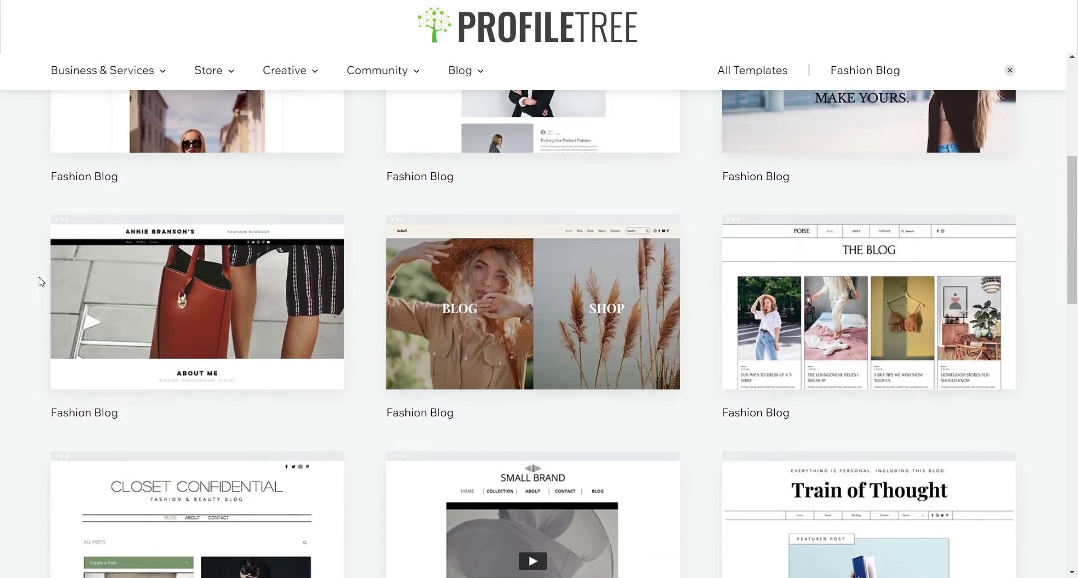
pyautogui.scroll(-1, 39, 282)
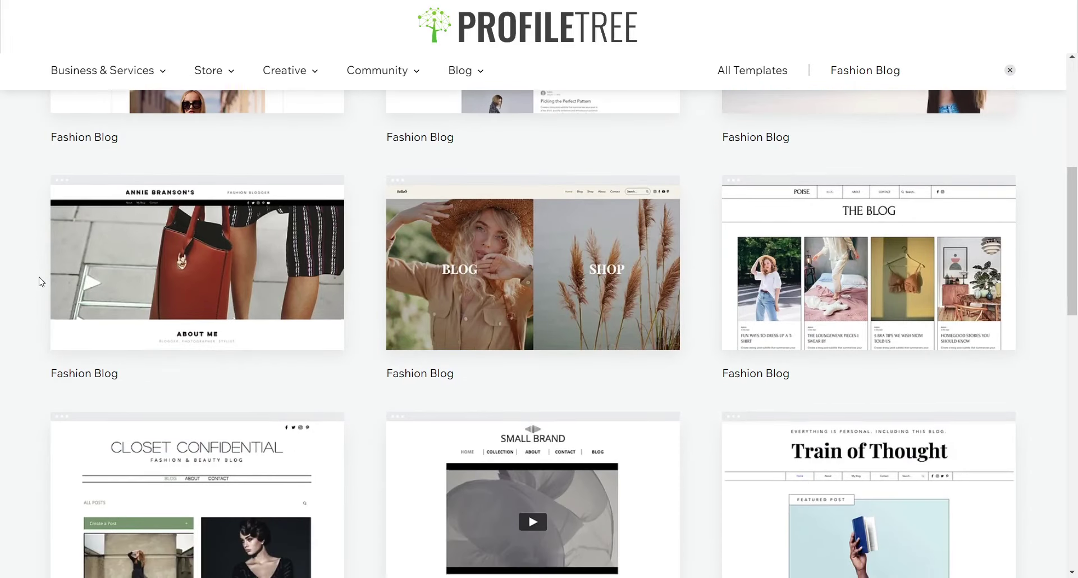
pyautogui.scroll(-2, 40, 281)
pyautogui.scroll(5, 40, 282)
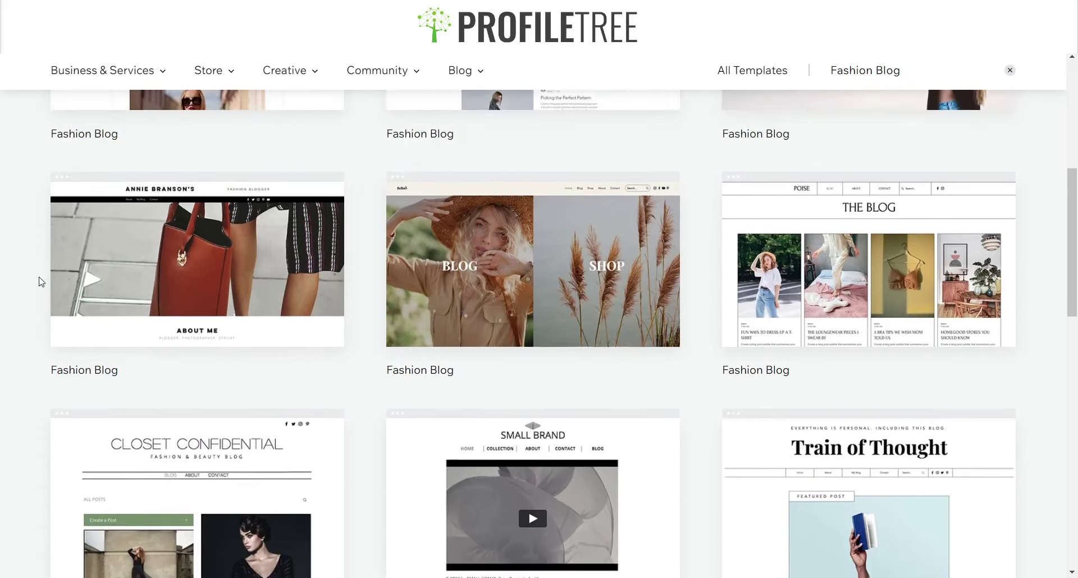
pyautogui.scroll(3, 39, 282)
pyautogui.scroll(-7, 39, 281)
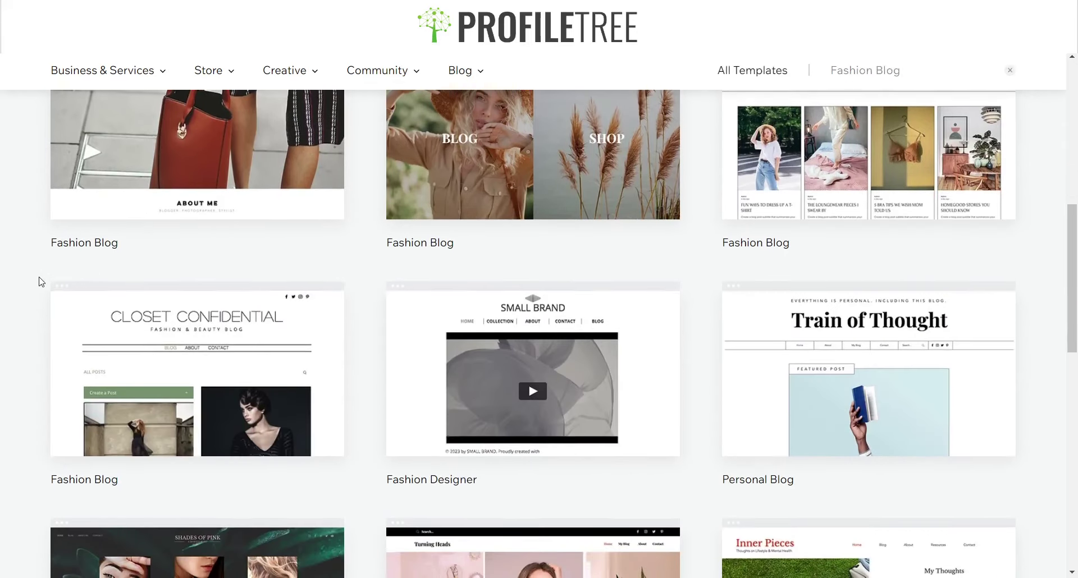
pyautogui.scroll(-2, 39, 282)
pyautogui.scroll(-4, 40, 282)
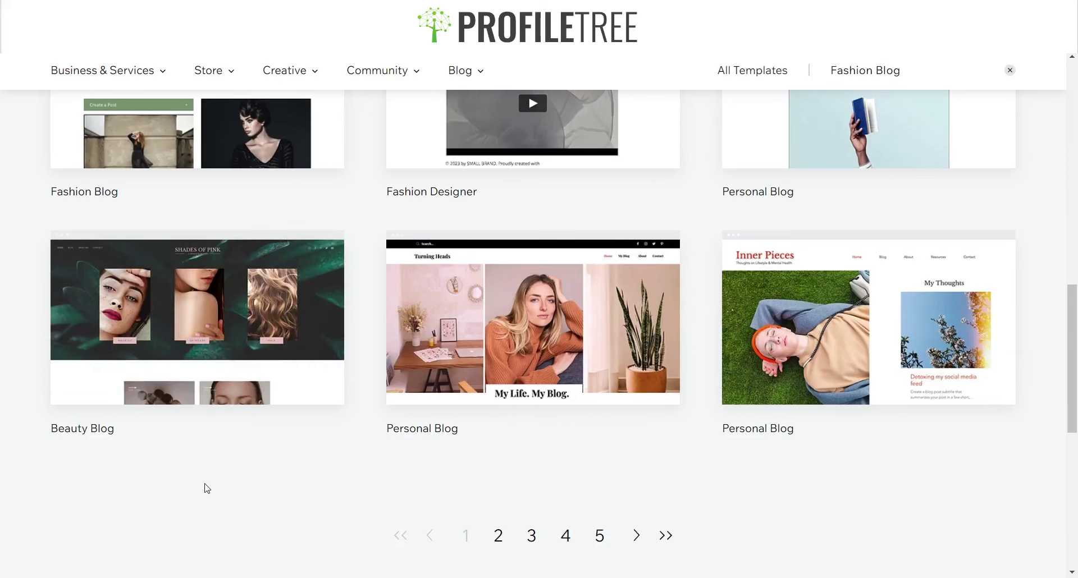
# Look through pages 2 and 3 of the Fashion Blog template results.
pyautogui.click(497, 536)
pyautogui.scroll(-10, 498, 536)
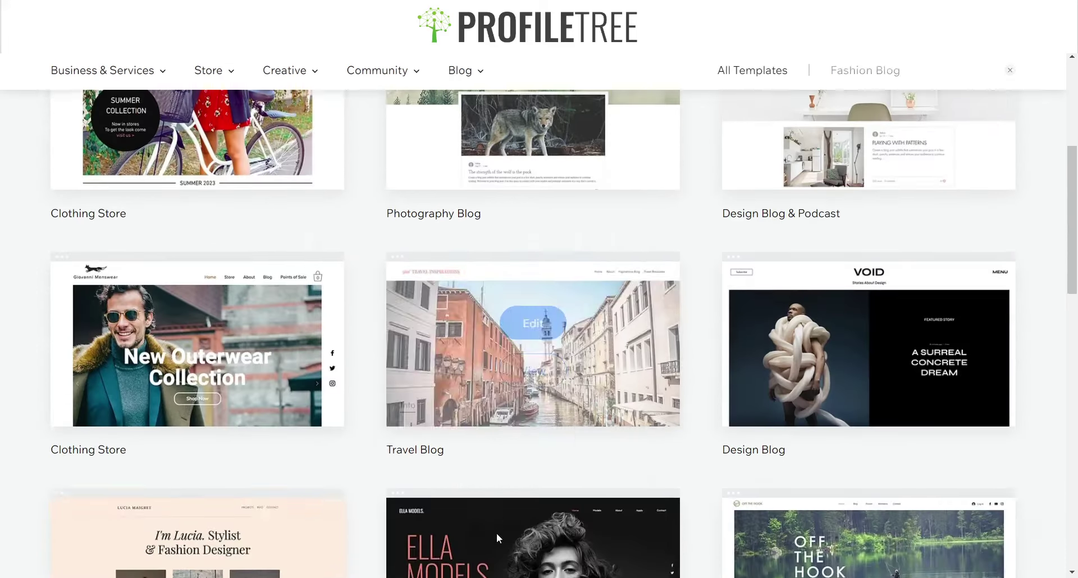
pyautogui.scroll(-5, 498, 538)
pyautogui.scroll(6, 498, 538)
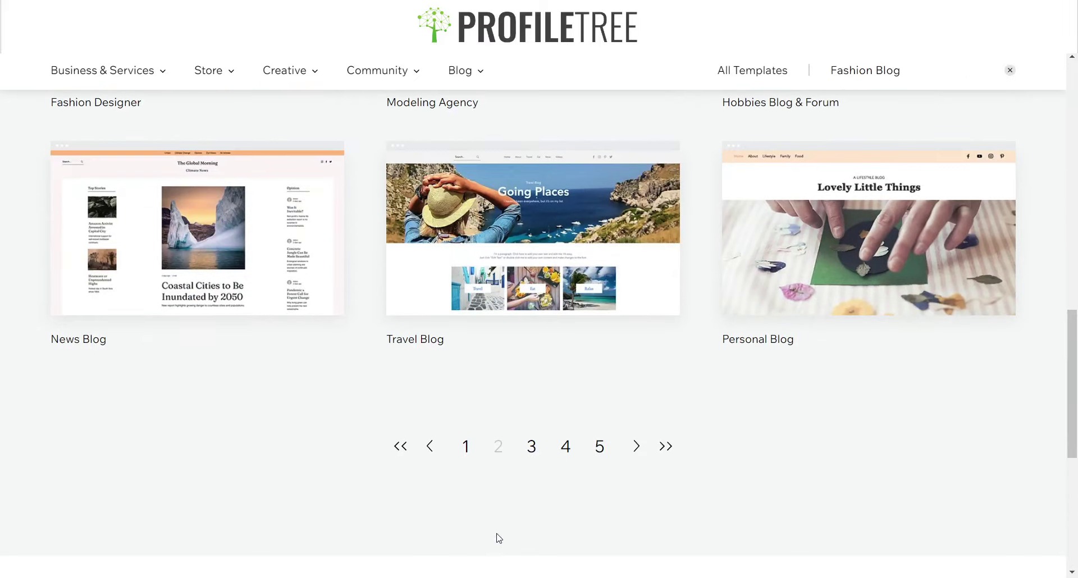
pyautogui.click(534, 449)
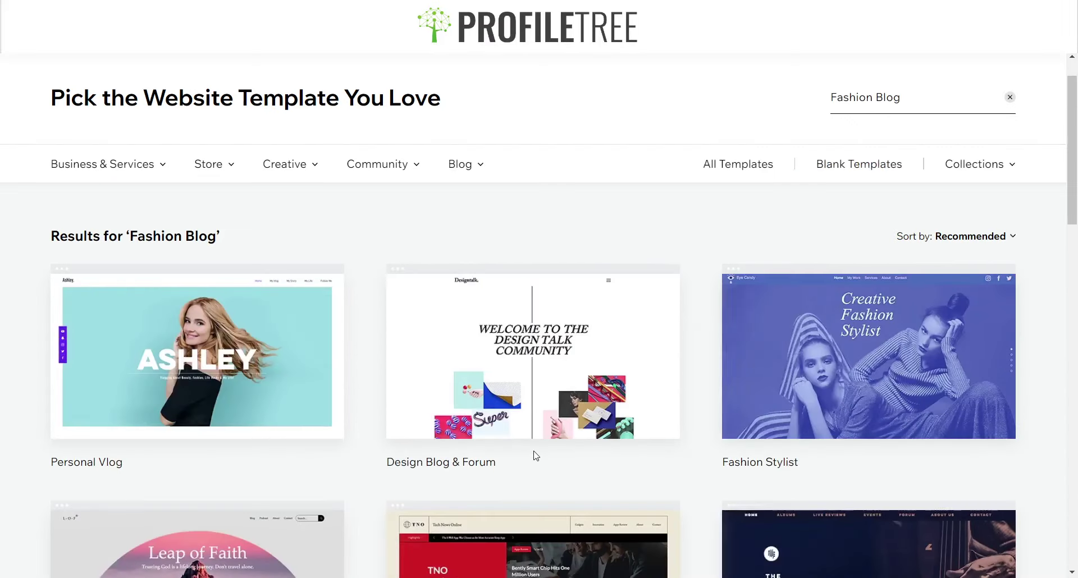
pyautogui.scroll(-18, 537, 456)
pyautogui.scroll(3, 536, 456)
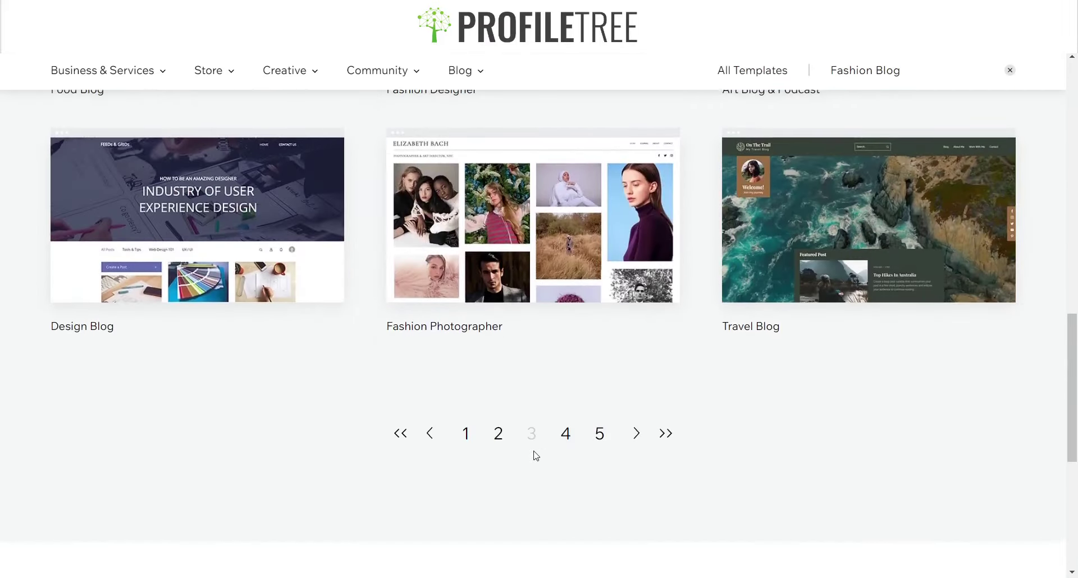
# Look through pages 4 and 5 of the Fashion Blog template results.
pyautogui.click(565, 435)
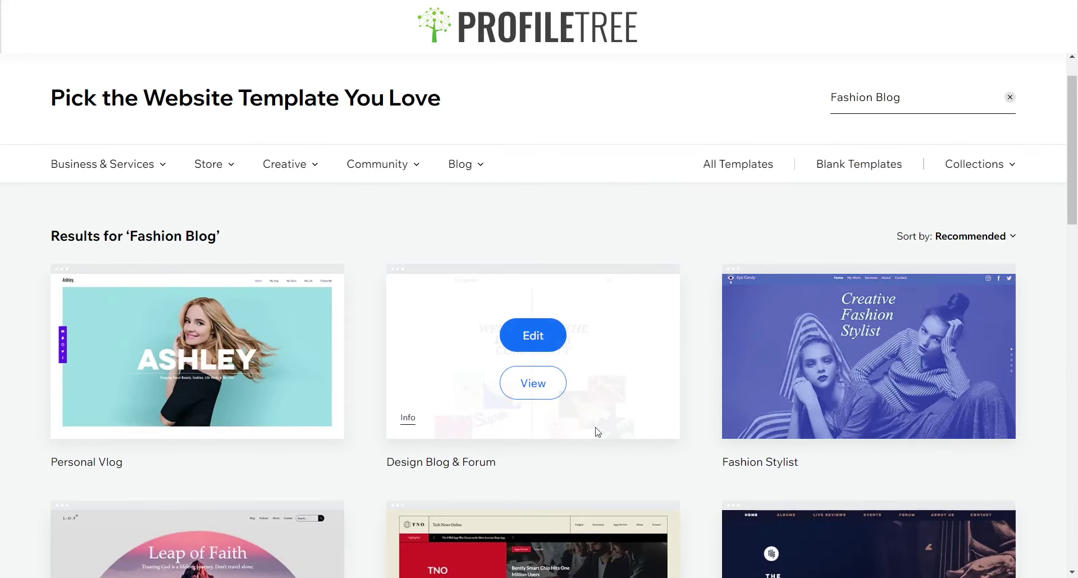
pyautogui.scroll(-13, 672, 437)
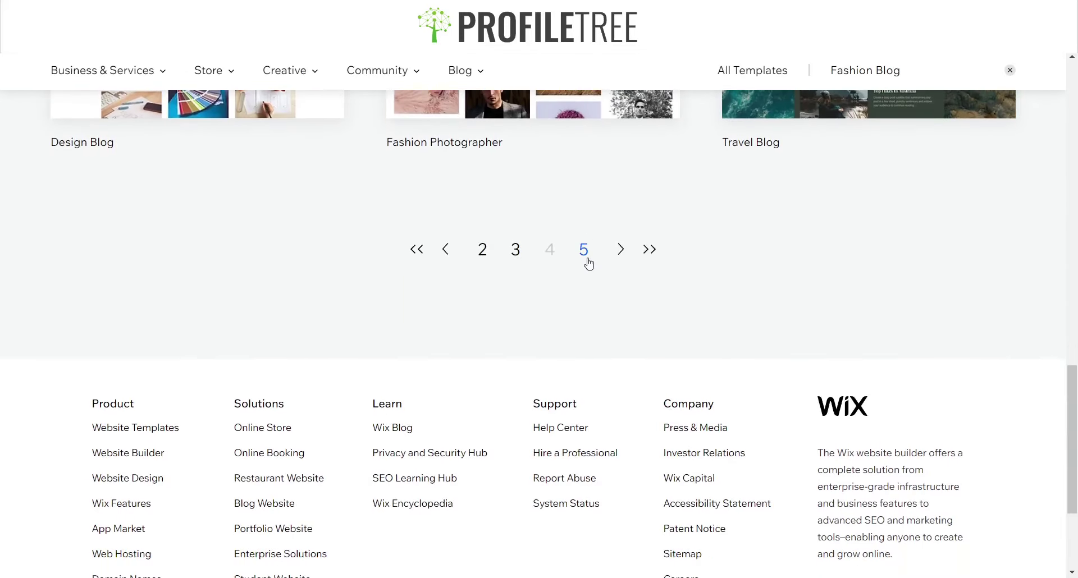
pyautogui.click(583, 252)
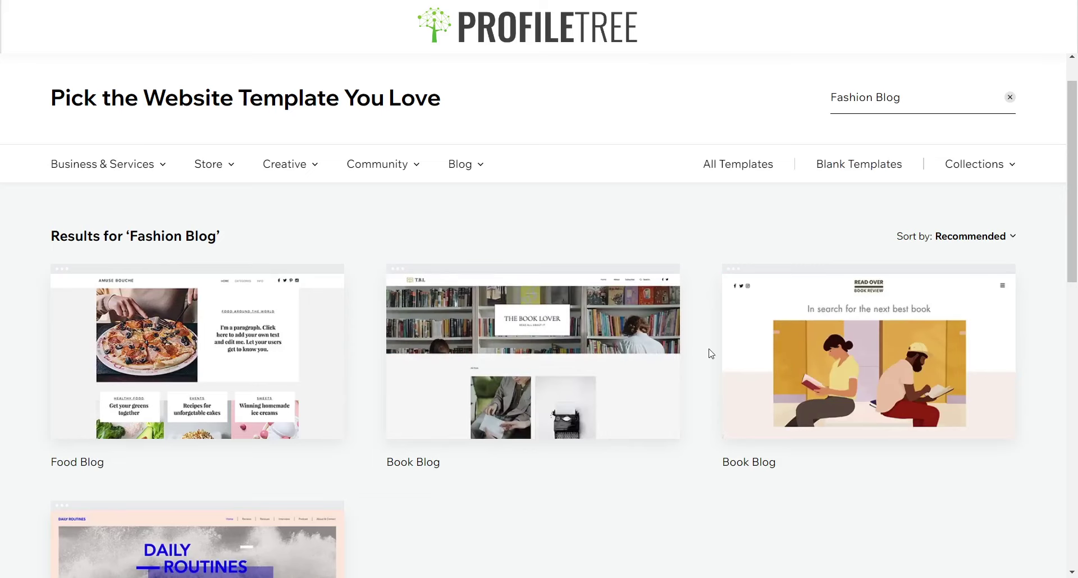
pyautogui.scroll(-2, 710, 353)
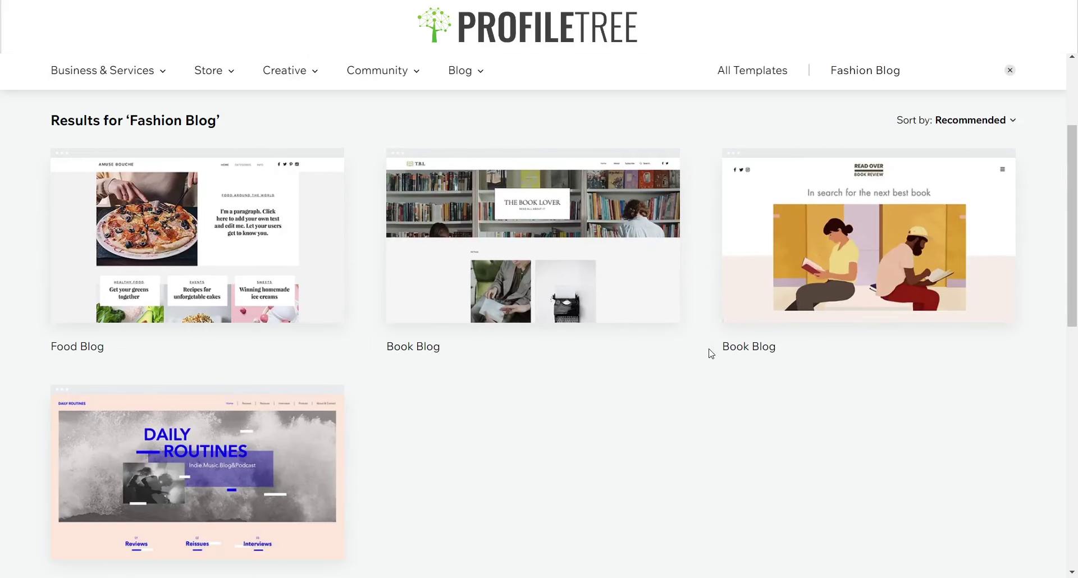
pyautogui.scroll(-3, 711, 353)
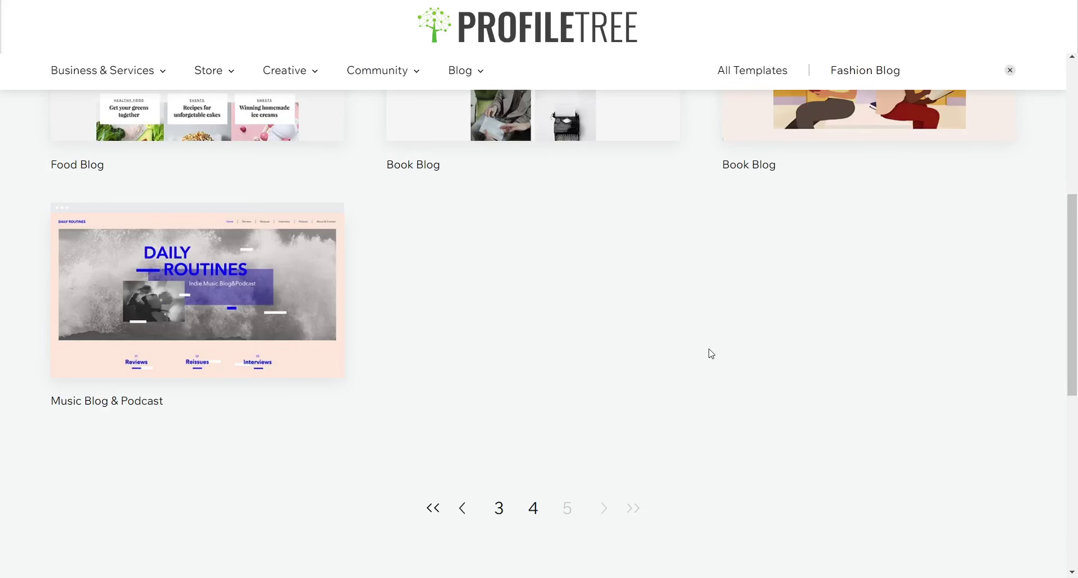
pyautogui.scroll(5, 711, 354)
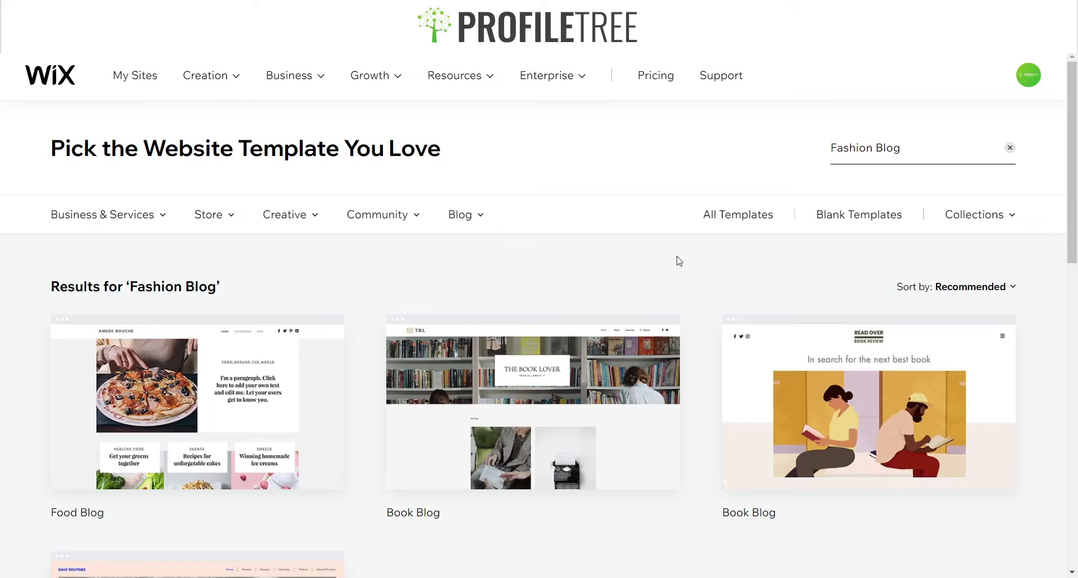
# Switch to the blank website templates and look through the layouts, from Start from Scratch to Overlapping Layout.
pyautogui.click(839, 230)
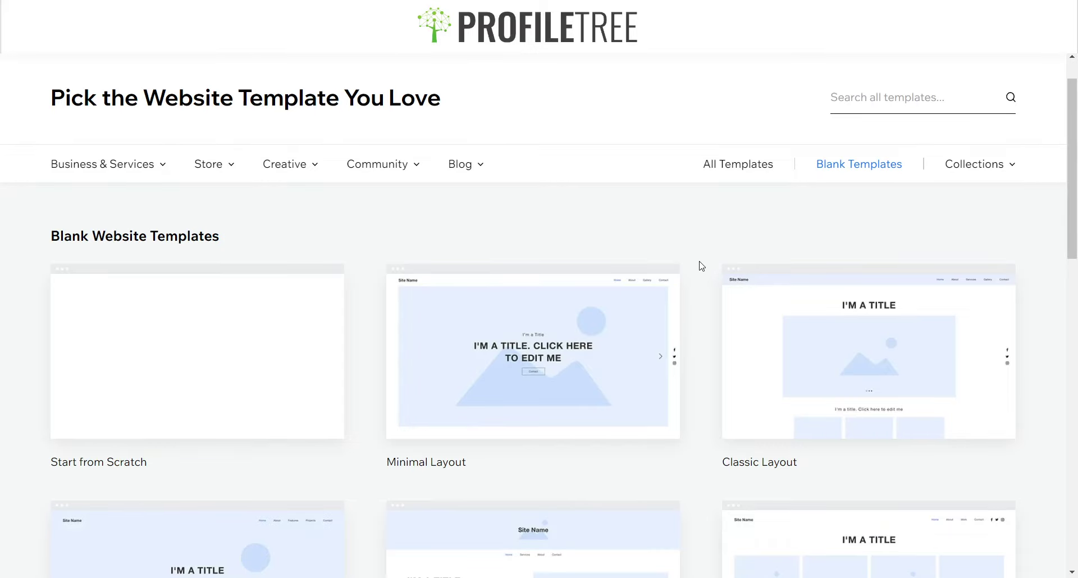
pyautogui.scroll(-1, 702, 266)
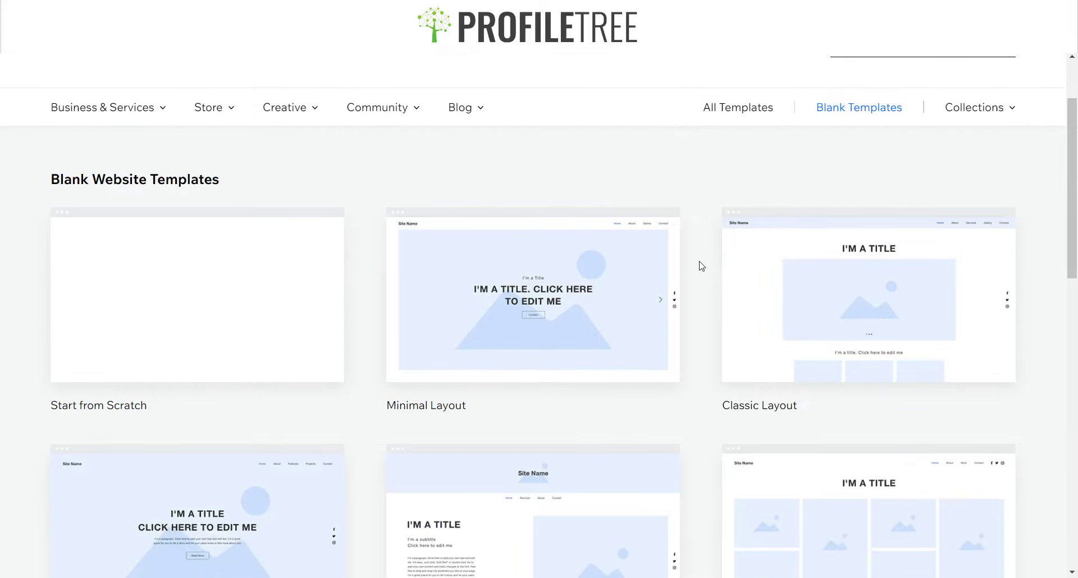
pyautogui.scroll(-2, 702, 267)
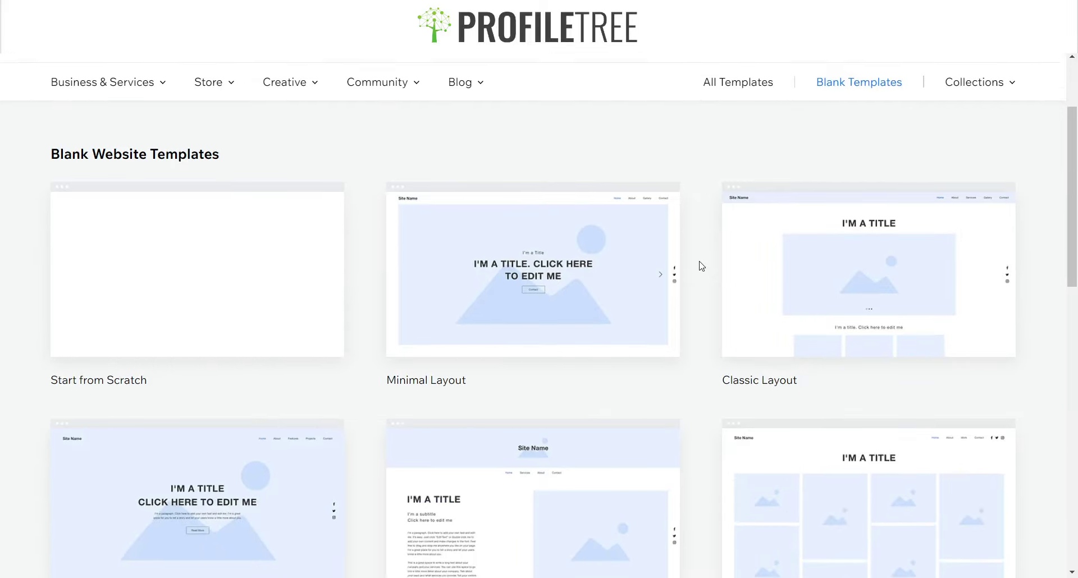
pyautogui.scroll(-2, 702, 266)
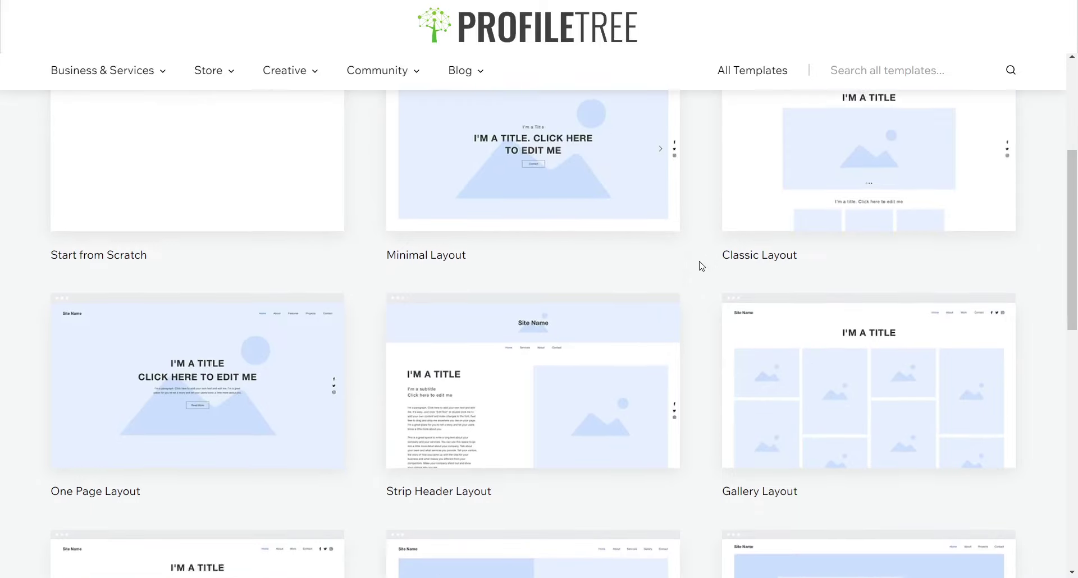
pyautogui.scroll(-2, 702, 266)
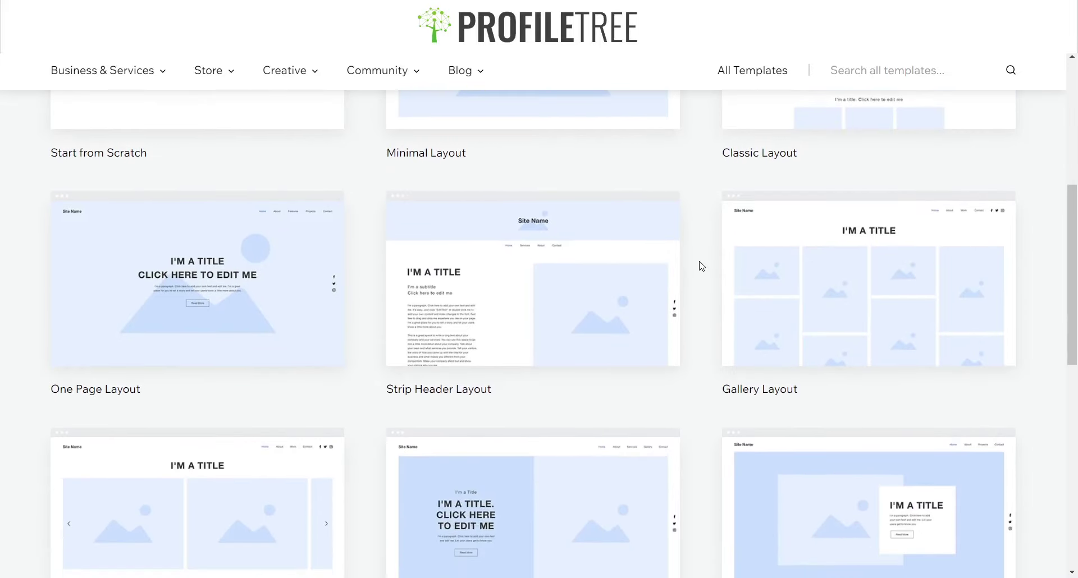
pyautogui.scroll(-4, 702, 266)
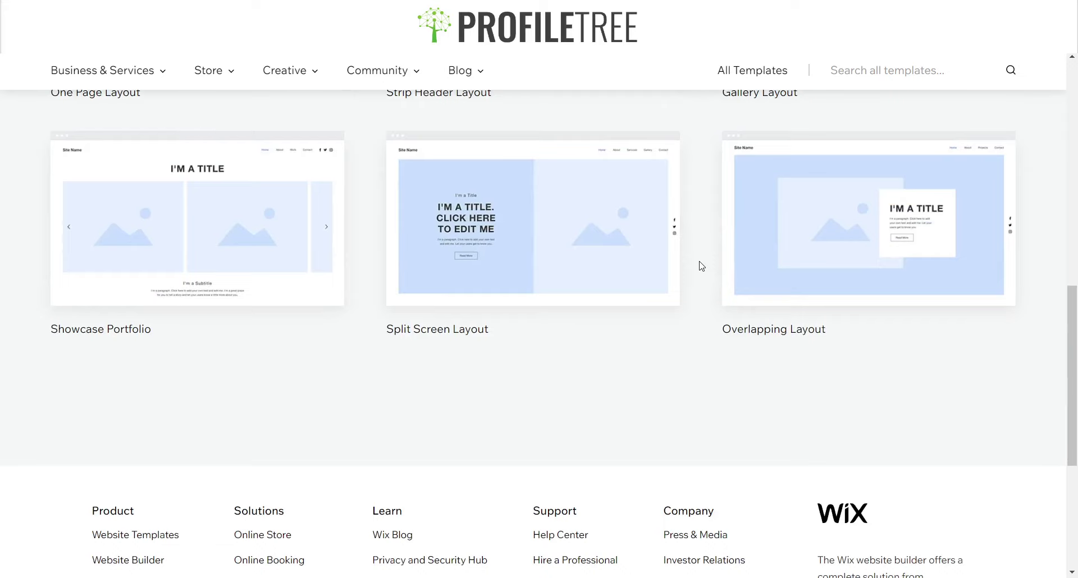
pyautogui.scroll(10, 701, 266)
pyautogui.scroll(-4, 701, 267)
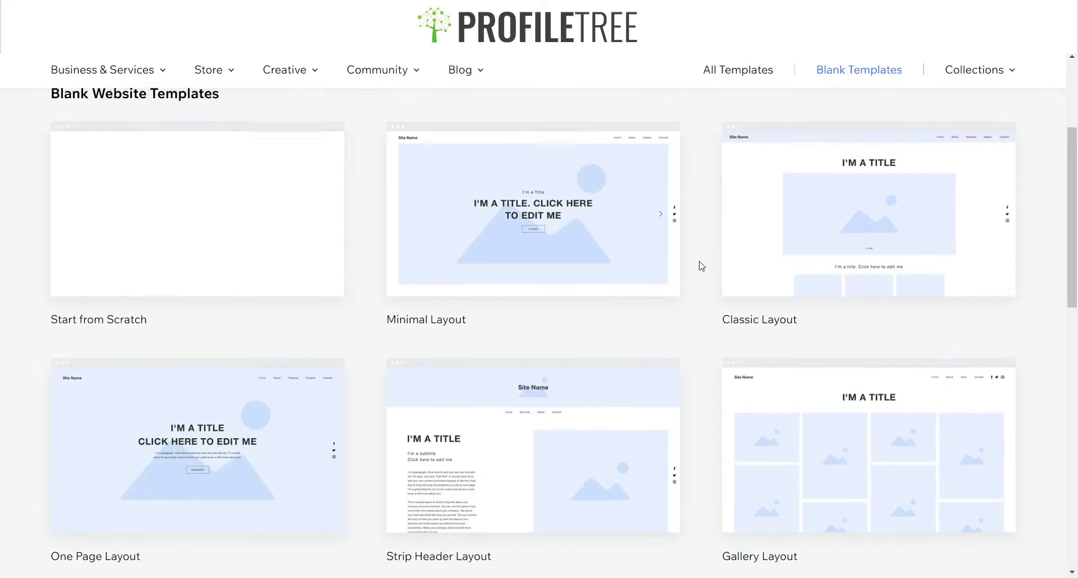
pyautogui.scroll(3, 701, 266)
pyautogui.scroll(-5, 702, 266)
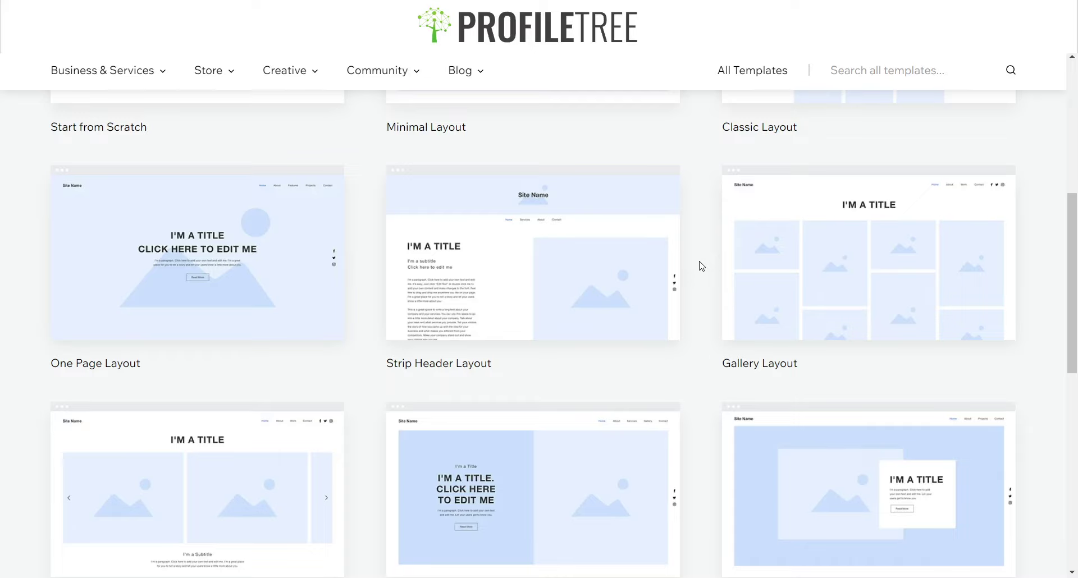
pyautogui.moveTo(214, 331)
pyautogui.scroll(4, 370, 293)
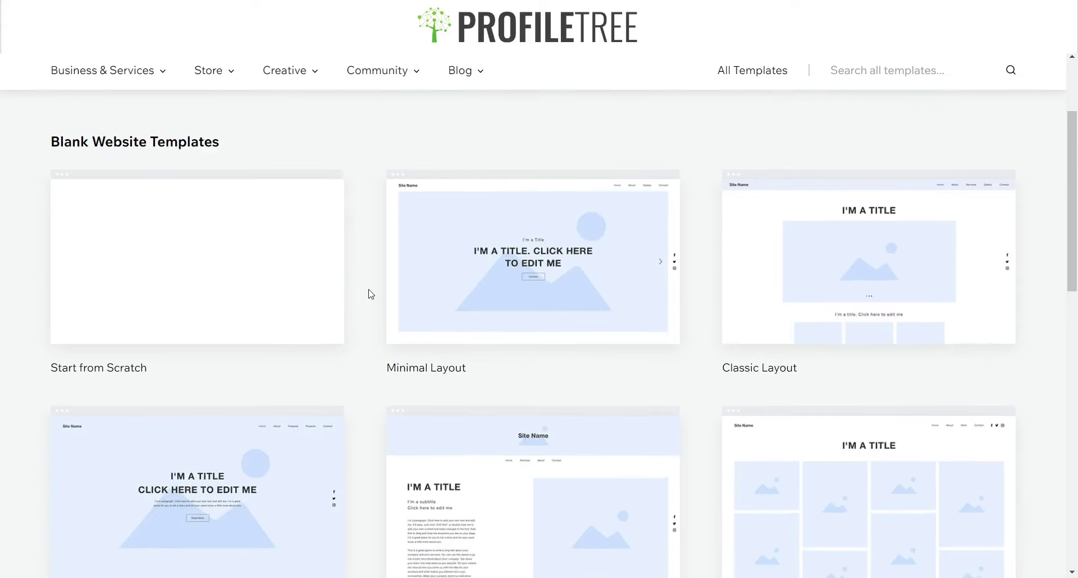
pyautogui.scroll(-4, 370, 294)
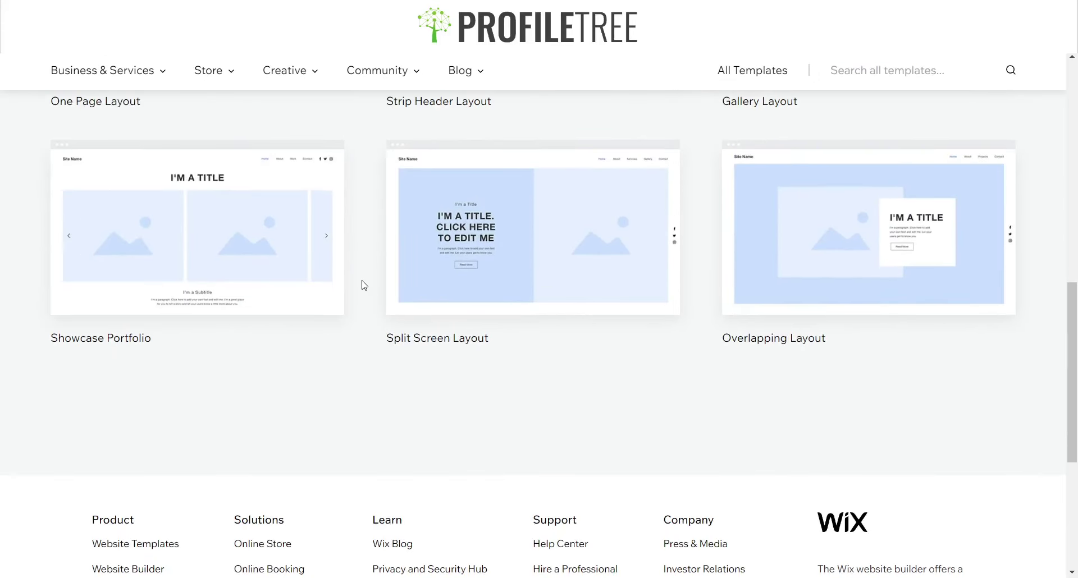
pyautogui.scroll(15, 365, 285)
pyautogui.scroll(-2, 364, 285)
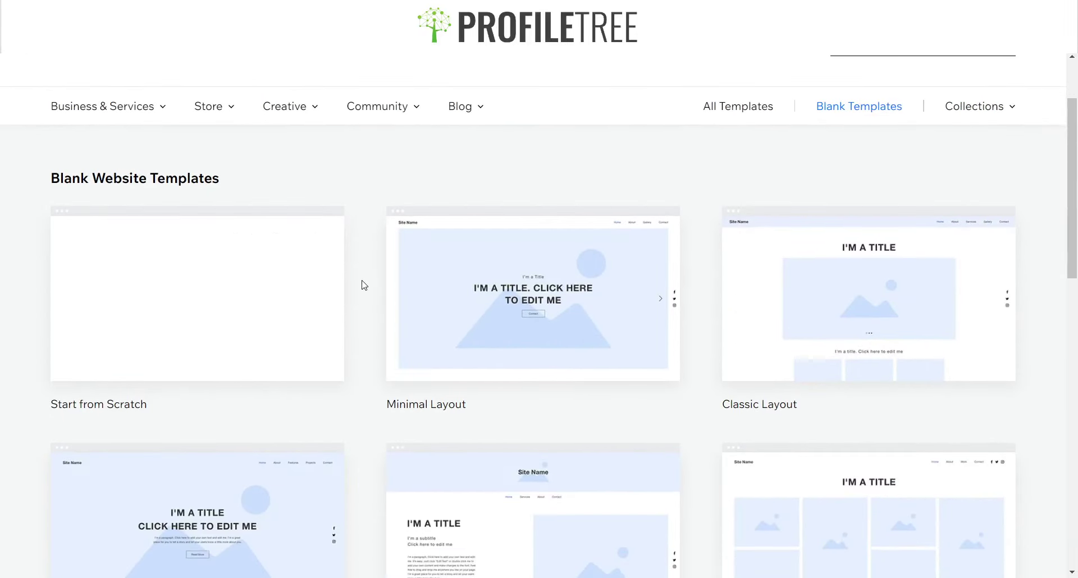
# Look through the template categories under Business & Services, Store, Creative and Community.
pyautogui.moveTo(330, 301)
pyautogui.scroll(2, 361, 214)
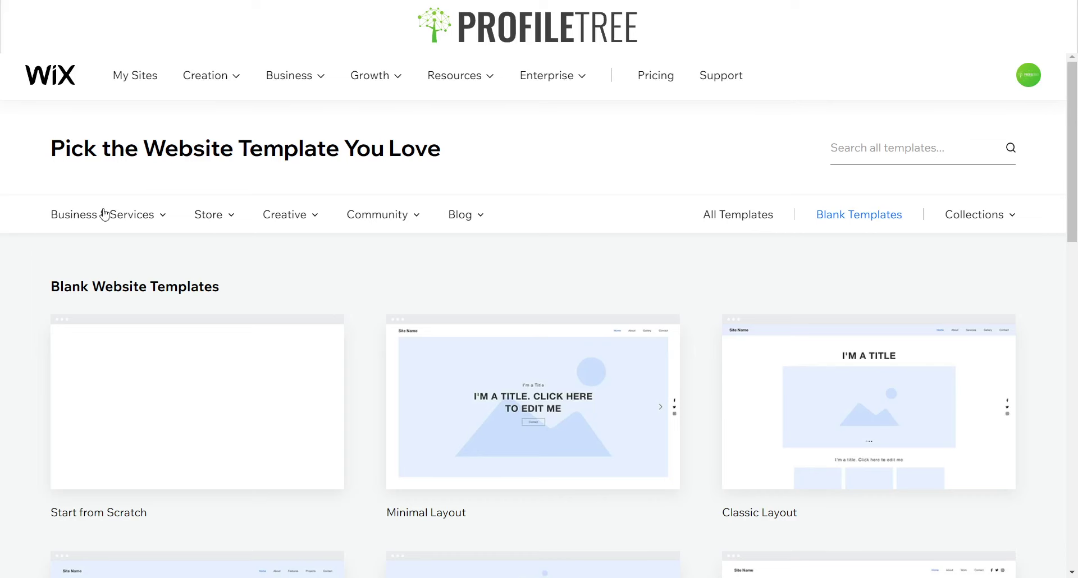
pyautogui.moveTo(104, 215)
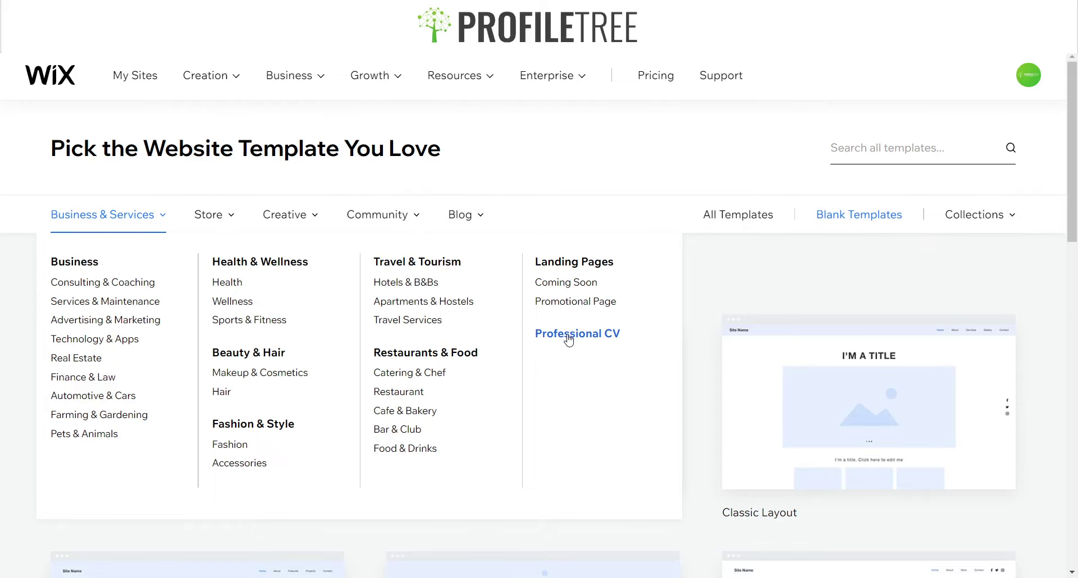
pyautogui.moveTo(214, 215)
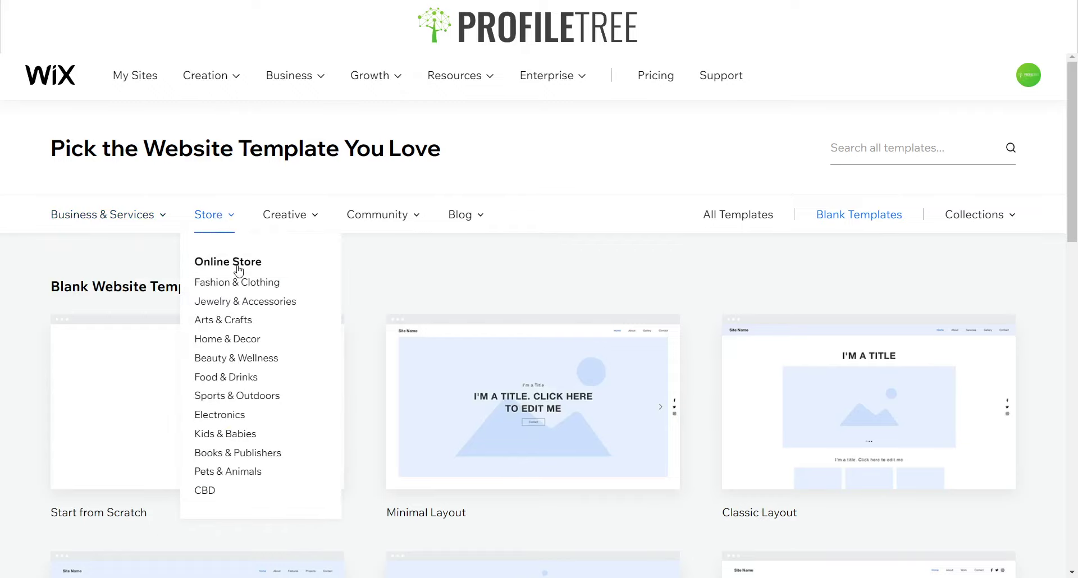
pyautogui.moveTo(306, 220)
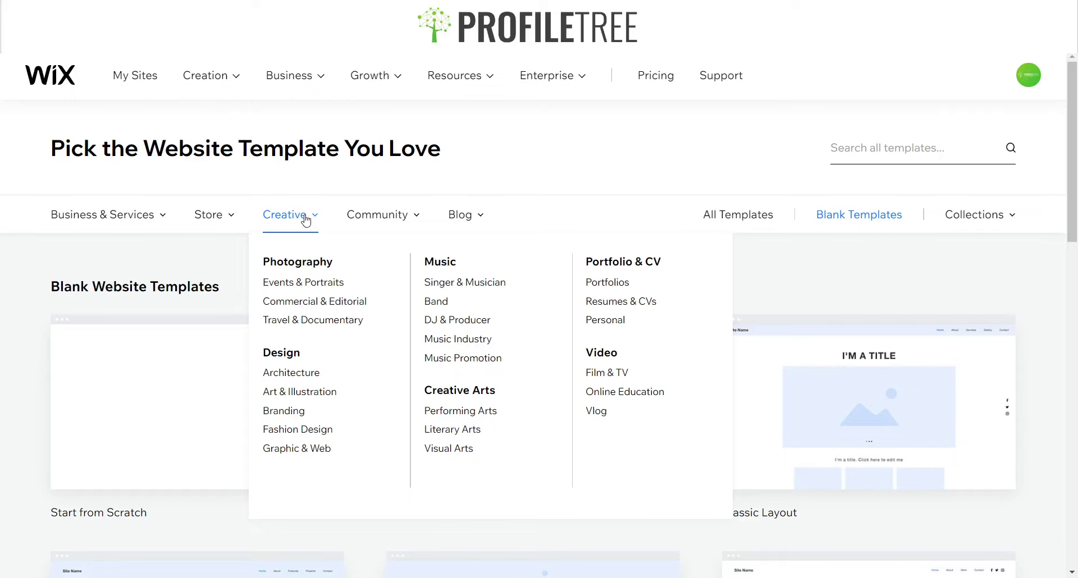
pyautogui.moveTo(364, 218)
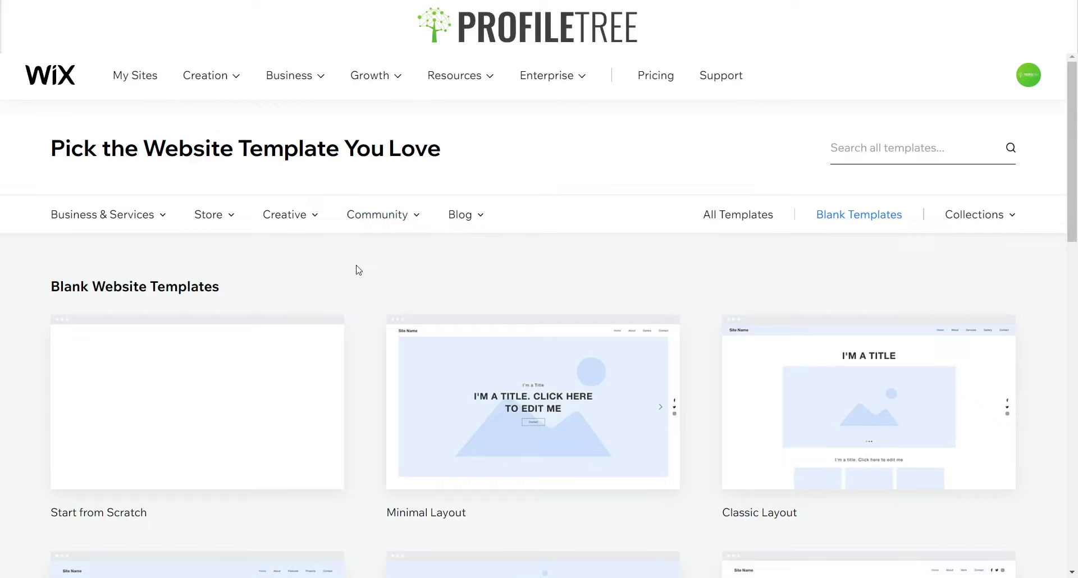
# Open the Start from Scratch blank template for editing.
pyautogui.moveTo(196, 396)
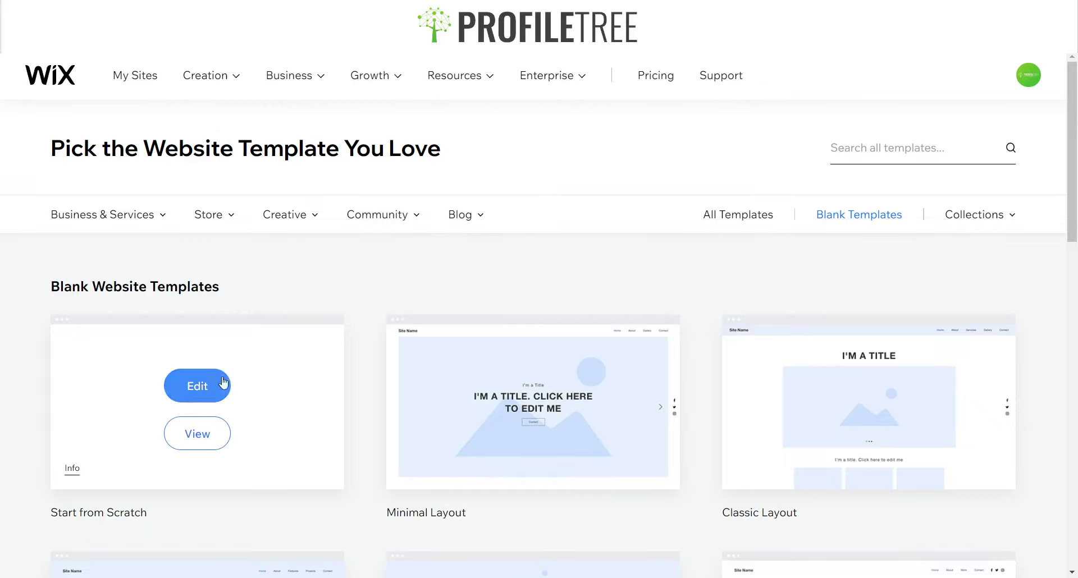
pyautogui.click(190, 404)
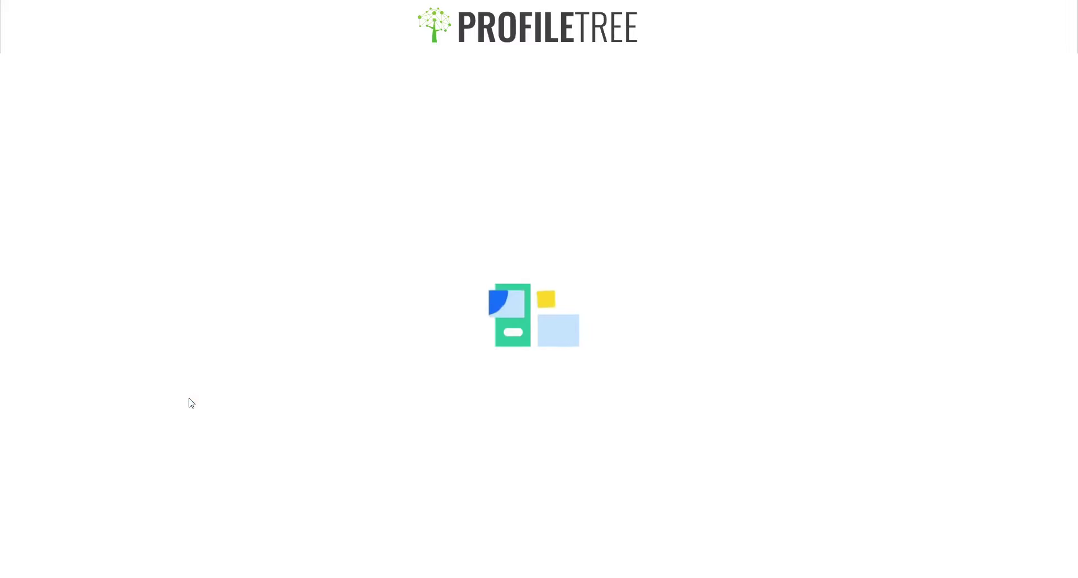
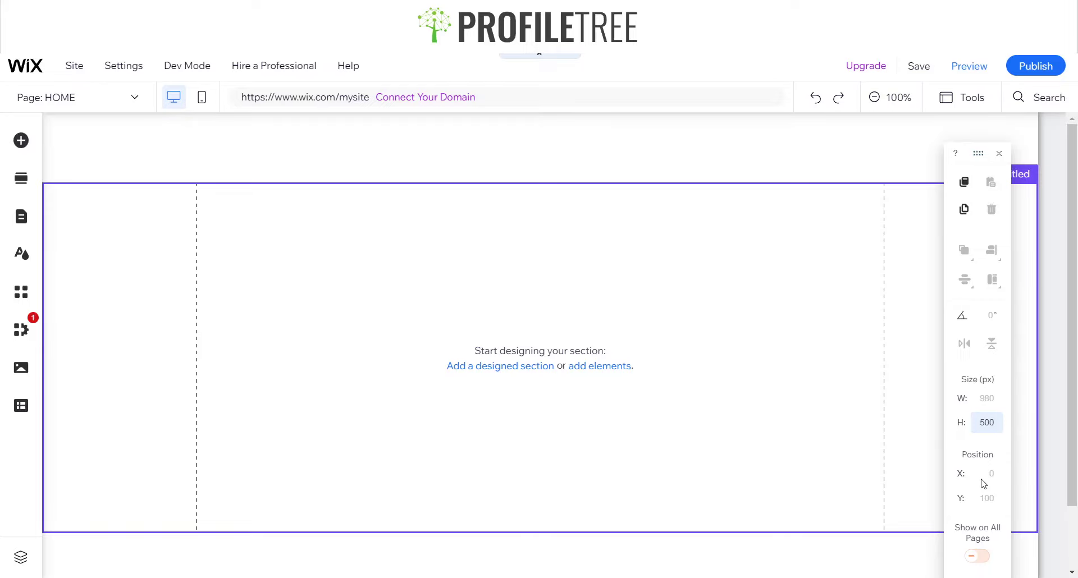
# Duplicate the page's empty section, and copy and paste it to add another section below.
pyautogui.click(962, 209)
pyautogui.click(964, 209)
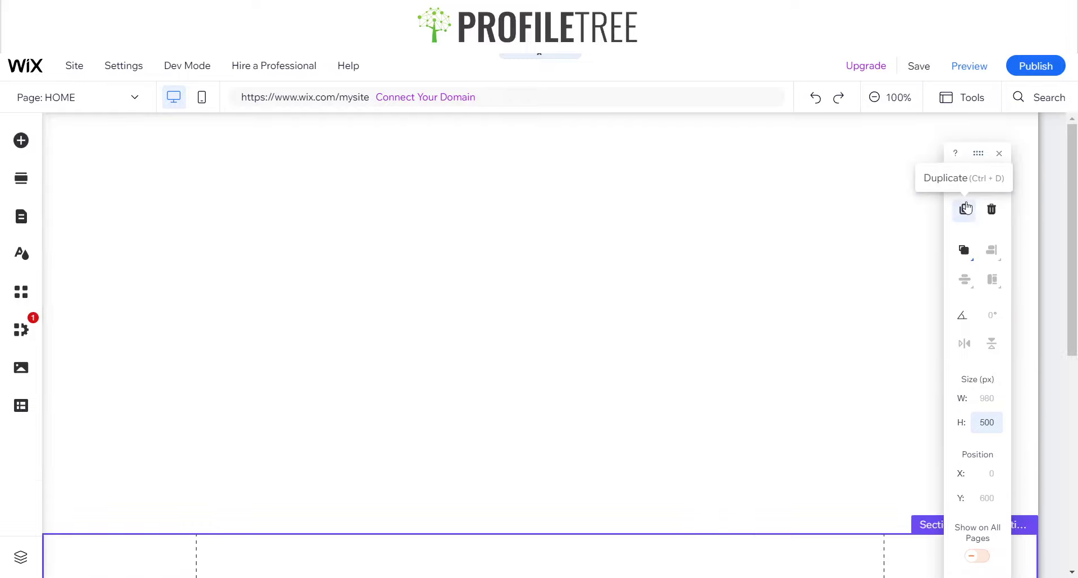
pyautogui.scroll(5, 814, 296)
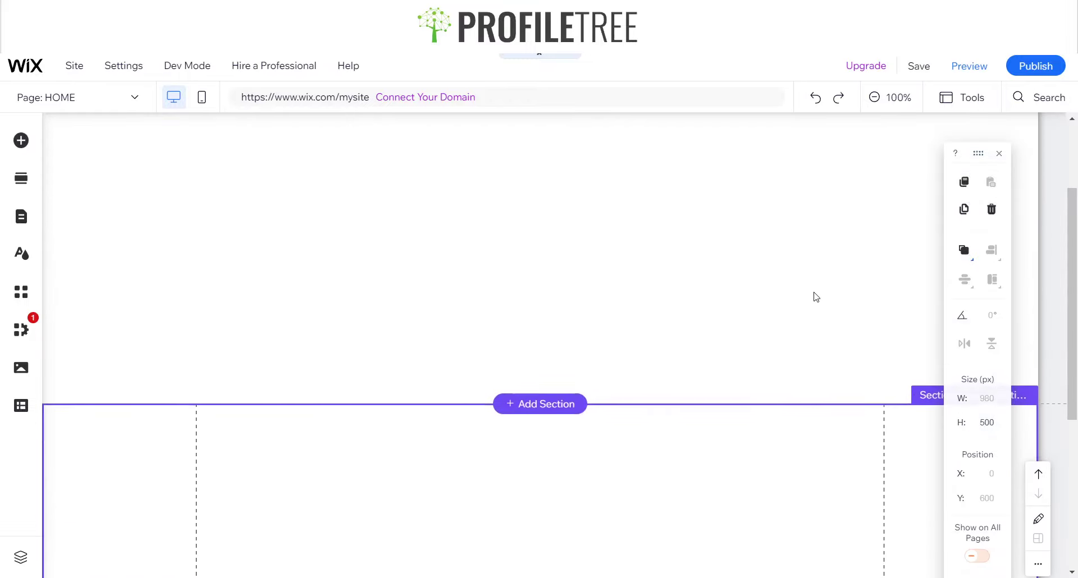
pyautogui.scroll(-4, 616, 265)
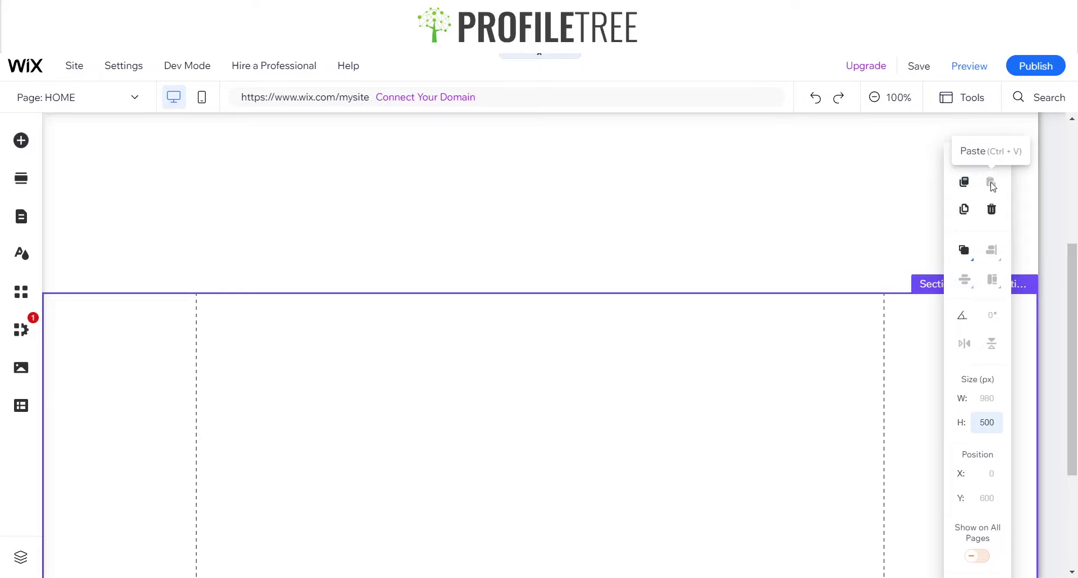
pyautogui.scroll(-3, 842, 388)
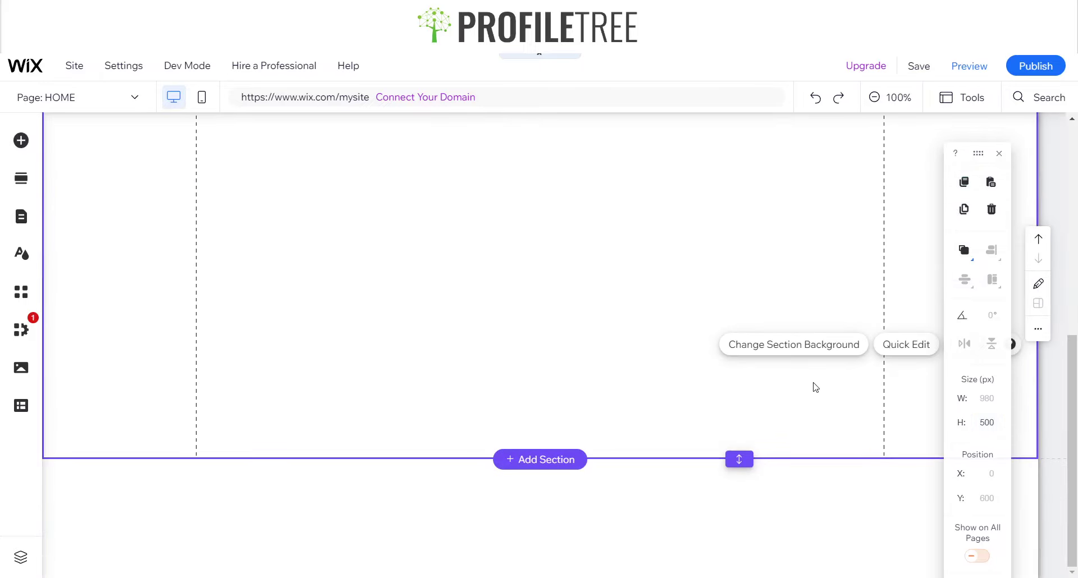
pyautogui.hotkey('ctrl', 'v')
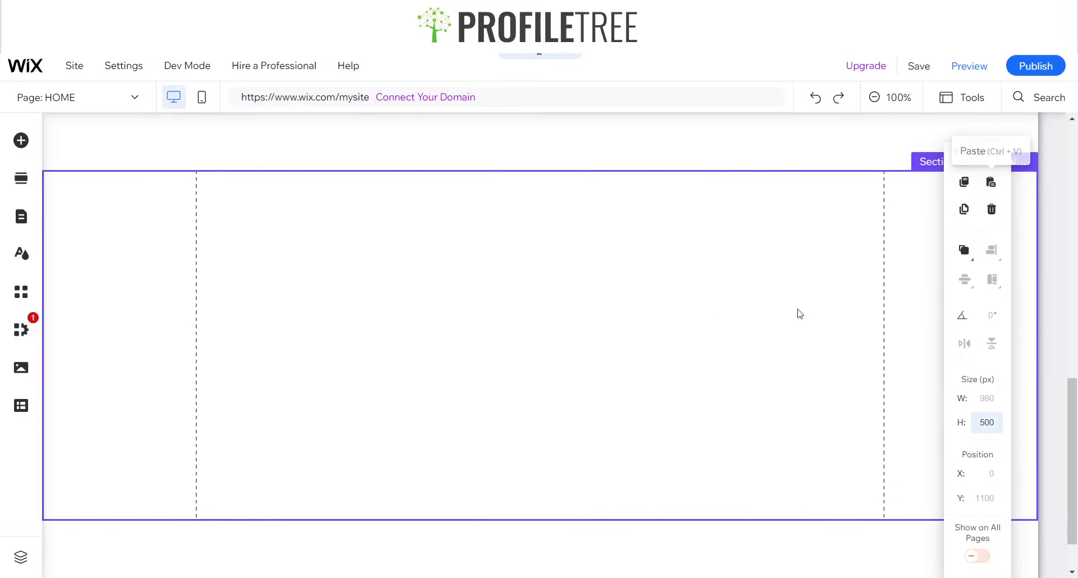
# Undo the pasted and duplicated sections and hide the floating editing toolbar.
pyautogui.scroll(6, 803, 310)
pyautogui.scroll(5, 801, 306)
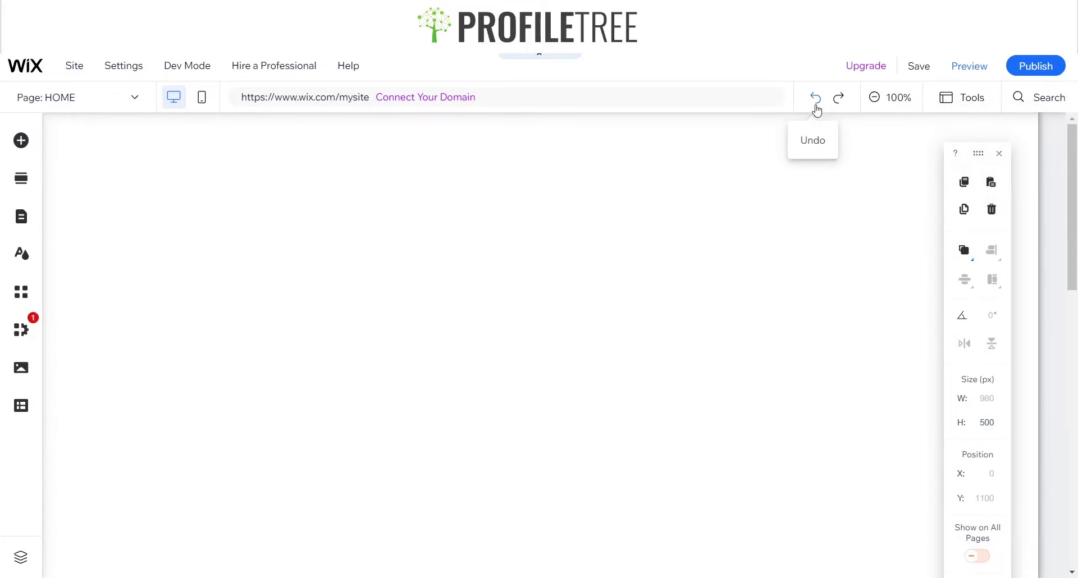
pyautogui.click(815, 106)
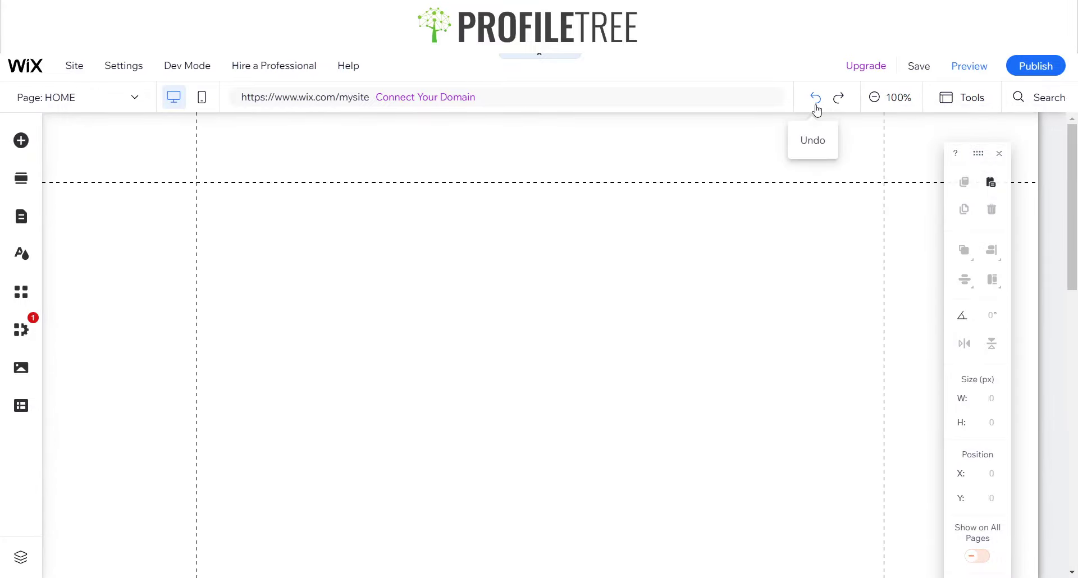
pyautogui.scroll(-6, 719, 458)
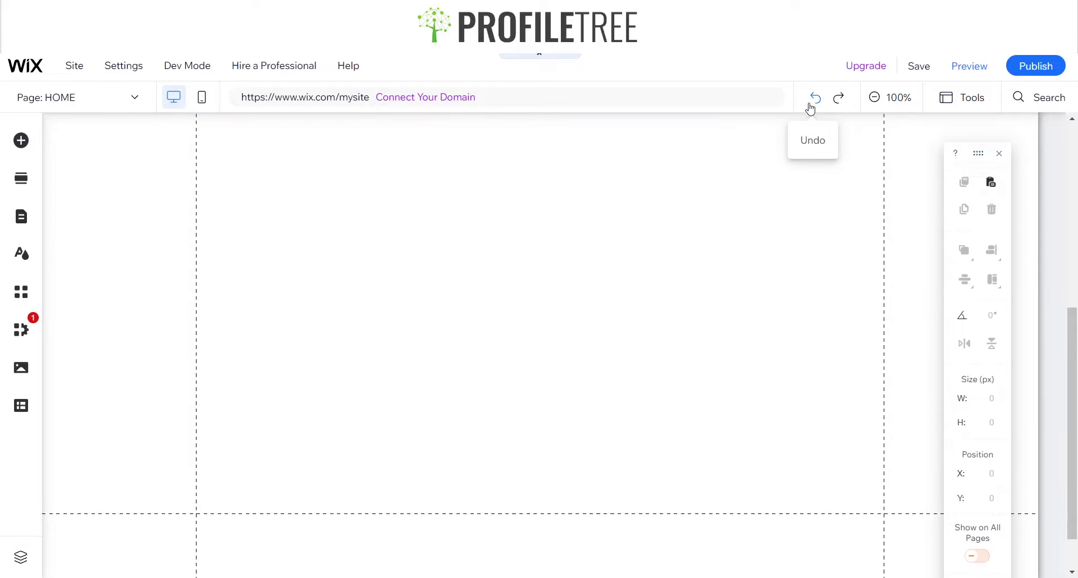
pyautogui.click(810, 108)
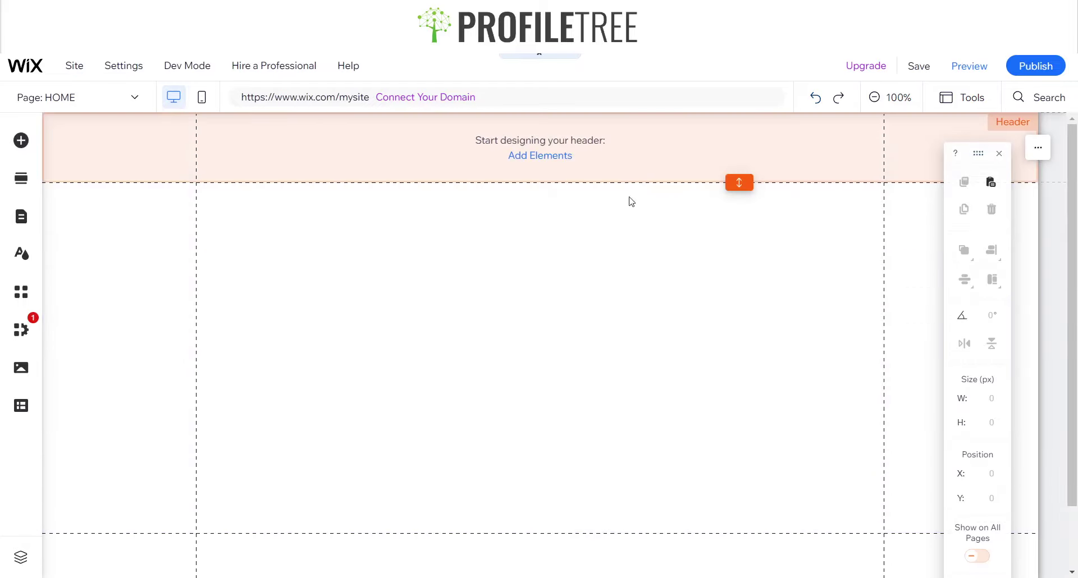
pyautogui.scroll(-1, 625, 354)
pyautogui.scroll(1, 618, 427)
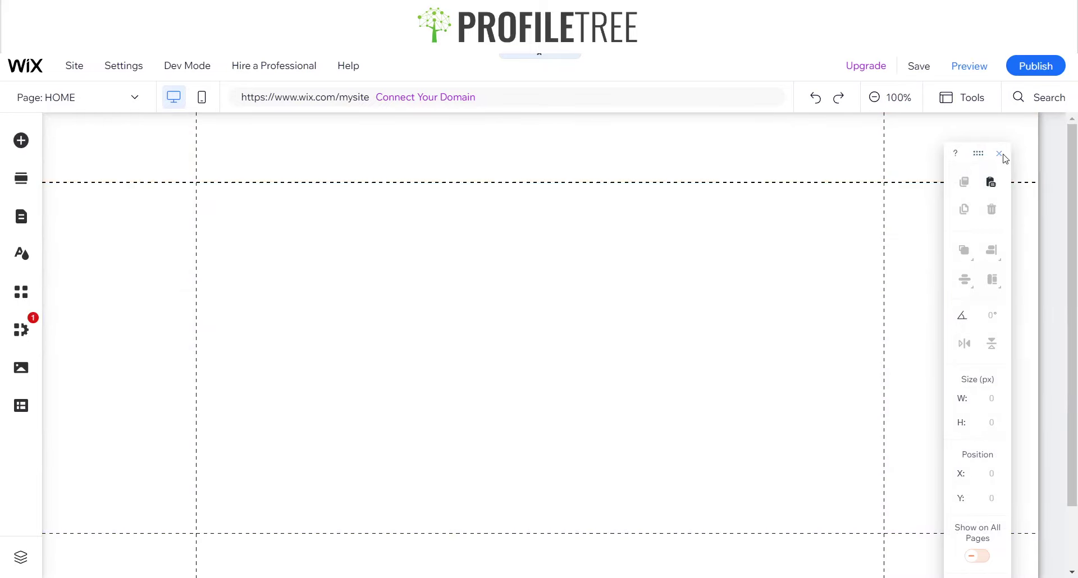
pyautogui.click(999, 153)
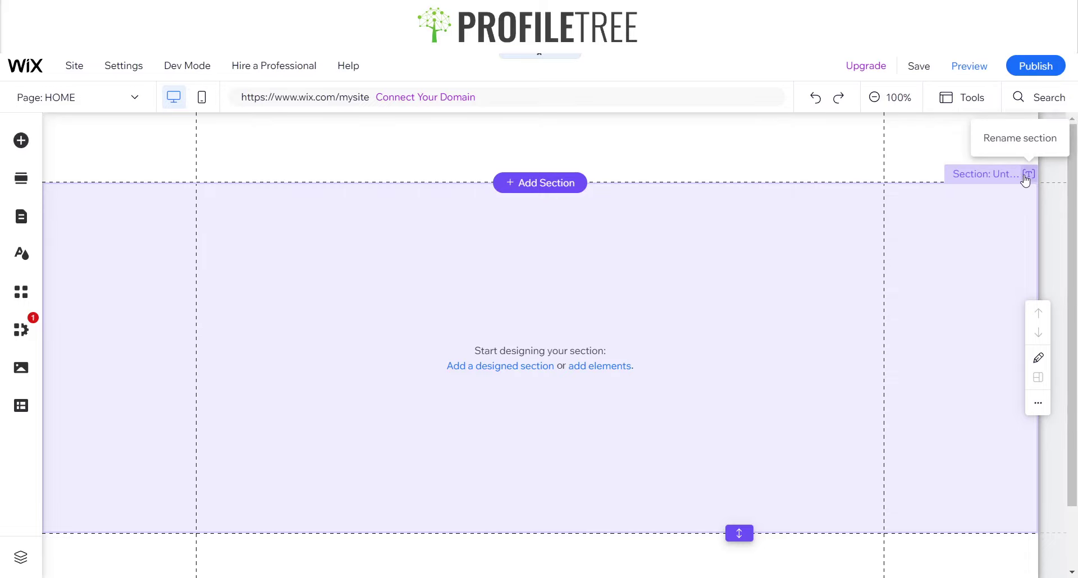
# Rename the untitled section as Hero Section and check its section URL settings.
pyautogui.click(1028, 175)
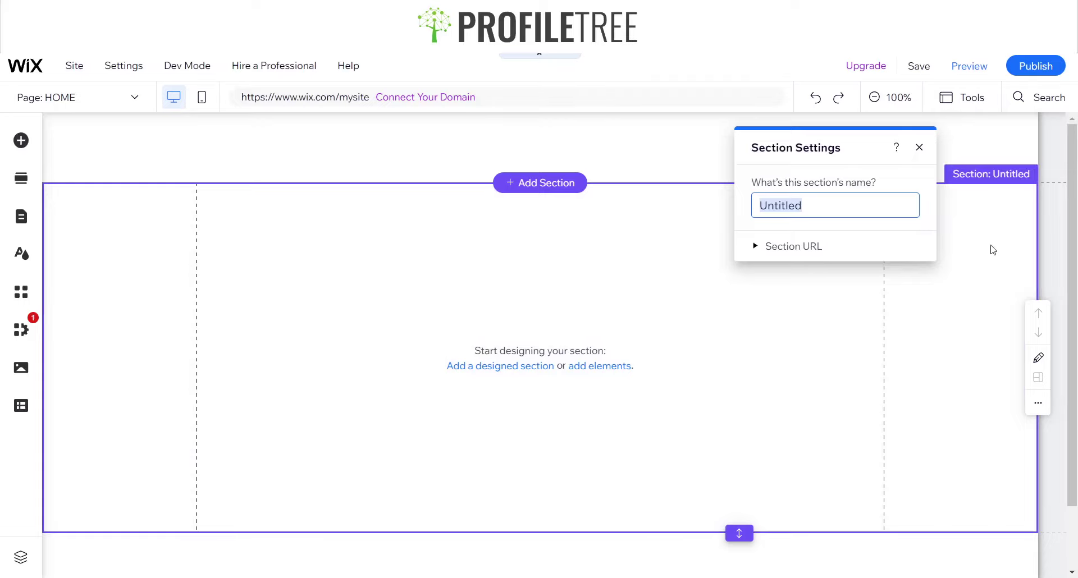
pyautogui.write('Hero Section')
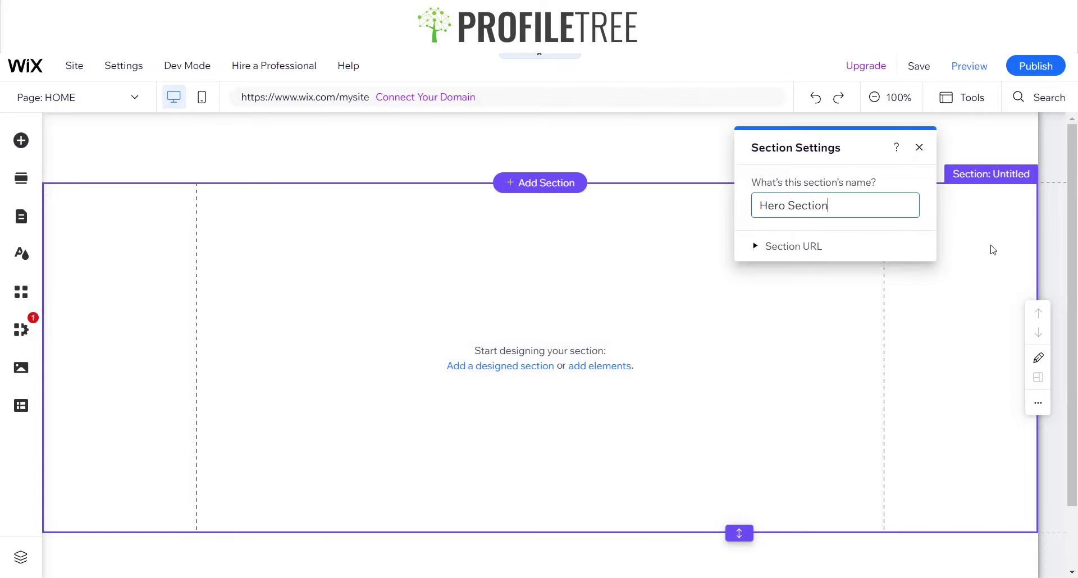
pyautogui.press('Return')
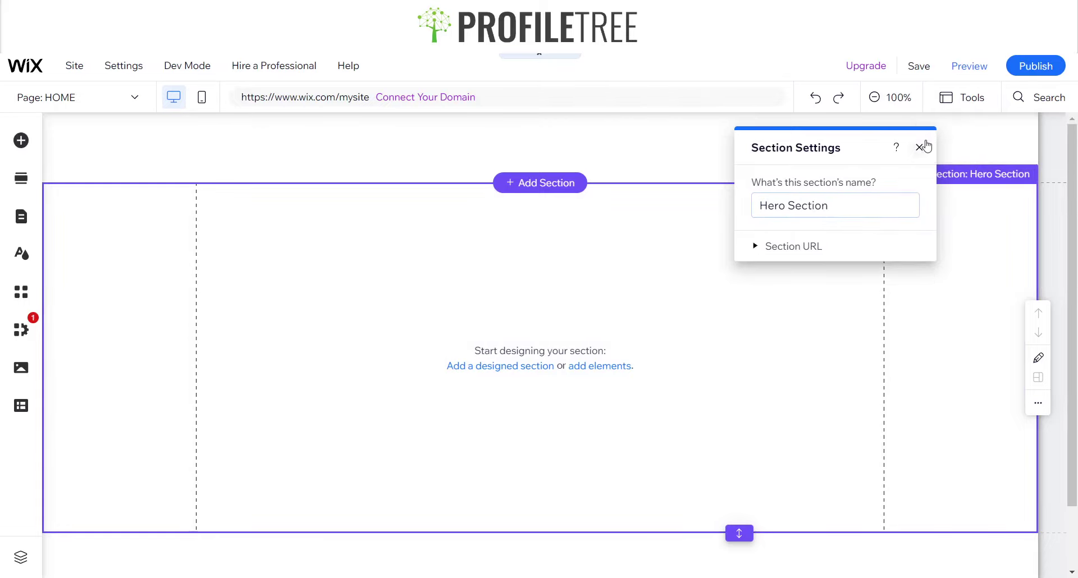
pyautogui.click(790, 246)
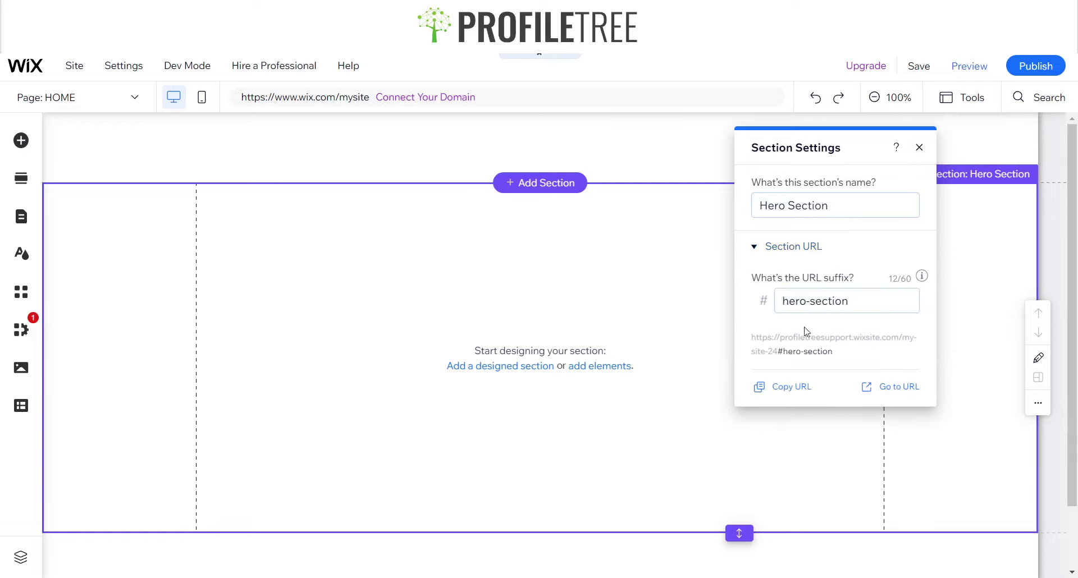
pyautogui.click(921, 148)
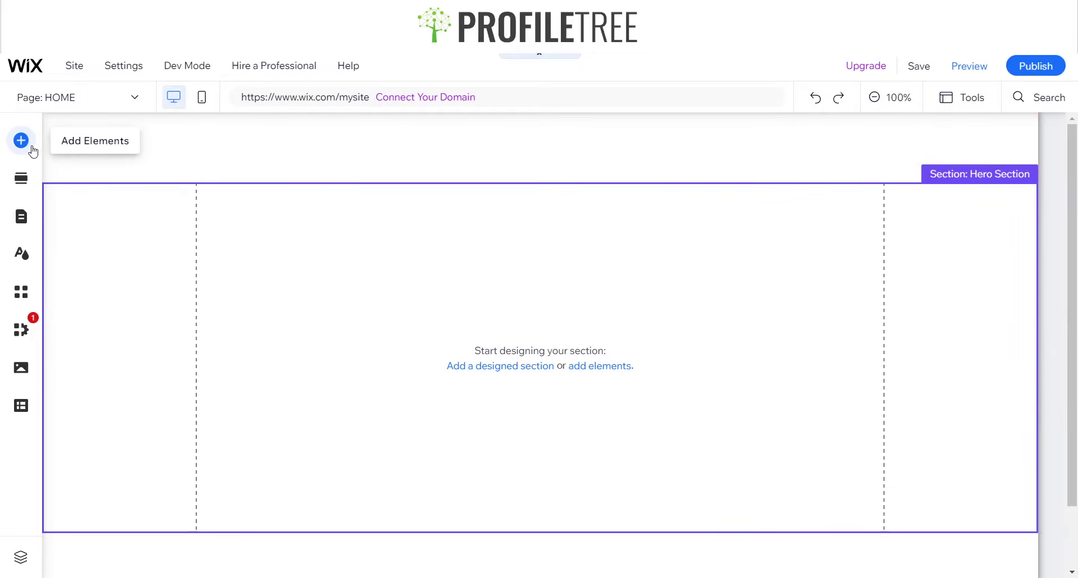
# Add a plain white Classic strip to the Hero Section and move it up against the header's lower edge.
pyautogui.click(33, 149)
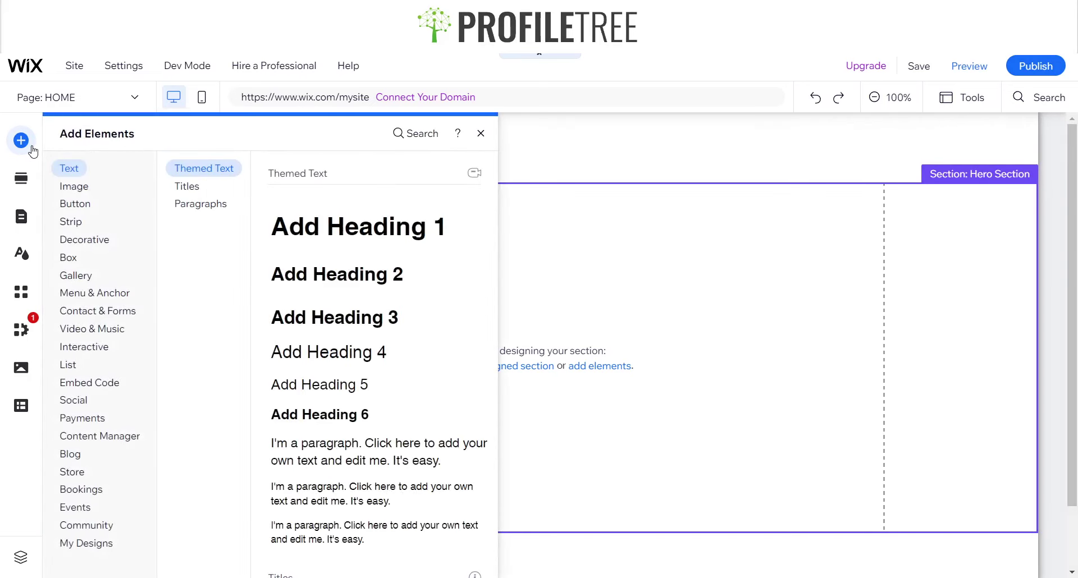
pyautogui.click(83, 225)
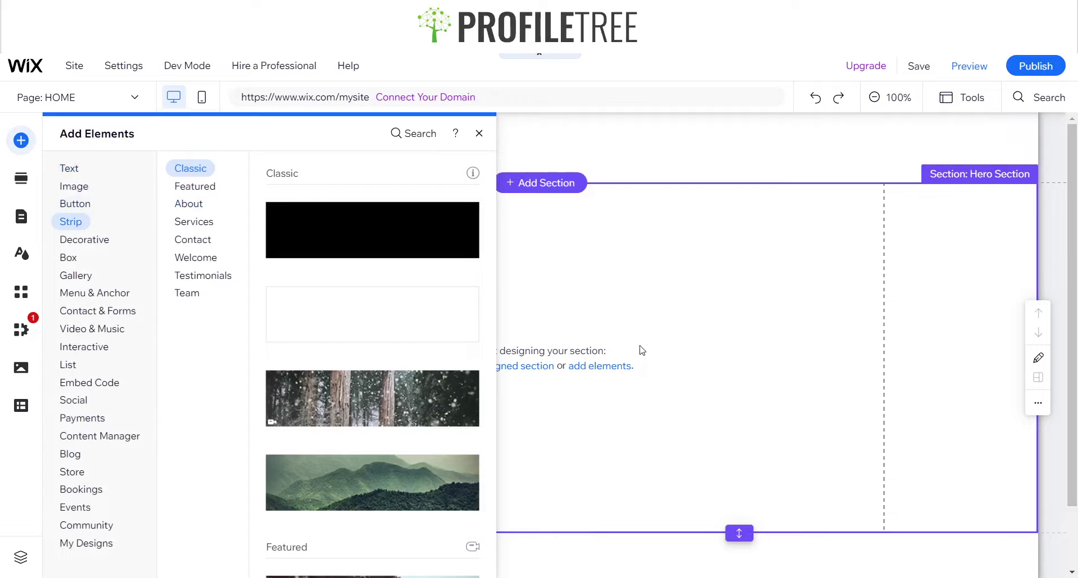
pyautogui.click(341, 305)
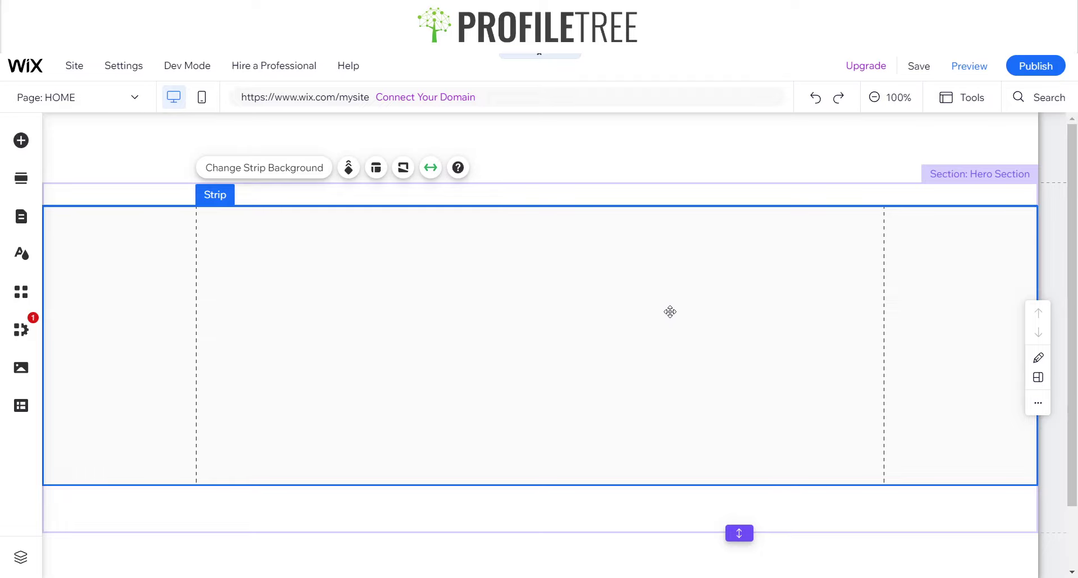
pyautogui.moveTo(626, 330); pyautogui.dragTo(625, 314)
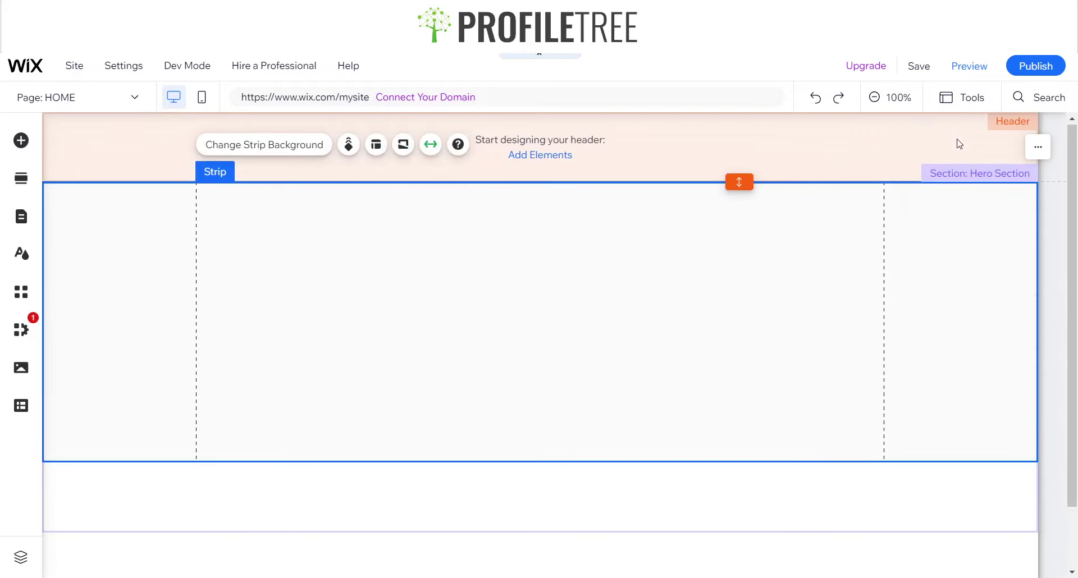
# Select the Hero Section instead of the strip and show the editing toolbar with the size and position settings.
pyautogui.click(956, 100)
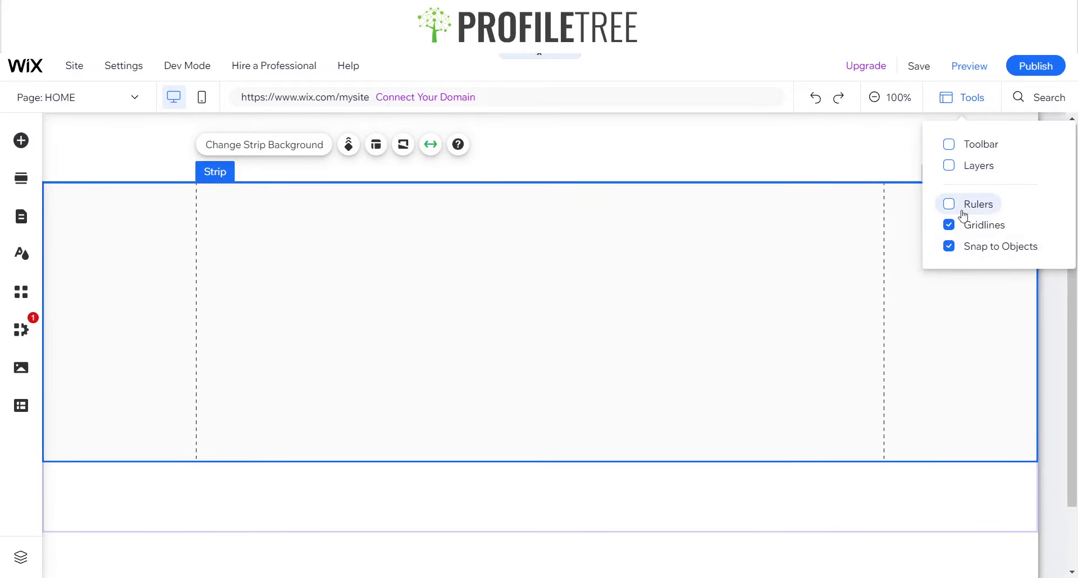
pyautogui.click(707, 505)
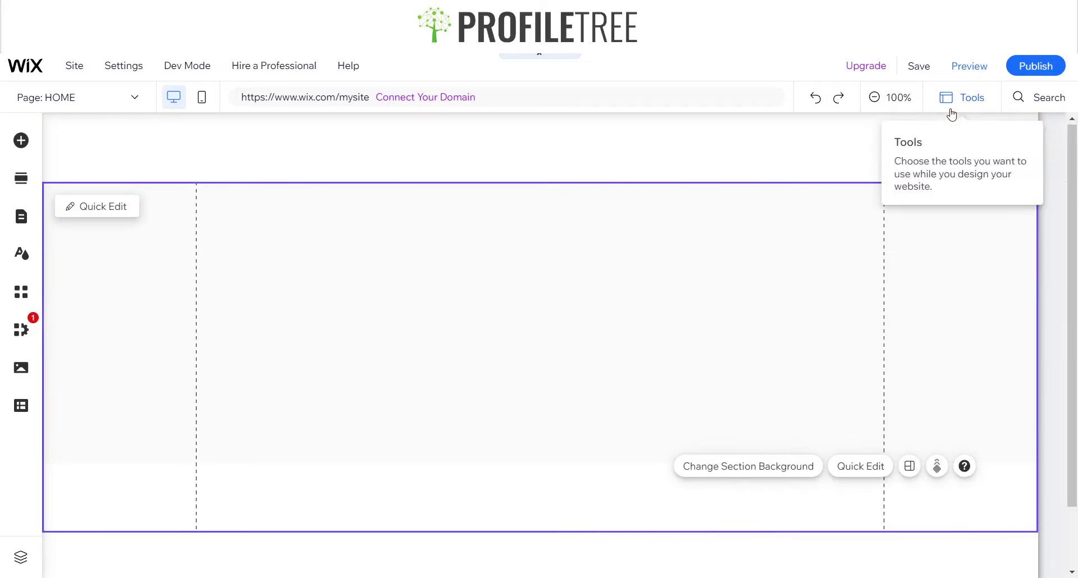
pyautogui.click(952, 110)
pyautogui.click(950, 143)
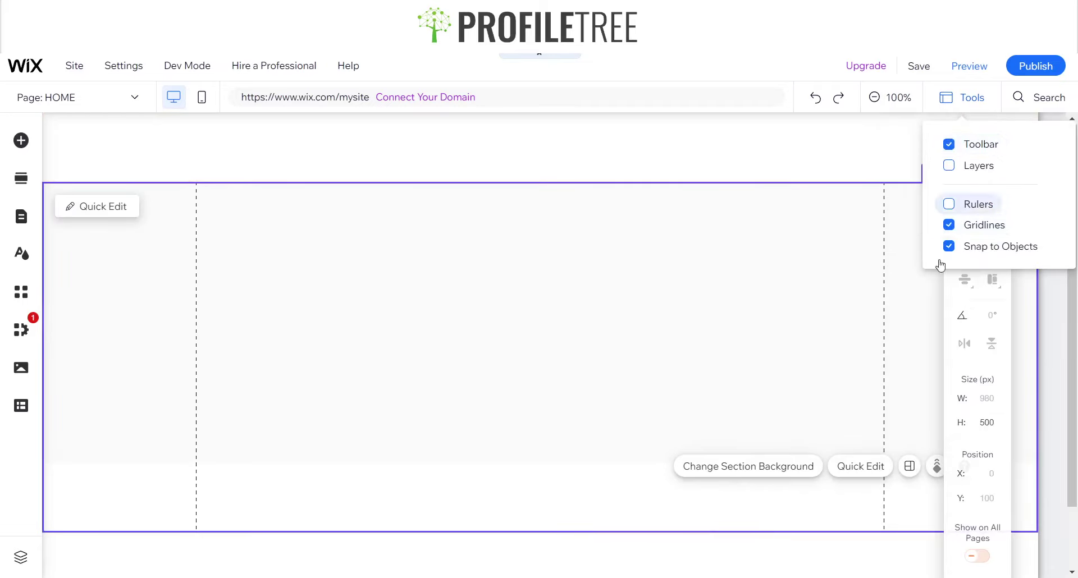
# Set the Hero Section's height to 600 px.
pyautogui.click(981, 425)
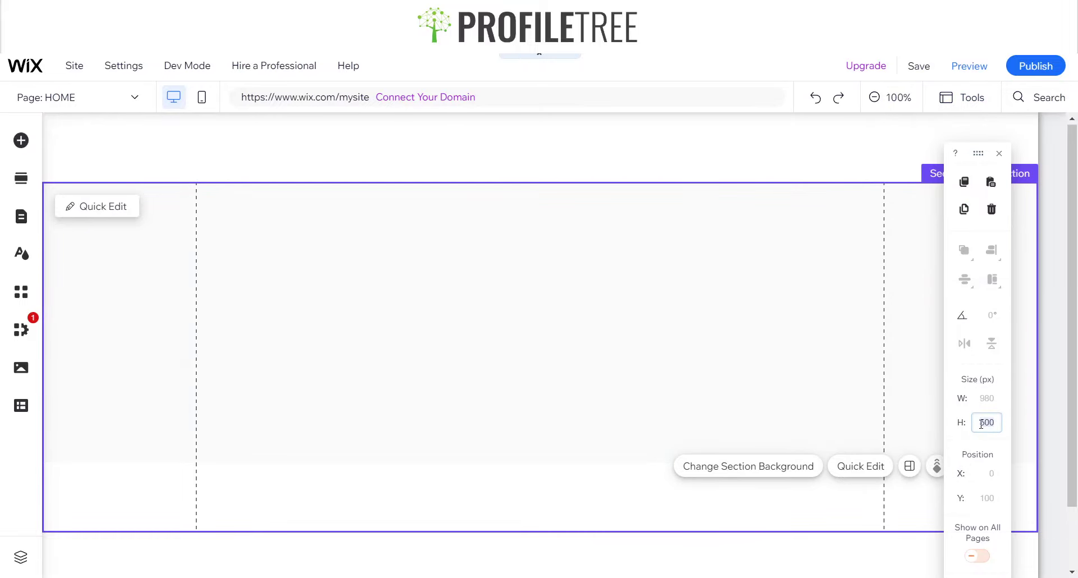
pyautogui.press('BackSpace')
pyautogui.press('BackSpace')
pyautogui.press('BackSpace')
pyautogui.write('500')
pyautogui.press('Return')
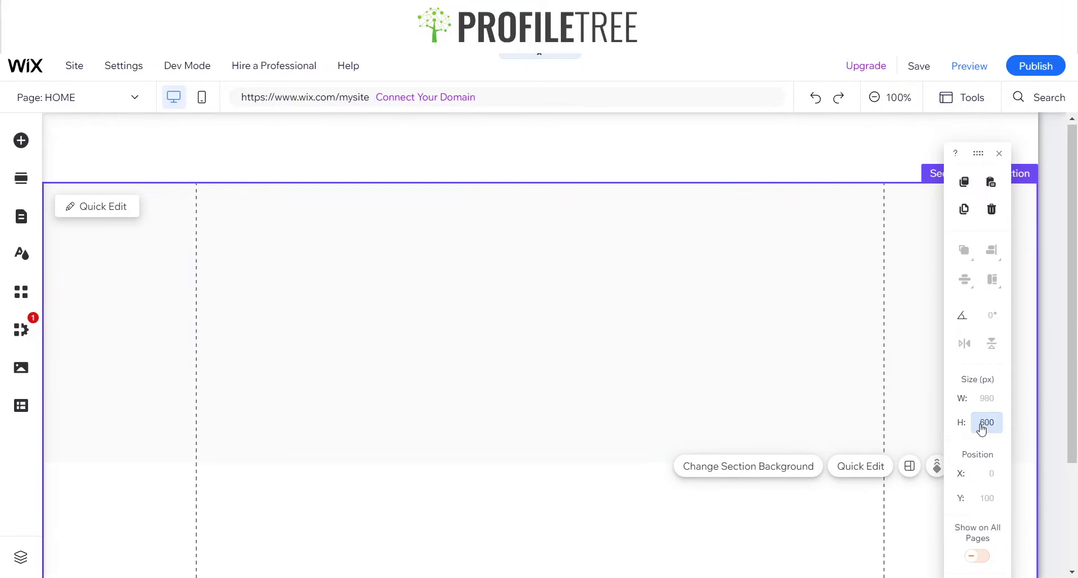
pyautogui.scroll(-2, 788, 458)
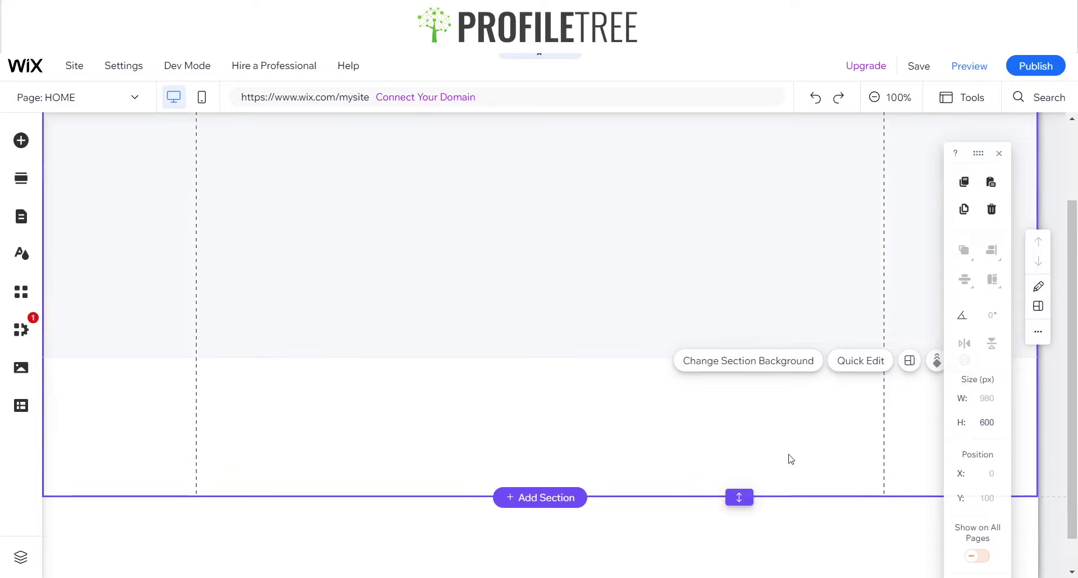
pyautogui.scroll(2, 790, 459)
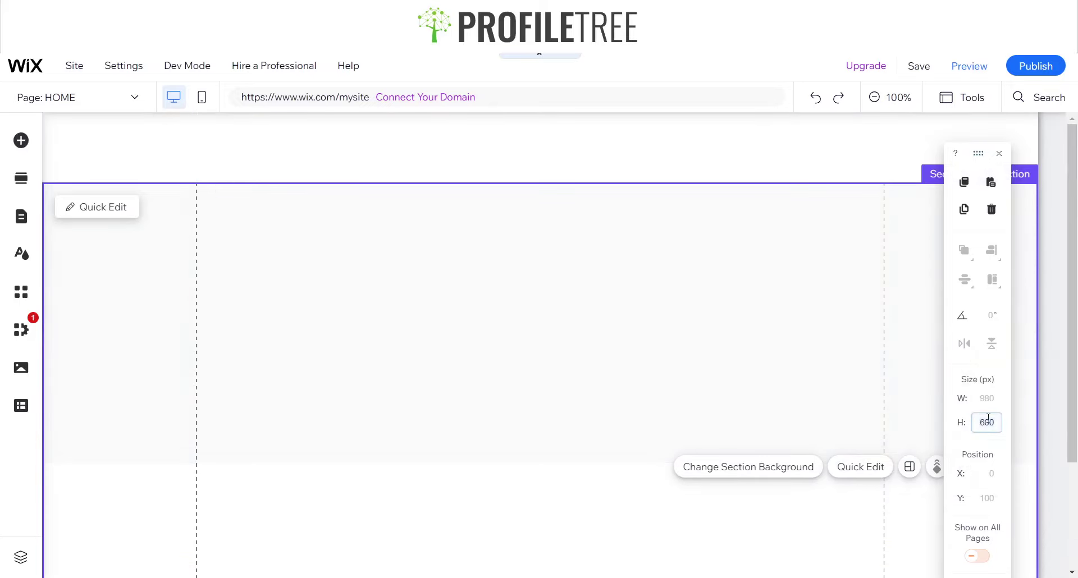
# Set the Hero Section's height to 580 px.
pyautogui.doubleClick(989, 422)
pyautogui.write('580')
pyautogui.press('Return')
pyautogui.scroll(-1, 625, 489)
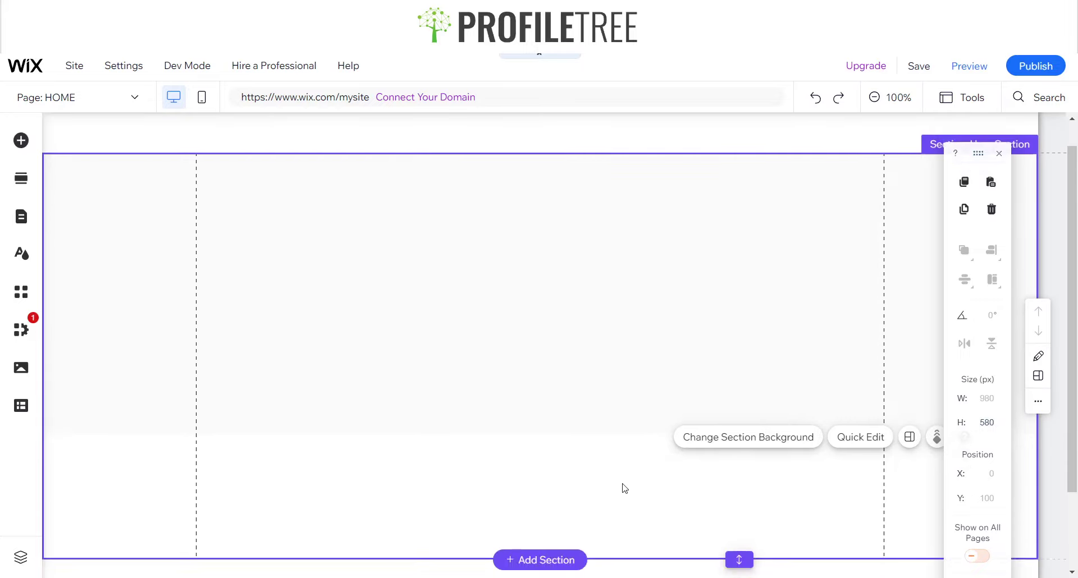
# Set the Hero Section's height to 560 px.
pyautogui.scroll(1, 625, 488)
pyautogui.click(987, 419)
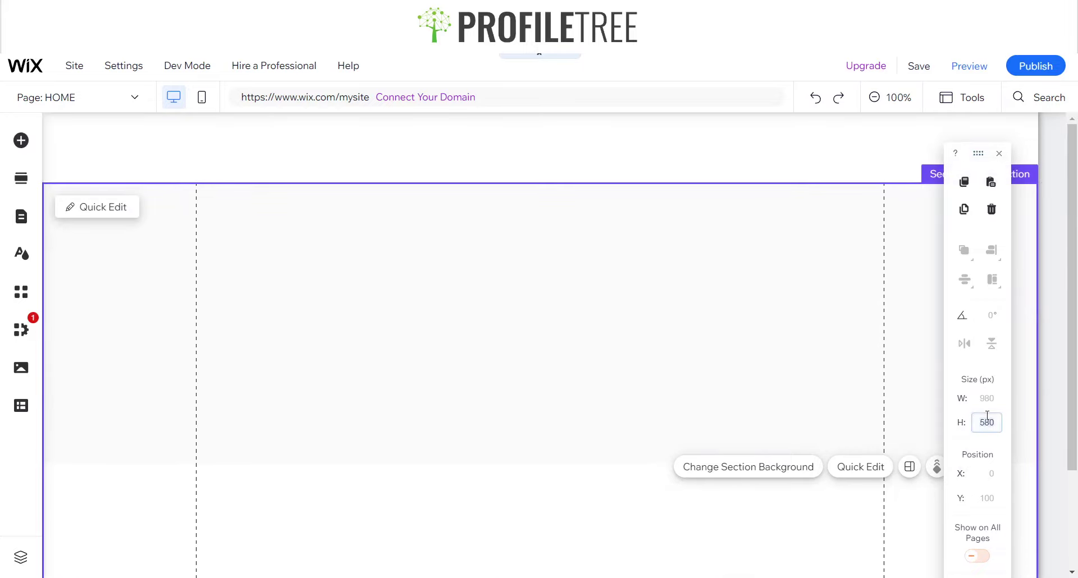
pyautogui.doubleClick(987, 422)
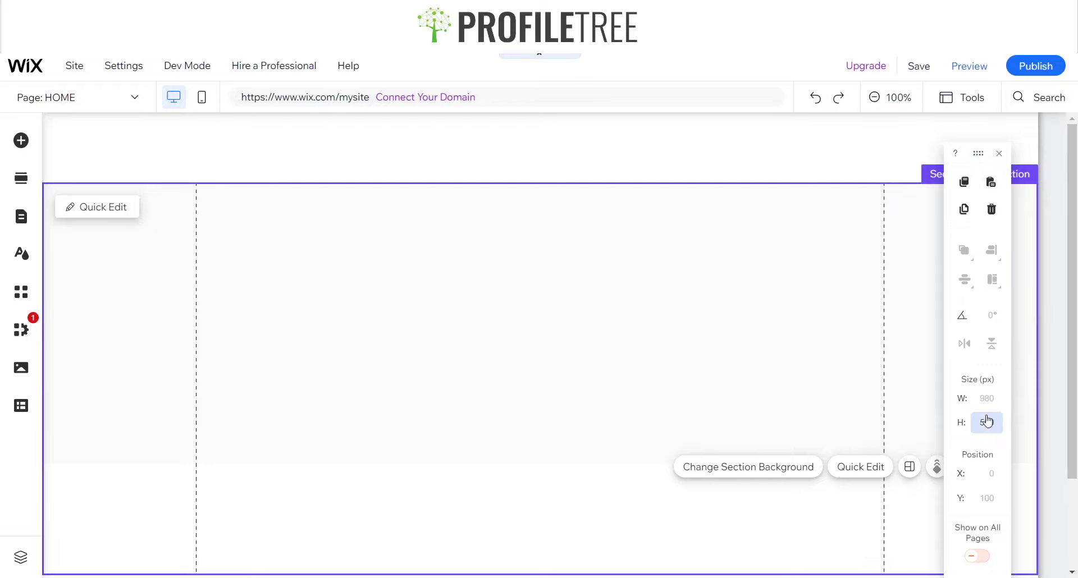
pyautogui.write('560')
pyautogui.press('Return')
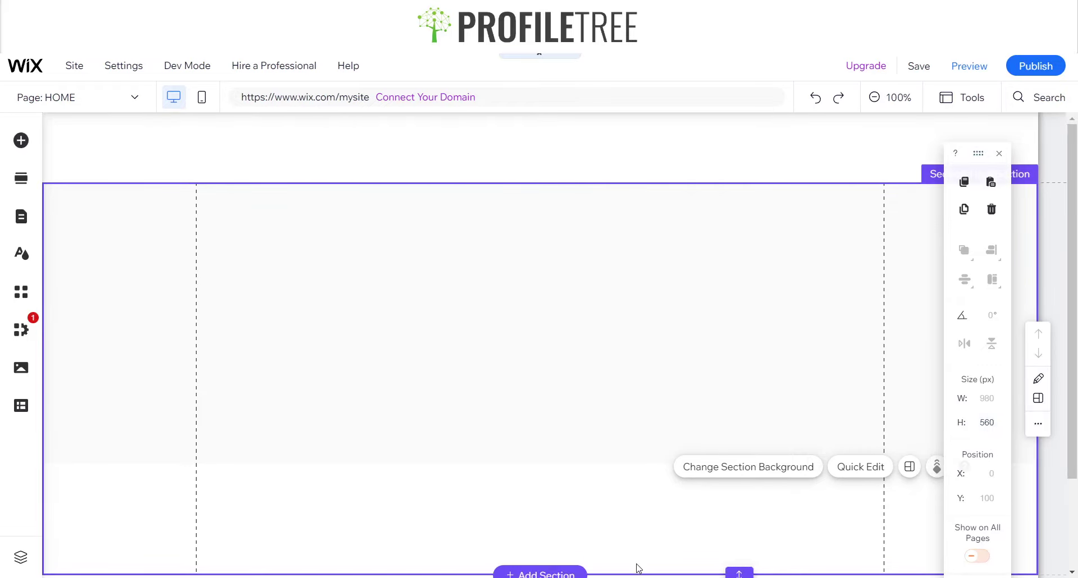
# Set the height of the strip in the Hero Section to 560 px and close the size and position toolbar.
pyautogui.click(683, 390)
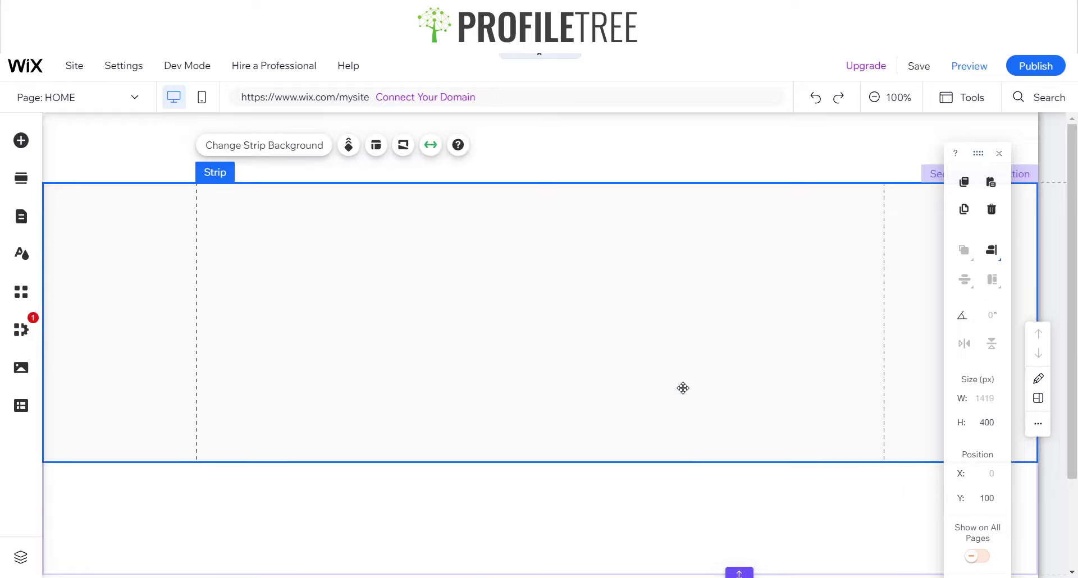
pyautogui.click(985, 428)
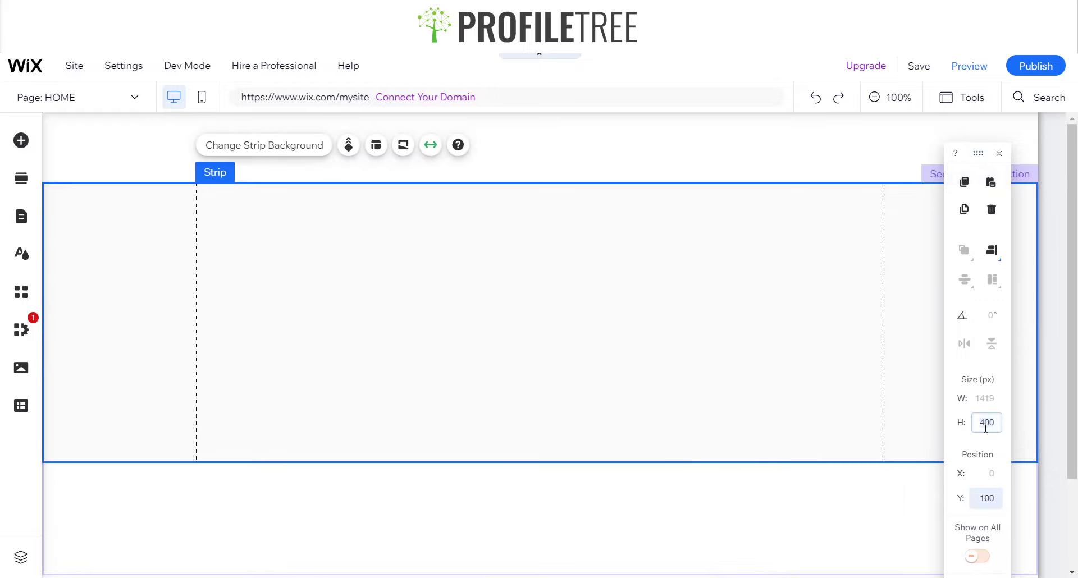
pyautogui.press('BackSpace')
pyautogui.press('BackSpace')
pyautogui.press('BackSpace')
pyautogui.write('560')
pyautogui.press('Return')
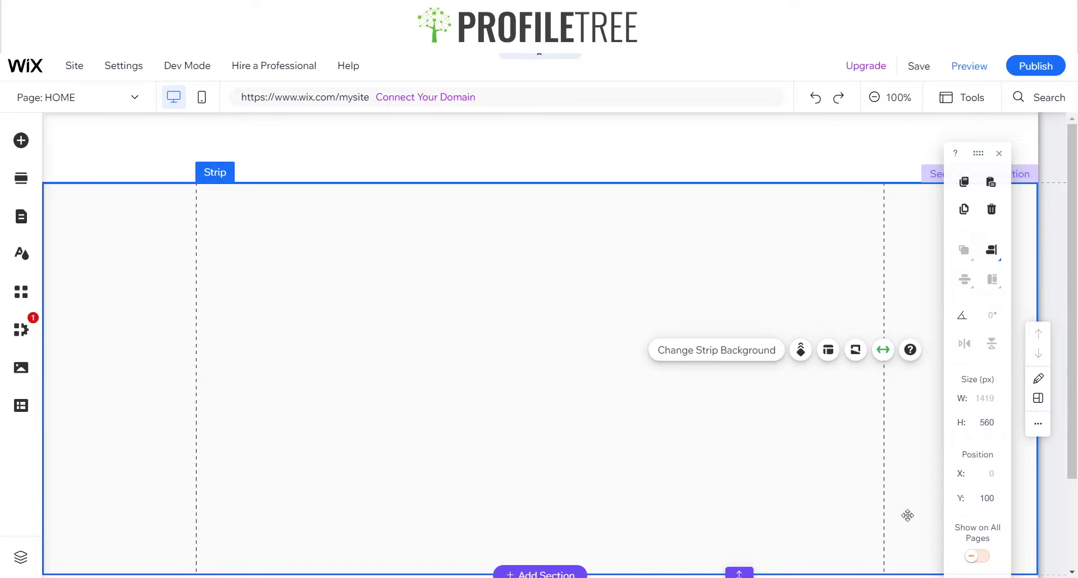
pyautogui.click(994, 159)
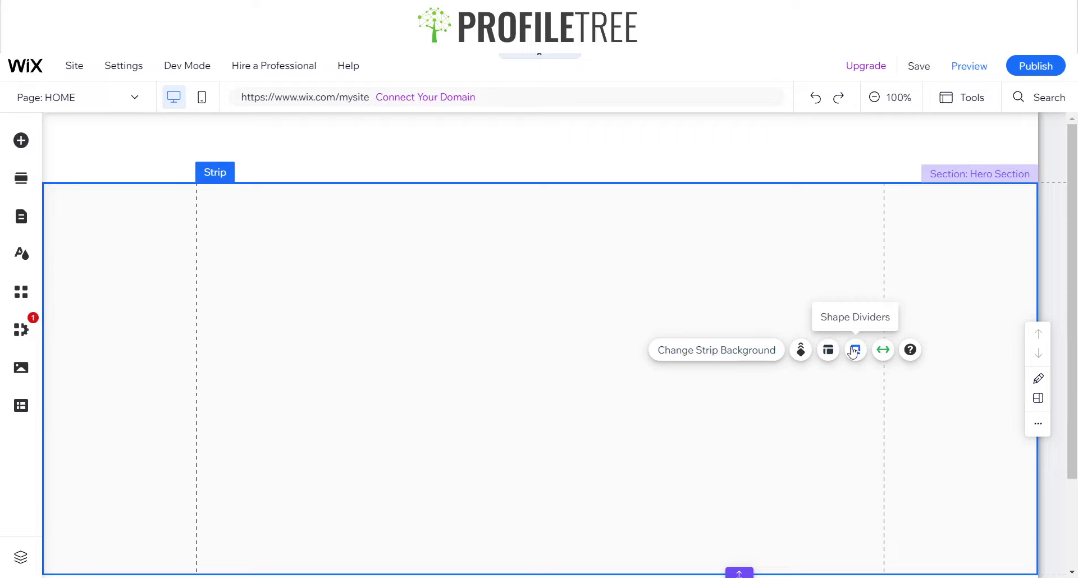
# Split the Hero Section's strip into two columns and select each column in turn.
pyautogui.click(830, 351)
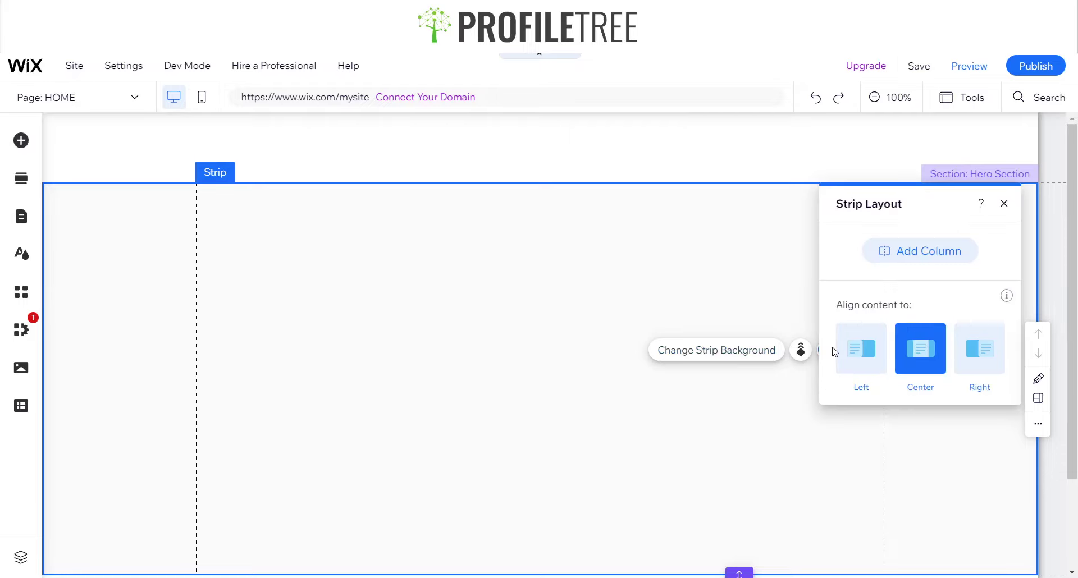
pyautogui.click(912, 261)
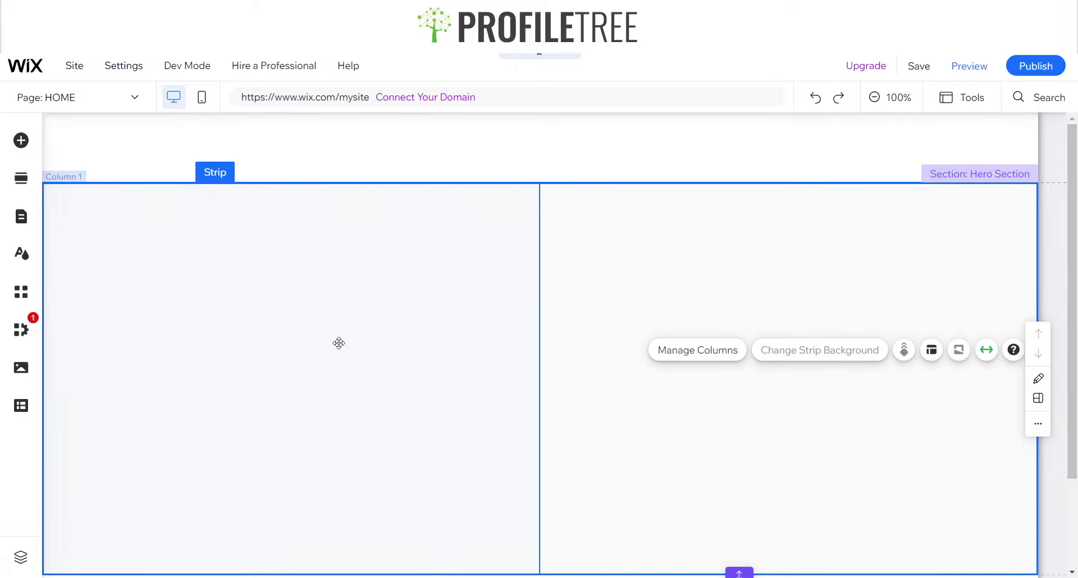
pyautogui.click(338, 343)
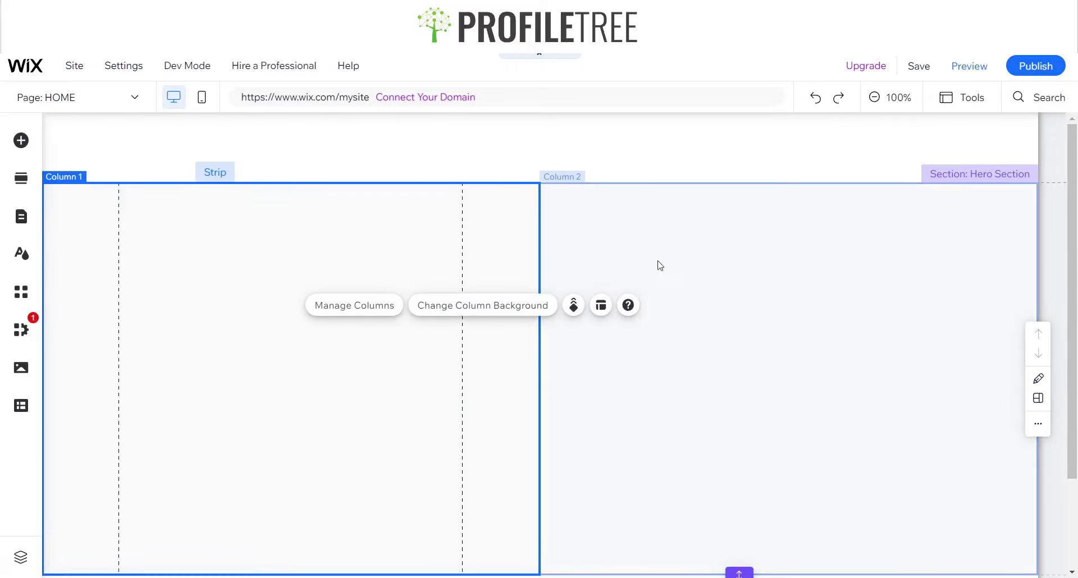
pyautogui.click(657, 264)
pyautogui.click(320, 320)
pyautogui.click(789, 286)
pyautogui.click(313, 421)
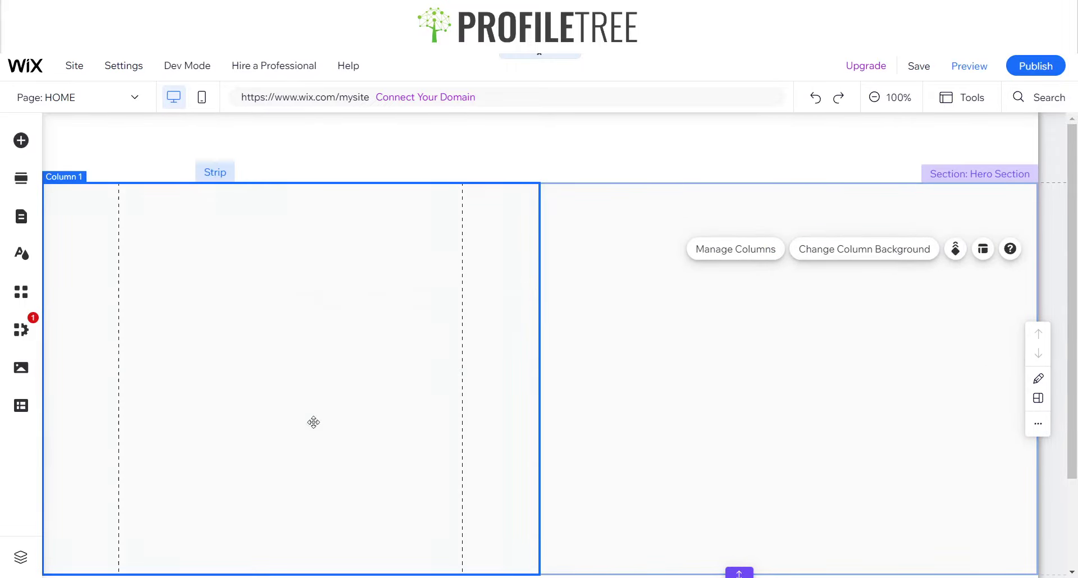
# Check the second column's background options, and add a third column to the strip.
pyautogui.click(667, 398)
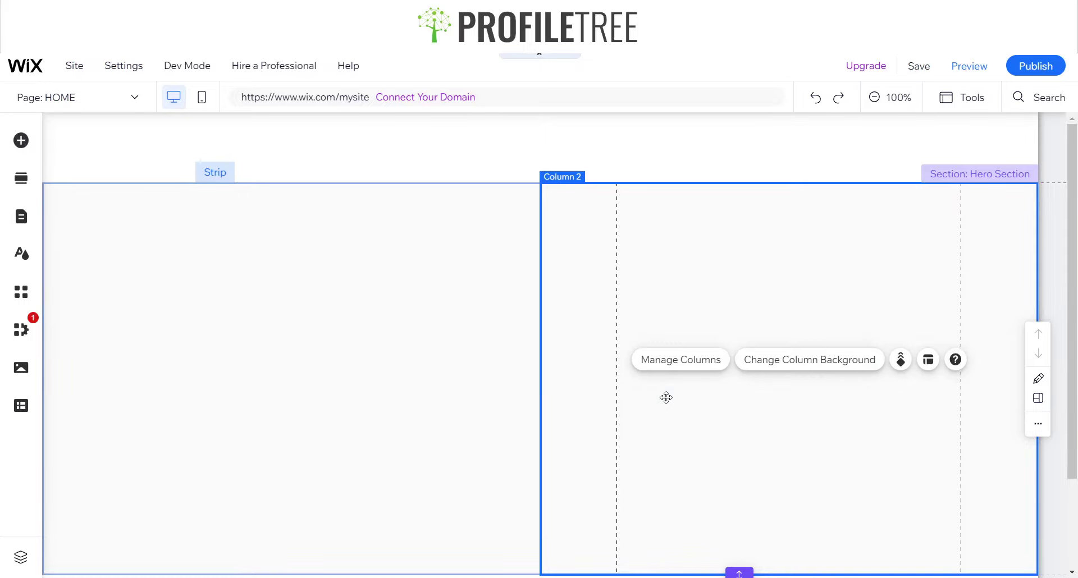
pyautogui.click(786, 360)
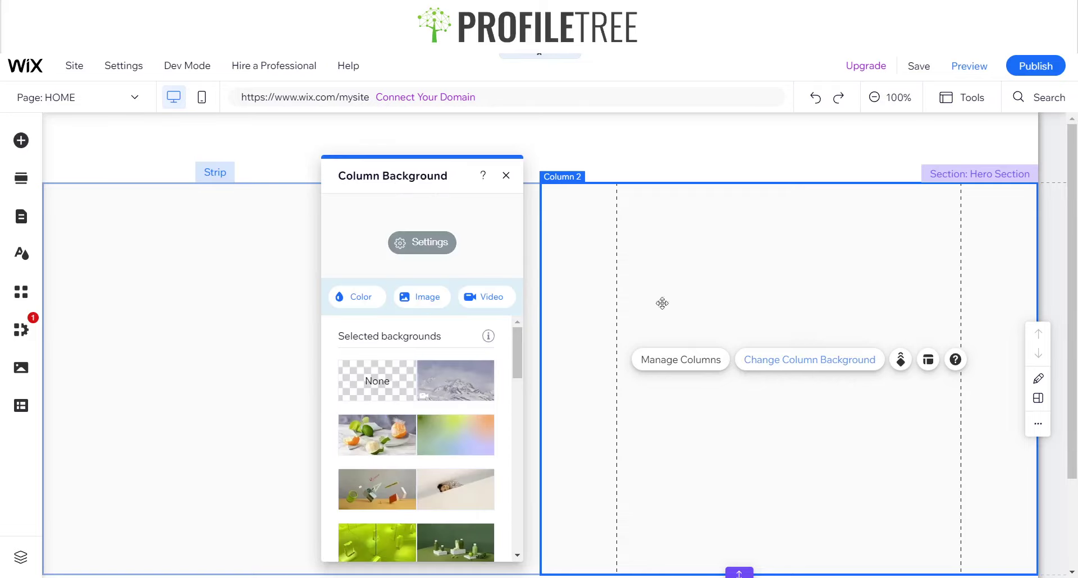
pyautogui.click(506, 174)
pyautogui.click(685, 360)
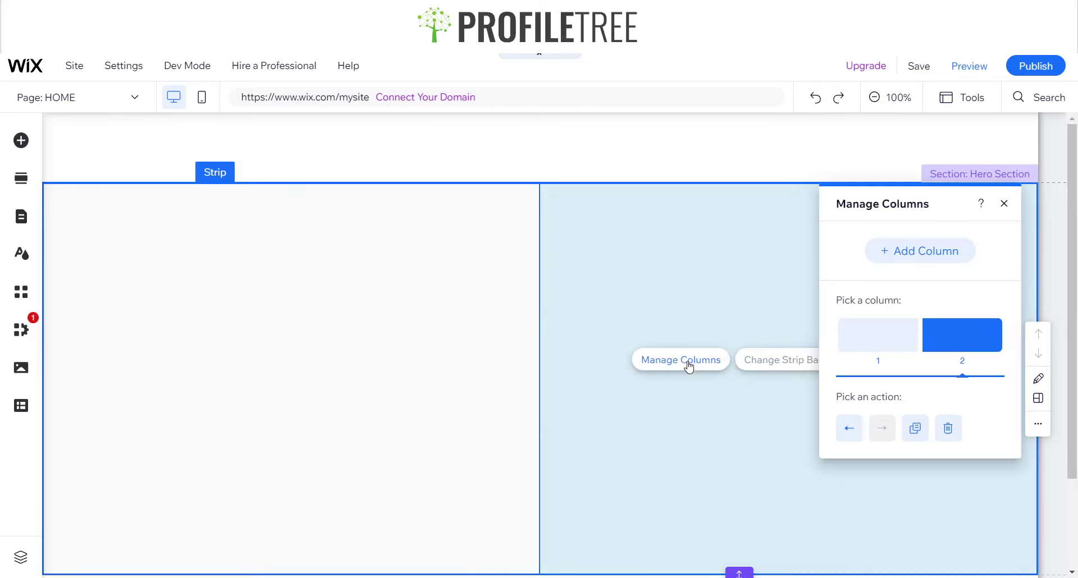
pyautogui.click(884, 250)
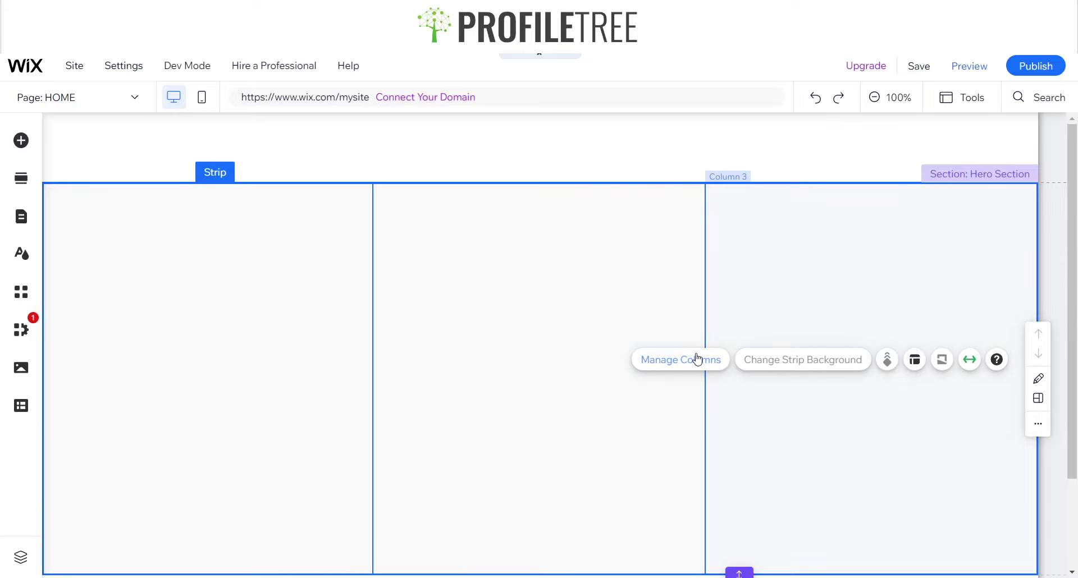
# Check the middle column's content alignment and column management options.
pyautogui.click(544, 321)
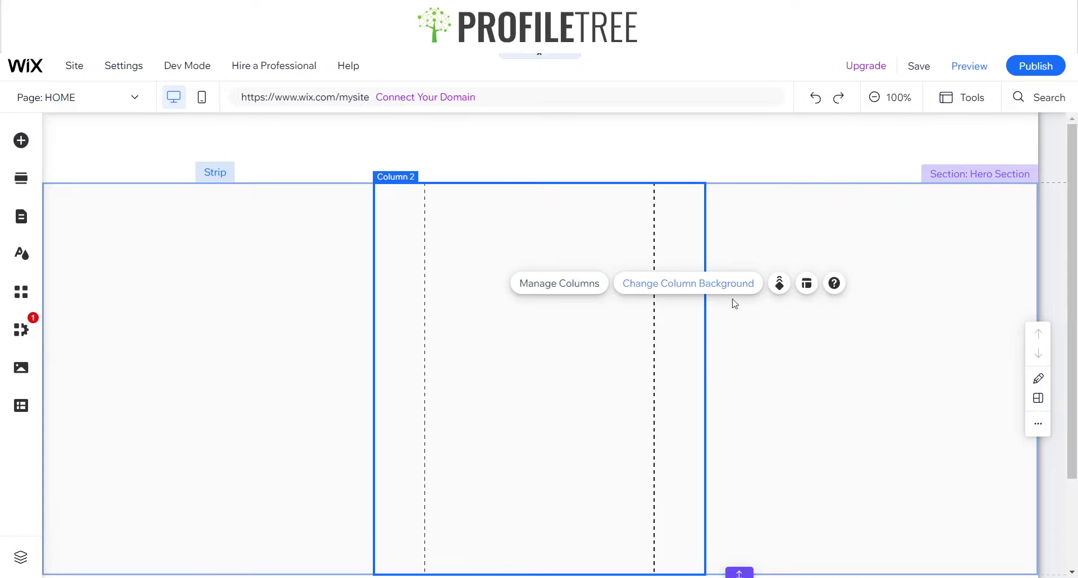
pyautogui.click(807, 284)
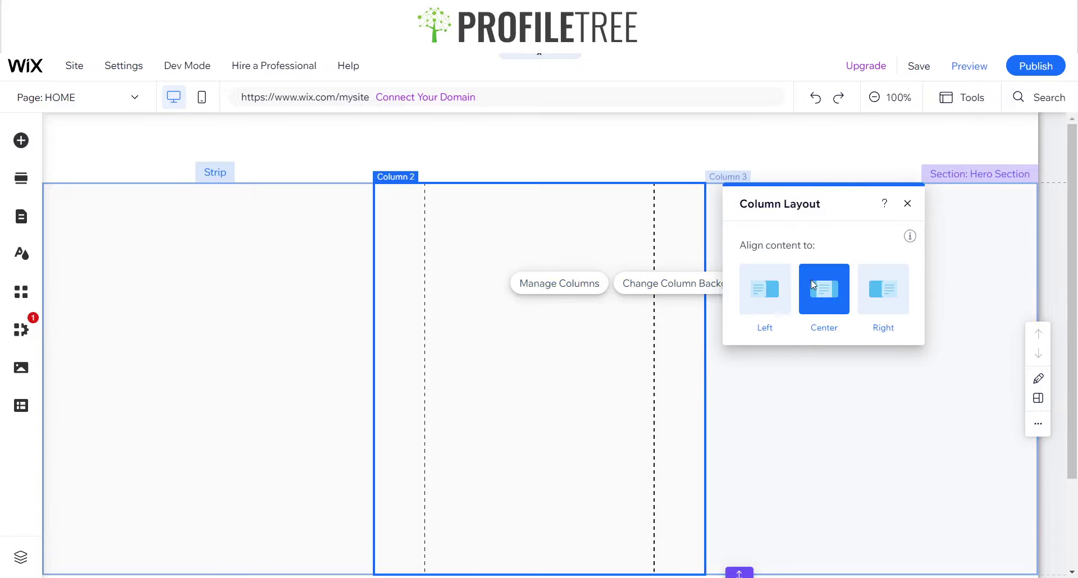
pyautogui.click(908, 203)
pyautogui.click(559, 289)
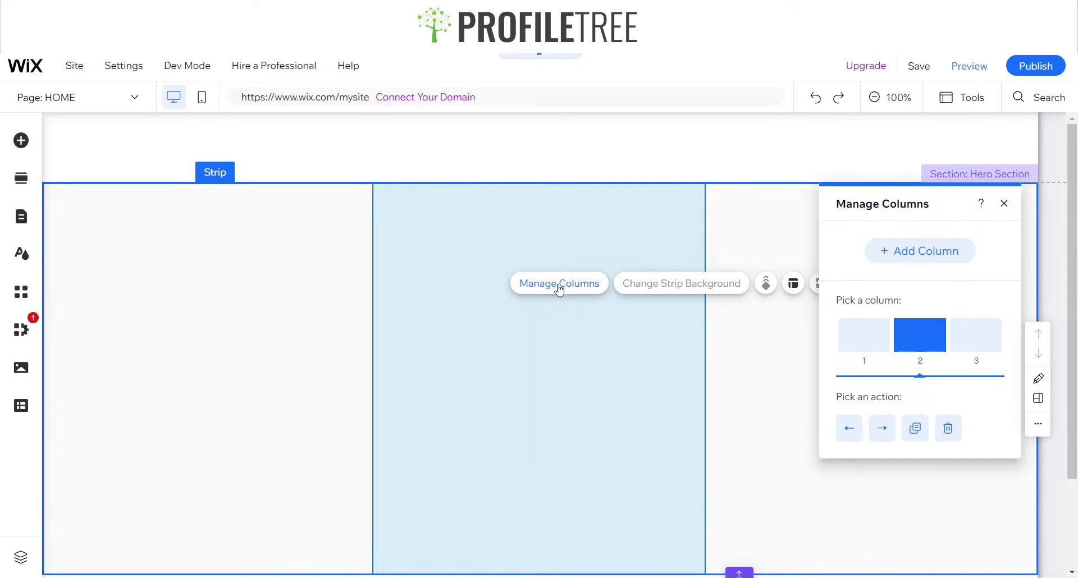
pyautogui.click(1007, 203)
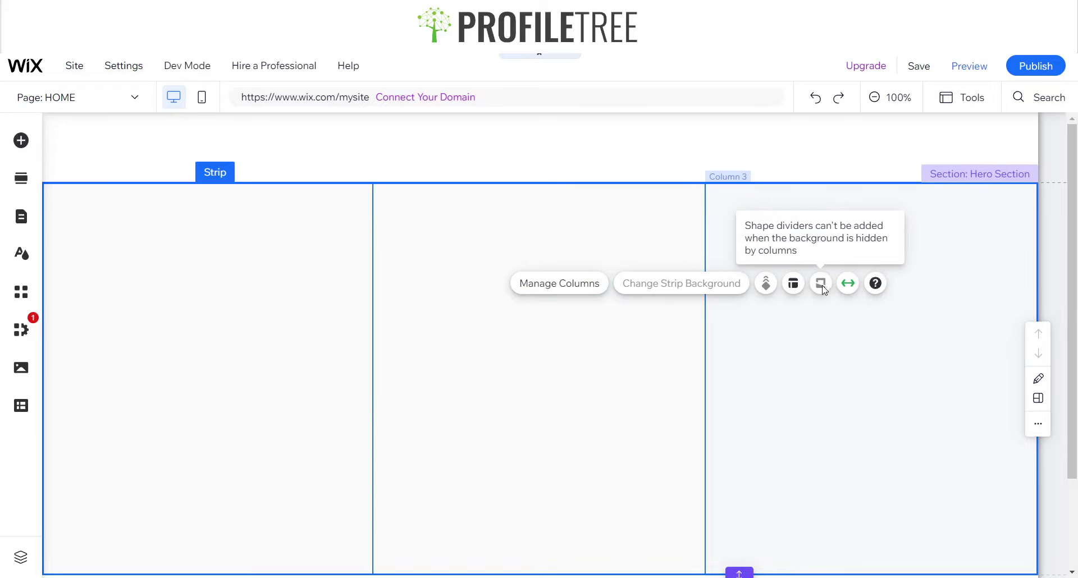
# Open the strip's layout settings and show the custom column proportions and spacing options.
pyautogui.click(793, 284)
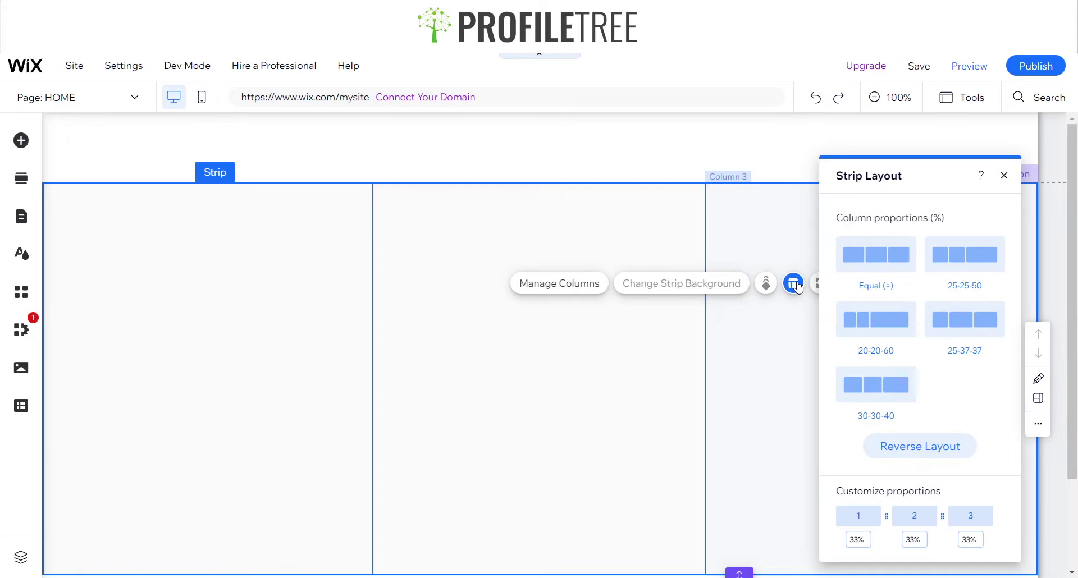
pyautogui.scroll(-3, 929, 354)
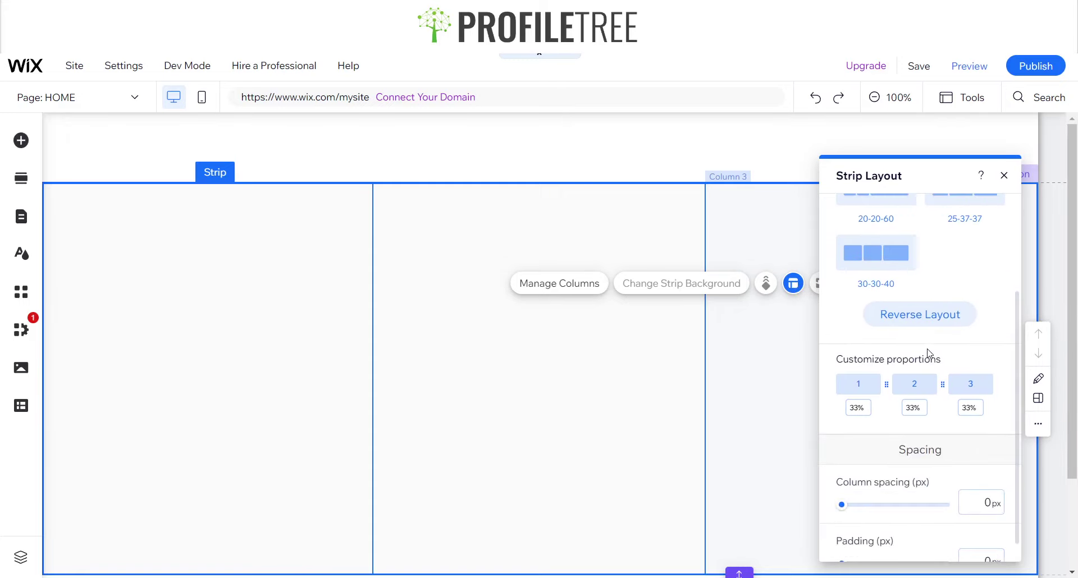
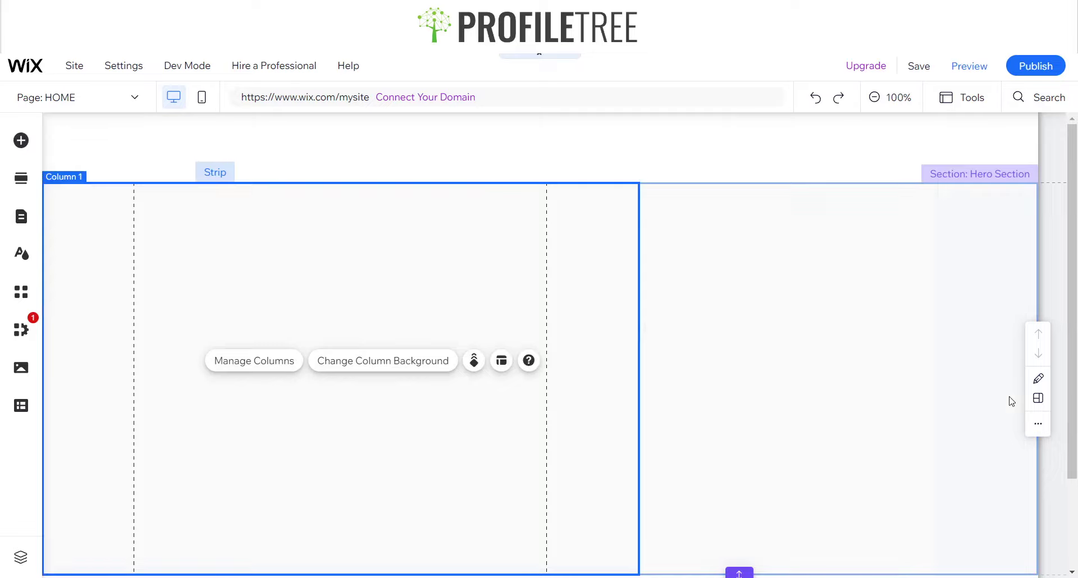
# Select the strip's columns in turn, ending with the narrow third column.
pyautogui.click(1009, 399)
pyautogui.click(366, 537)
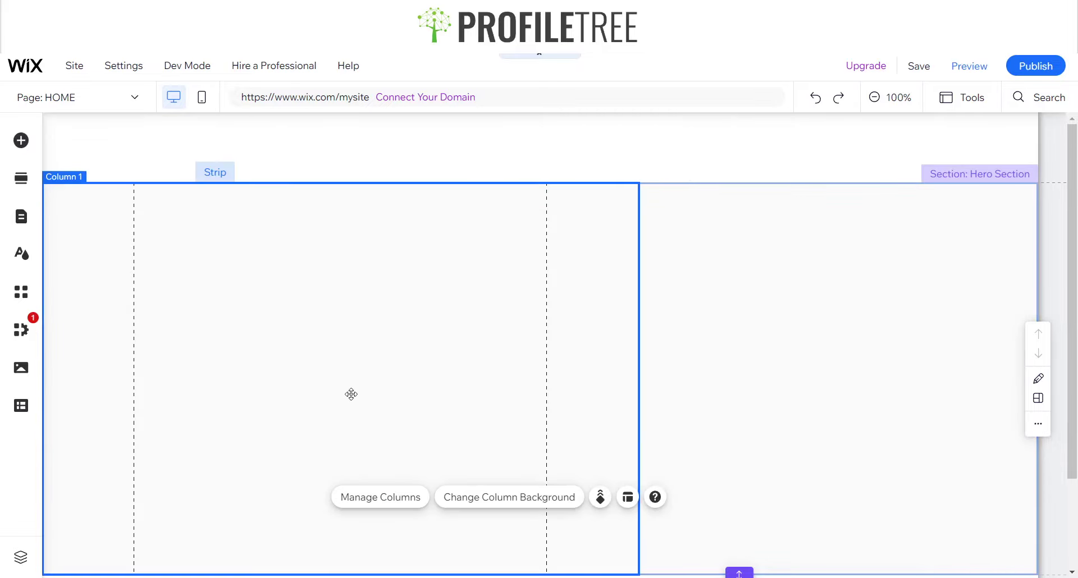
pyautogui.click(789, 320)
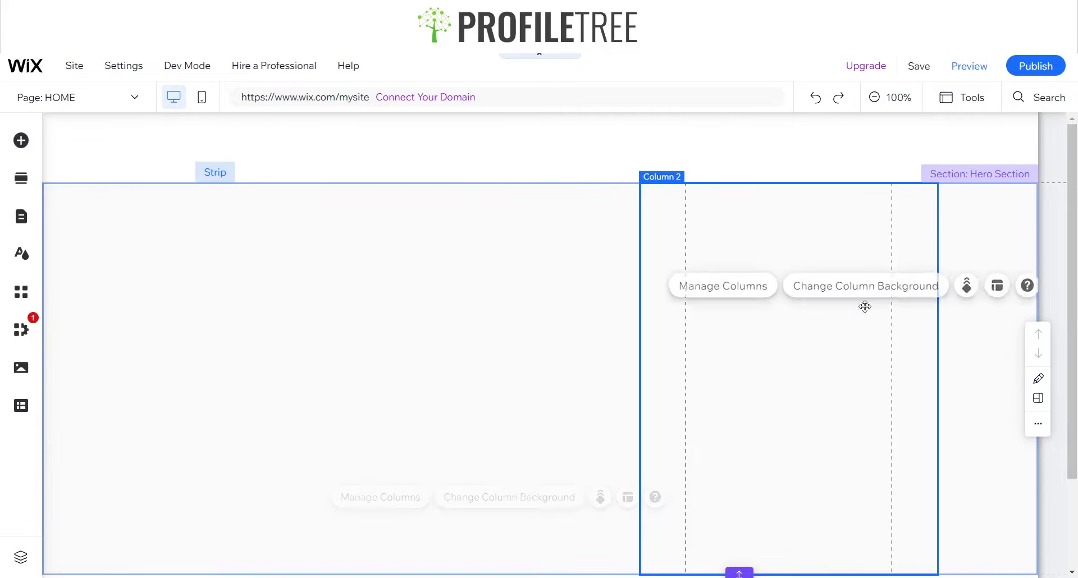
pyautogui.click(991, 444)
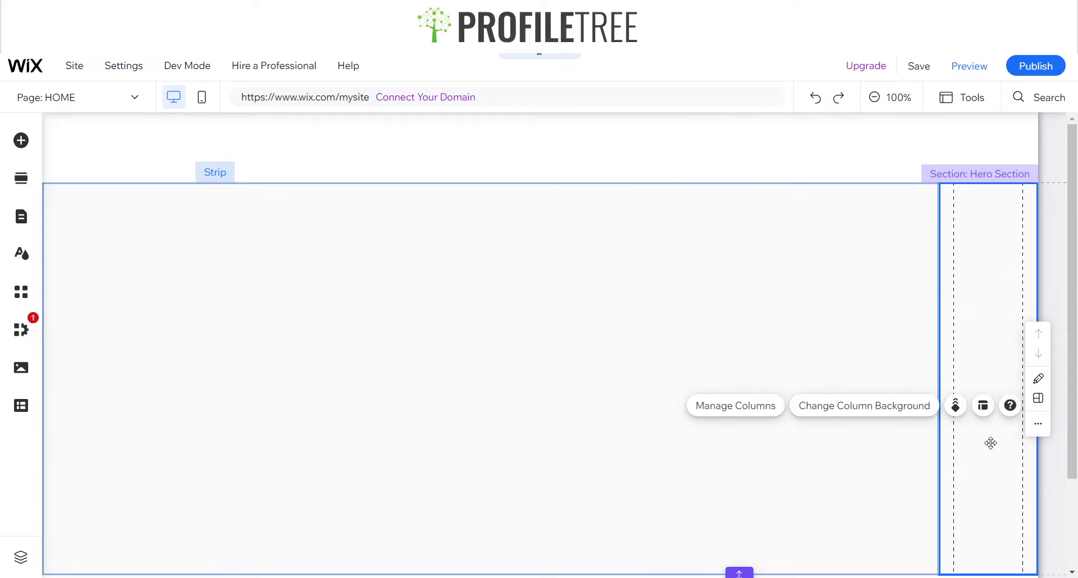
# Examine the colour and image choices for the narrow third column's background.
pyautogui.click(834, 417)
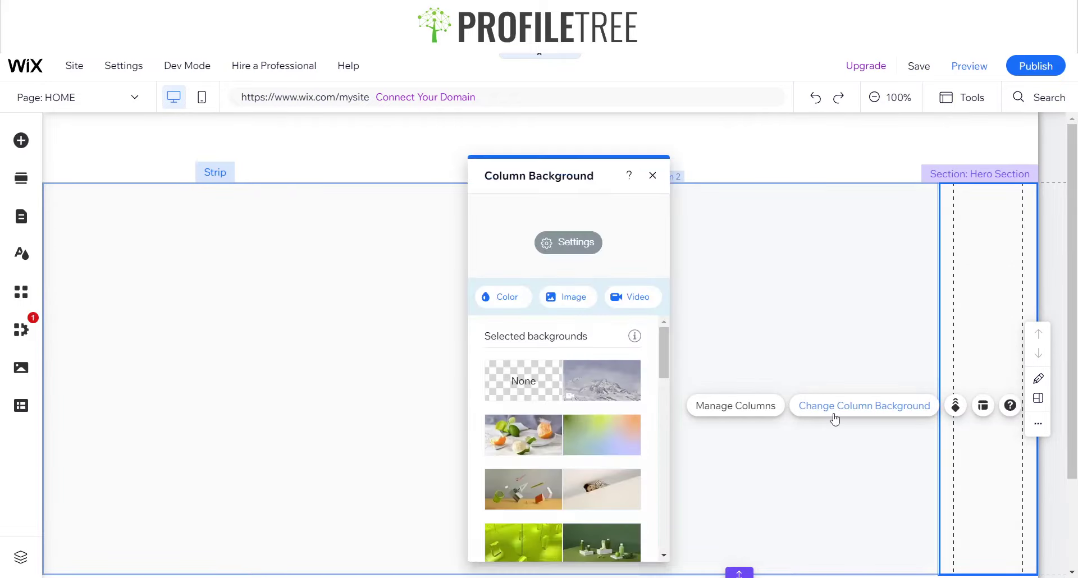
pyautogui.click(498, 298)
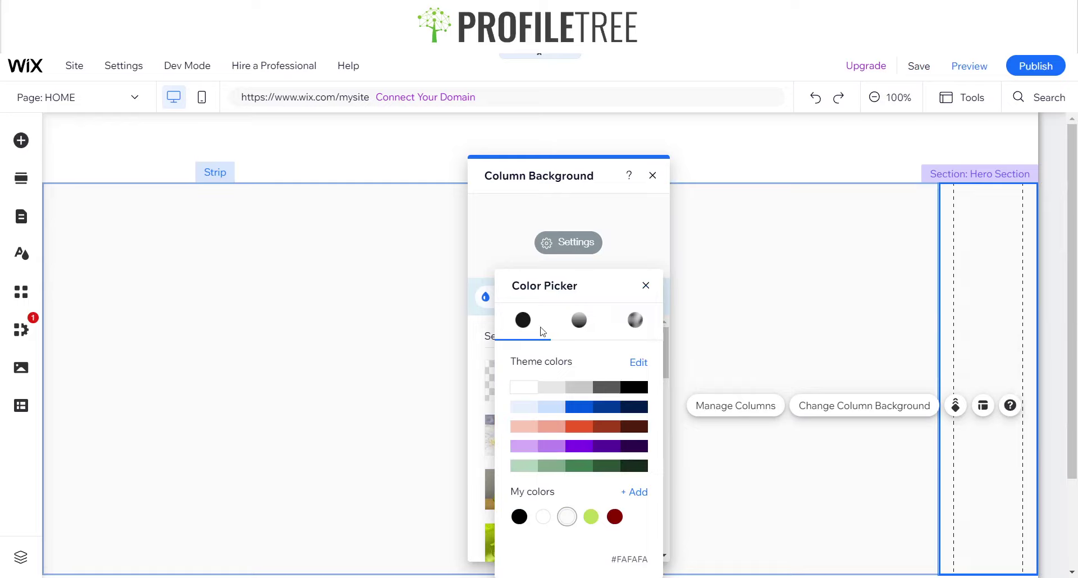
pyautogui.click(645, 284)
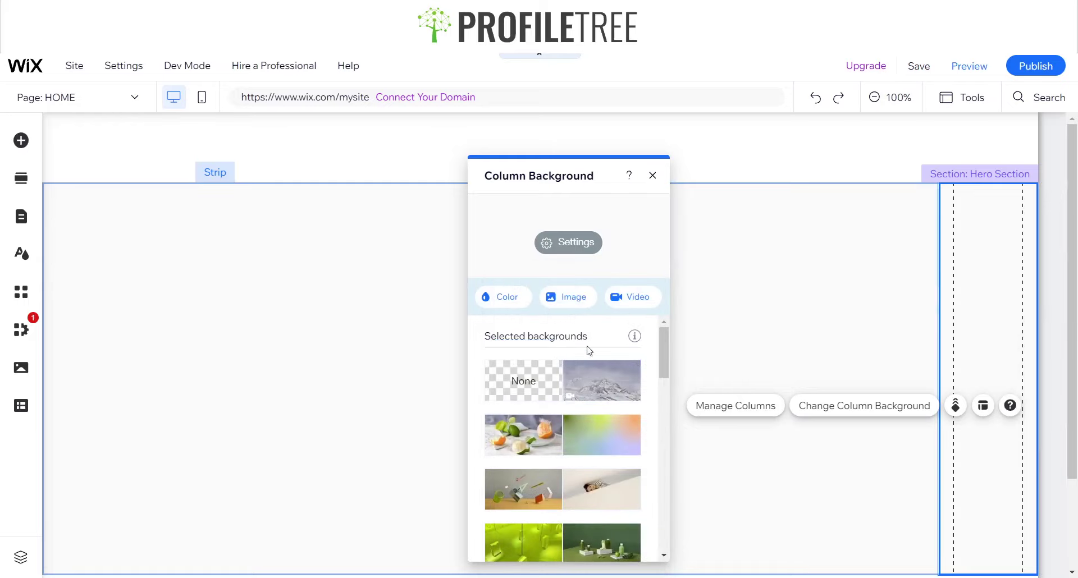
pyautogui.click(583, 296)
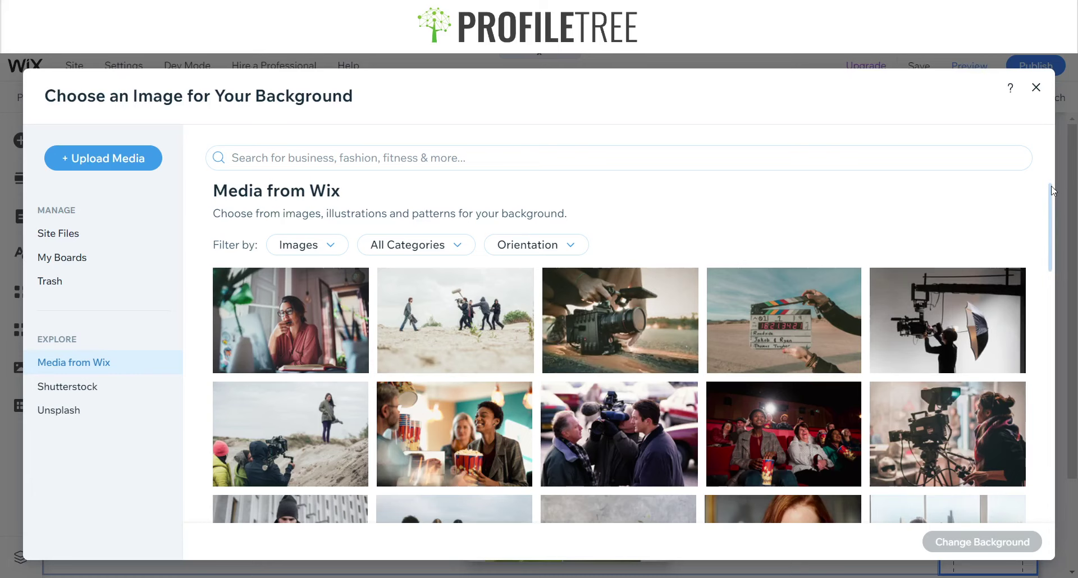
pyautogui.click(1035, 87)
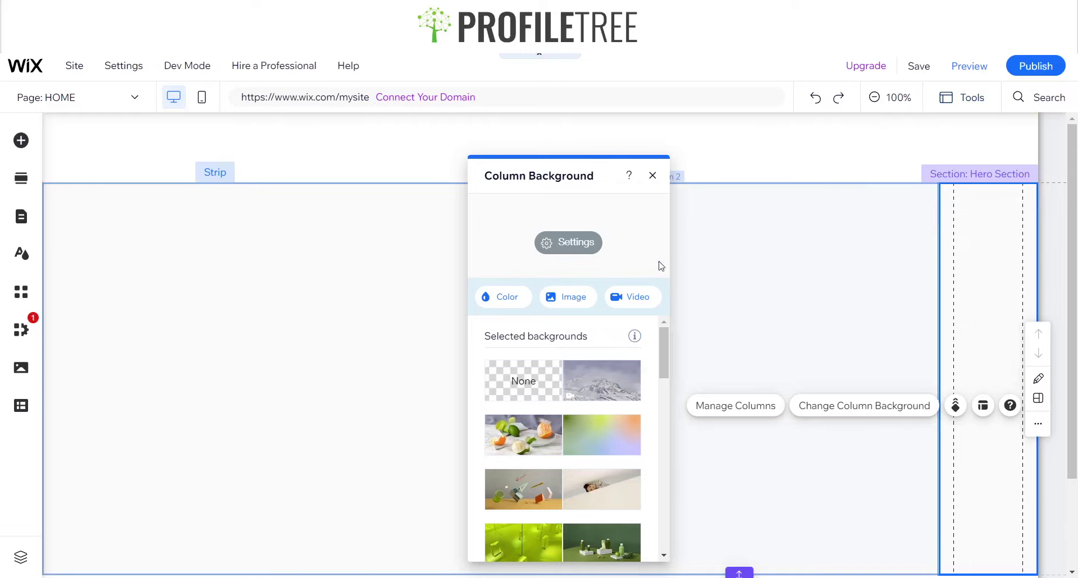
# Try purple theme shades and the saved green #BADA55 as the narrow third column's background colour.
pyautogui.click(512, 310)
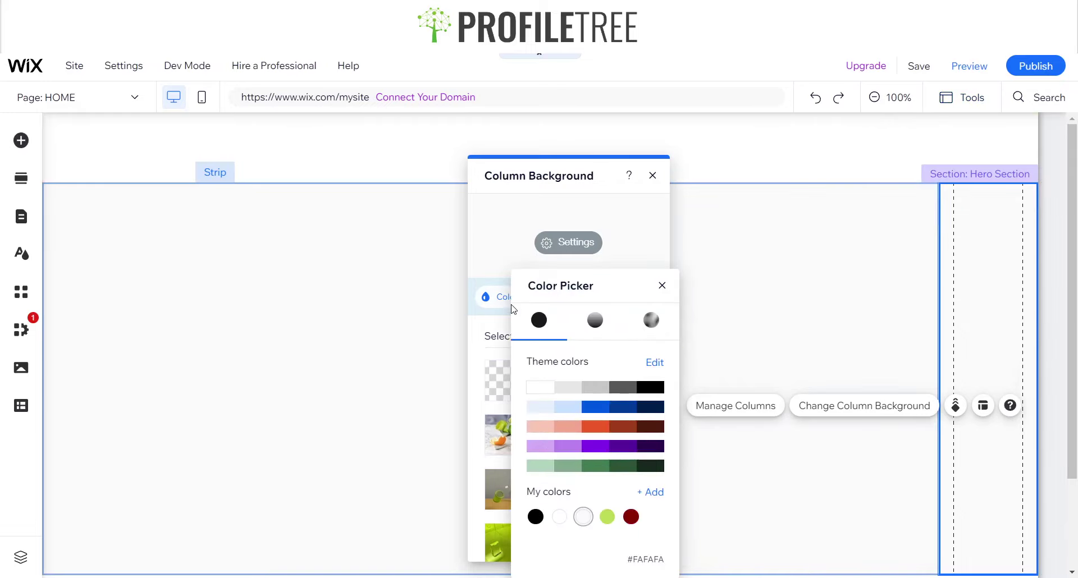
pyautogui.click(595, 446)
pyautogui.click(567, 446)
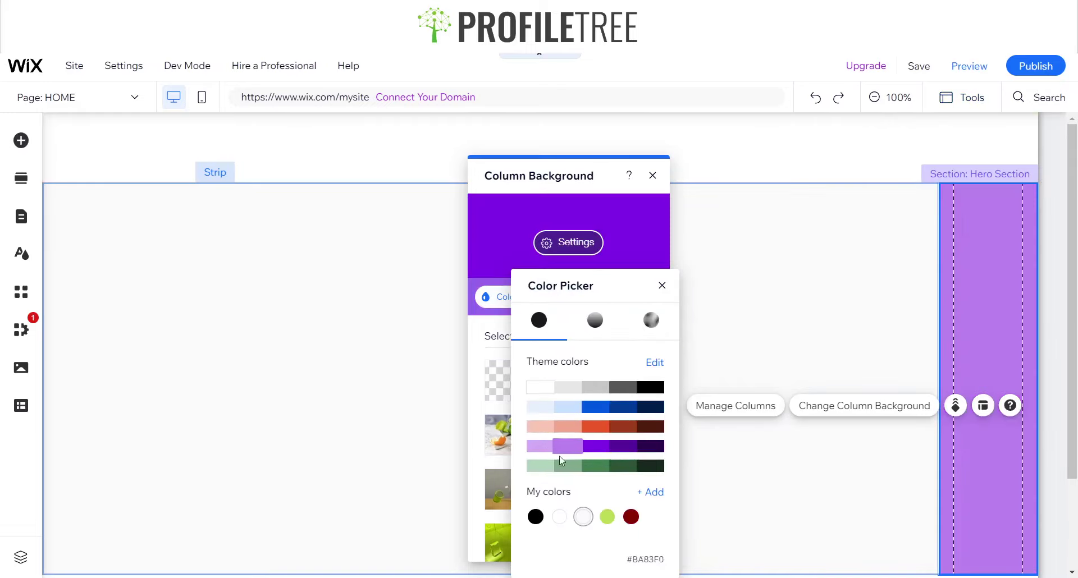
pyautogui.click(607, 517)
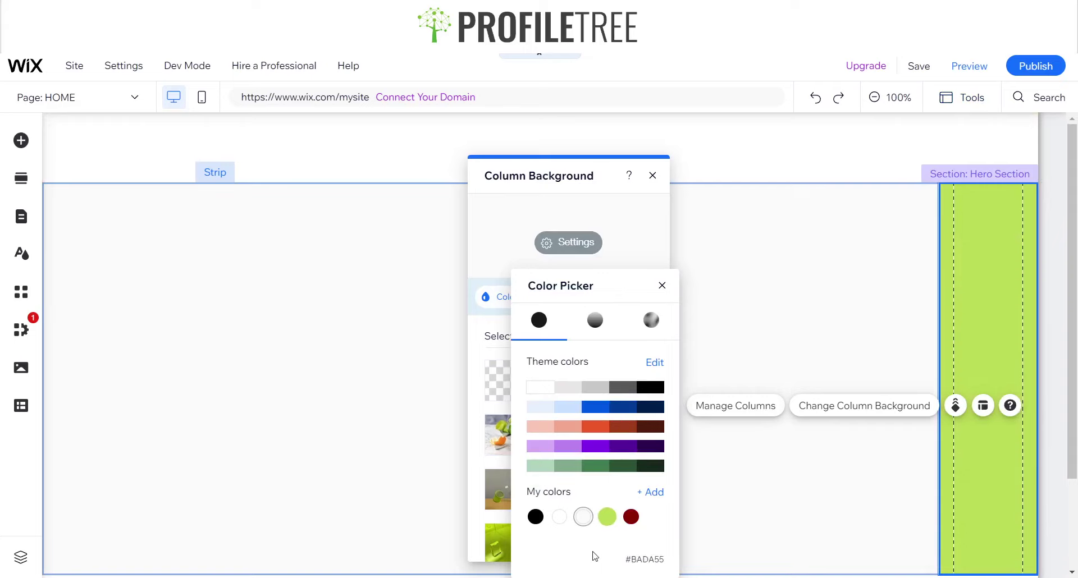
# Create the custom colour #EAB9B9 and apply it as the narrow third column's background.
pyautogui.click(650, 493)
pyautogui.moveTo(767, 366)
pyautogui.mouseDown()
pyautogui.moveTo(709, 366)
pyautogui.moveTo(692, 337)
pyautogui.moveTo(699, 349)
pyautogui.moveTo(723, 348)
pyautogui.moveTo(718, 336)
pyautogui.mouseUp()
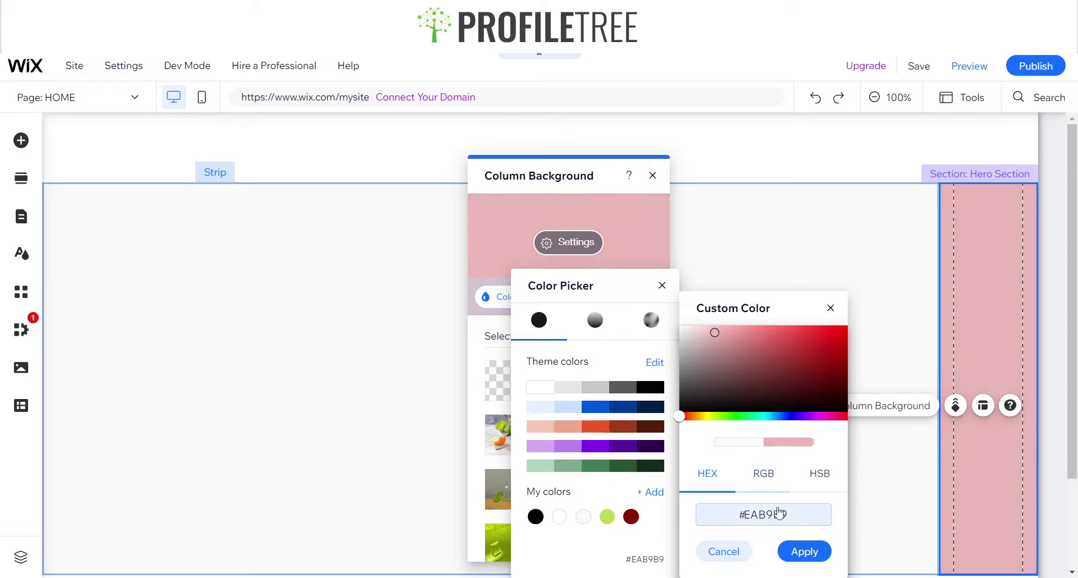
pyautogui.click(802, 552)
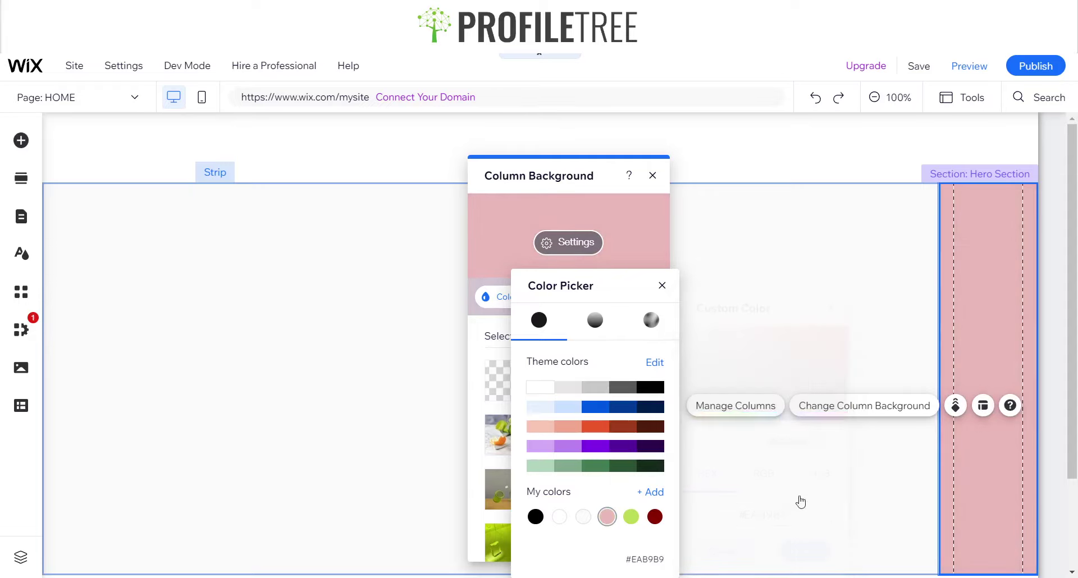
pyautogui.click(662, 285)
# Set the middle column's background colour to black, #000000.
pyautogui.click(814, 280)
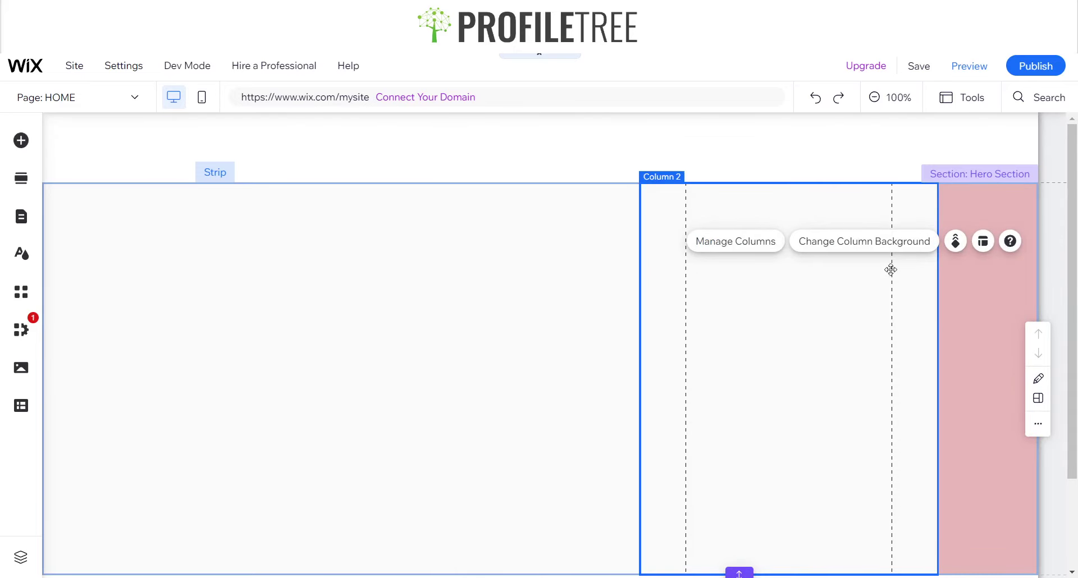
pyautogui.click(864, 250)
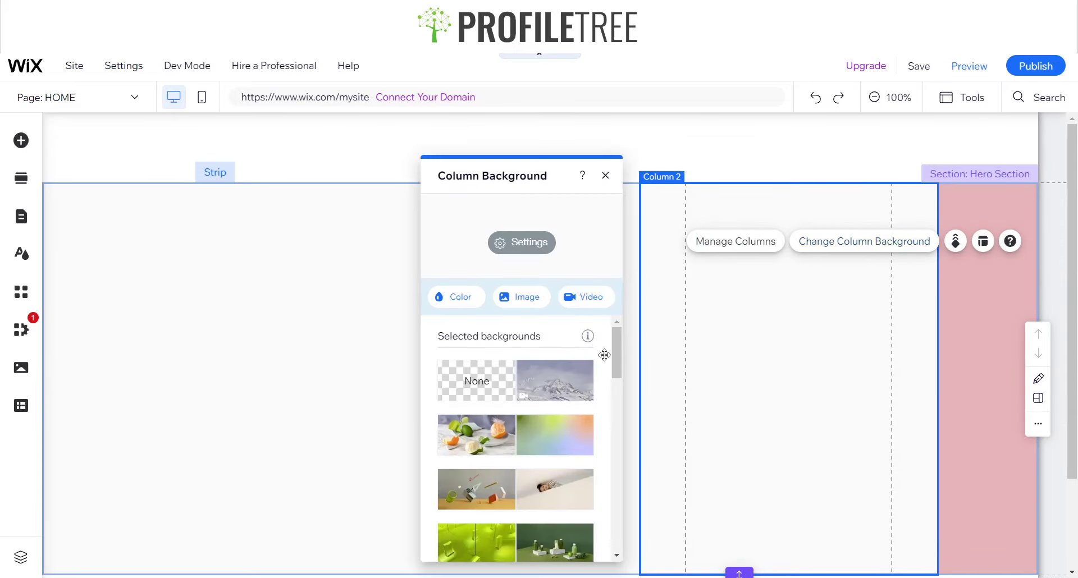
pyautogui.click(449, 295)
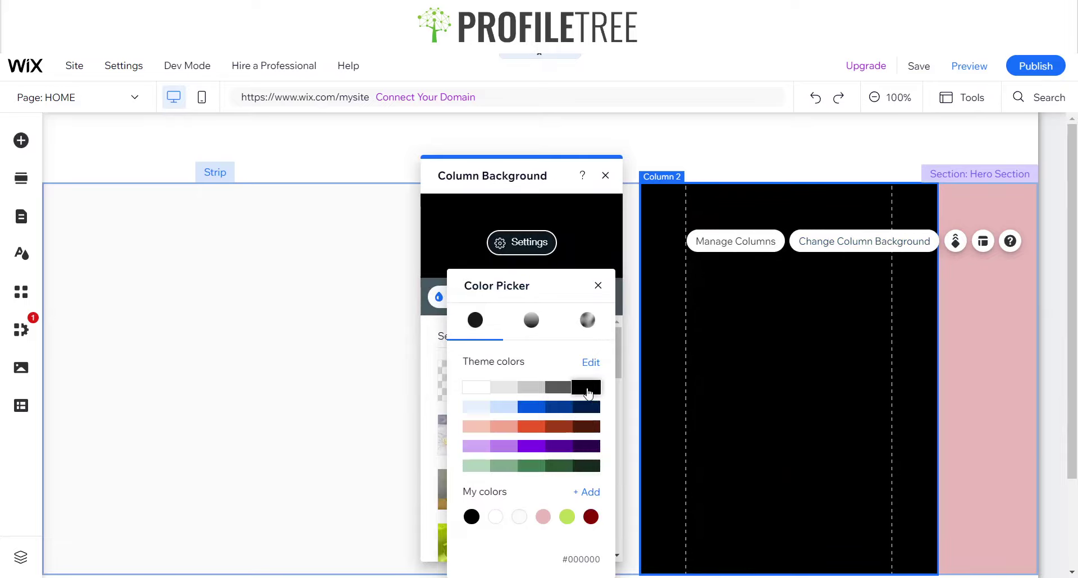
pyautogui.click(597, 285)
pyautogui.click(605, 176)
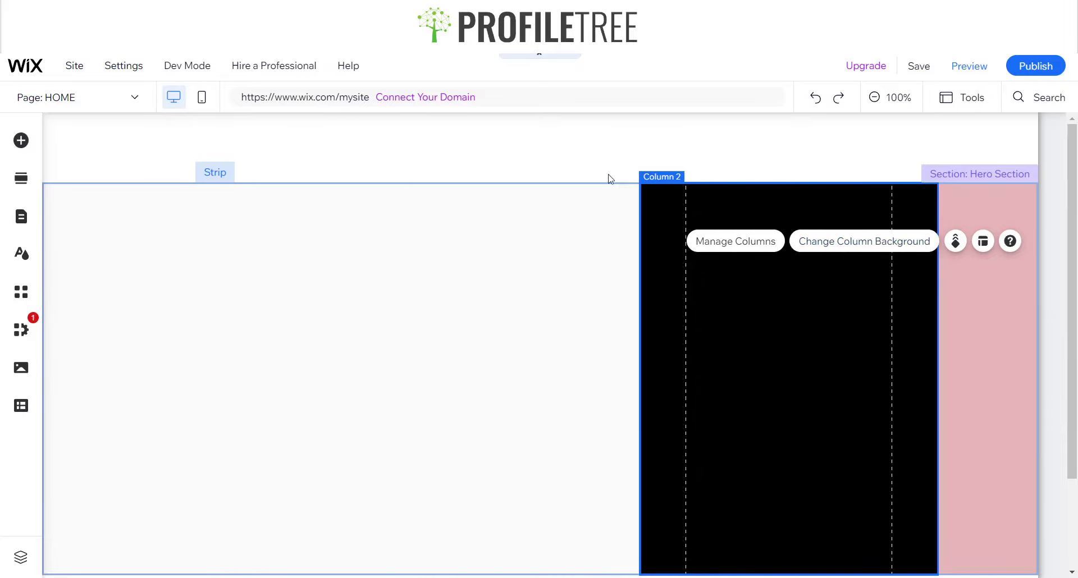
# Select the wide first column, search the editor for Slider, and start setting up the Slider element.
pyautogui.click(219, 473)
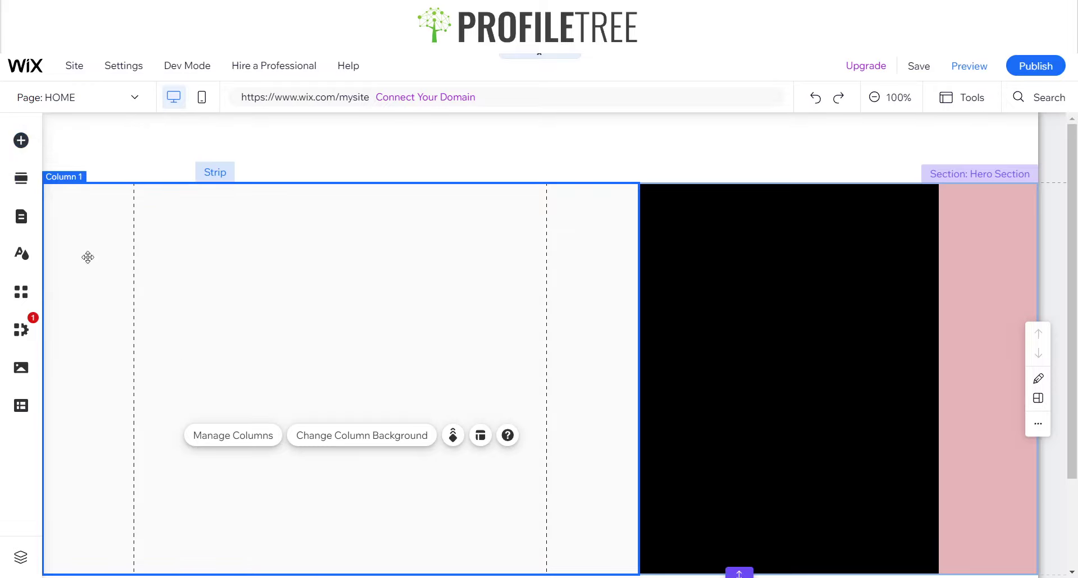
pyautogui.click(20, 141)
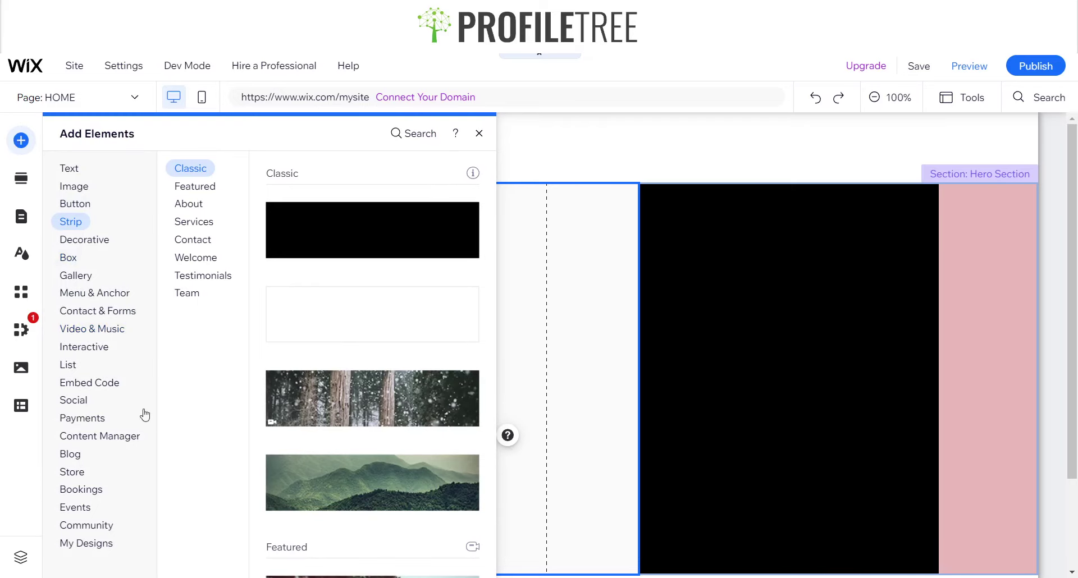
pyautogui.click(83, 418)
pyautogui.click(449, 136)
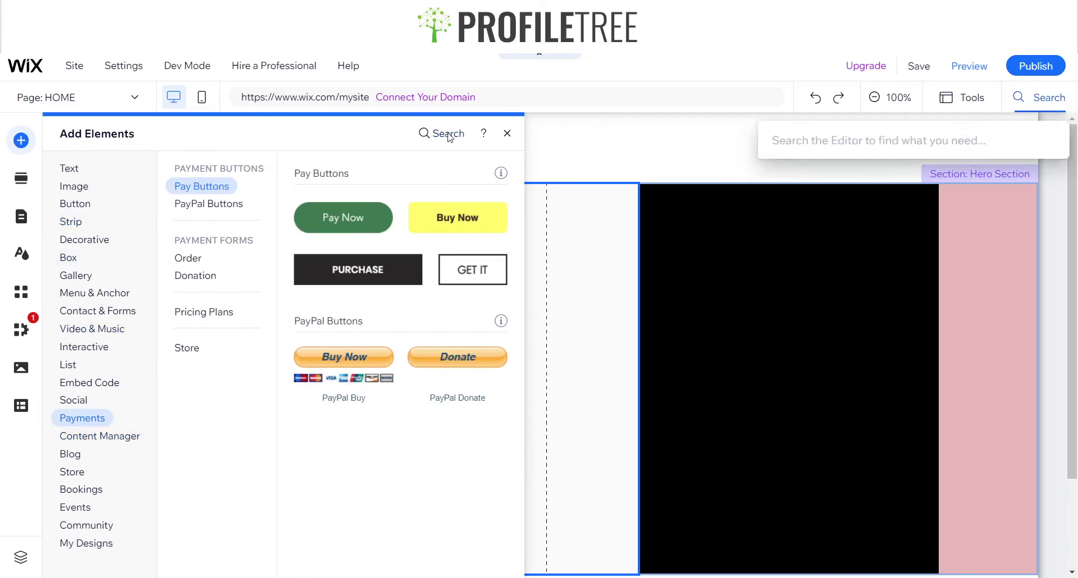
pyautogui.write('Slider')
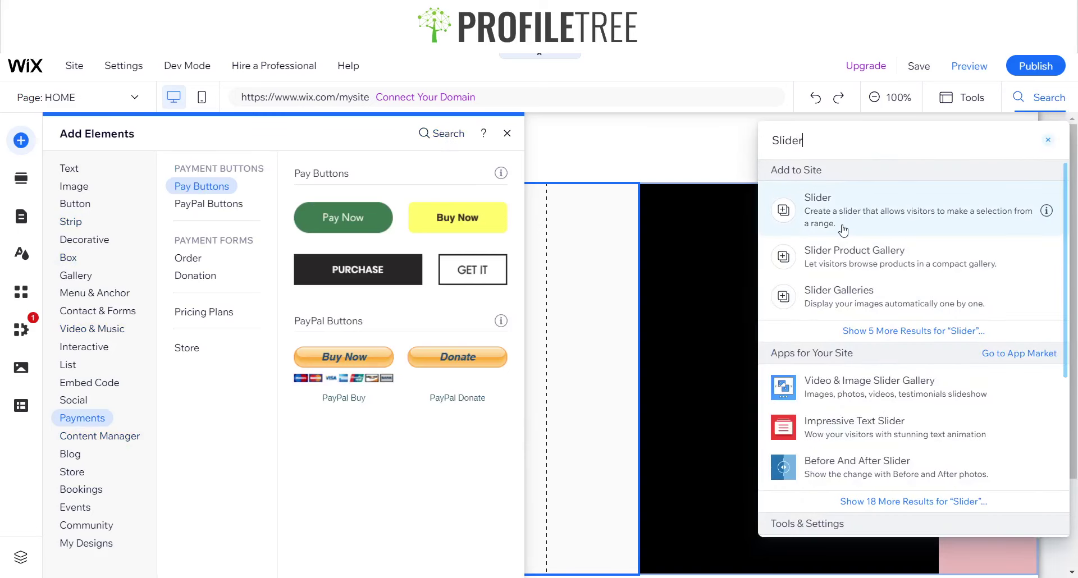
pyautogui.click(843, 229)
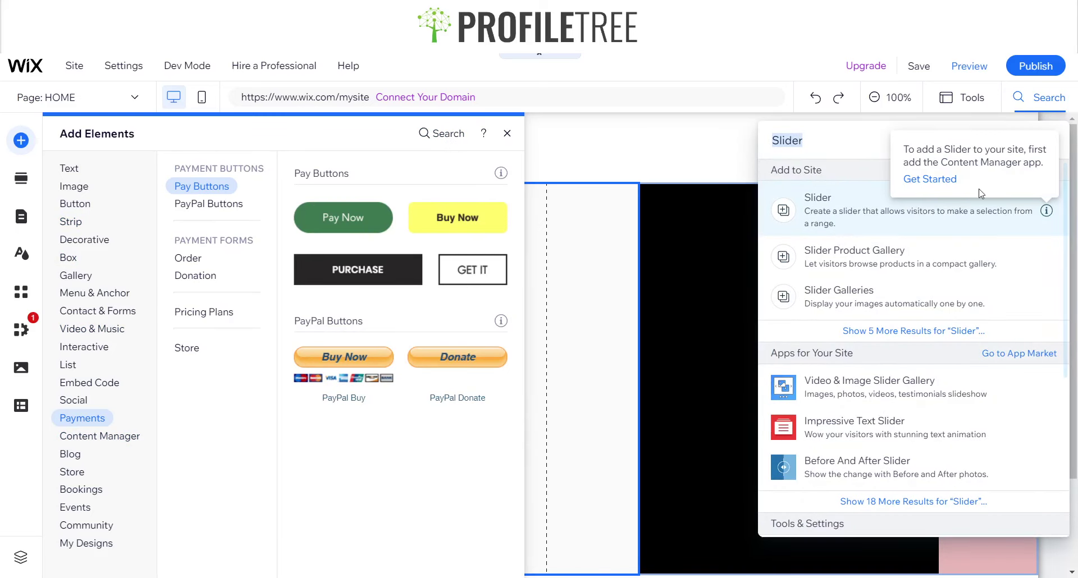
pyautogui.click(928, 180)
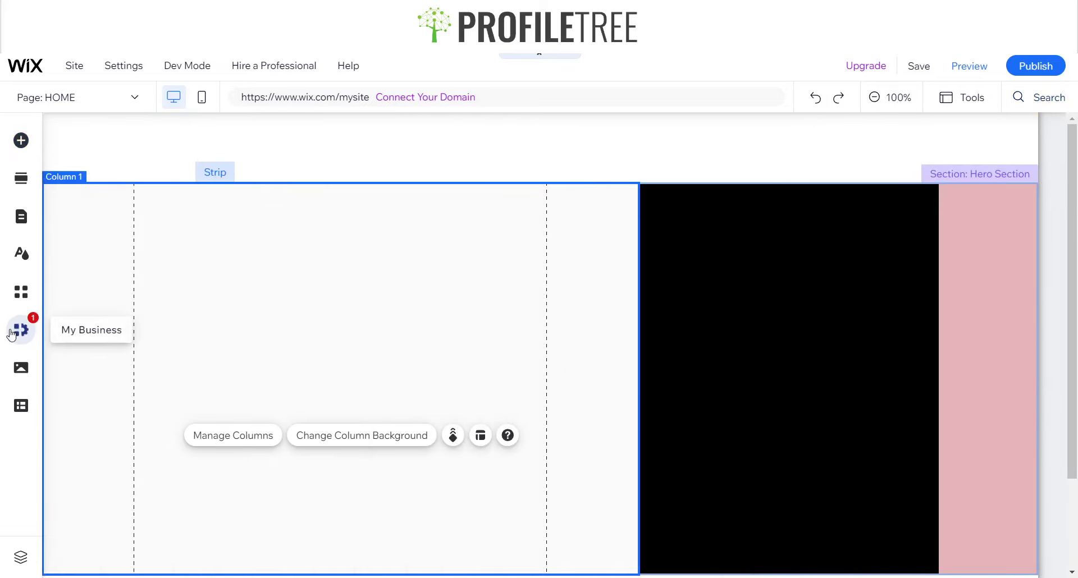
# Search the Wix App Market for Content.
pyautogui.click(22, 293)
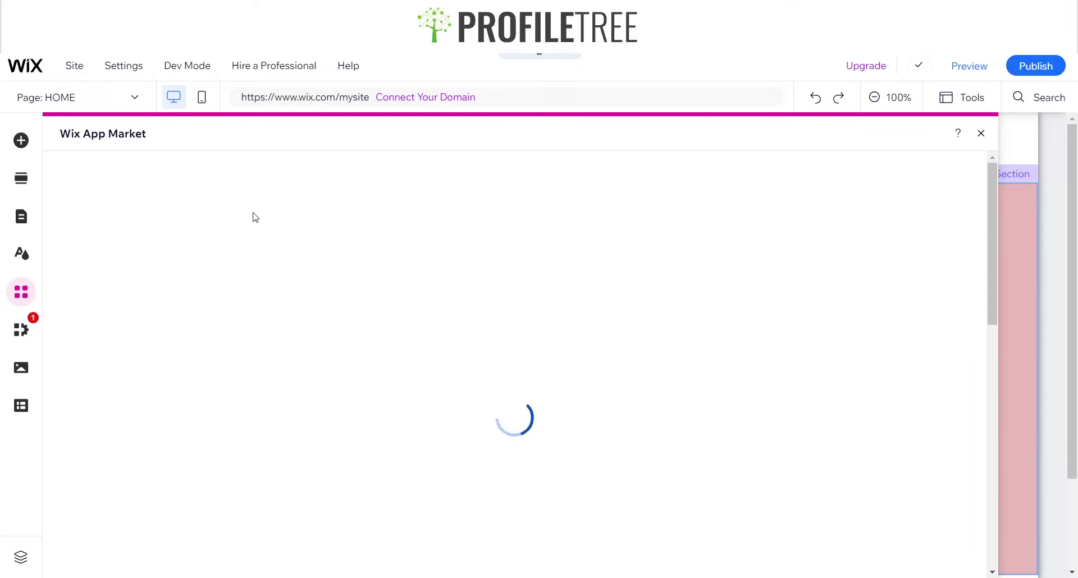
pyautogui.click(115, 180)
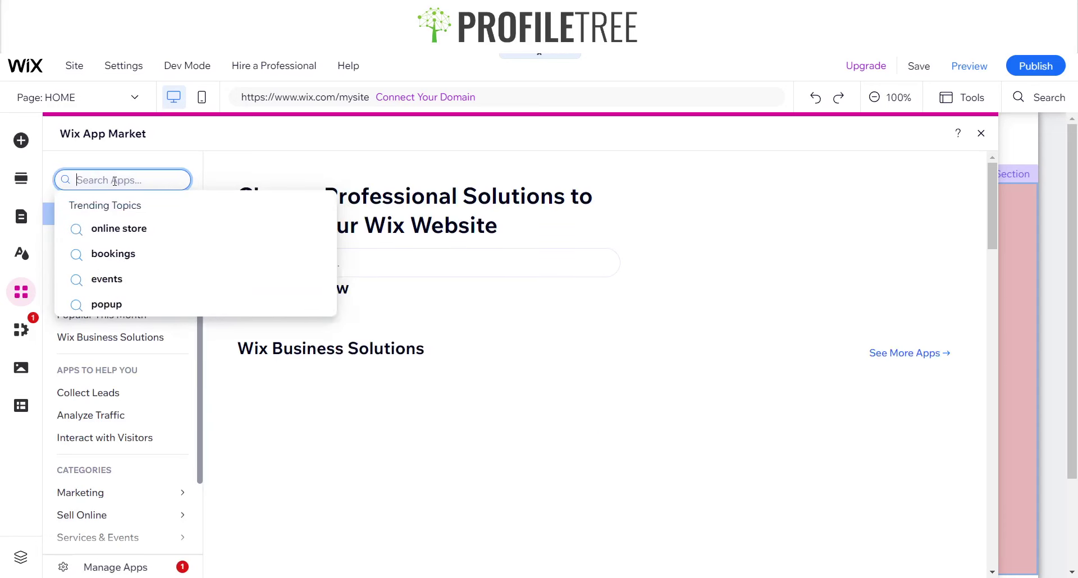
pyautogui.write('Content')
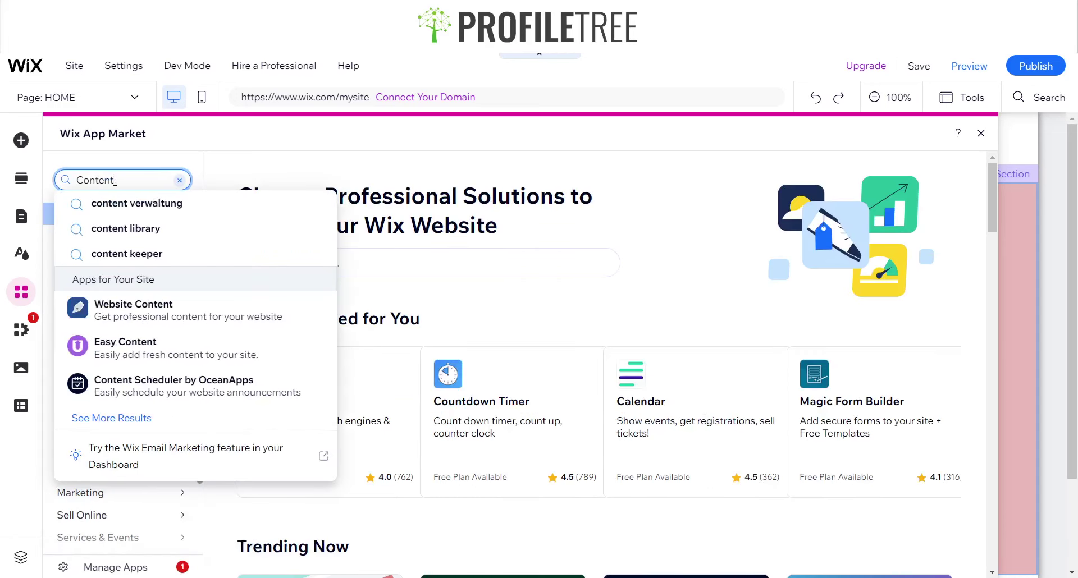
# Add the Content Manager to the site and return to the wide first column.
pyautogui.click(21, 409)
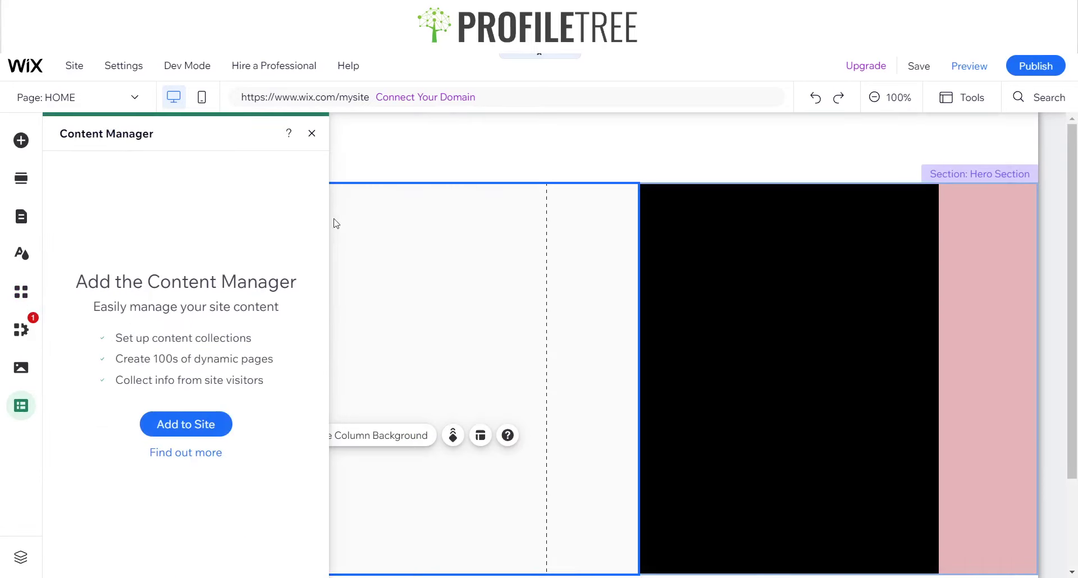
pyautogui.click(184, 425)
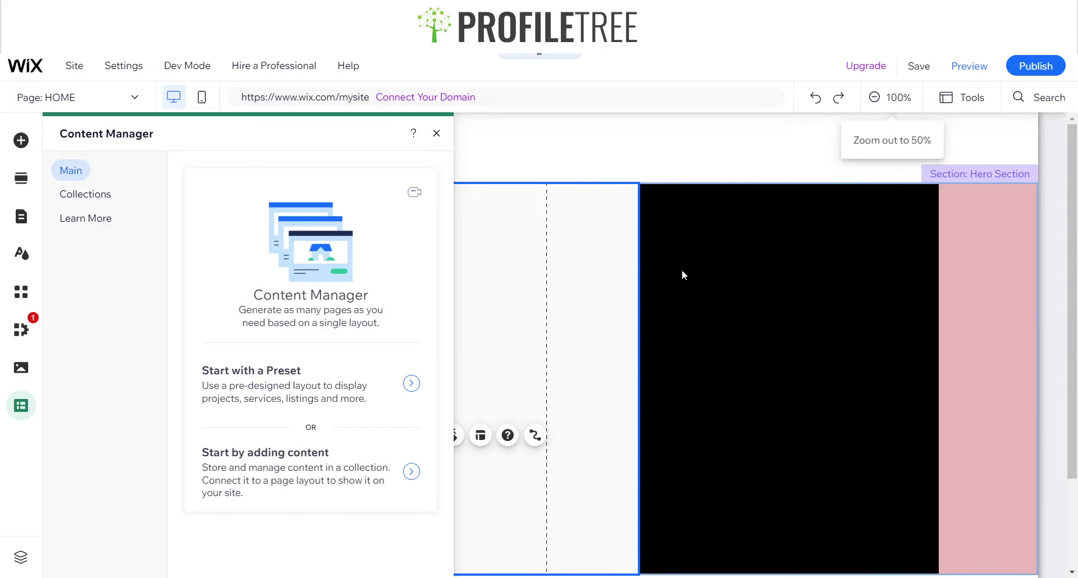
pyautogui.click(568, 318)
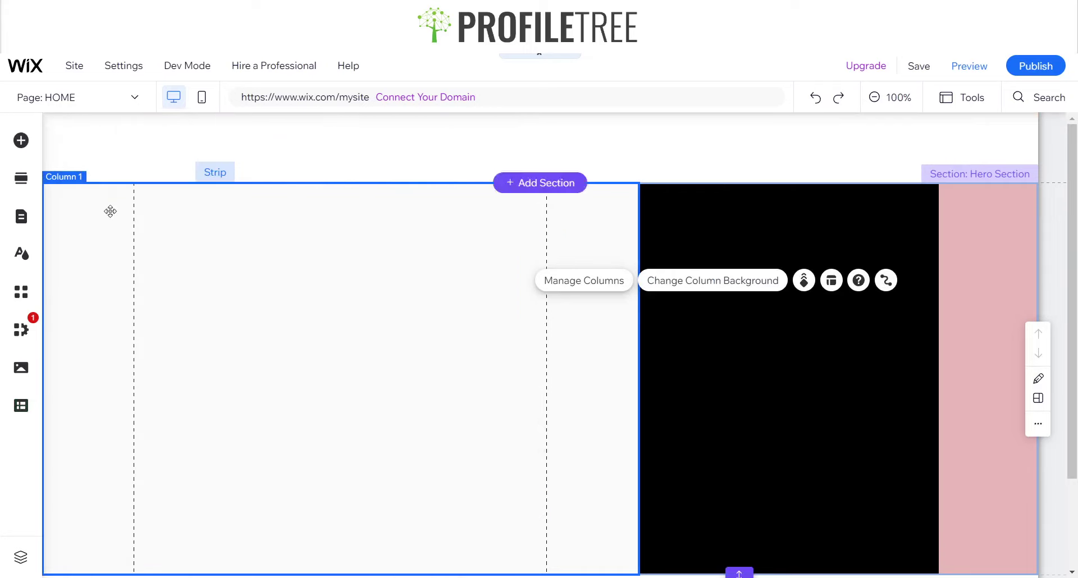
# Look up the Slider element through the editor search and examine the available input slider designs.
pyautogui.click(21, 141)
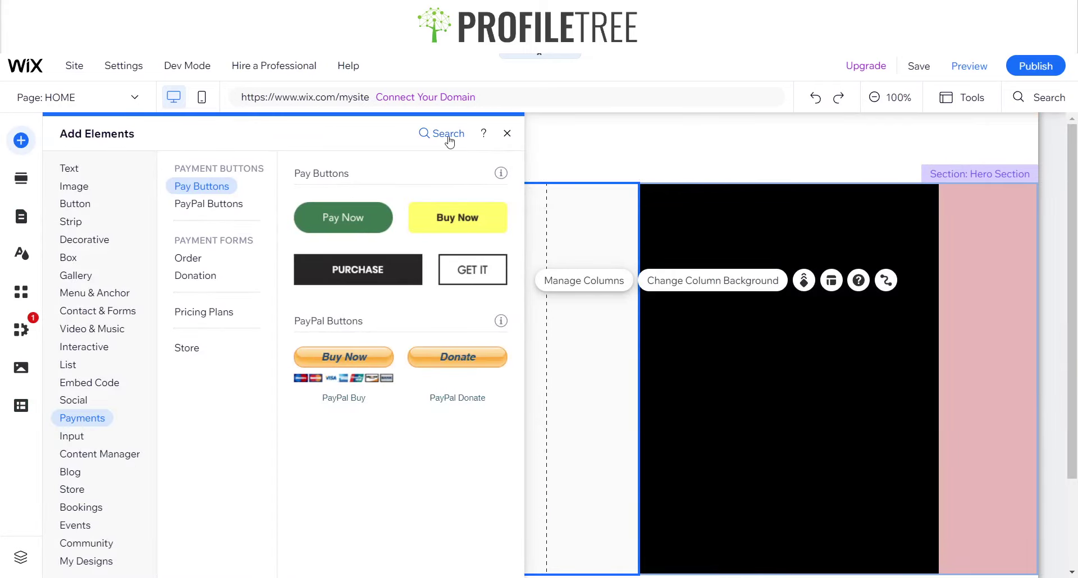
pyautogui.click(449, 138)
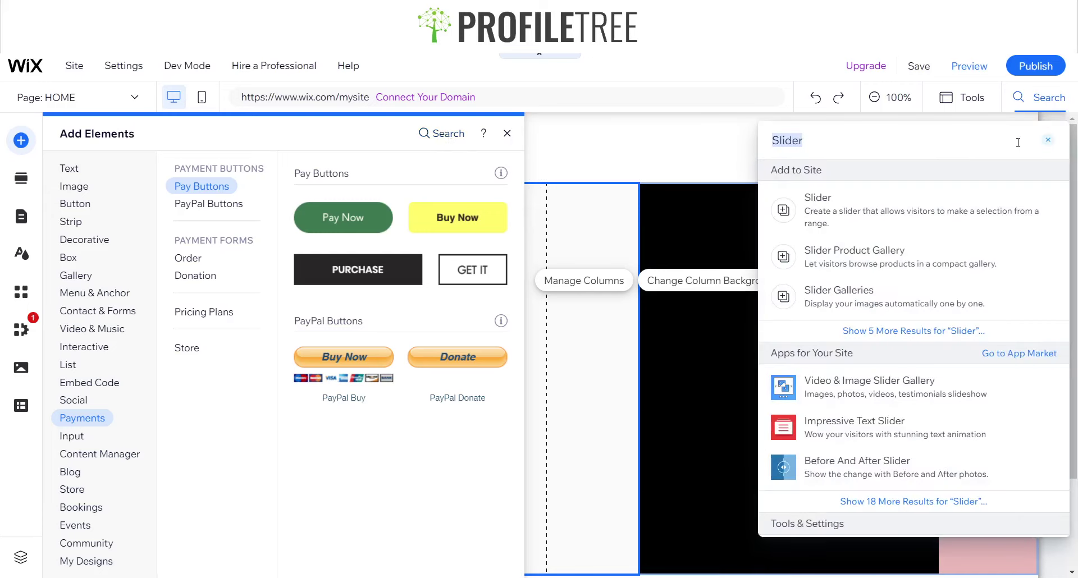
pyautogui.click(863, 214)
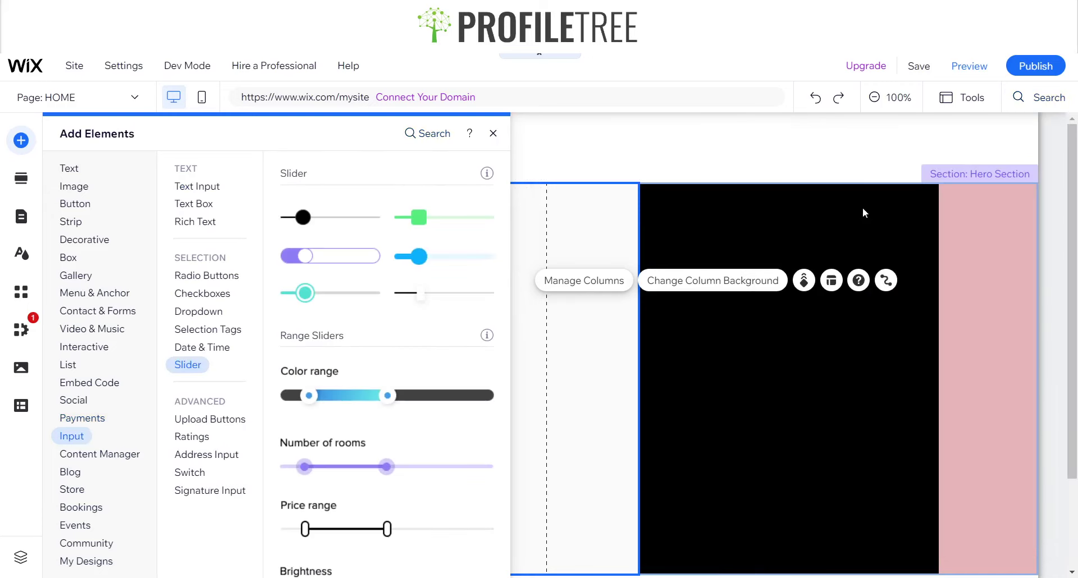
pyautogui.scroll(2, 348, 455)
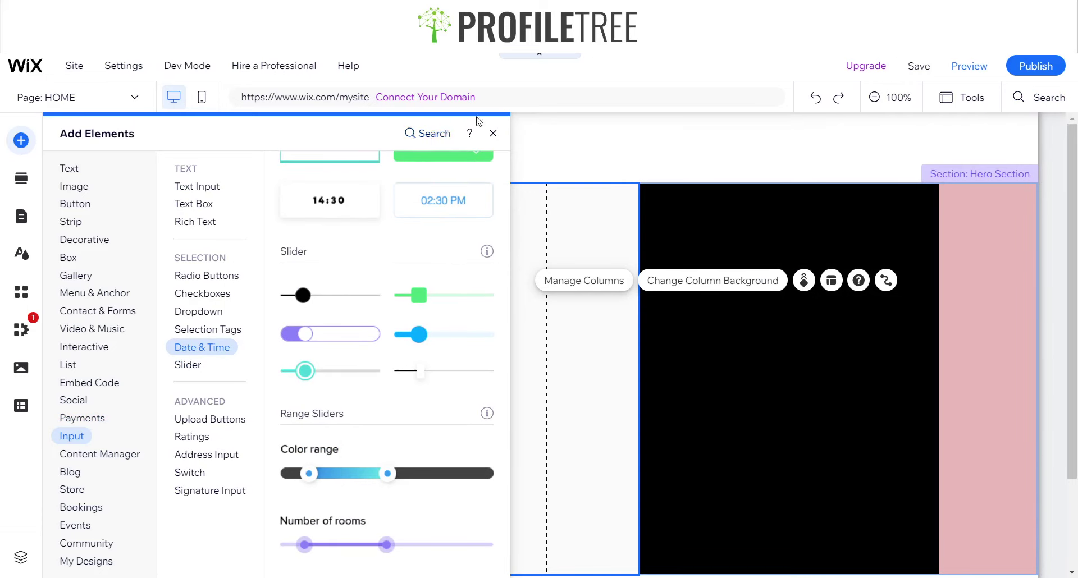
# Find the Slider Galleries and place the Slider (arrows) gallery in the upper-left corner of the wide first column.
pyautogui.click(425, 135)
pyautogui.click(857, 300)
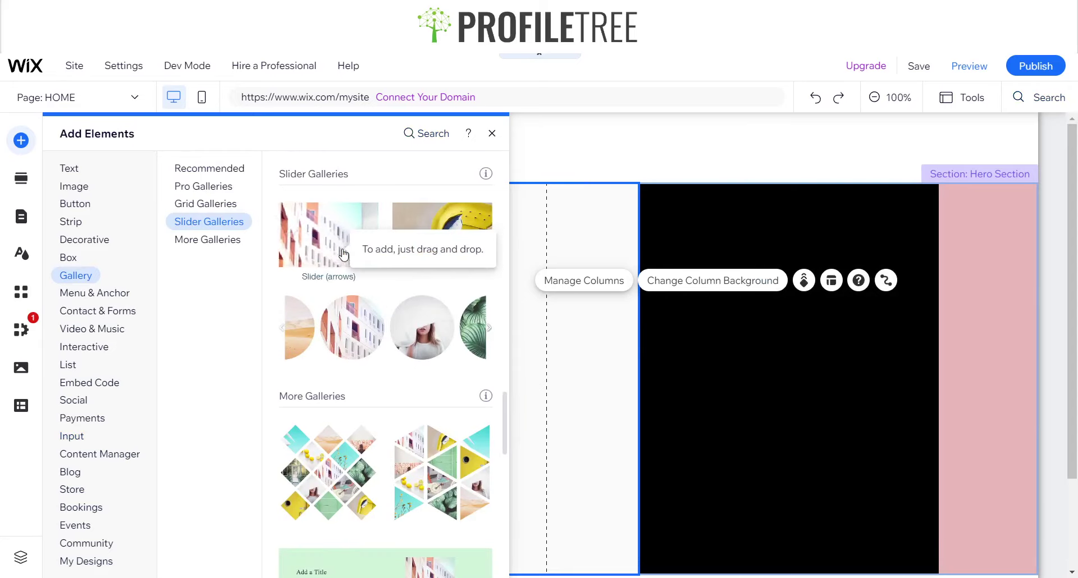
pyautogui.moveTo(343, 256); pyautogui.dragTo(339, 246)
pyautogui.moveTo(468, 316); pyautogui.dragTo(218, 270)
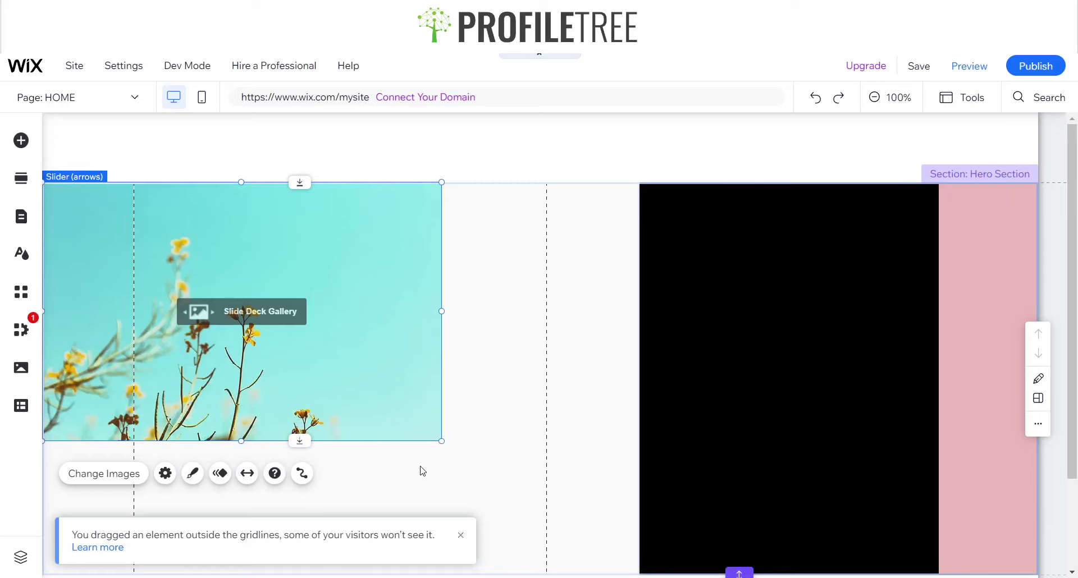
# Try stretching the slider gallery to full width, and turn the option off again.
pyautogui.click(247, 474)
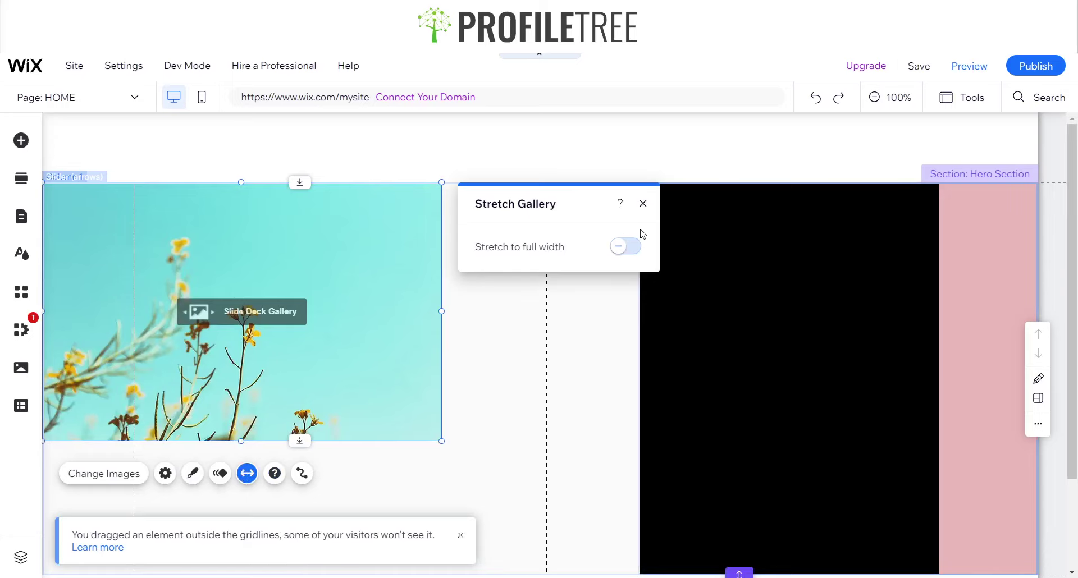
pyautogui.click(626, 247)
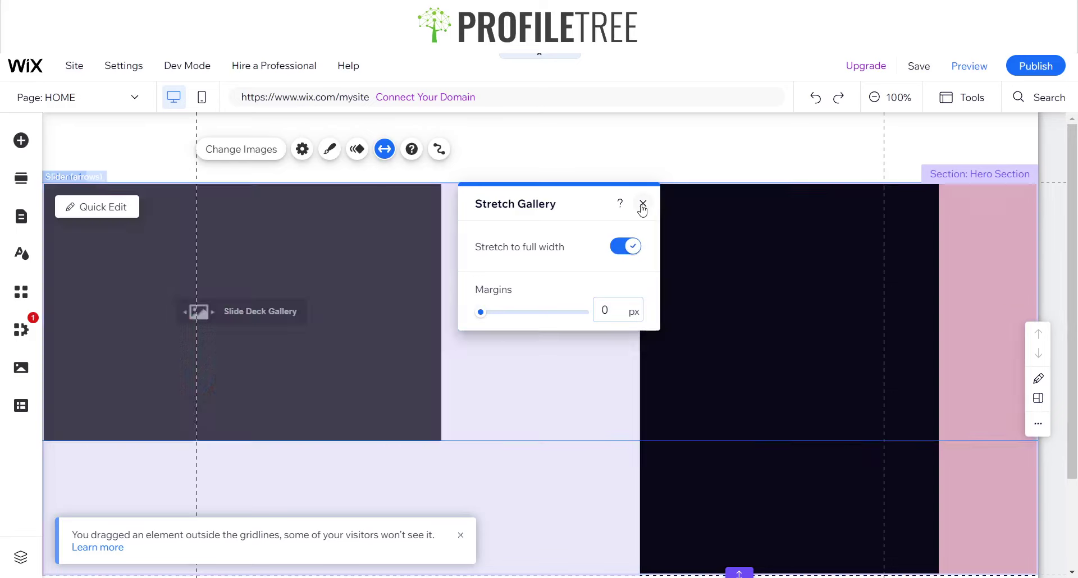
pyautogui.click(624, 246)
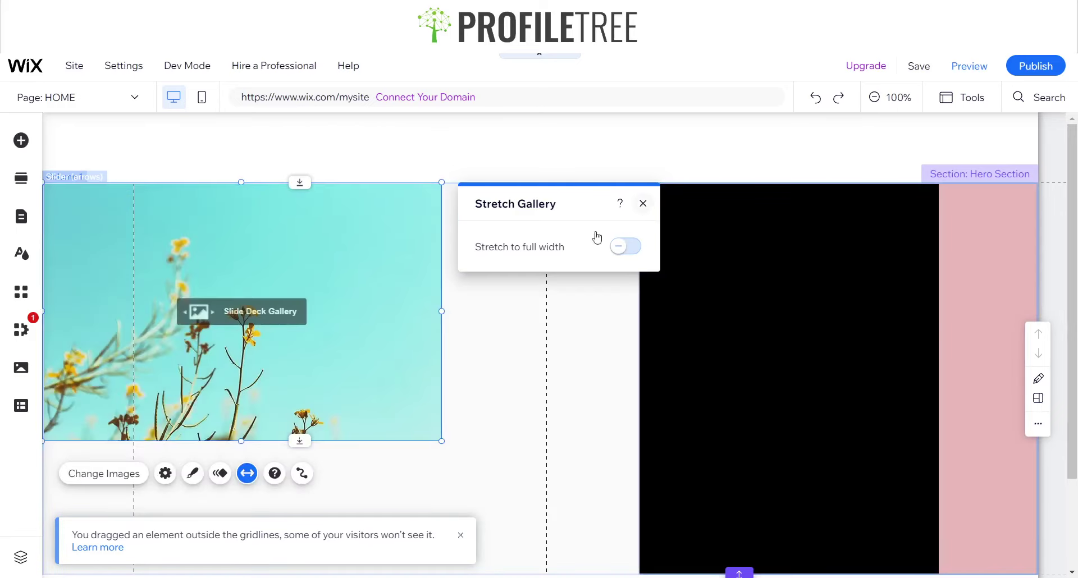
pyautogui.click(643, 204)
# Enlarge the slider gallery so it fills the wide first column's full width and height.
pyautogui.moveTo(440, 433); pyautogui.dragTo(625, 576)
pyautogui.scroll(-2, 642, 384)
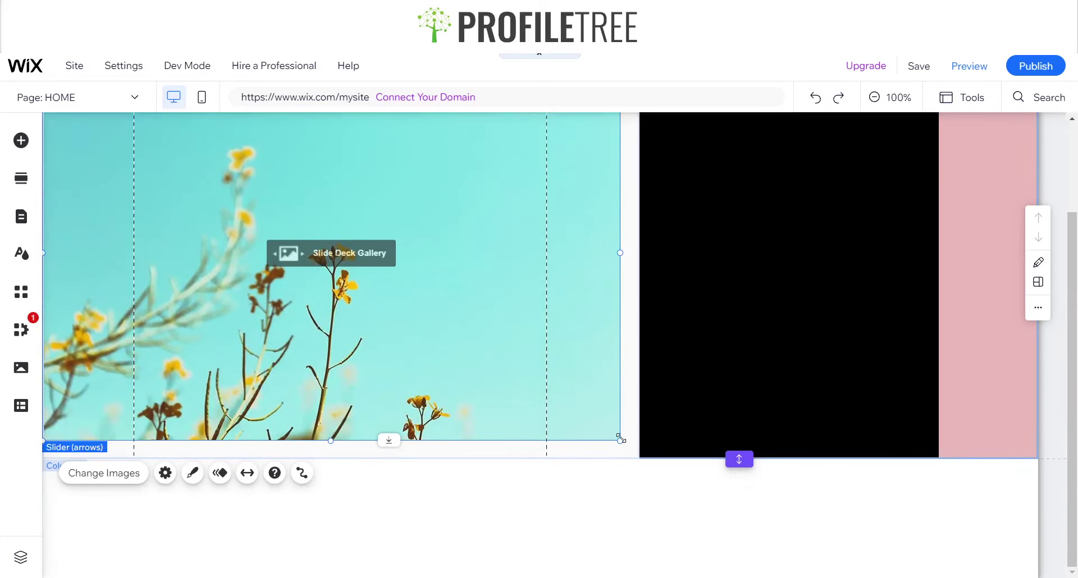
pyautogui.moveTo(620, 440); pyautogui.dragTo(643, 453)
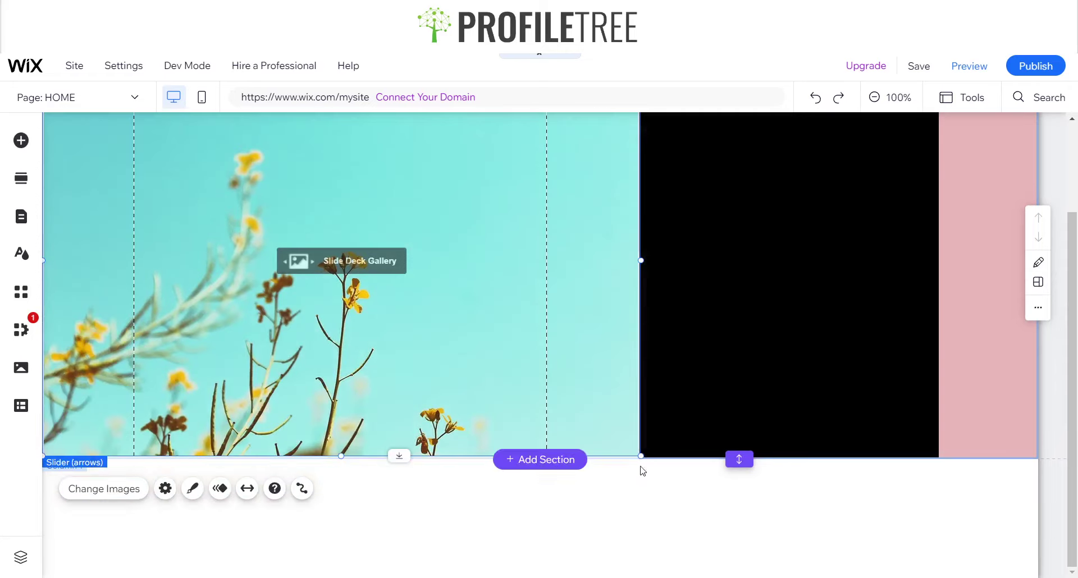
pyautogui.click(629, 484)
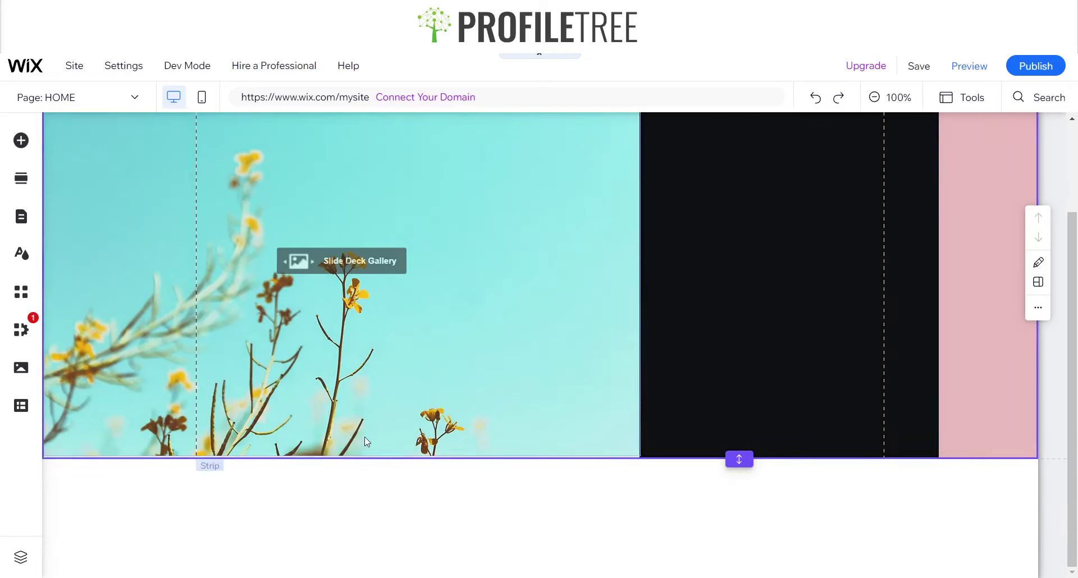
pyautogui.click(359, 444)
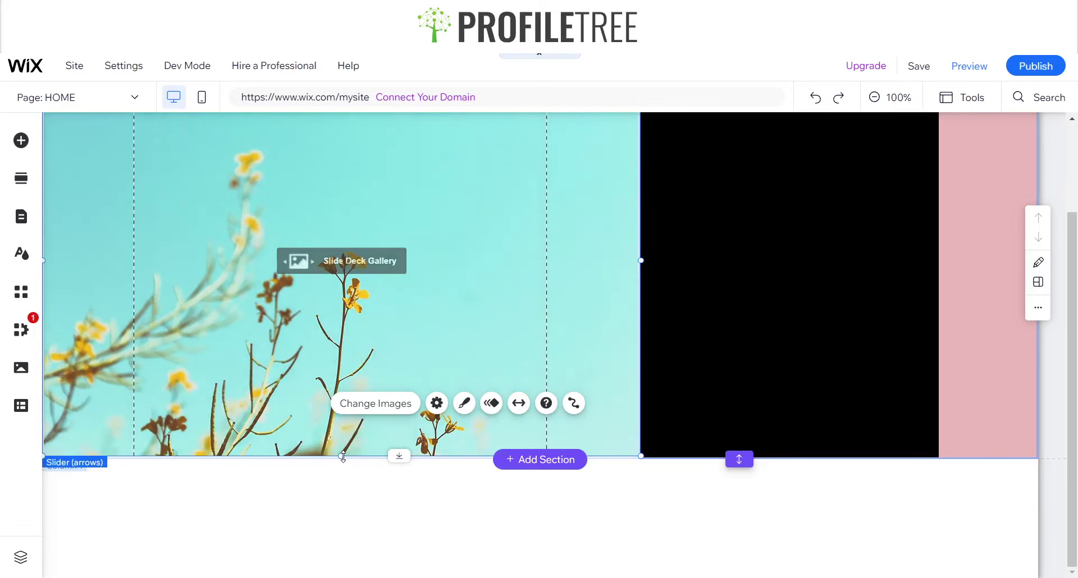
pyautogui.moveTo(343, 457); pyautogui.dragTo(343, 460)
# Preview the home page with the slider gallery beside the coloured columns, and return to the editor.
pyautogui.click(740, 320)
pyautogui.scroll(2, 480, 409)
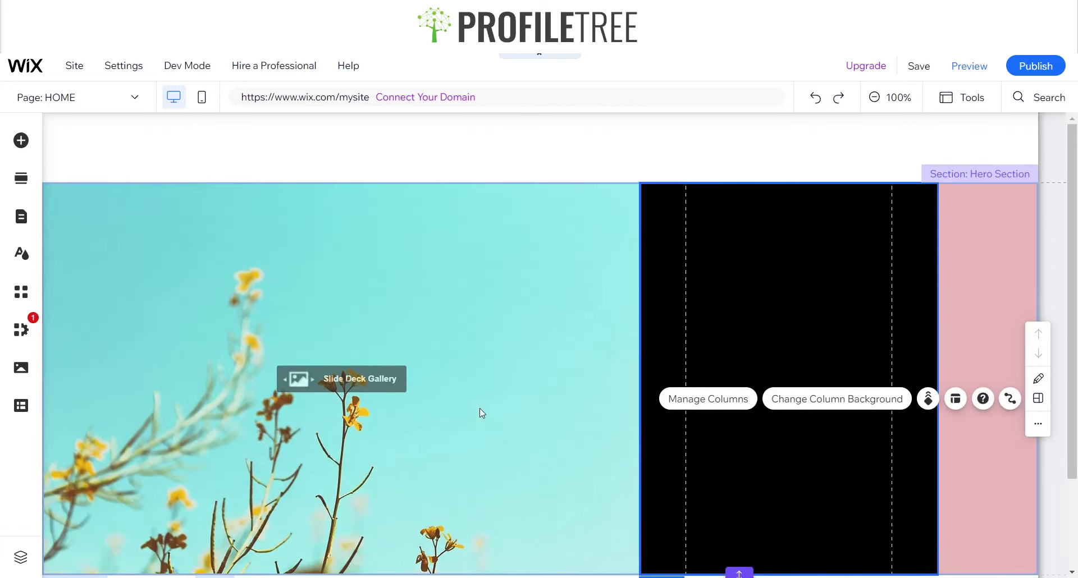
pyautogui.click(295, 304)
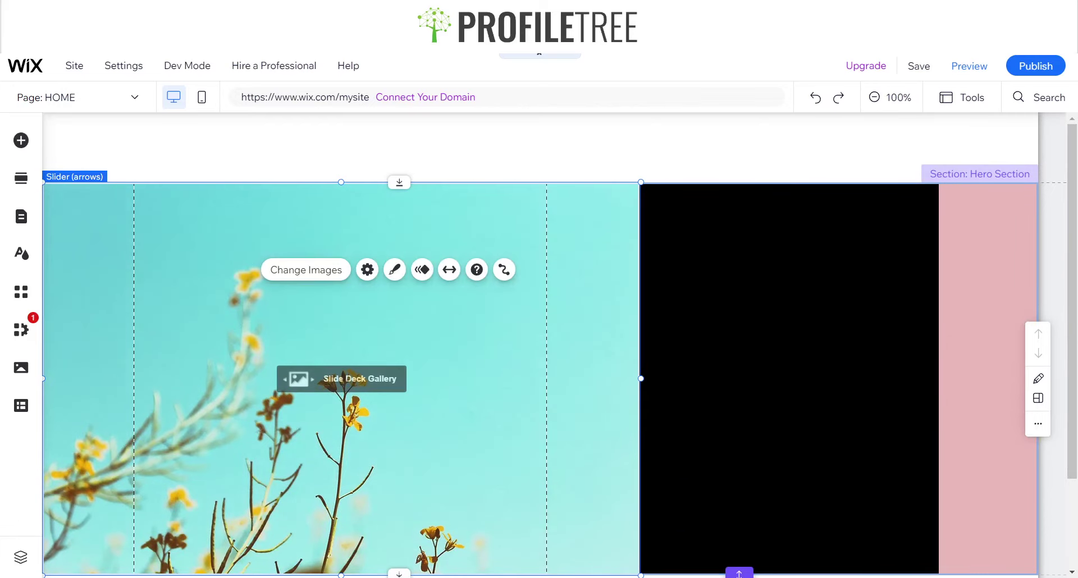
pyautogui.click(979, 72)
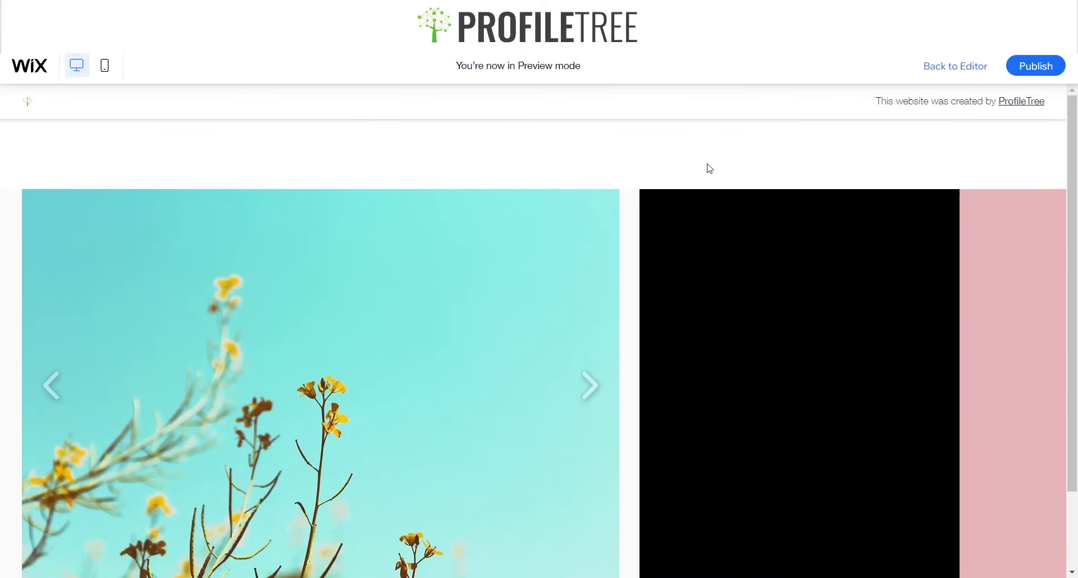
pyautogui.click(951, 67)
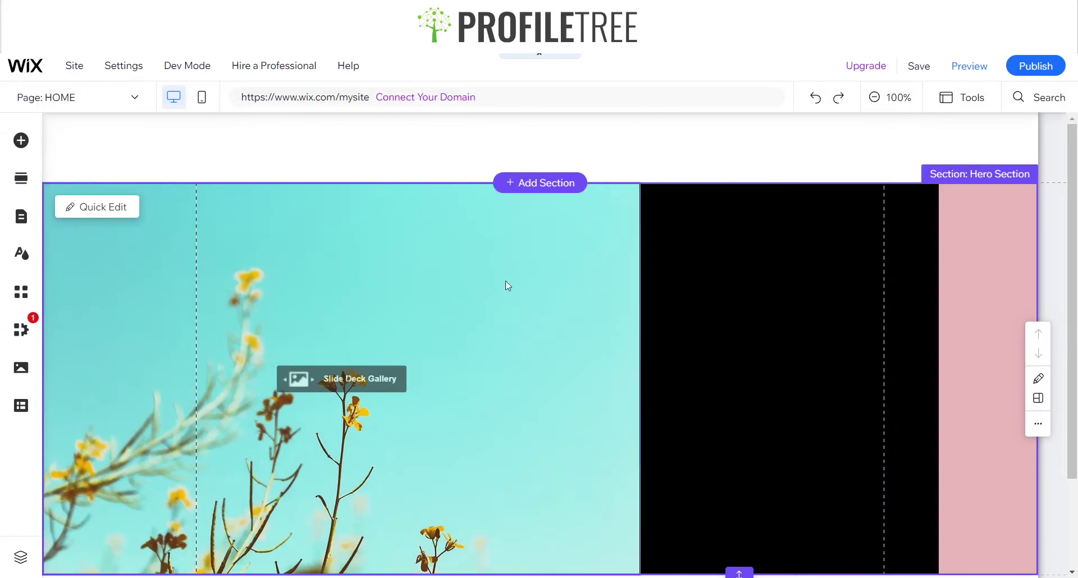
# Widen the slider gallery slightly past both edges of the first column, and check it in the page preview.
pyautogui.click(494, 269)
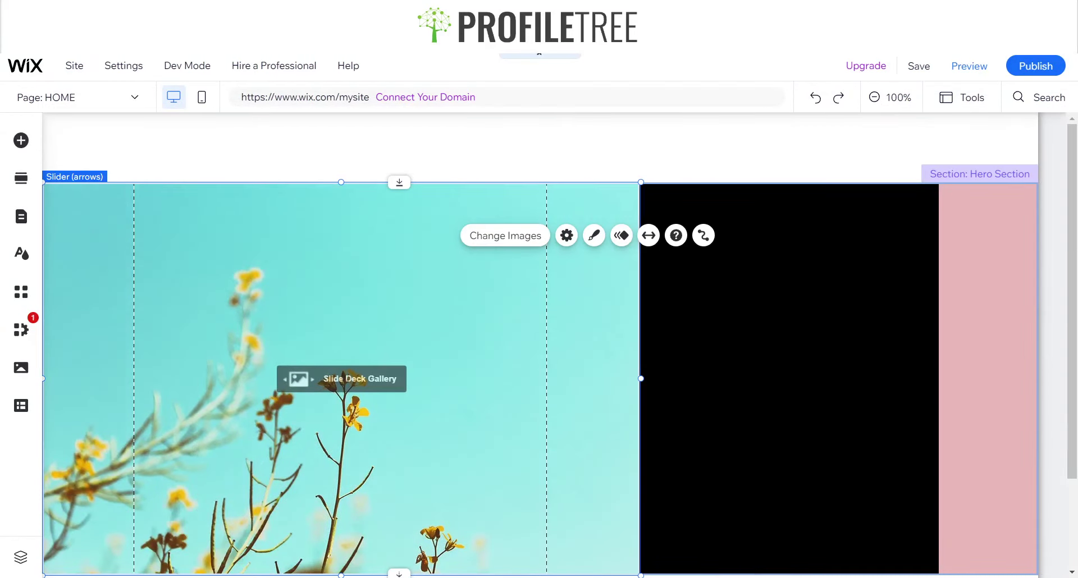
pyautogui.moveTo(494, 268); pyautogui.dragTo(481, 268)
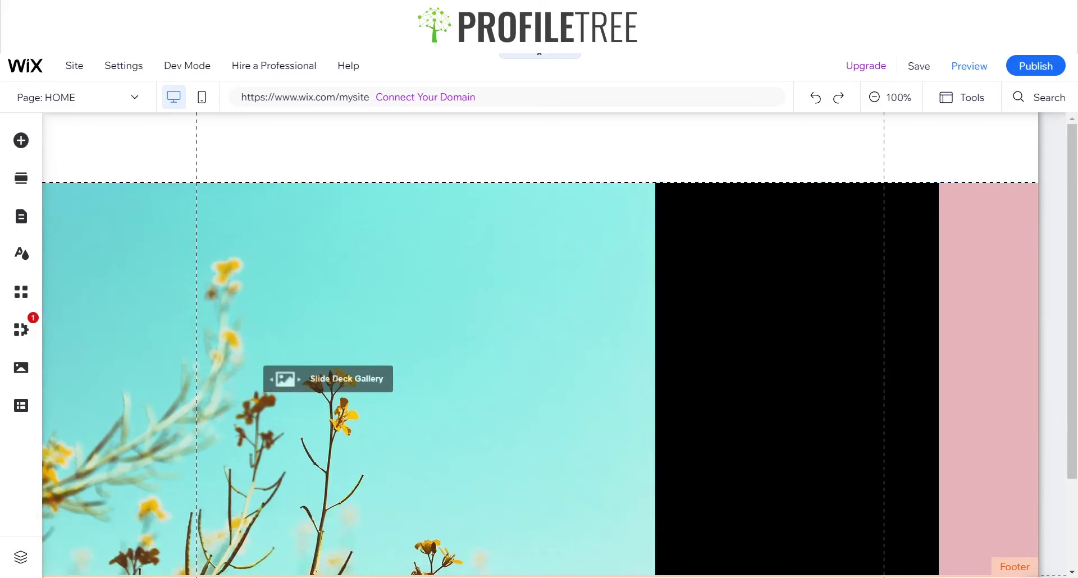
pyautogui.click(490, 323)
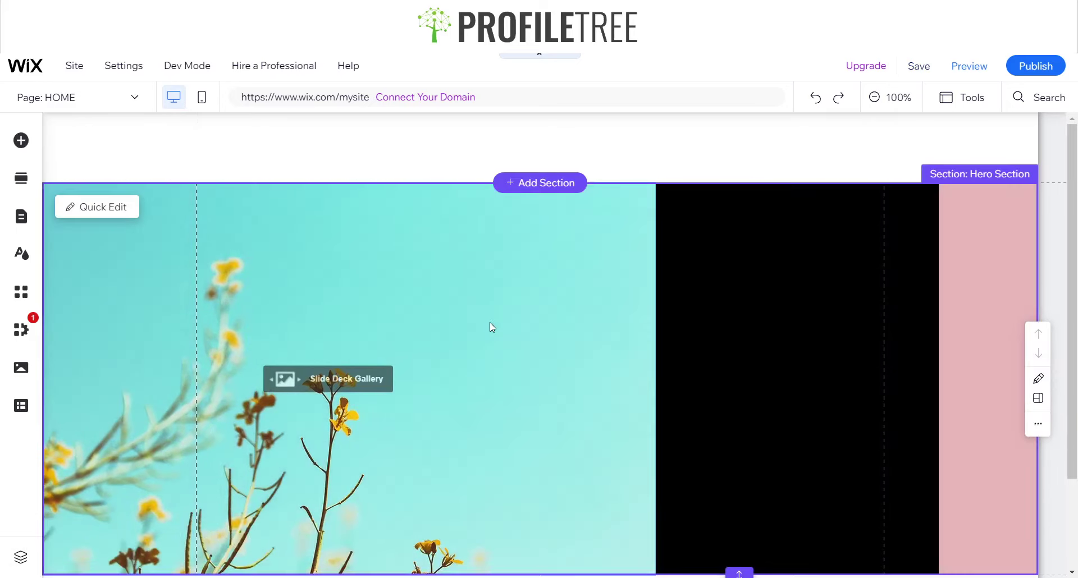
pyautogui.click(952, 74)
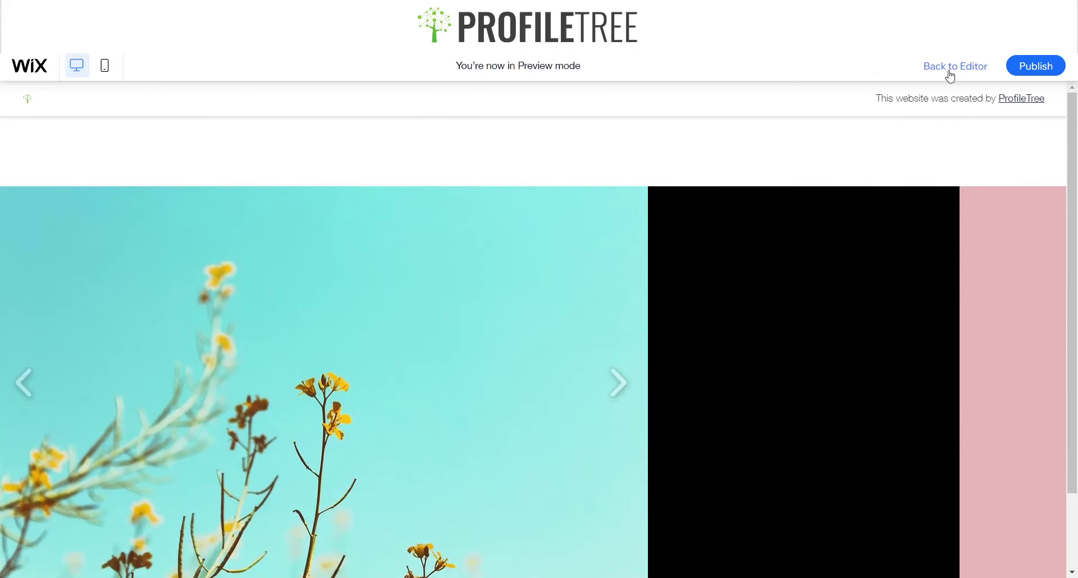
pyautogui.click(955, 67)
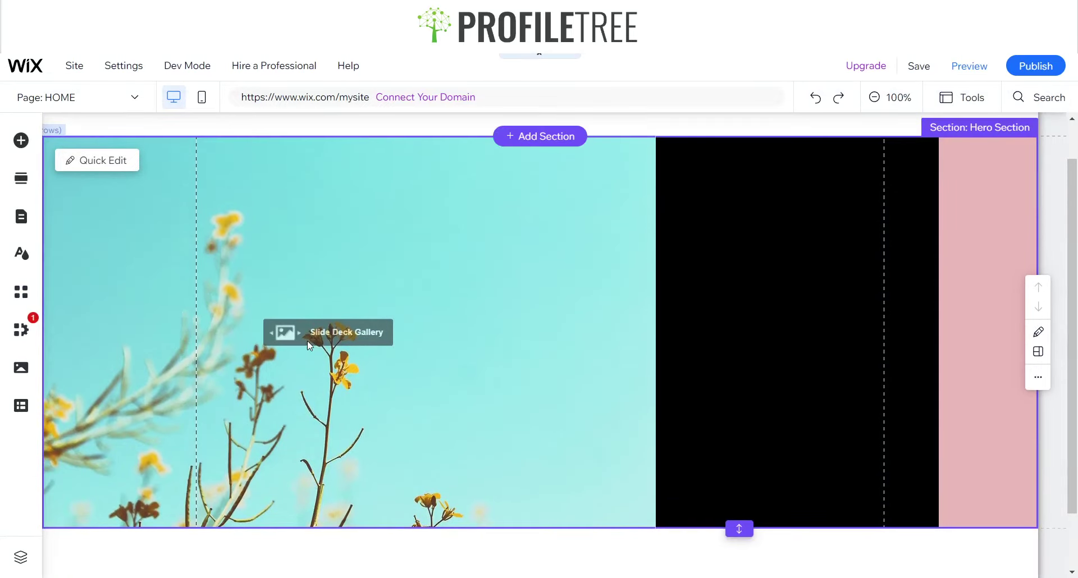
# Remove nine of the slider gallery's sample images, keeping only the green leaves, the neon sign and the green door.
pyautogui.click(307, 341)
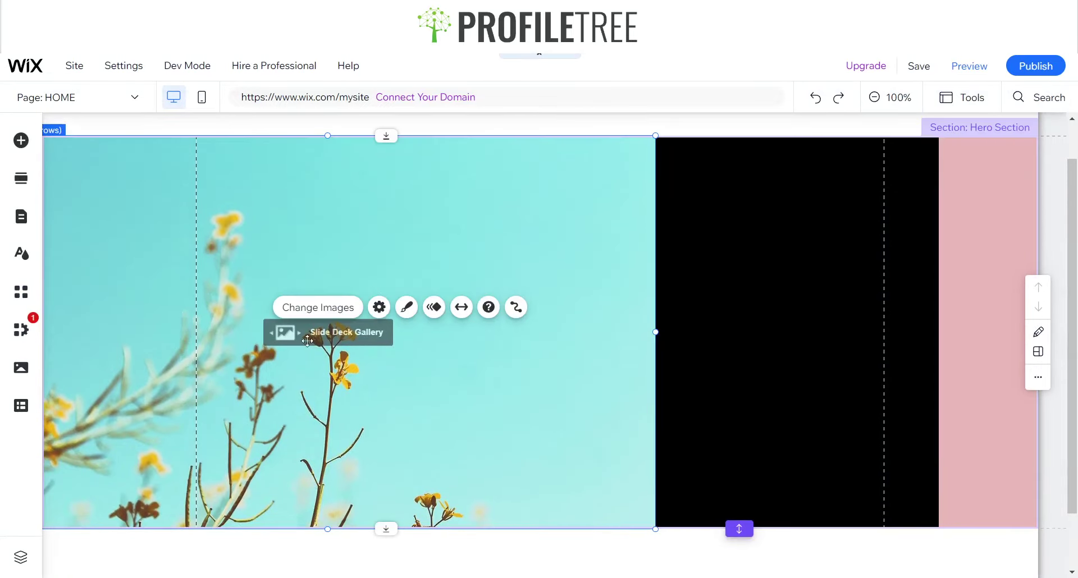
pyautogui.click(329, 311)
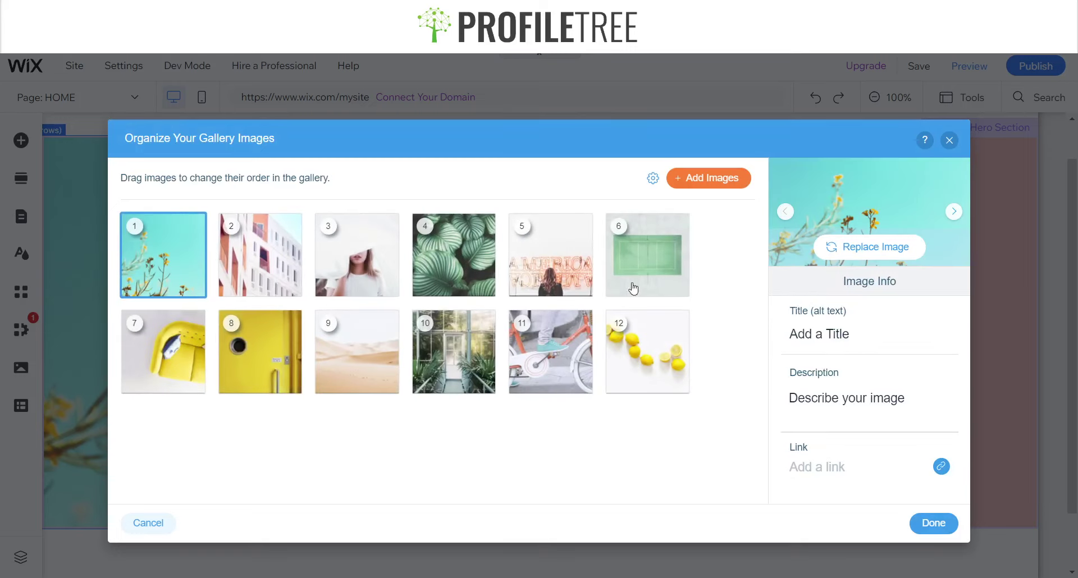
pyautogui.click(653, 179)
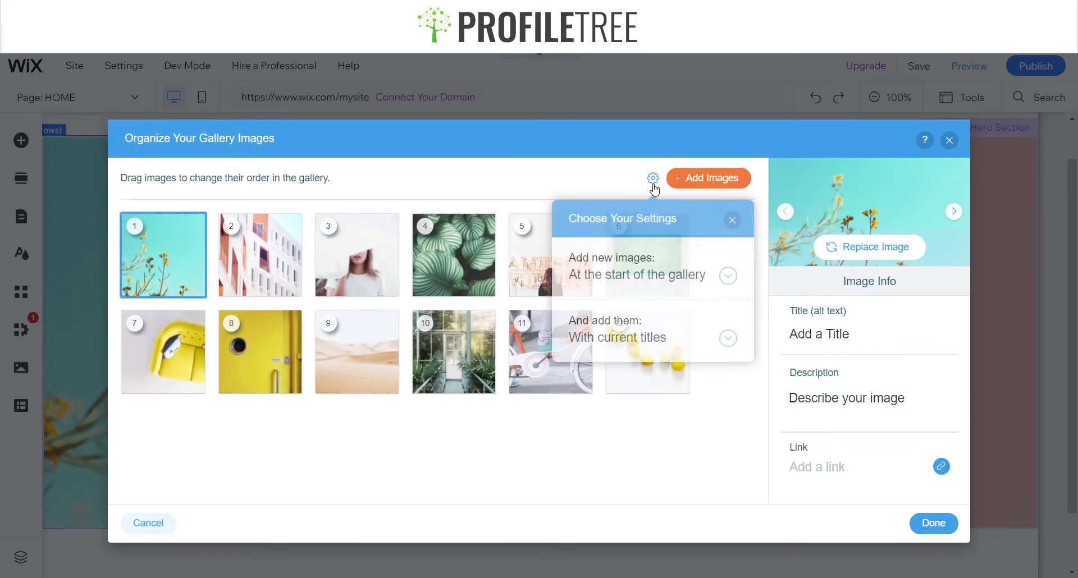
pyautogui.click(688, 429)
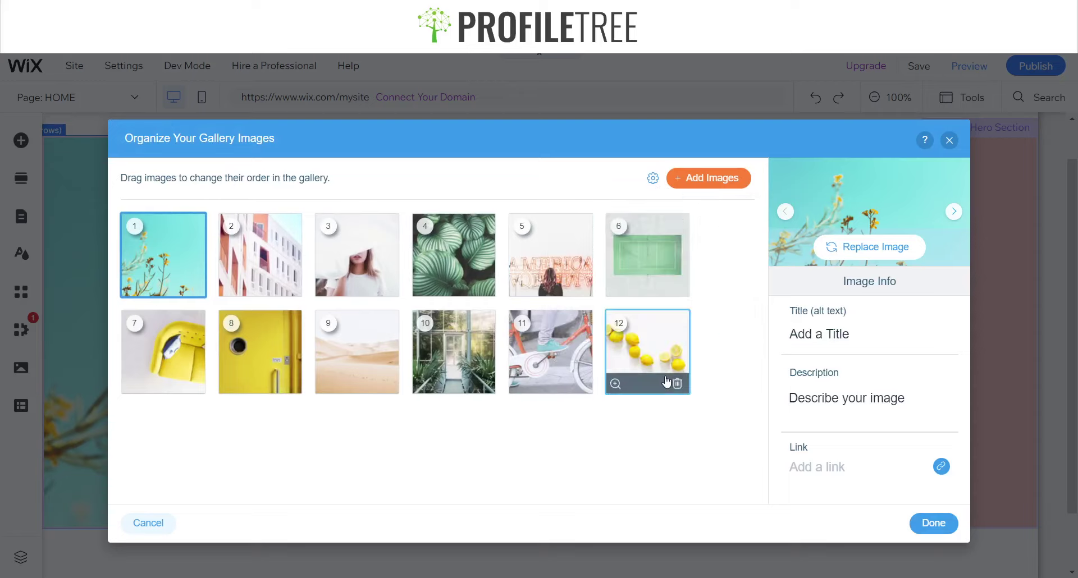
pyautogui.click(677, 386)
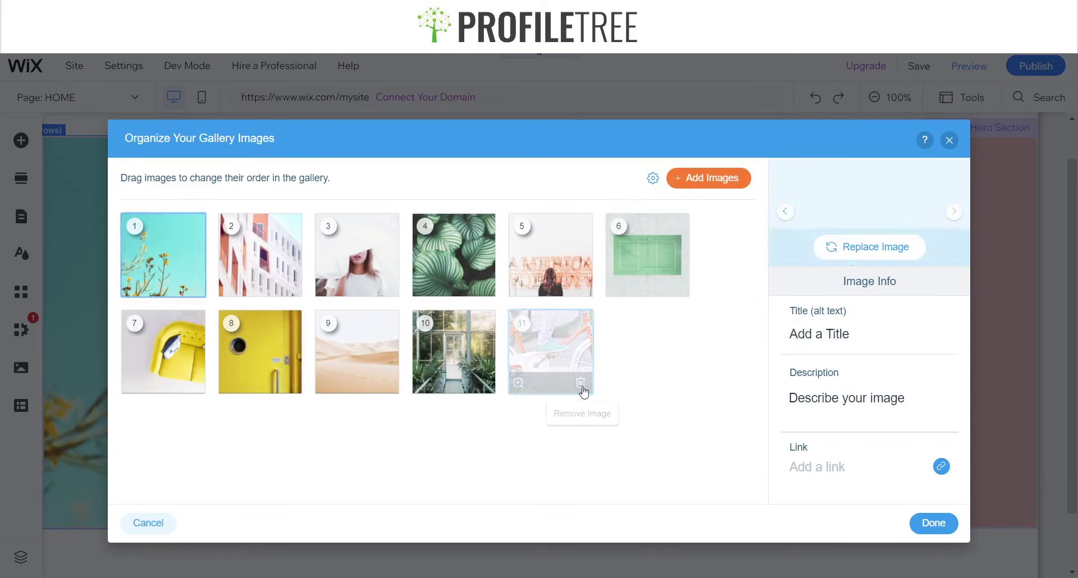
pyautogui.click(581, 387)
pyautogui.click(483, 386)
pyautogui.click(389, 383)
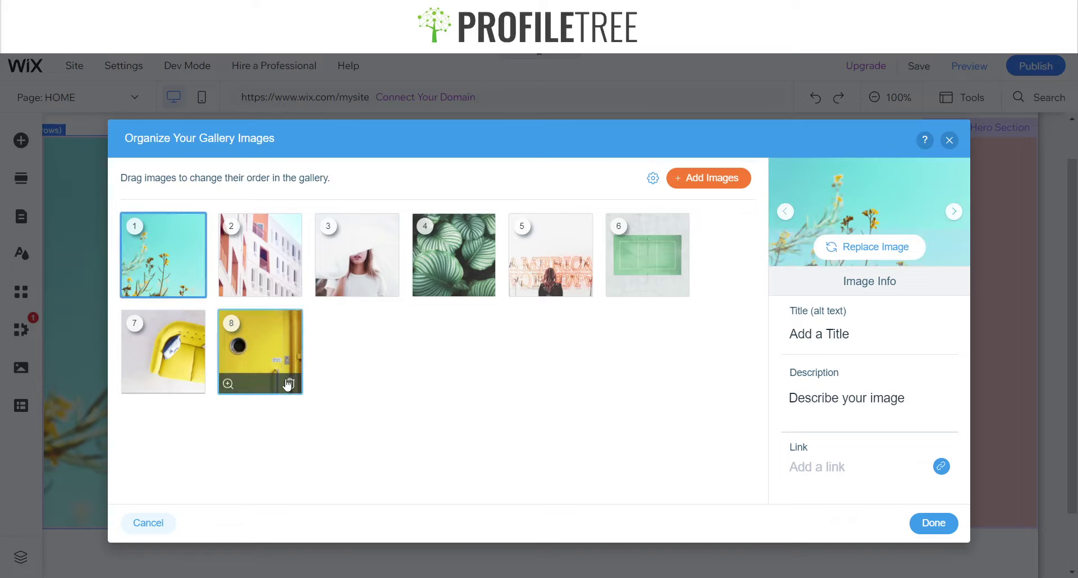
pyautogui.click(290, 383)
pyautogui.click(193, 384)
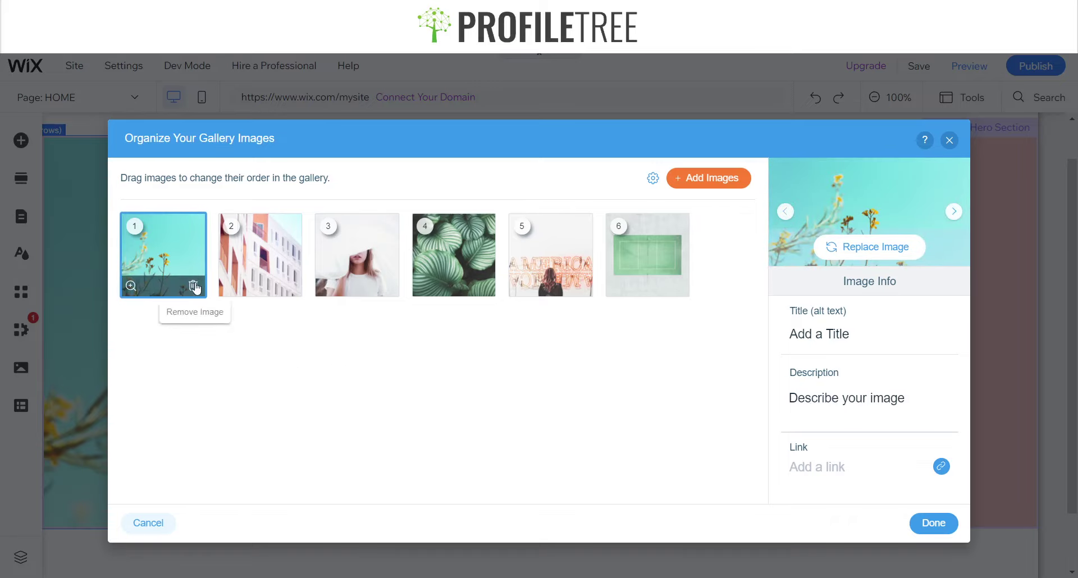
pyautogui.click(193, 290)
pyautogui.click(194, 287)
pyautogui.click(193, 287)
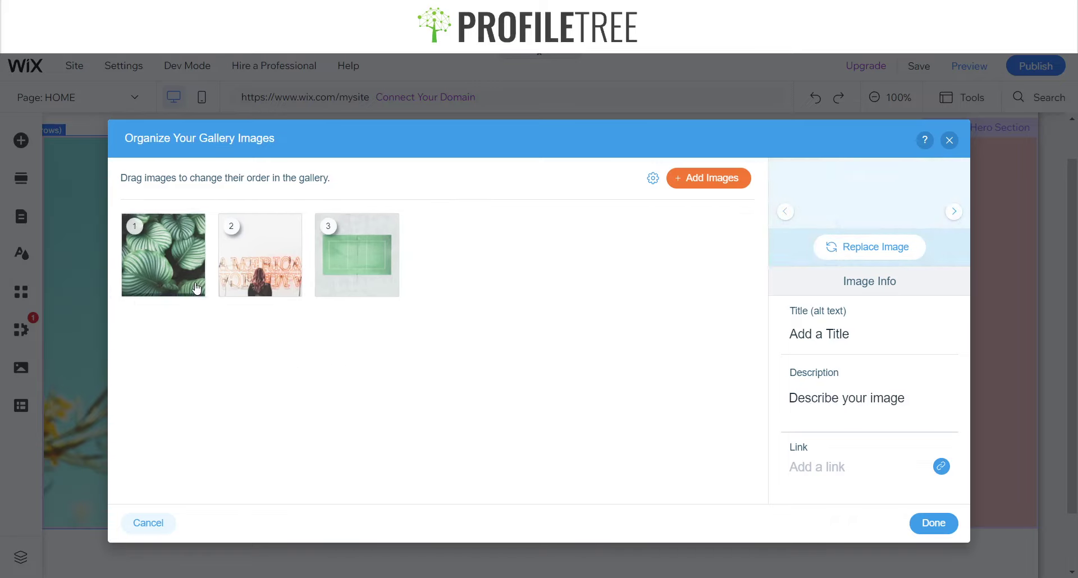
# Search Unsplash for "Fashion" and browse the photos for a replacement for the first gallery image.
pyautogui.click(850, 250)
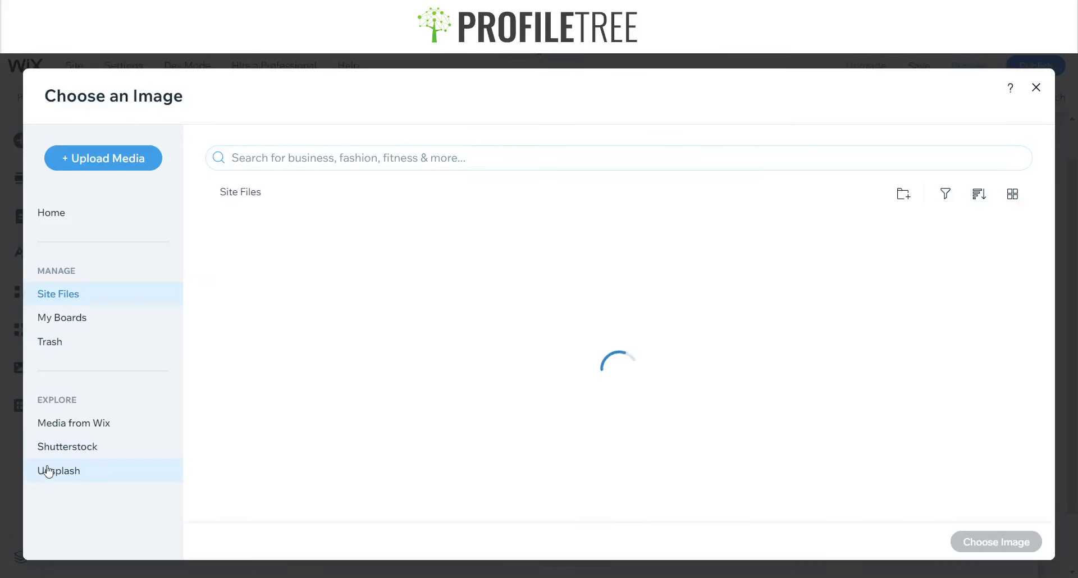
pyautogui.click(354, 168)
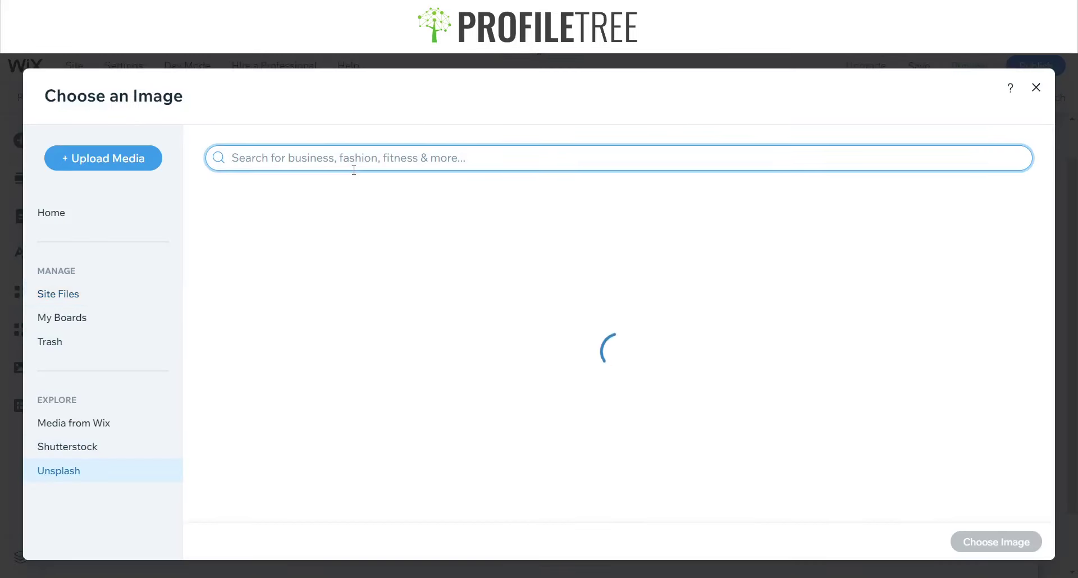
pyautogui.write('Fashion')
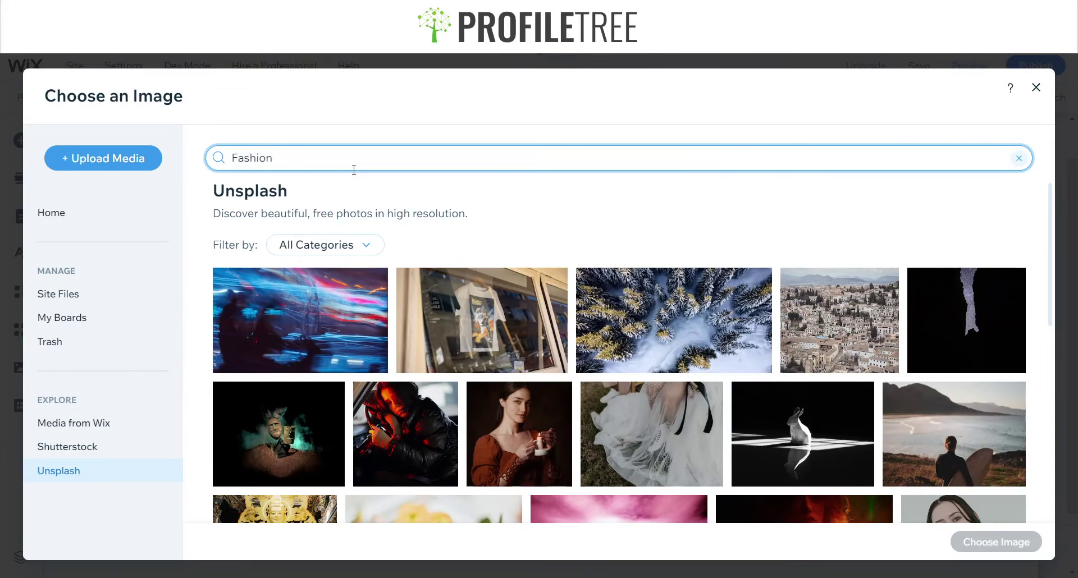
pyautogui.press('Return')
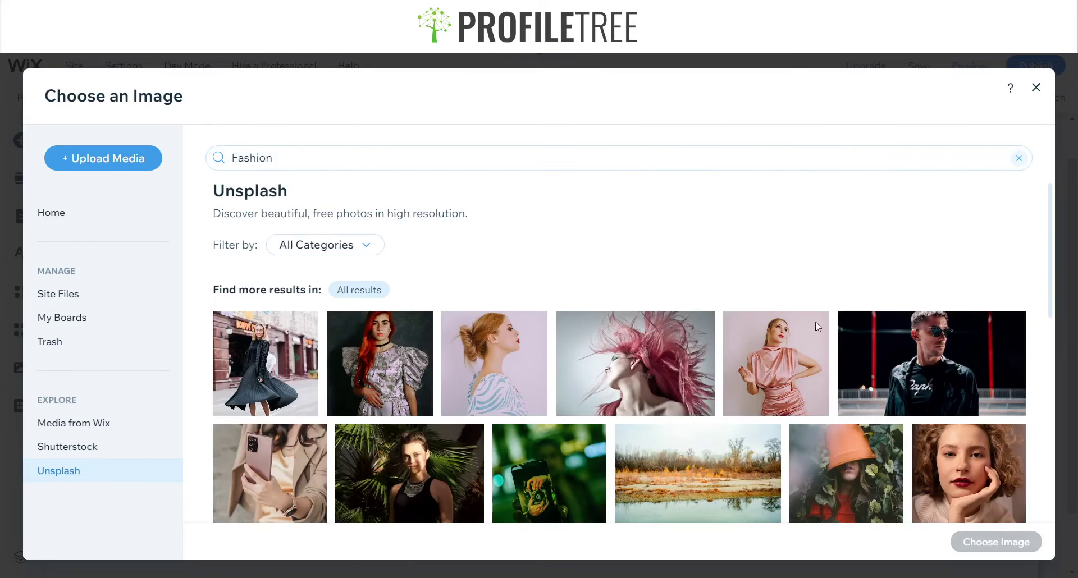
pyautogui.scroll(-1, 678, 290)
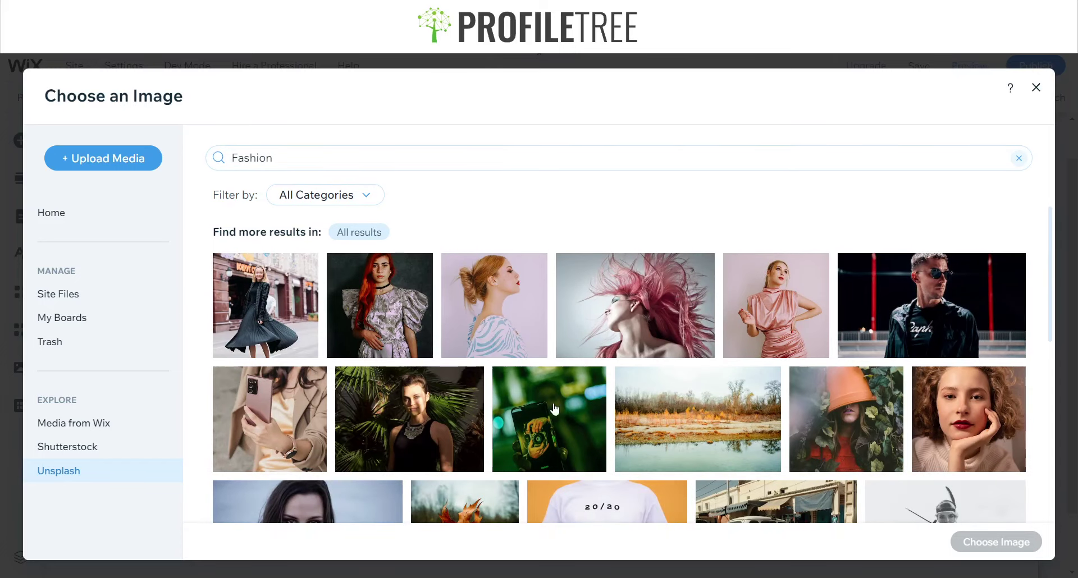
pyautogui.scroll(-8, 555, 408)
pyautogui.scroll(7, 555, 409)
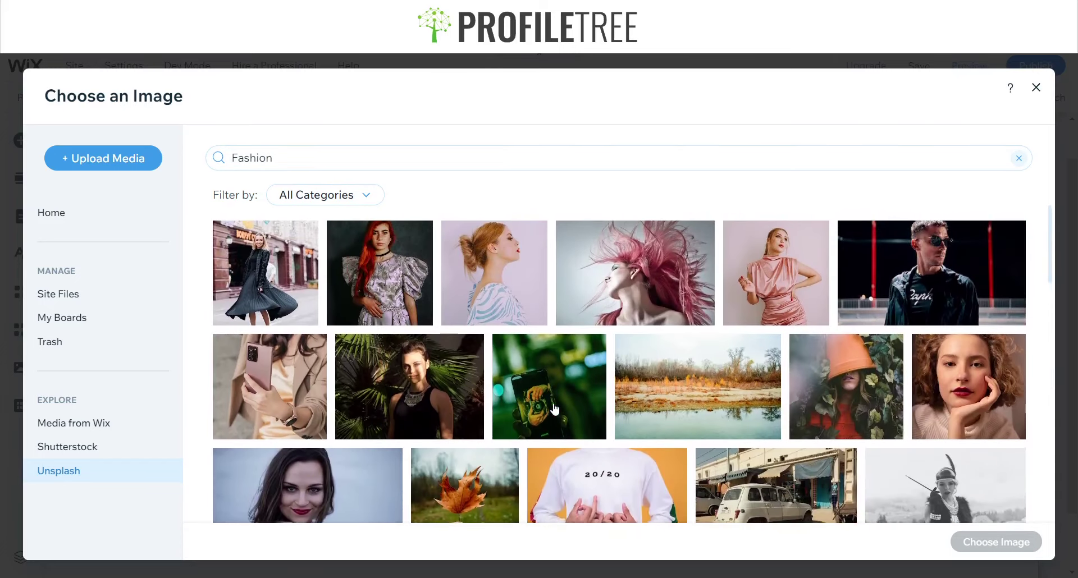
pyautogui.scroll(-1, 555, 409)
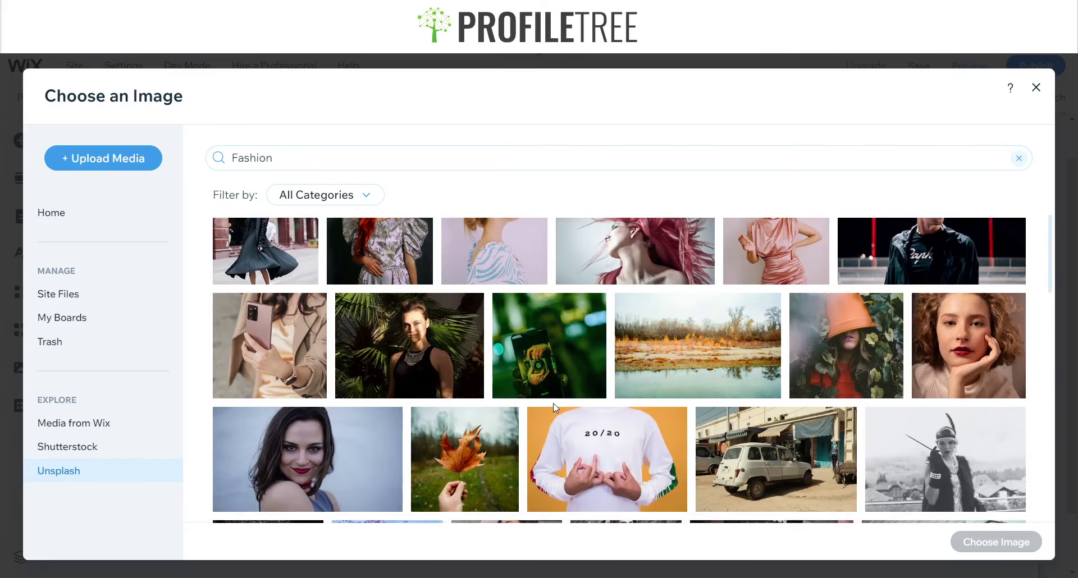
pyautogui.scroll(2, 554, 407)
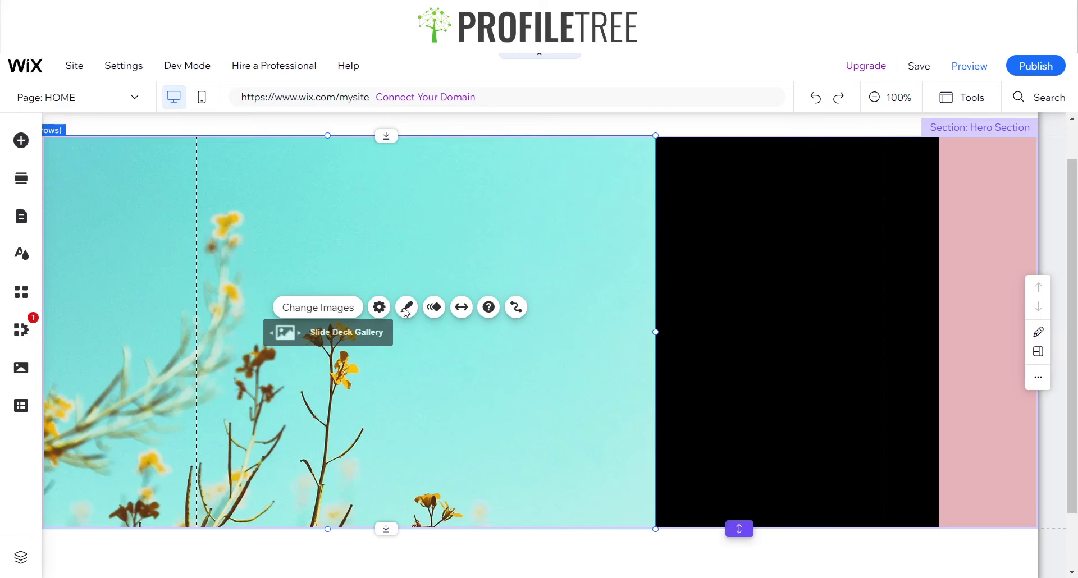
# Confirm the three shoe photos in the slider gallery, and check all slides in the page preview.
pyautogui.click(315, 308)
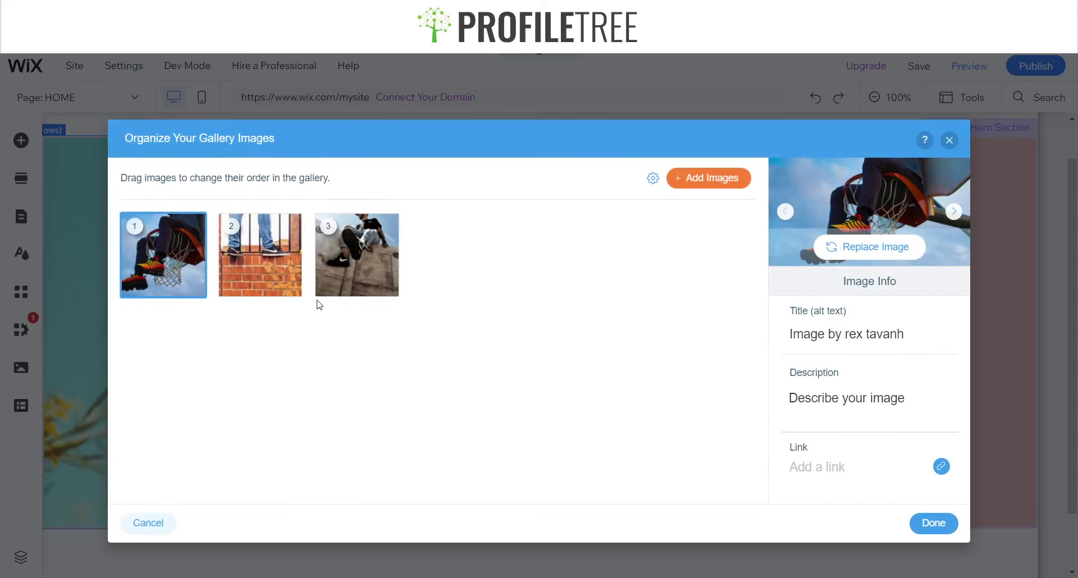
pyautogui.click(948, 522)
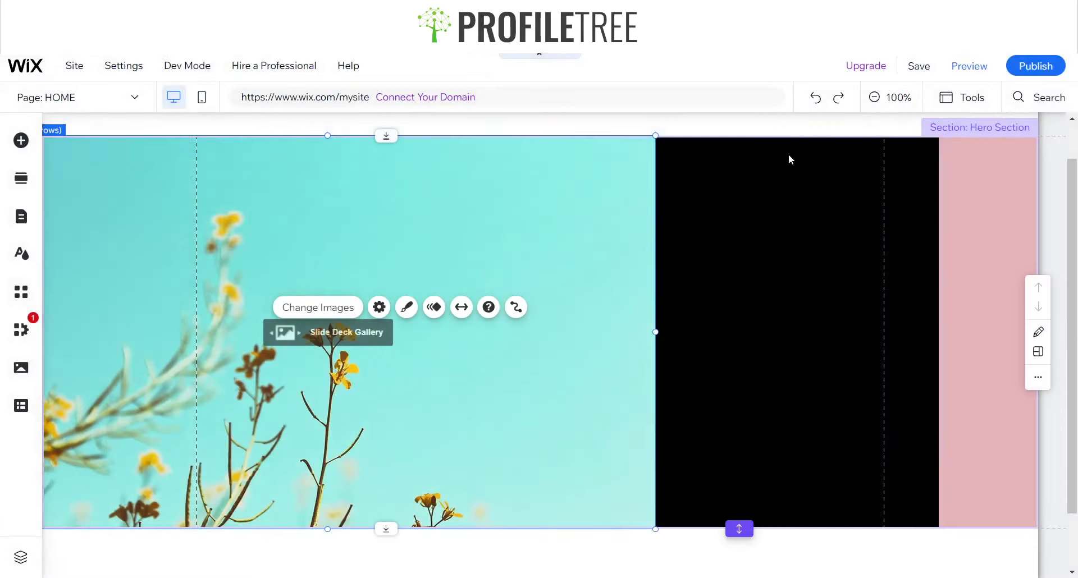
pyautogui.click(959, 69)
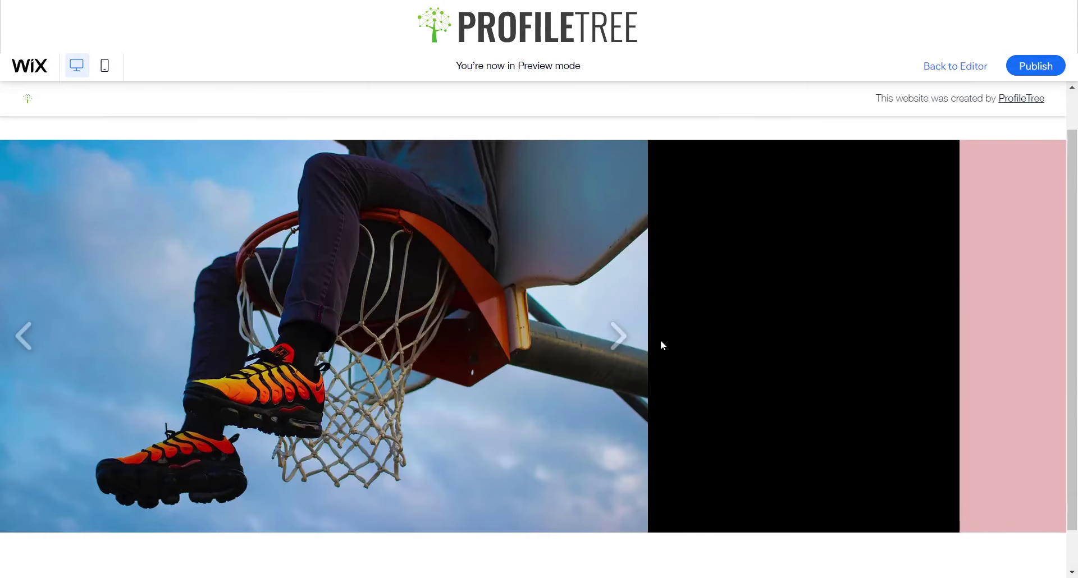
pyautogui.click(617, 340)
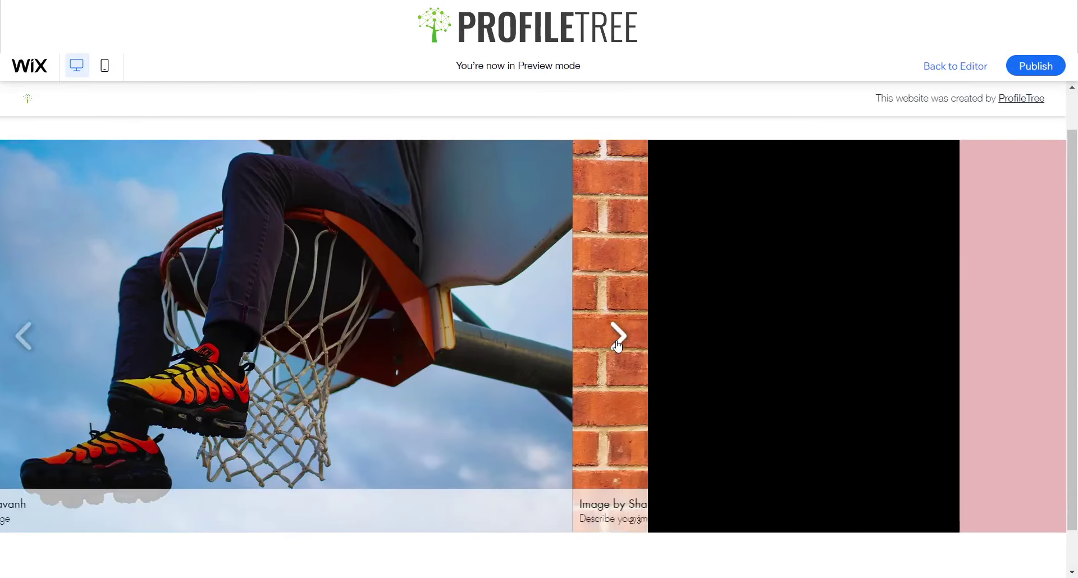
pyautogui.click(618, 337)
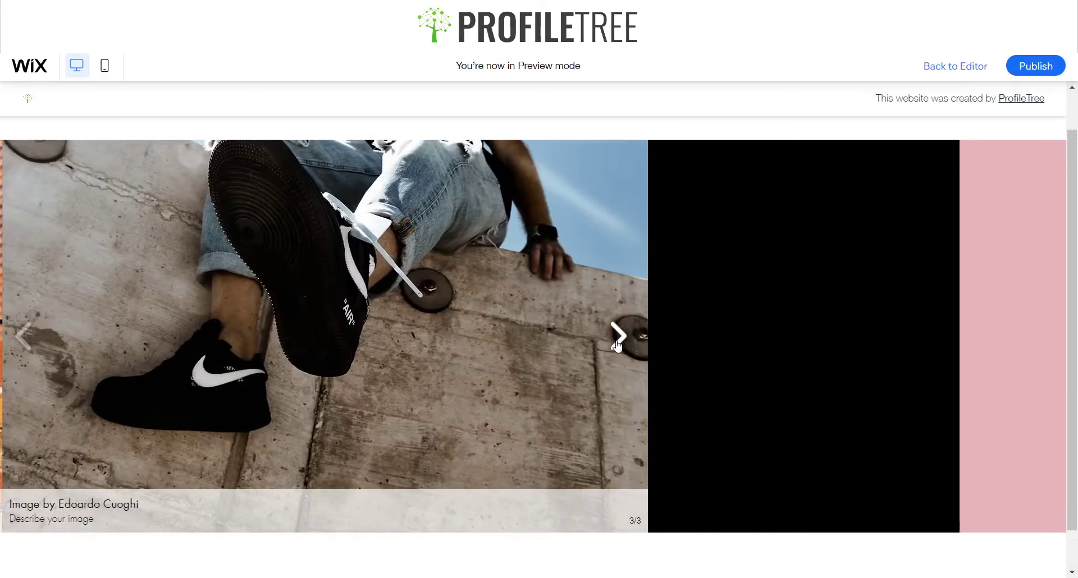
pyautogui.click(618, 336)
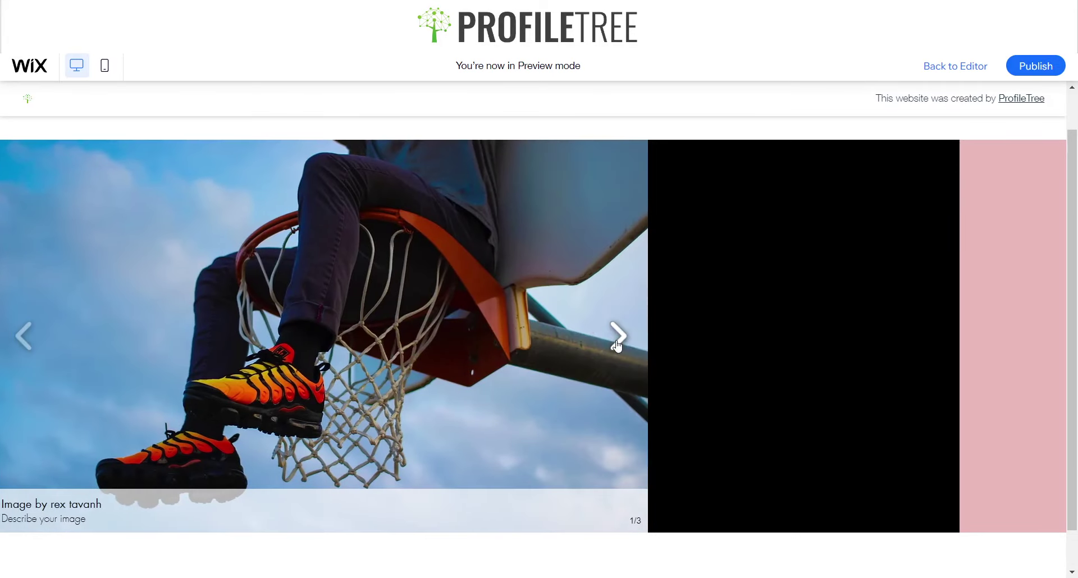
pyautogui.click(617, 337)
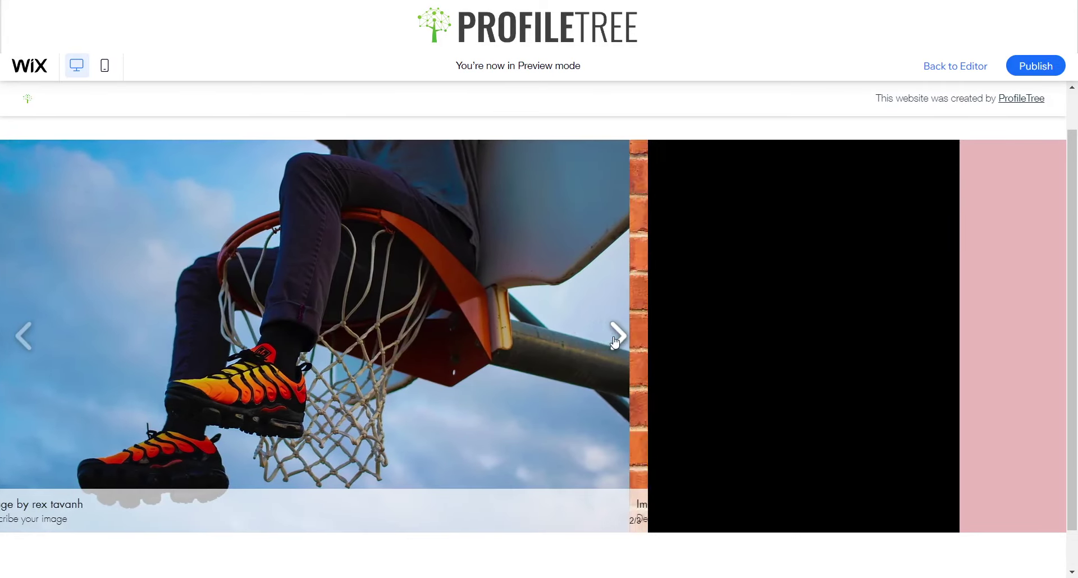
pyautogui.click(618, 337)
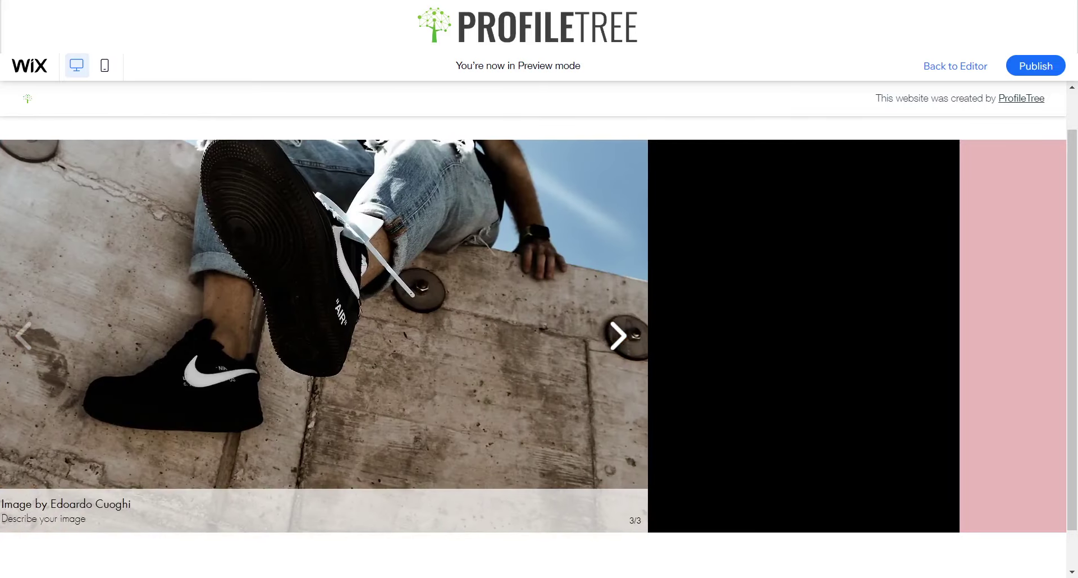
pyautogui.click(966, 66)
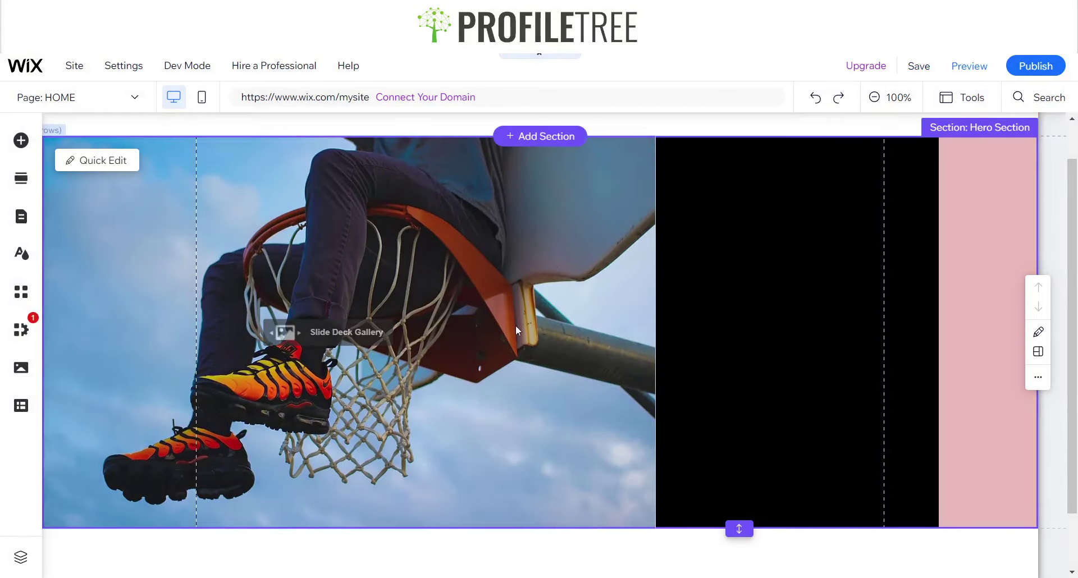
# Turn off the navigation arrows in the hero section's slider gallery settings.
pyautogui.click(515, 325)
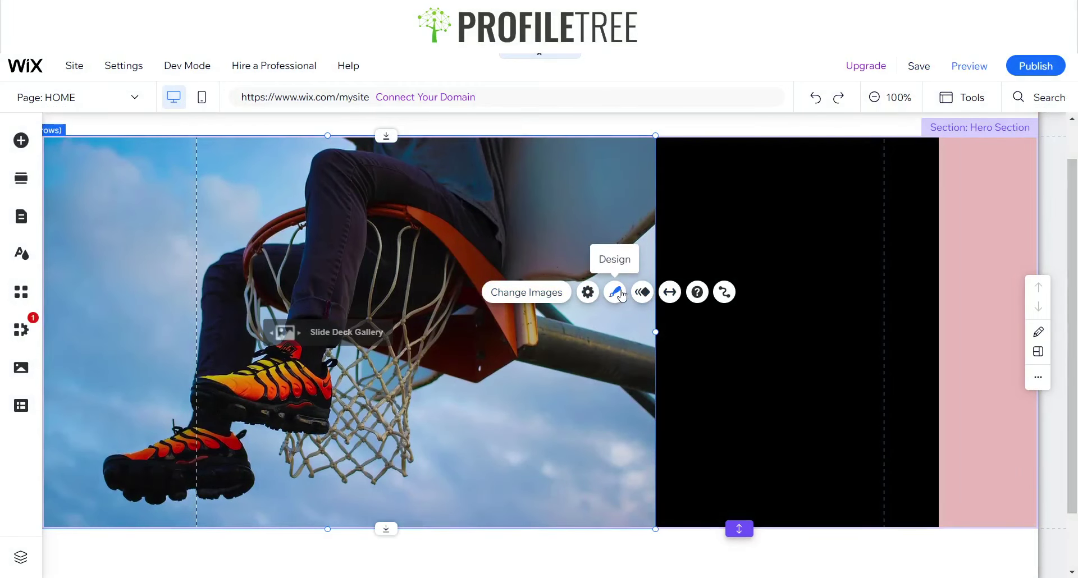
pyautogui.click(620, 295)
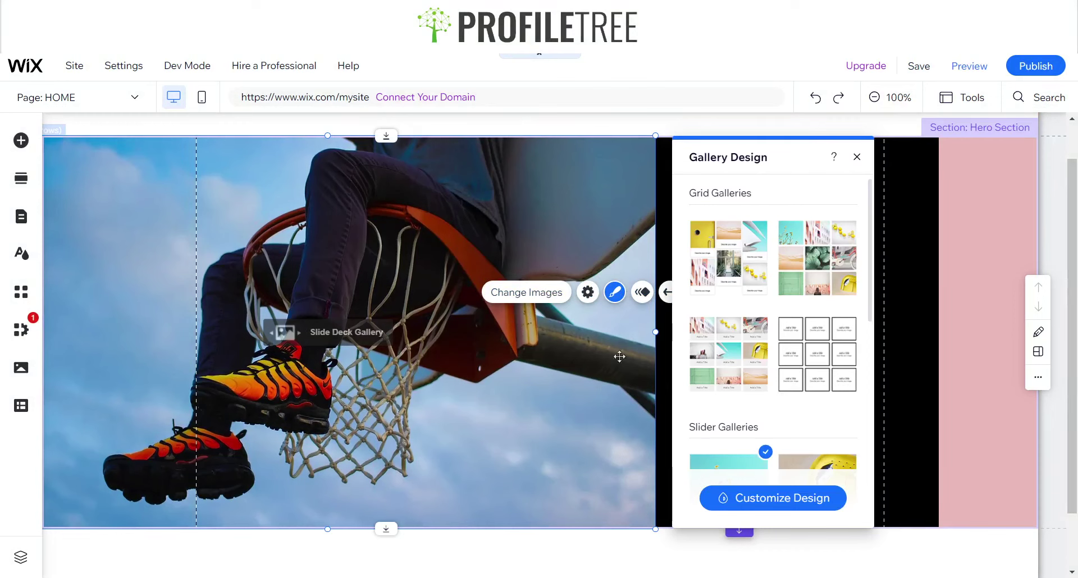
pyautogui.click(587, 292)
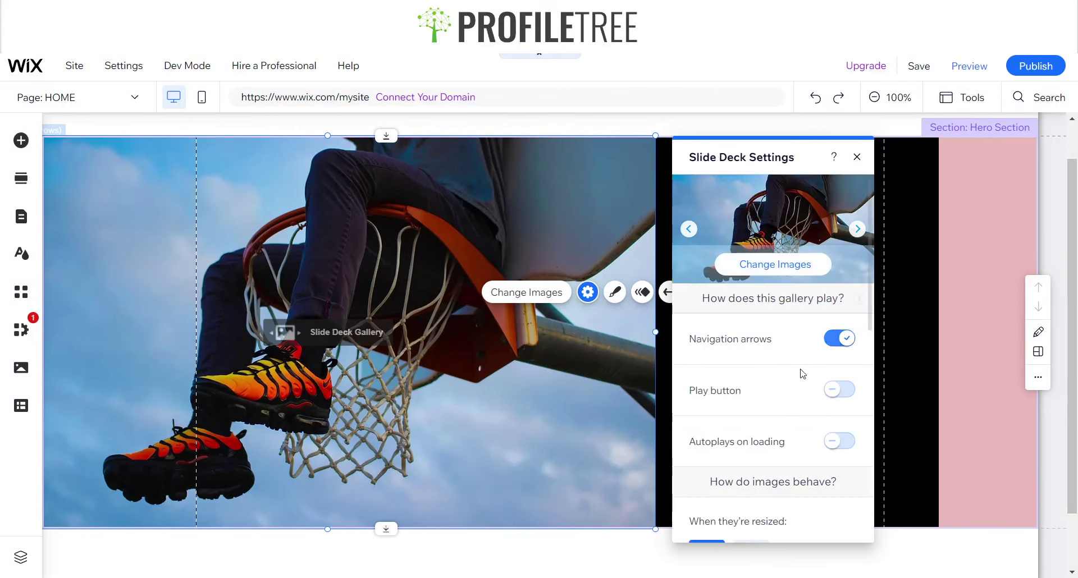
pyautogui.click(838, 339)
# Try the Fit resizing behaviour for the gallery images, and return it to Autocrop.
pyautogui.scroll(-4, 786, 416)
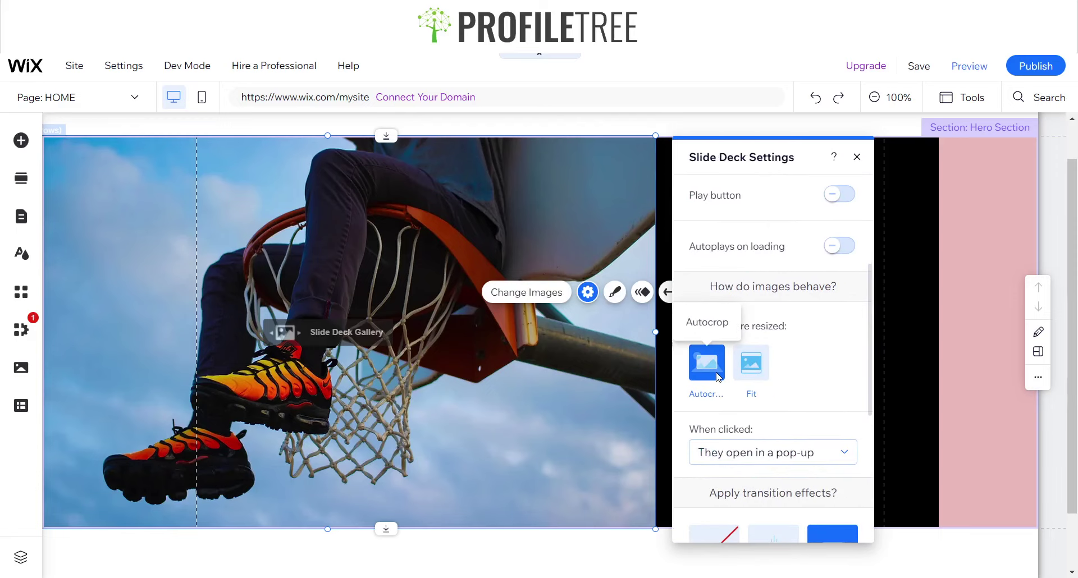
pyautogui.click(750, 366)
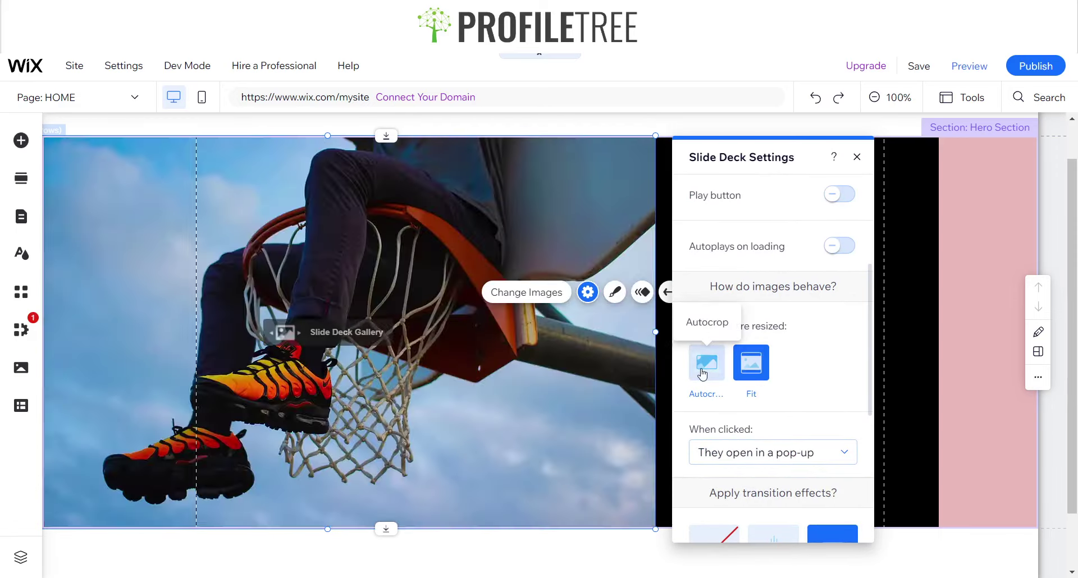
pyautogui.click(706, 362)
pyautogui.scroll(-2, 759, 383)
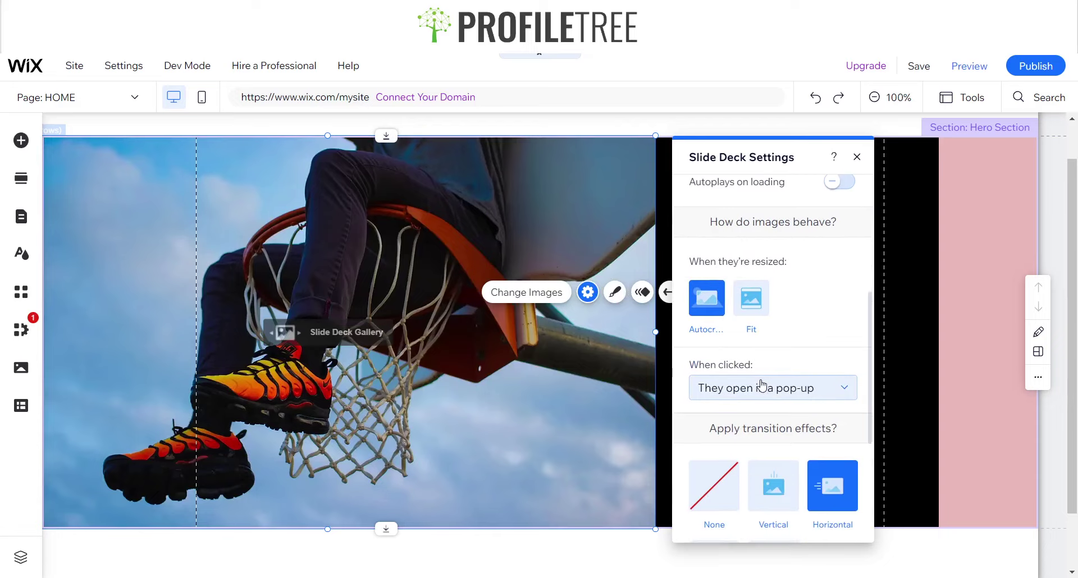
# Review the gallery's transition effects, trying a start from the left and returning it to From right.
pyautogui.scroll(-2, 733, 415)
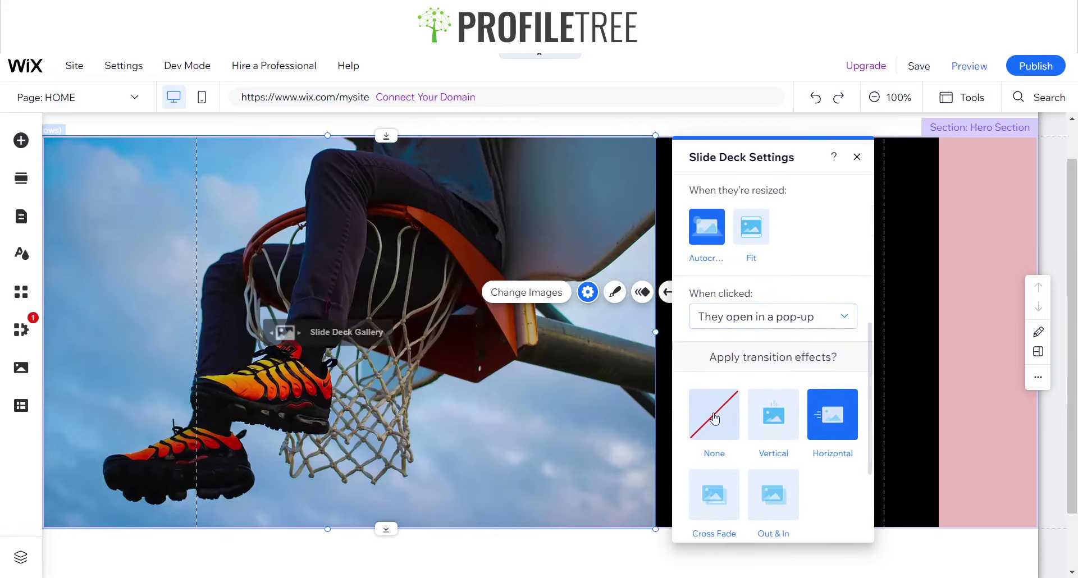
pyautogui.scroll(-1, 767, 426)
pyautogui.scroll(-1, 767, 425)
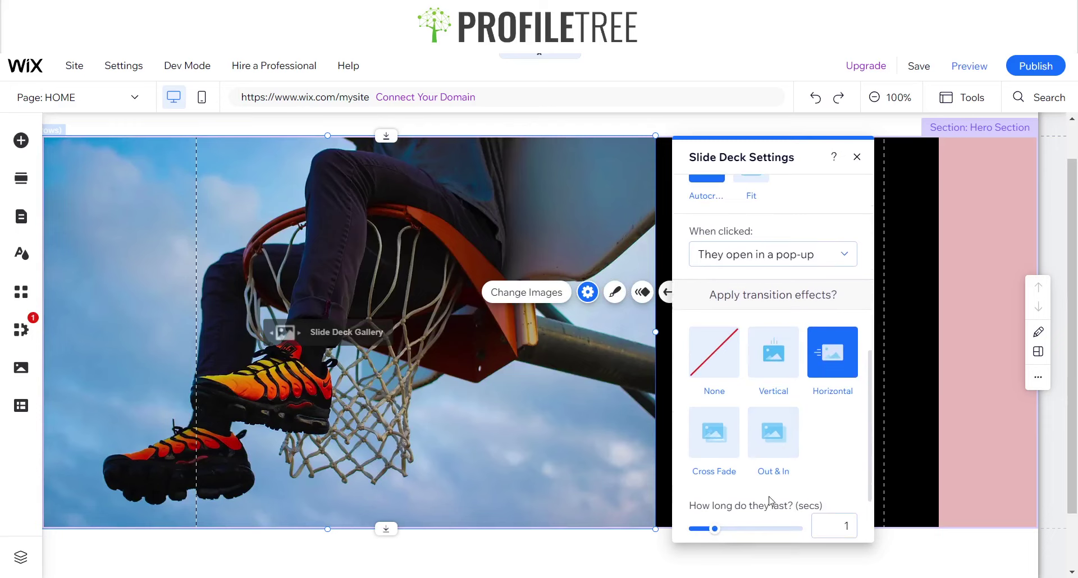
pyautogui.scroll(-2, 770, 500)
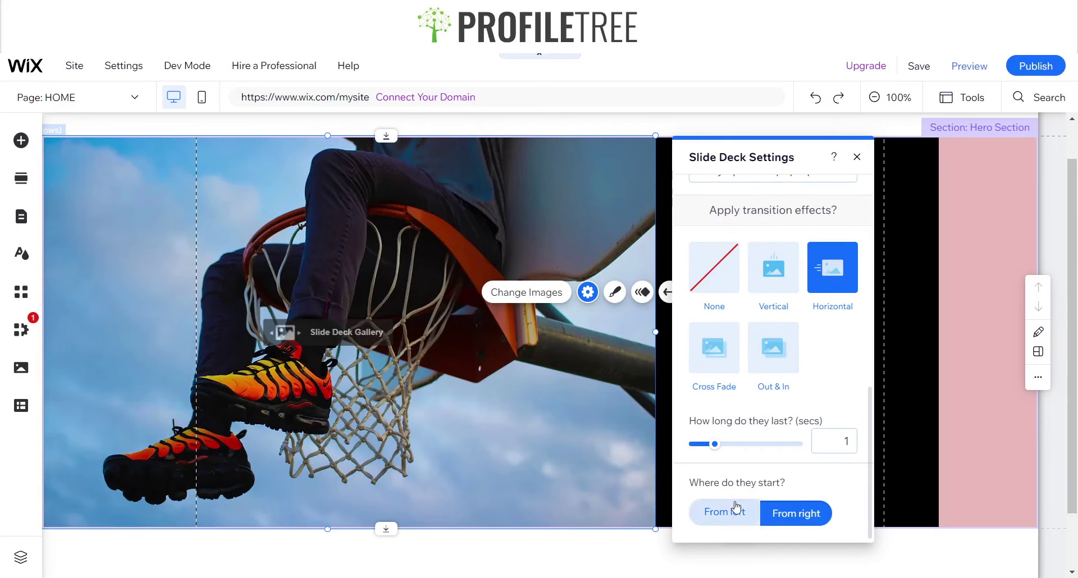
pyautogui.click(759, 512)
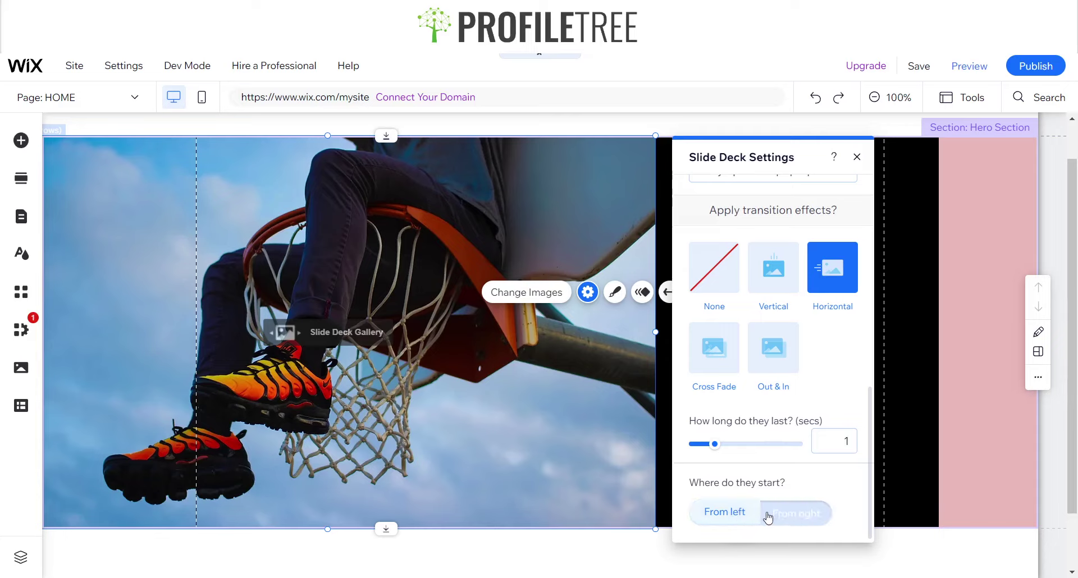
pyautogui.click(783, 513)
pyautogui.scroll(4, 794, 377)
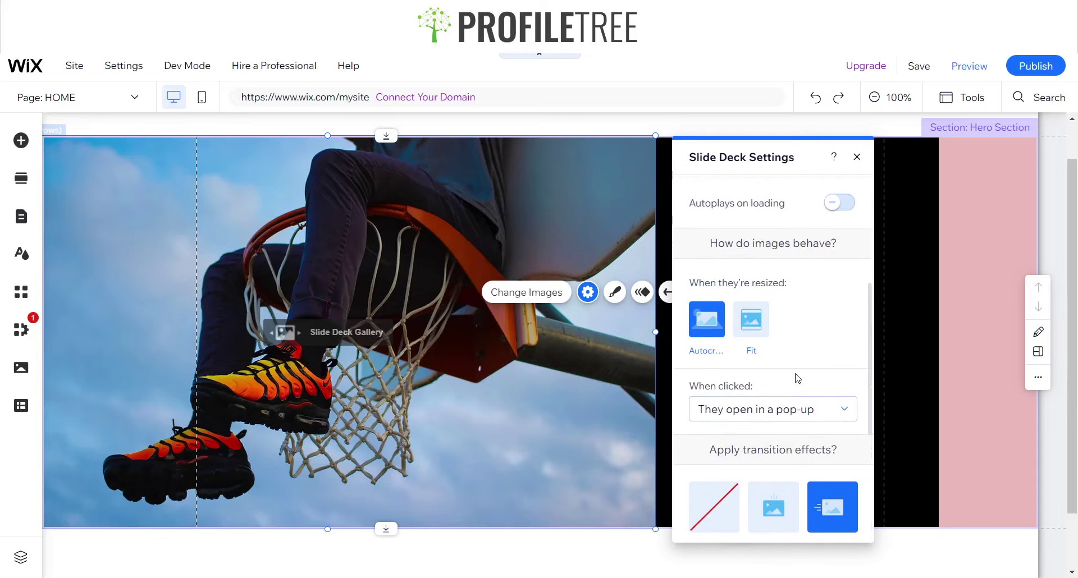
pyautogui.scroll(5, 796, 378)
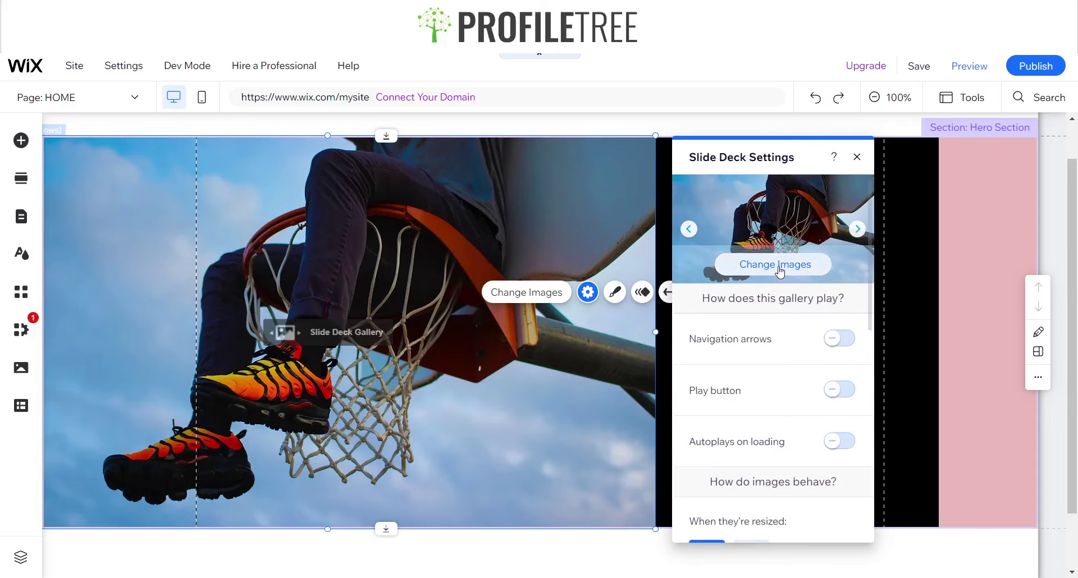
# Clear the title and description of the gallery's first image, the shoes on the basketball hoop.
pyautogui.click(543, 298)
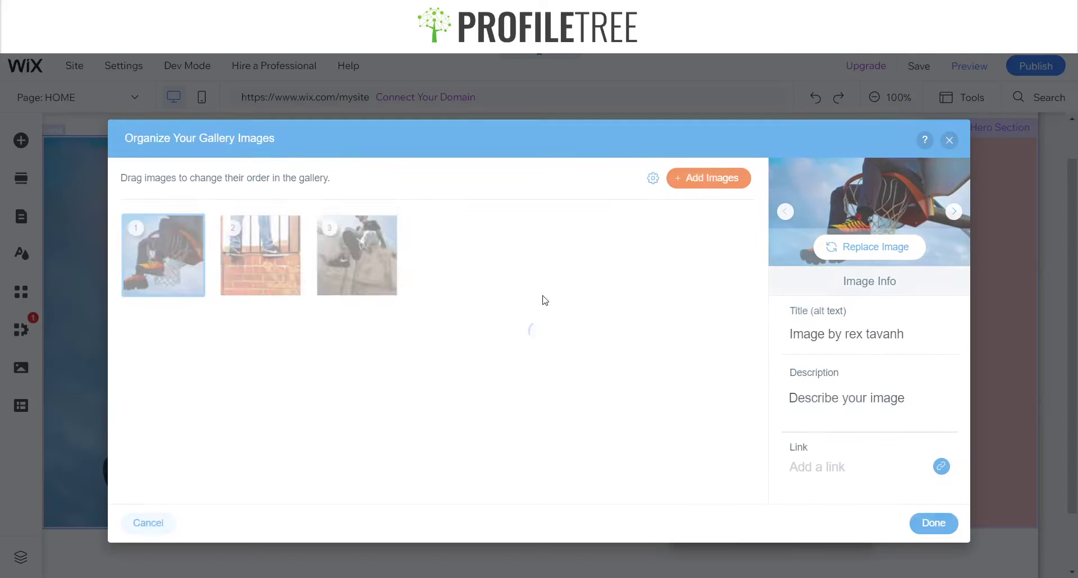
pyautogui.click(835, 335)
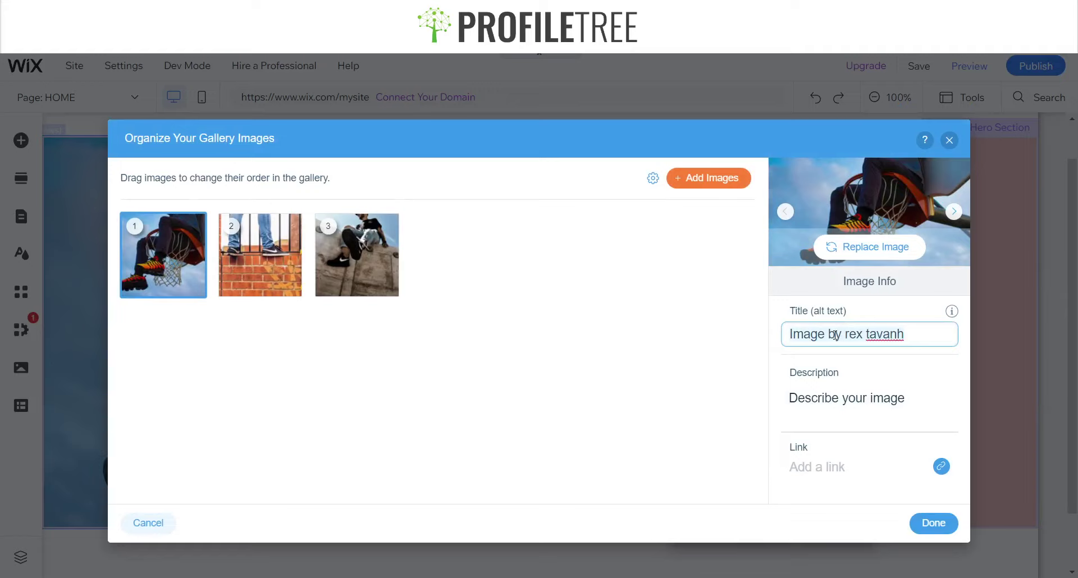
pyautogui.hotkey('ctrl', 'a')
pyautogui.press('BackSpace')
pyautogui.click(847, 398)
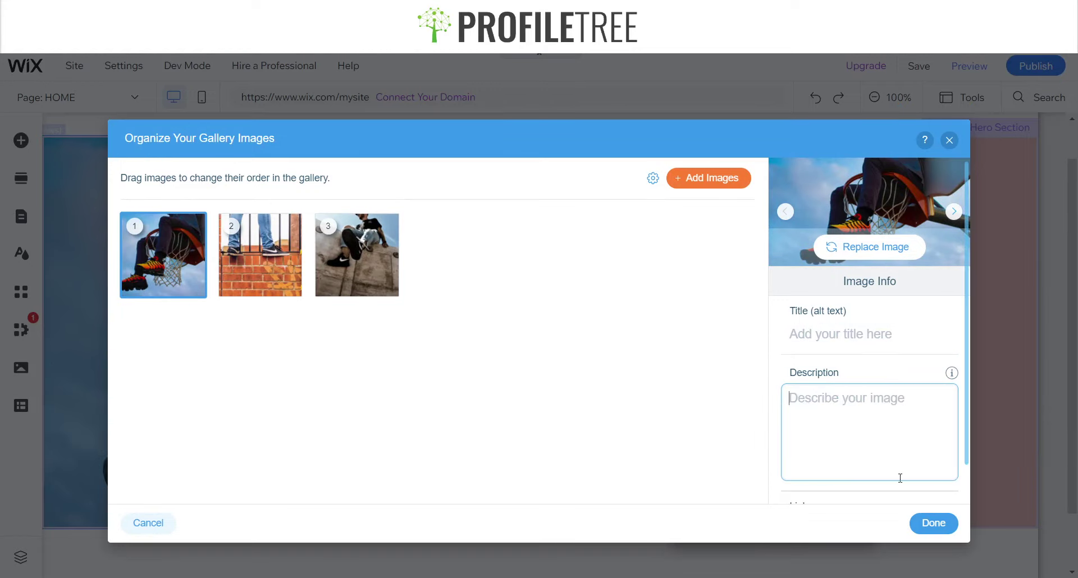
# Clear the title and description of the second gallery image, the shoes on the brick wall.
pyautogui.click(282, 251)
pyautogui.click(842, 332)
pyautogui.hotkey('ctrl', 'a')
pyautogui.press('BackSpace')
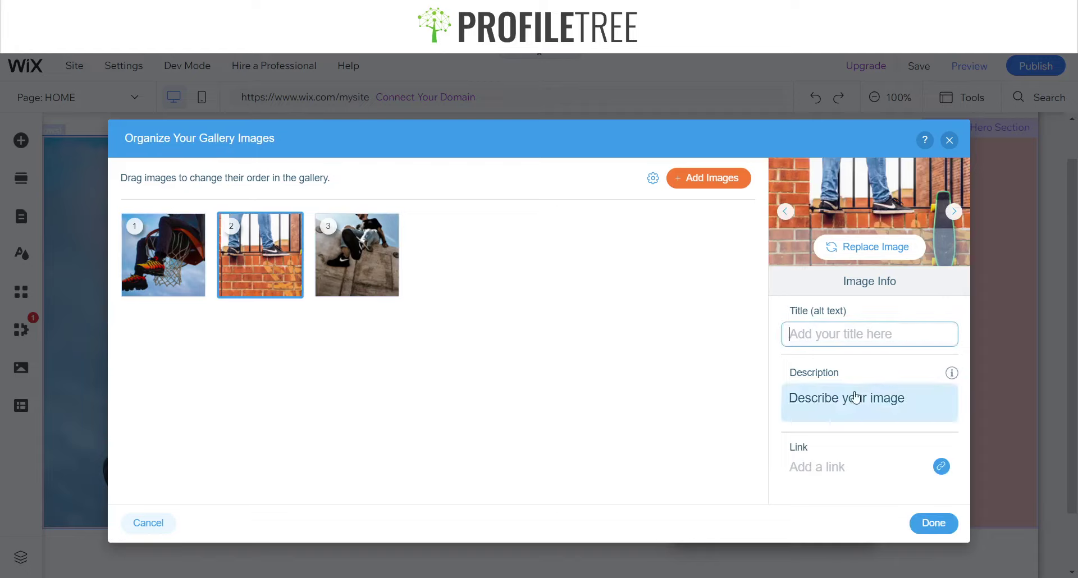
pyautogui.click(855, 397)
# Clear the title and description of the third gallery image, and confirm the gallery image changes.
pyautogui.click(372, 261)
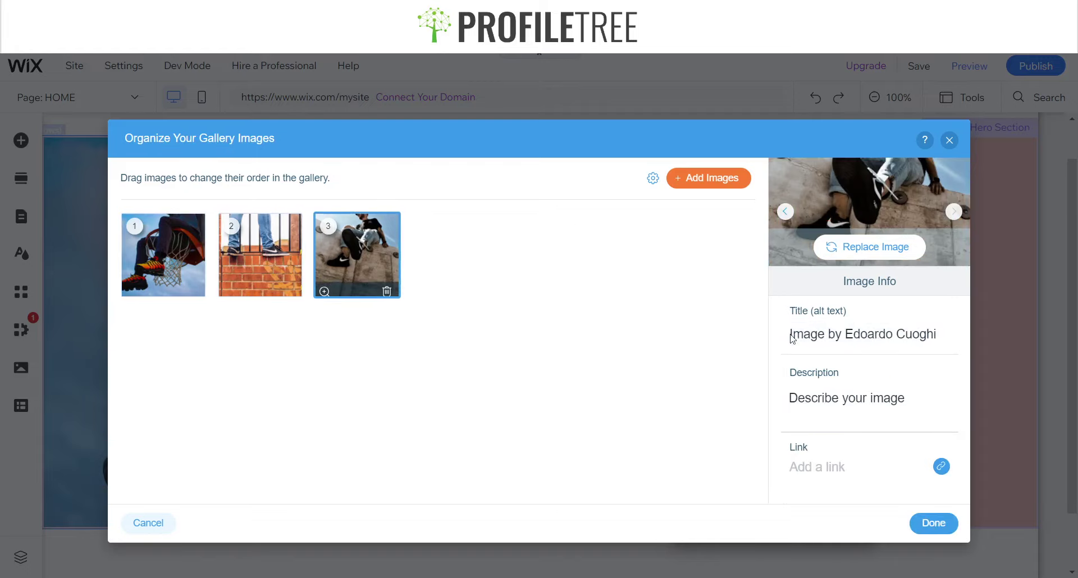
pyautogui.click(792, 337)
pyautogui.hotkey('ctrl', 'a')
pyautogui.press('BackSpace')
pyautogui.click(833, 400)
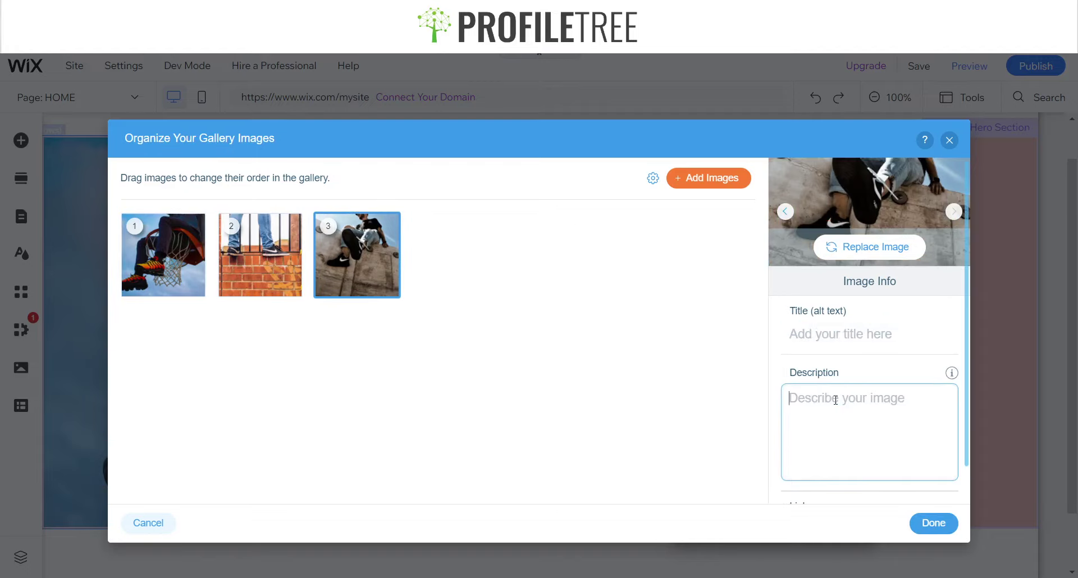
pyautogui.click(928, 524)
# Set the gallery images to "Nothing happens" when clicked, and check the slider in the page preview.
pyautogui.scroll(-3, 744, 483)
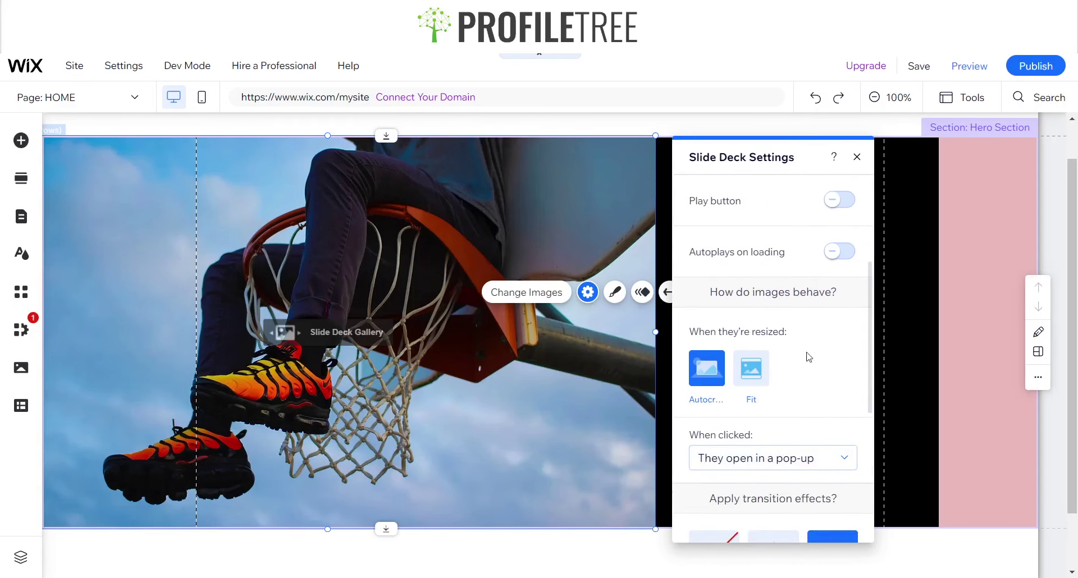
pyautogui.click(759, 463)
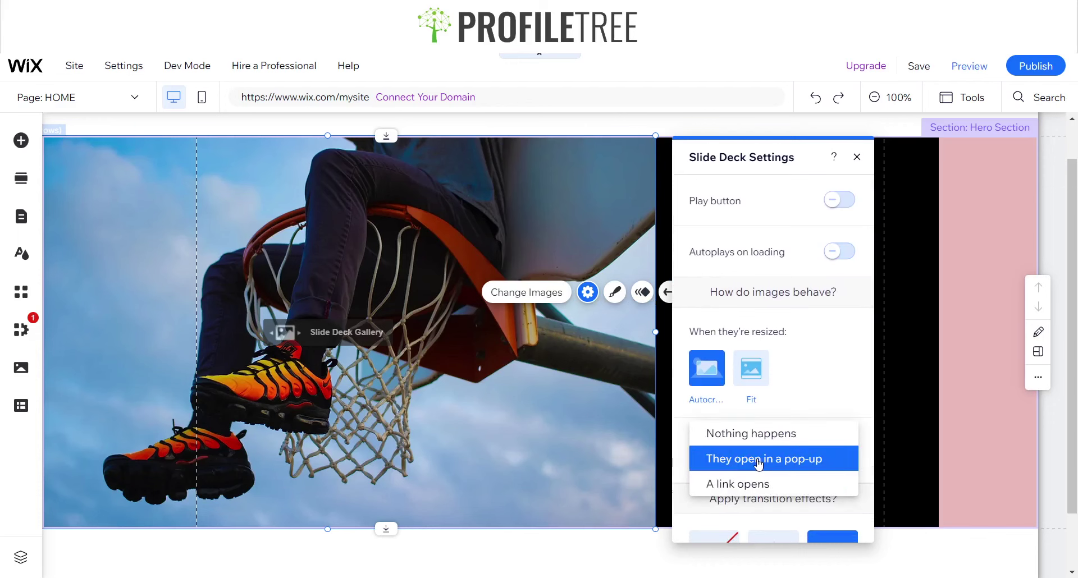
pyautogui.click(744, 434)
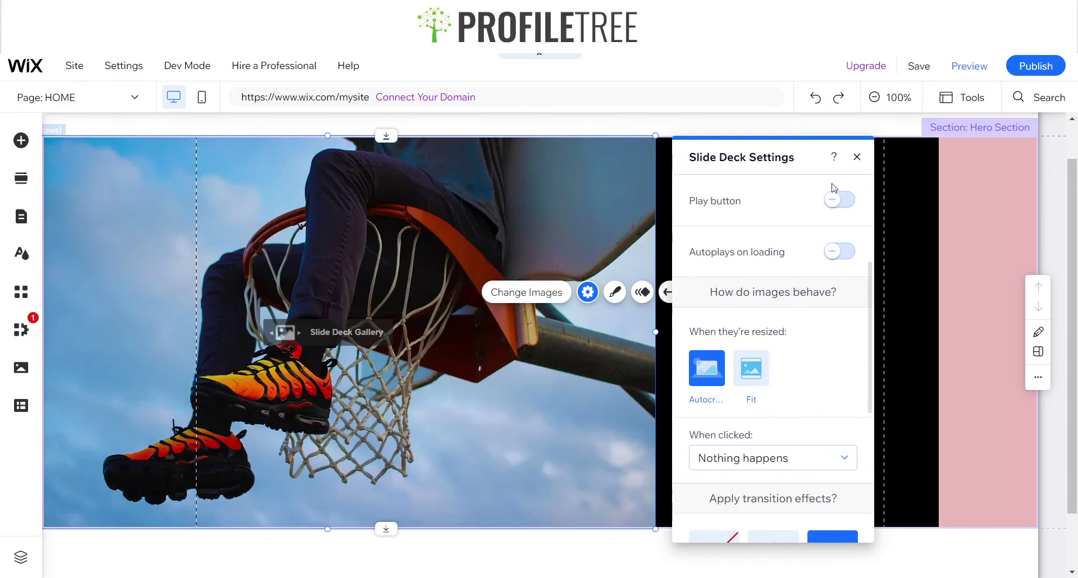
pyautogui.click(856, 157)
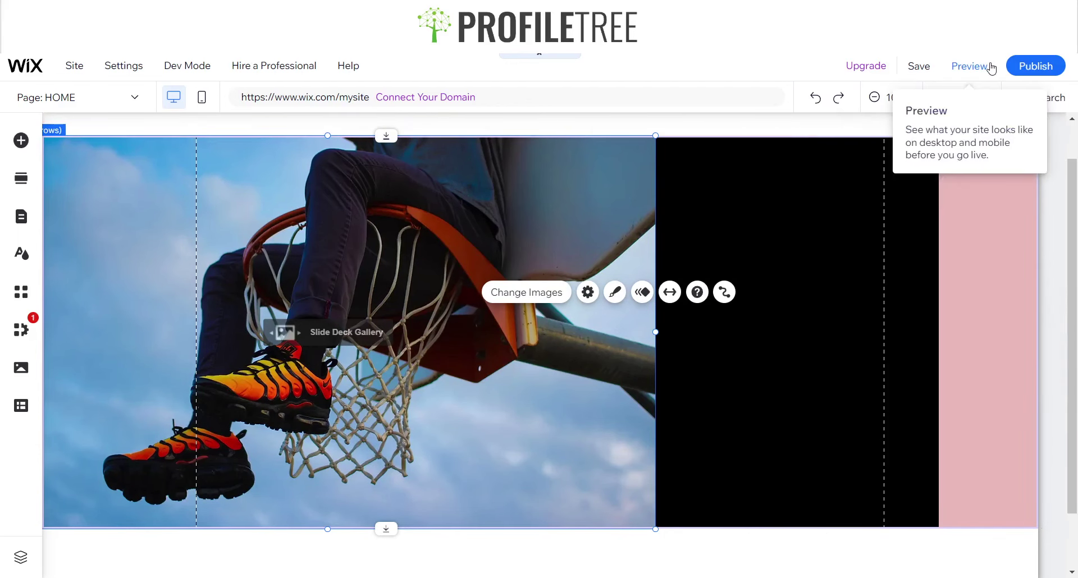
pyautogui.click(989, 67)
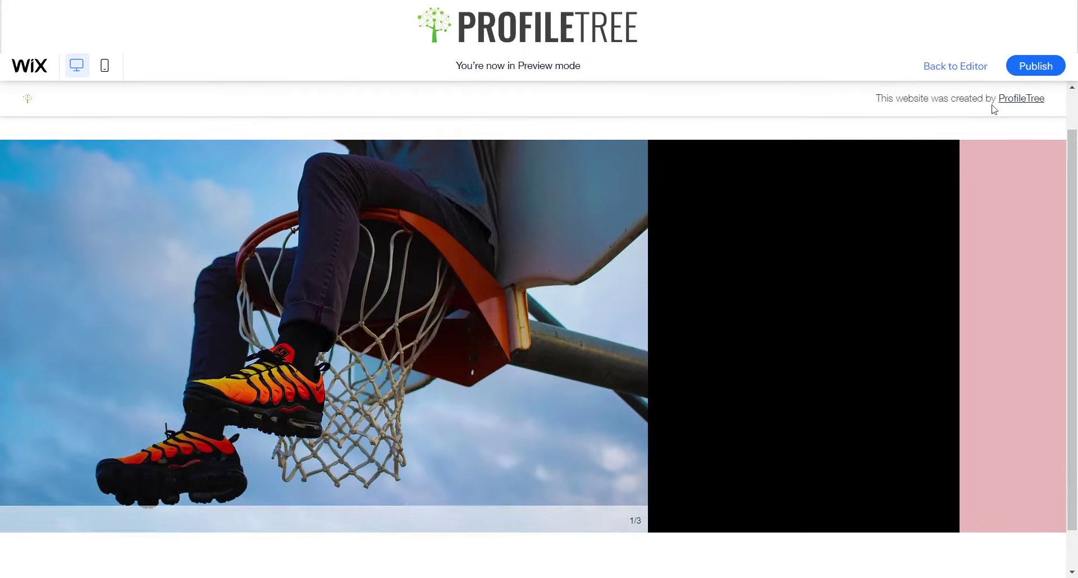
pyautogui.click(955, 66)
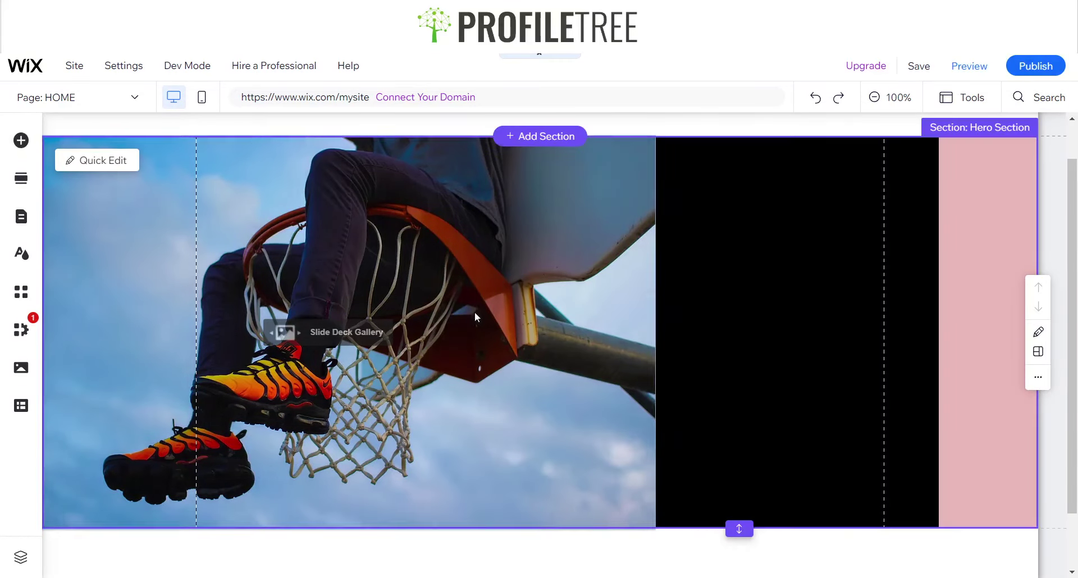
# Examine the slider gallery's custom design options for hover, fill color, text and shadow.
pyautogui.click(543, 287)
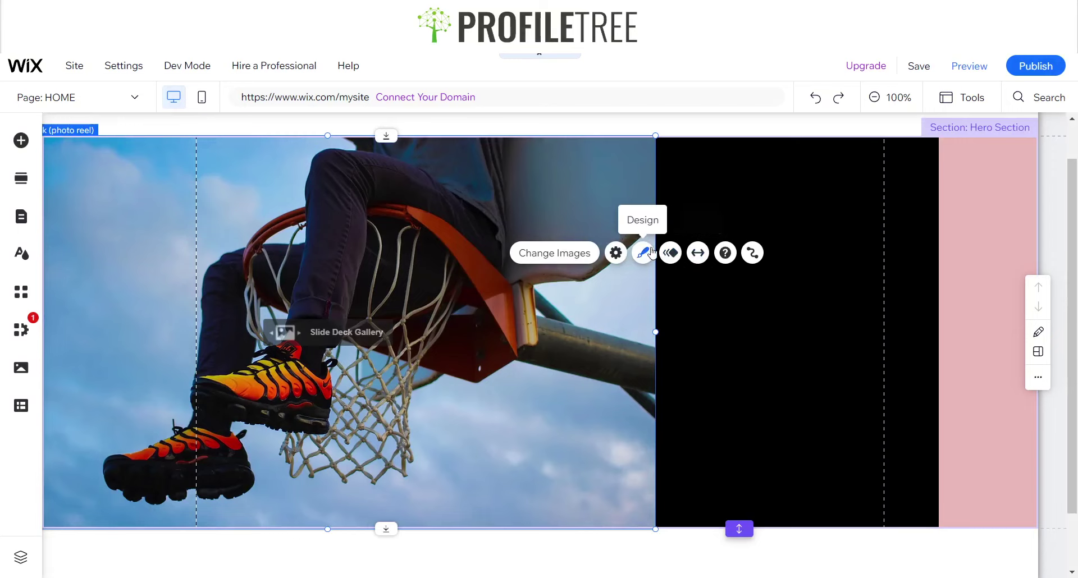
pyautogui.click(642, 253)
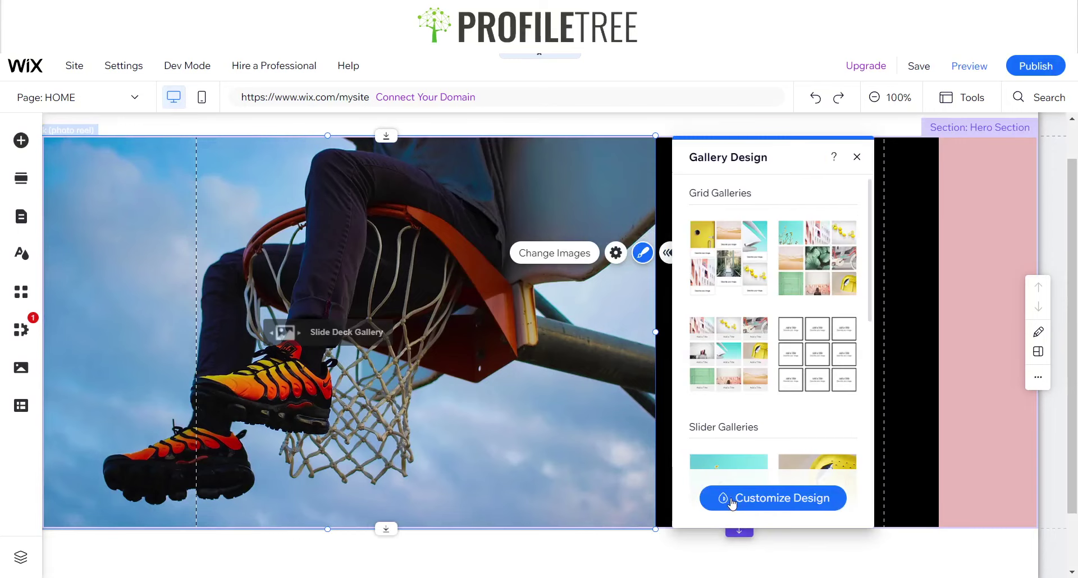
pyautogui.click(730, 501)
pyautogui.click(801, 247)
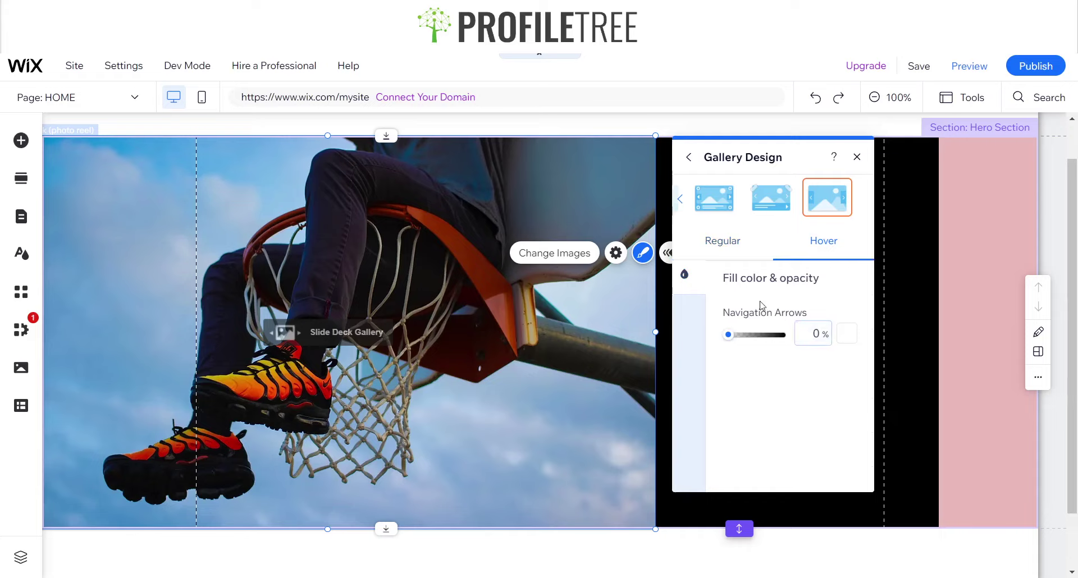
pyautogui.click(718, 240)
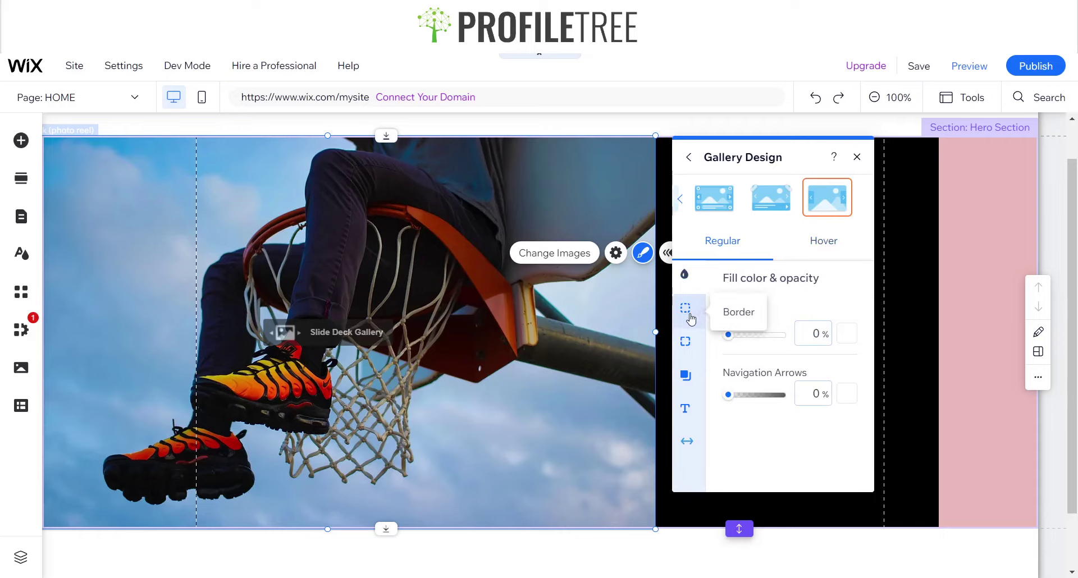
pyautogui.click(685, 412)
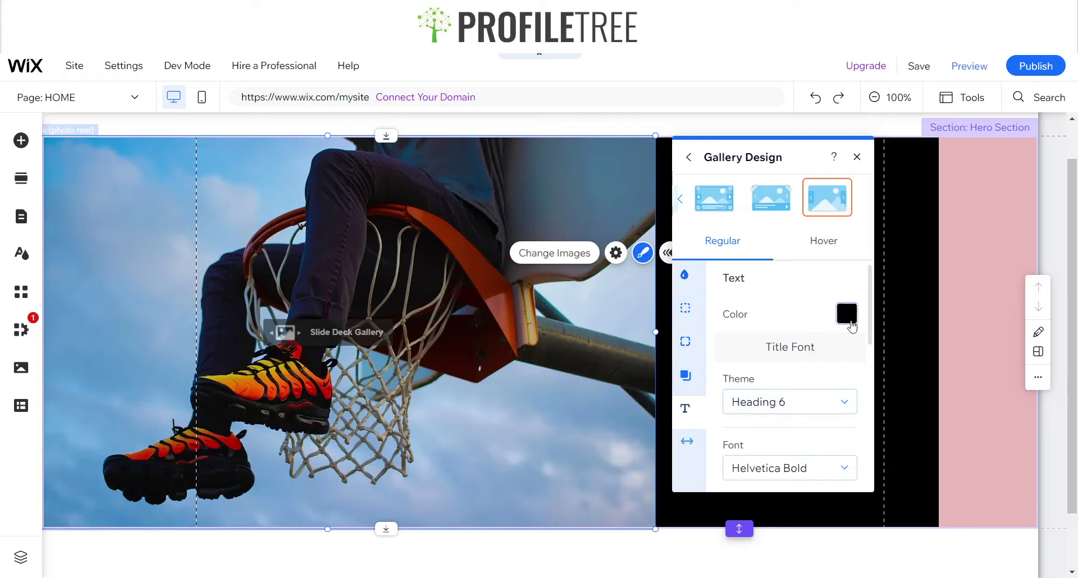
pyautogui.scroll(-5, 774, 428)
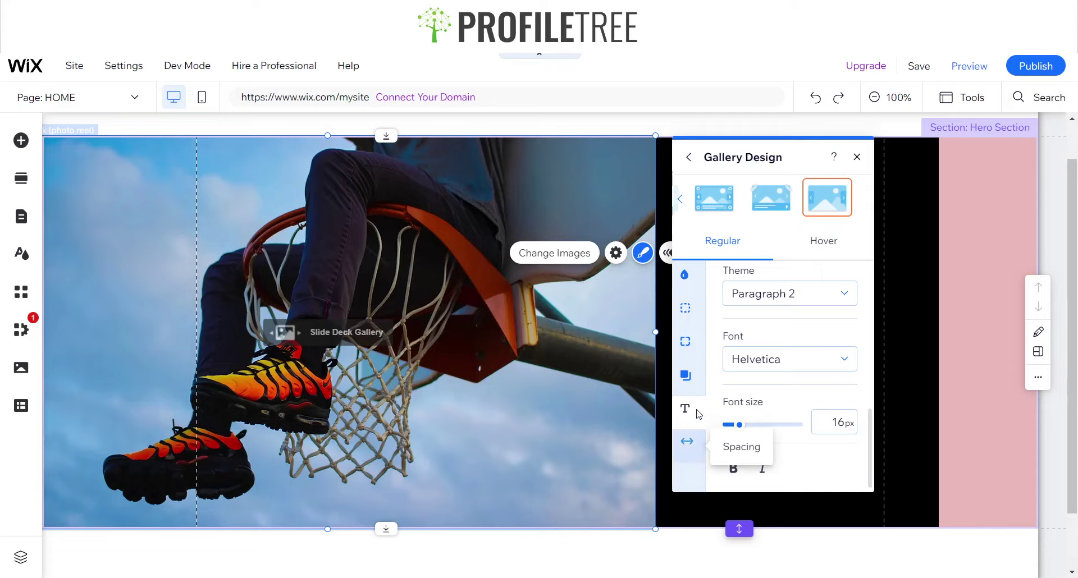
pyautogui.click(685, 375)
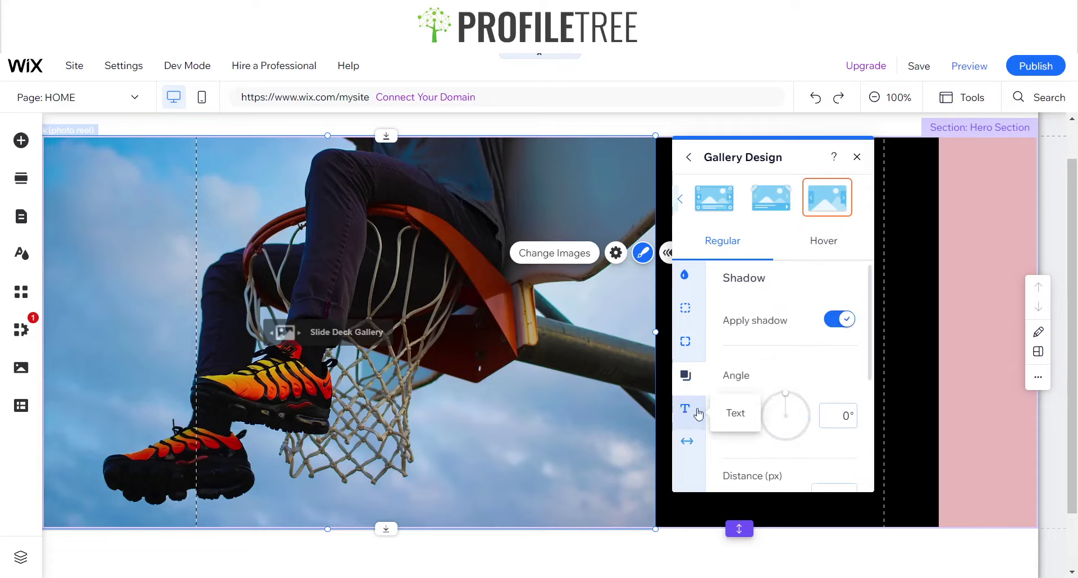
pyautogui.click(685, 409)
pyautogui.scroll(-5, 770, 448)
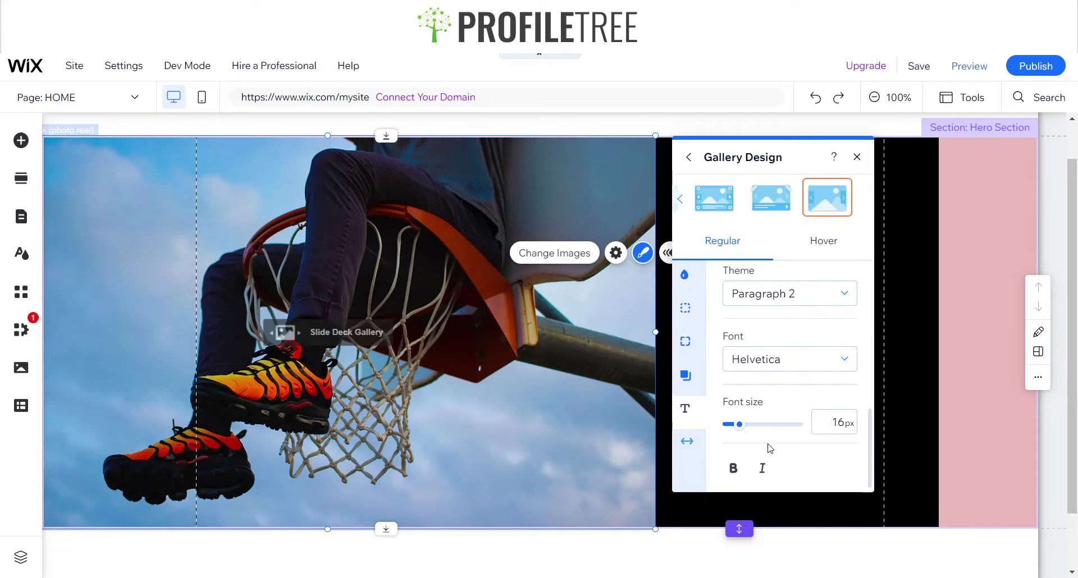
# Turn off the slider gallery's shadow and set its border opacity to 0%.
pyautogui.click(685, 375)
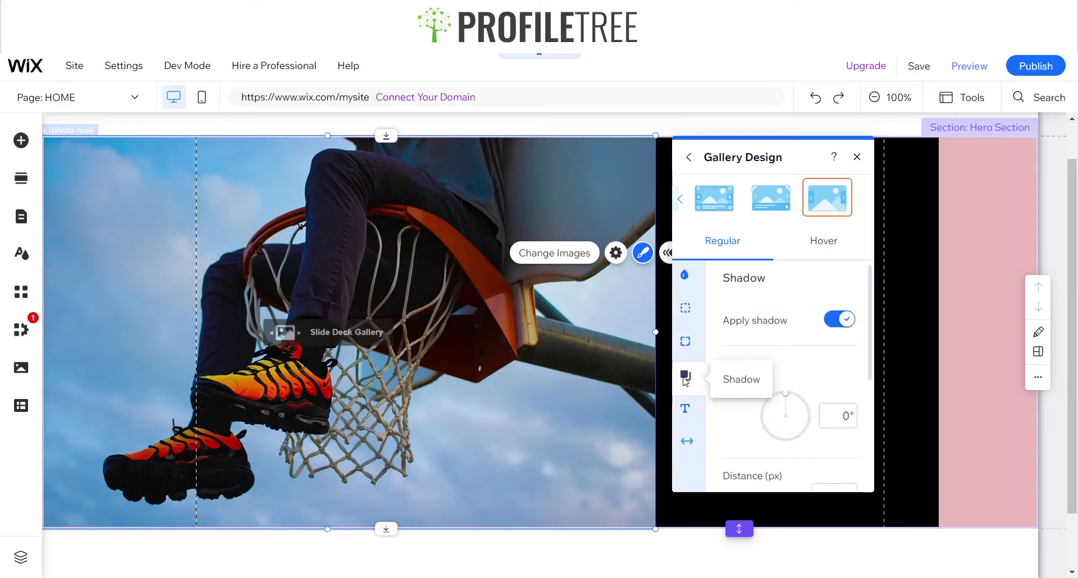
pyautogui.click(841, 319)
pyautogui.click(686, 339)
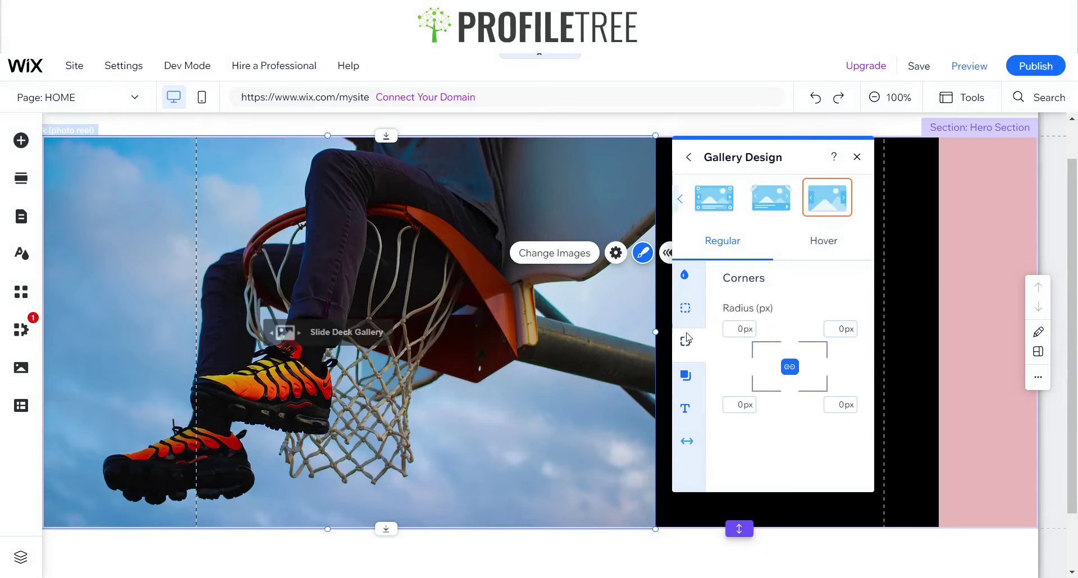
pyautogui.click(686, 308)
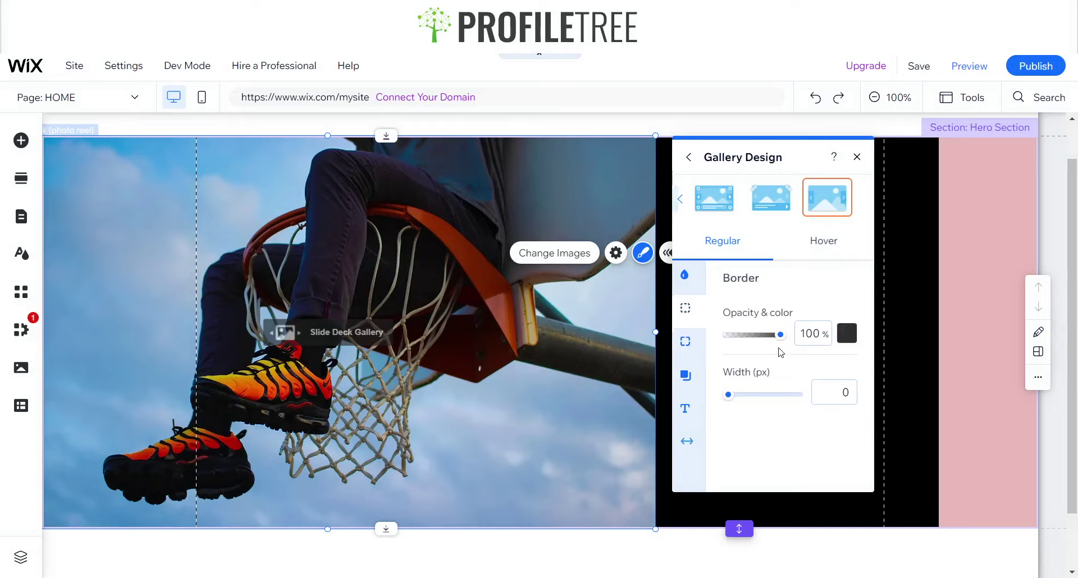
pyautogui.click(812, 333)
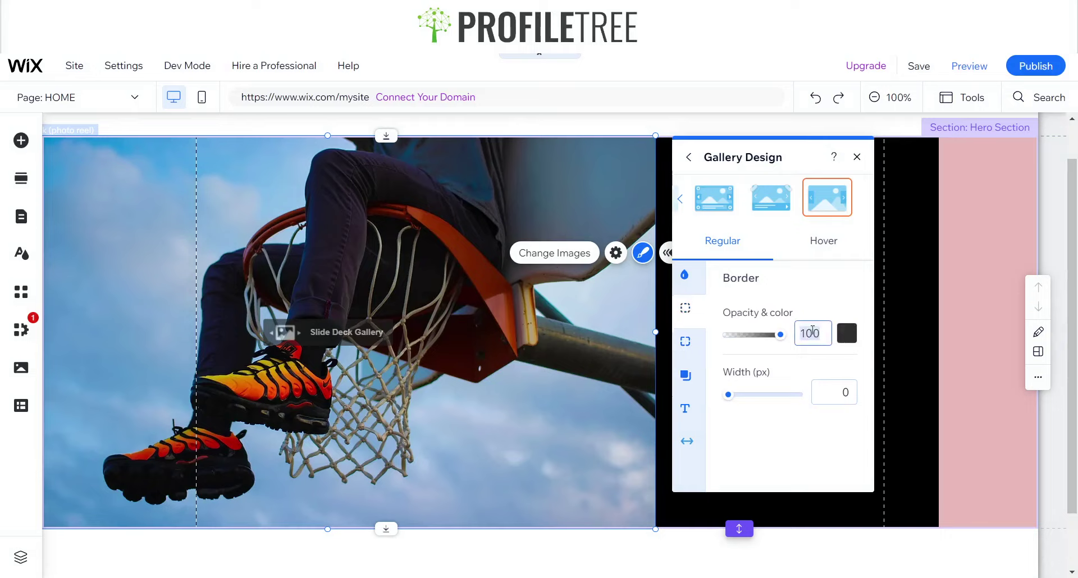
pyautogui.write('0')
# Review the gallery's fill color, corner, shadow, text and spacing design options.
pyautogui.click(702, 282)
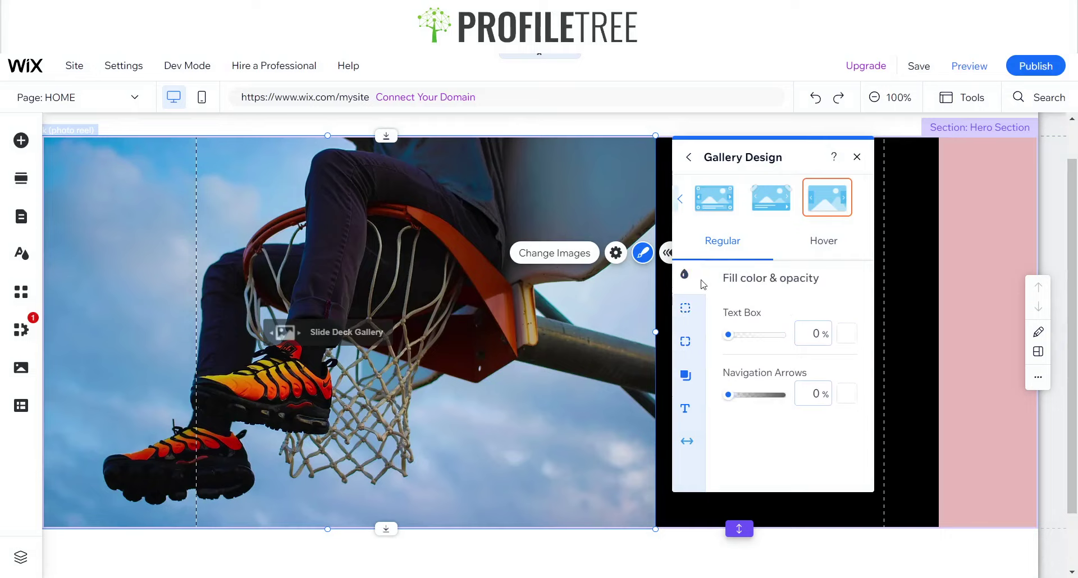
pyautogui.click(685, 342)
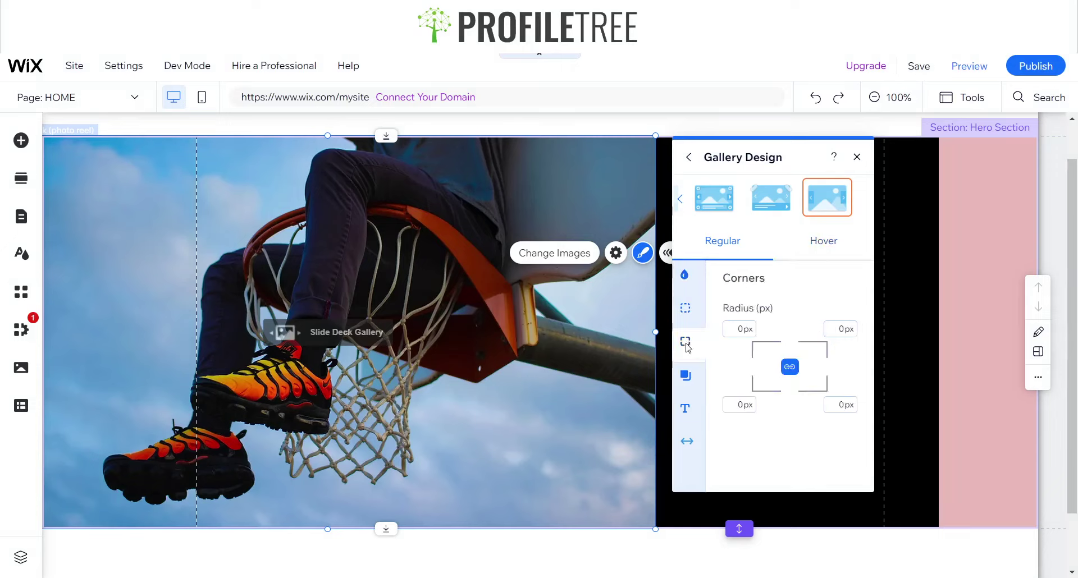
pyautogui.click(685, 377)
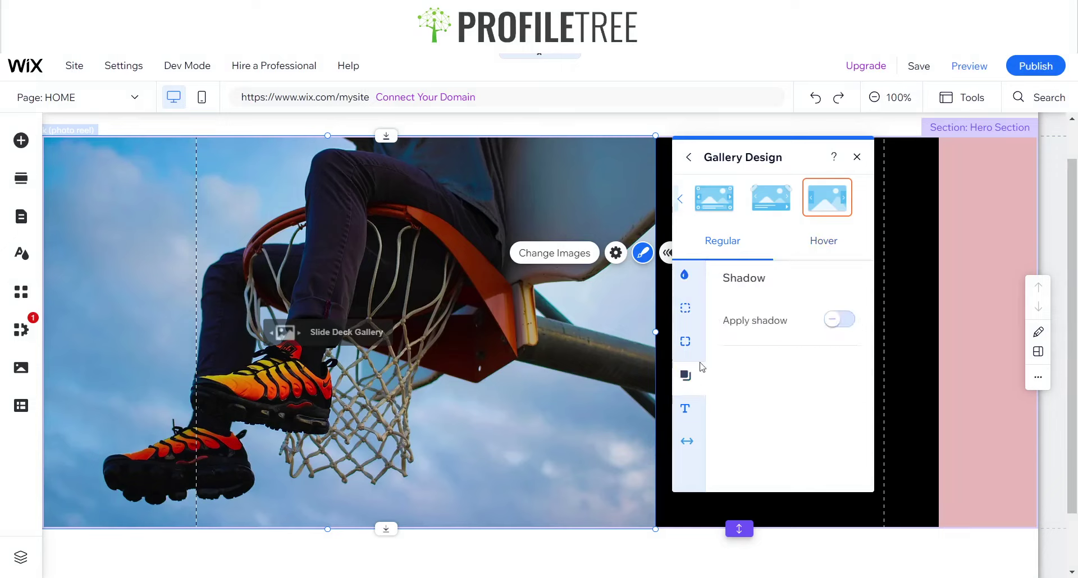
pyautogui.click(685, 409)
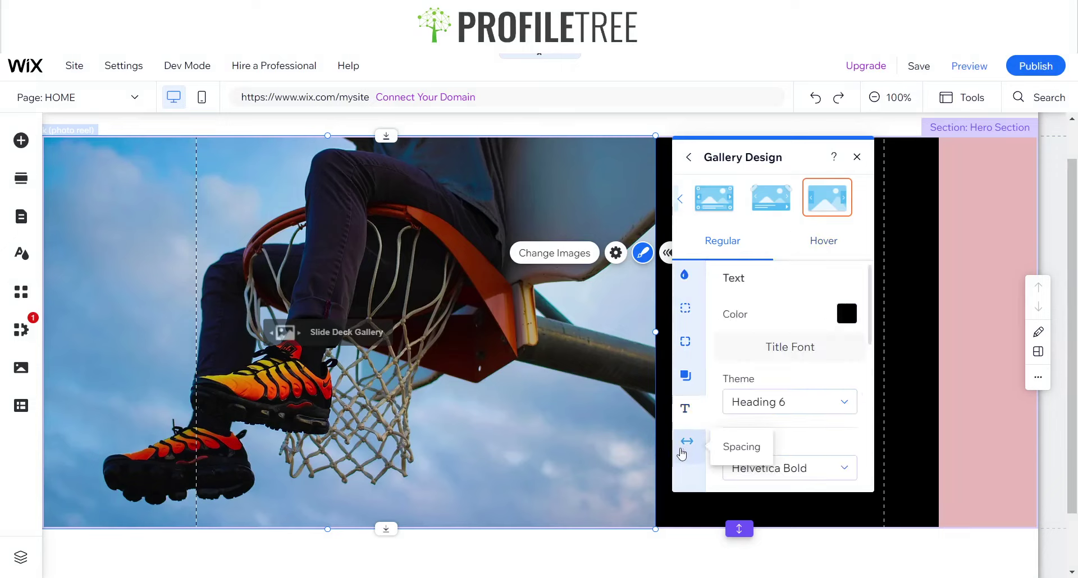
pyautogui.click(686, 444)
pyautogui.click(685, 409)
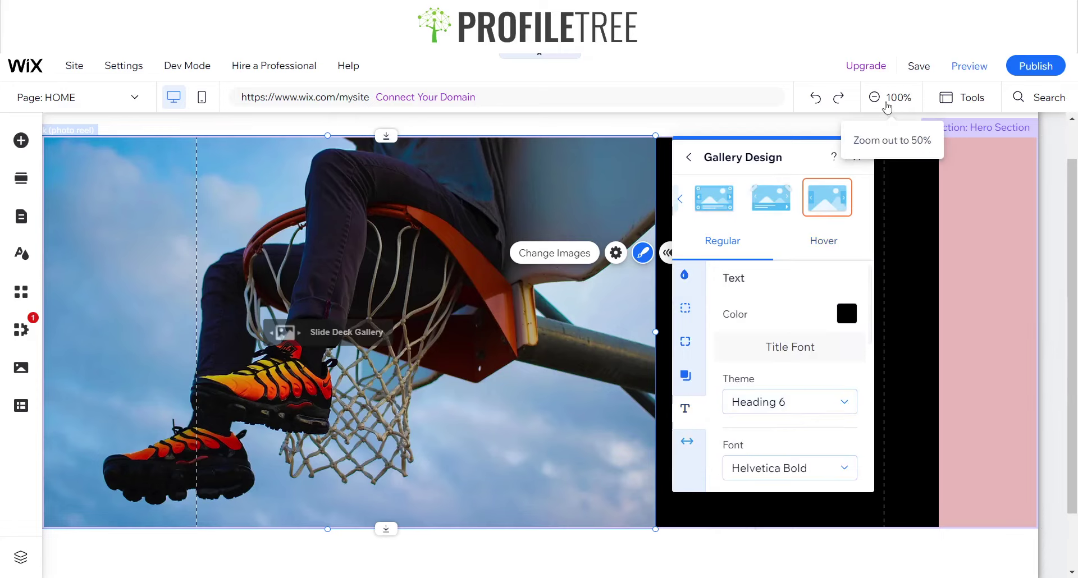
# Check the slider gallery in the page preview and return to the editor.
pyautogui.click(971, 71)
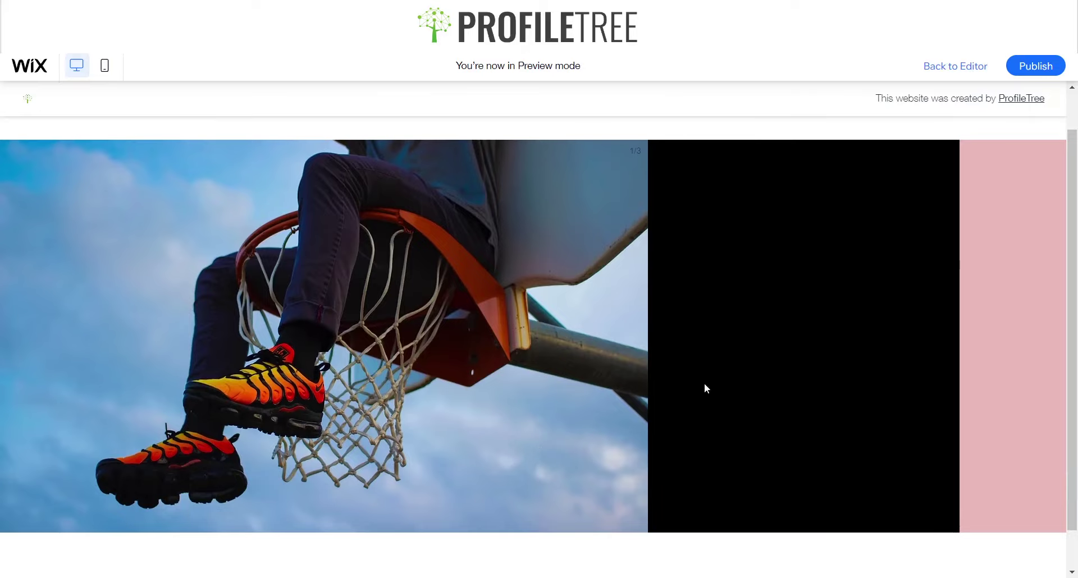
pyautogui.scroll(1, 751, 261)
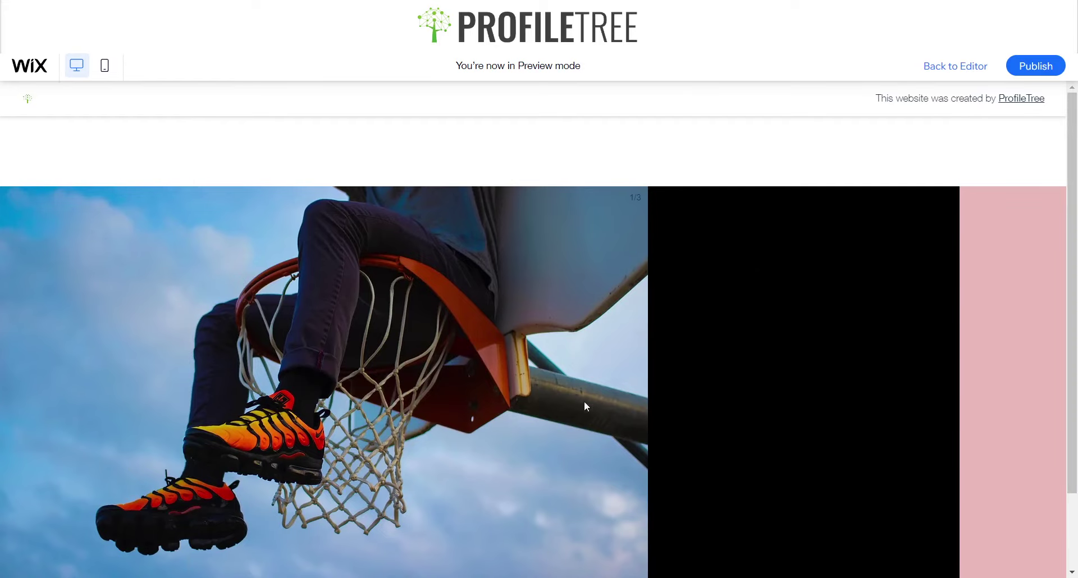
pyautogui.click(971, 65)
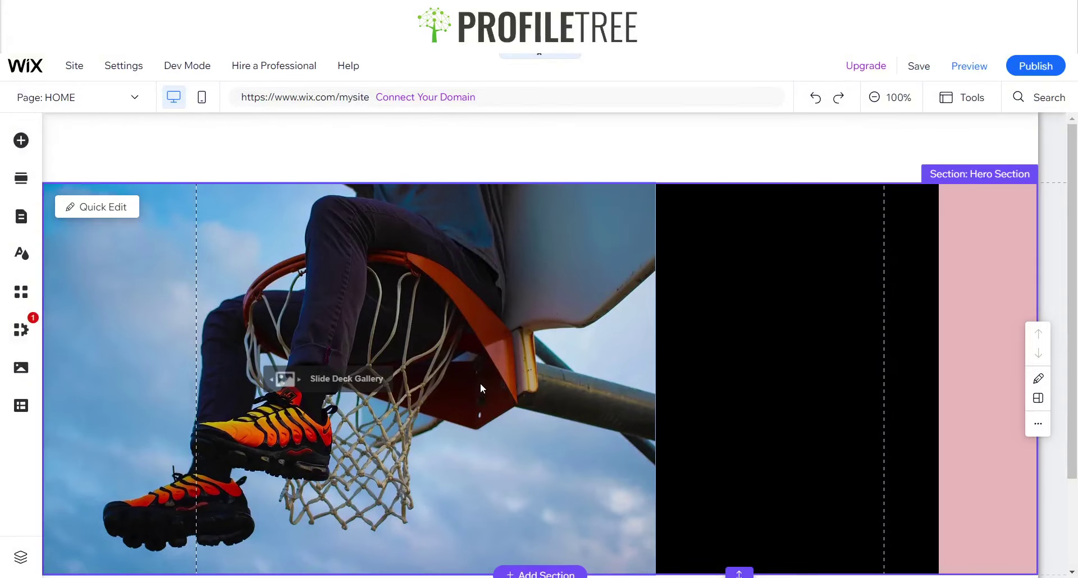
# Turn on autoplay on loading for the hero section's slide deck gallery.
pyautogui.click(477, 463)
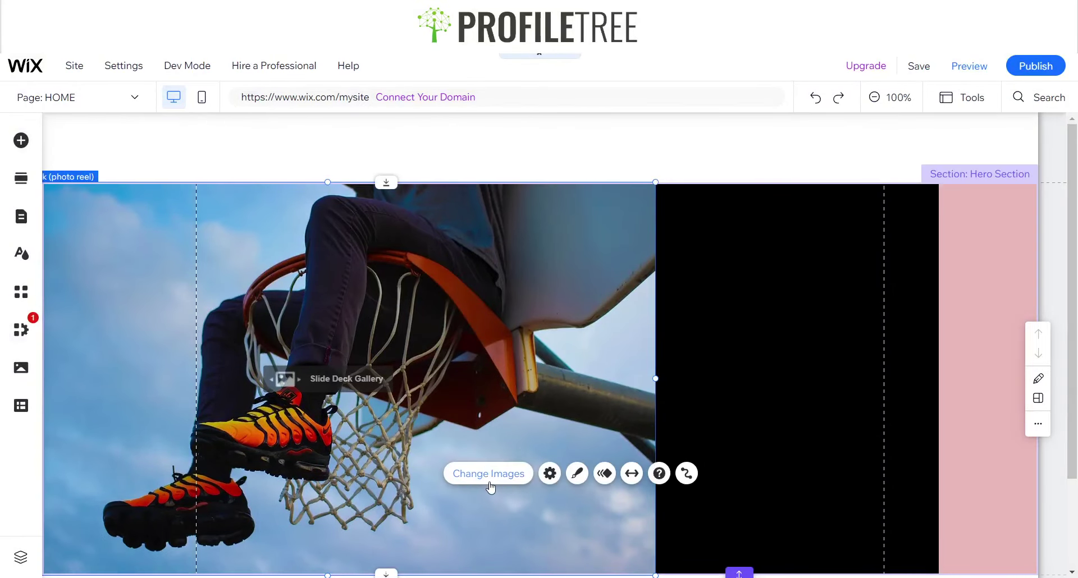
pyautogui.click(550, 473)
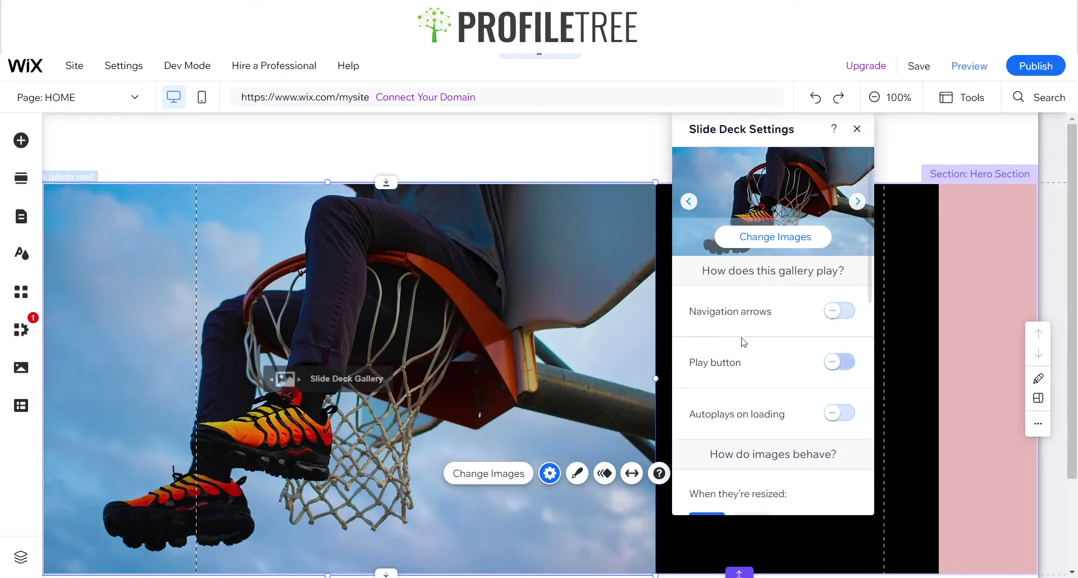
pyautogui.click(836, 416)
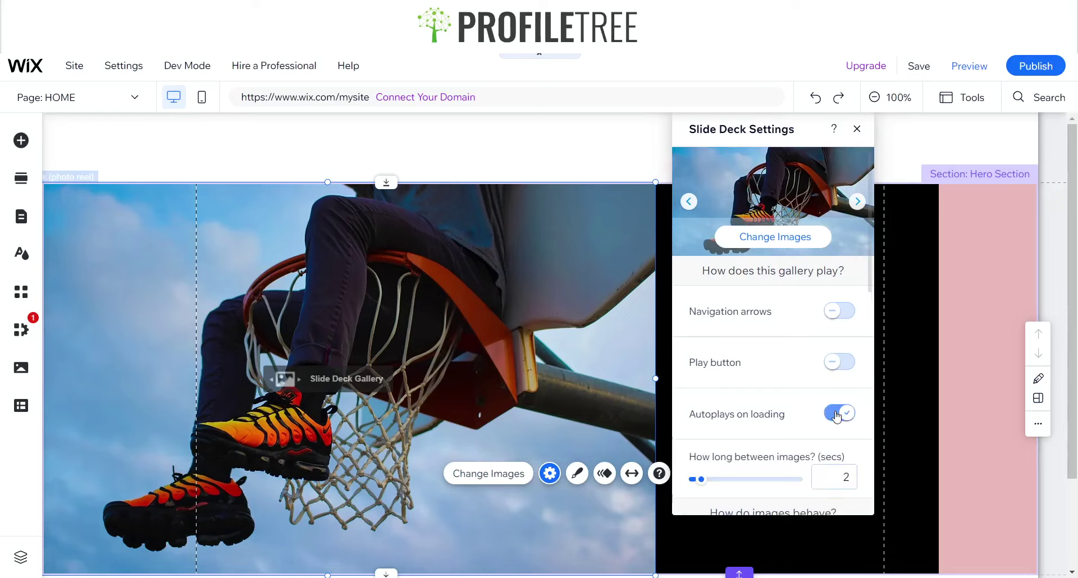
pyautogui.scroll(-3, 835, 429)
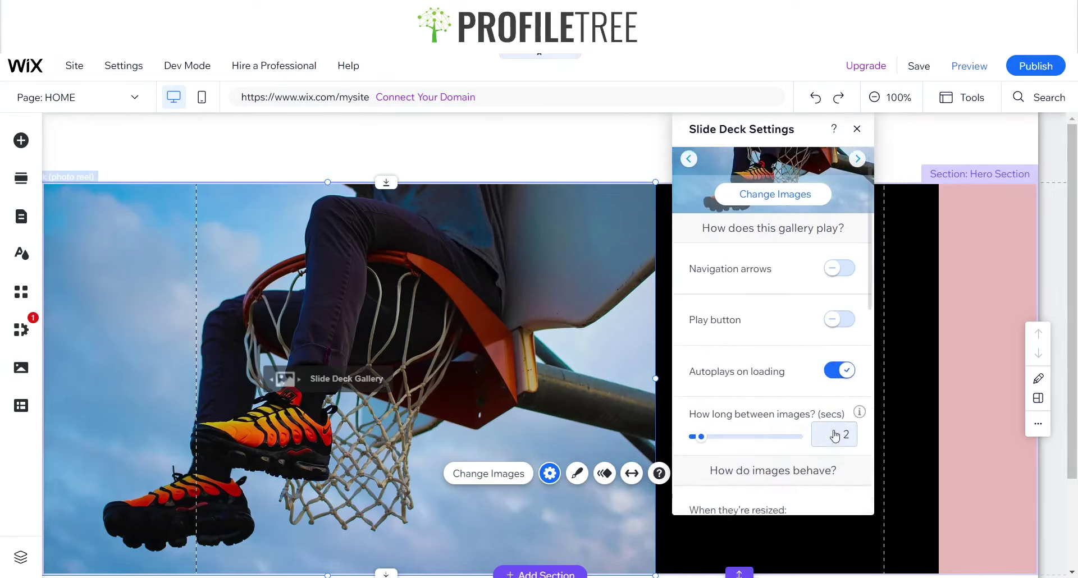
pyautogui.scroll(-1, 836, 435)
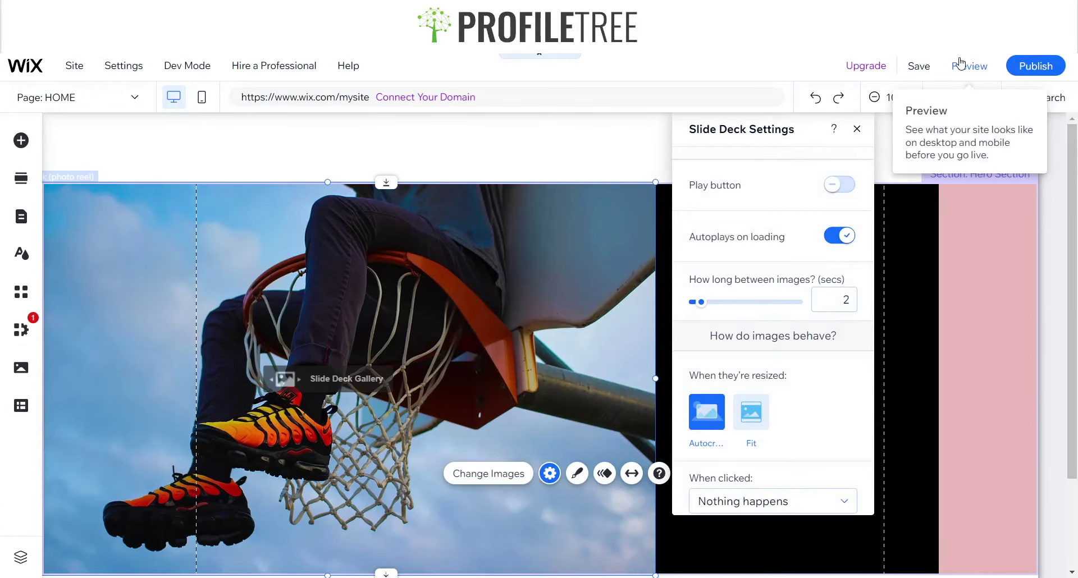
# Preview the page and watch the shoe photos rotate in the autoplaying slider.
pyautogui.click(961, 65)
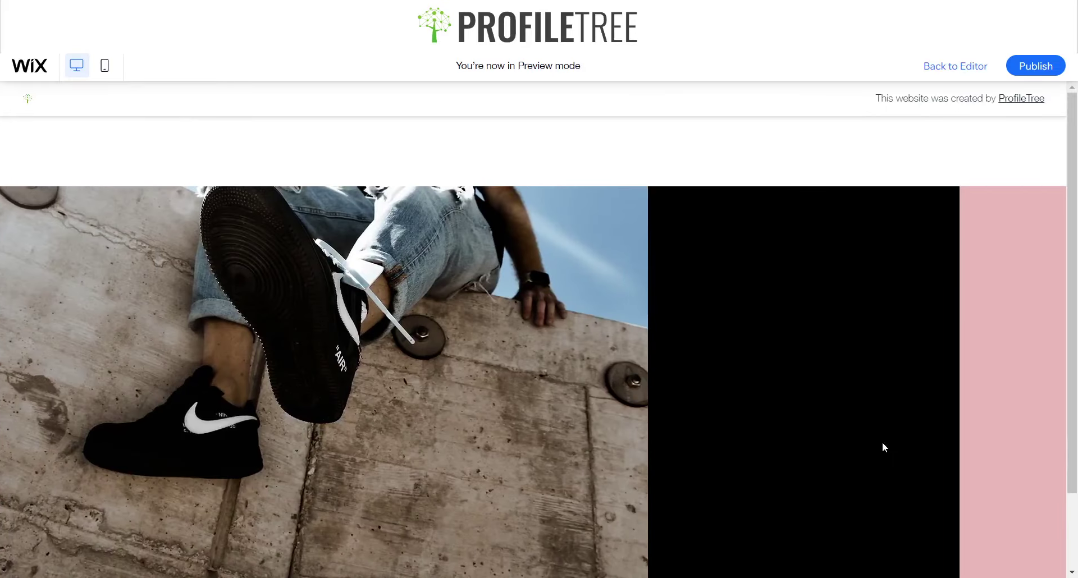
pyautogui.scroll(-1, 881, 442)
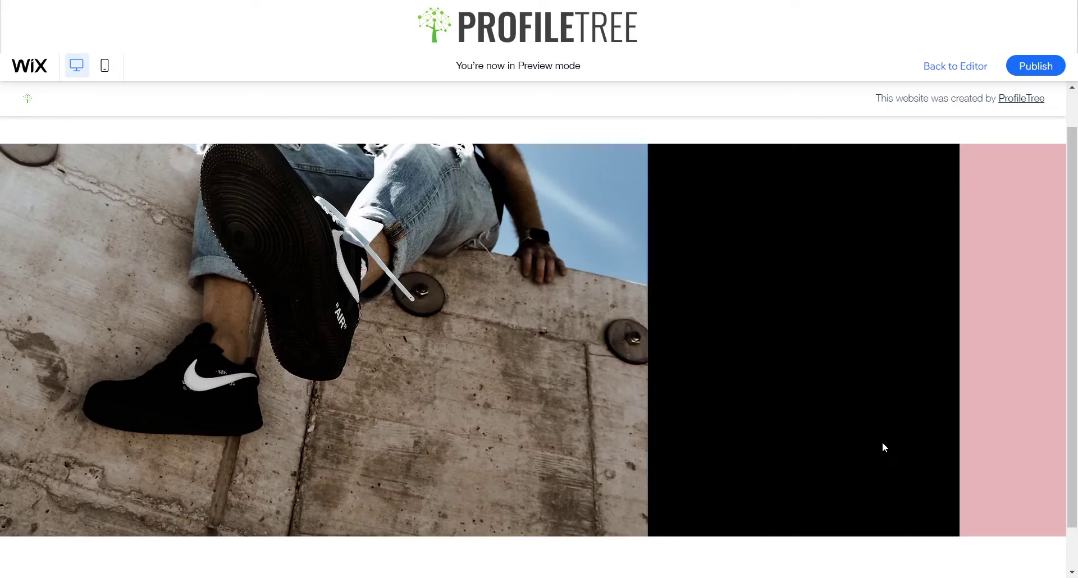
pyautogui.scroll(1, 882, 442)
pyautogui.scroll(-1, 881, 442)
pyautogui.scroll(1, 881, 442)
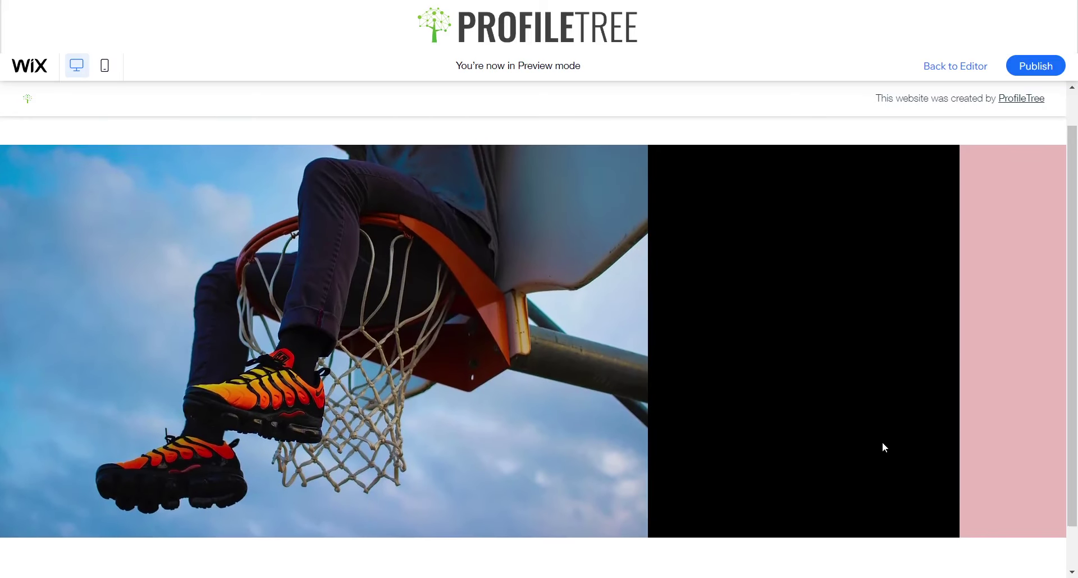
pyautogui.scroll(1, 883, 442)
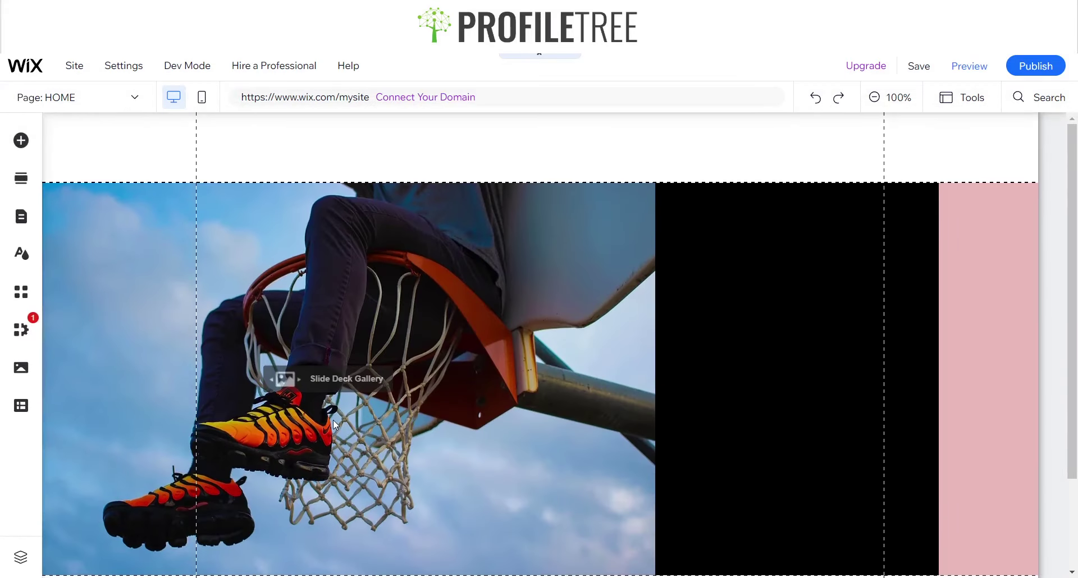
# Inspect the gallery's image organizer and its settings, then close it without changes.
pyautogui.click(332, 420)
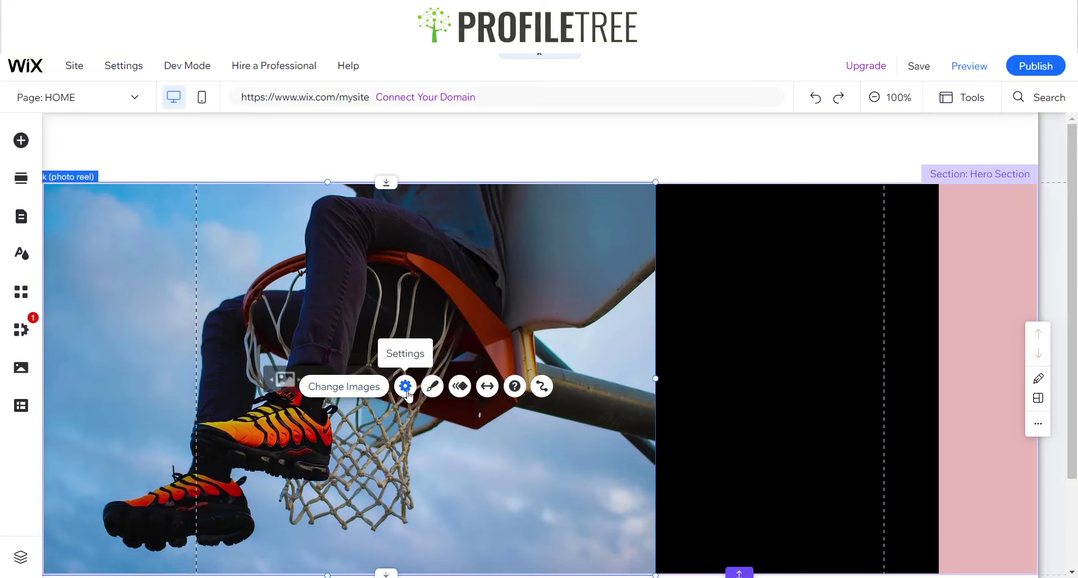
pyautogui.click(343, 387)
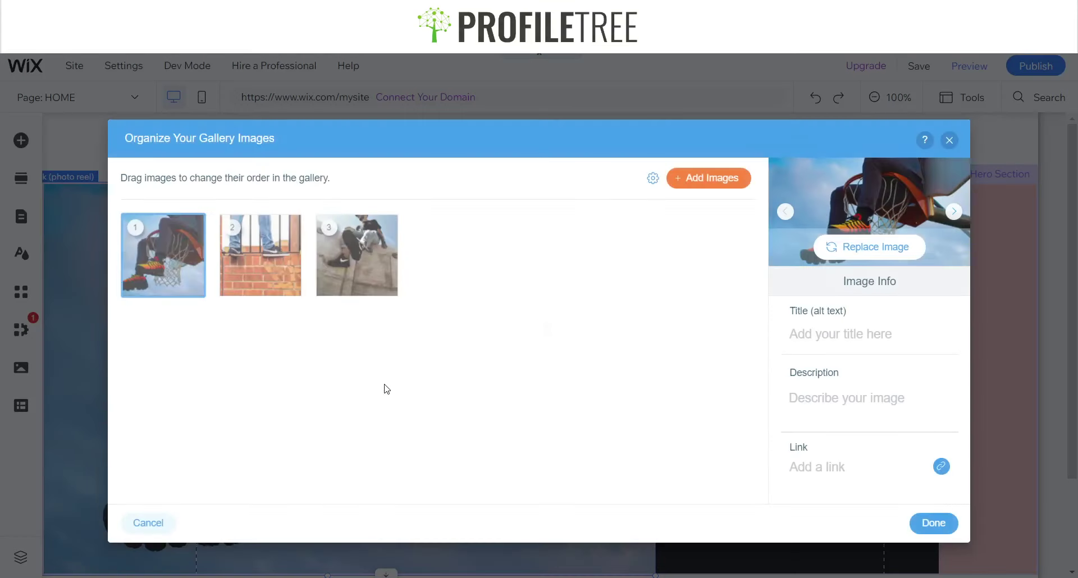
pyautogui.click(653, 180)
pyautogui.click(484, 446)
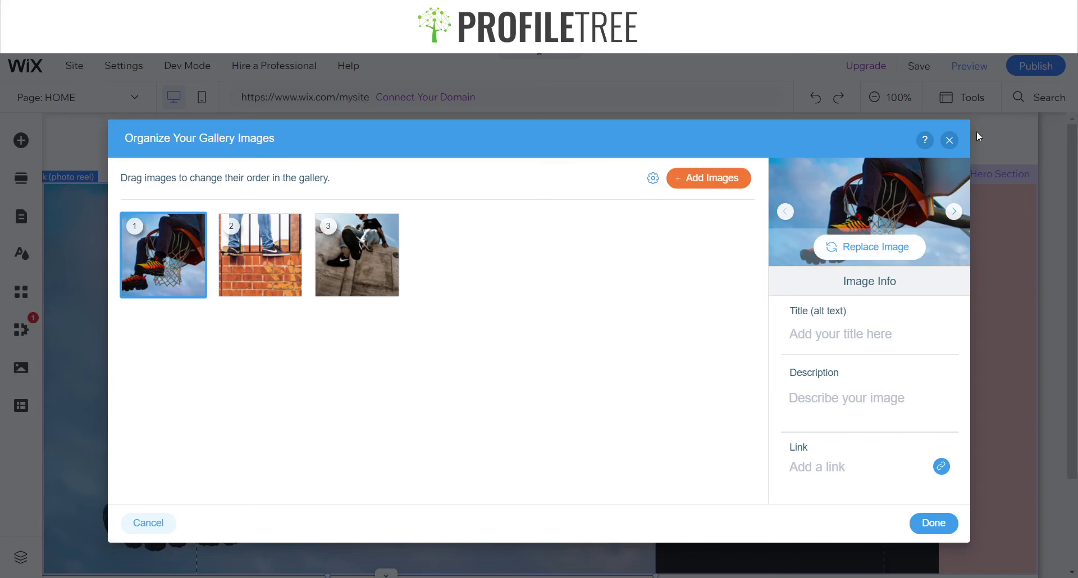
pyautogui.click(949, 139)
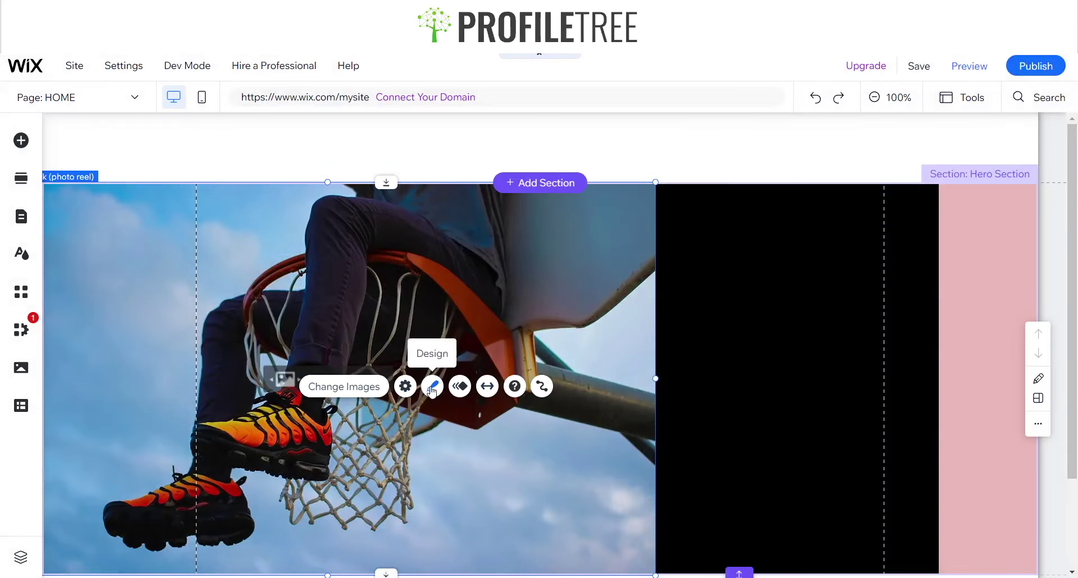
# Check the gallery's custom fill color and opacity options and the first image's title, description and link fields.
pyautogui.click(432, 388)
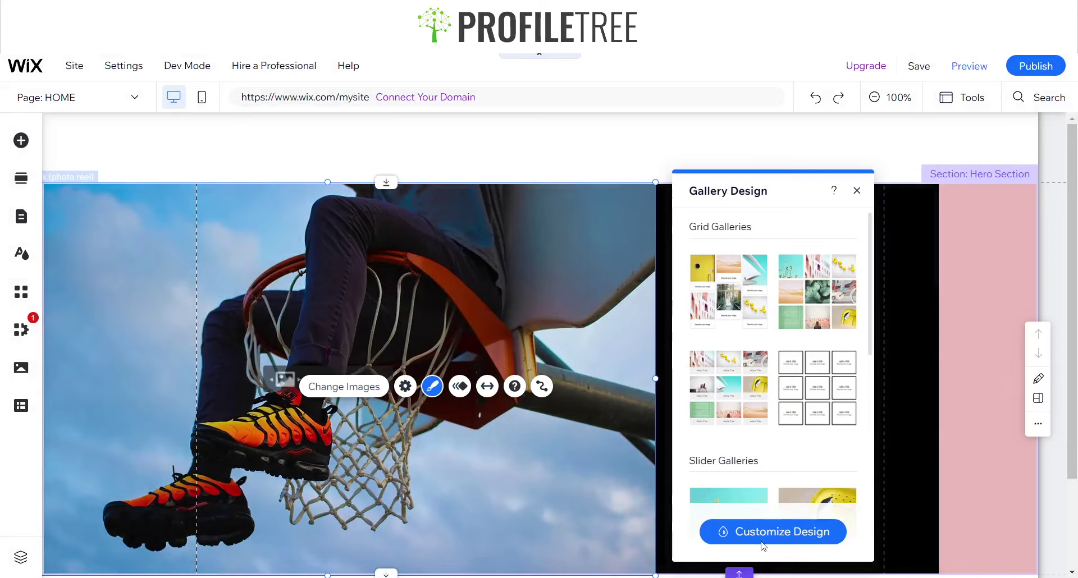
pyautogui.click(747, 530)
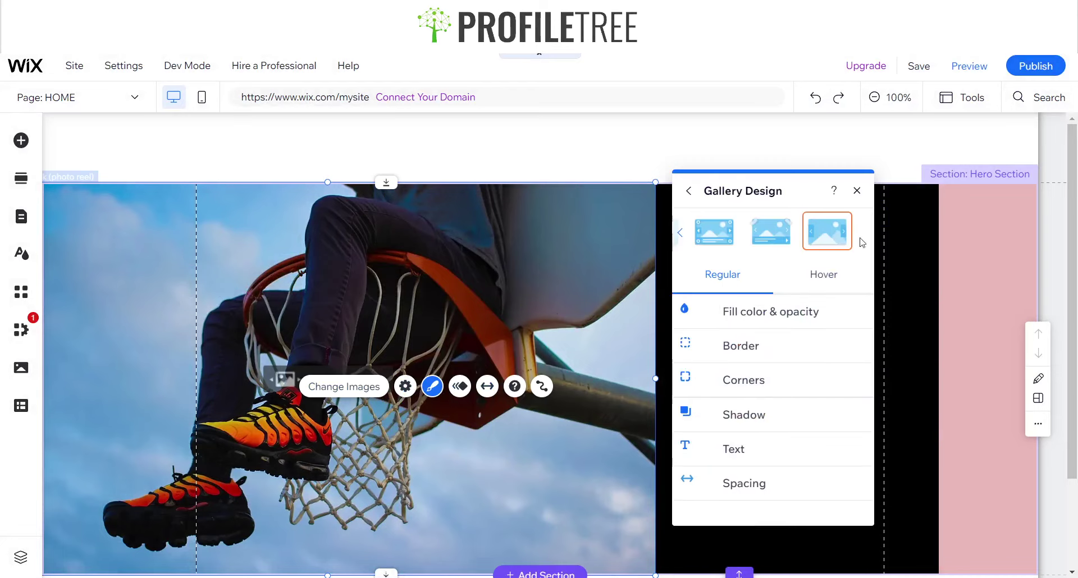
pyautogui.click(774, 323)
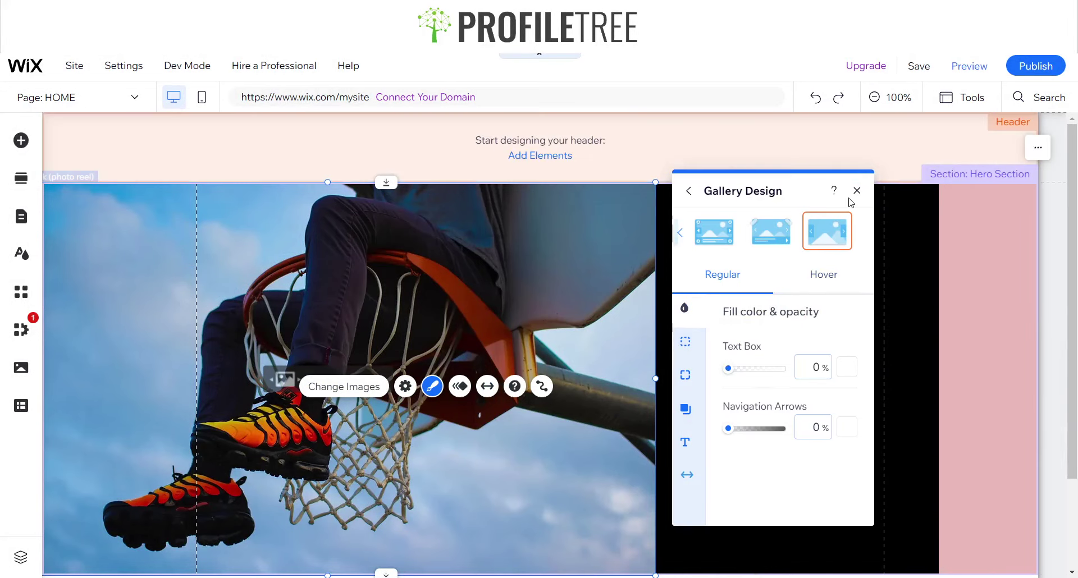
pyautogui.click(372, 393)
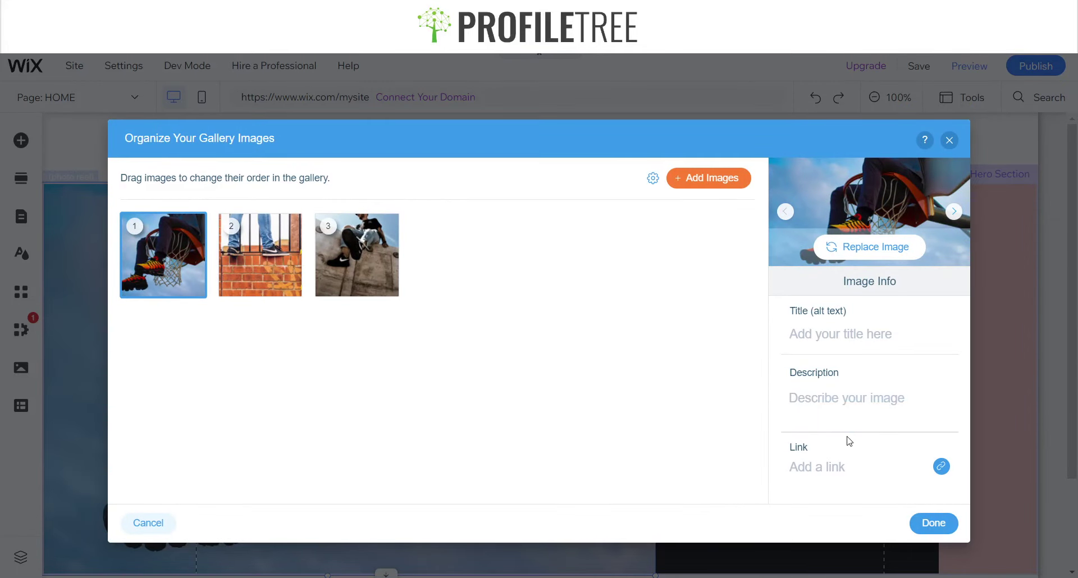
pyautogui.click(949, 139)
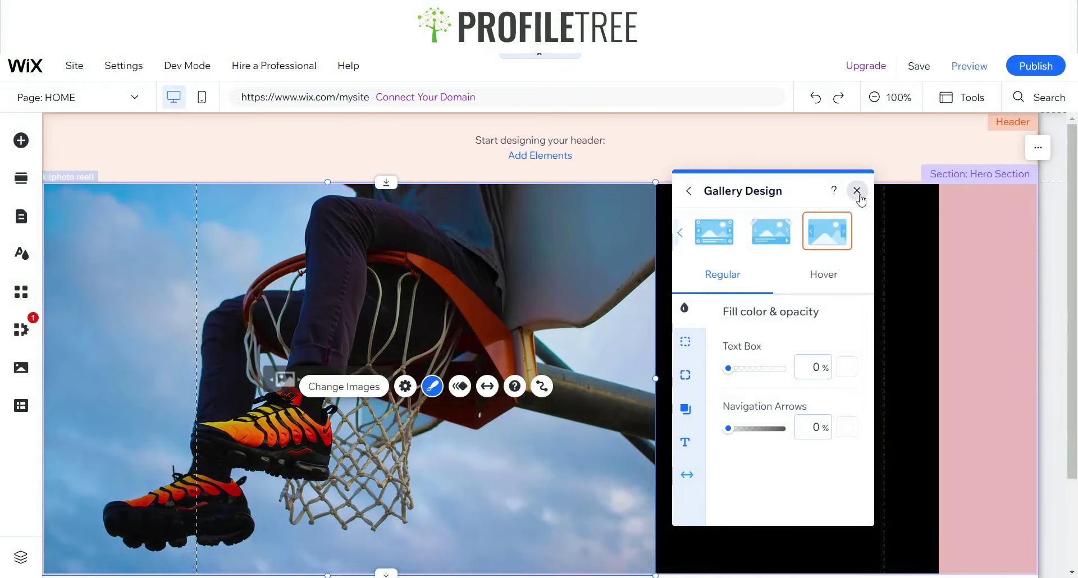
pyautogui.click(856, 190)
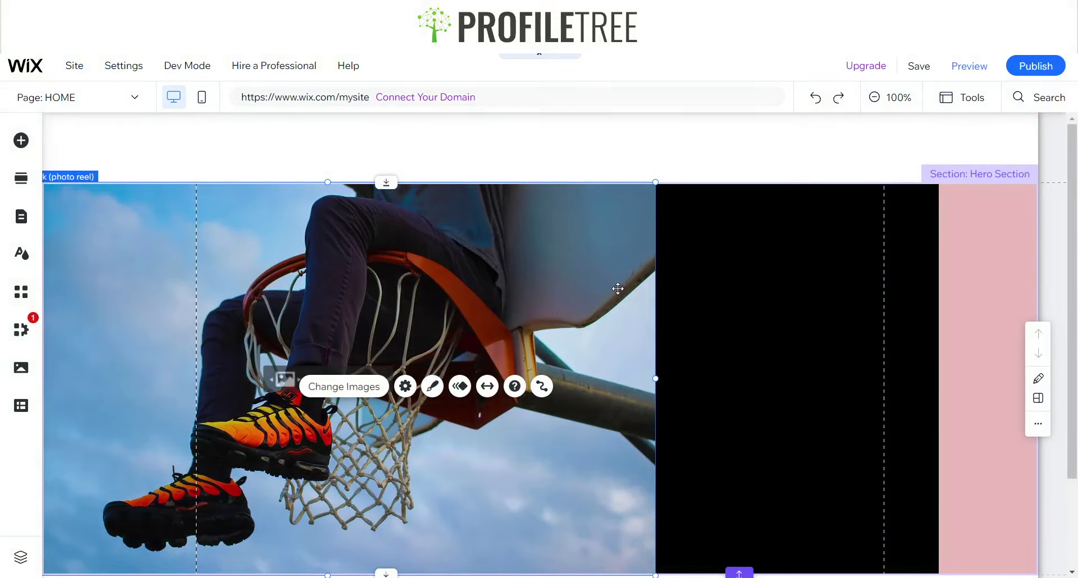
# Create a second copy of the slide deck gallery and place it over the black column.
pyautogui.click(617, 289)
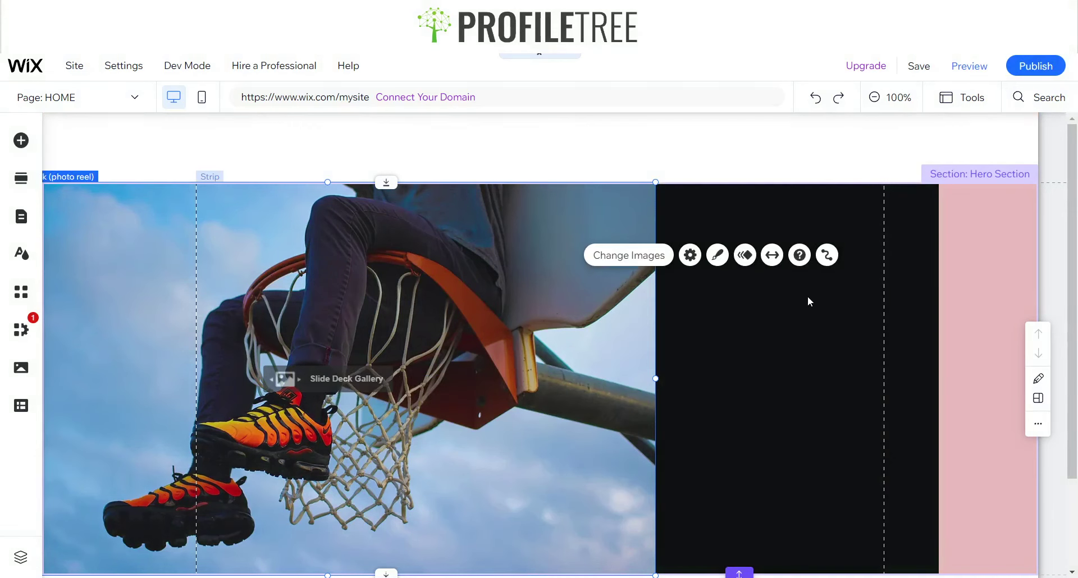
pyautogui.click(808, 296)
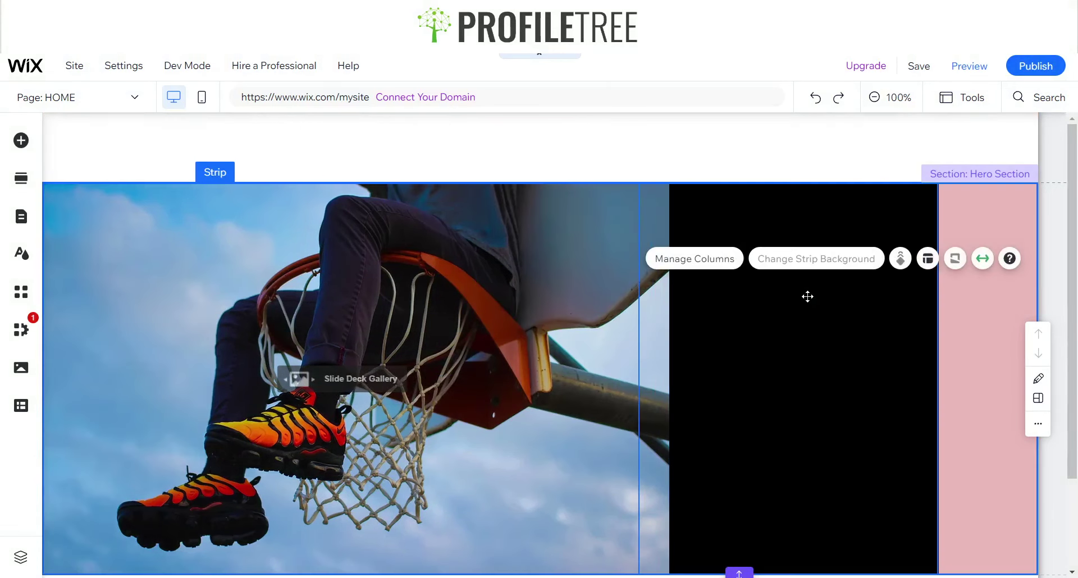
pyautogui.moveTo(502, 340); pyautogui.dragTo(826, 344)
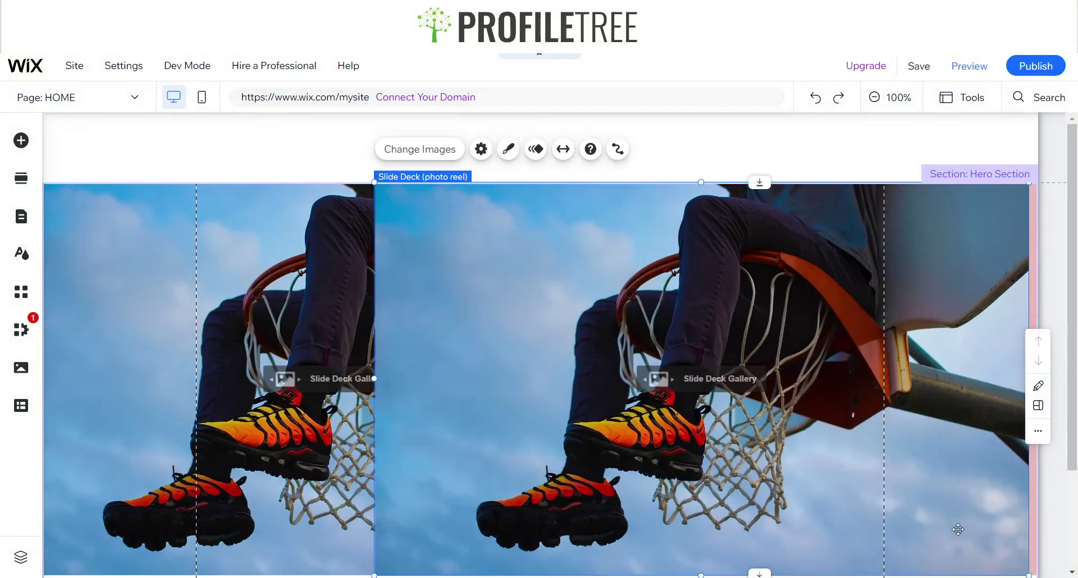
# Shrink the copied gallery to a near-square and move it across the boundary between the large photo and the black column.
pyautogui.scroll(-1, 954, 505)
pyautogui.moveTo(1029, 527); pyautogui.dragTo(558, 319)
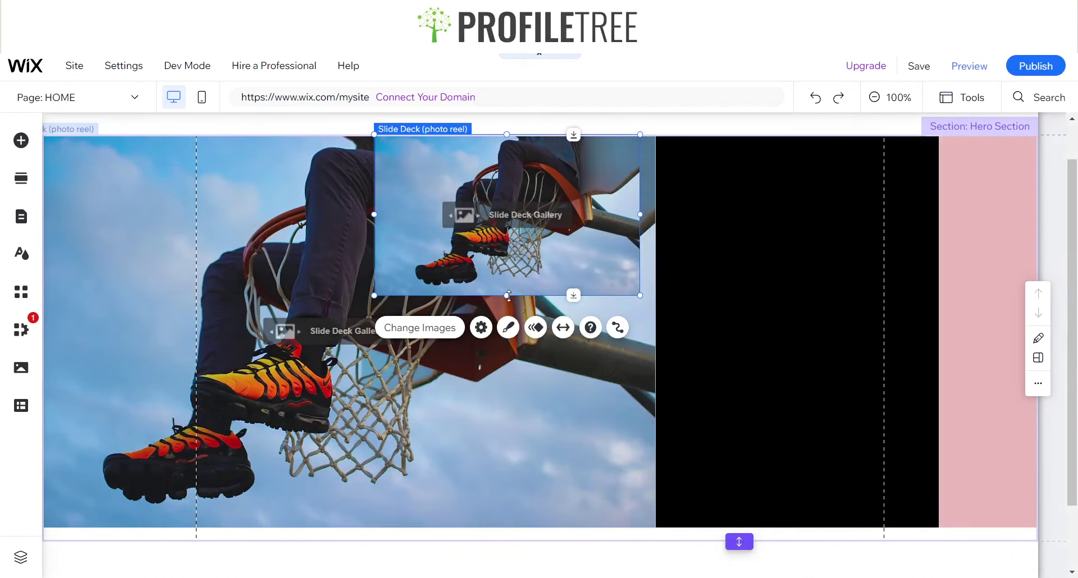
pyautogui.moveTo(506, 295); pyautogui.dragTo(493, 433)
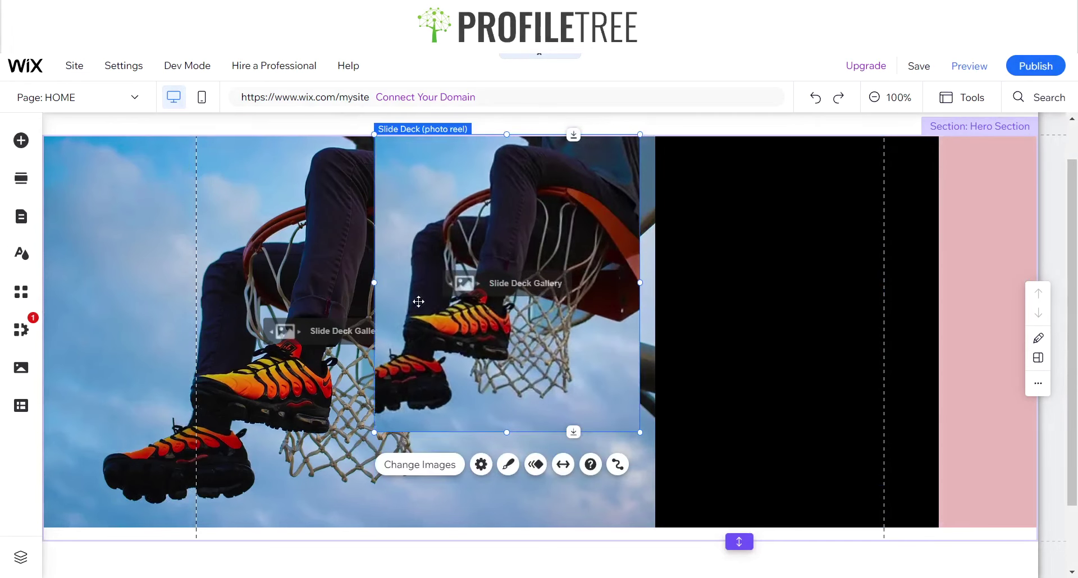
pyautogui.moveTo(417, 288); pyautogui.dragTo(556, 287)
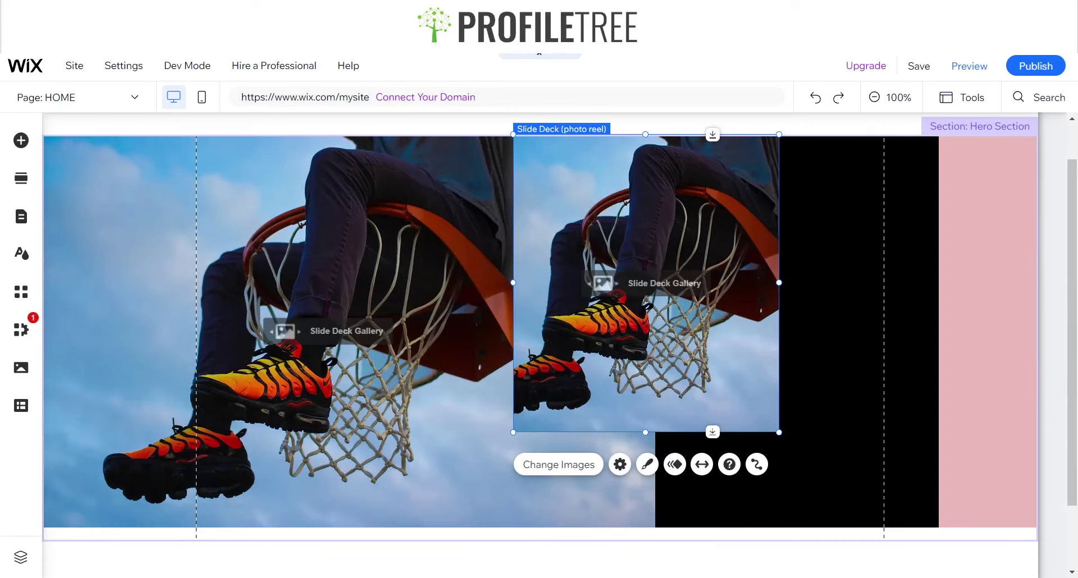
# Replace the large gallery with the "View our latest Blog" slideshow and preview the hero section.
pyautogui.click(281, 449)
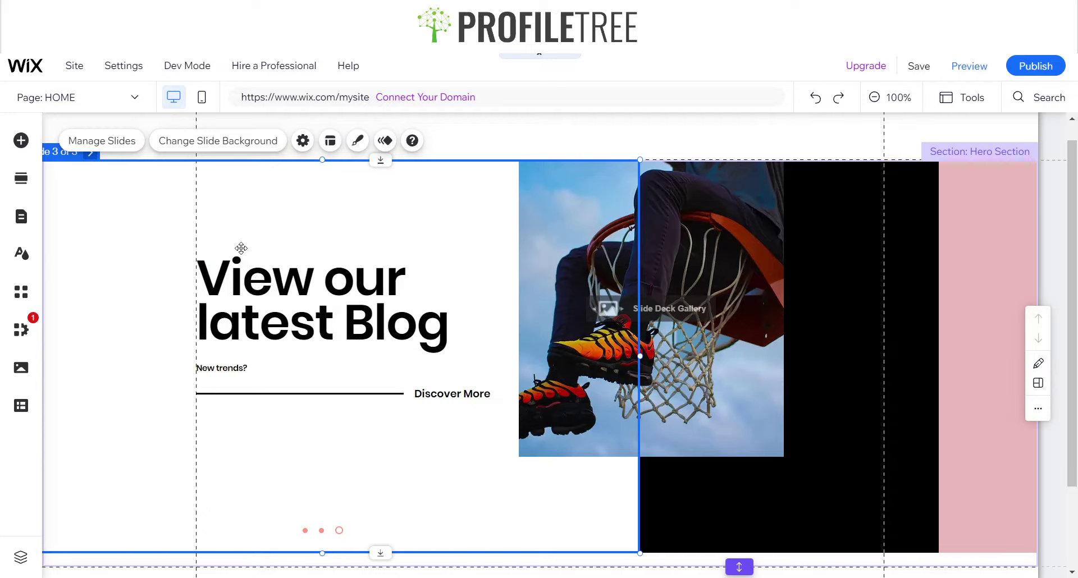
pyautogui.click(966, 68)
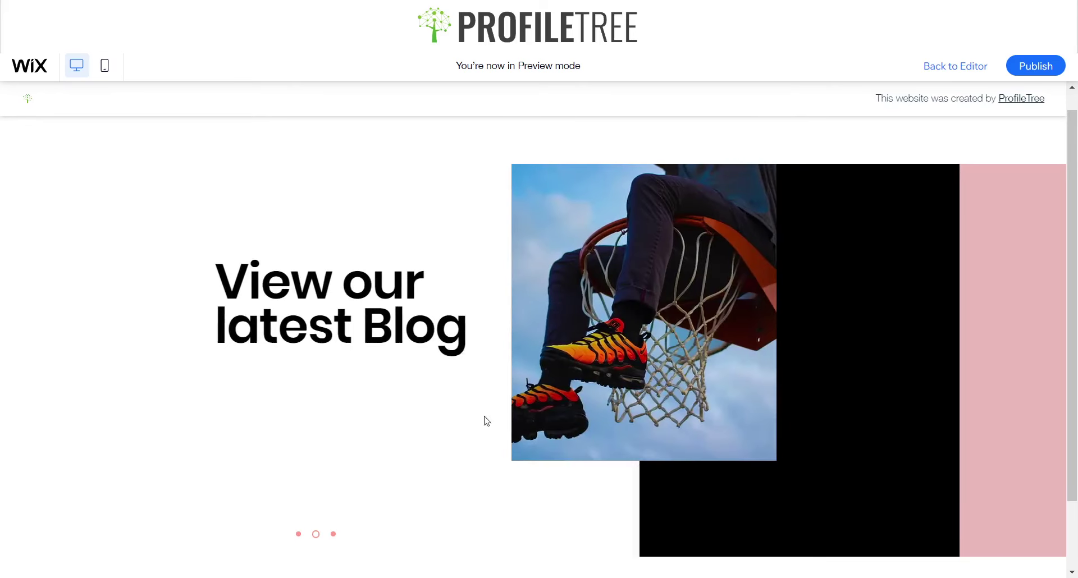
pyautogui.click(979, 64)
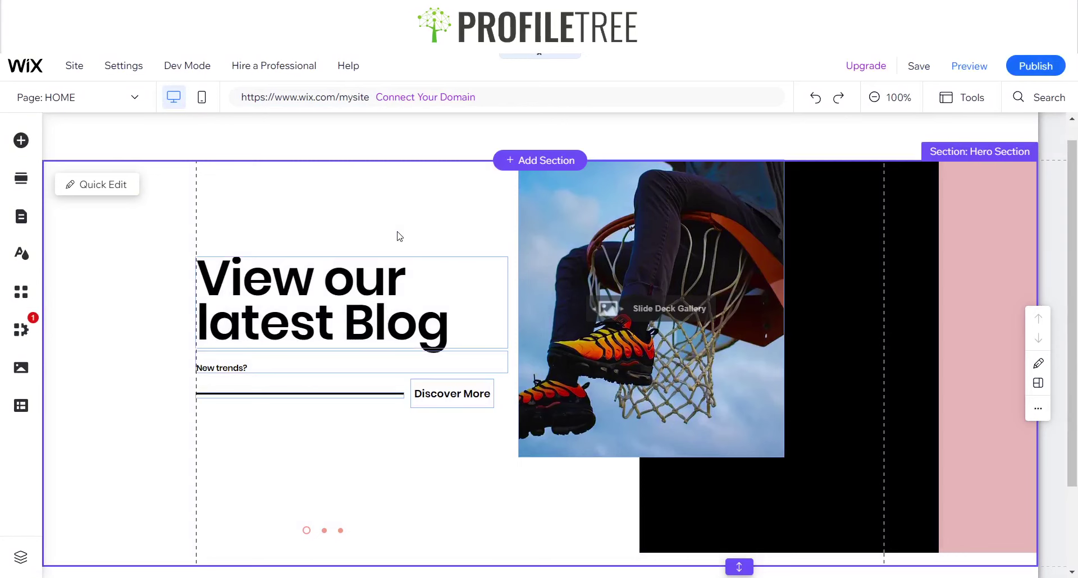
# Check the autoplay and time-between-slides settings of the "View our latest Blog" slideshow.
pyautogui.click(399, 236)
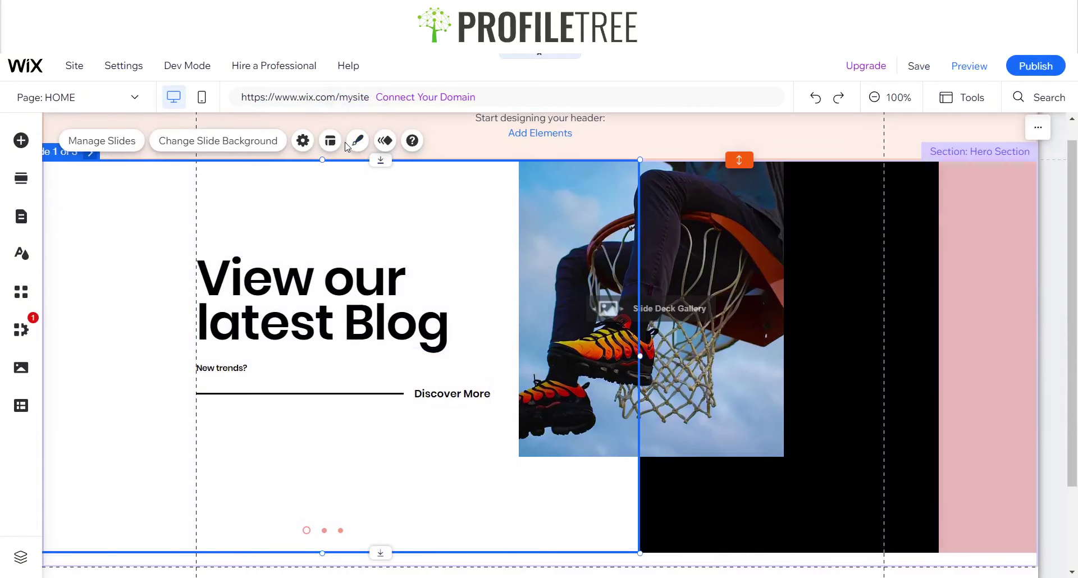
pyautogui.click(303, 143)
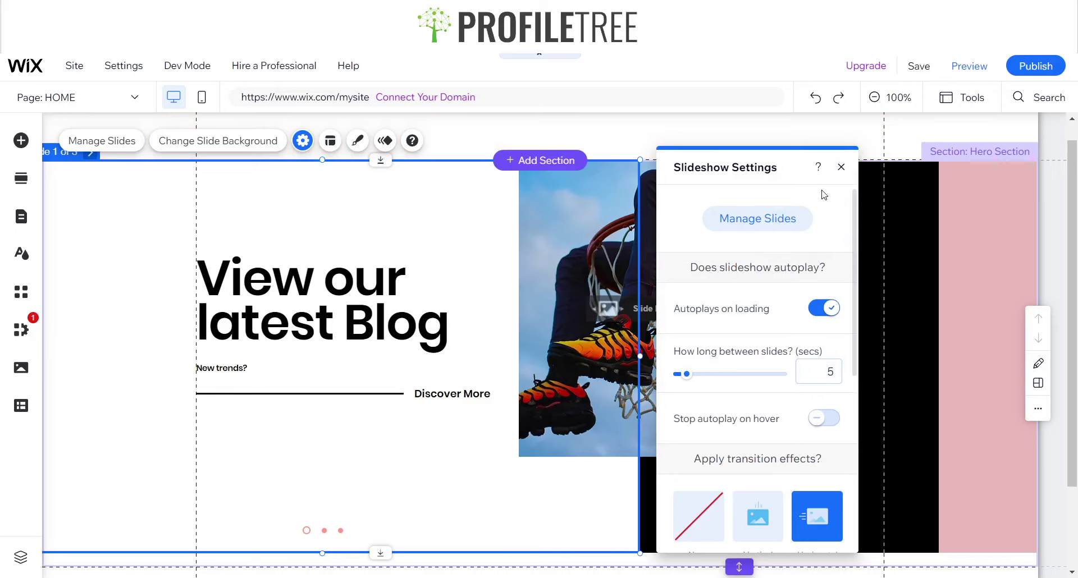
pyautogui.click(841, 167)
# Set the slide deck gallery's time between images to 5 seconds and preview its timing against the text slideshow.
pyautogui.click(710, 269)
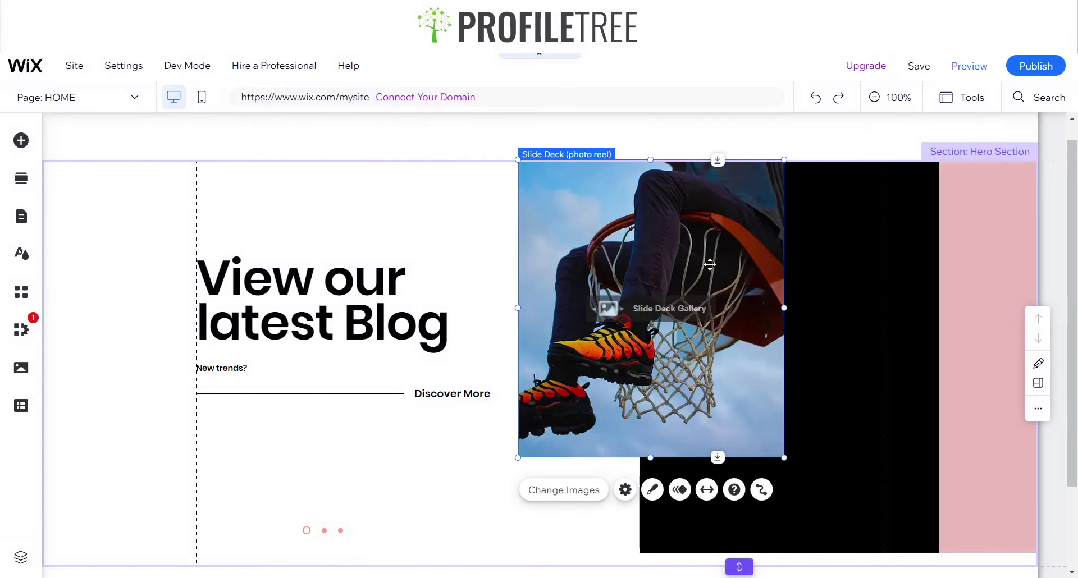
pyautogui.click(625, 490)
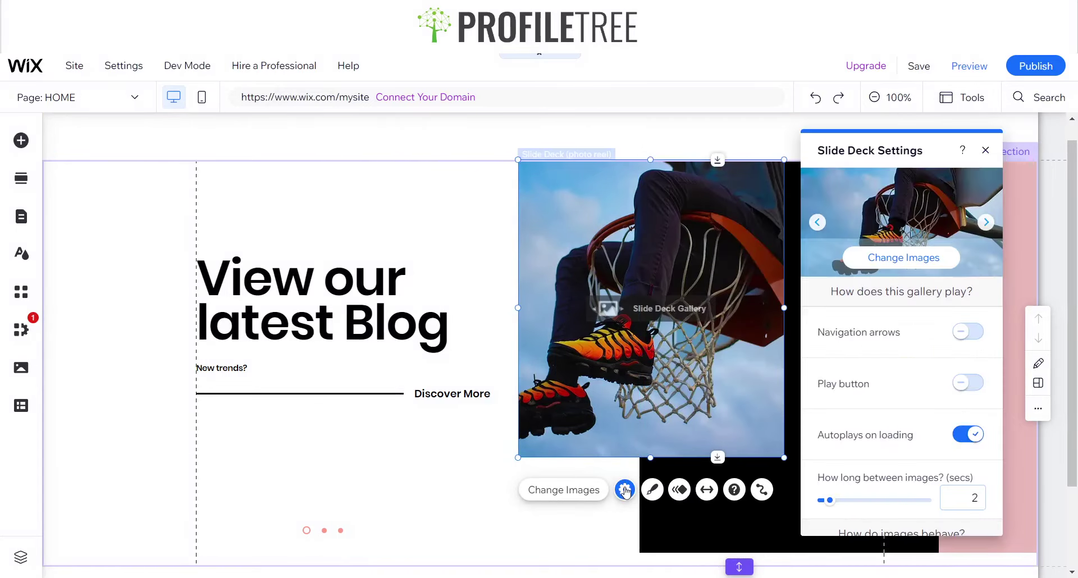
pyautogui.click(962, 496)
pyautogui.write('5')
pyautogui.click(985, 150)
pyautogui.click(963, 69)
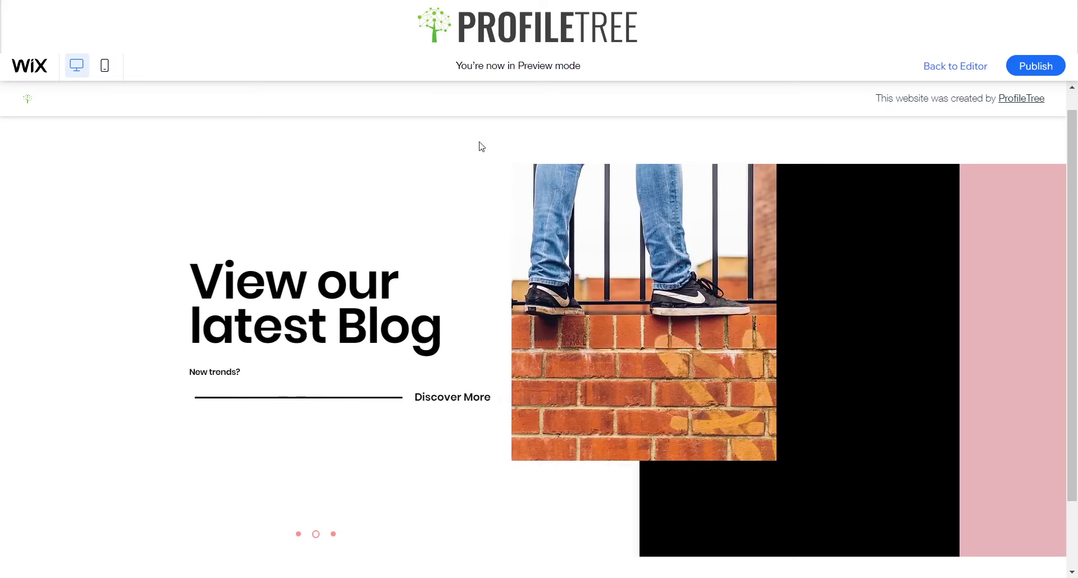
pyautogui.click(940, 64)
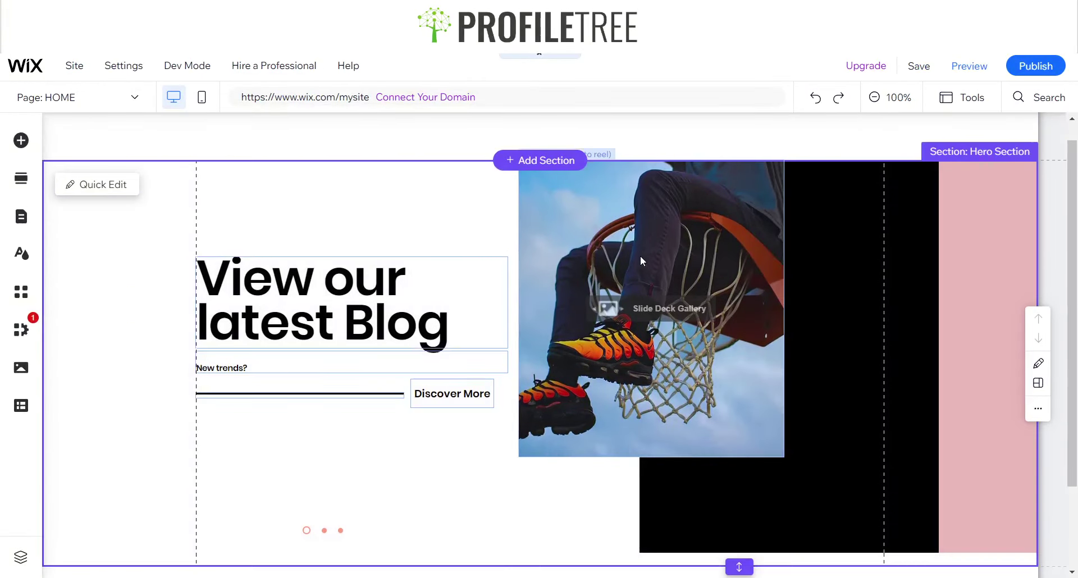
# Set the slide deck gallery's time between images to 3 seconds and preview the hero section.
pyautogui.click(640, 255)
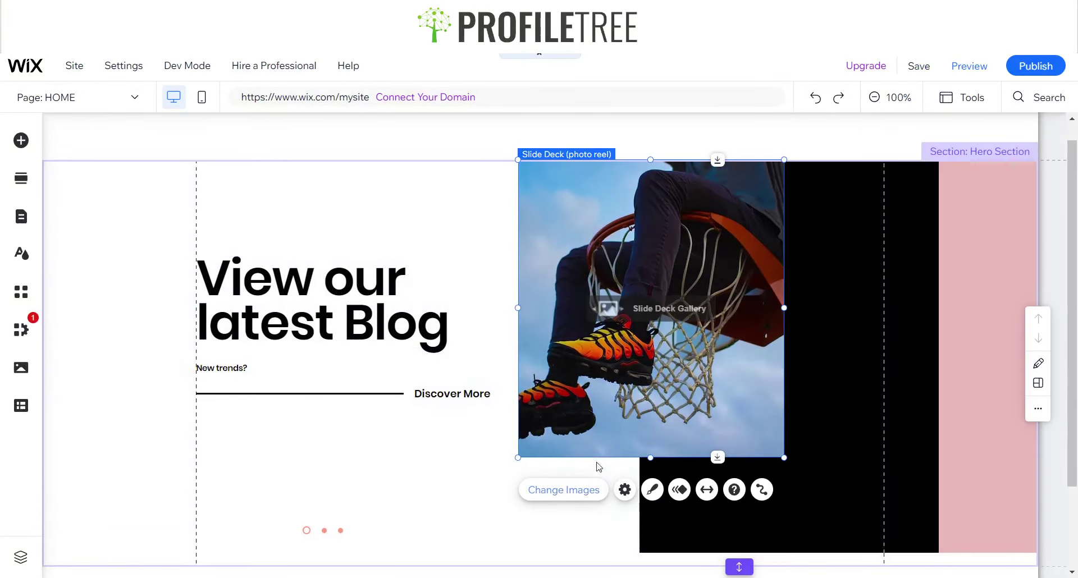
pyautogui.click(624, 491)
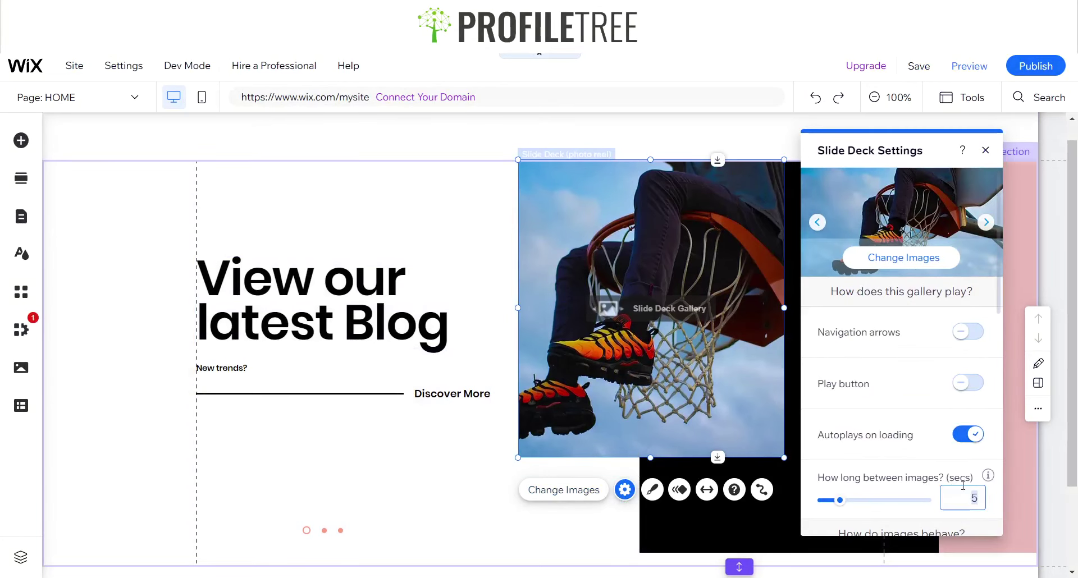
pyautogui.click(963, 67)
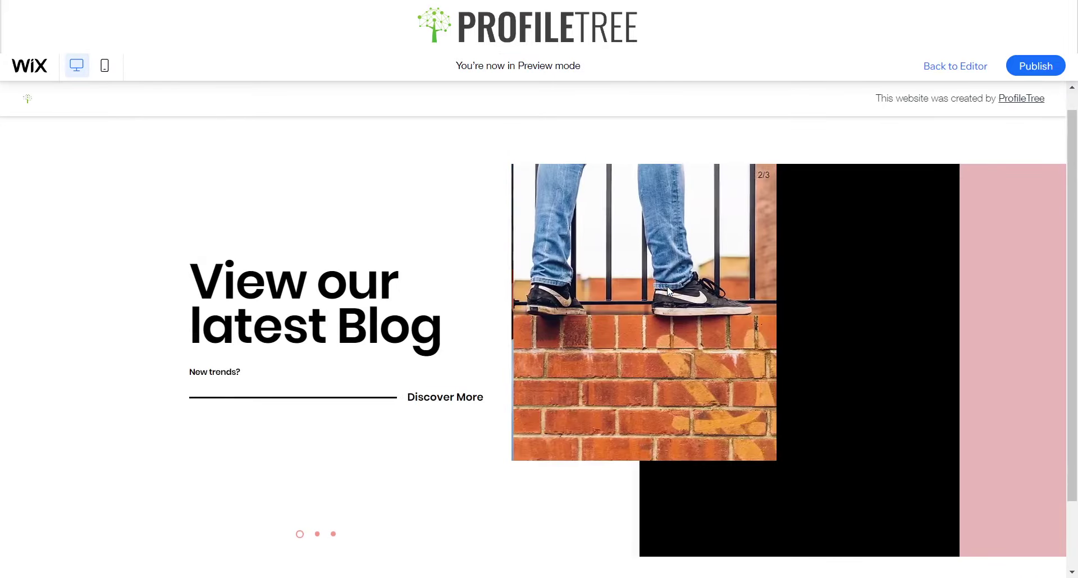
pyautogui.click(952, 66)
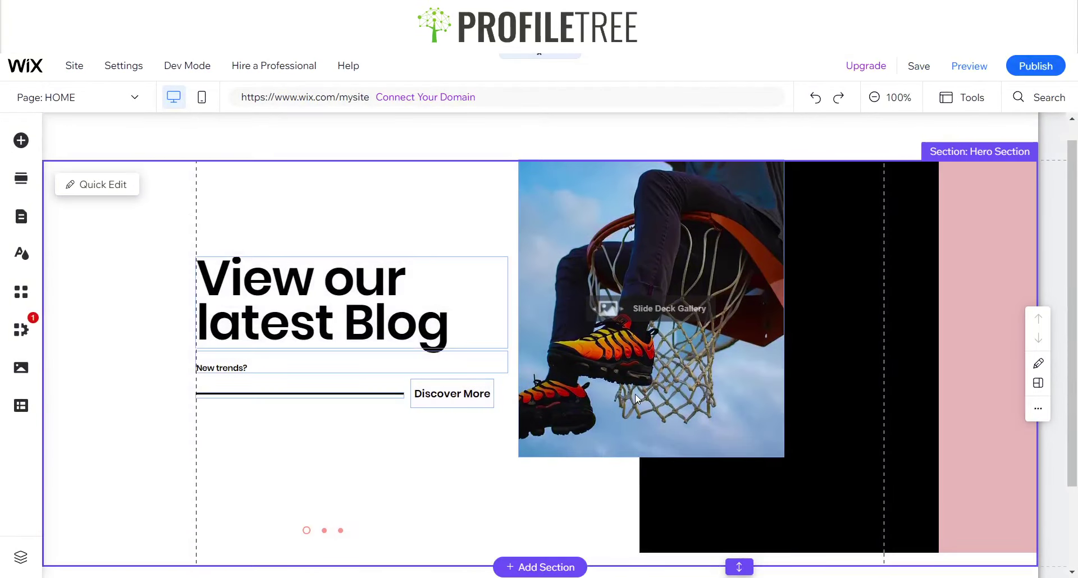
# Set the slide deck gallery's time between images to 4 seconds and close its settings.
pyautogui.click(635, 394)
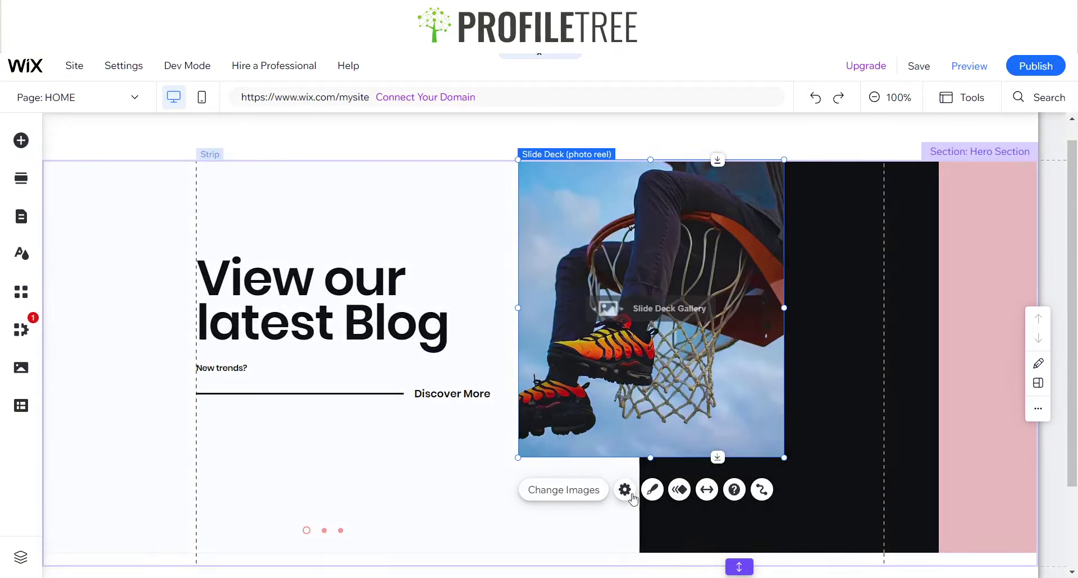
pyautogui.click(623, 491)
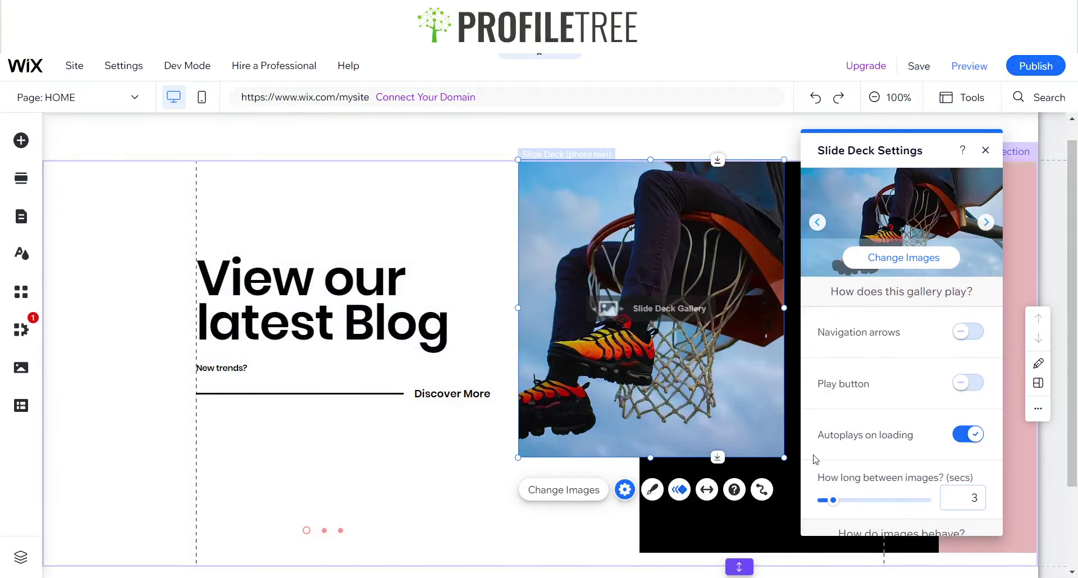
pyautogui.click(964, 497)
pyautogui.write('4')
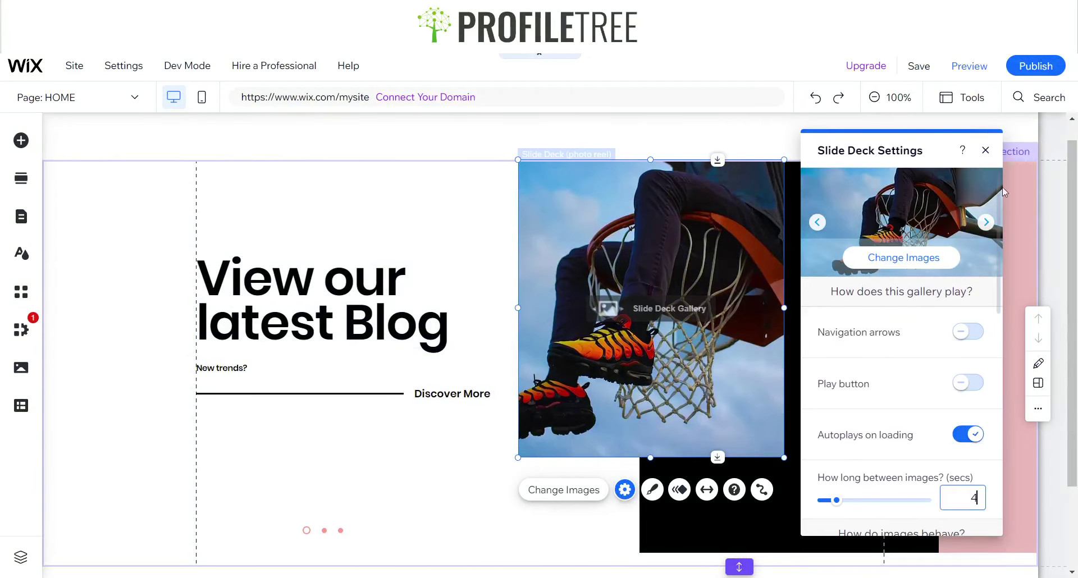
pyautogui.click(985, 151)
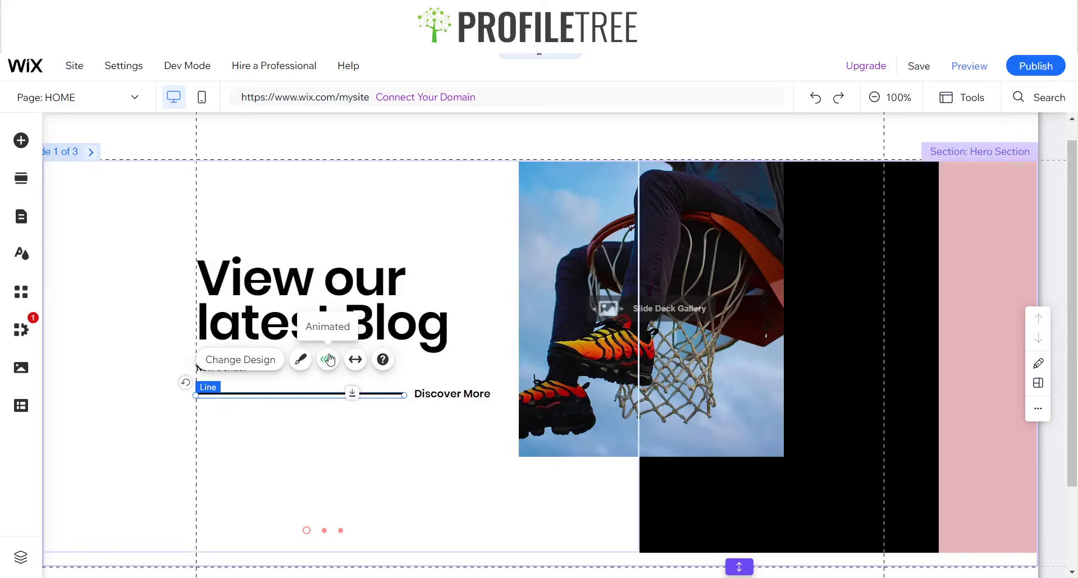
# Check the fly-in animation settings of the line beside Discover More, and preview the hero section's motion.
pyautogui.click(330, 359)
pyautogui.click(517, 520)
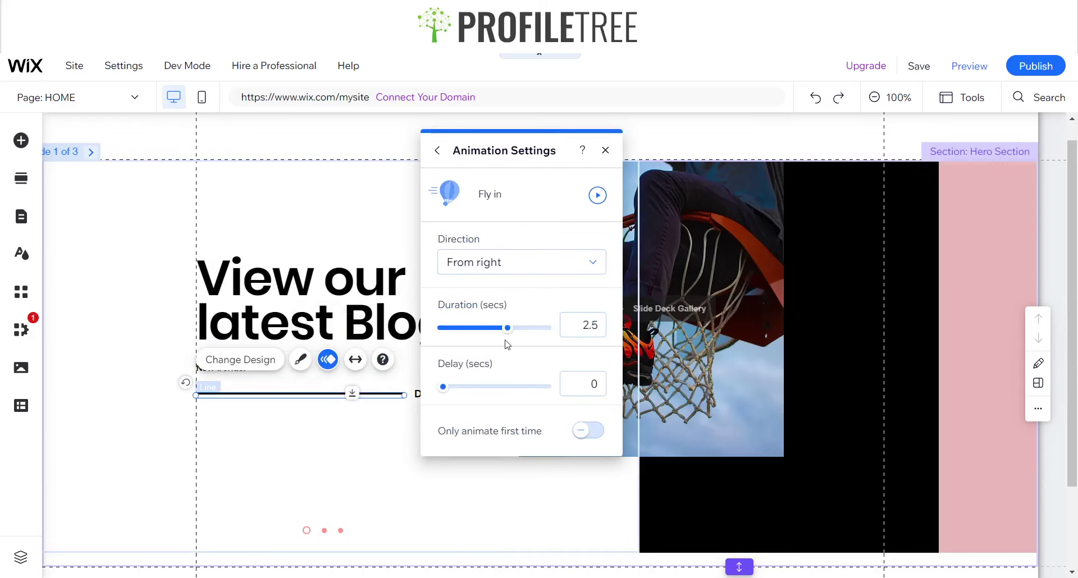
pyautogui.click(611, 151)
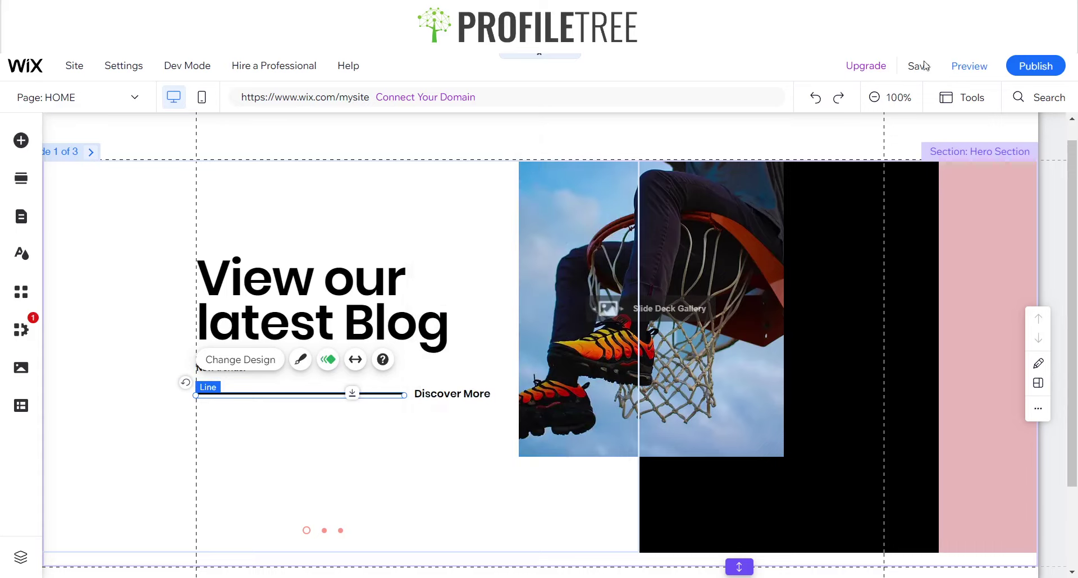
pyautogui.click(965, 74)
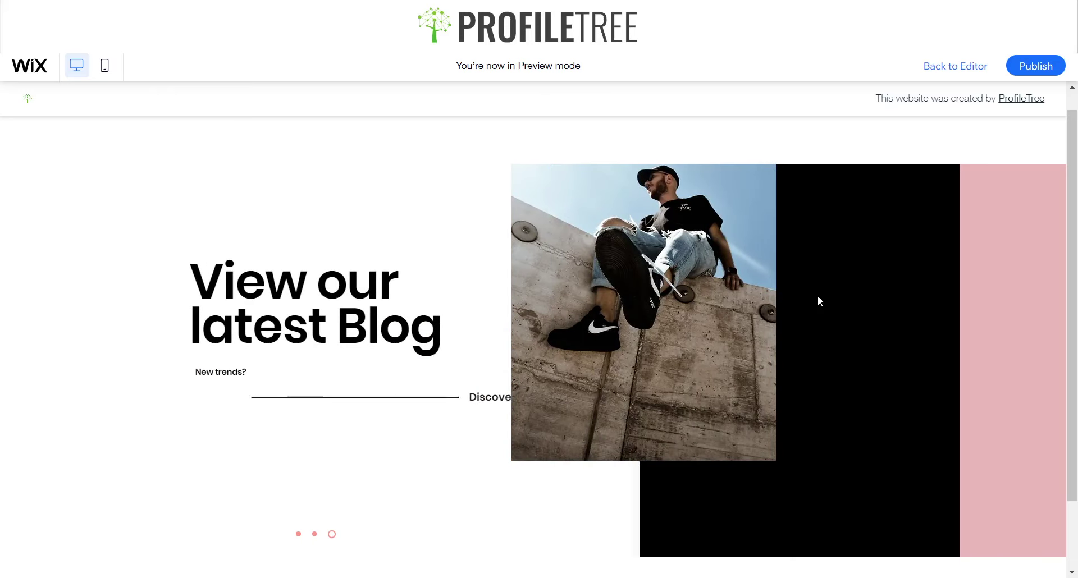
pyautogui.click(953, 66)
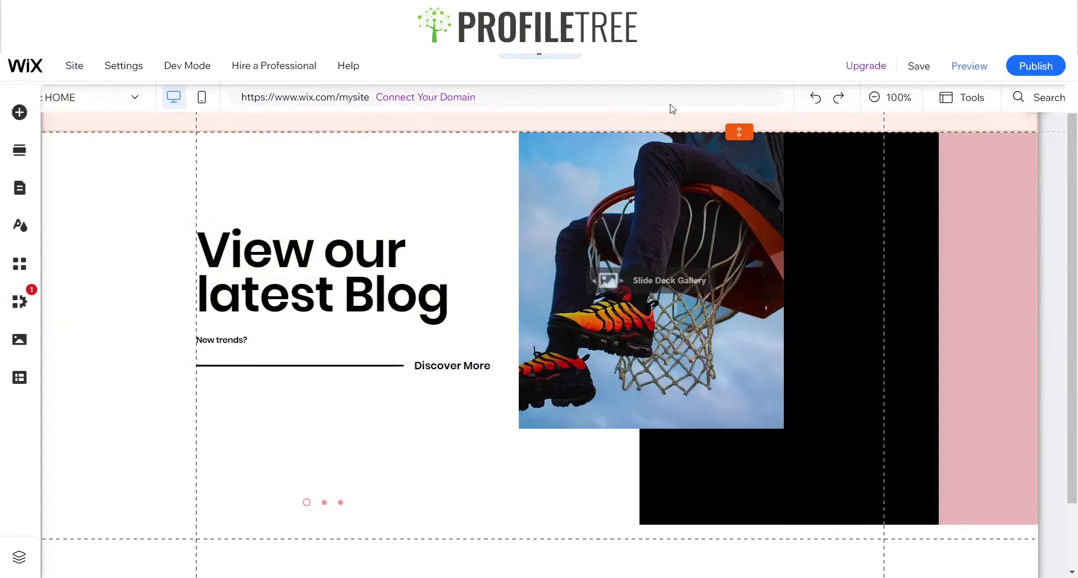
# Add the About section template with the "Hello" heading and portrait photo below the hero section.
pyautogui.click(665, 150)
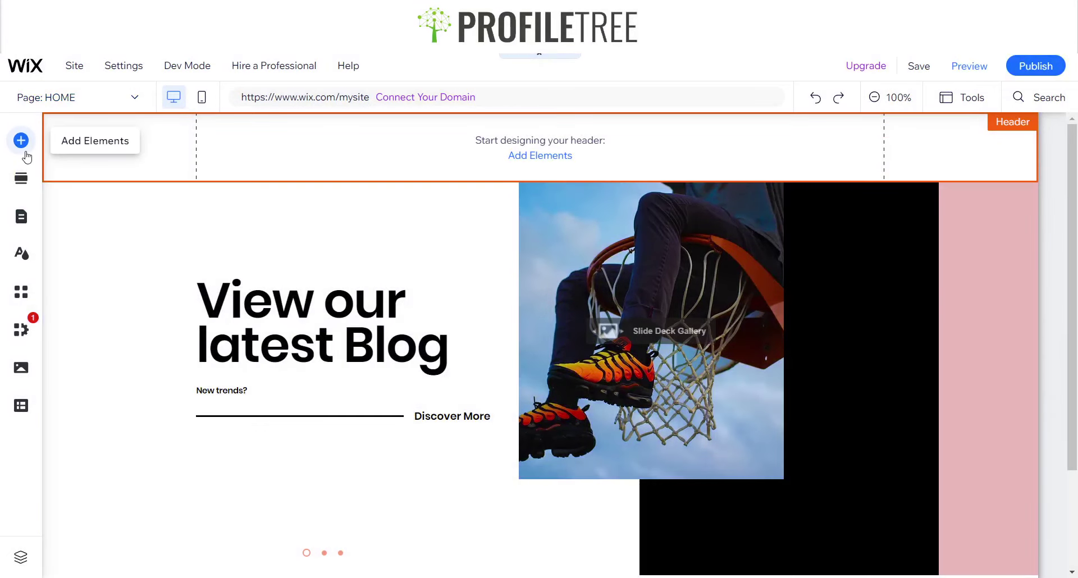
pyautogui.scroll(-2, 482, 437)
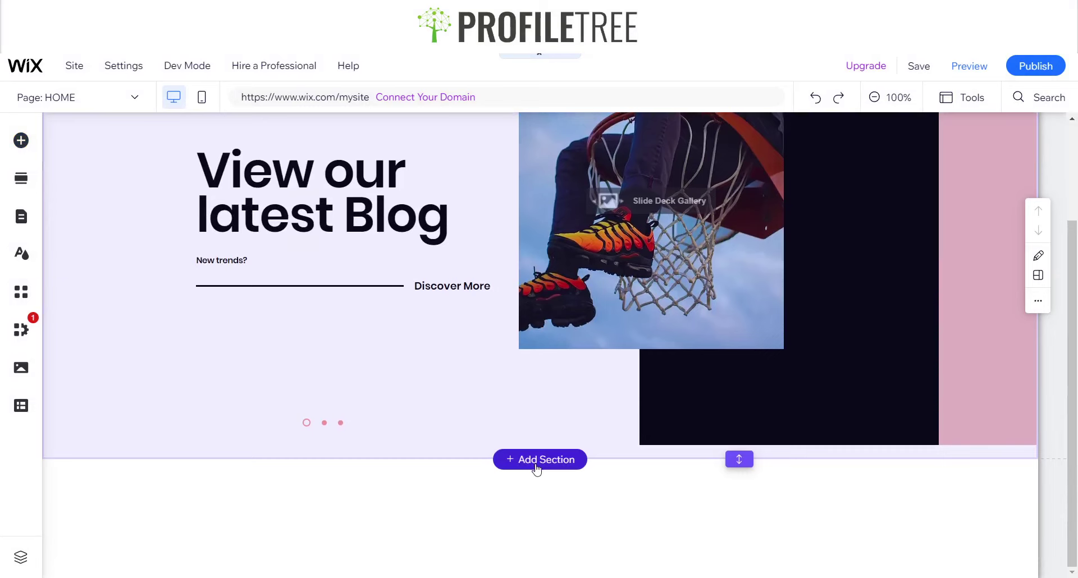
pyautogui.click(537, 469)
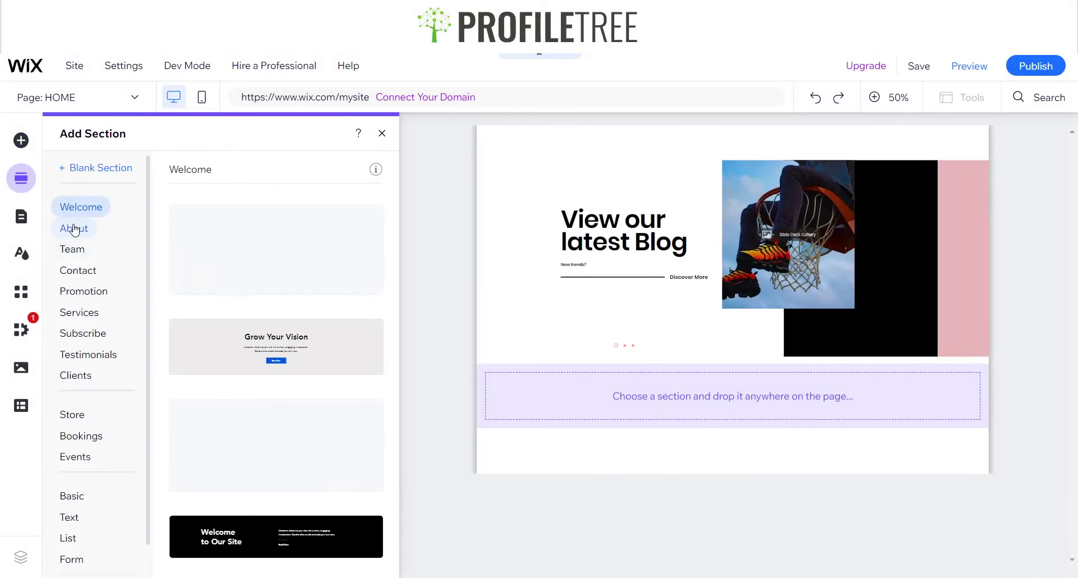
pyautogui.click(74, 229)
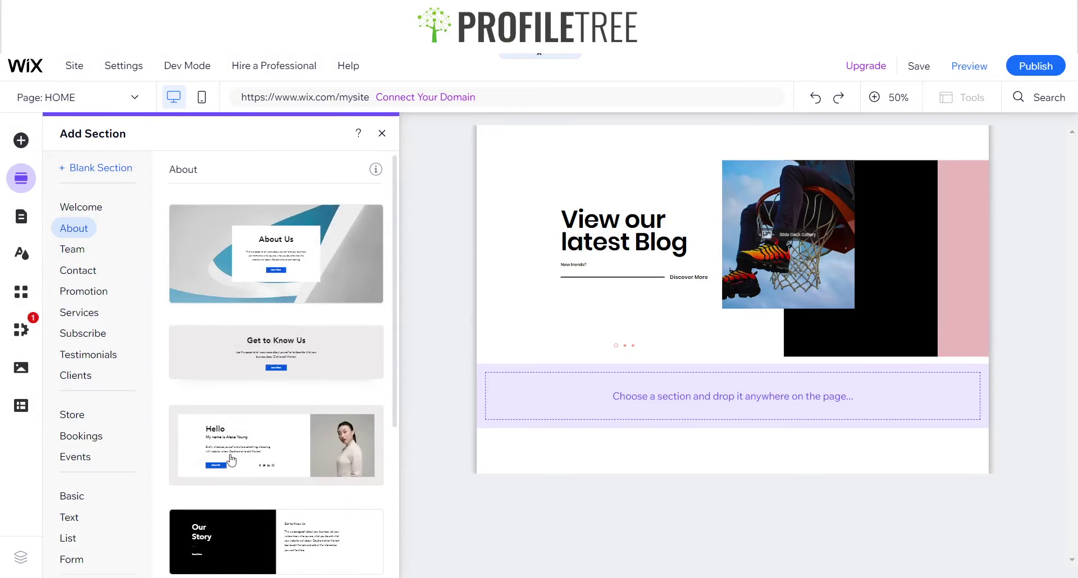
pyautogui.click(262, 441)
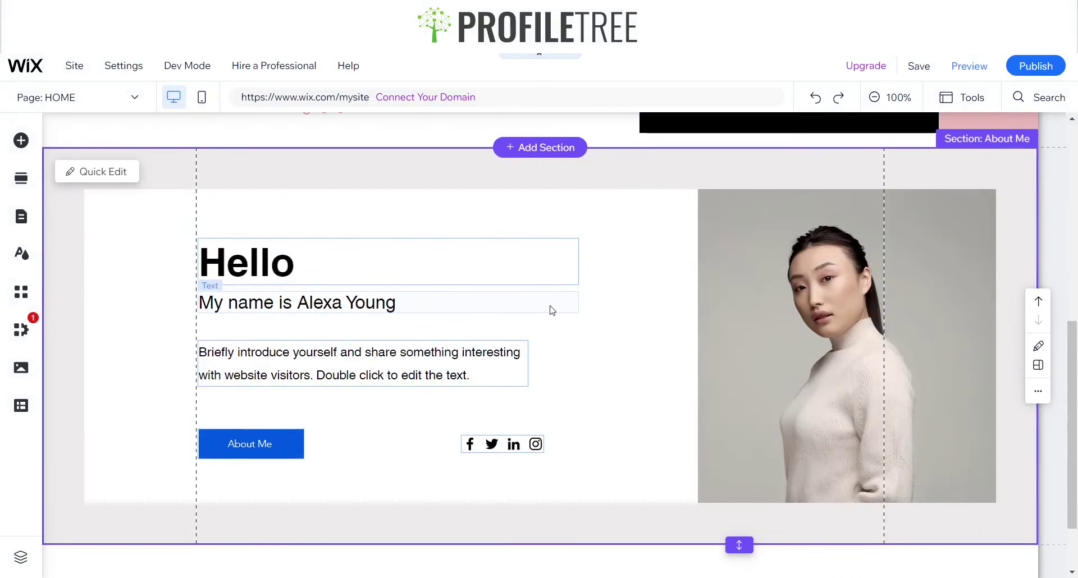
# Change the About Me section's strip background color to white (#FFFFFF).
pyautogui.click(511, 176)
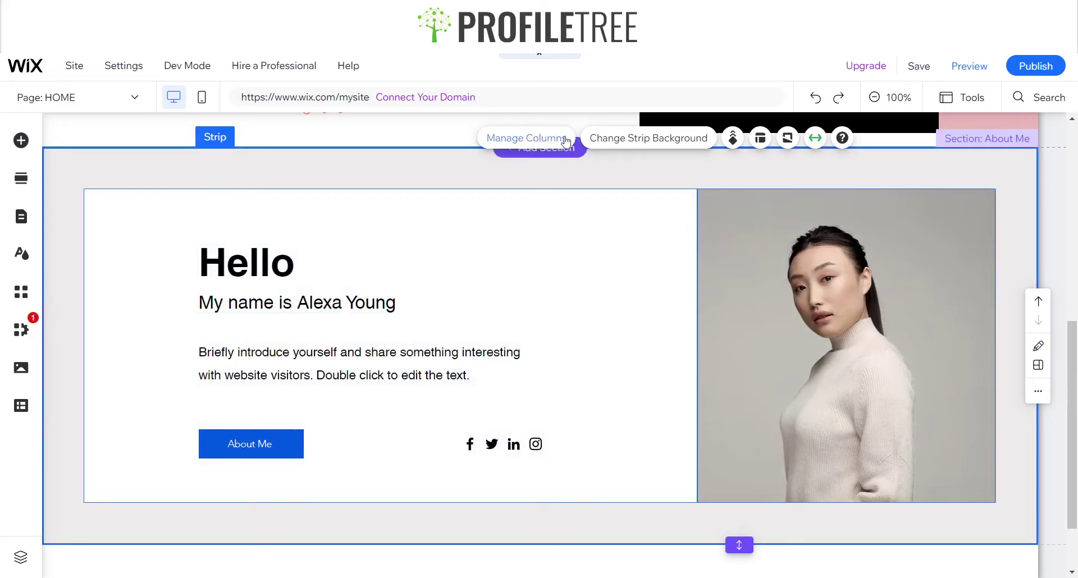
pyautogui.click(621, 145)
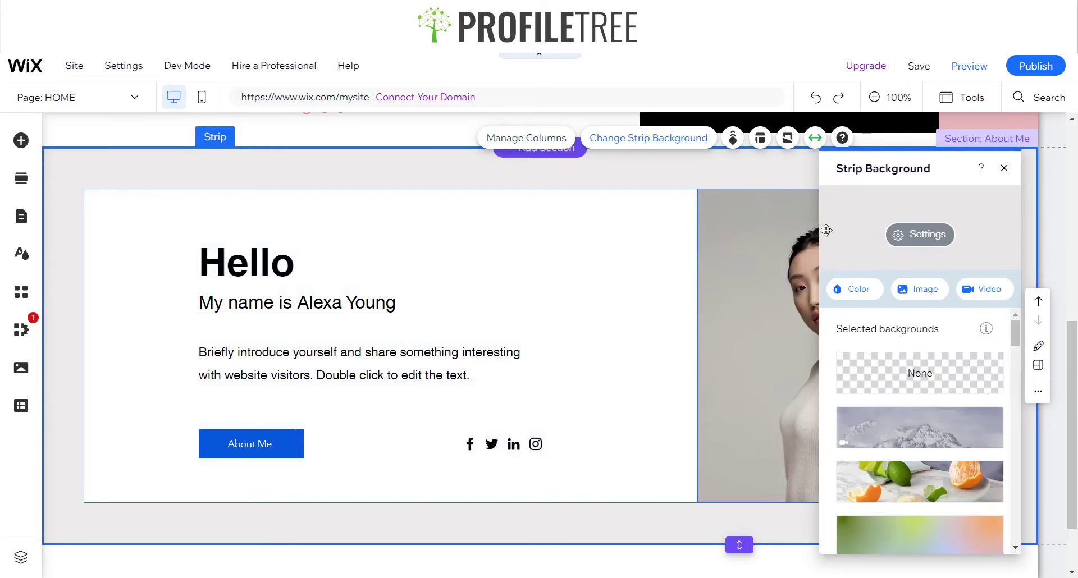
pyautogui.click(856, 292)
pyautogui.click(874, 389)
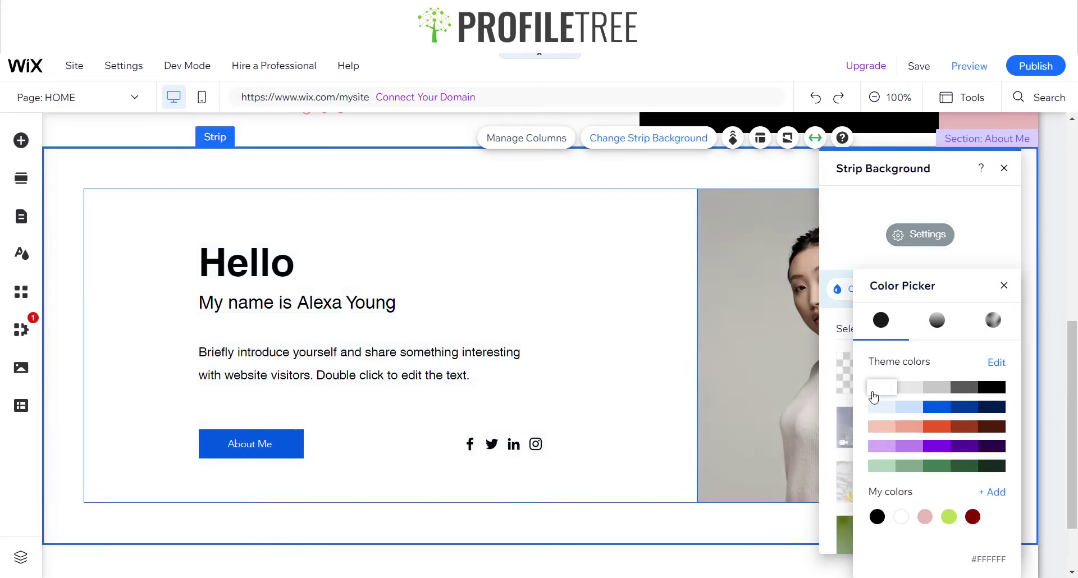
# Close the color picker and the strip background settings of the About Me section.
pyautogui.click(1004, 284)
pyautogui.click(1005, 169)
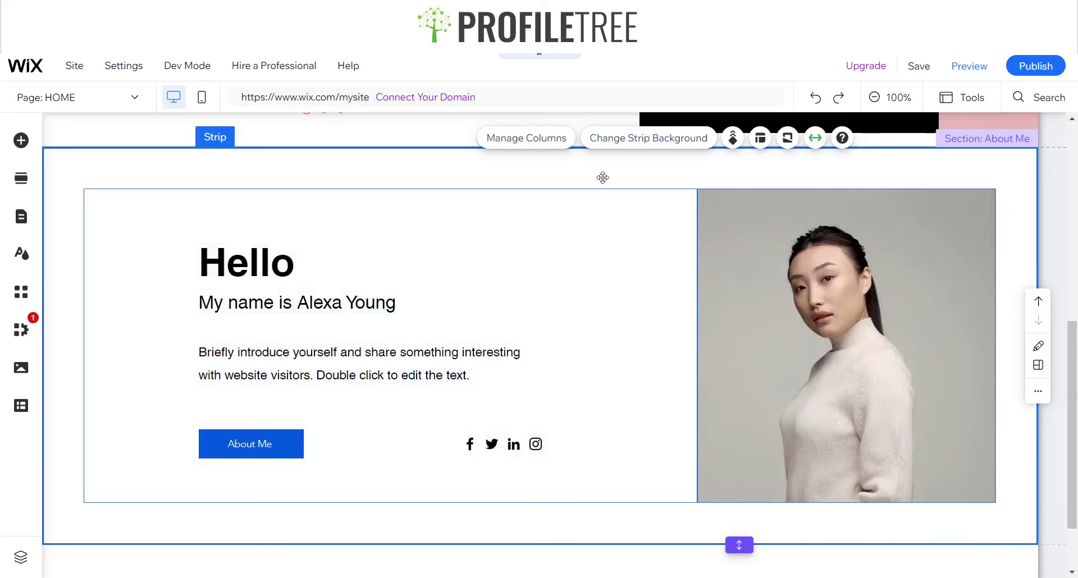
pyautogui.click(559, 287)
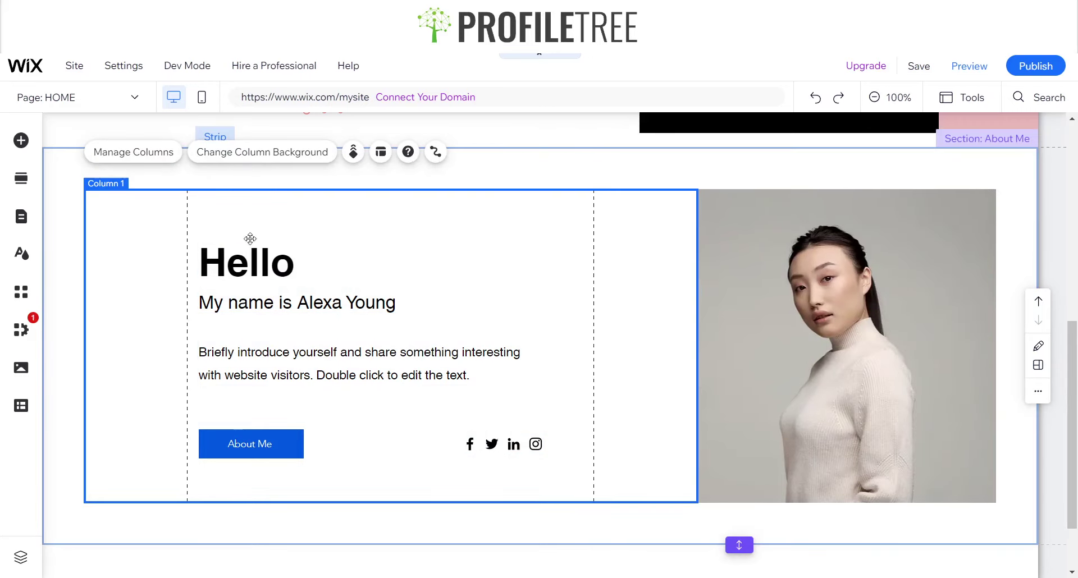
# Replace the blue About Me button with a copy of the hero's Discover More button, left-aligned with the introduction text.
pyautogui.click(270, 441)
pyautogui.scroll(4, 427, 281)
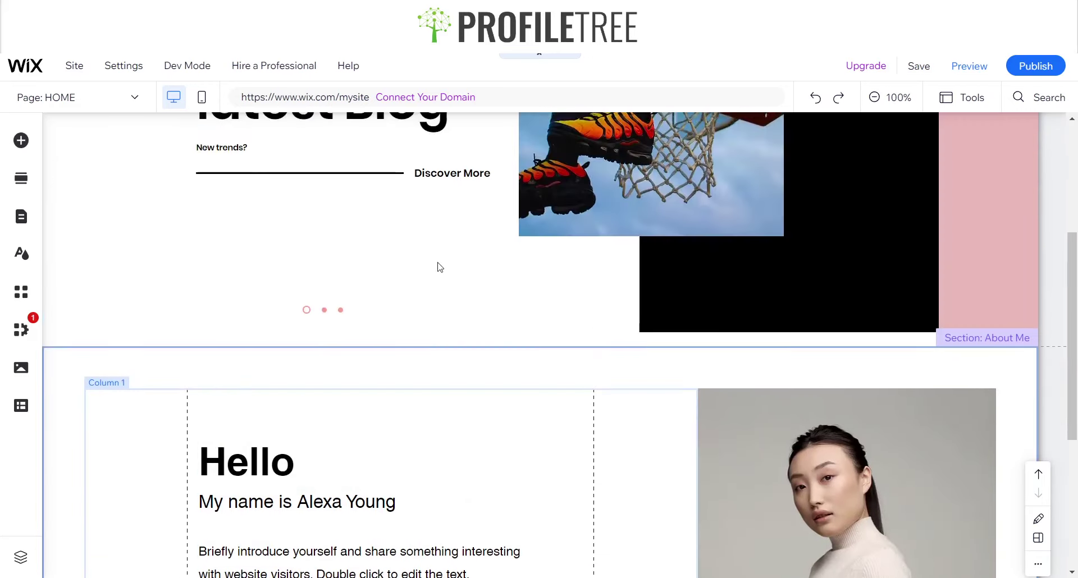
pyautogui.scroll(-4, 451, 179)
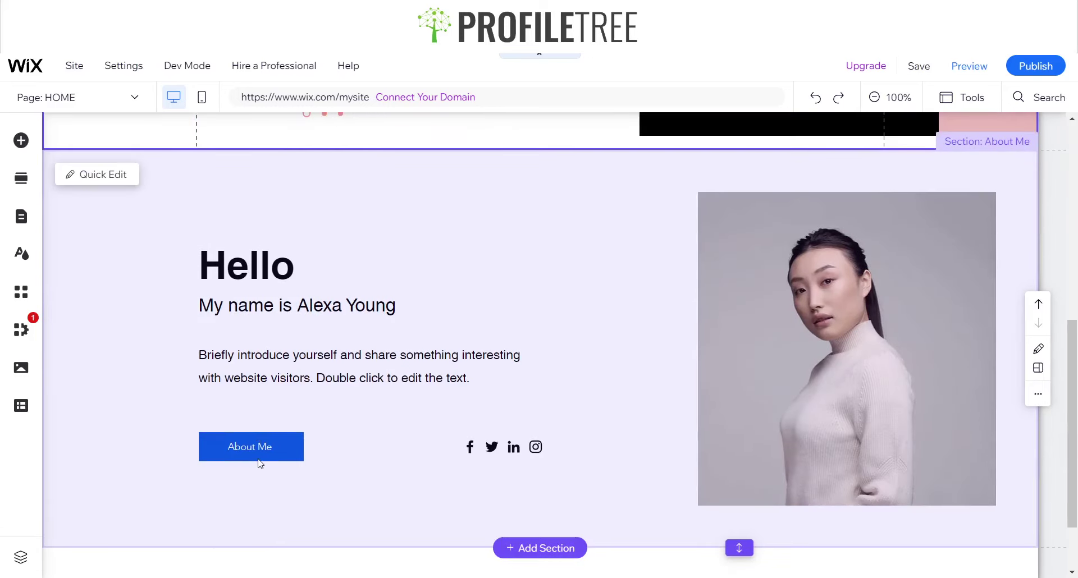
pyautogui.scroll(3, 474, 312)
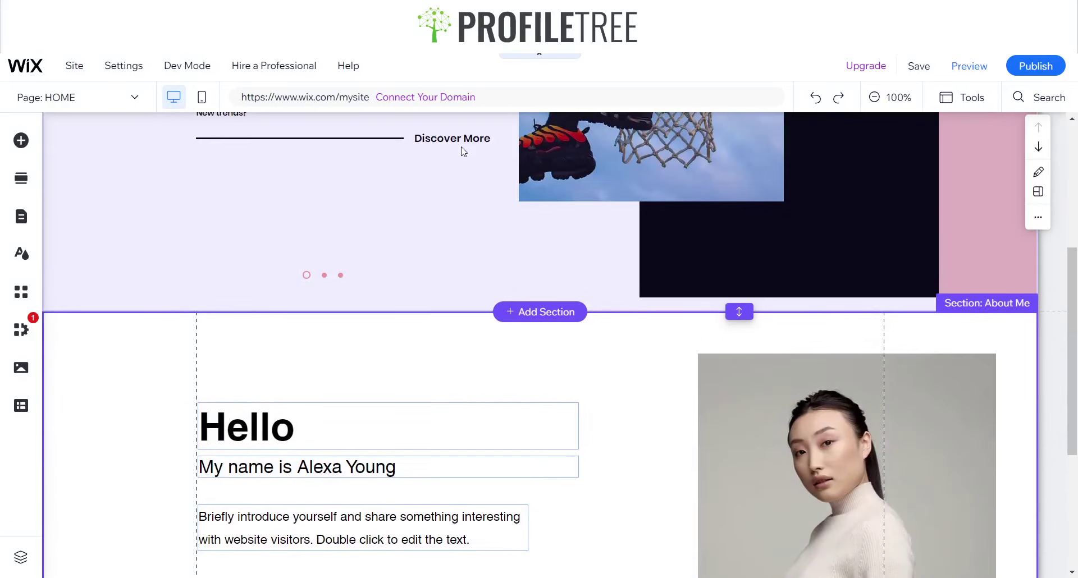
pyautogui.click(462, 148)
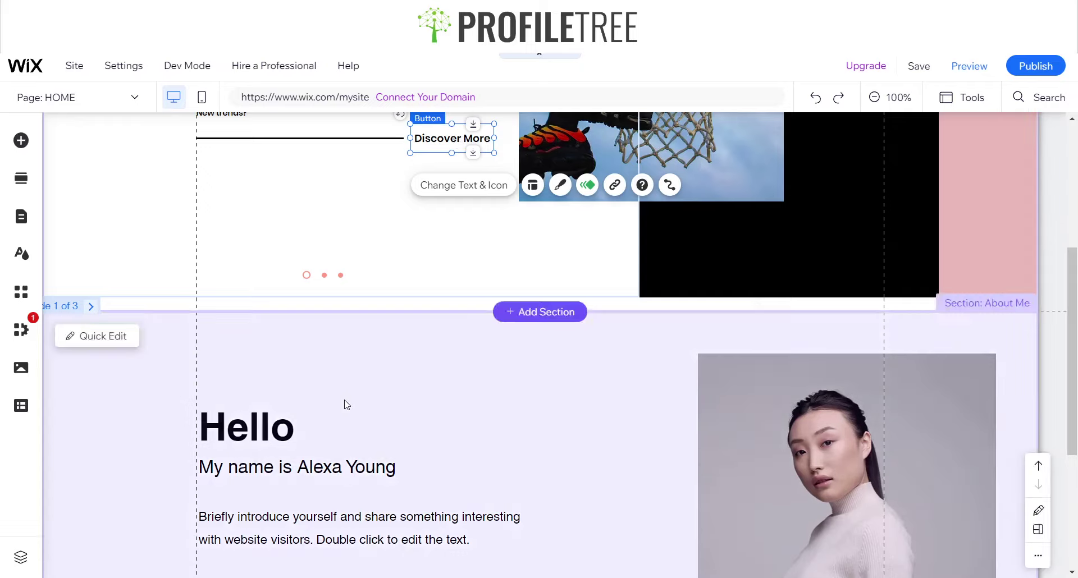
pyautogui.scroll(-5, 303, 381)
pyautogui.click(281, 359)
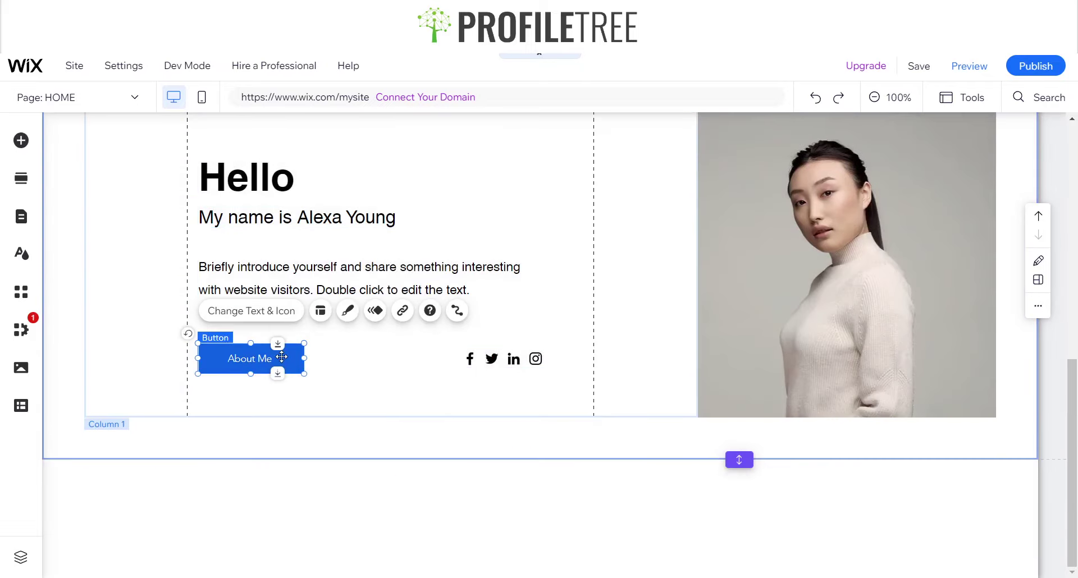
pyautogui.moveTo(282, 359); pyautogui.dragTo(223, 352)
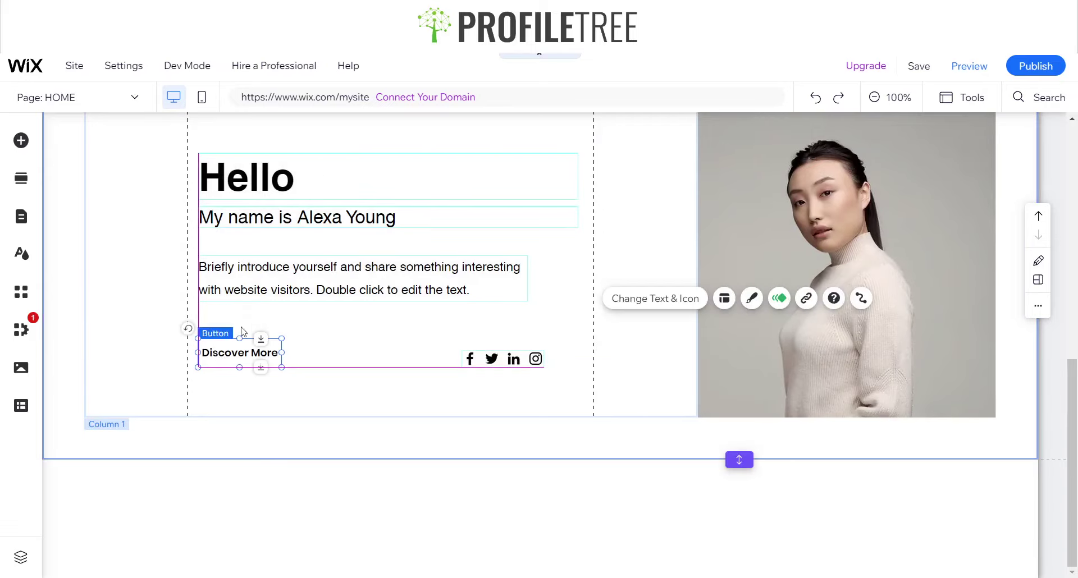
# Replace the name line below the "Hello" heading with "Welcome to Unplugged".
pyautogui.click(316, 216)
pyautogui.scroll(3, 317, 216)
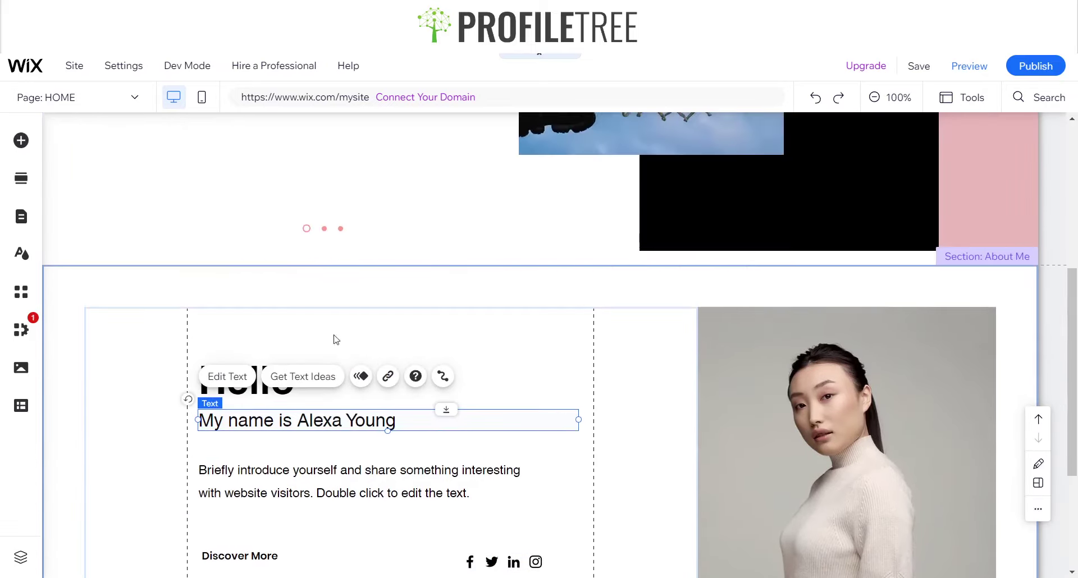
pyautogui.doubleClick(330, 425)
pyautogui.write('Welcome')
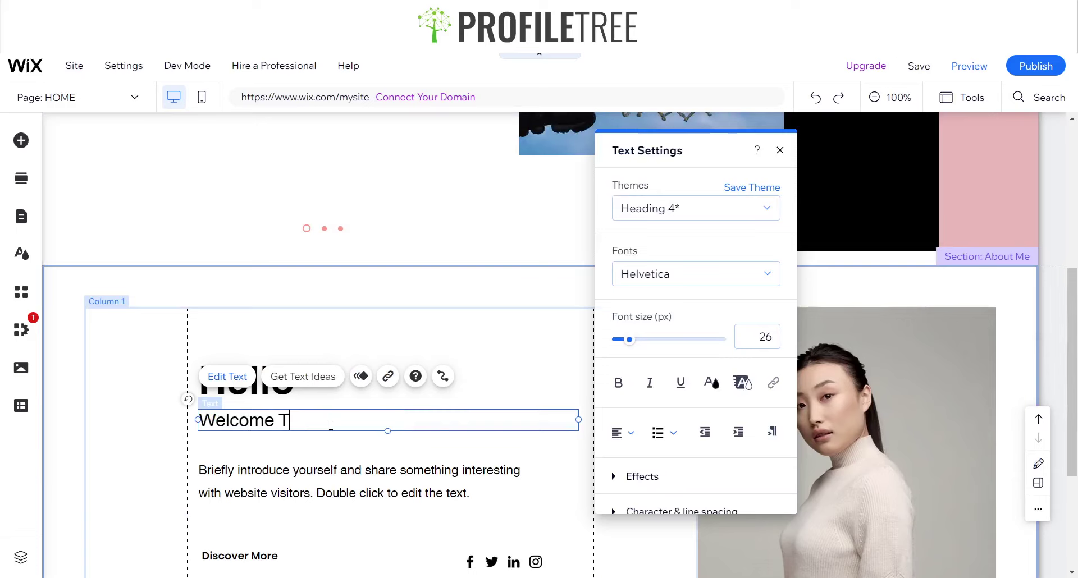
pyautogui.write('to Unplugged')
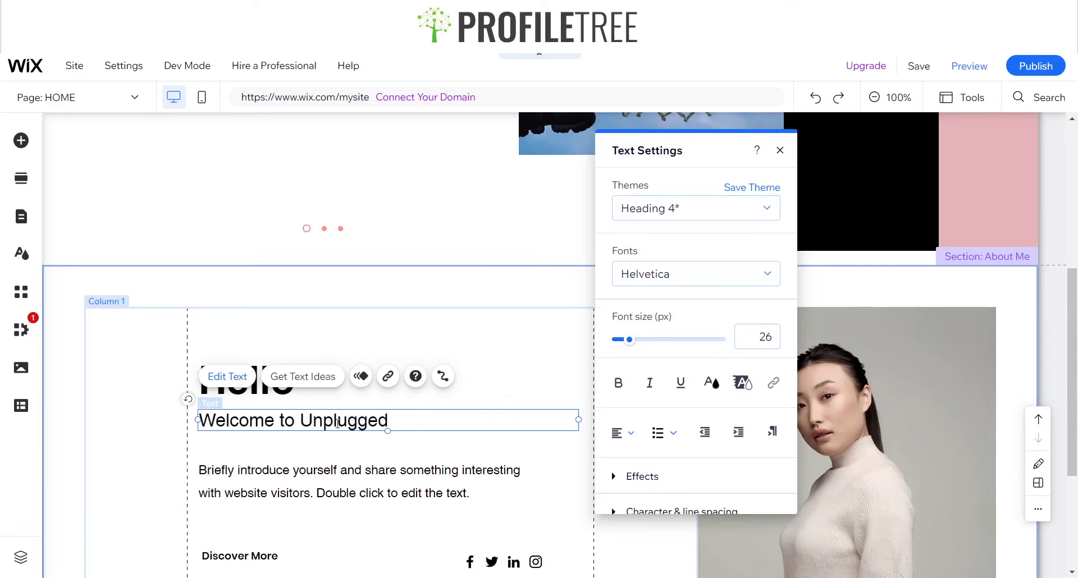
pyautogui.click(517, 381)
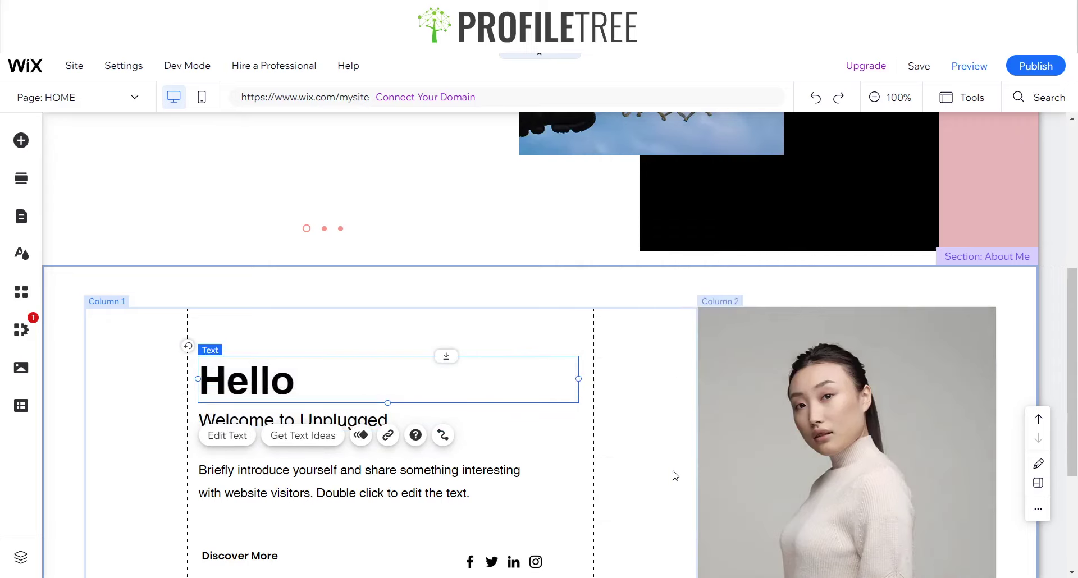
# Open the background settings of the About Me section's portrait photo column.
pyautogui.click(717, 325)
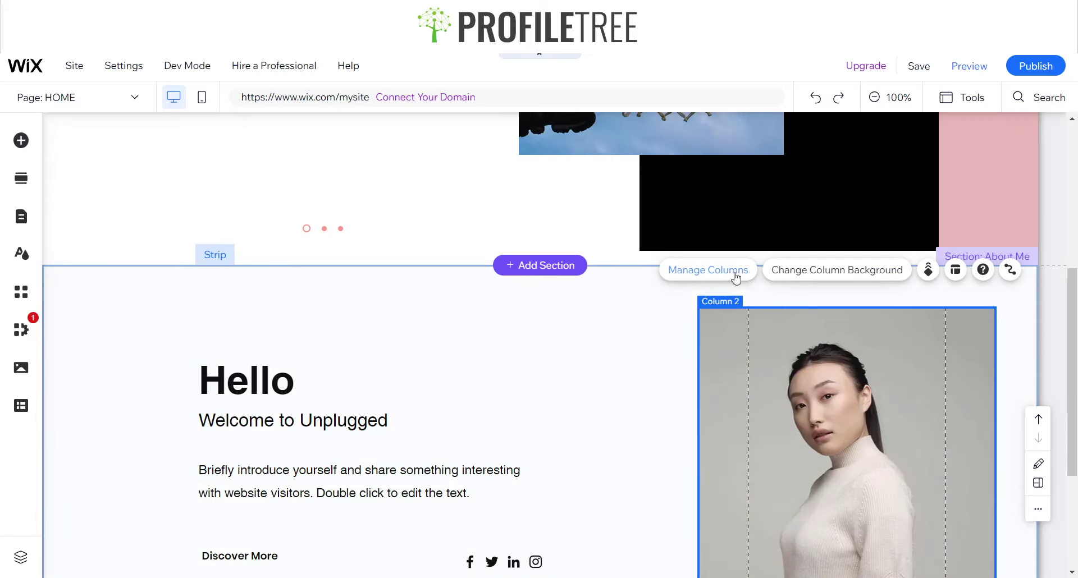
pyautogui.click(814, 274)
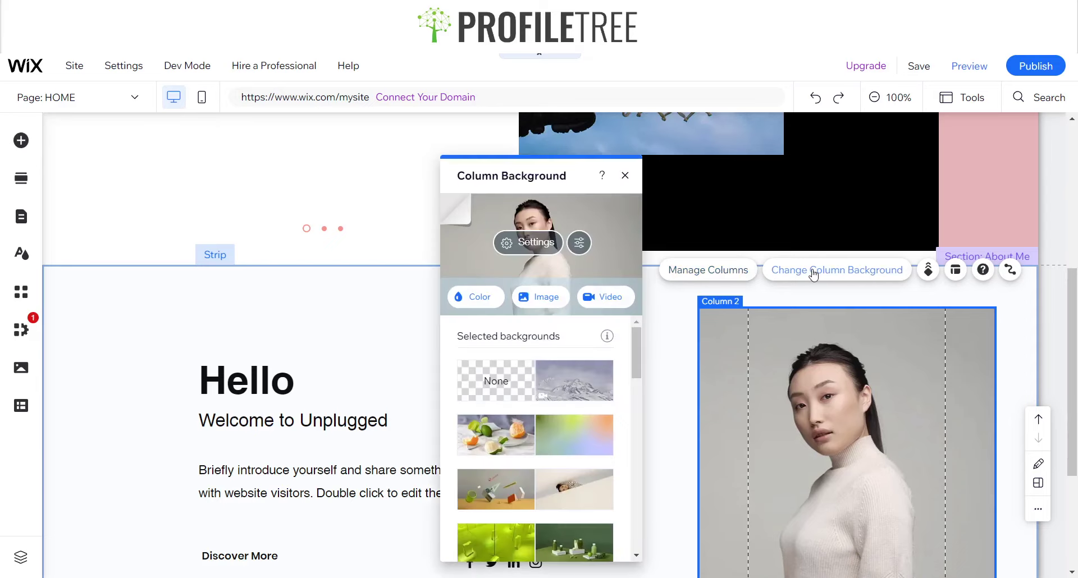
# Search the Unsplash photos for "Off the wall" to find a new background image for Column 2.
pyautogui.click(557, 303)
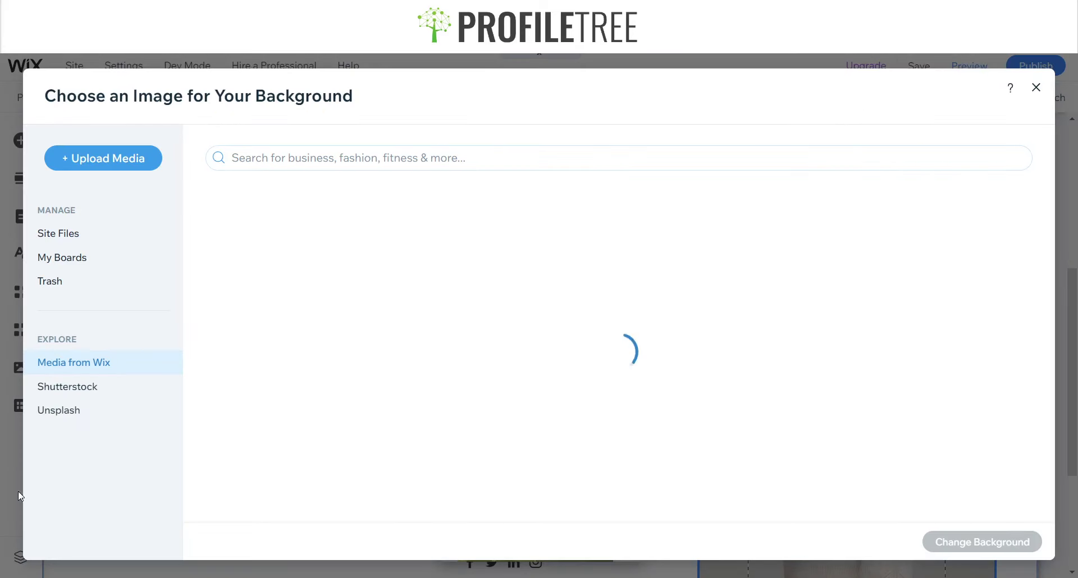
pyautogui.click(56, 412)
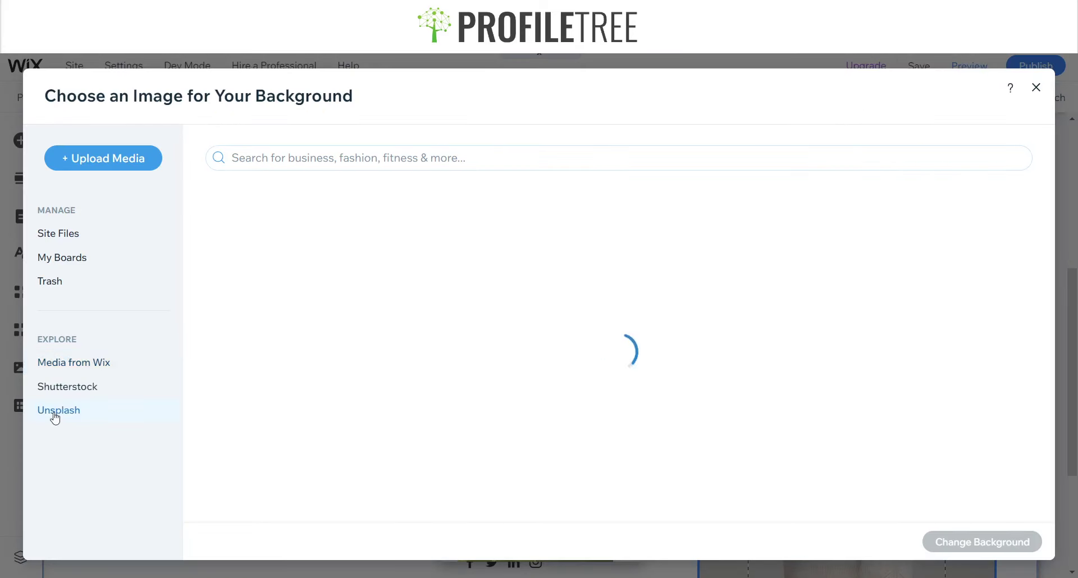
pyautogui.click(349, 157)
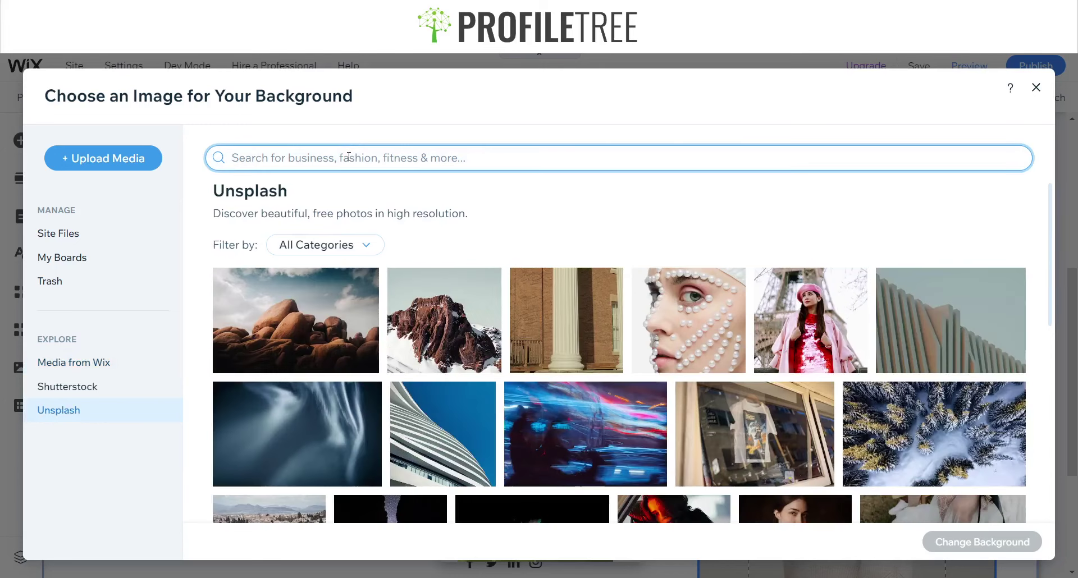
pyautogui.write('Off the wall')
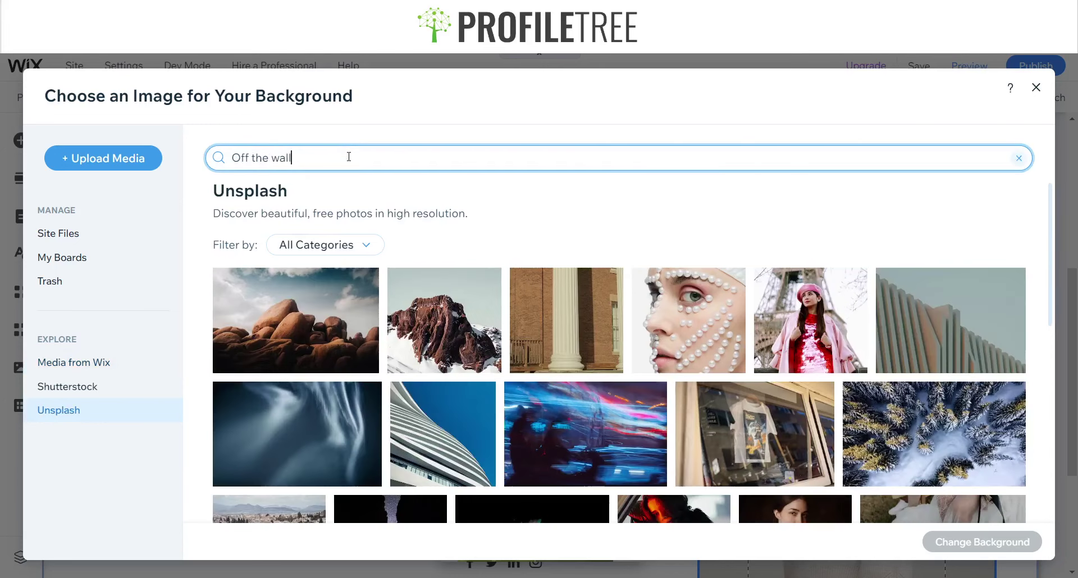
pyautogui.press('Return')
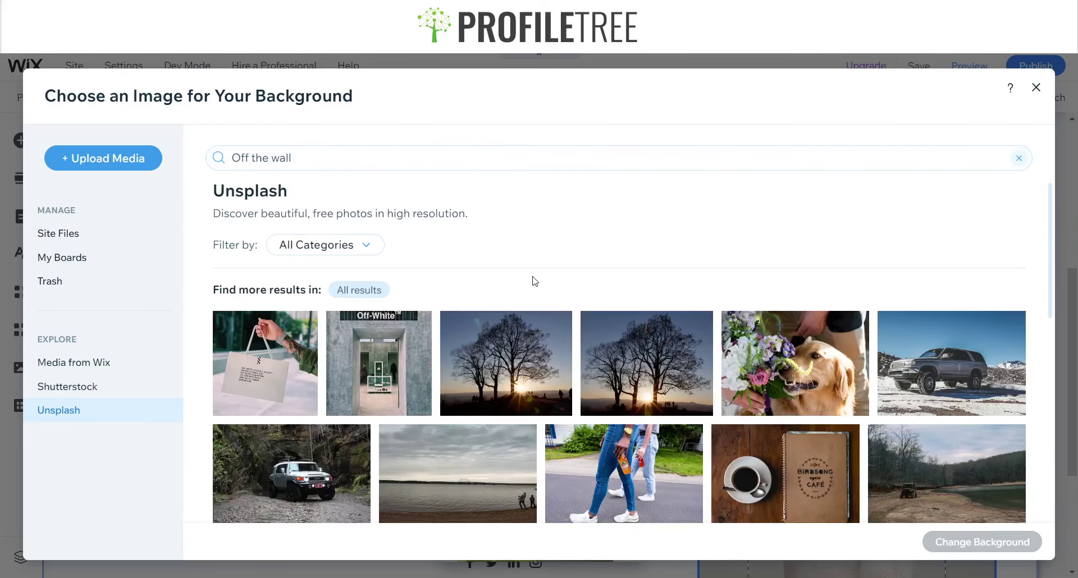
pyautogui.scroll(-4, 534, 281)
pyautogui.scroll(4, 443, 275)
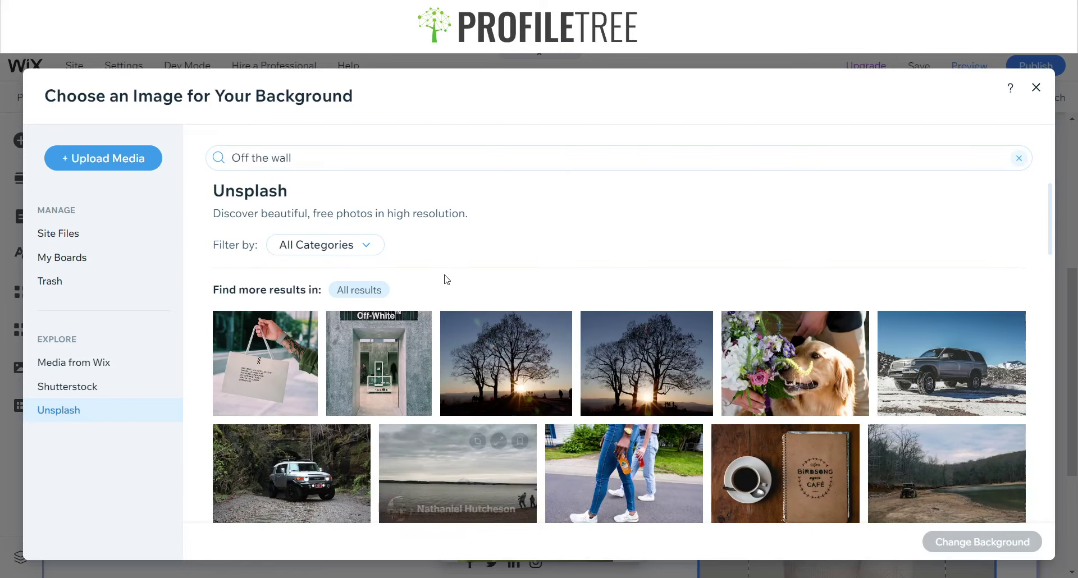
# Search Unsplash for "Brands", refine the search to "Brands clothing" and browse the photos.
pyautogui.click(426, 162)
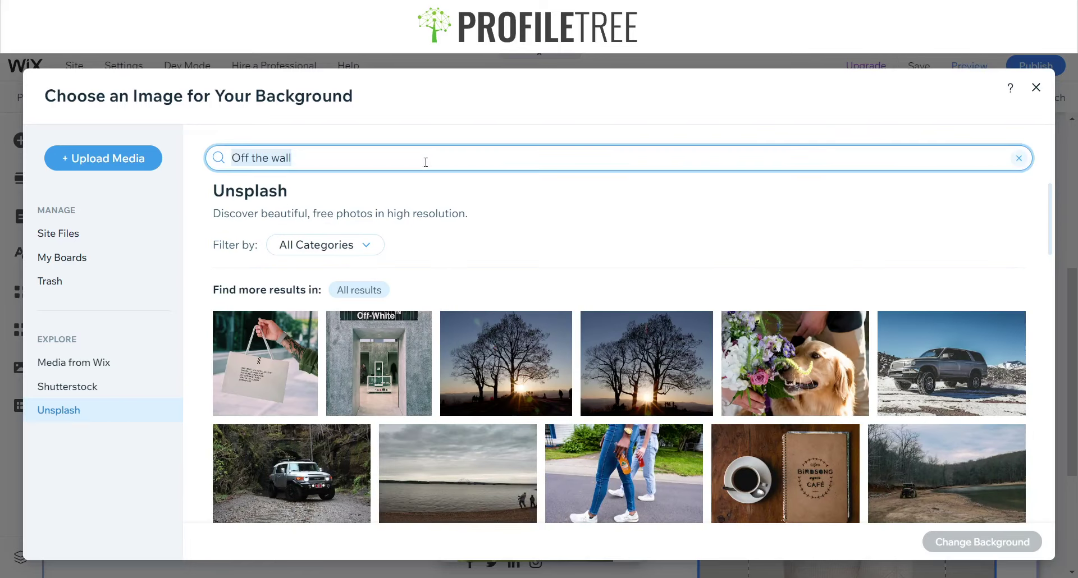
pyautogui.write('Brands')
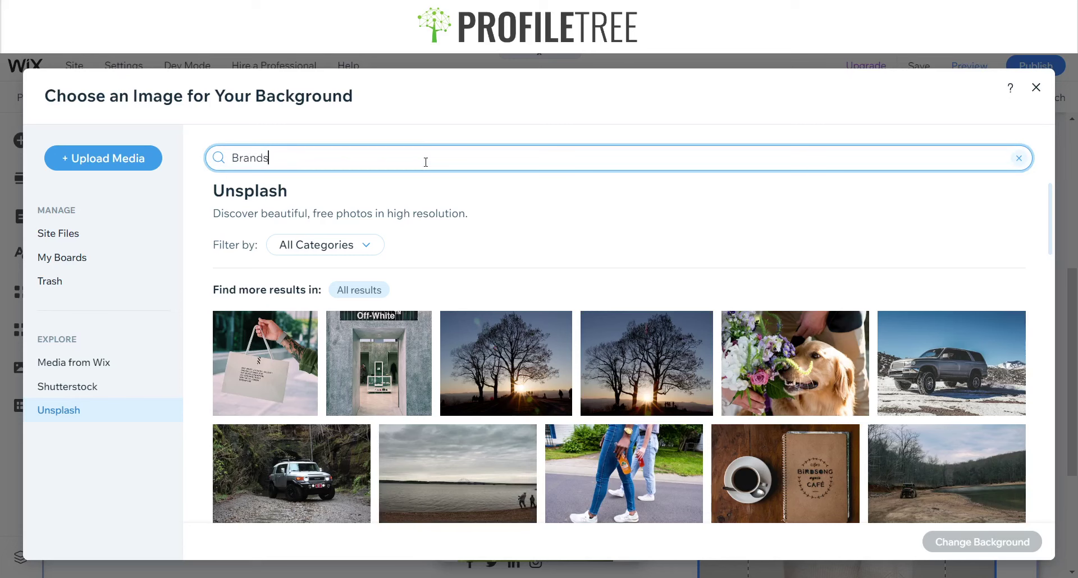
pyautogui.press('Return')
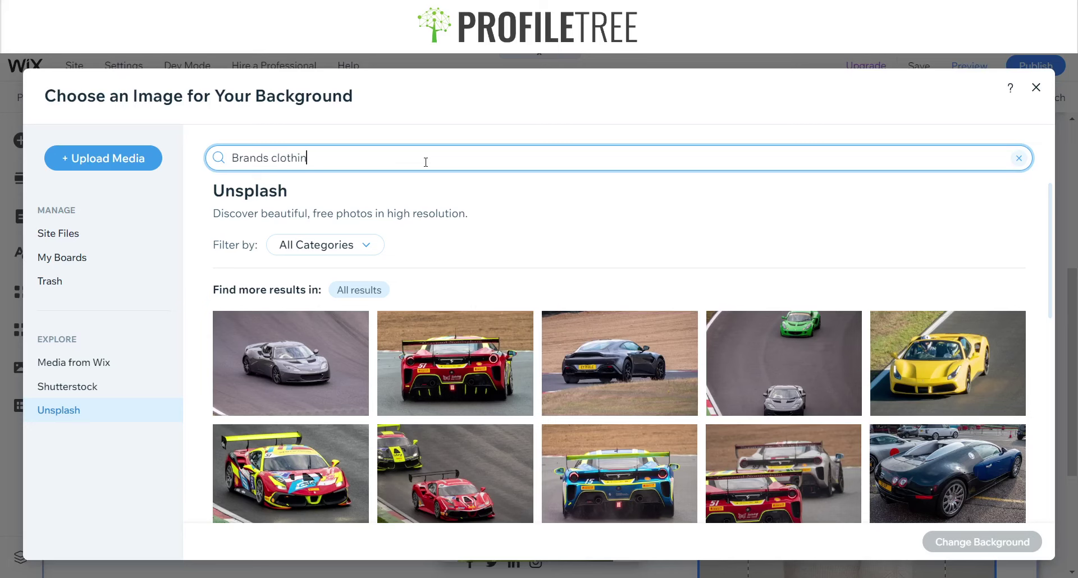
pyautogui.write('ds clothing')
pyautogui.press('Return')
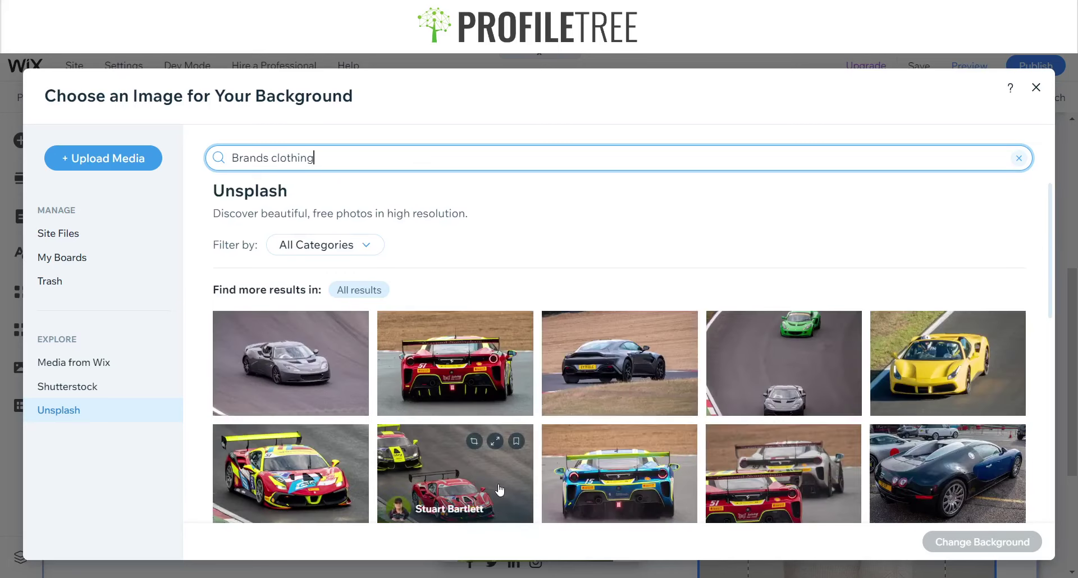
pyautogui.scroll(-5, 503, 454)
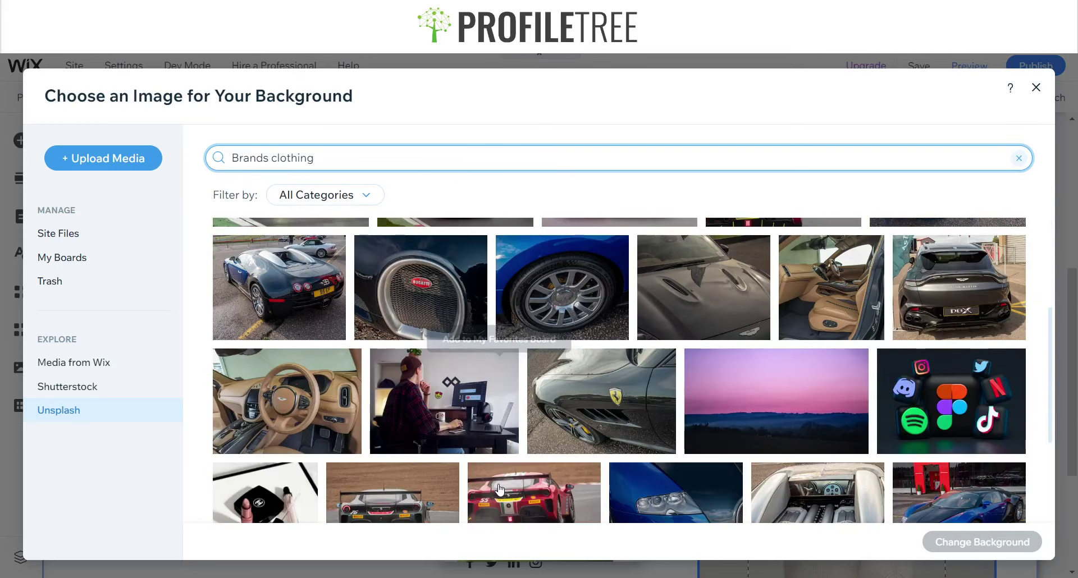
pyautogui.scroll(-5, 500, 489)
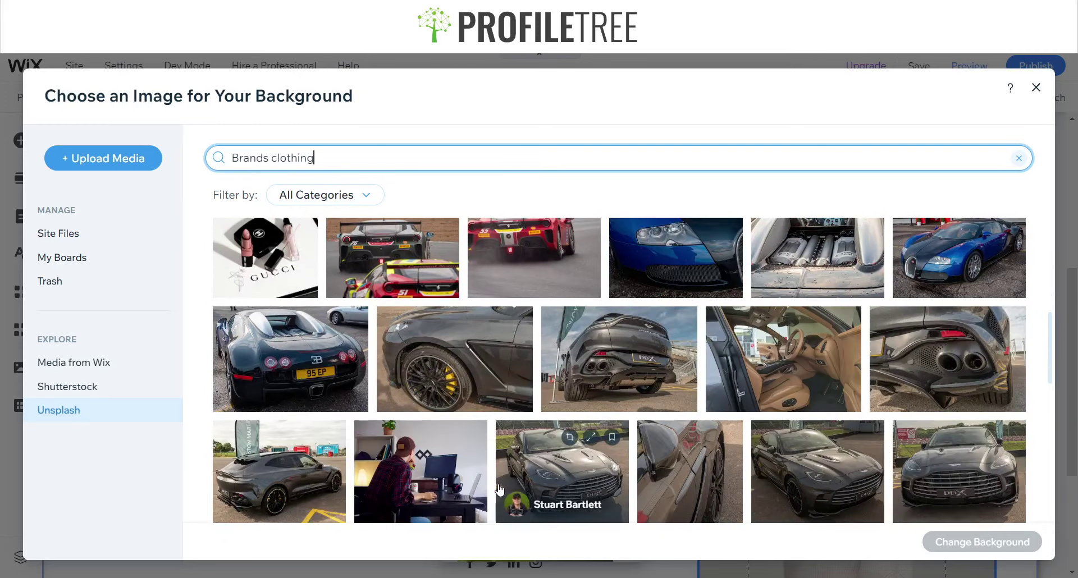
pyautogui.scroll(-3, 500, 489)
pyautogui.scroll(5, 427, 337)
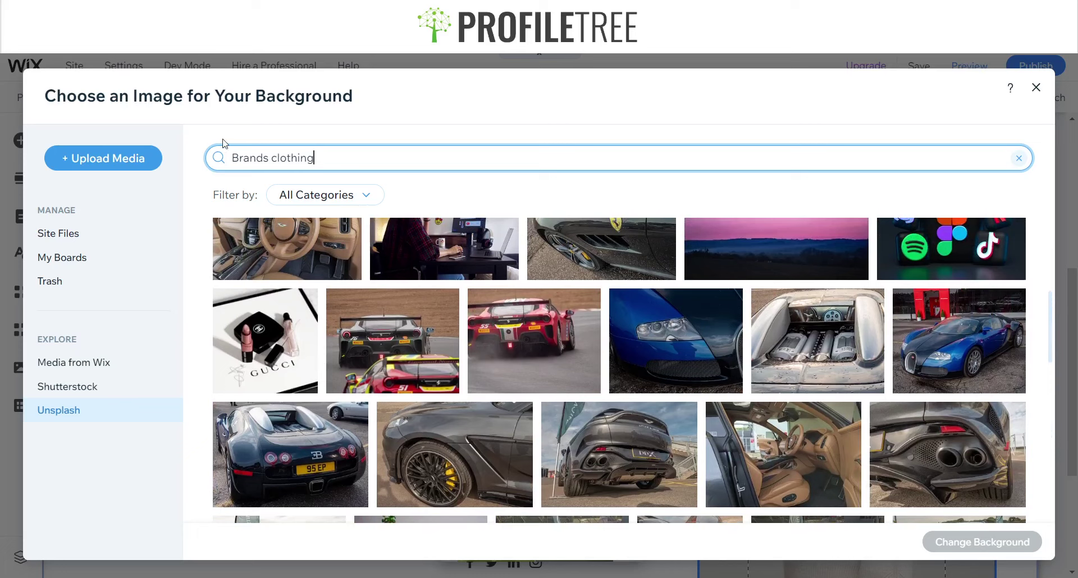
# Search Unsplash for "Clothing brand" and apply the street-market photo of dark jackets on hangers as Column 2's background.
pyautogui.doubleClick(239, 162)
pyautogui.write('C')
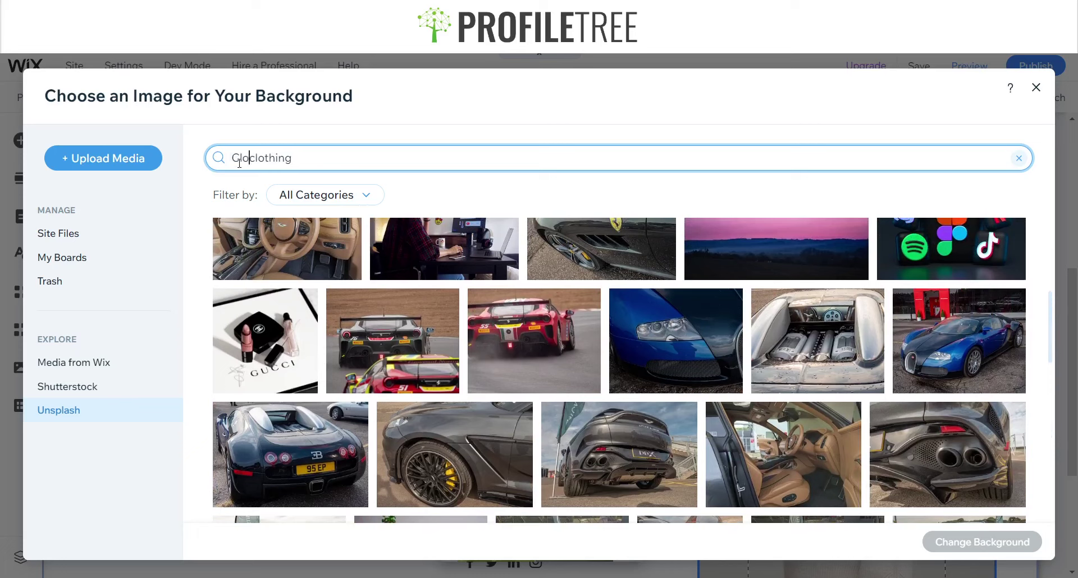
pyautogui.doubleClick(239, 163)
pyautogui.write('Clothing brand')
pyautogui.press('Return')
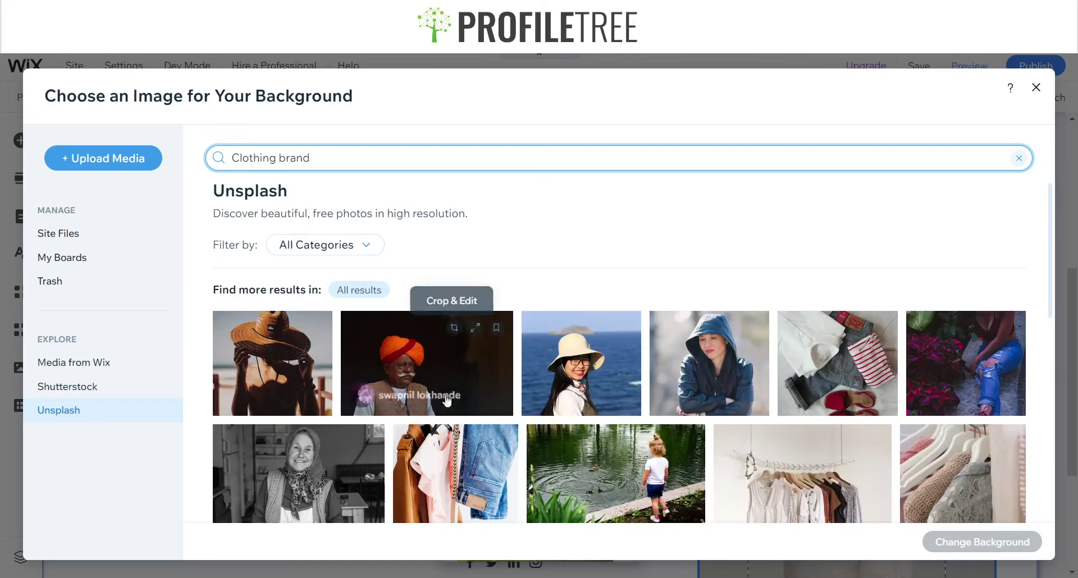
pyautogui.scroll(-4, 445, 369)
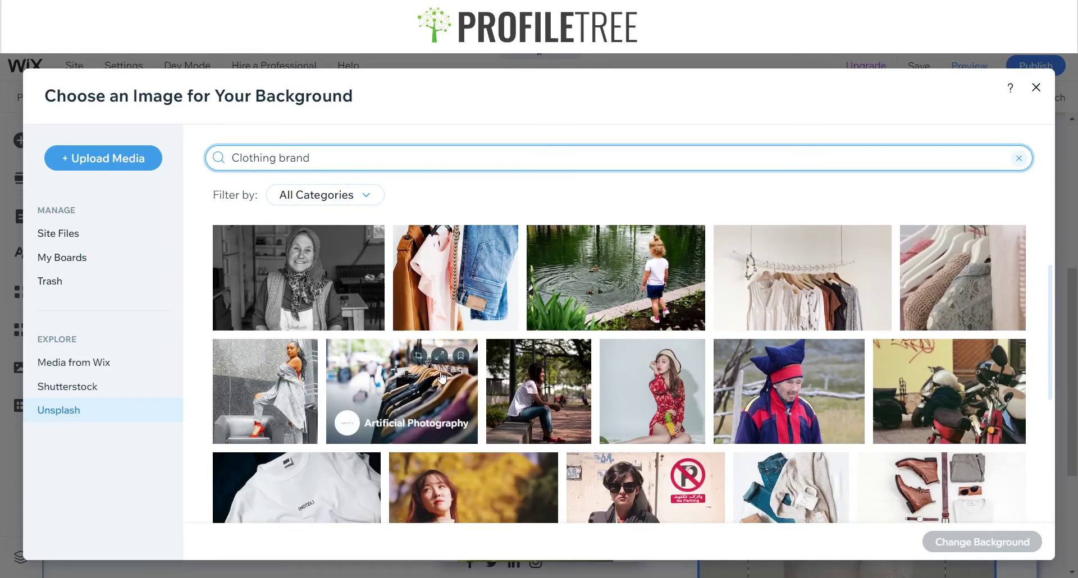
pyautogui.click(421, 402)
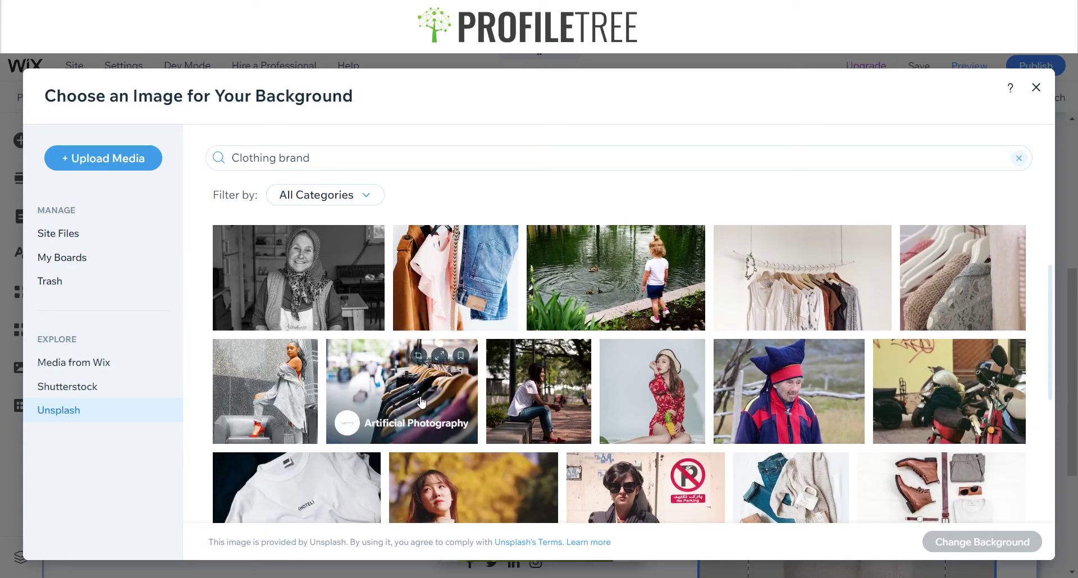
pyautogui.click(958, 547)
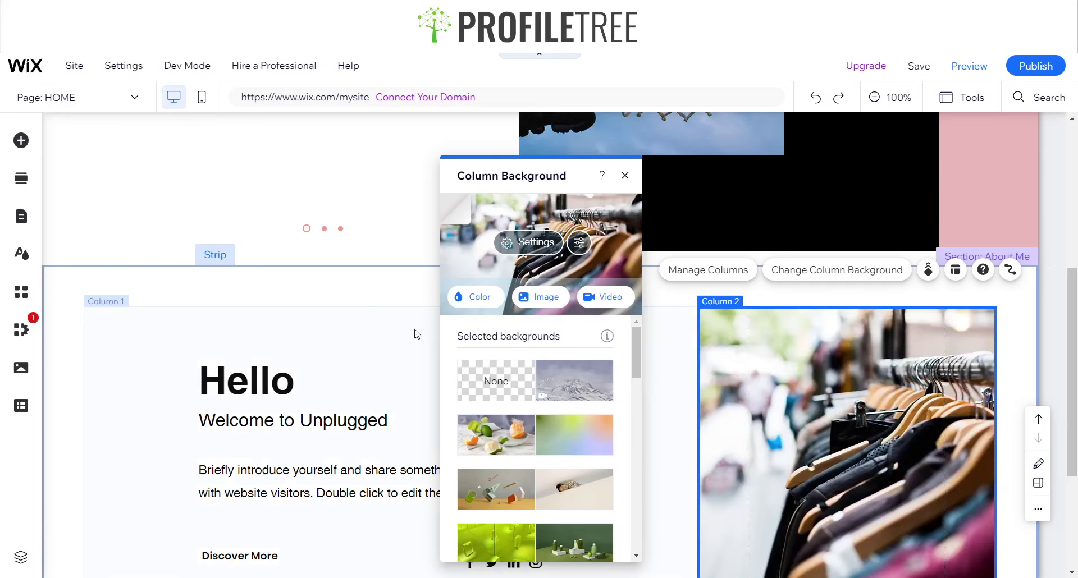
# Add the three-person "Meet the Team" section from the Team category below the About Me section.
pyautogui.click(362, 316)
pyautogui.scroll(-4, 361, 315)
pyautogui.scroll(5, 362, 316)
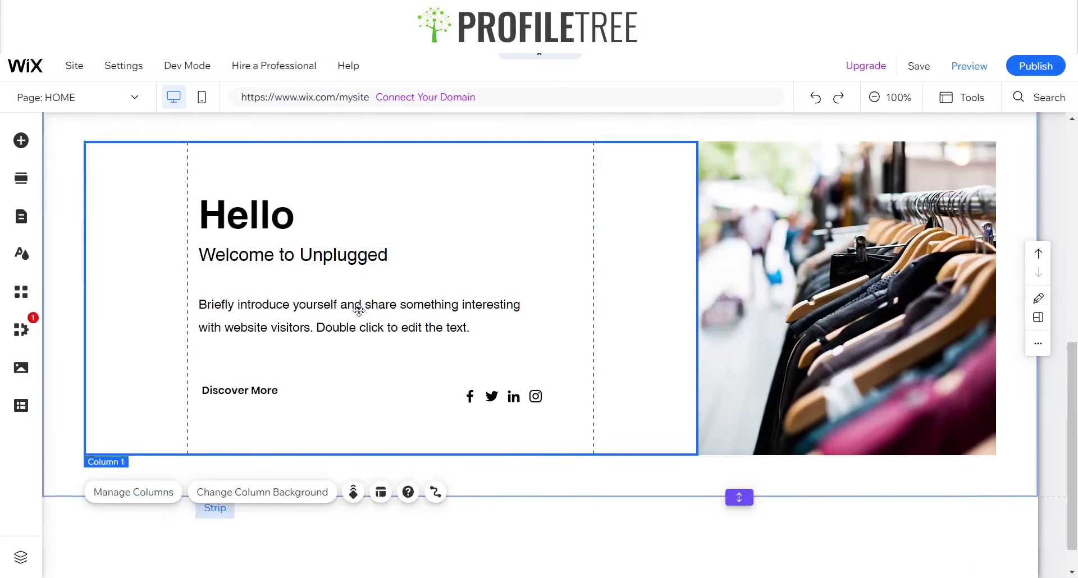
pyautogui.scroll(4, 361, 316)
pyautogui.scroll(-9, 361, 312)
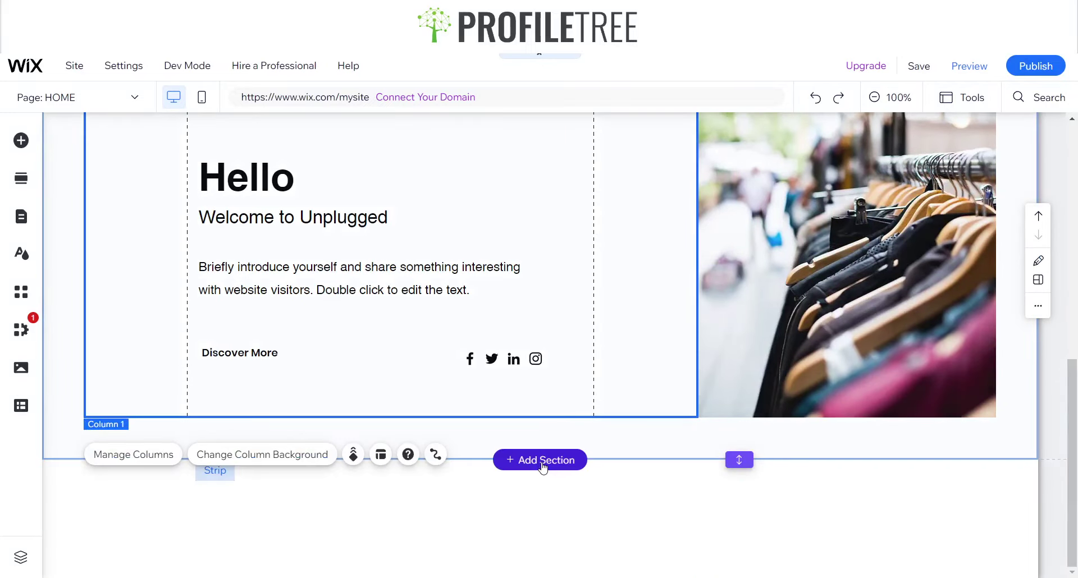
pyautogui.click(542, 465)
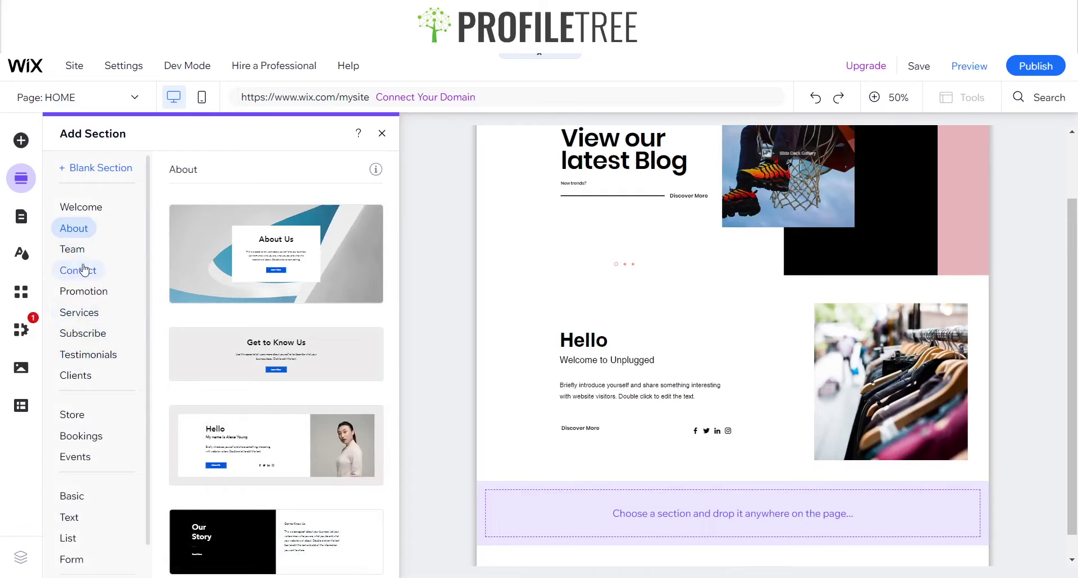
pyautogui.click(72, 249)
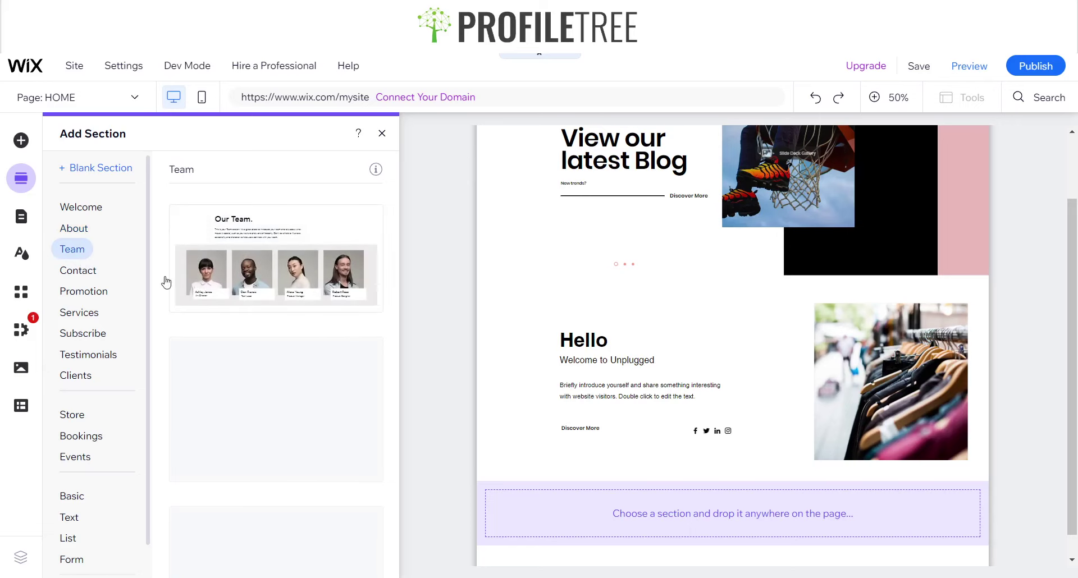
pyautogui.scroll(-1, 262, 431)
pyautogui.scroll(-1, 262, 430)
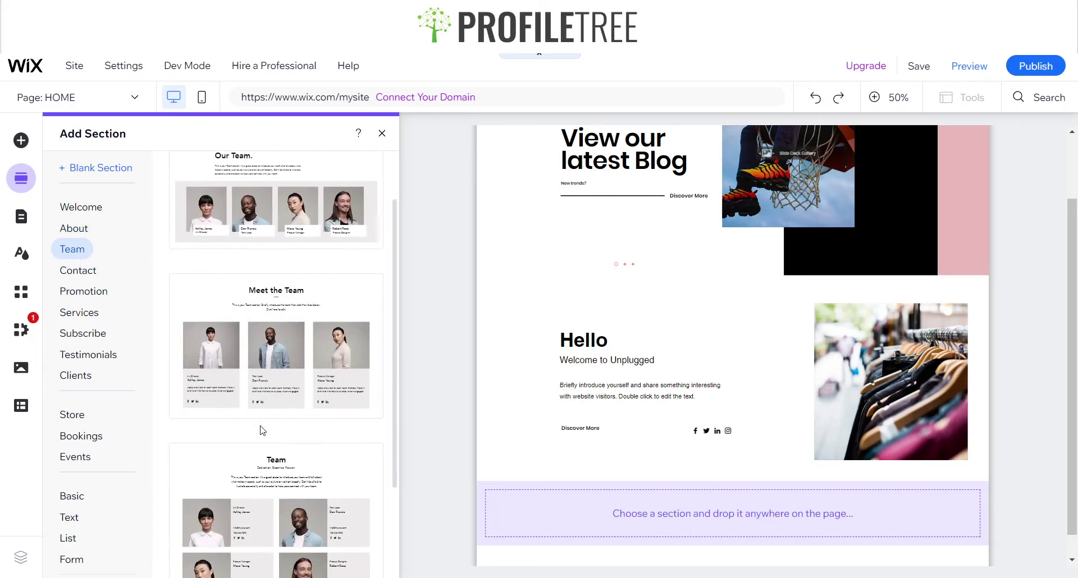
pyautogui.click(342, 316)
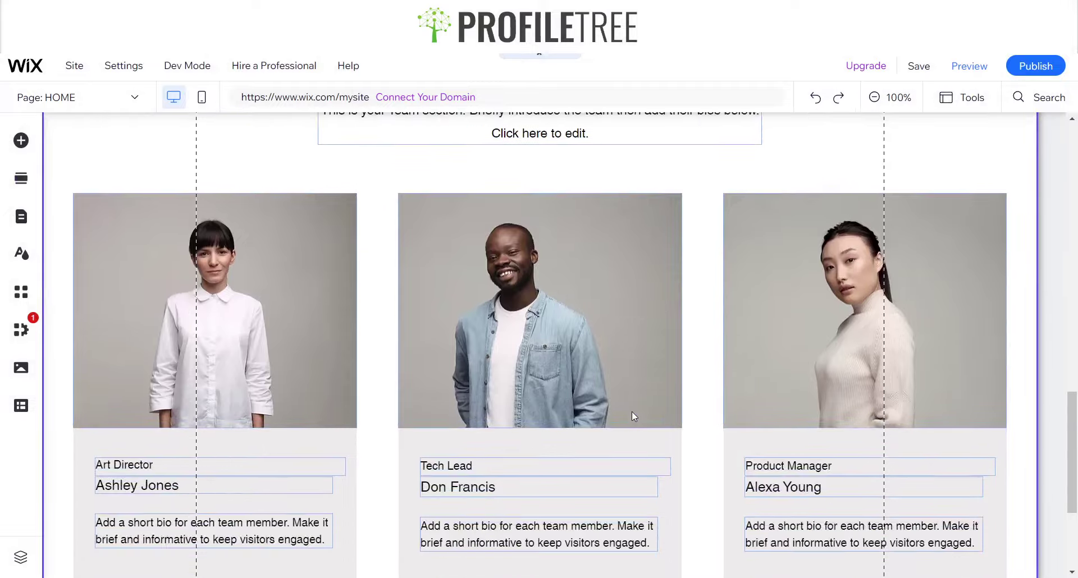
# Try a 30 px font size on the "Welcome to Unplugged" text in the About Me section, and undo it.
pyautogui.scroll(1, 628, 393)
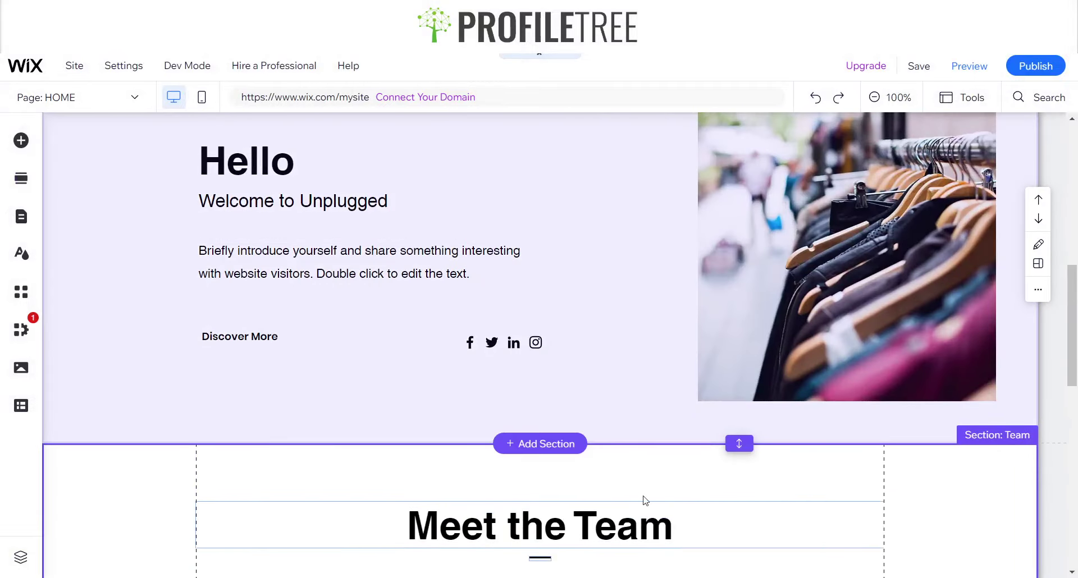
pyautogui.scroll(-10, 644, 499)
pyautogui.scroll(12, 645, 500)
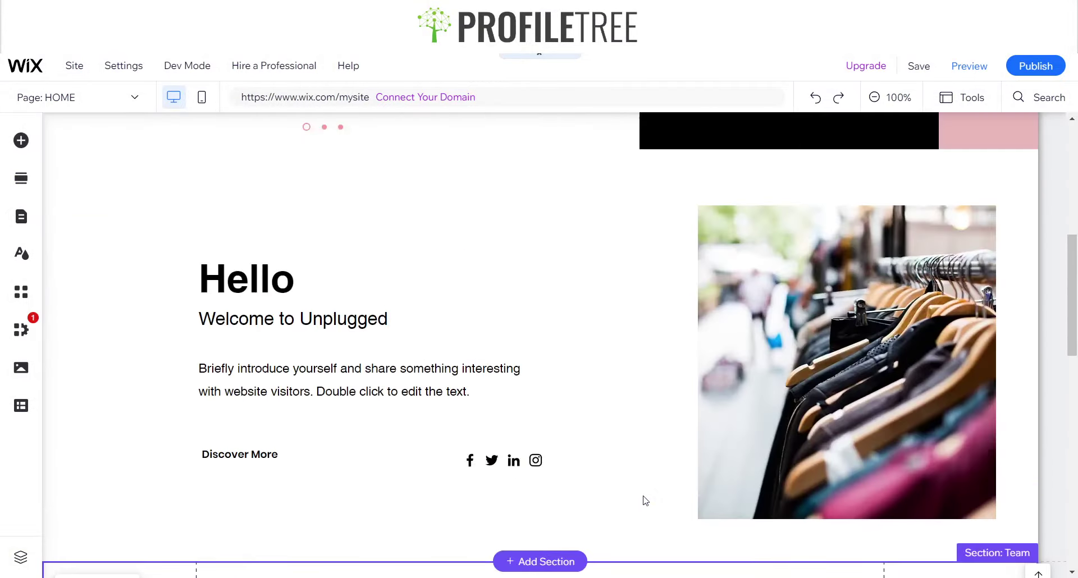
pyautogui.scroll(2, 644, 499)
pyautogui.scroll(-2, 642, 498)
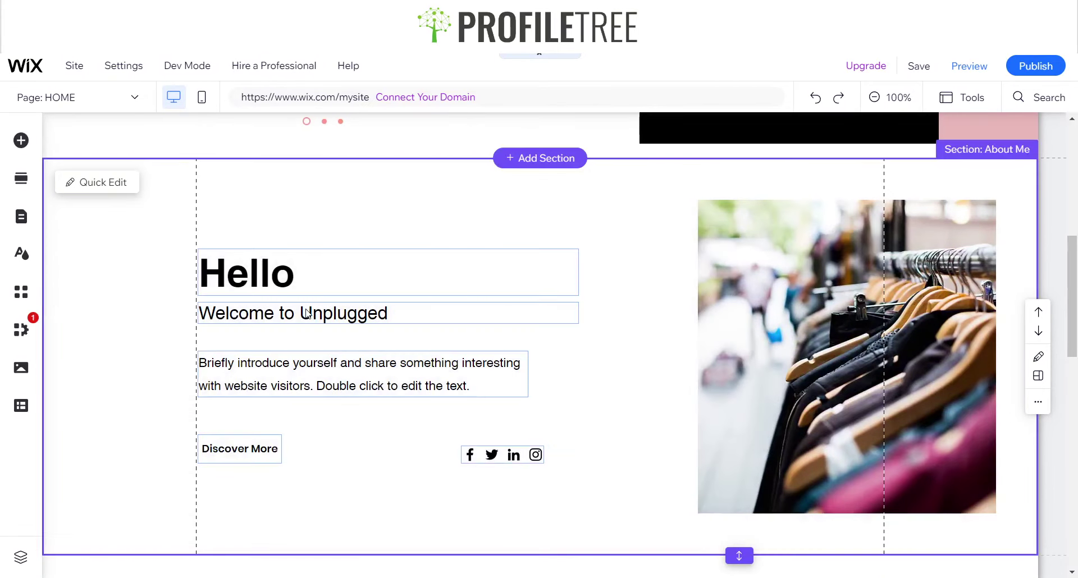
pyautogui.doubleClick(308, 314)
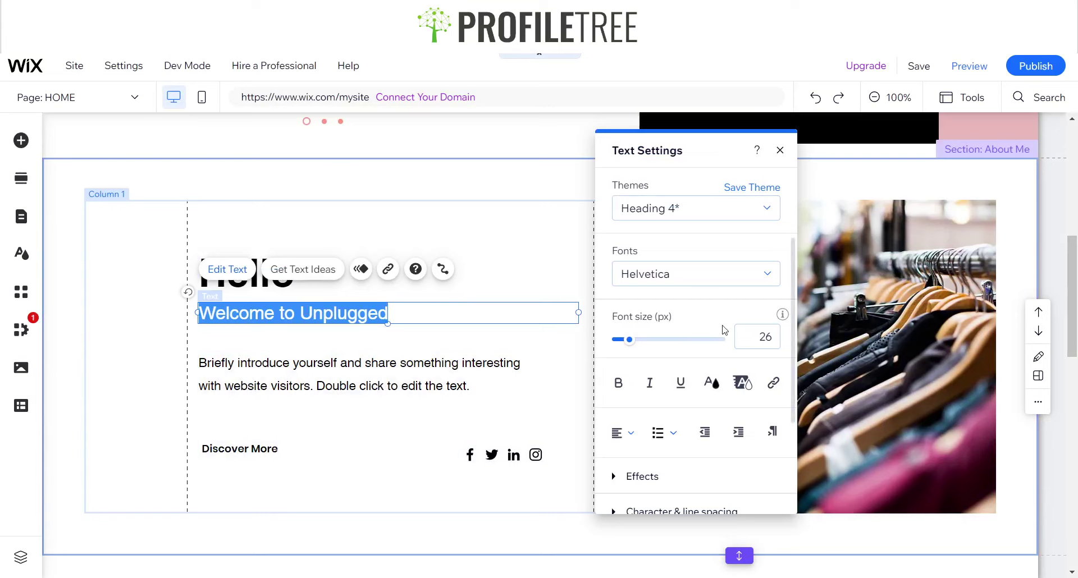
pyautogui.click(747, 337)
pyautogui.write('3')
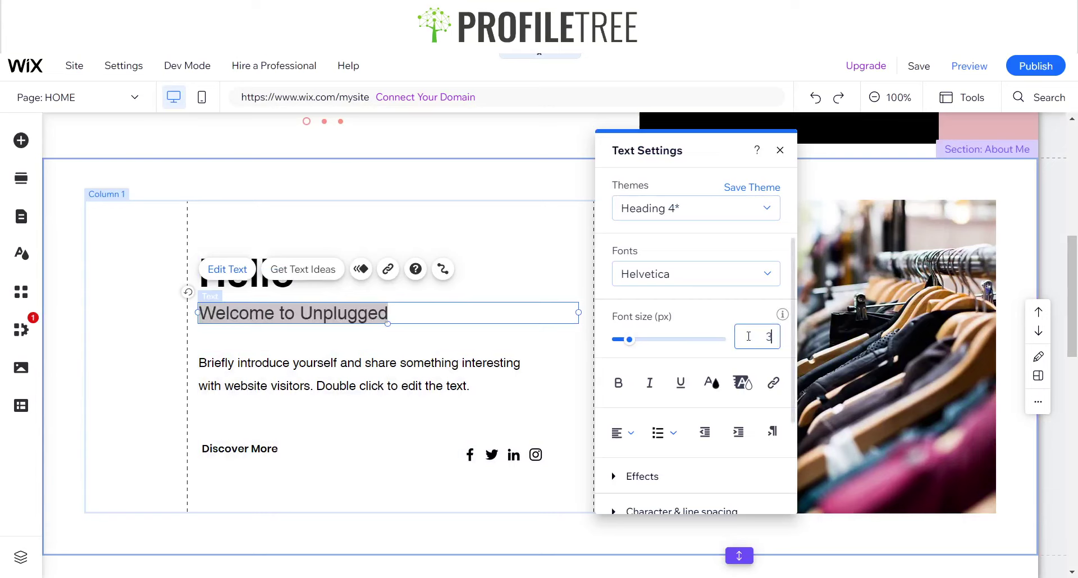
pyautogui.write('0')
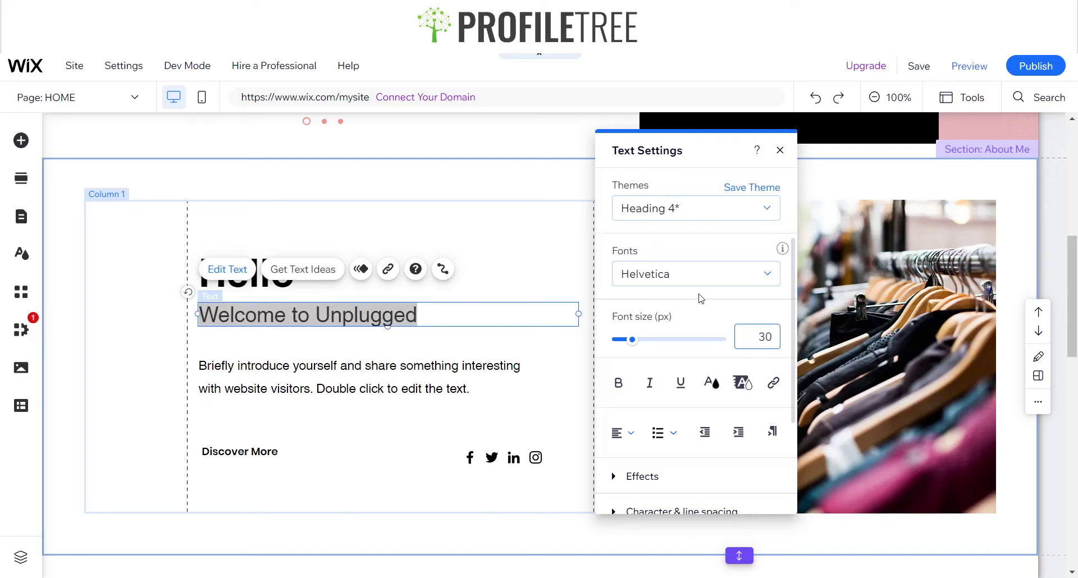
pyautogui.click(818, 100)
pyautogui.click(817, 99)
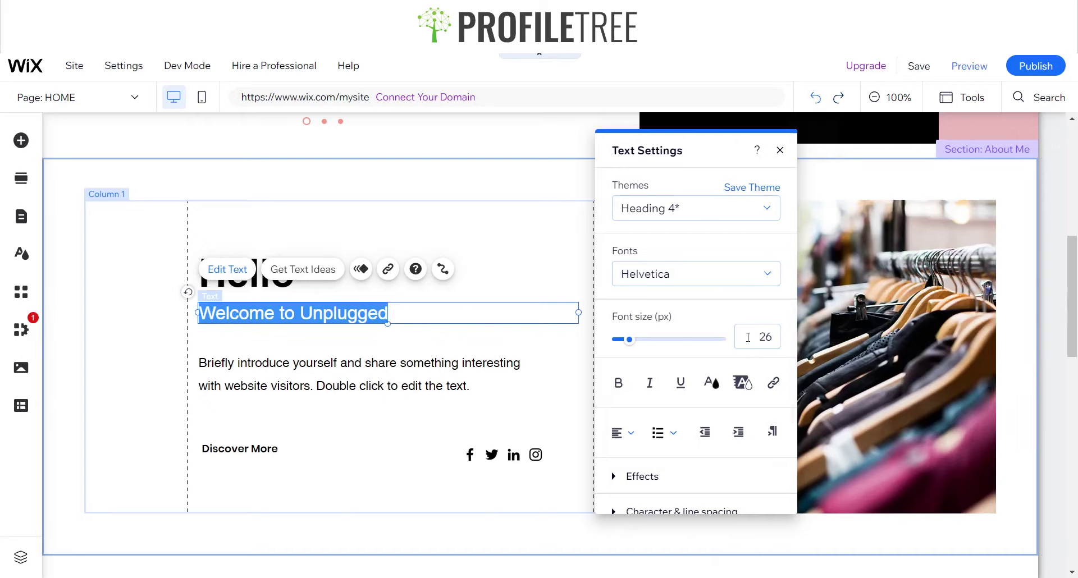
# Change the font of the "Welcome to Unplugged" text to K2D, keeping its Heading 4 theme.
pyautogui.click(669, 276)
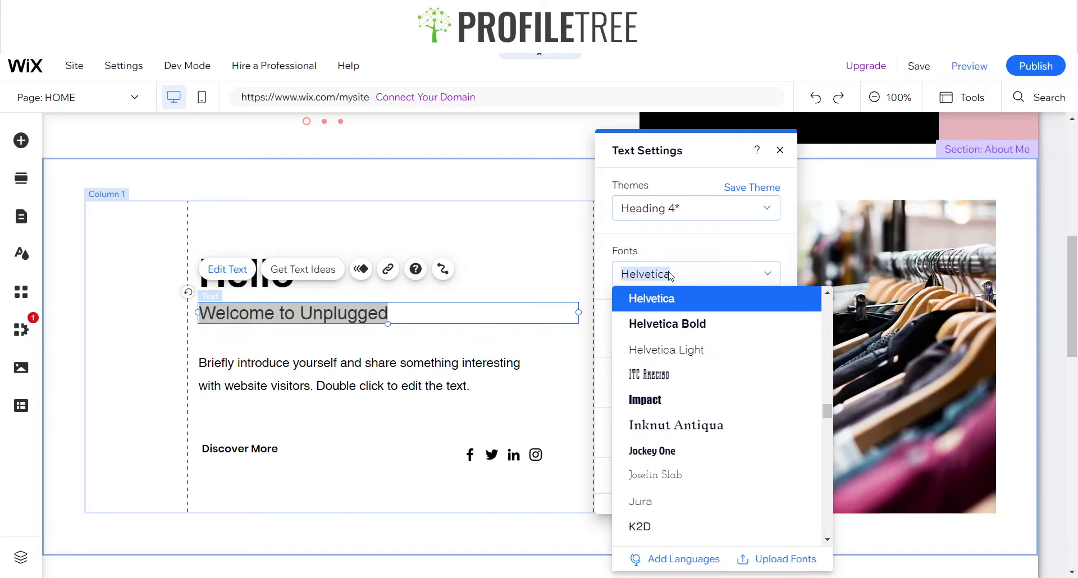
pyautogui.scroll(-3, 686, 502)
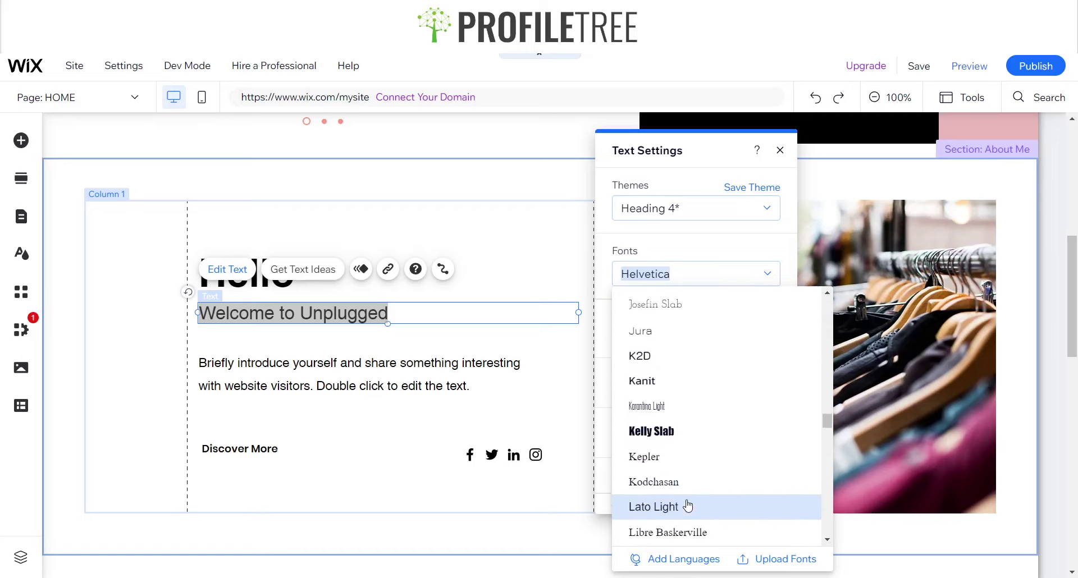
pyautogui.click(666, 349)
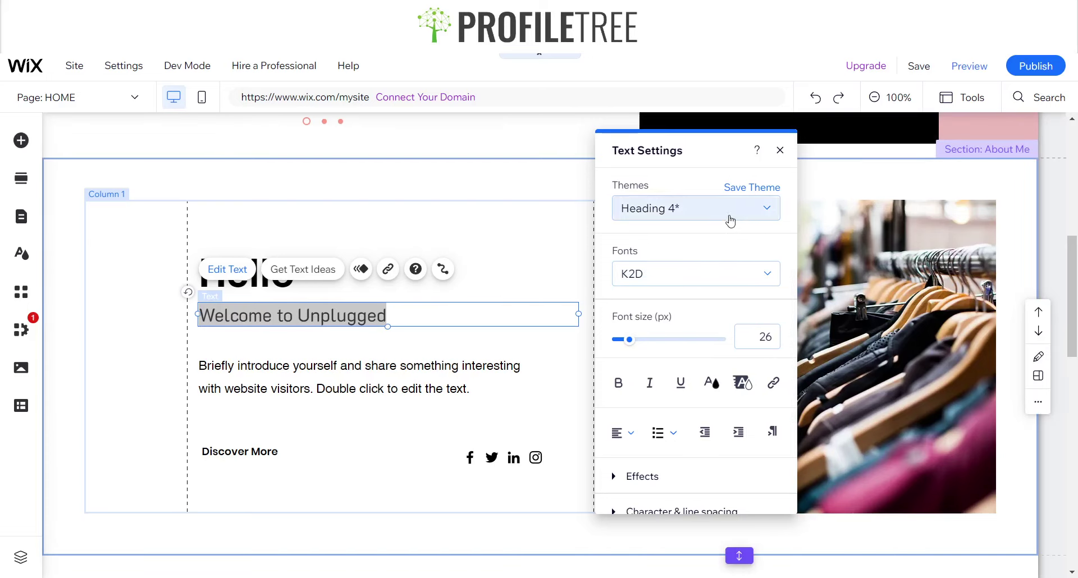
pyautogui.click(729, 217)
pyautogui.click(860, 254)
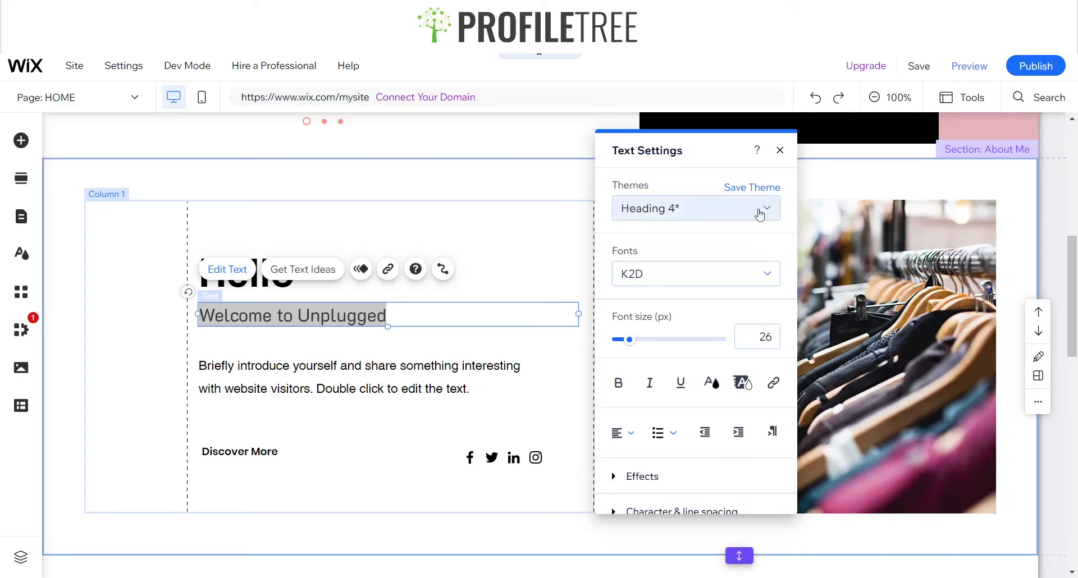
# Examine the custom fonts in the Manage Your Fonts list for a suitable typeface for the "Welcome to Unplugged" text.
pyautogui.click(765, 284)
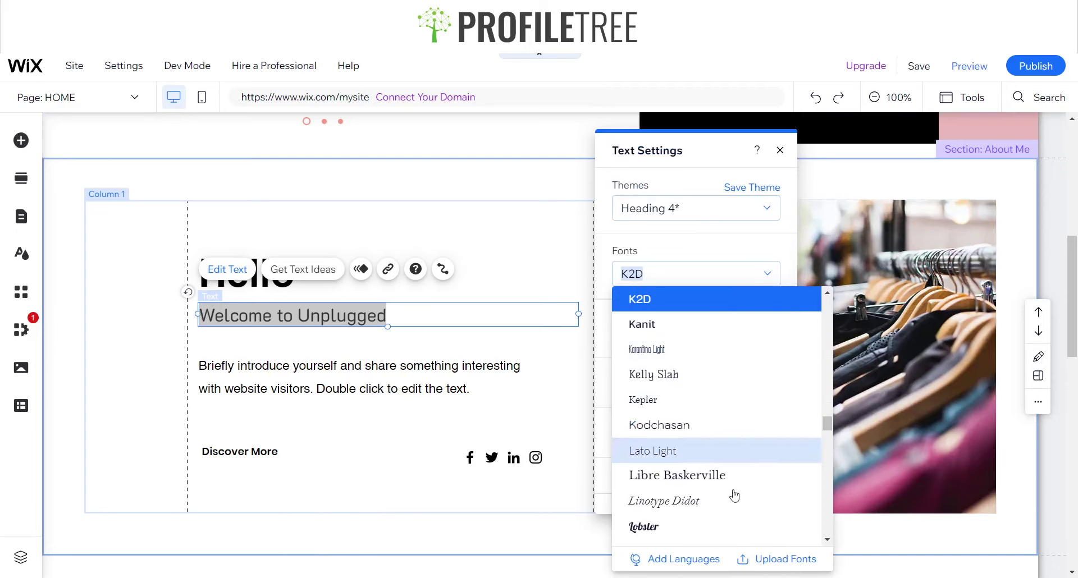
pyautogui.click(763, 560)
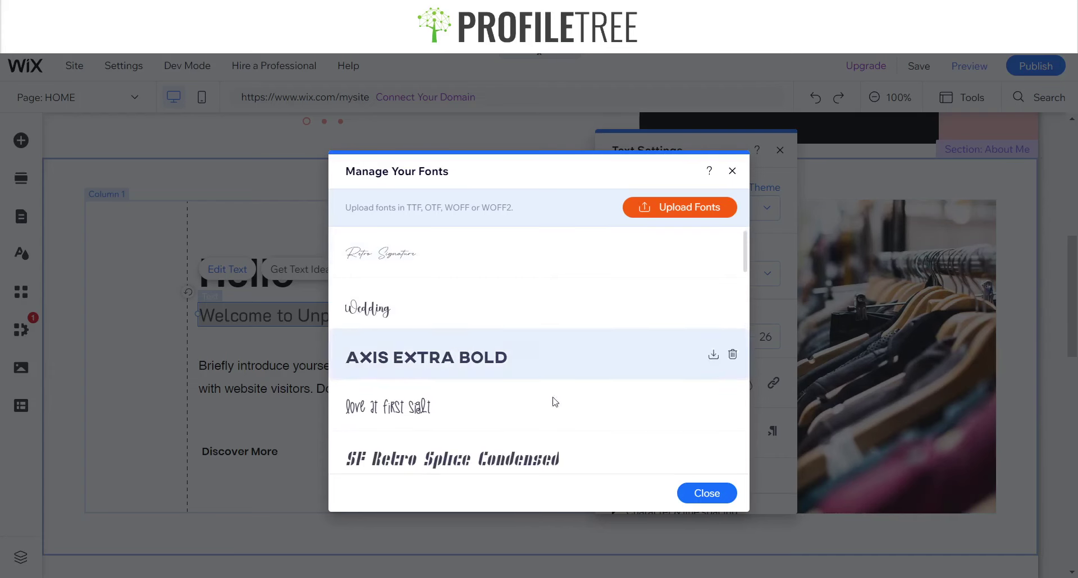
pyautogui.scroll(-8, 561, 397)
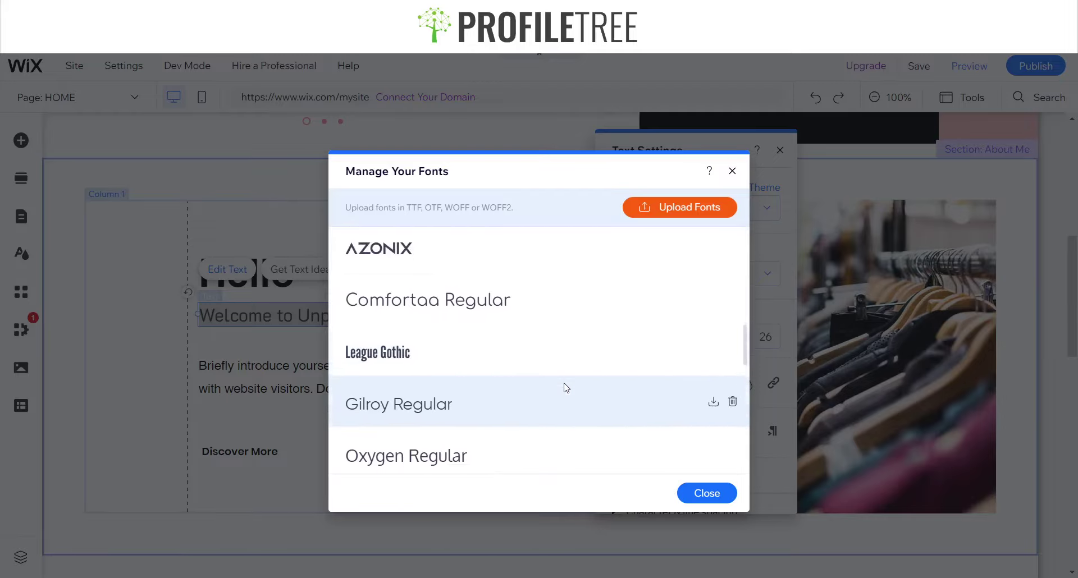
pyautogui.scroll(6, 566, 388)
pyautogui.scroll(-2, 566, 387)
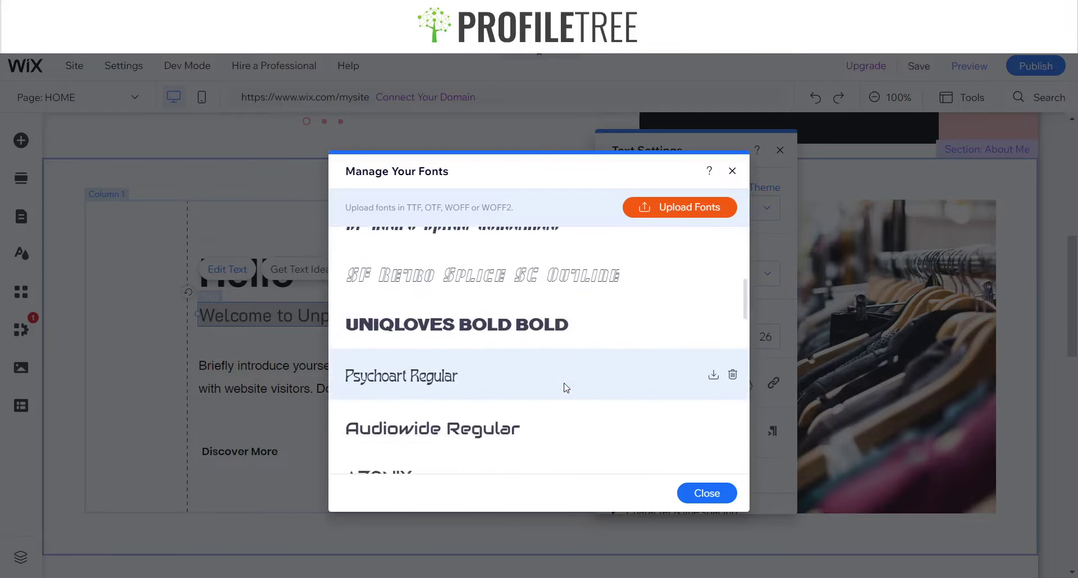
pyautogui.scroll(-3, 566, 387)
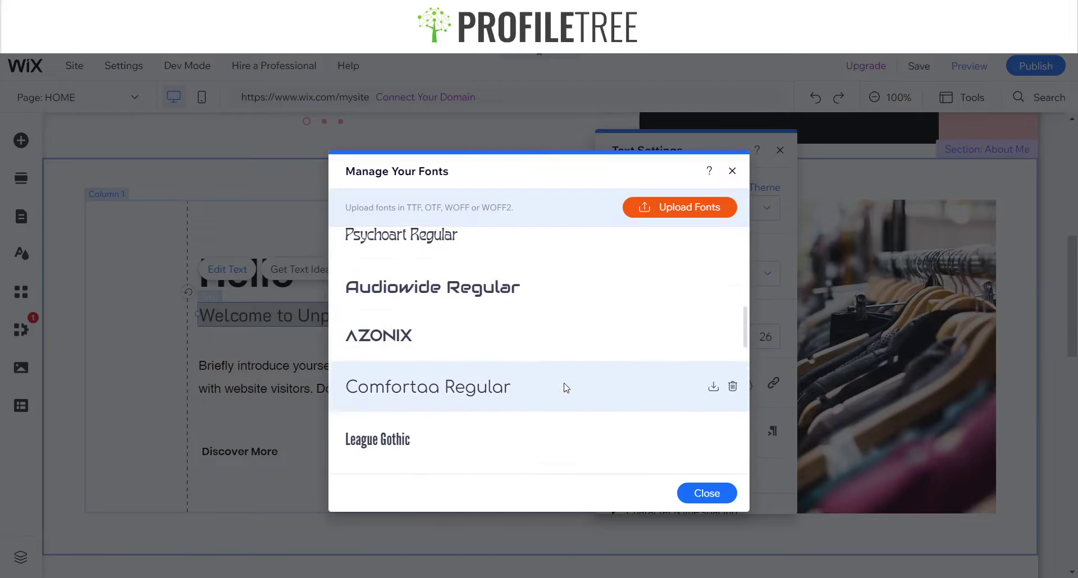
pyautogui.scroll(5, 533, 377)
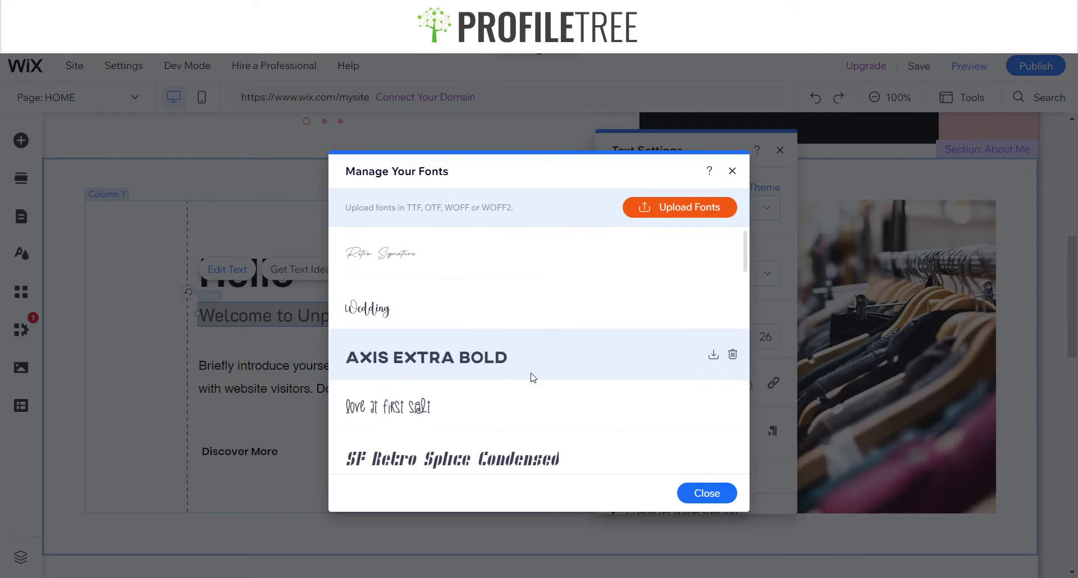
pyautogui.scroll(-4, 499, 384)
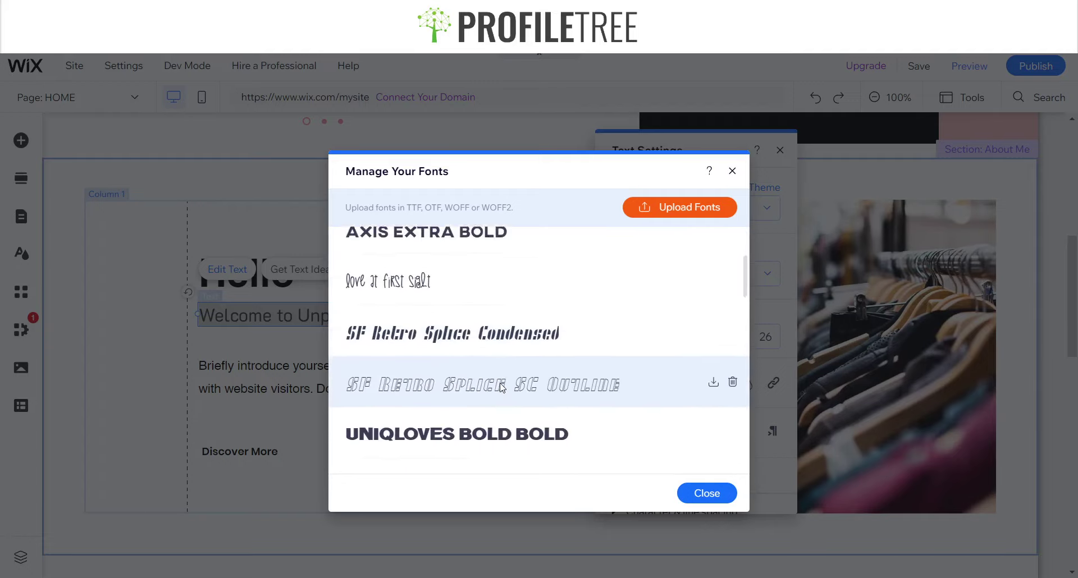
pyautogui.scroll(-2, 502, 388)
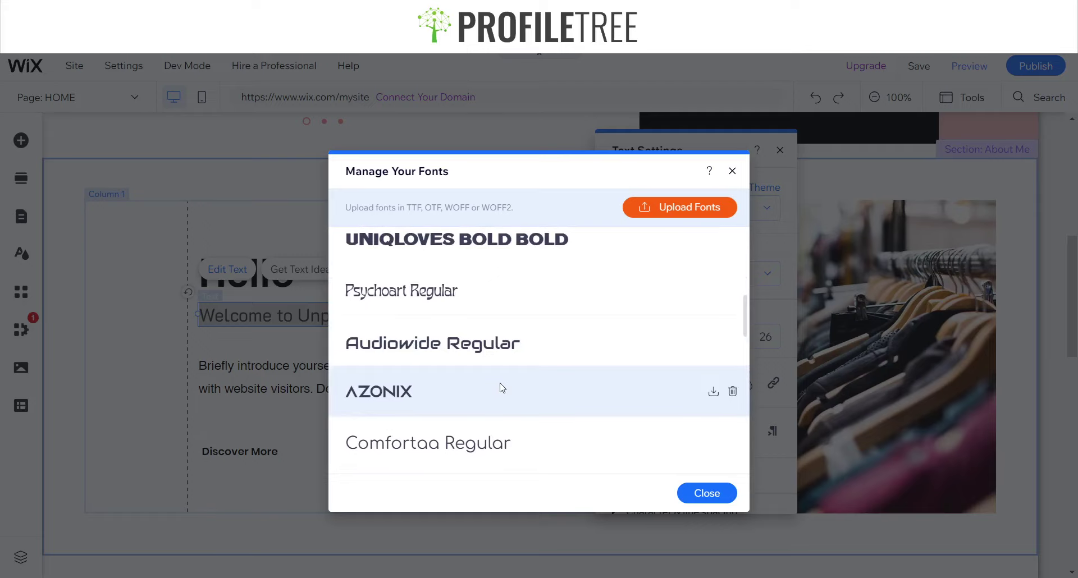
pyautogui.scroll(-1, 501, 387)
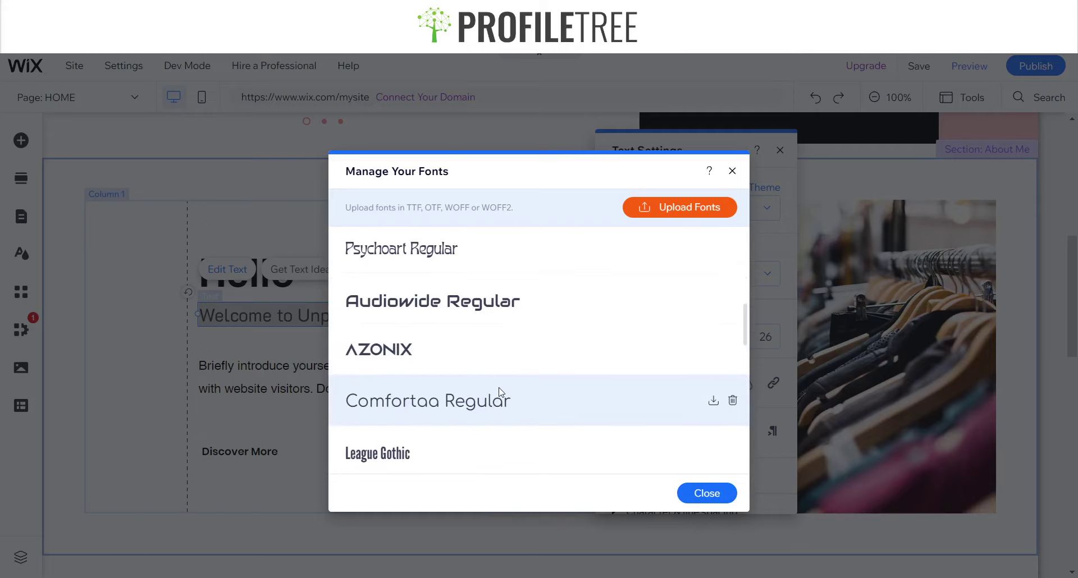
pyautogui.click(721, 493)
# Try the Comfortaa Regular font on the "Welcome to Unplugged" text in the About Me section, and undo the font changes.
pyautogui.click(664, 279)
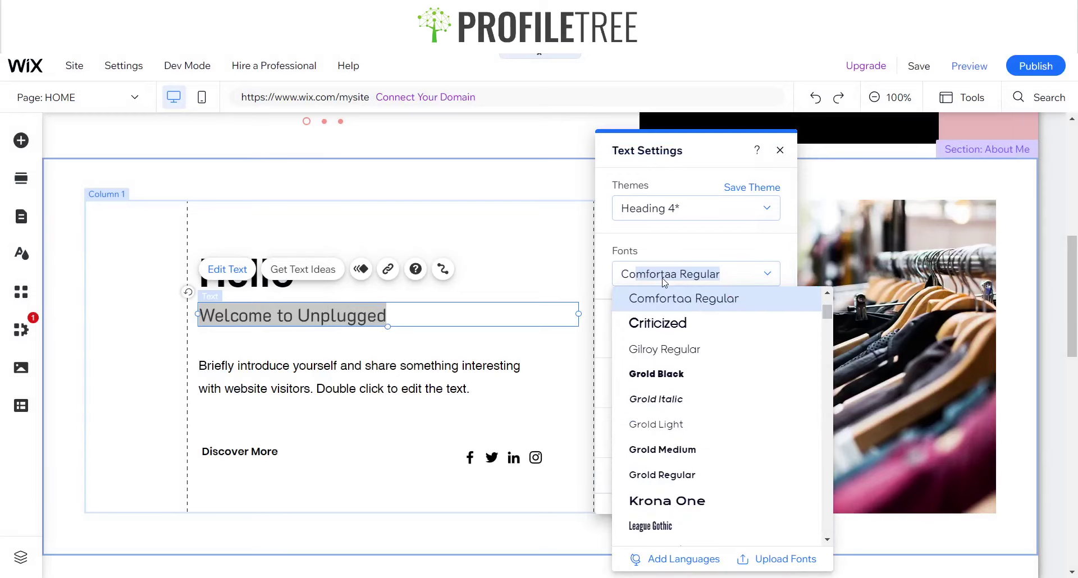
pyautogui.click(668, 297)
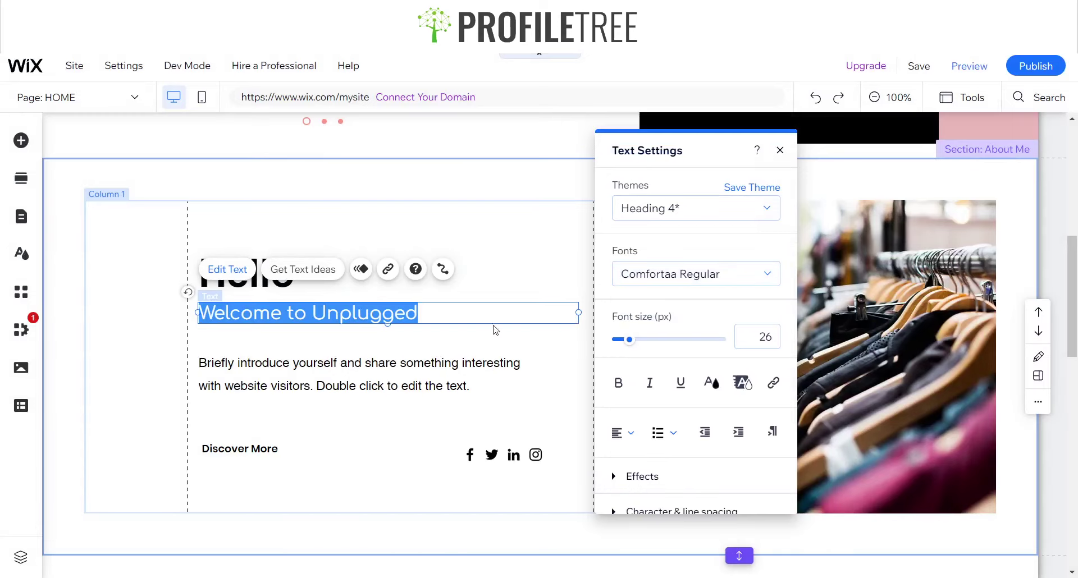
pyautogui.click(780, 150)
pyautogui.click(527, 291)
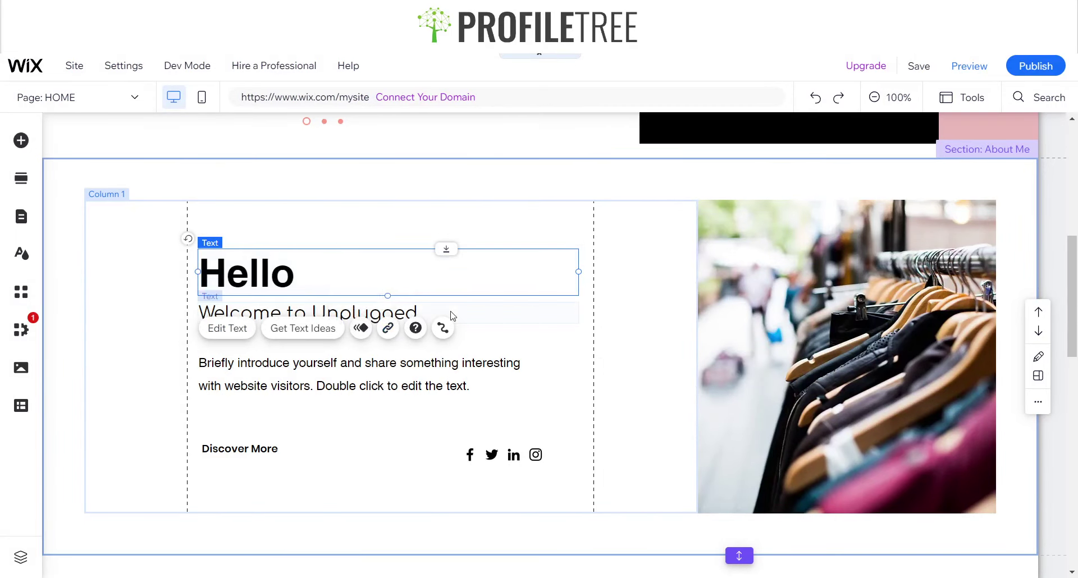
pyautogui.press('Delete')
pyautogui.click(814, 97)
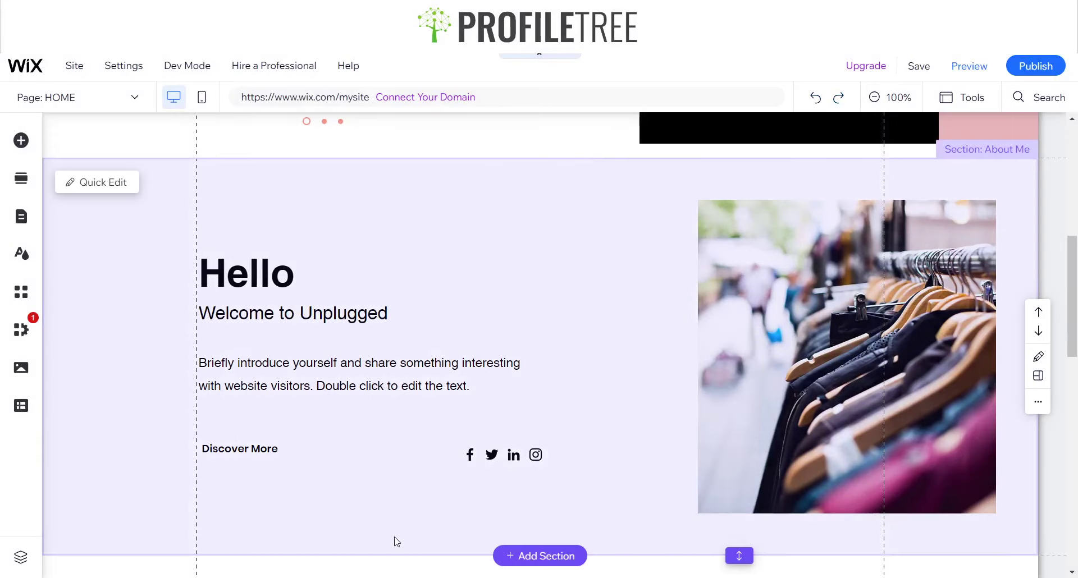
# Look over the home page from the blog slideshow through the About Me section to the team member cards.
pyautogui.scroll(-3, 396, 540)
pyautogui.scroll(-2, 396, 540)
pyautogui.scroll(7, 396, 541)
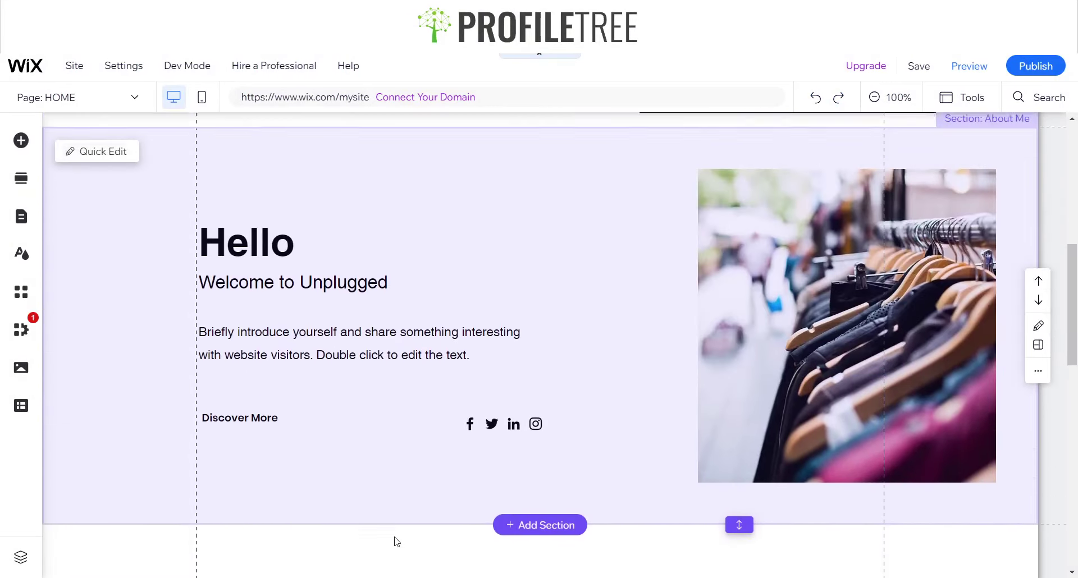
pyautogui.scroll(4, 396, 541)
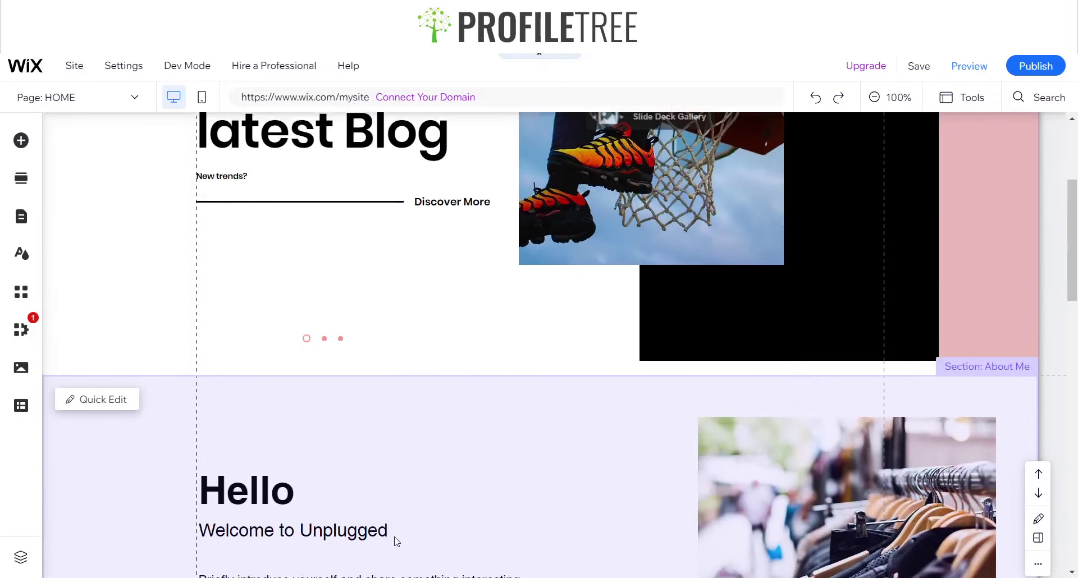
pyautogui.scroll(-12, 396, 541)
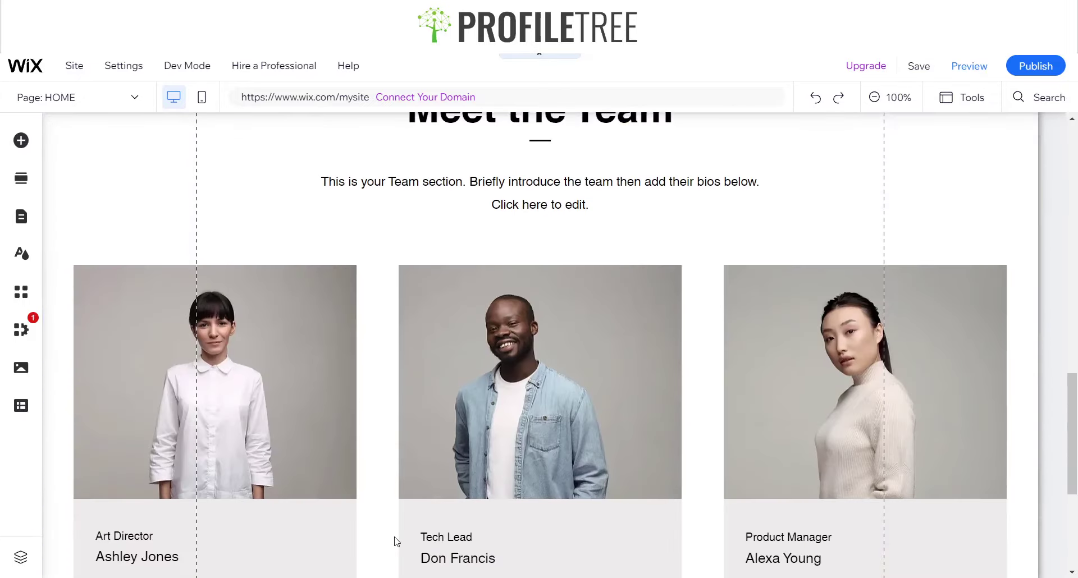
pyautogui.scroll(4, 396, 540)
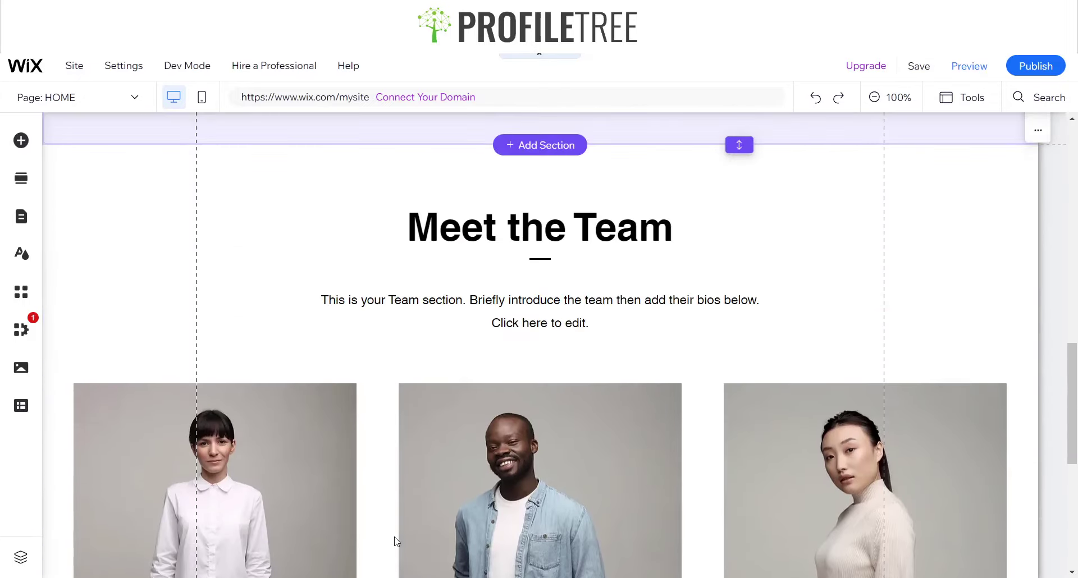
pyautogui.scroll(-7, 396, 541)
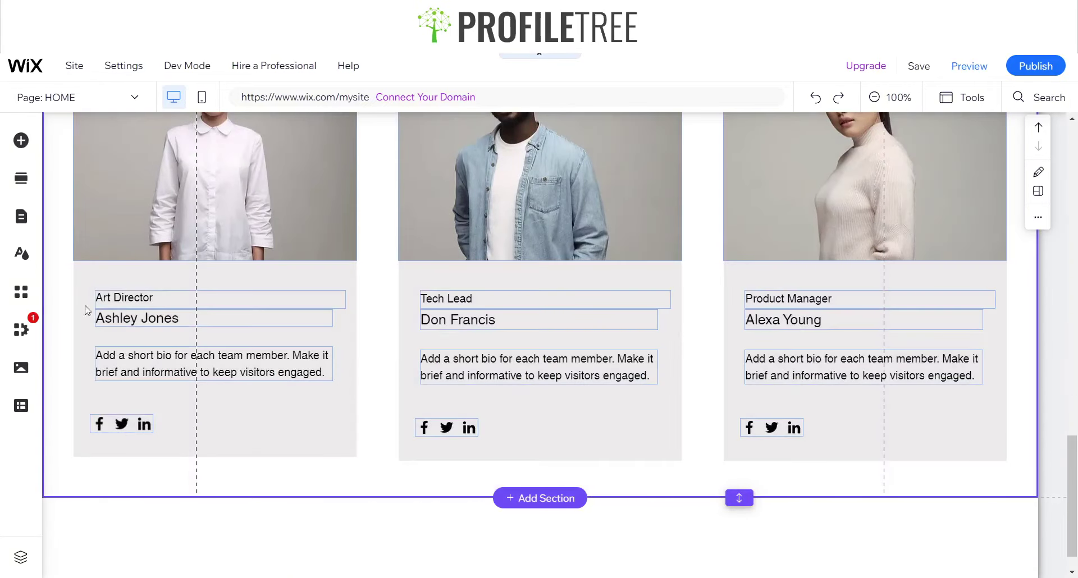
# Add the coloured six-icon Social Bar from the Social category over the Tech Lead card in the "Meet the Team" section.
pyautogui.click(20, 136)
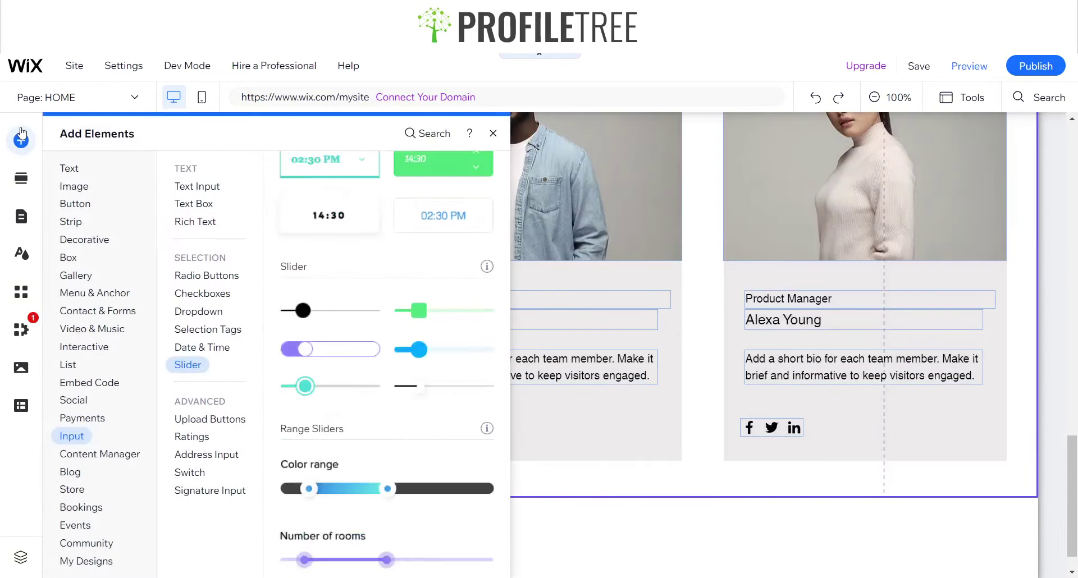
pyautogui.click(84, 453)
pyautogui.click(74, 398)
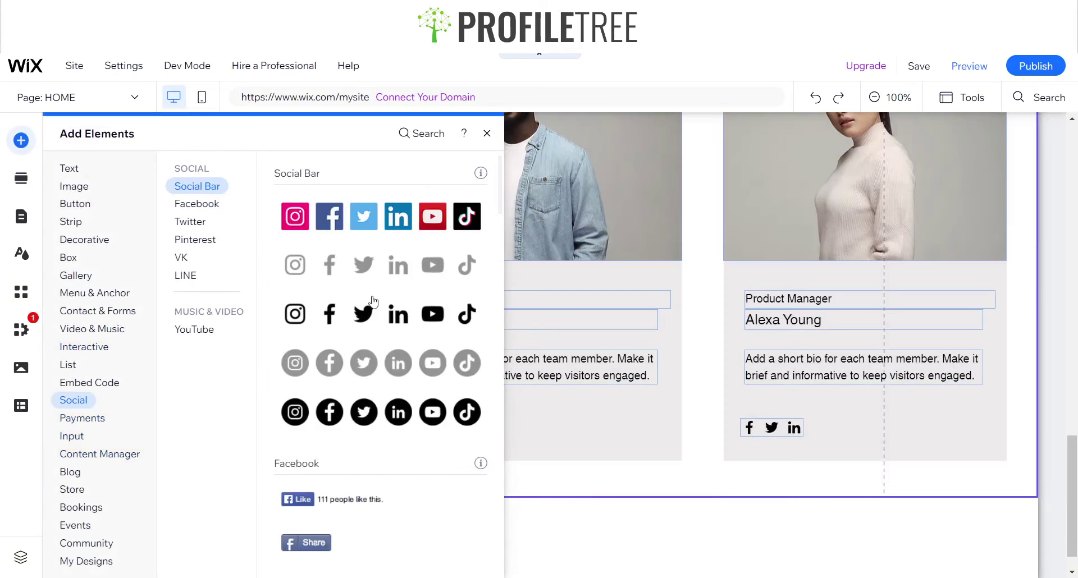
pyautogui.moveTo(352, 222); pyautogui.dragTo(544, 366)
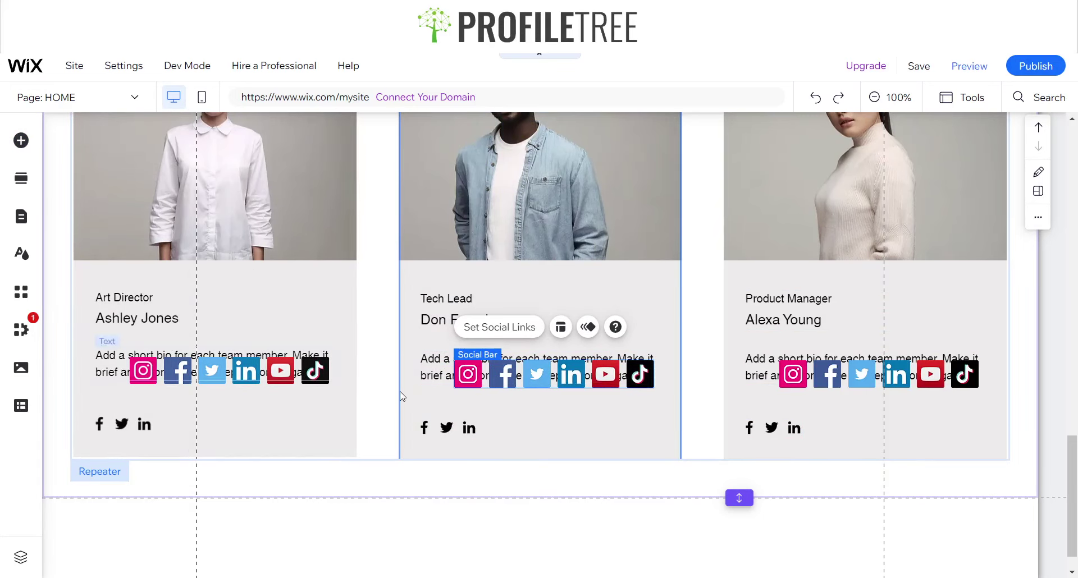
pyautogui.scroll(7, 400, 392)
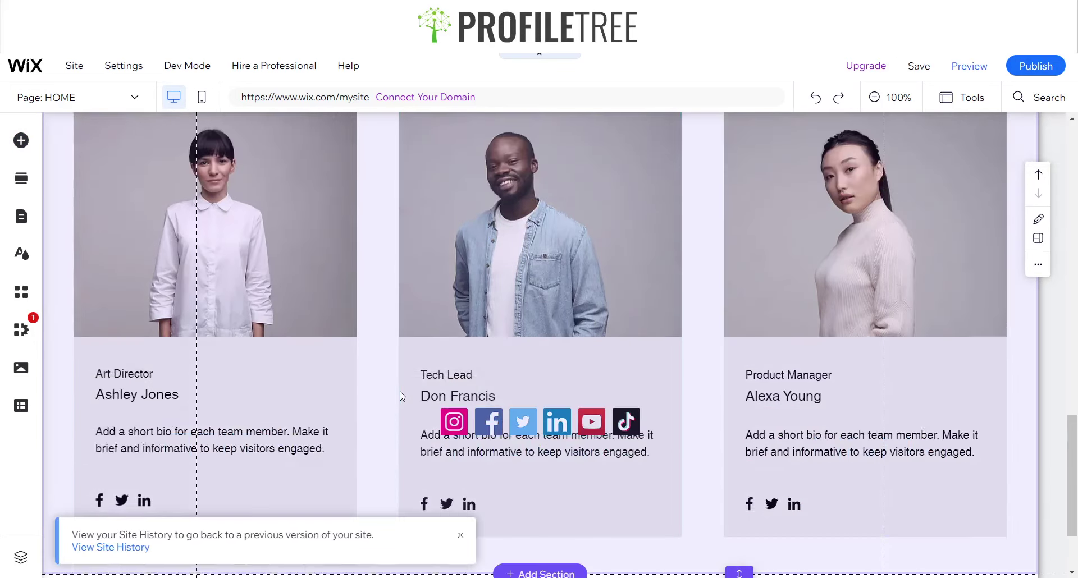
pyautogui.scroll(10, 400, 392)
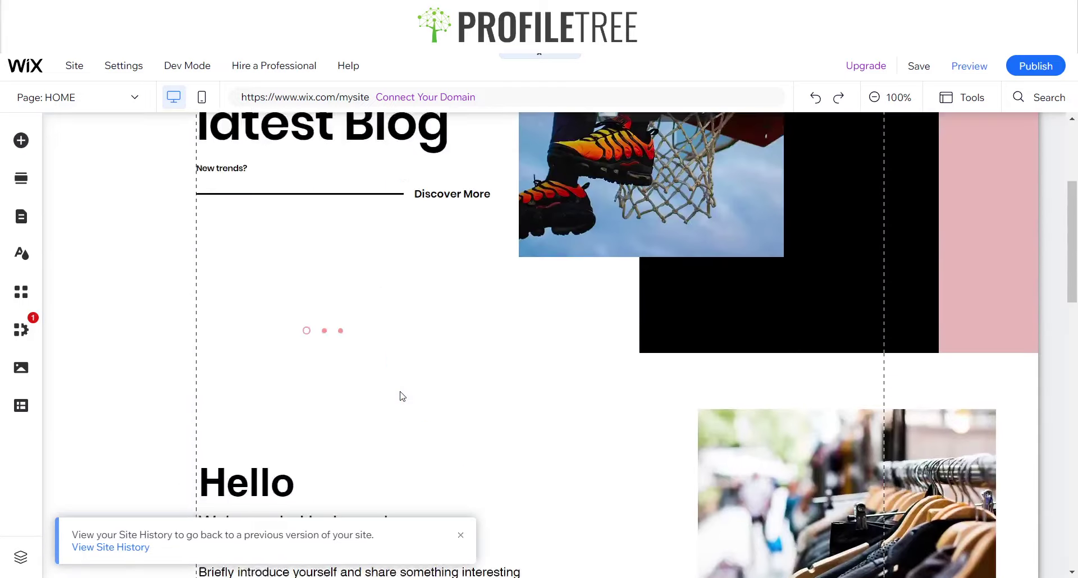
pyautogui.scroll(-7, 400, 393)
pyautogui.scroll(-12, 402, 396)
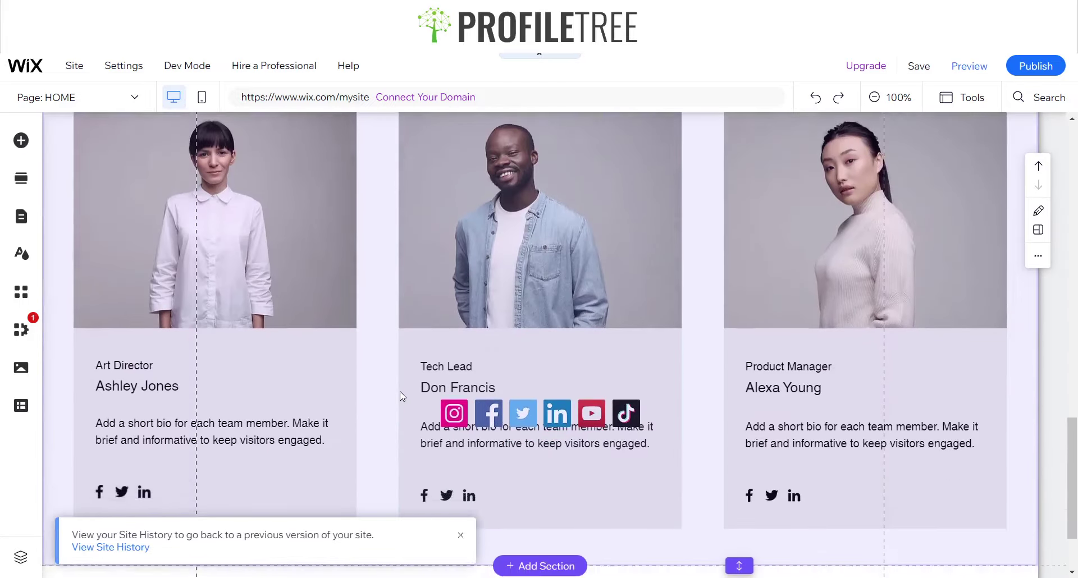
# Add a strip from the Classic strip designs to the empty header of the home page.
pyautogui.scroll(10, 402, 396)
pyautogui.scroll(10, 401, 395)
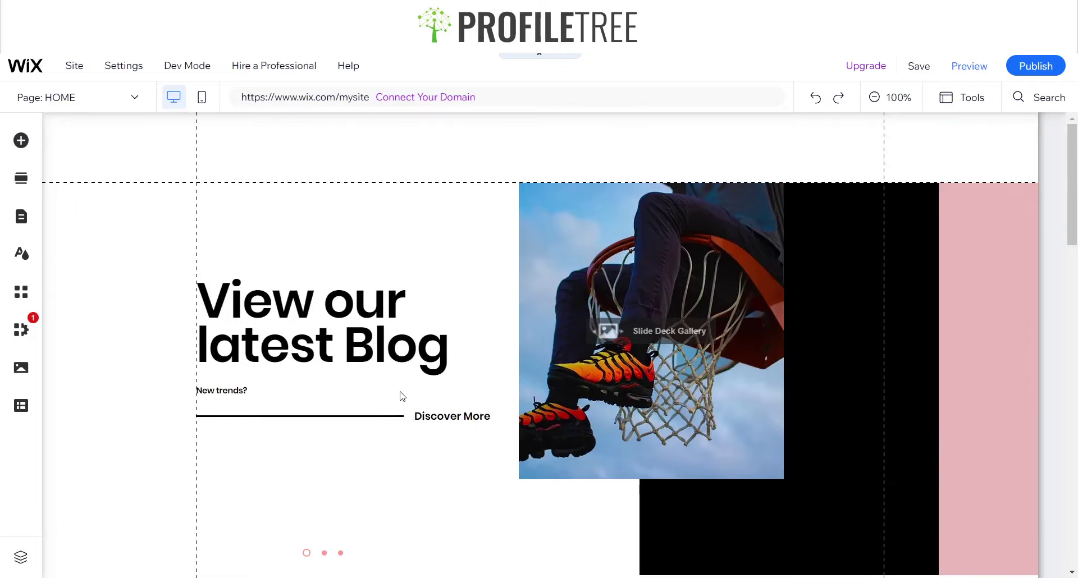
pyautogui.click(582, 166)
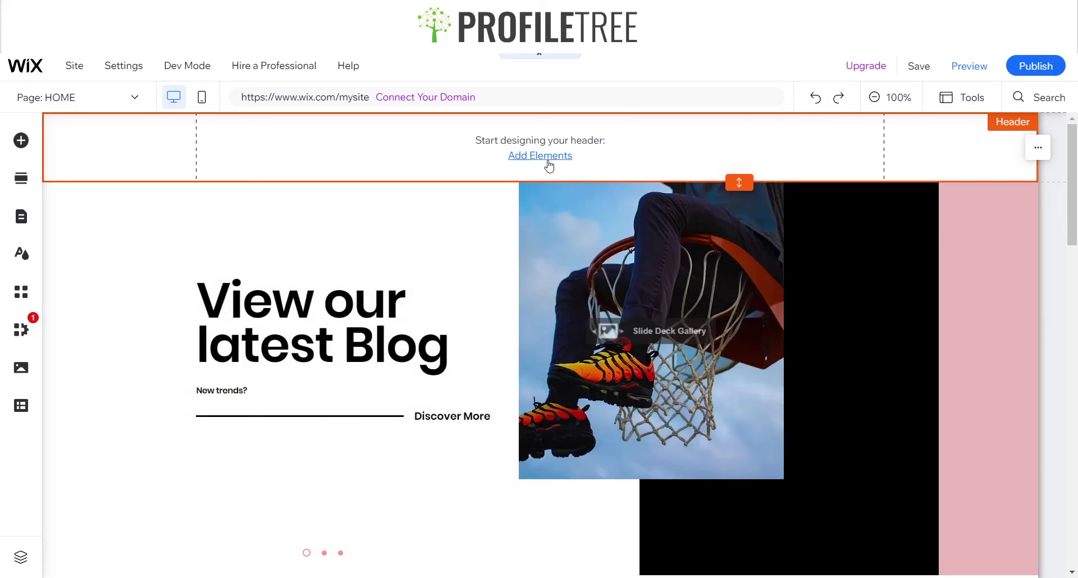
pyautogui.click(540, 156)
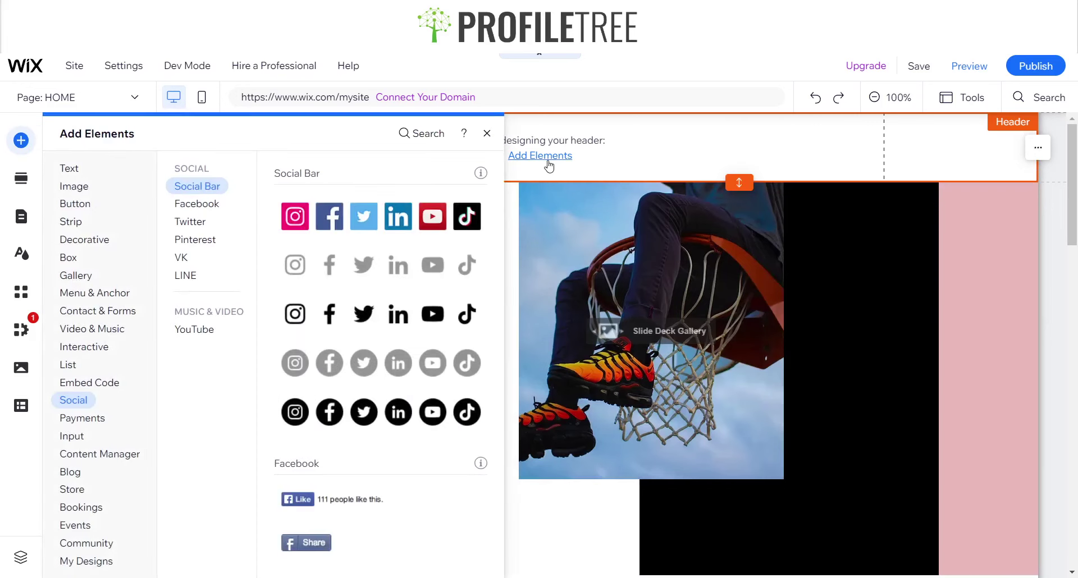
pyautogui.click(92, 331)
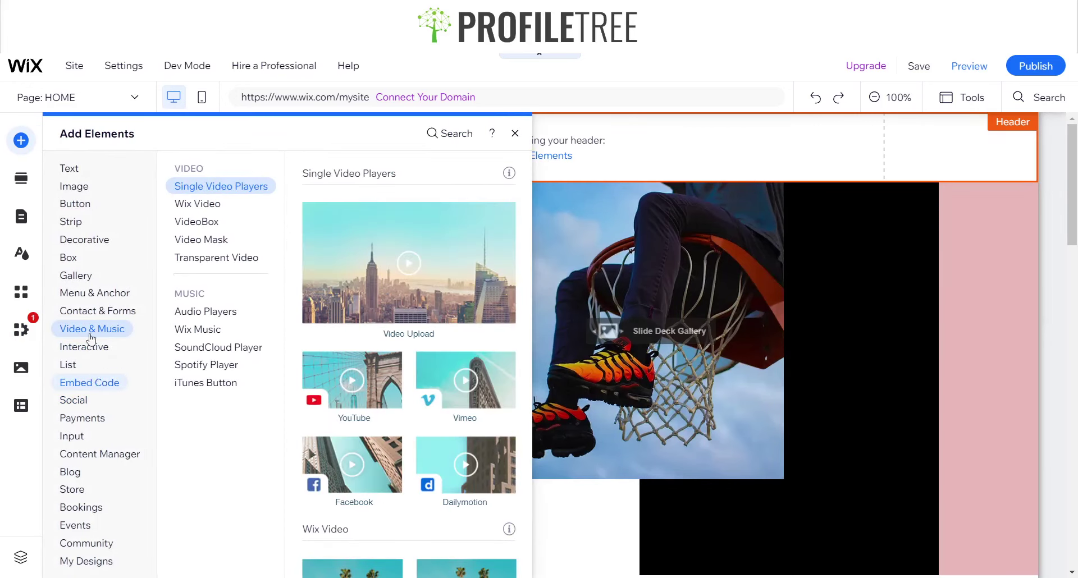
pyautogui.click(96, 275)
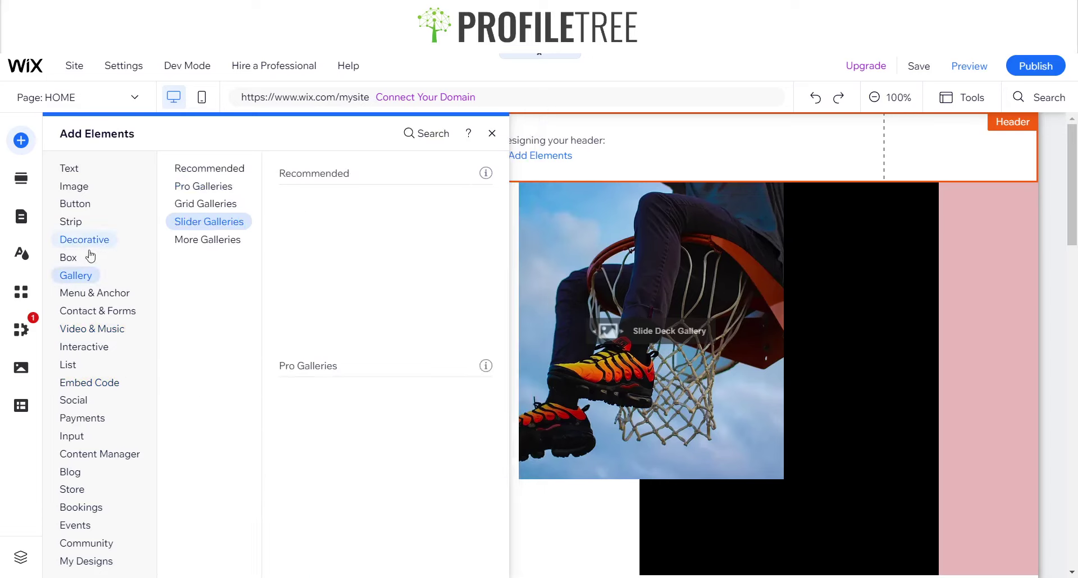
pyautogui.click(100, 316)
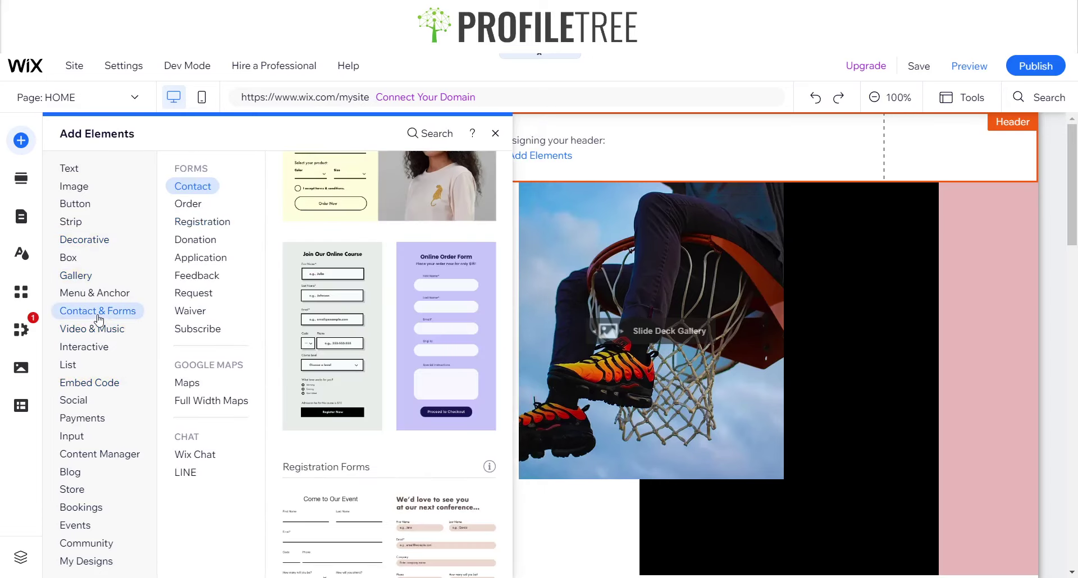
pyautogui.click(66, 204)
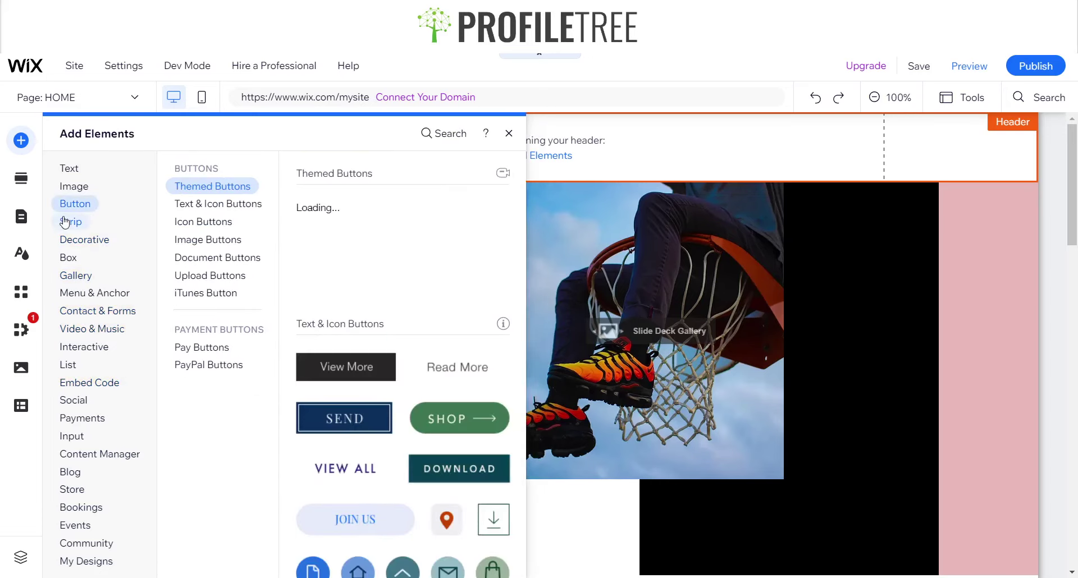
pyautogui.click(65, 223)
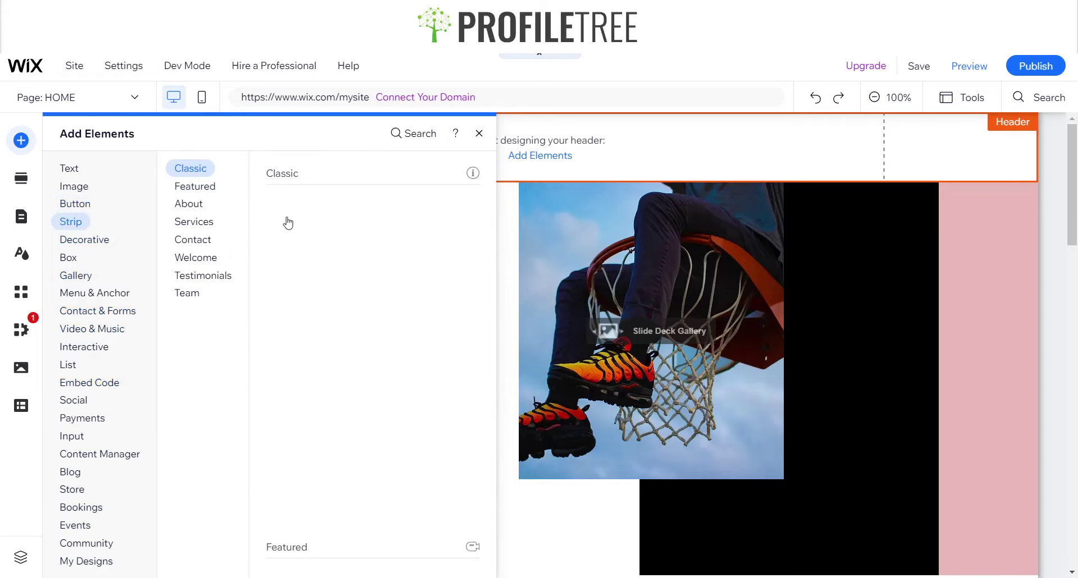
pyautogui.click(297, 338)
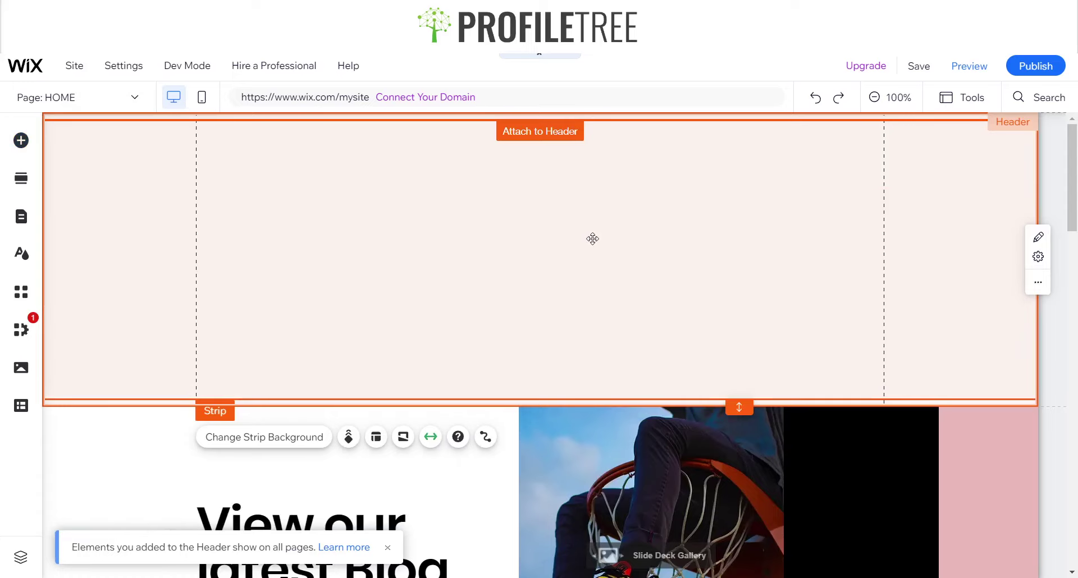
# Move the new strip flush with the header's upper edge at Y 0 and turn on the editor's Toolbar.
pyautogui.moveTo(592, 239); pyautogui.dragTo(589, 221)
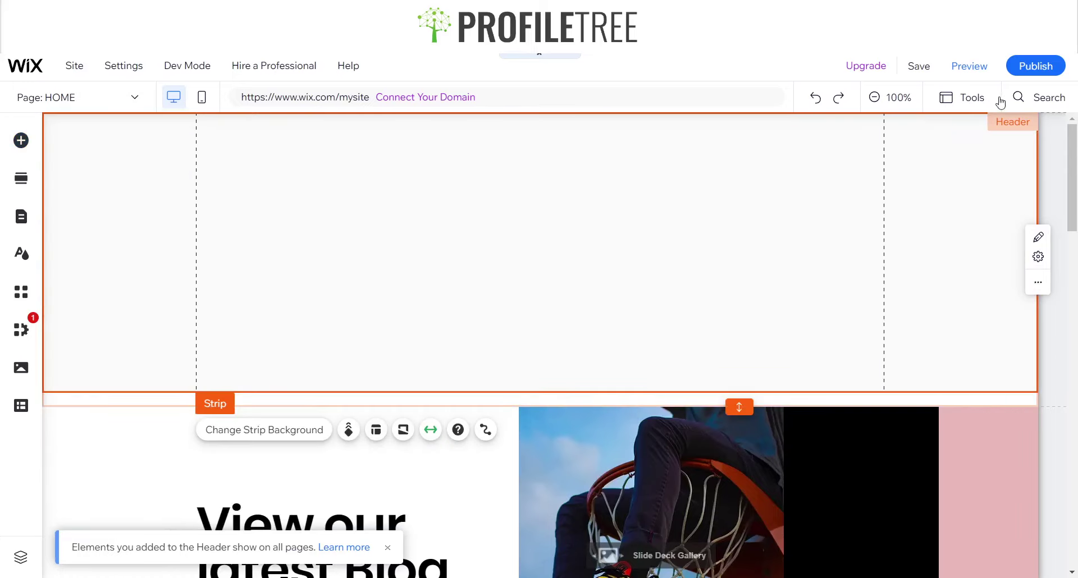
pyautogui.click(983, 104)
pyautogui.click(973, 144)
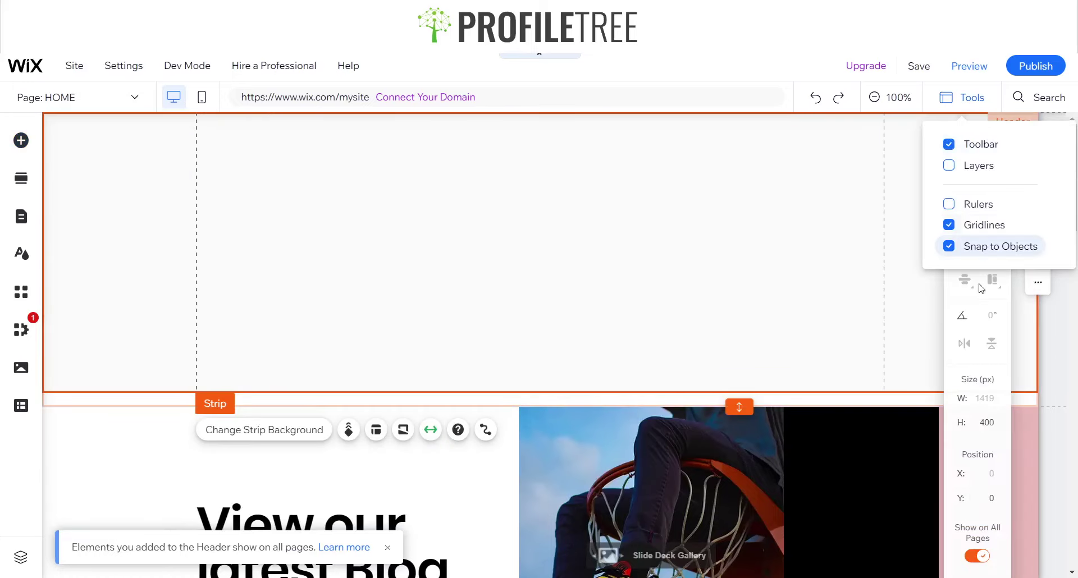
# Set the header strip's height to 100 px and shrink the header to match the strip's lower edge.
pyautogui.click(990, 424)
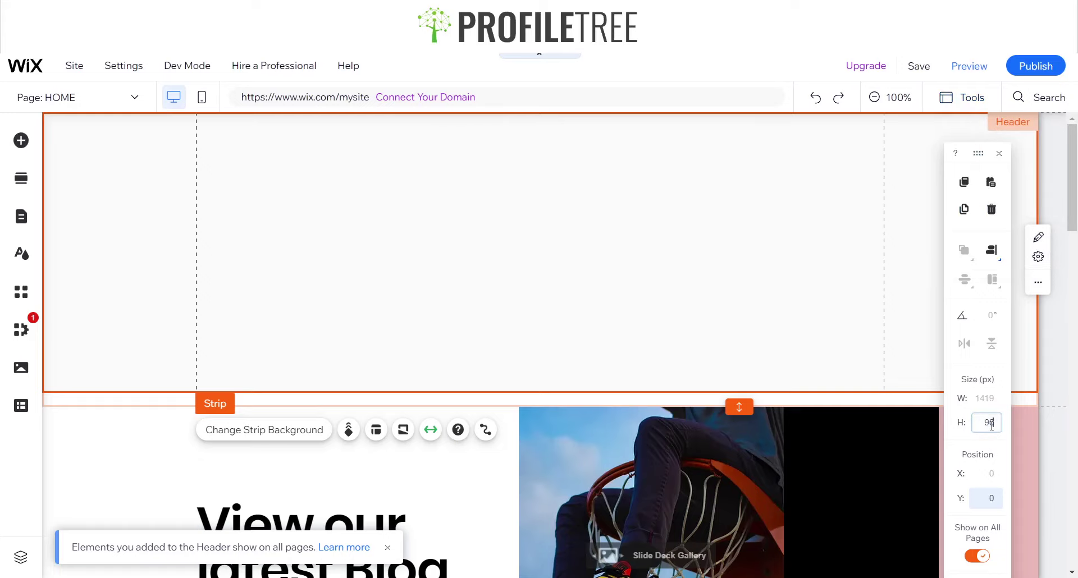
pyautogui.write('90')
pyautogui.press('Return')
pyautogui.click(992, 422)
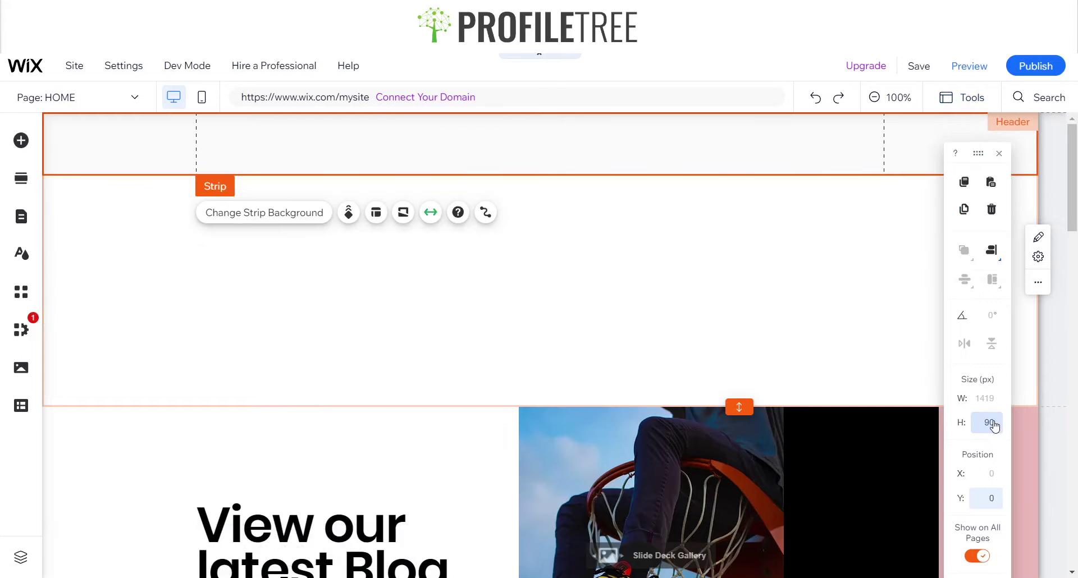
pyautogui.write('100')
pyautogui.press('Return')
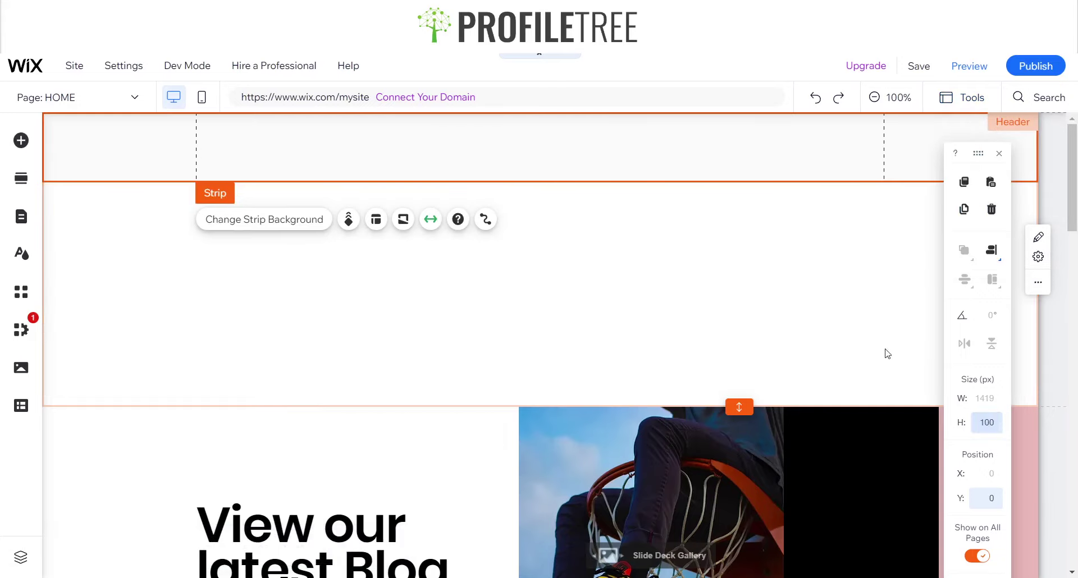
pyautogui.press('Delete')
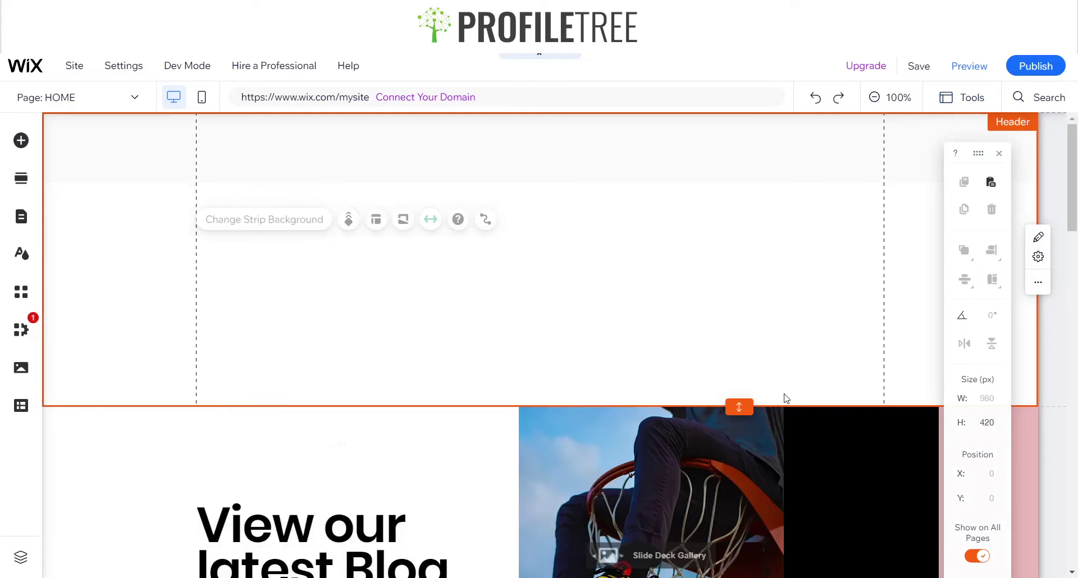
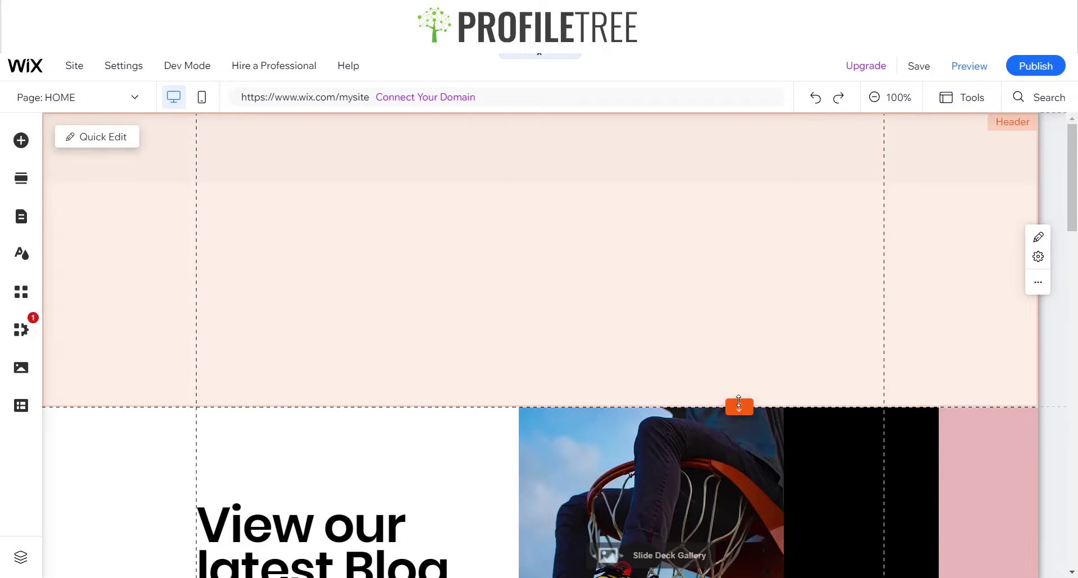
pyautogui.moveTo(739, 402); pyautogui.dragTo(739, 181)
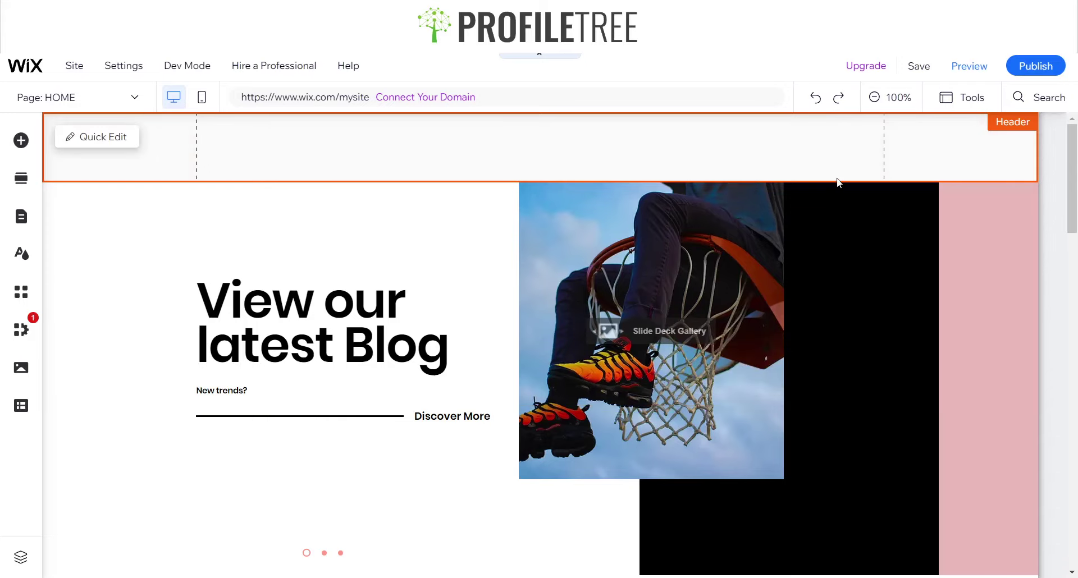
# Divide the header strip into three columns by adding two columns.
pyautogui.click(678, 146)
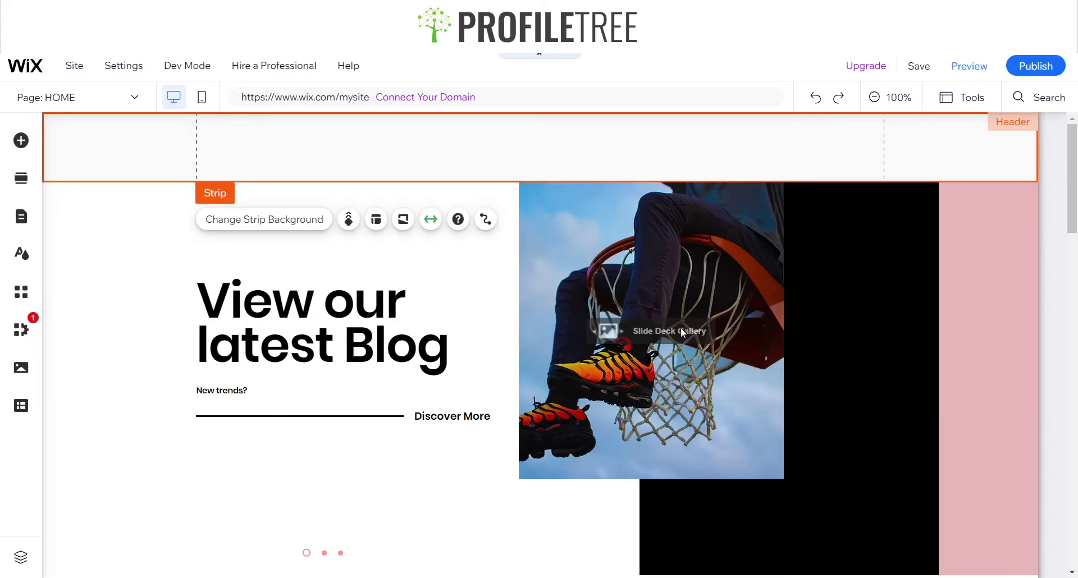
pyautogui.click(375, 221)
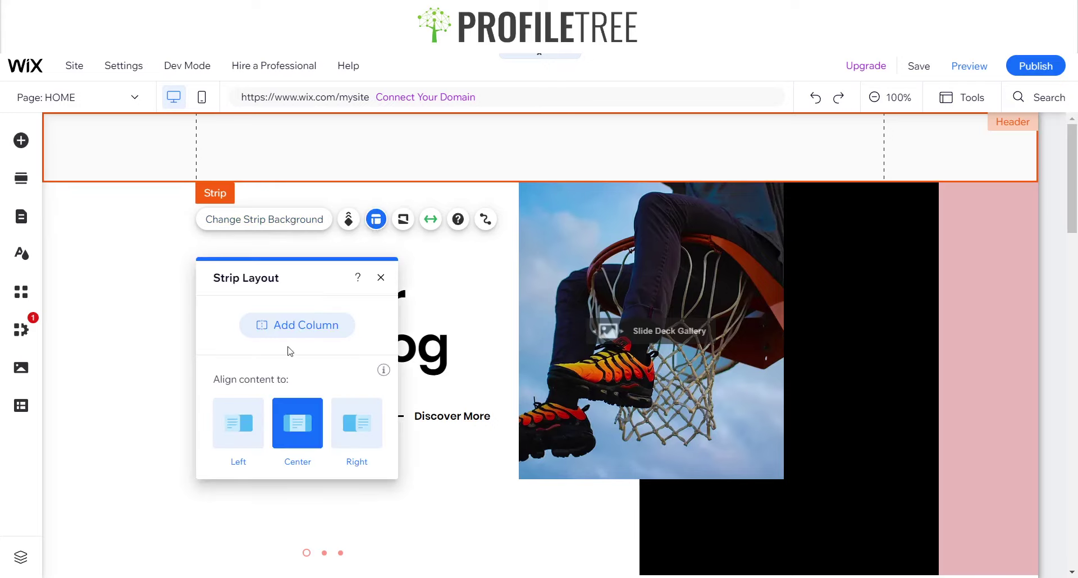
pyautogui.click(292, 328)
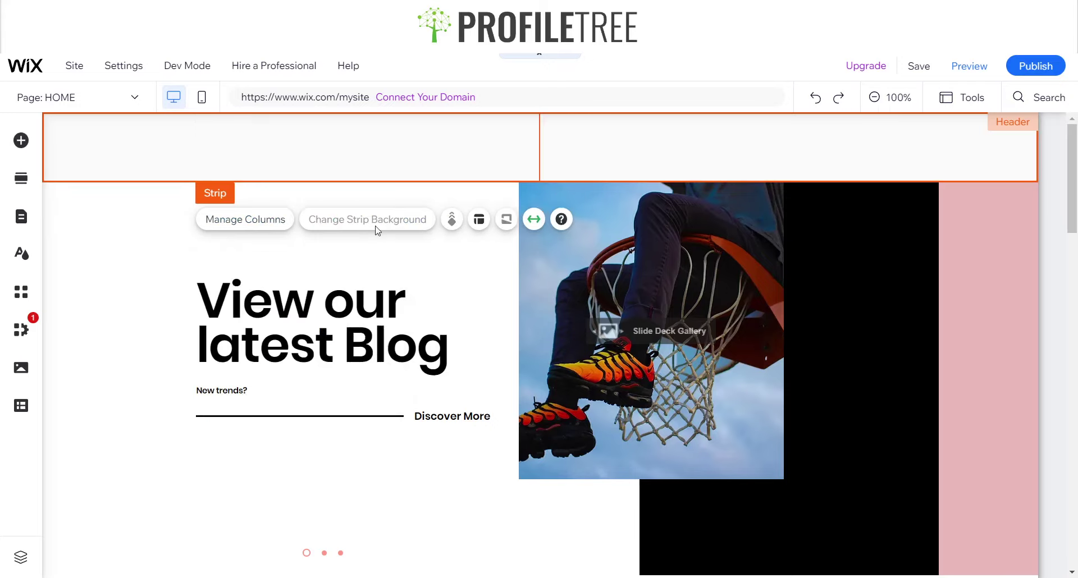
pyautogui.click(479, 219)
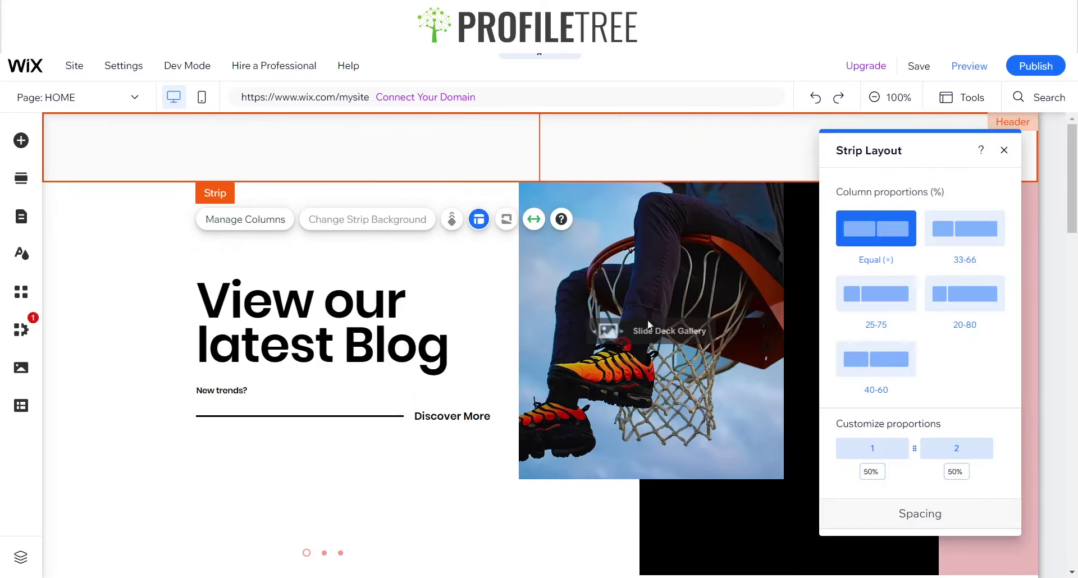
pyautogui.click(1004, 150)
pyautogui.press('Escape')
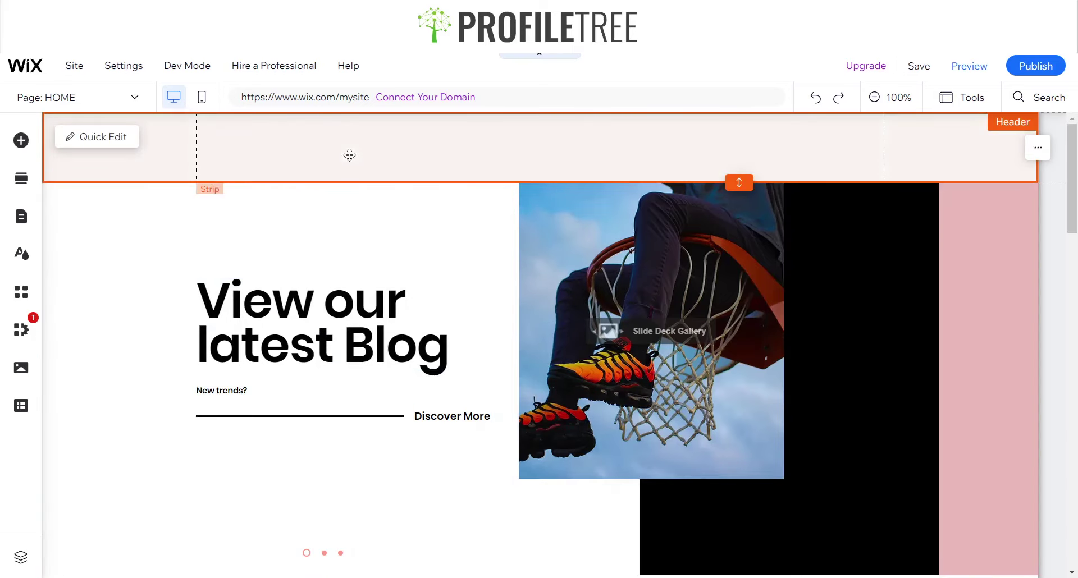
pyautogui.click(302, 185)
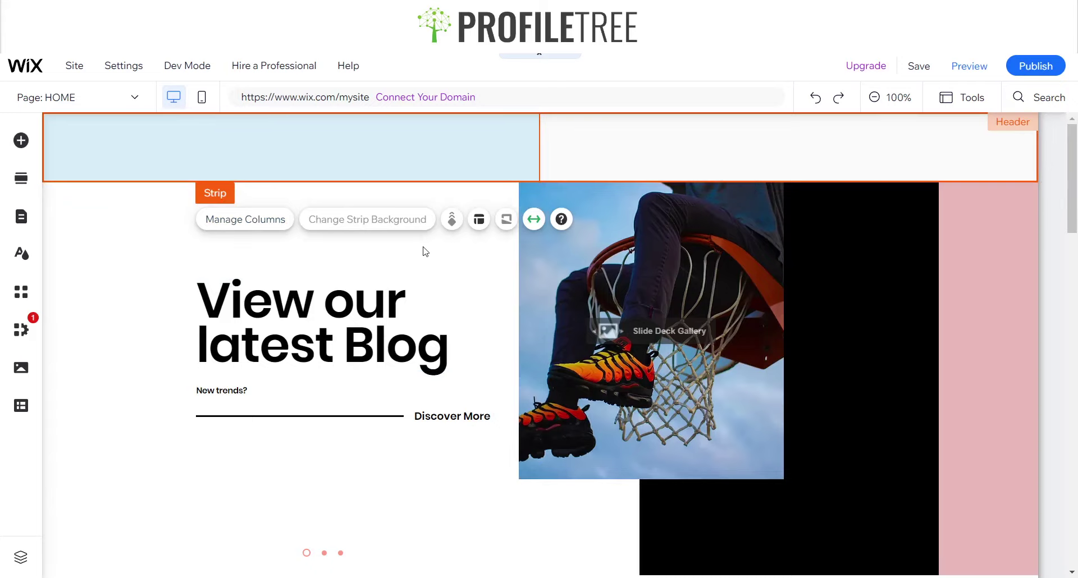
pyautogui.click(276, 227)
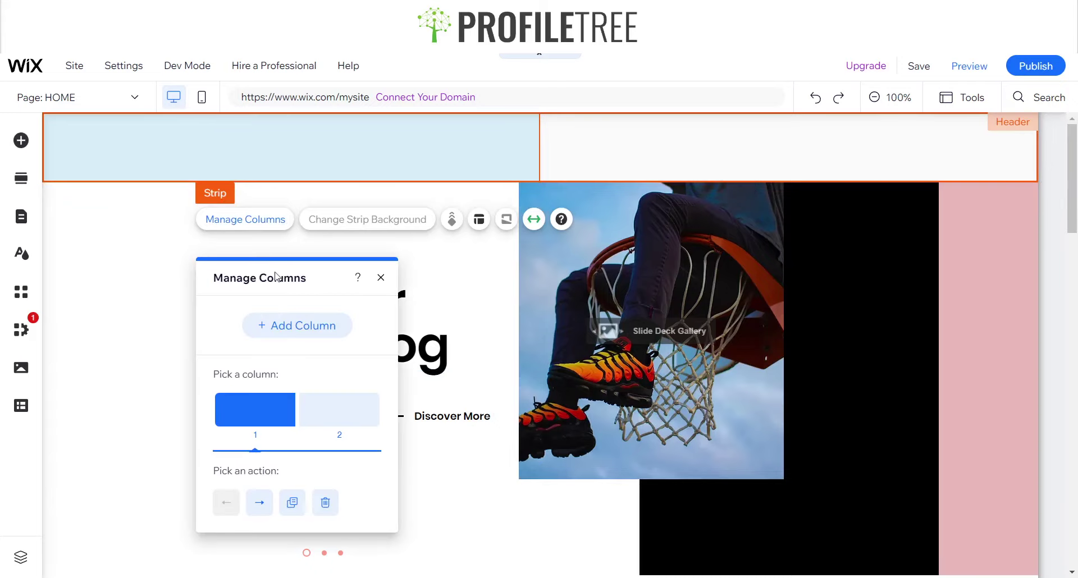
pyautogui.click(294, 332)
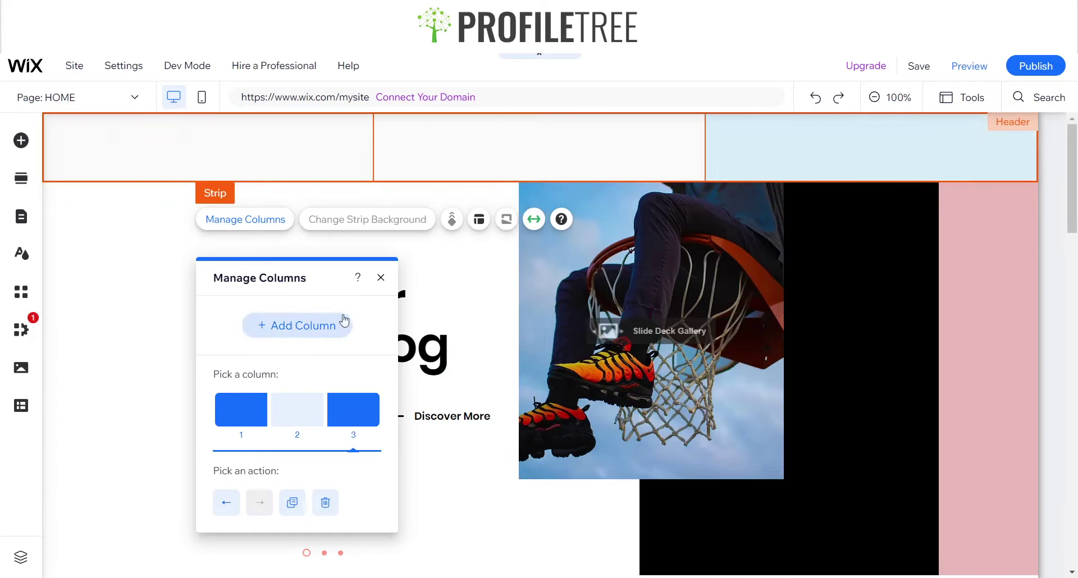
# Apply the 20-20-60 column proportions to the header strip and reverse the layout so the widest column comes first.
pyautogui.click(479, 219)
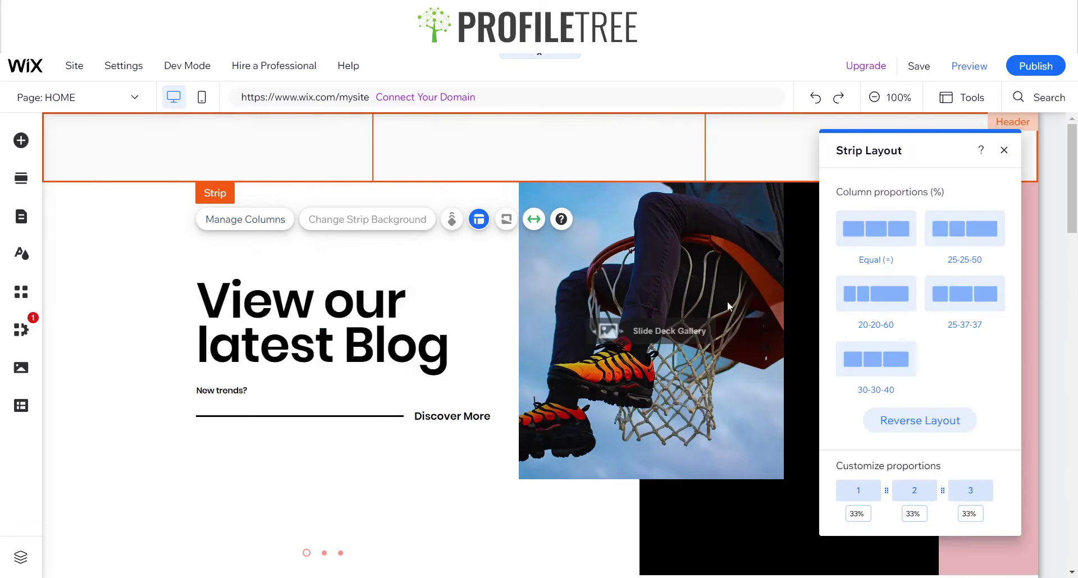
pyautogui.click(869, 301)
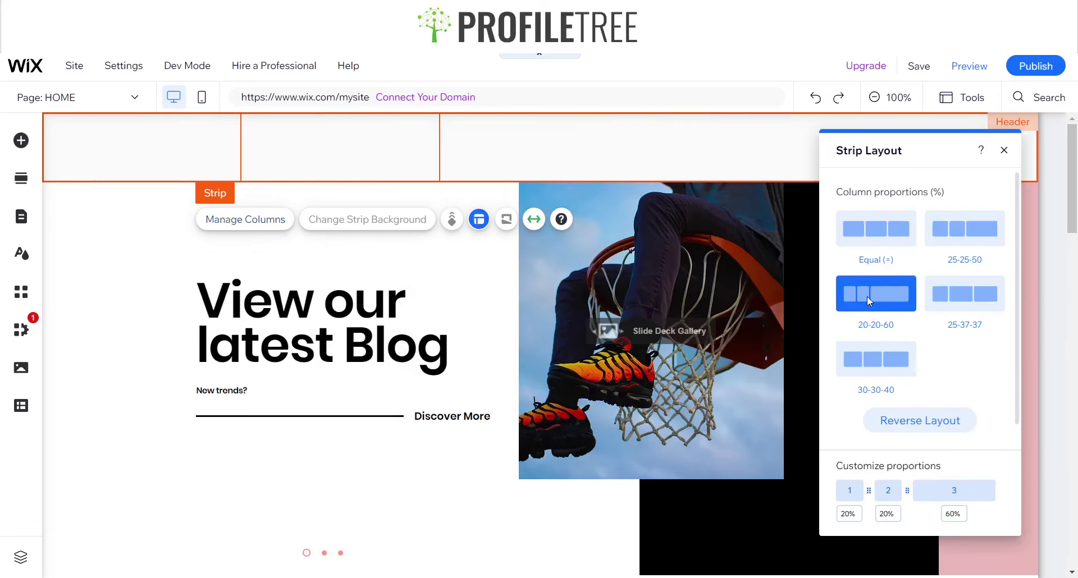
pyautogui.click(917, 425)
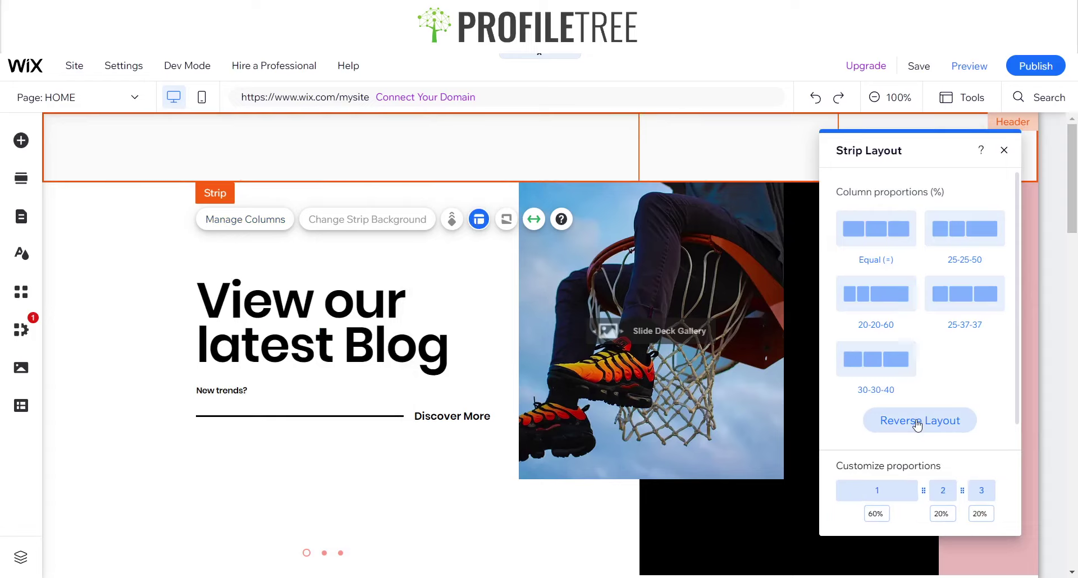
pyautogui.click(1004, 150)
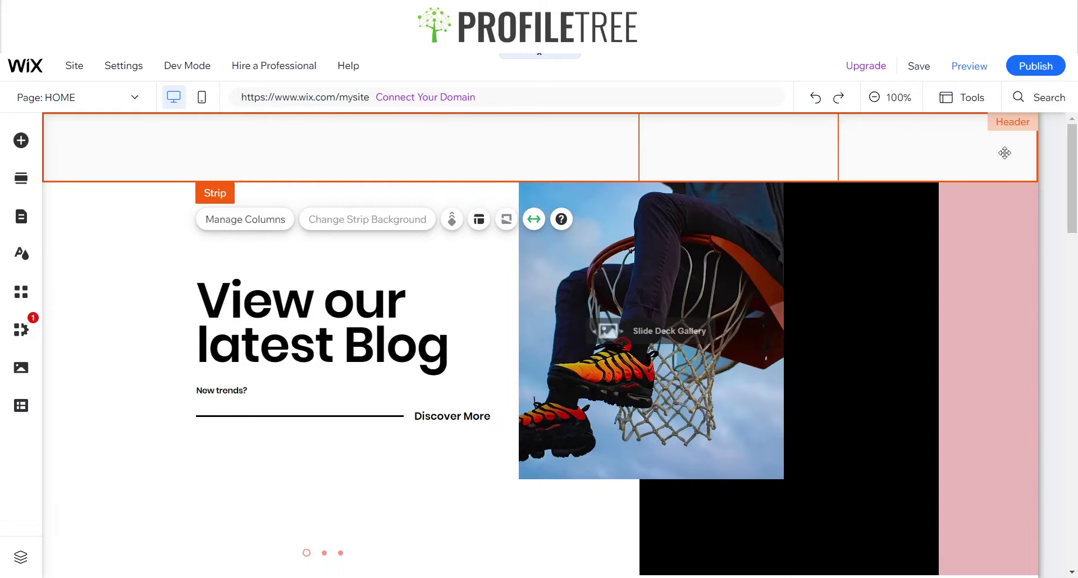
# Customize the strip's proportions so Column 2 takes 30% and Column 3 takes 10% of the width.
pyautogui.click(826, 154)
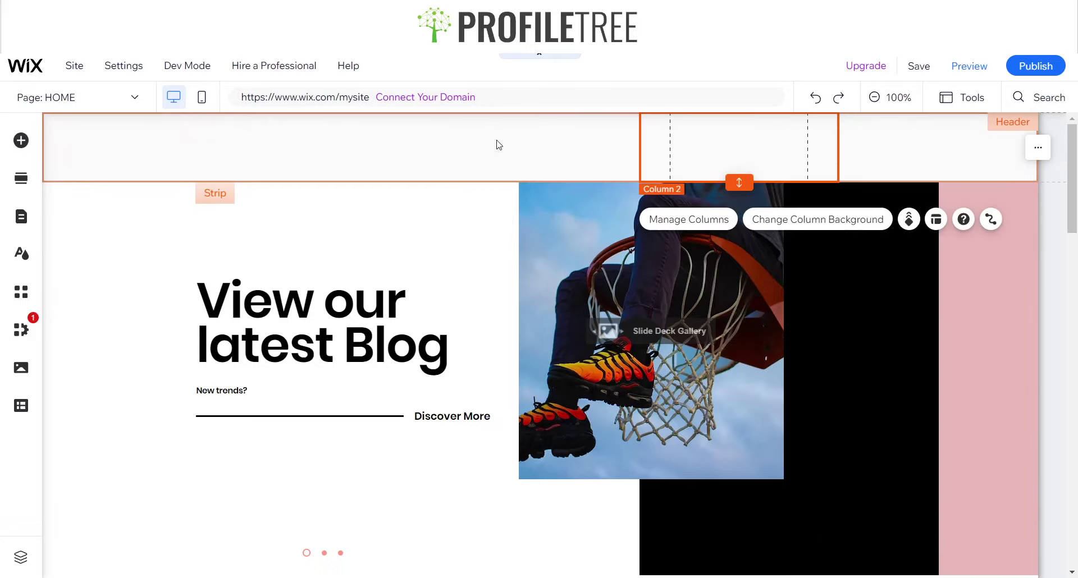
pyautogui.click(938, 226)
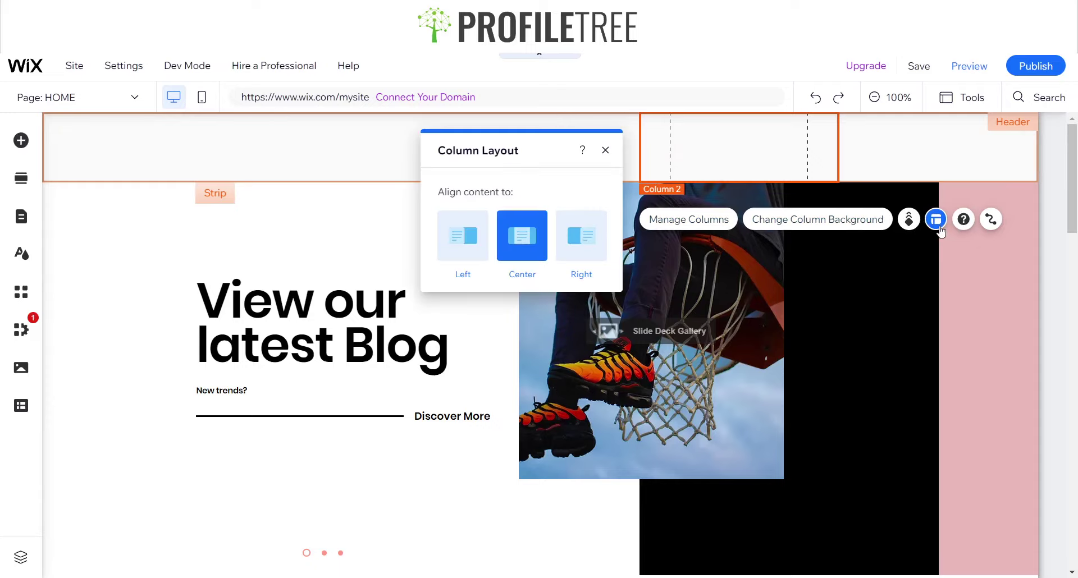
pyautogui.click(605, 150)
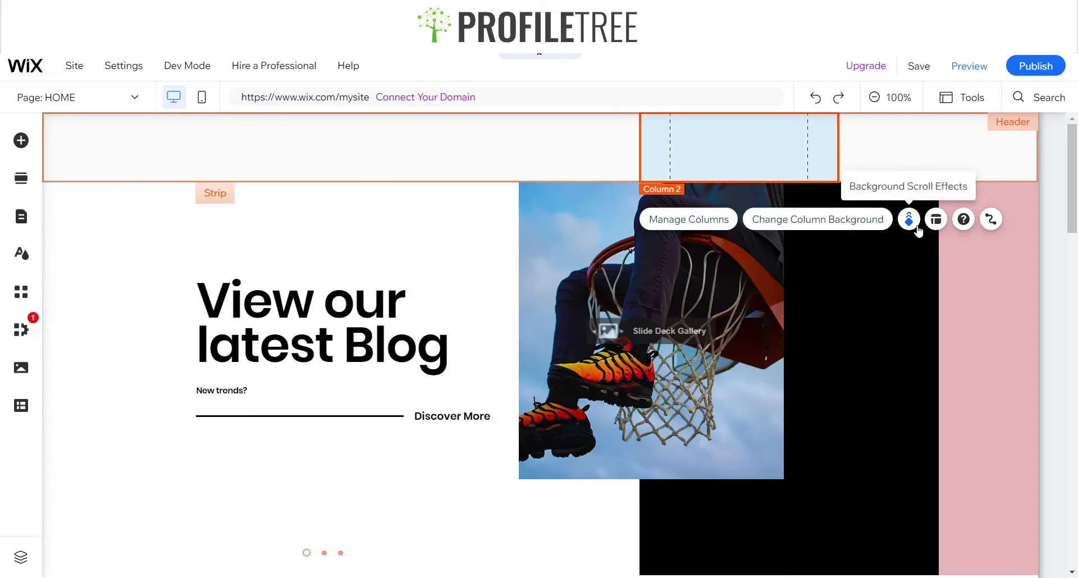
pyautogui.click(700, 220)
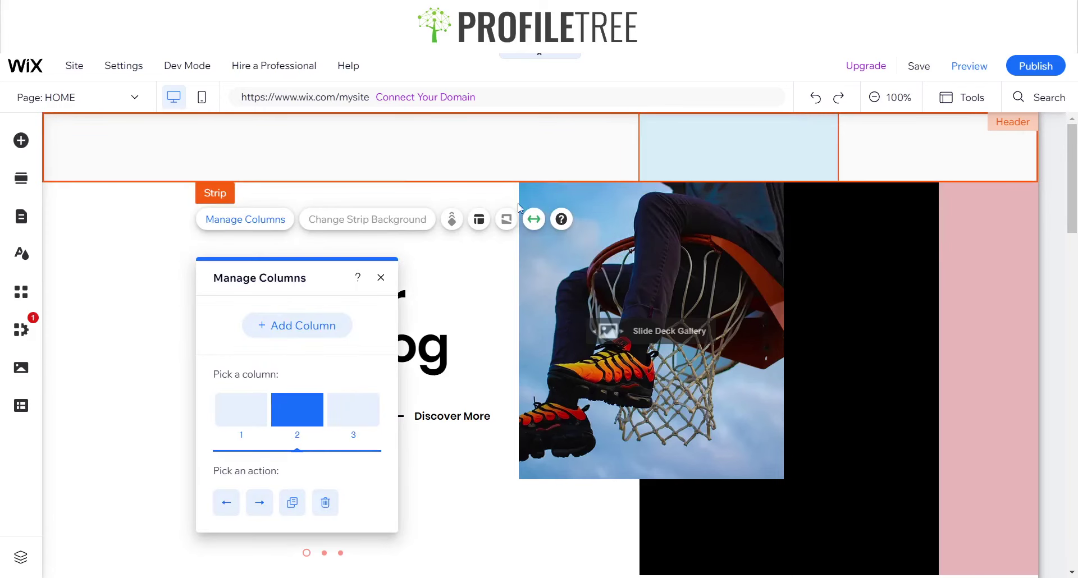
pyautogui.click(479, 220)
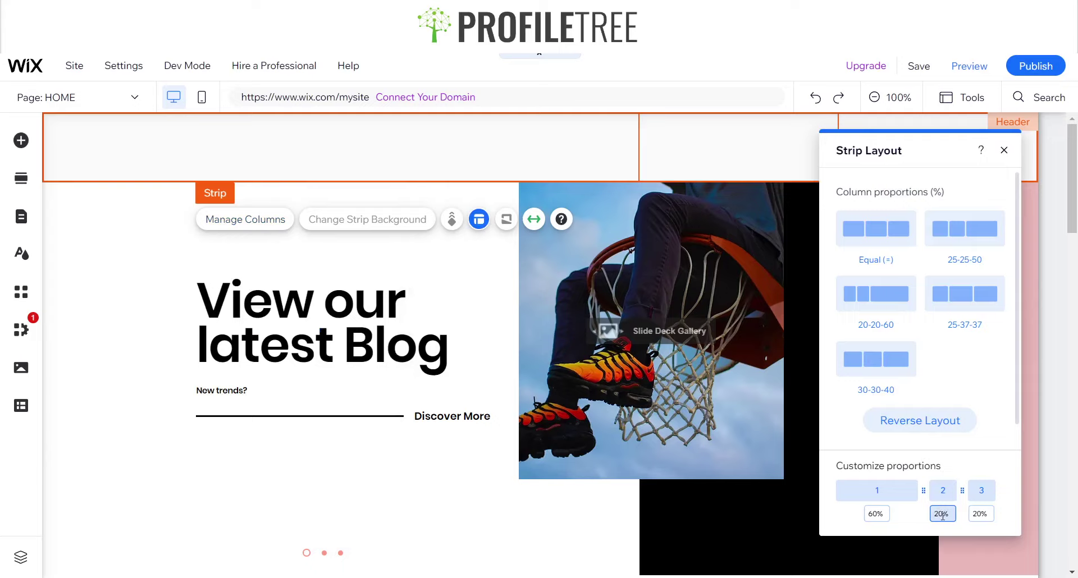
pyautogui.moveTo(964, 488); pyautogui.dragTo(980, 490)
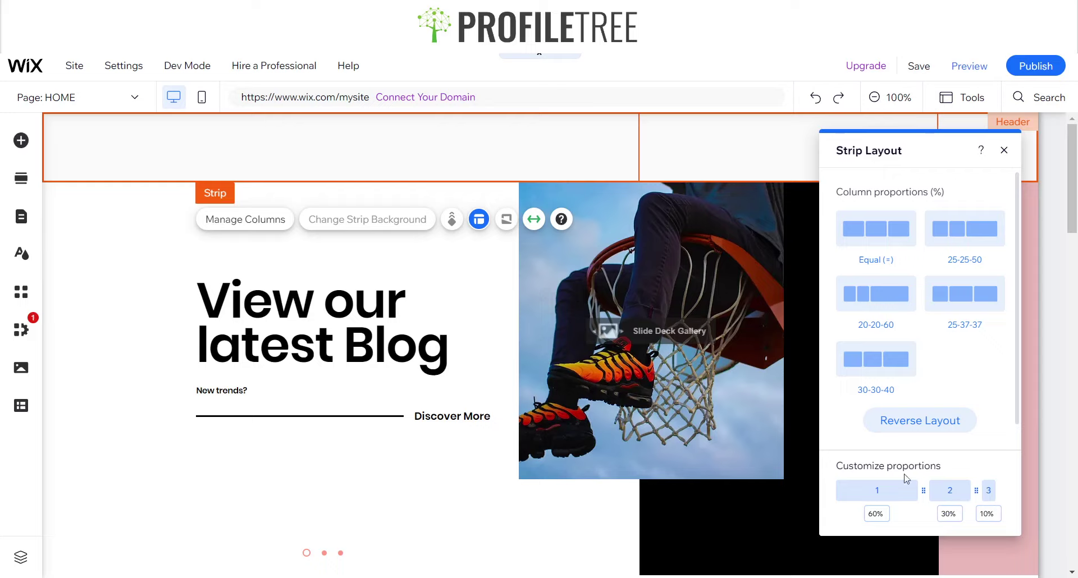
pyautogui.click(1004, 150)
# Set the background of the strip's Column 3 to the saved pink colour #EAB9B9.
pyautogui.click(988, 156)
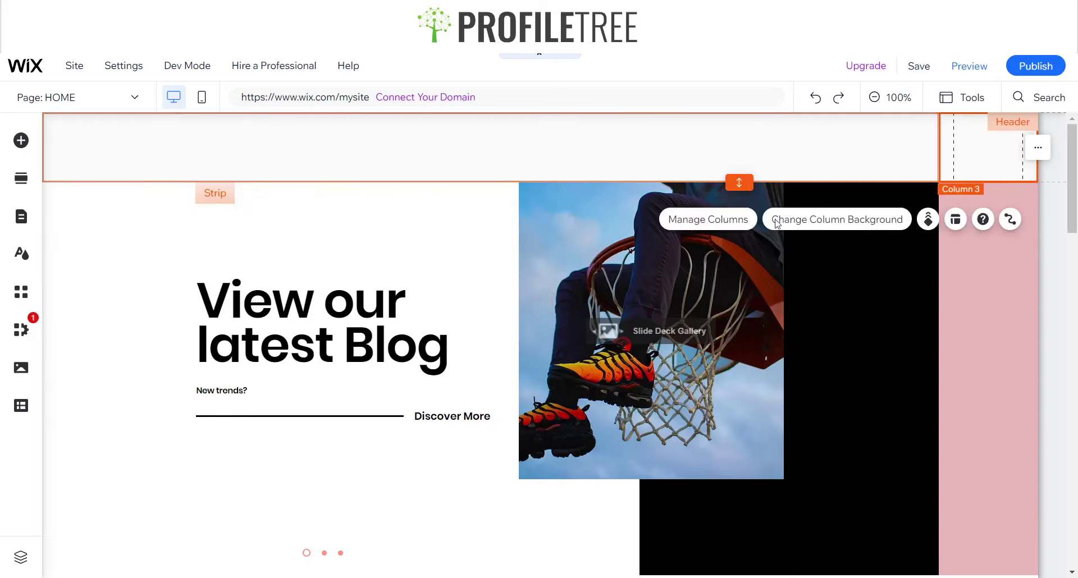
pyautogui.press('Escape')
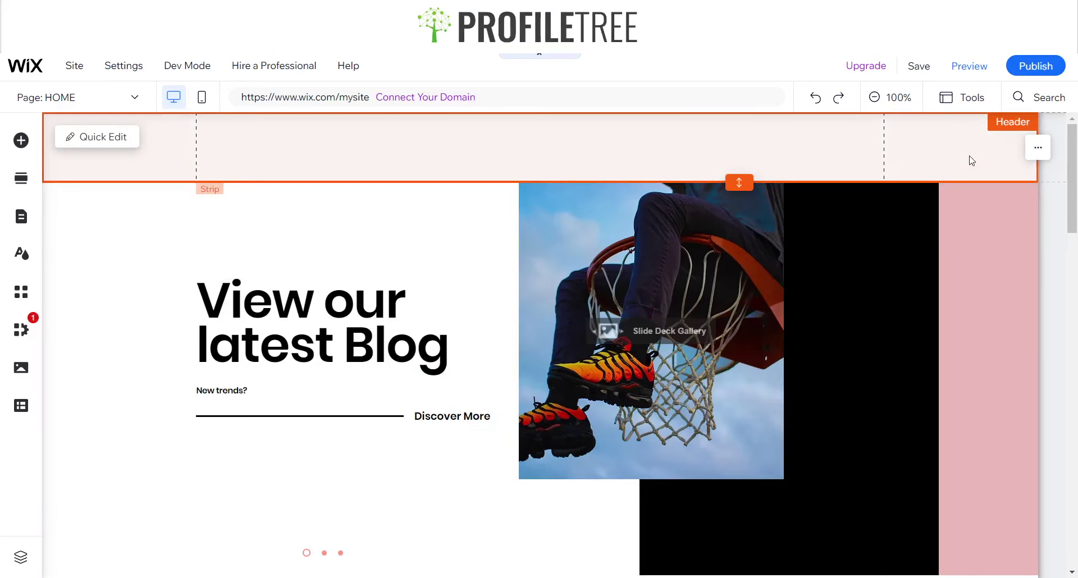
pyautogui.click(970, 158)
pyautogui.click(969, 156)
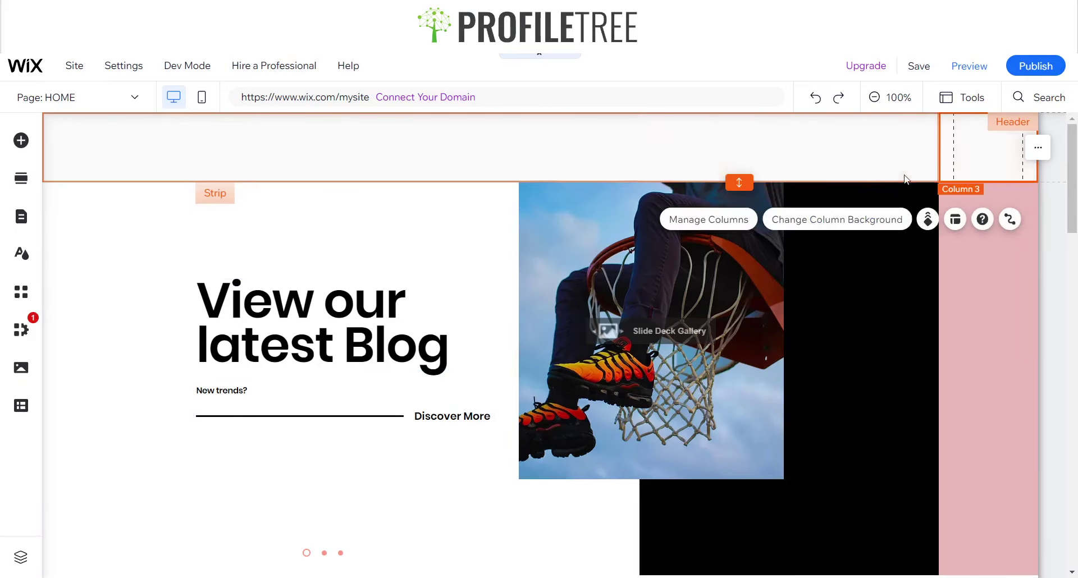
pyautogui.click(848, 216)
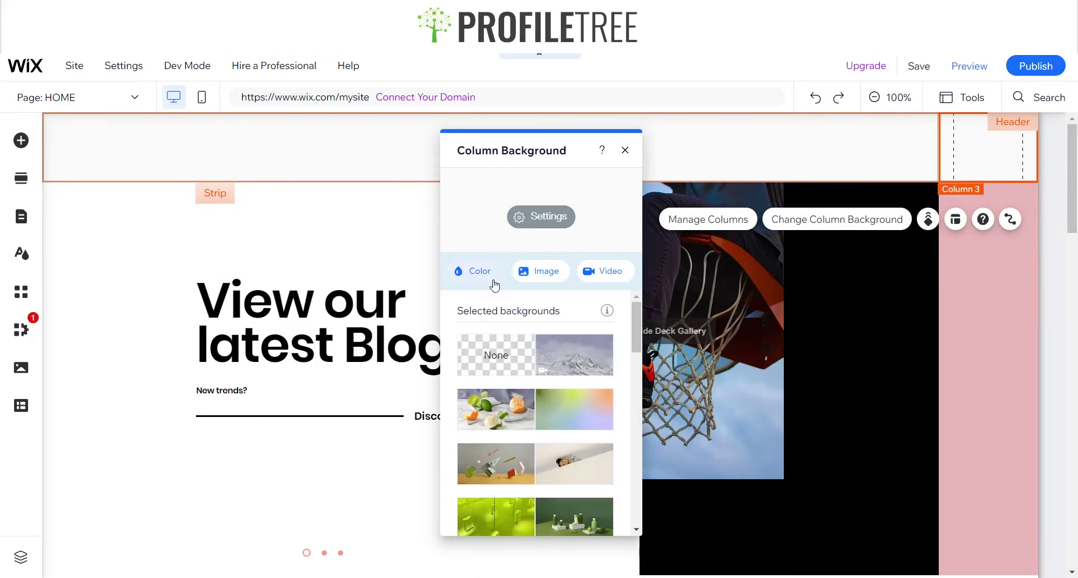
pyautogui.click(474, 271)
pyautogui.click(589, 517)
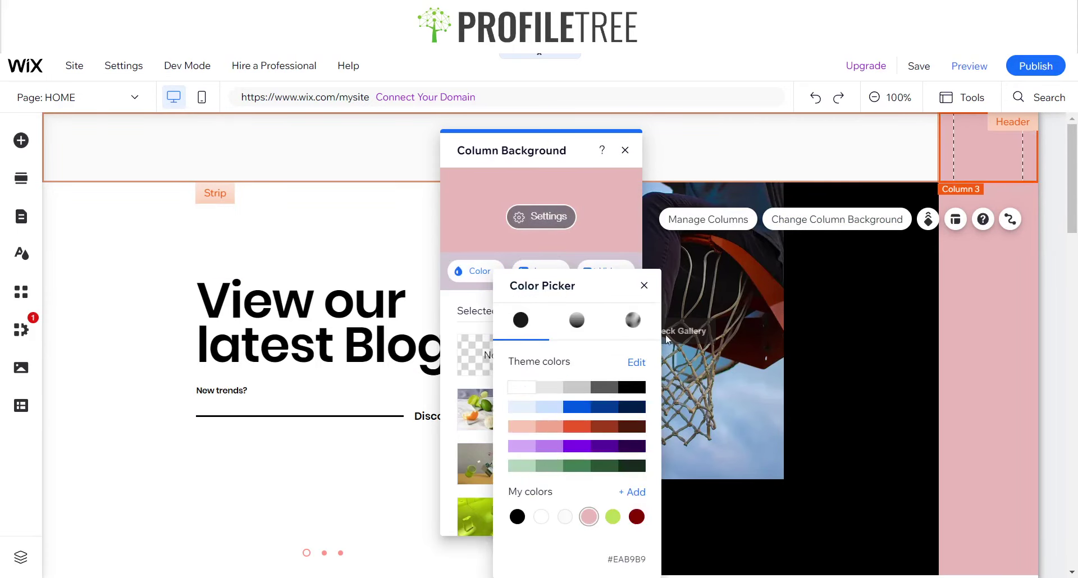
pyautogui.click(644, 285)
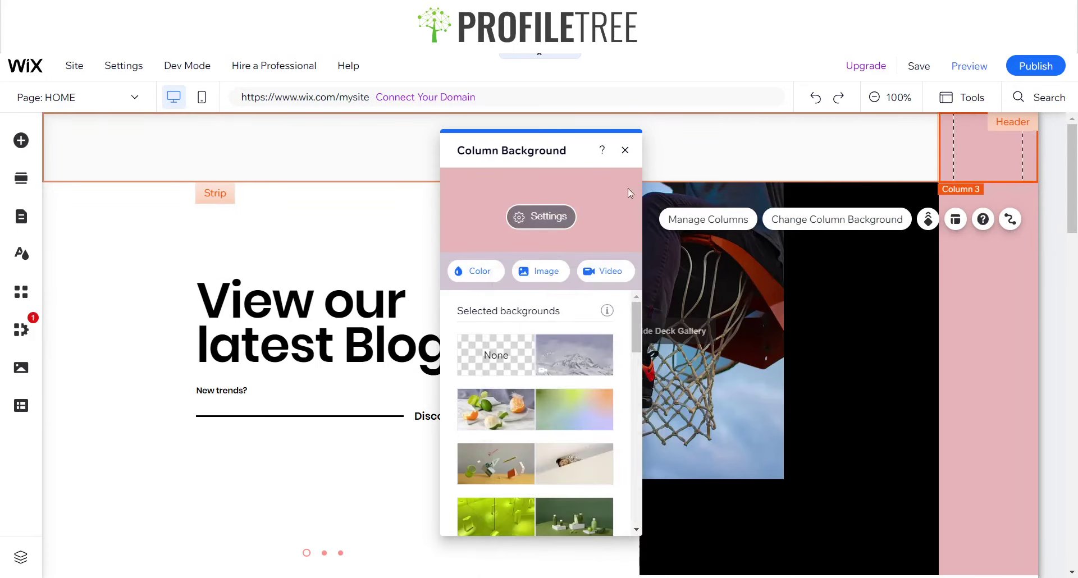
pyautogui.click(625, 149)
# Set the background of the strip's Column 2 to the black theme colour #000000.
pyautogui.click(839, 150)
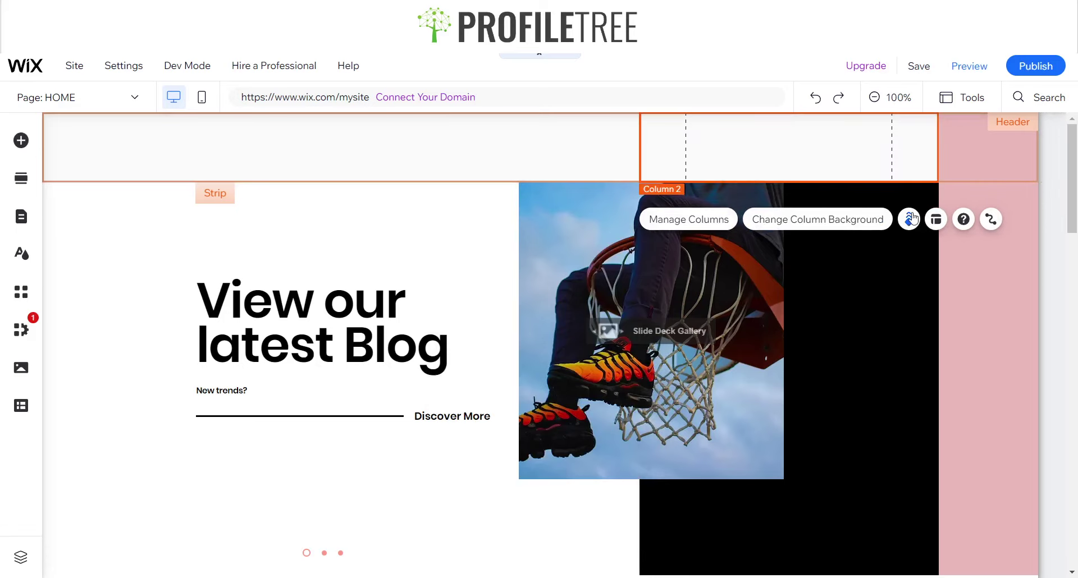
pyautogui.click(770, 219)
pyautogui.click(457, 275)
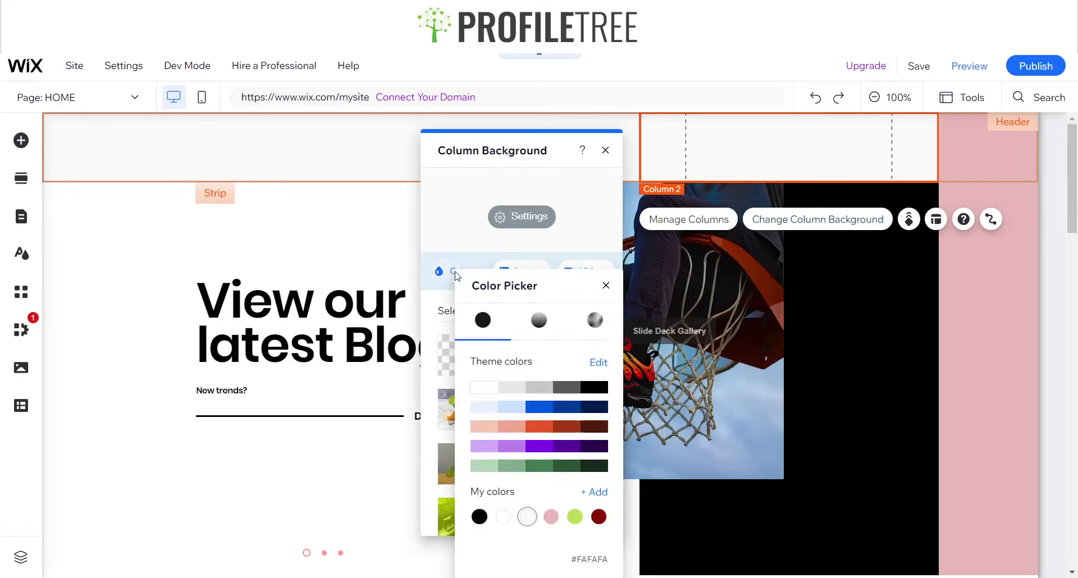
pyautogui.click(594, 388)
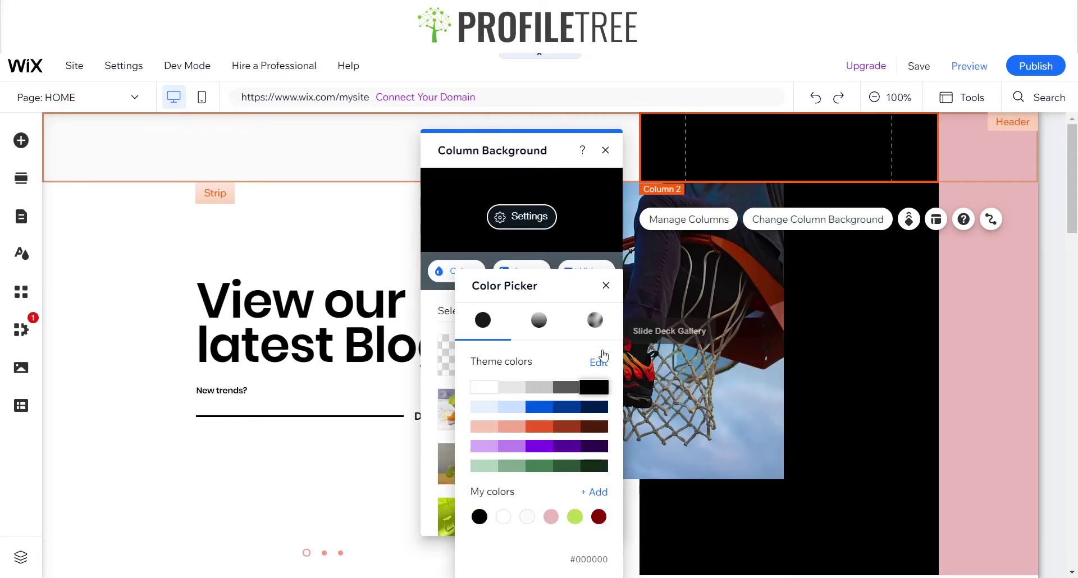
pyautogui.click(606, 288)
pyautogui.click(606, 150)
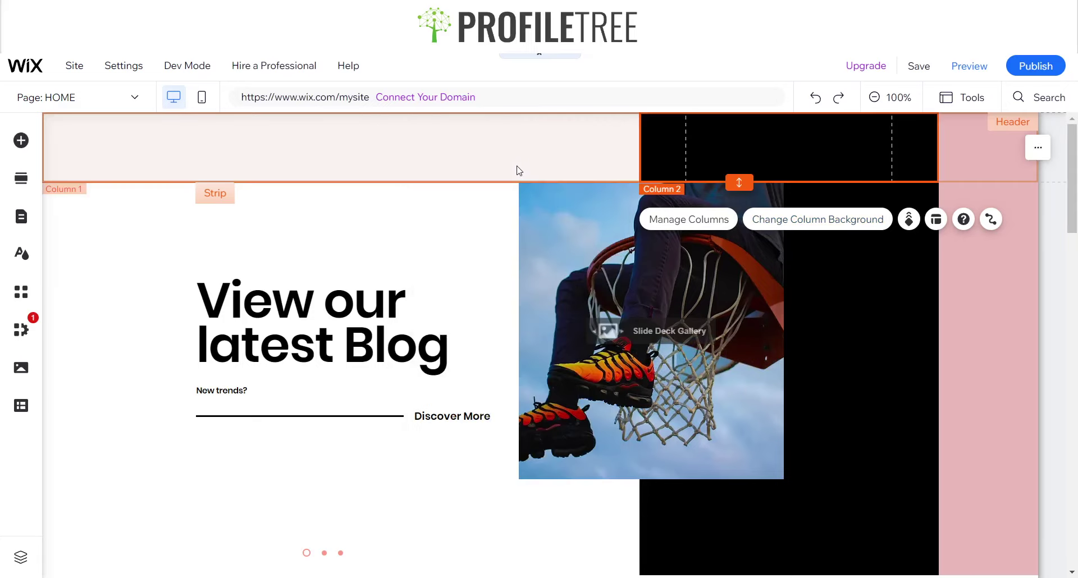
pyautogui.click(518, 168)
pyautogui.scroll(-4, 592, 365)
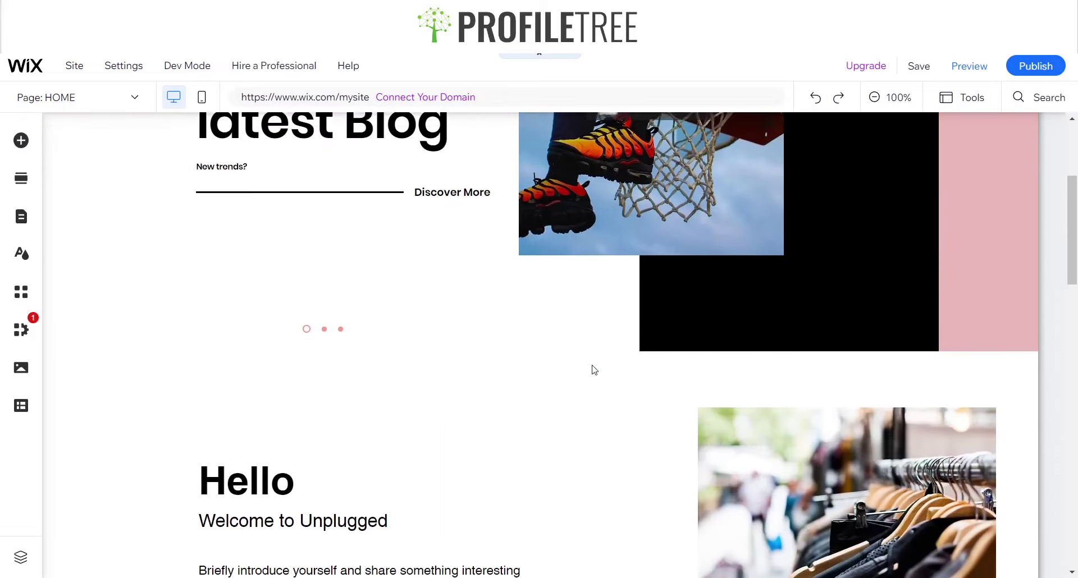
# Place a scaled-down black hexagon shape in the header's left margin and fit the header to the strip's height.
pyautogui.scroll(4, 592, 364)
pyautogui.scroll(-8, 443, 385)
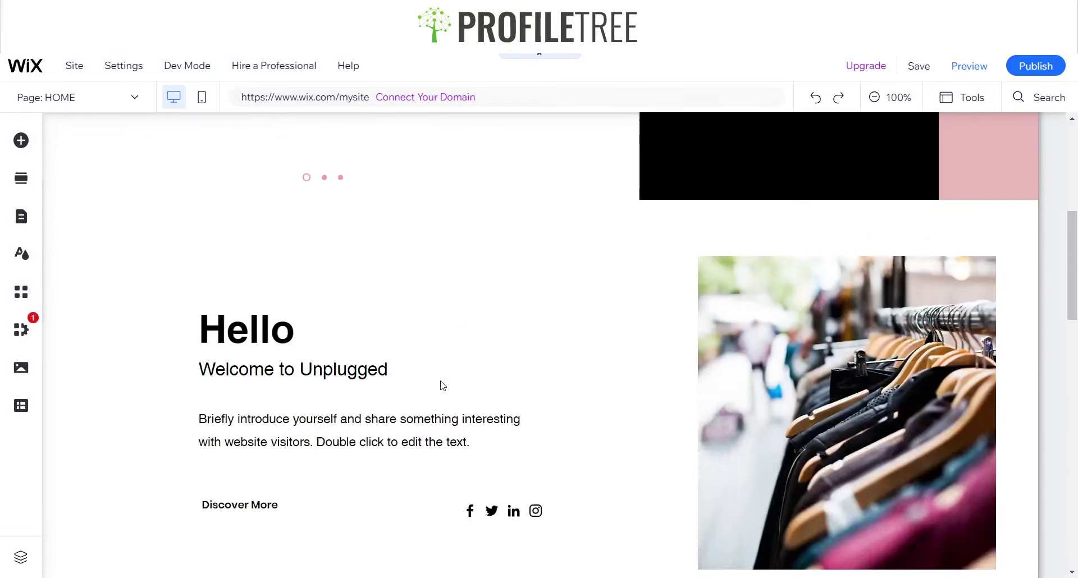
pyautogui.scroll(8, 443, 385)
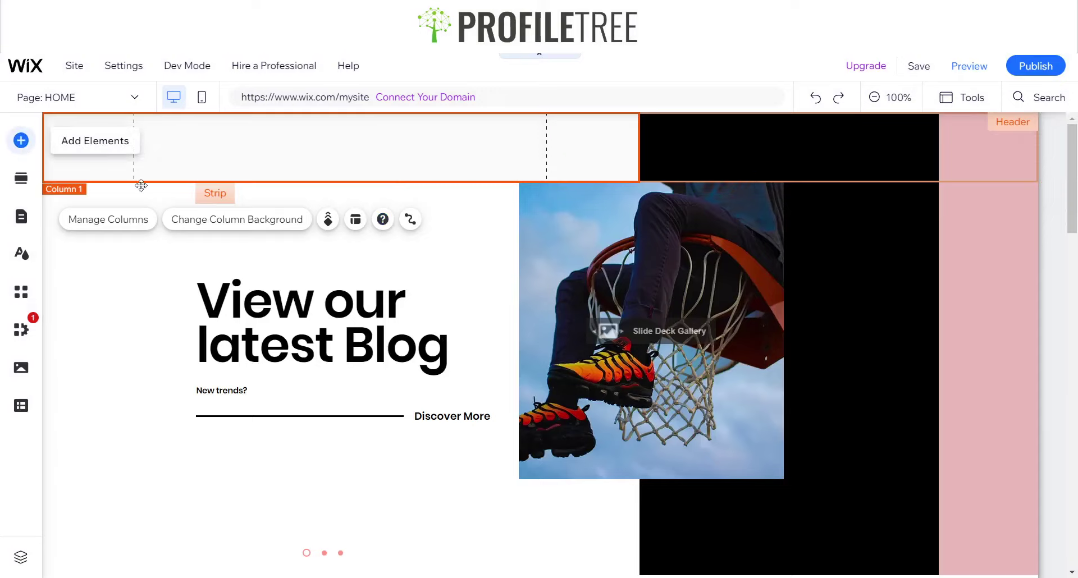
pyautogui.click(30, 145)
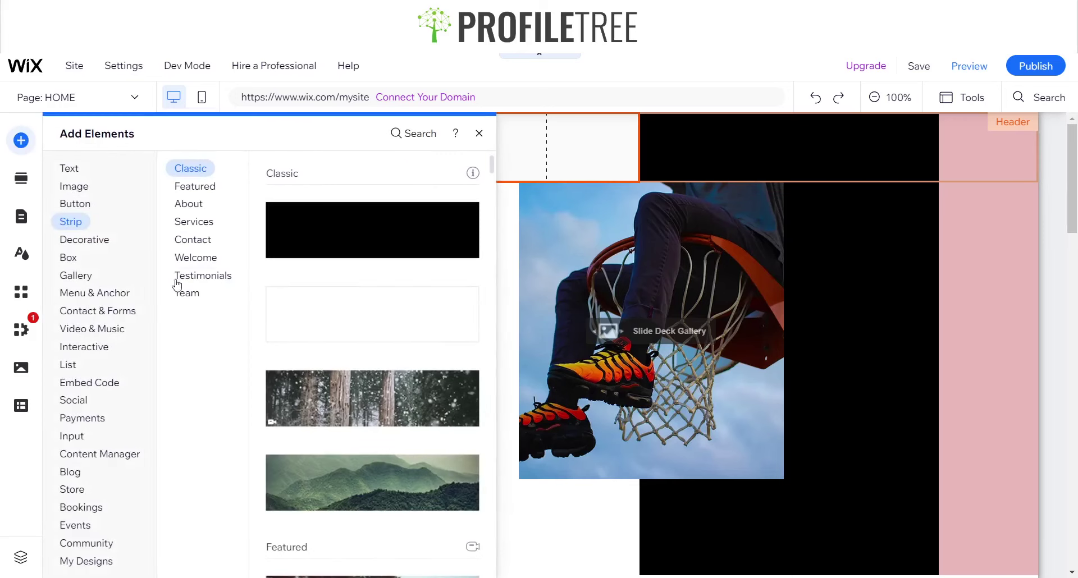
pyautogui.click(91, 250)
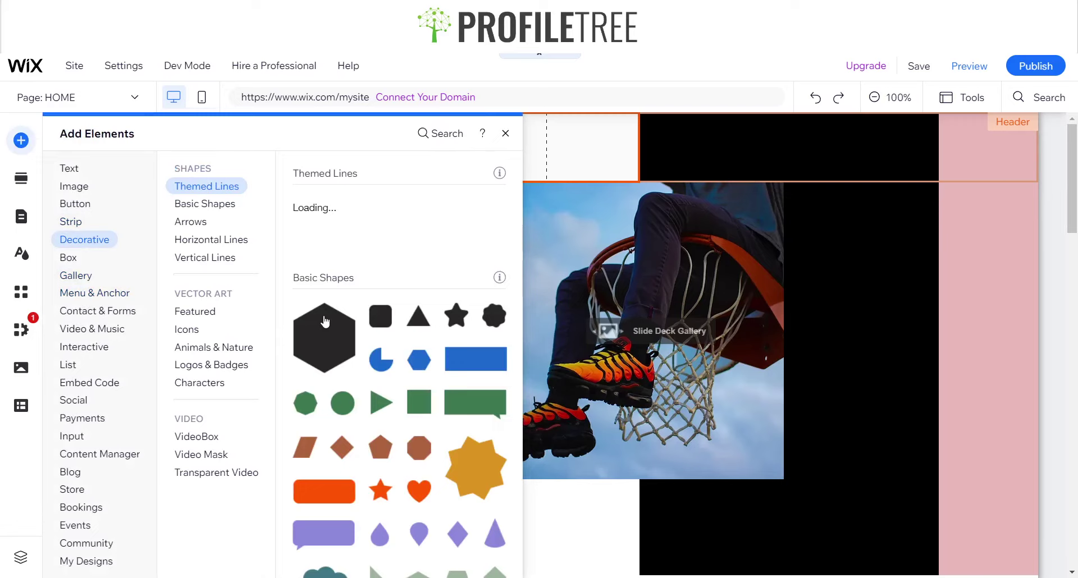
pyautogui.click(325, 321)
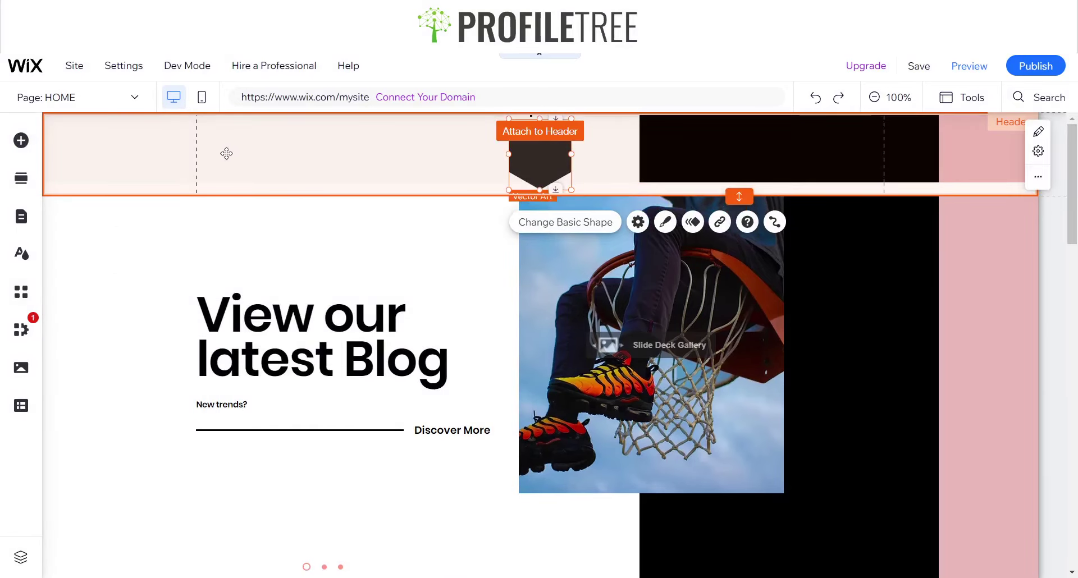
pyautogui.moveTo(227, 153); pyautogui.dragTo(119, 150)
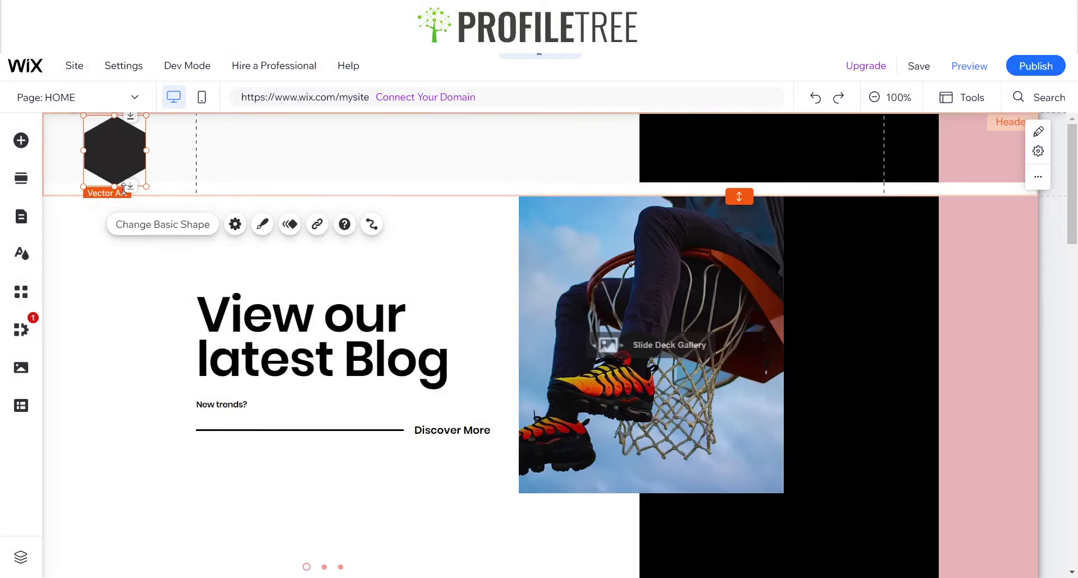
pyautogui.moveTo(146, 187); pyautogui.dragTo(119, 146)
pyautogui.doubleClick(739, 197)
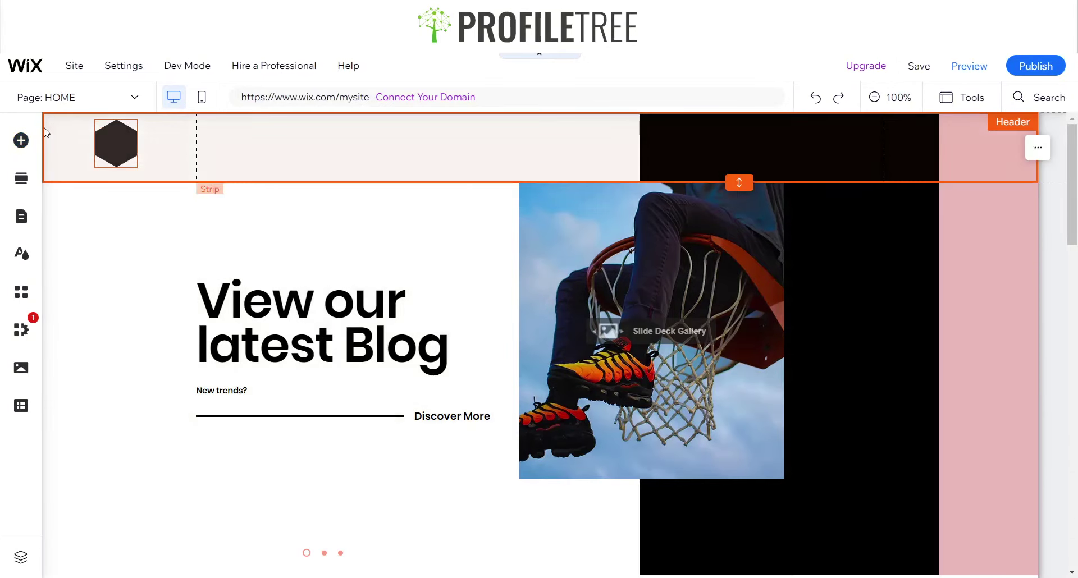
# Add the plain themed horizontal menu to the header and position it just beside the hexagon.
pyautogui.click(28, 143)
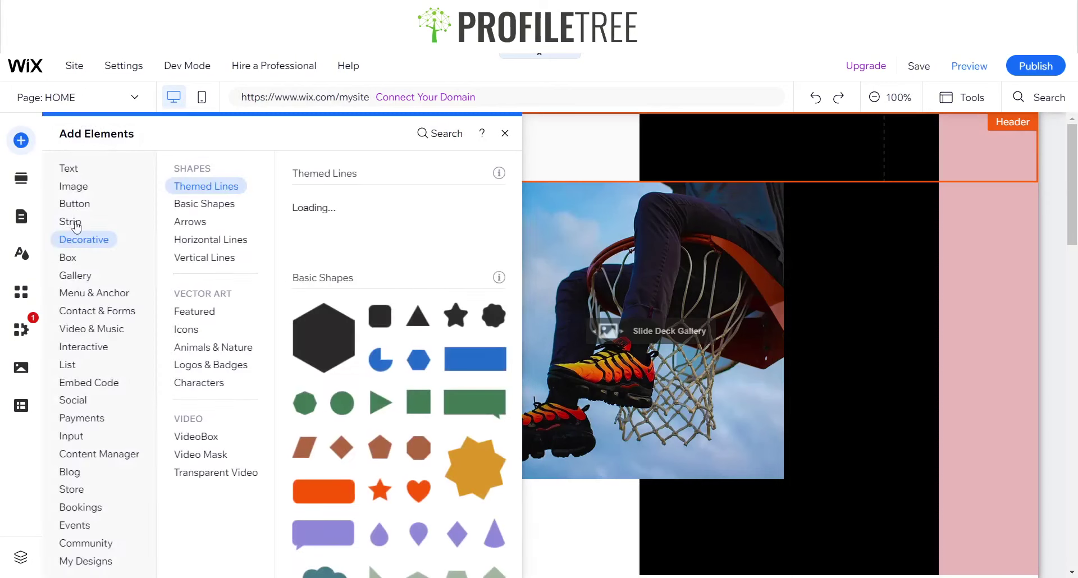
pyautogui.moveTo(93, 294)
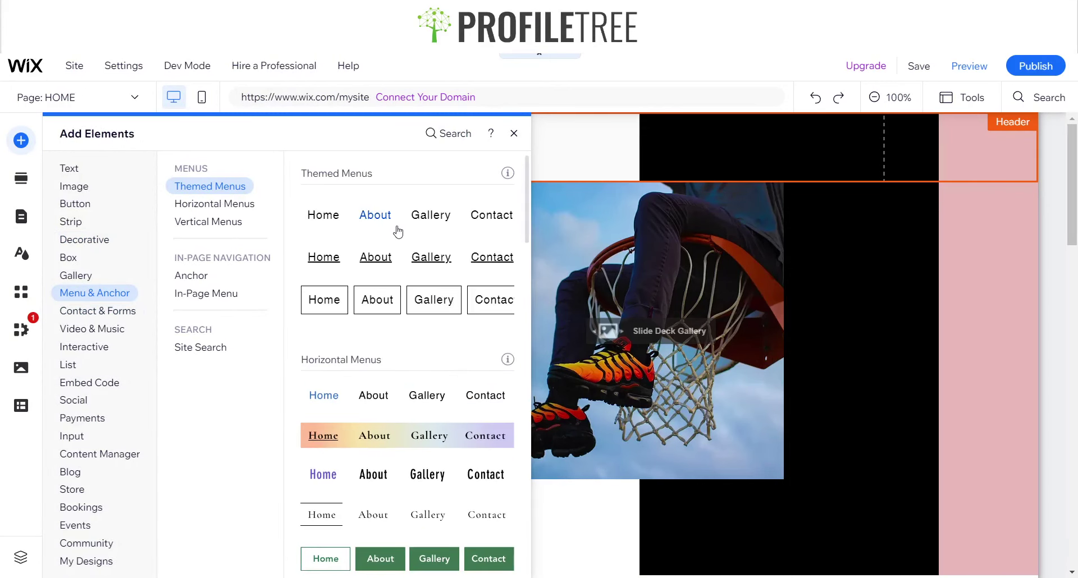
pyautogui.click(398, 231)
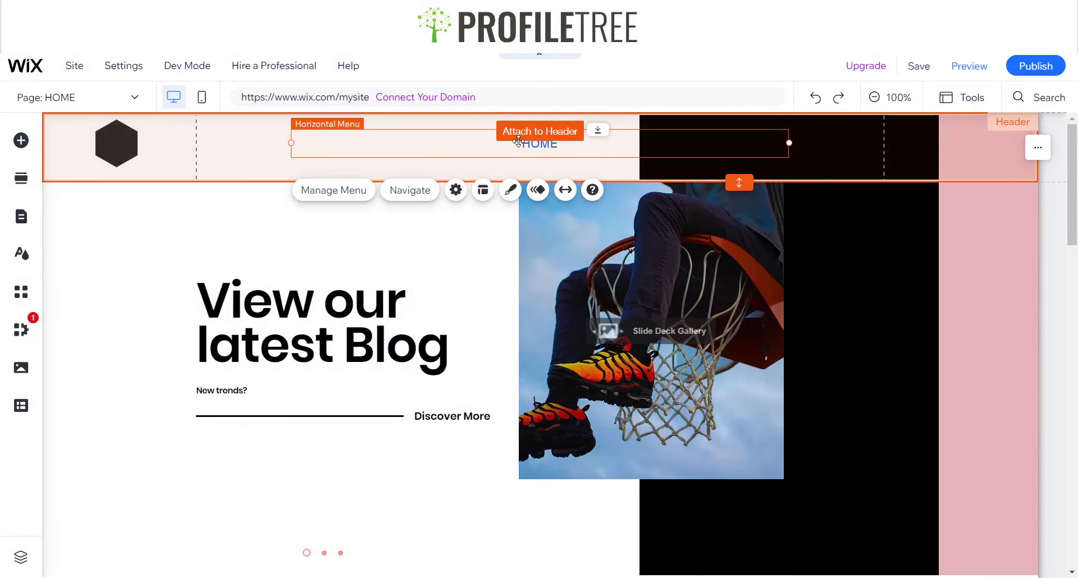
pyautogui.moveTo(462, 160); pyautogui.dragTo(374, 175)
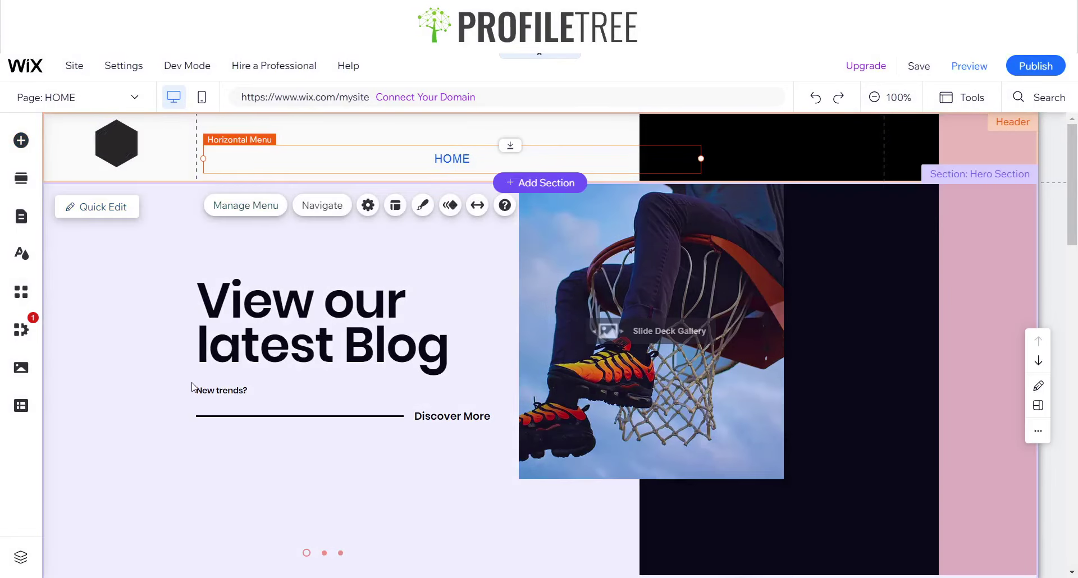
# Add the Get in Touch contact section with its form below the Team section.
pyautogui.scroll(-8, 193, 386)
pyautogui.scroll(-1, 193, 387)
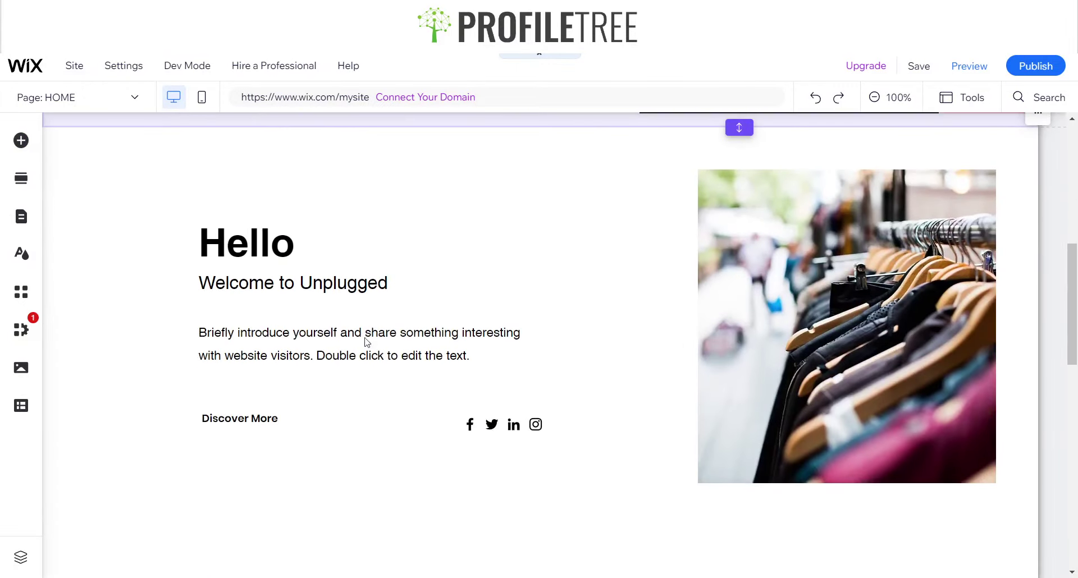
pyautogui.scroll(-5, 372, 376)
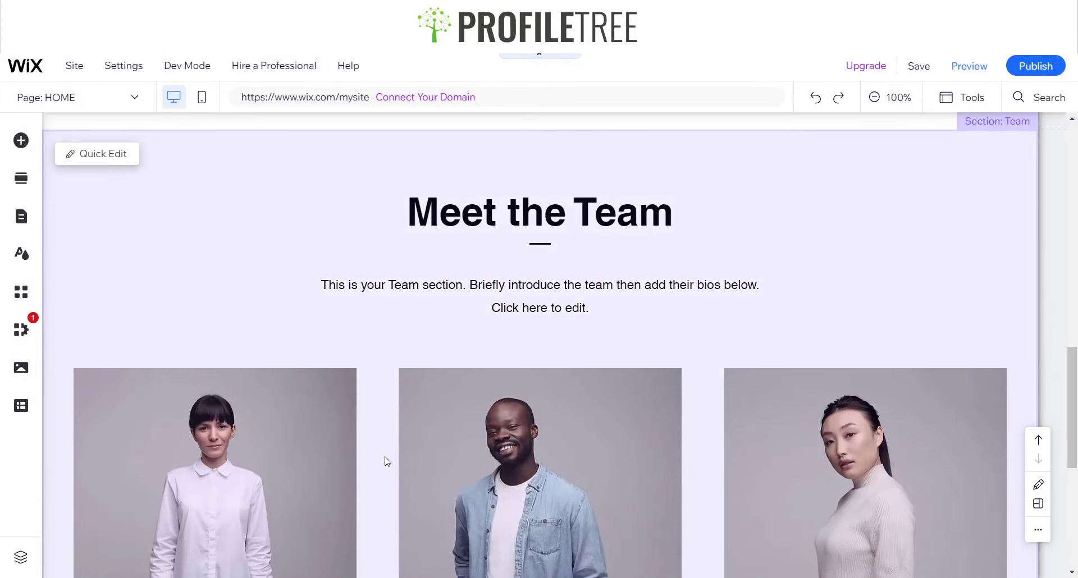
pyautogui.scroll(2, 422, 438)
pyautogui.scroll(12, 423, 437)
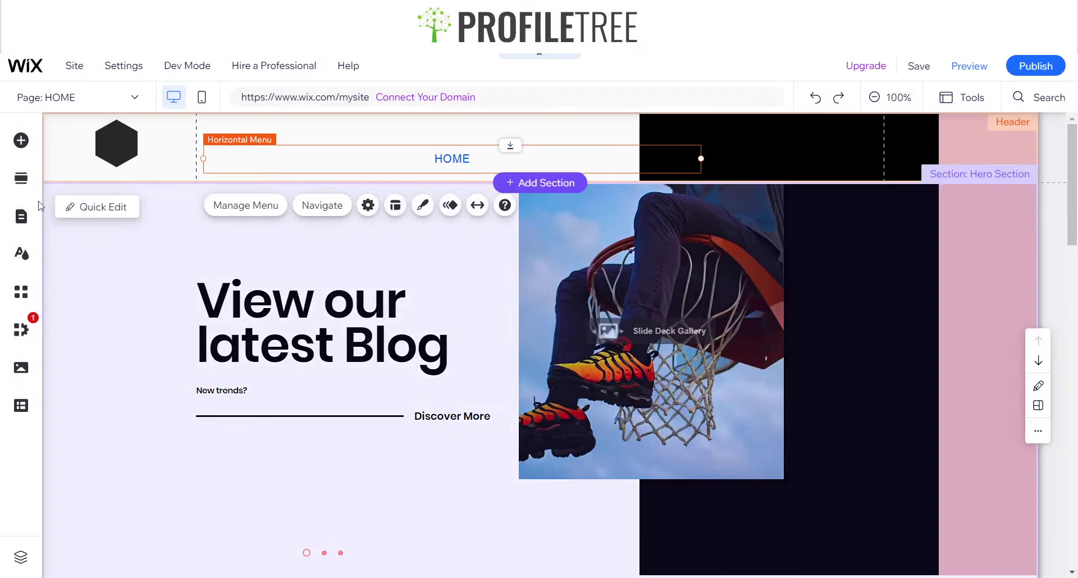
pyautogui.scroll(-15, 229, 533)
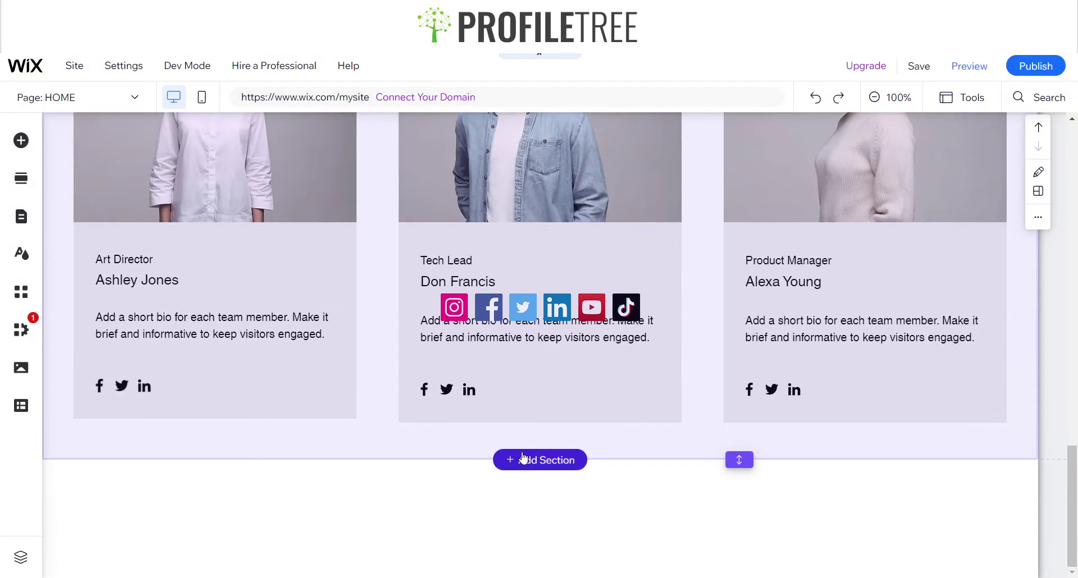
pyautogui.click(523, 459)
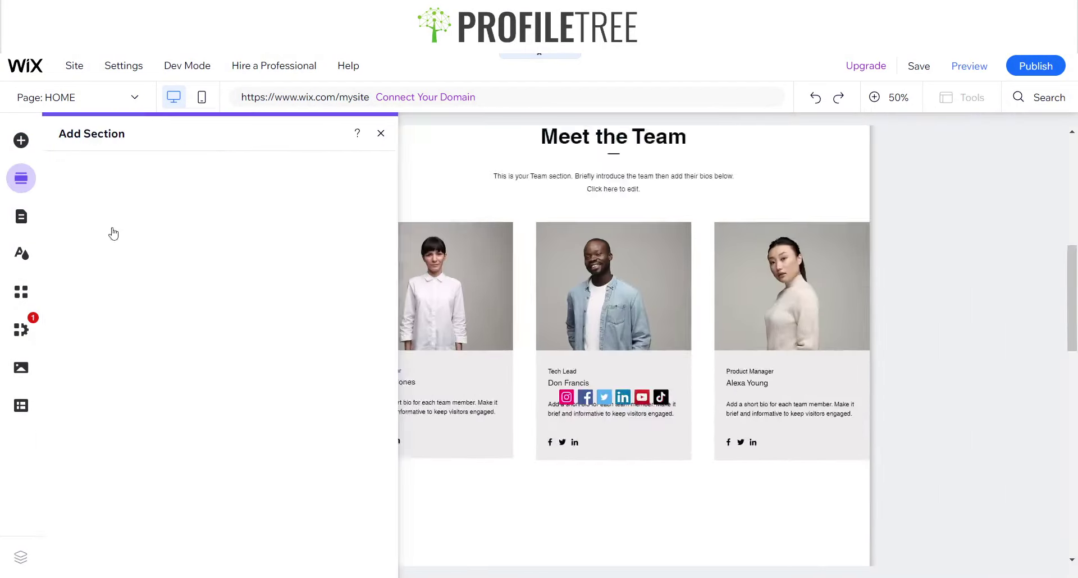
pyautogui.click(88, 270)
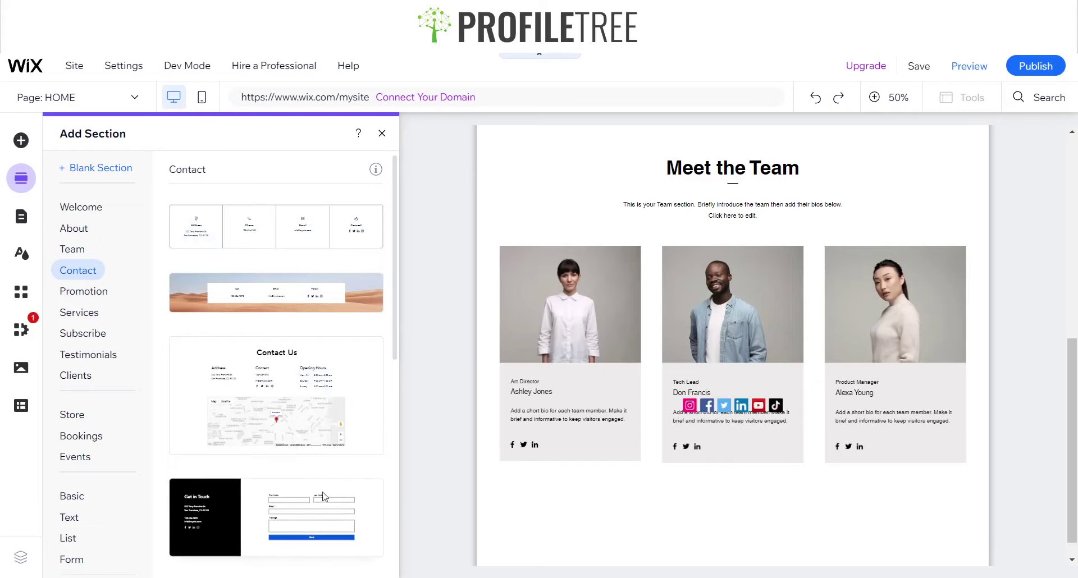
pyautogui.click(264, 499)
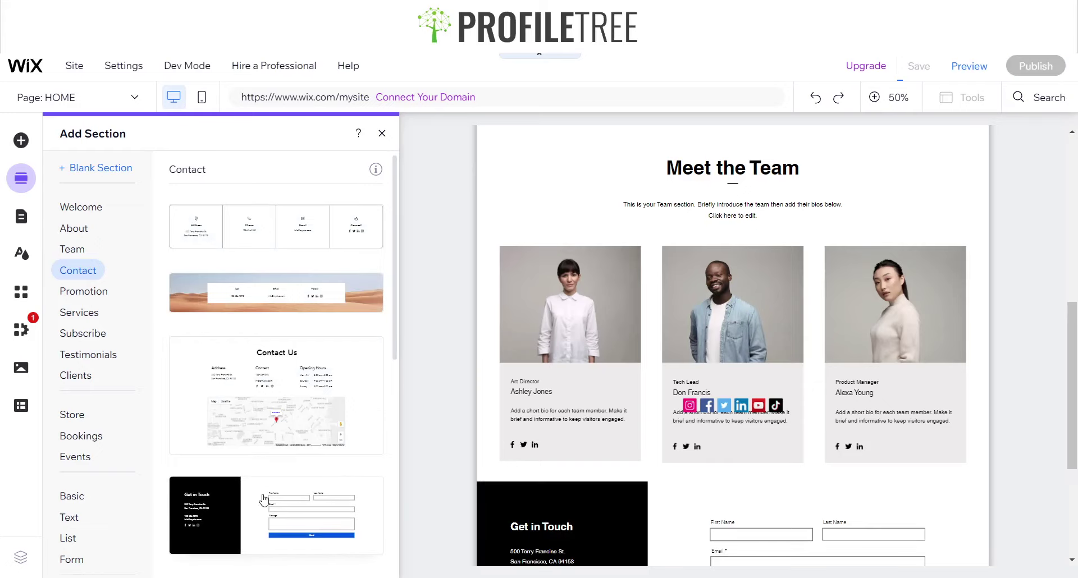
pyautogui.click(436, 234)
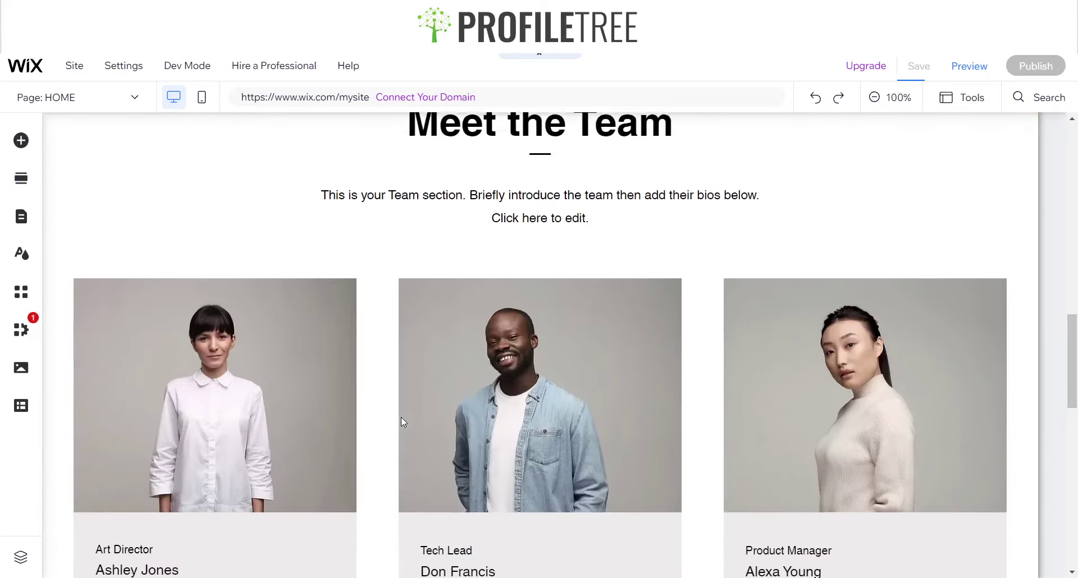
# Delete the coloured social bar that overlaps the Tech Lead card in the Team section.
pyautogui.scroll(8, 403, 423)
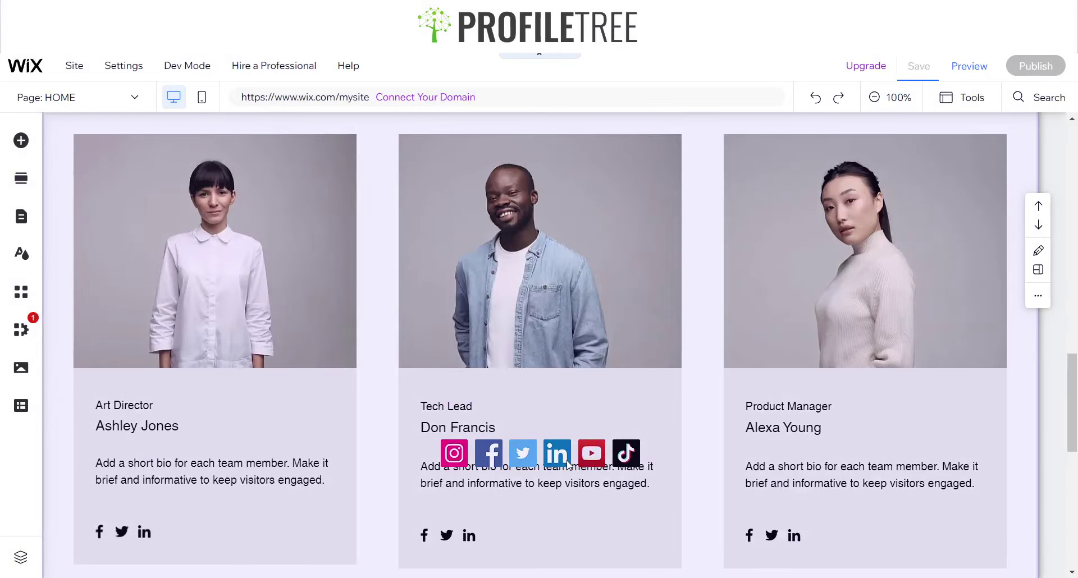
pyautogui.click(569, 464)
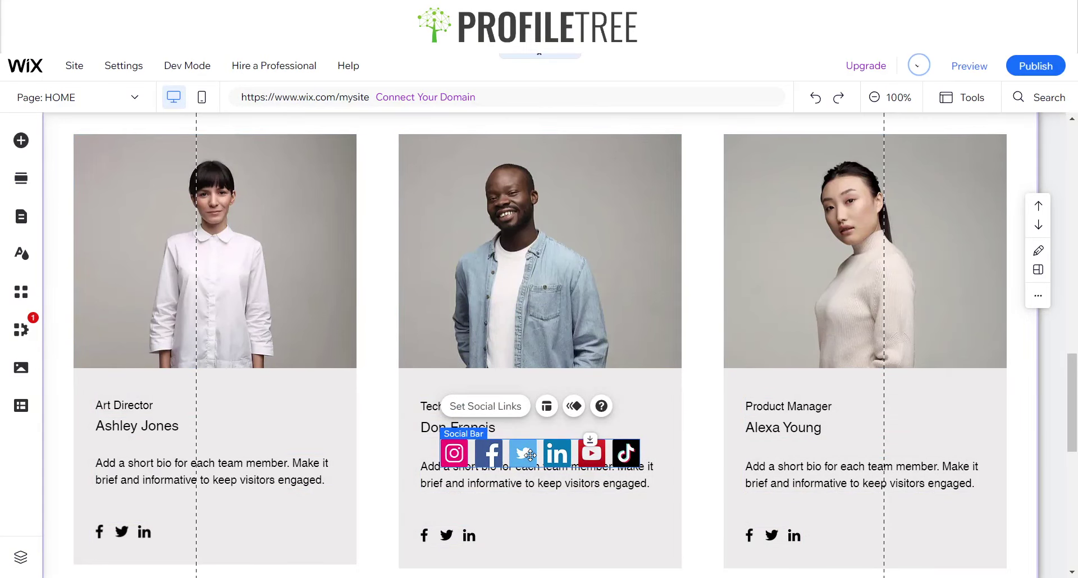
pyautogui.press('Delete')
# Hide the HOME page from the site menu.
pyautogui.scroll(5, 304, 347)
pyautogui.scroll(12, 306, 352)
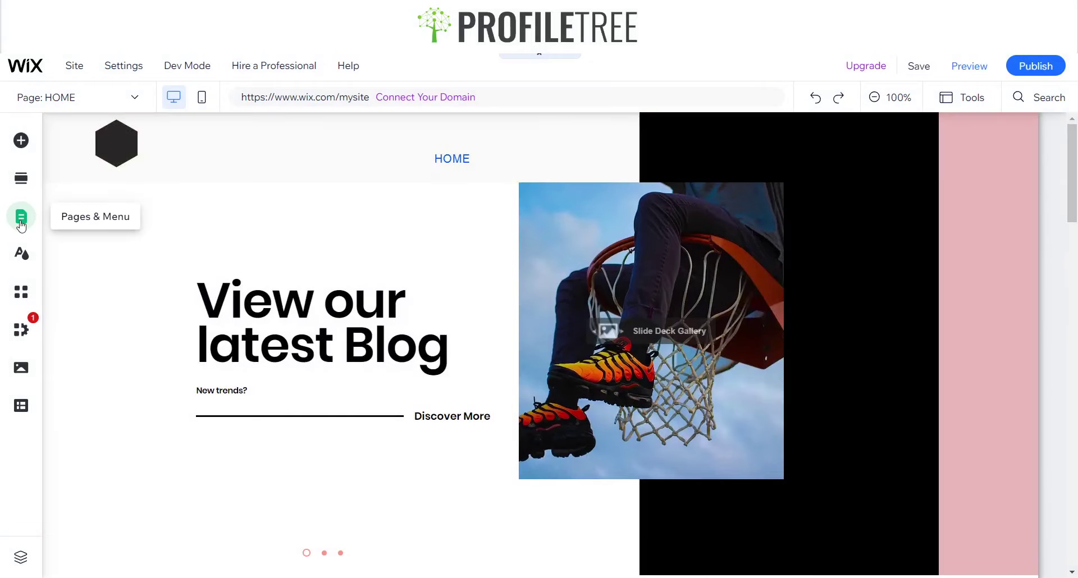
pyautogui.click(21, 223)
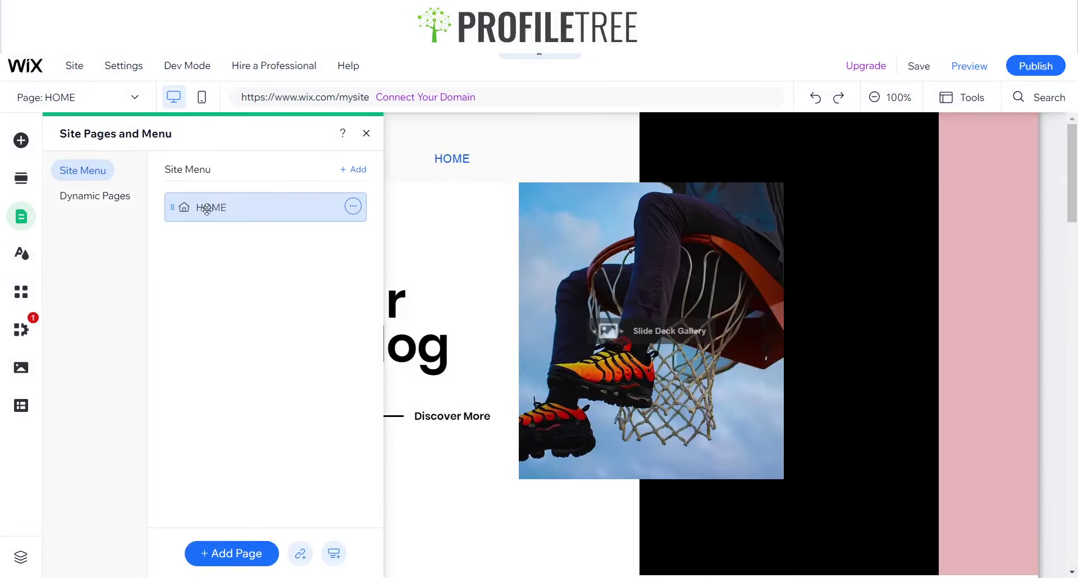
pyautogui.click(353, 206)
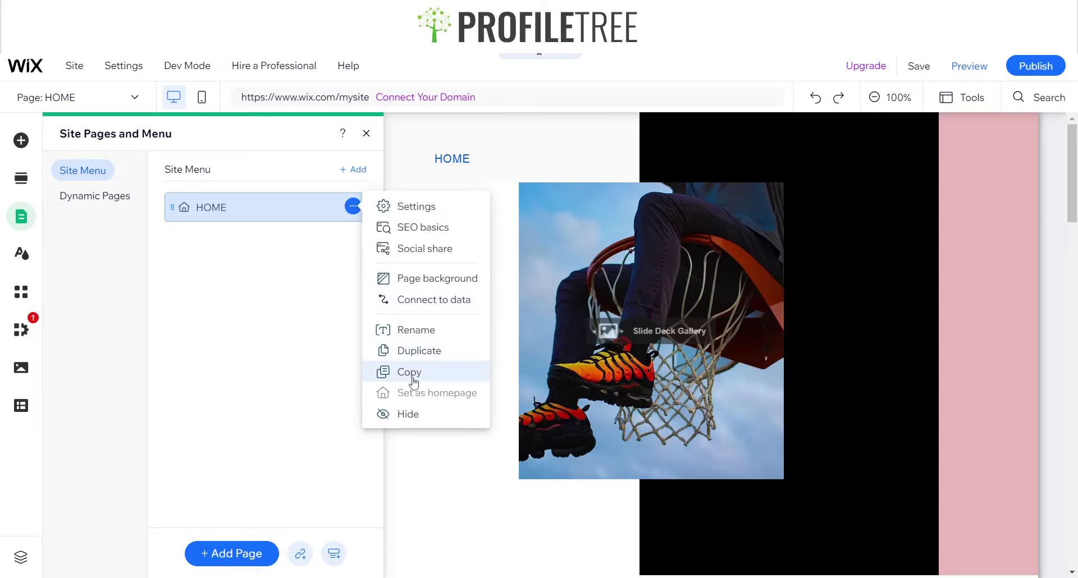
pyautogui.click(403, 415)
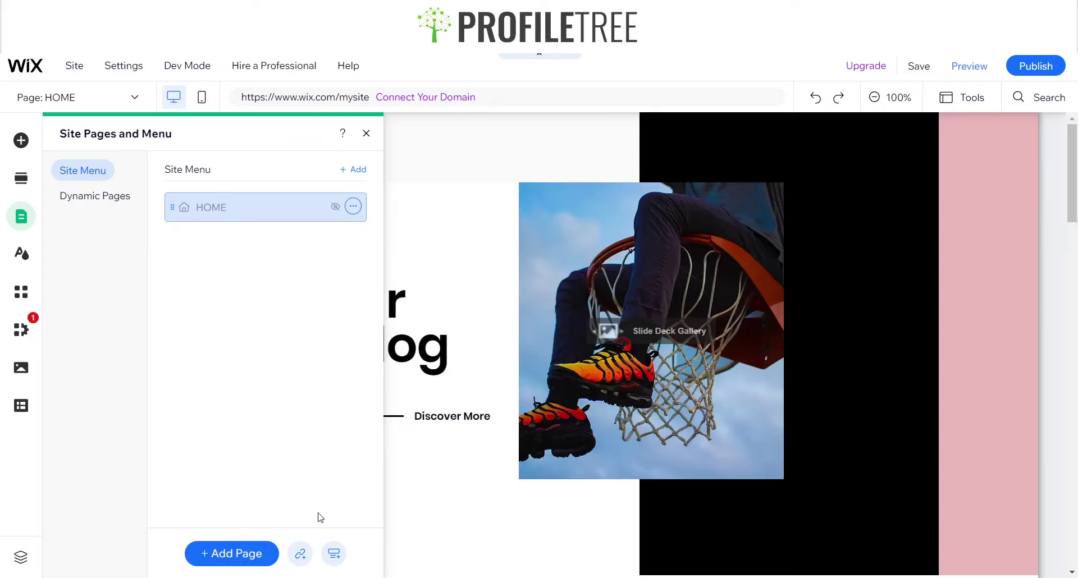
# Add a site menu link to the About Me section of the HOME page.
pyautogui.click(301, 551)
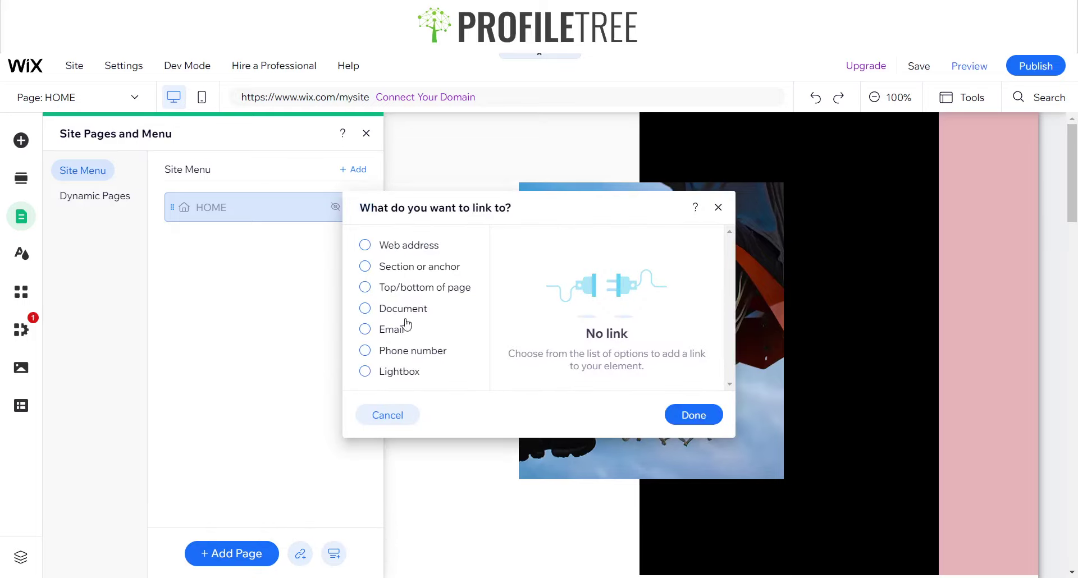
pyautogui.click(376, 274)
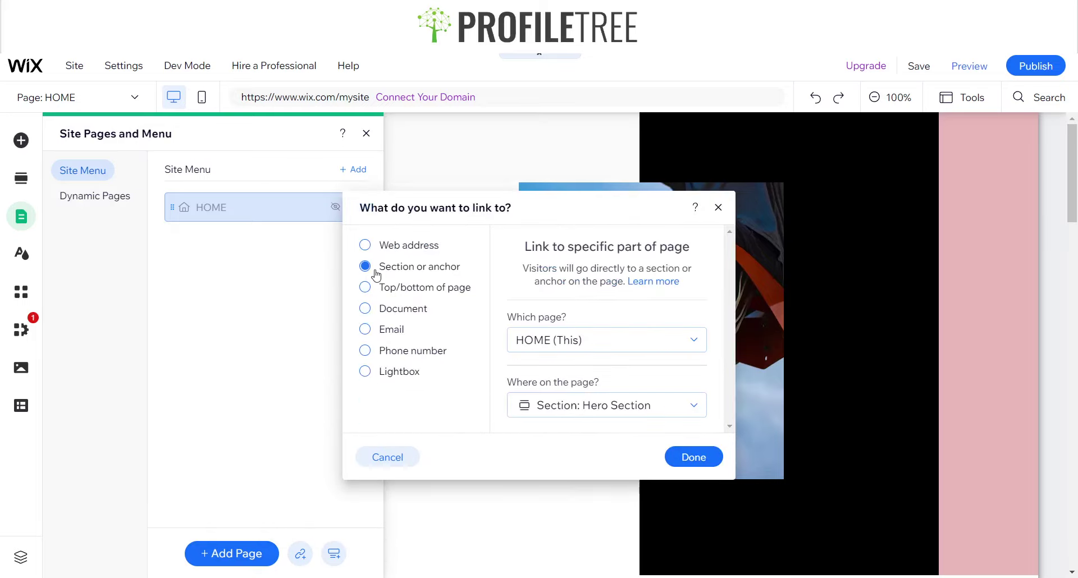
pyautogui.click(571, 400)
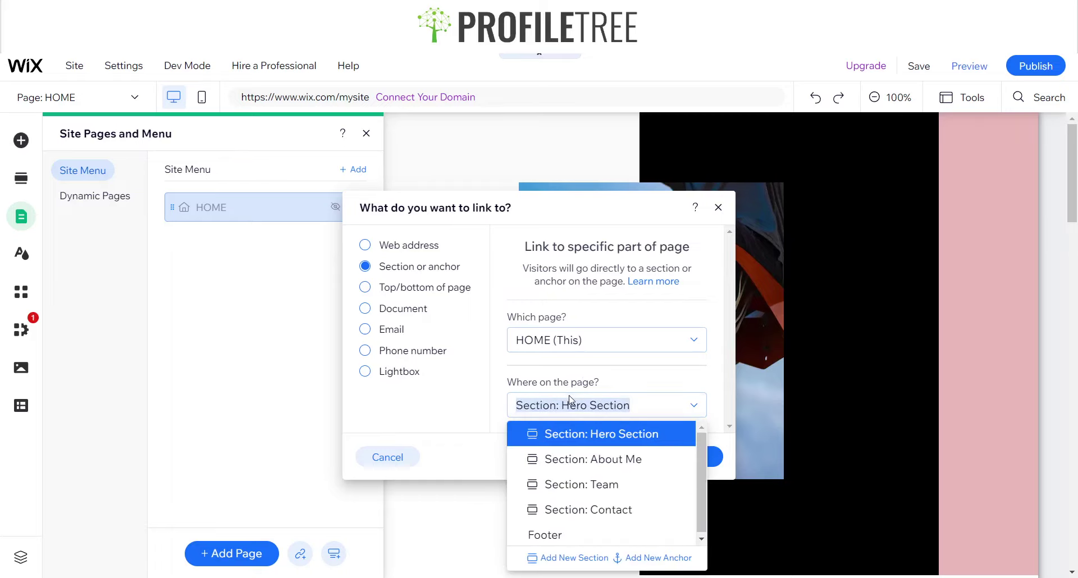
pyautogui.click(582, 458)
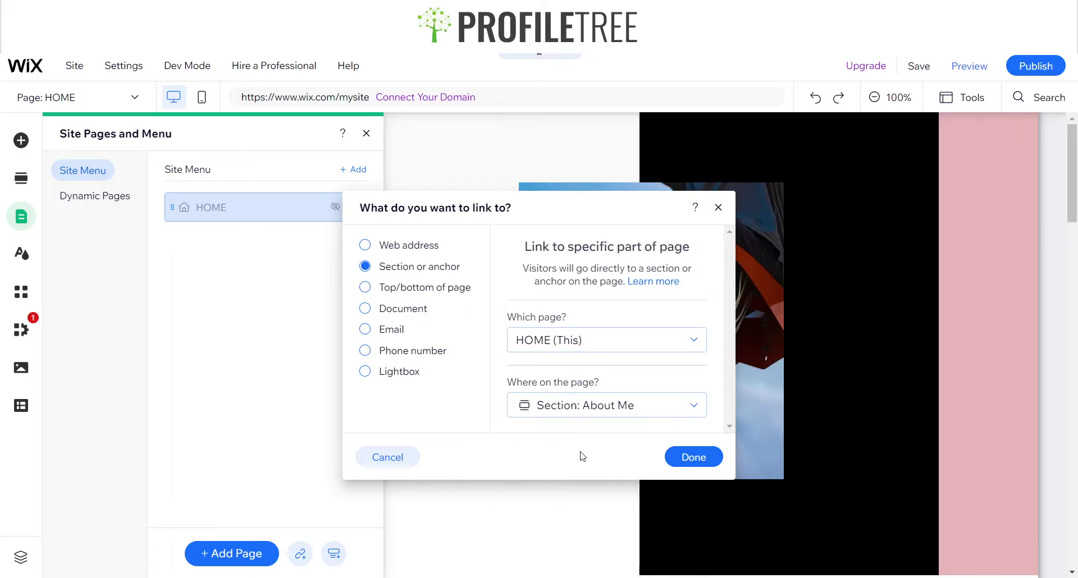
pyautogui.click(699, 458)
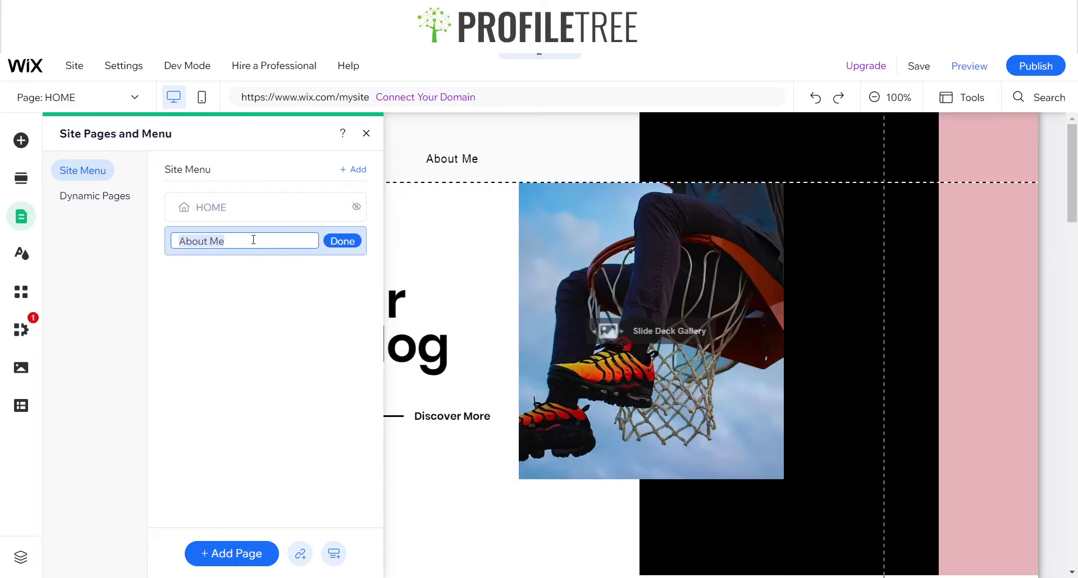
# Rename the About Me menu link as ABOUT US.
pyautogui.write('Abou')
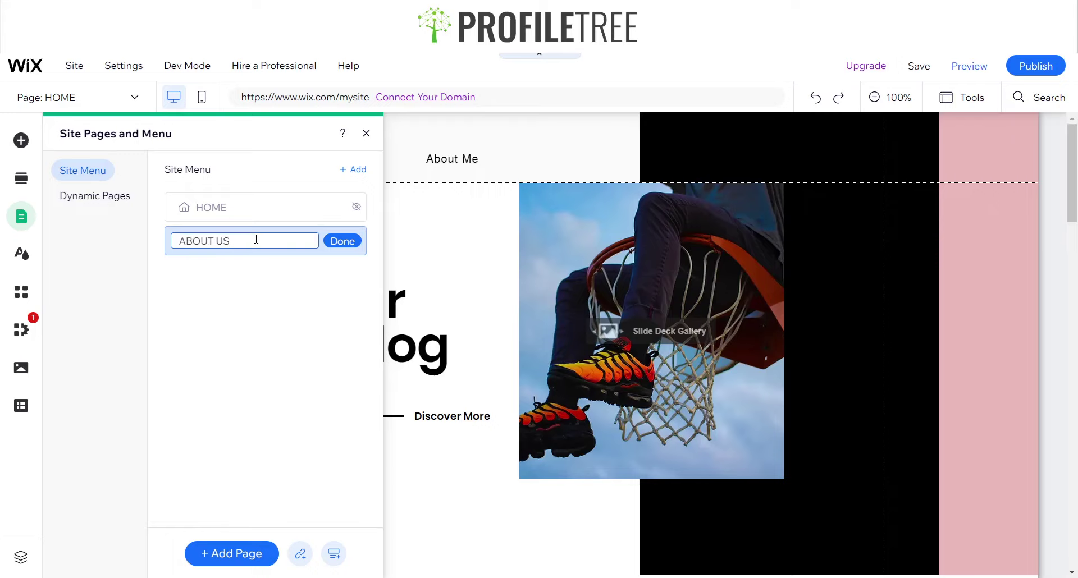
pyautogui.write('T US')
pyautogui.click(340, 241)
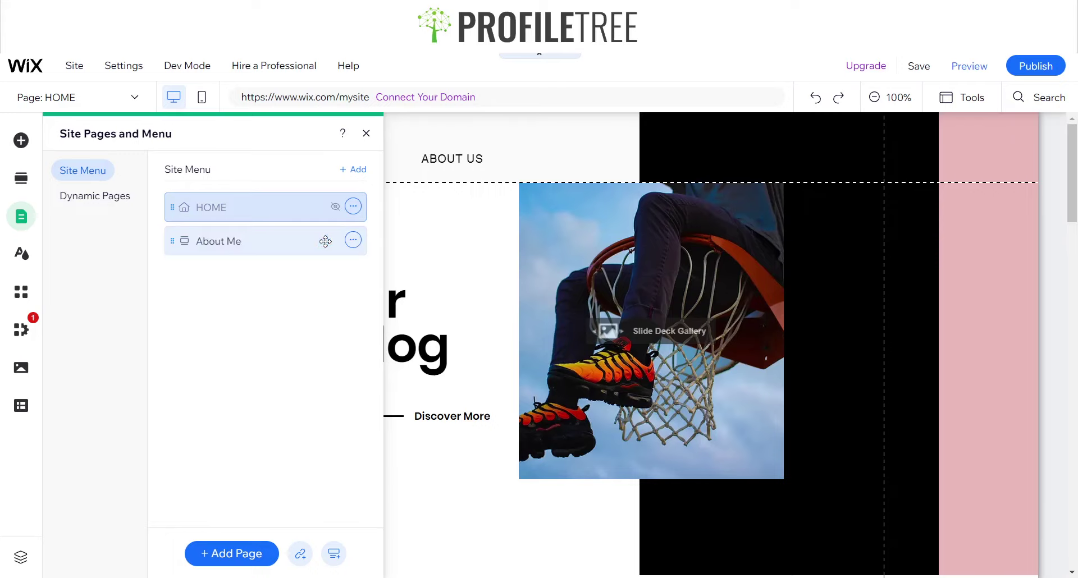
# Add a site menu link to the Team section of the HOME page.
pyautogui.click(300, 554)
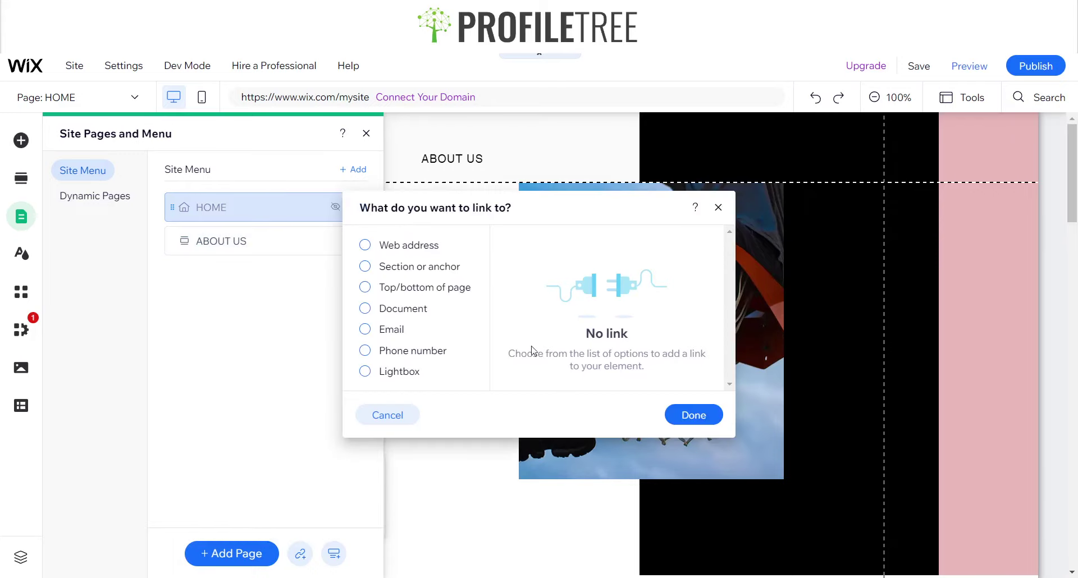
pyautogui.click(395, 270)
pyautogui.click(607, 411)
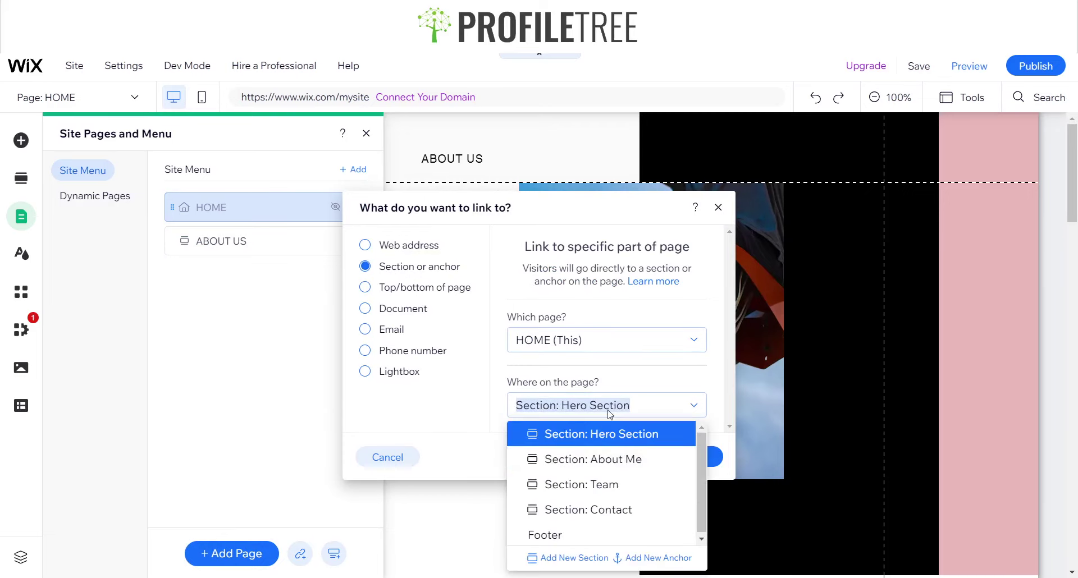
pyautogui.click(601, 487)
pyautogui.click(693, 456)
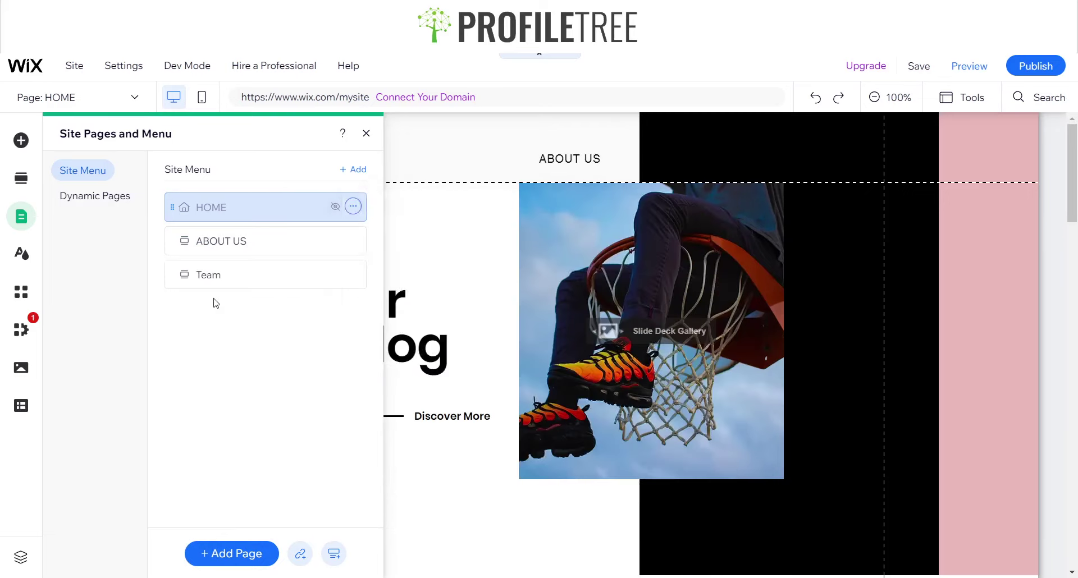
# Rename the Team menu link as TEAM.
pyautogui.write('TEAM')
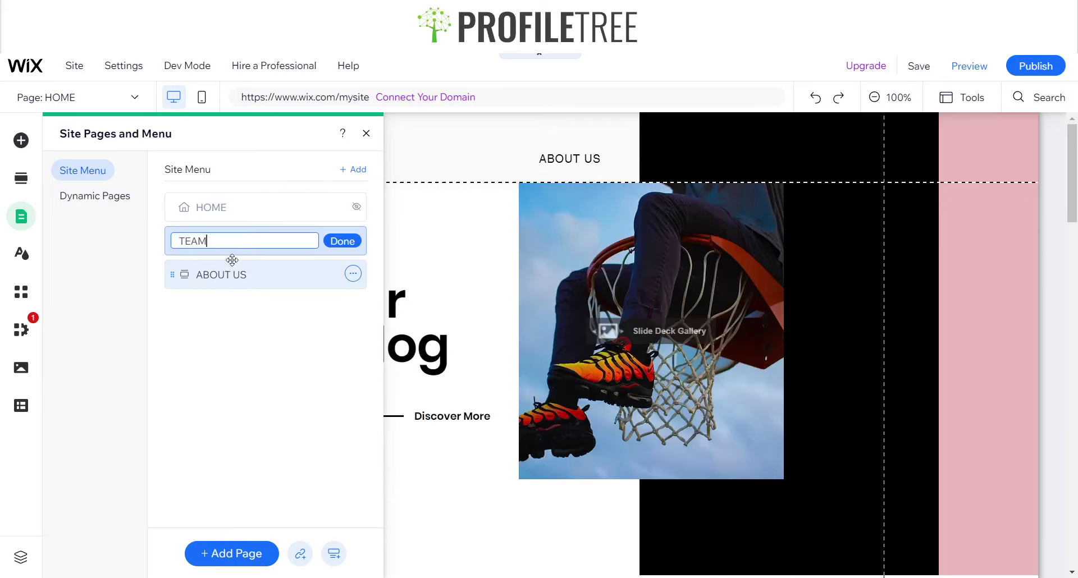
# Add a site menu link to the Contact section of the HOME page and name it CONTACT.
pyautogui.click(291, 557)
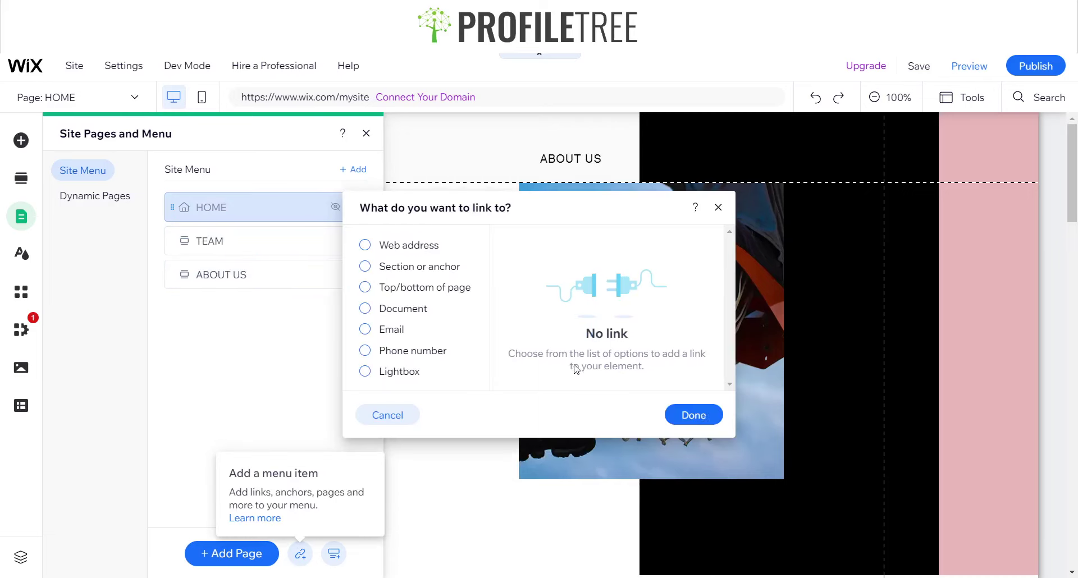
pyautogui.click(398, 270)
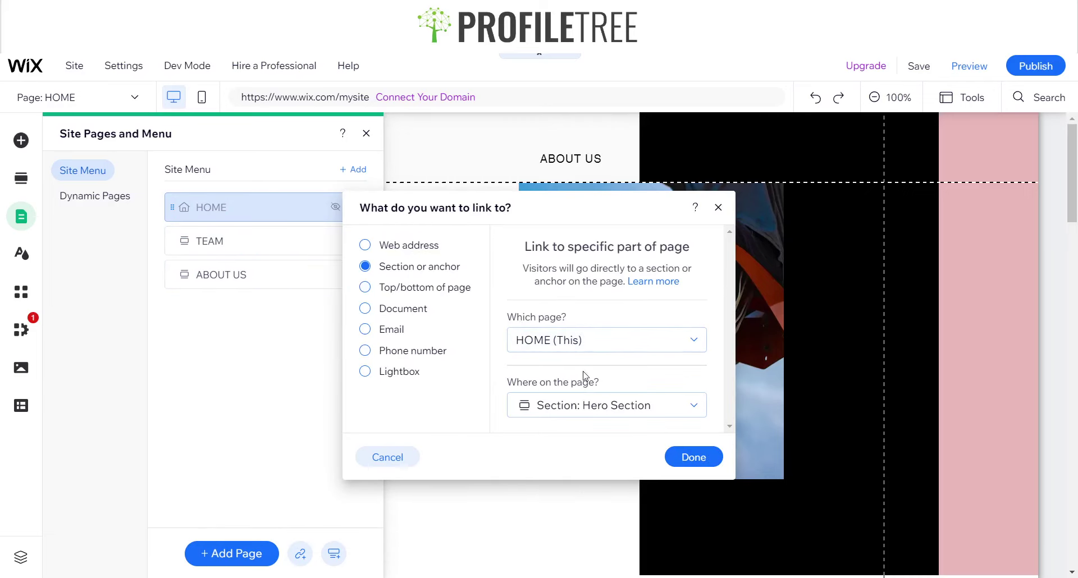
pyautogui.click(557, 406)
pyautogui.click(575, 510)
pyautogui.click(679, 455)
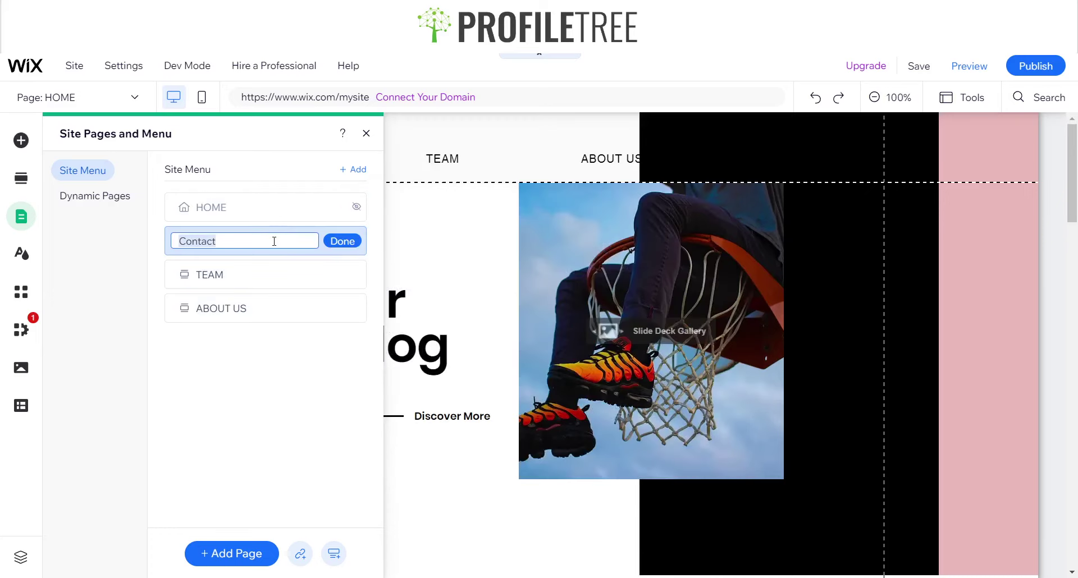
pyautogui.write('CONTACT')
pyautogui.click(347, 246)
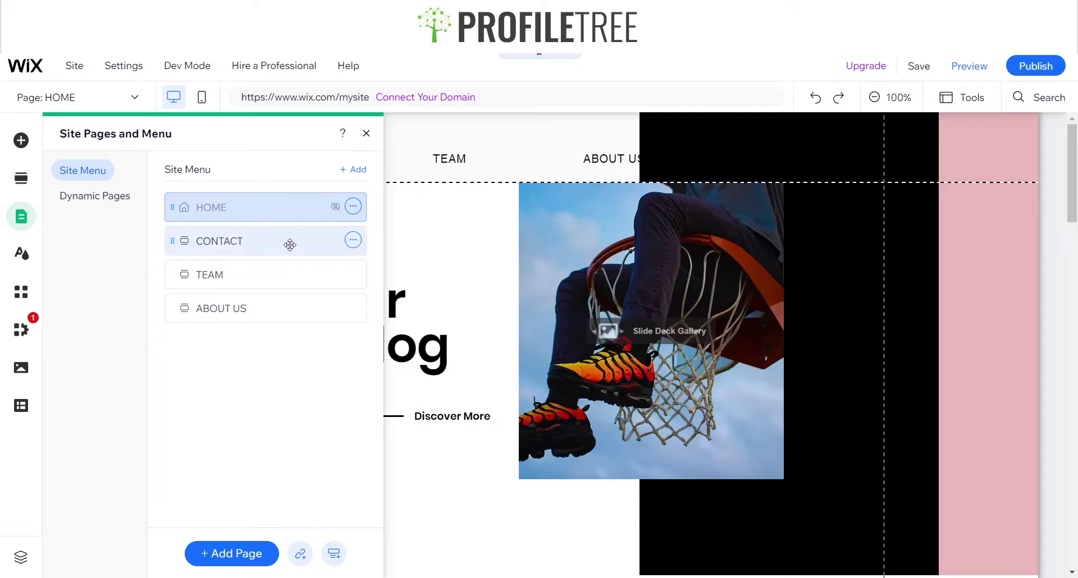
# Reorder the site menu links as ABOUT US, TEAM, CONTACT.
pyautogui.moveTo(289, 245); pyautogui.dragTo(286, 315)
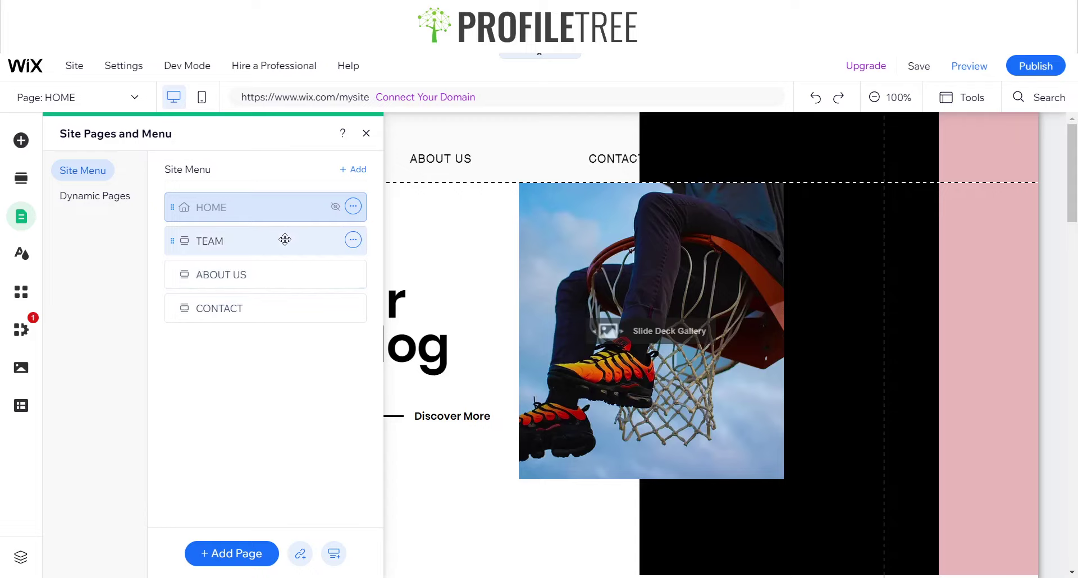
pyautogui.moveTo(286, 242); pyautogui.dragTo(287, 274)
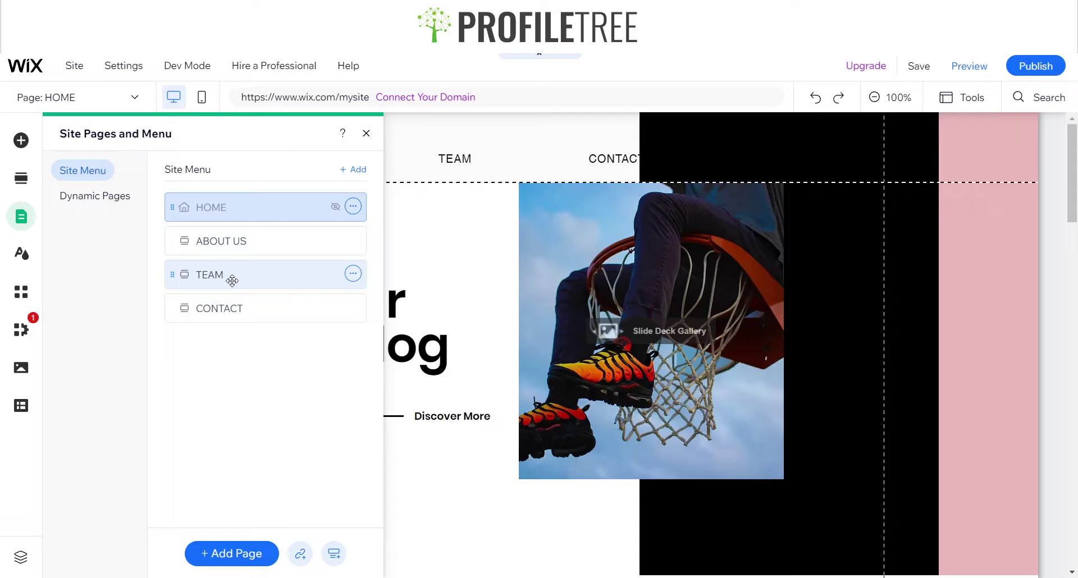
# Try nesting the TEAM link under ABOUT US as a submenu item, and return it to the main menu level.
pyautogui.moveTo(232, 281); pyautogui.dragTo(284, 275)
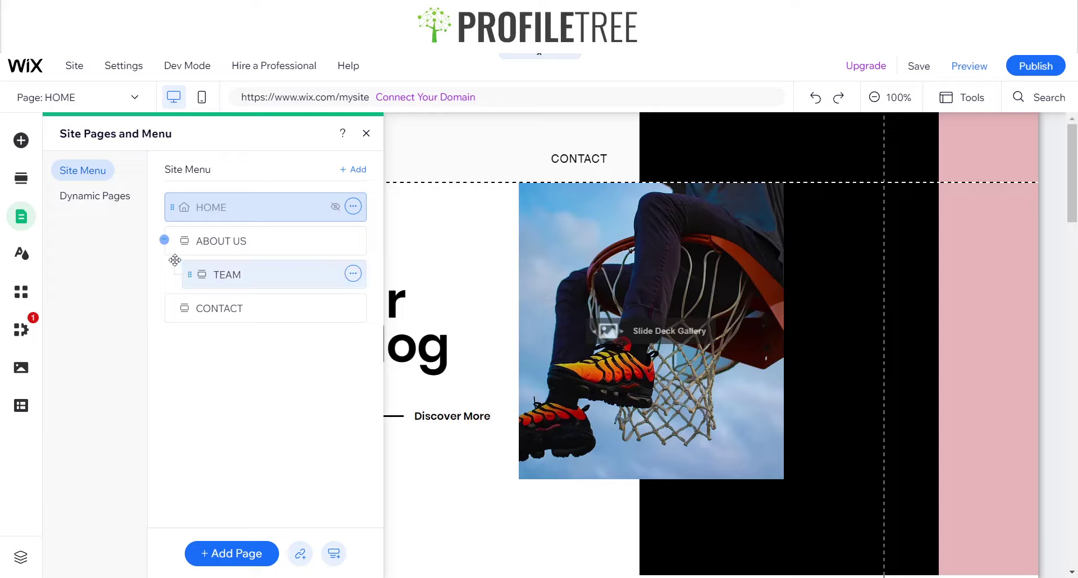
pyautogui.moveTo(179, 269)
pyautogui.mouseDown()
pyautogui.moveTo(191, 242)
pyautogui.moveTo(194, 264)
pyautogui.mouseUp()
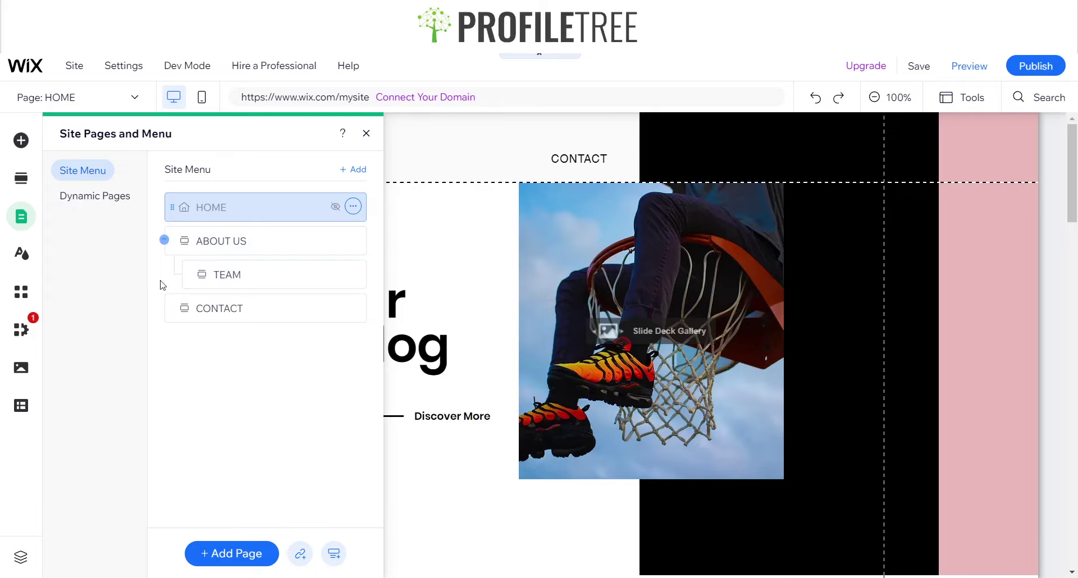
pyautogui.click(353, 274)
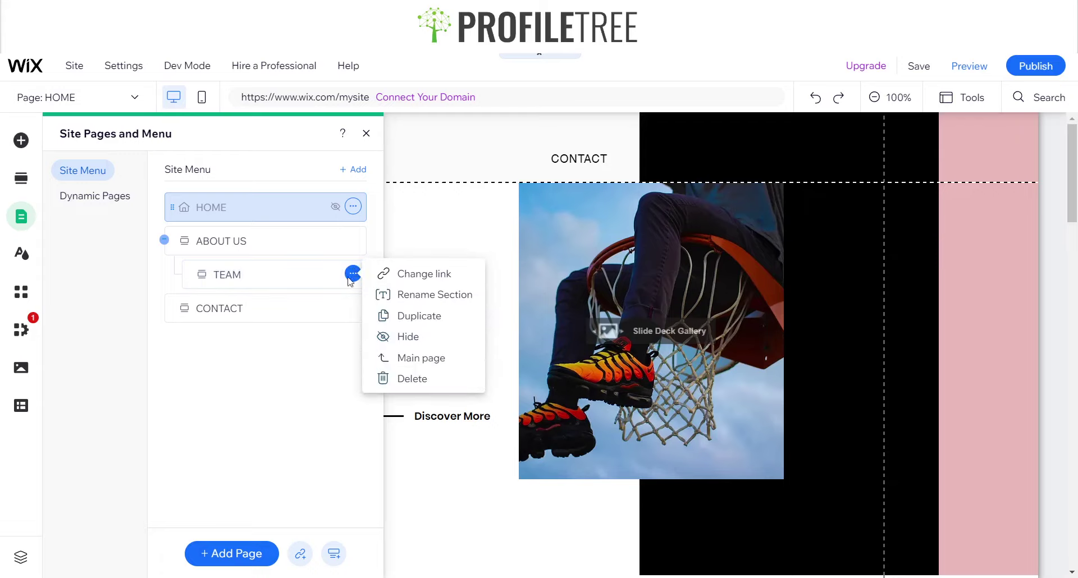
pyautogui.click(426, 359)
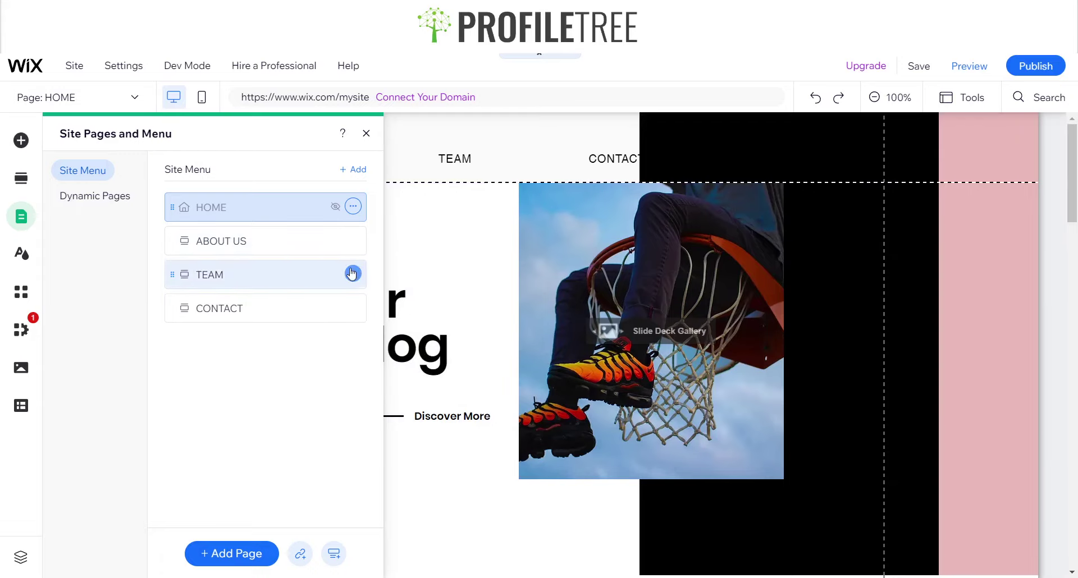
pyautogui.click(353, 274)
pyautogui.click(395, 358)
pyautogui.click(353, 273)
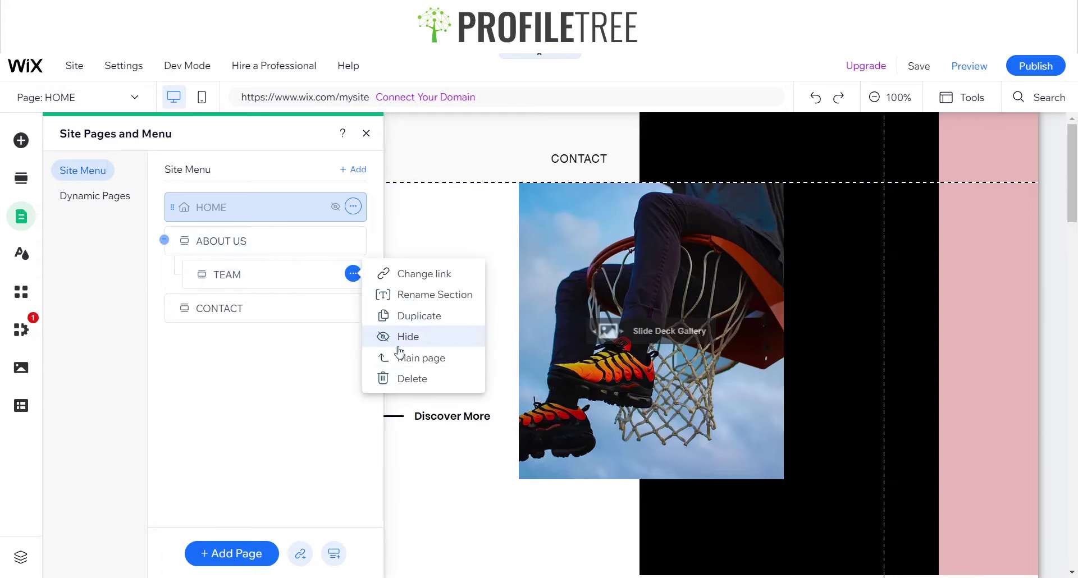
pyautogui.click(399, 357)
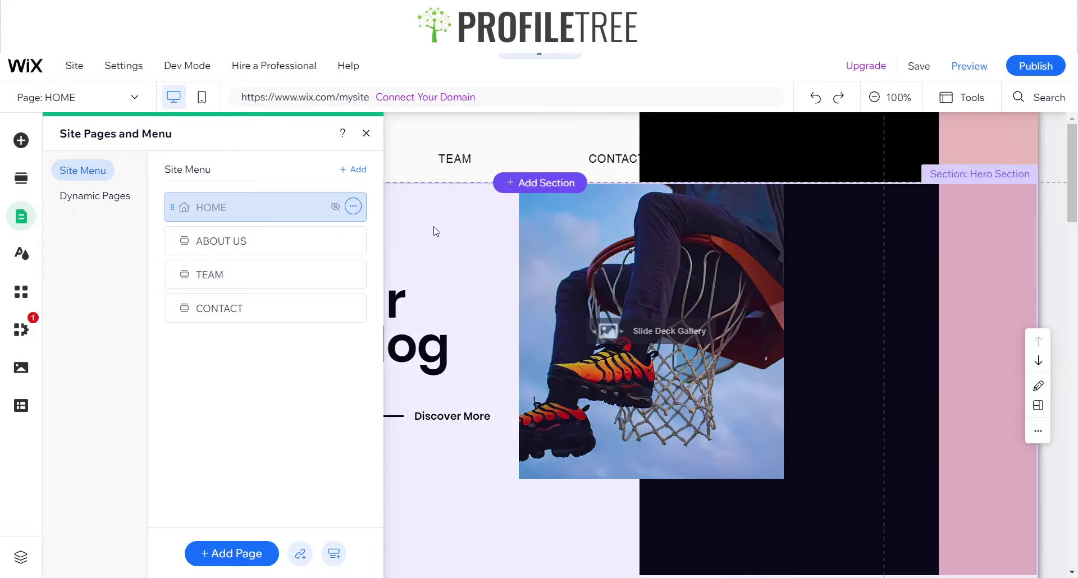
# Narrow the header's horizontal menu so all links fit on the white background, and shift it slightly toward the logo.
pyautogui.click(435, 230)
pyautogui.click(402, 159)
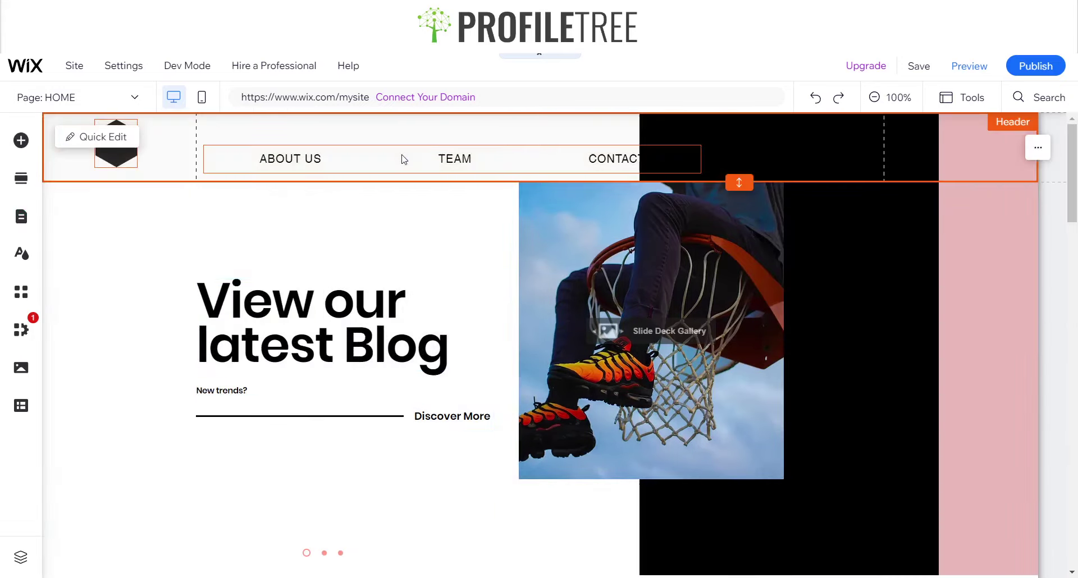
pyautogui.click(402, 157)
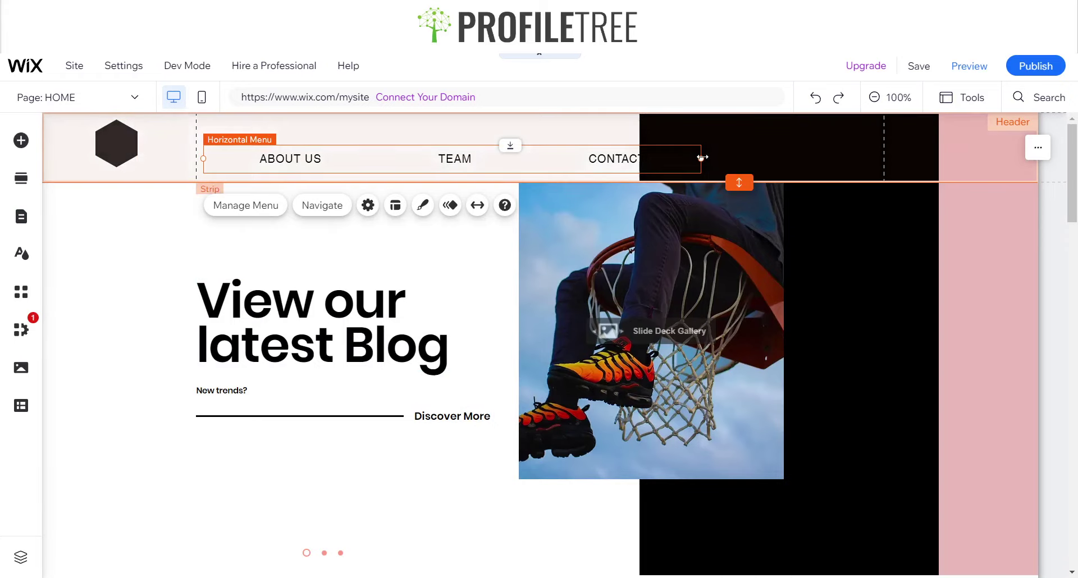
pyautogui.moveTo(701, 159); pyautogui.dragTo(563, 158)
pyautogui.moveTo(481, 155)
pyautogui.mouseDown()
pyautogui.moveTo(512, 155)
pyautogui.moveTo(447, 160)
pyautogui.moveTo(438, 150)
pyautogui.moveTo(464, 155)
pyautogui.mouseUp()
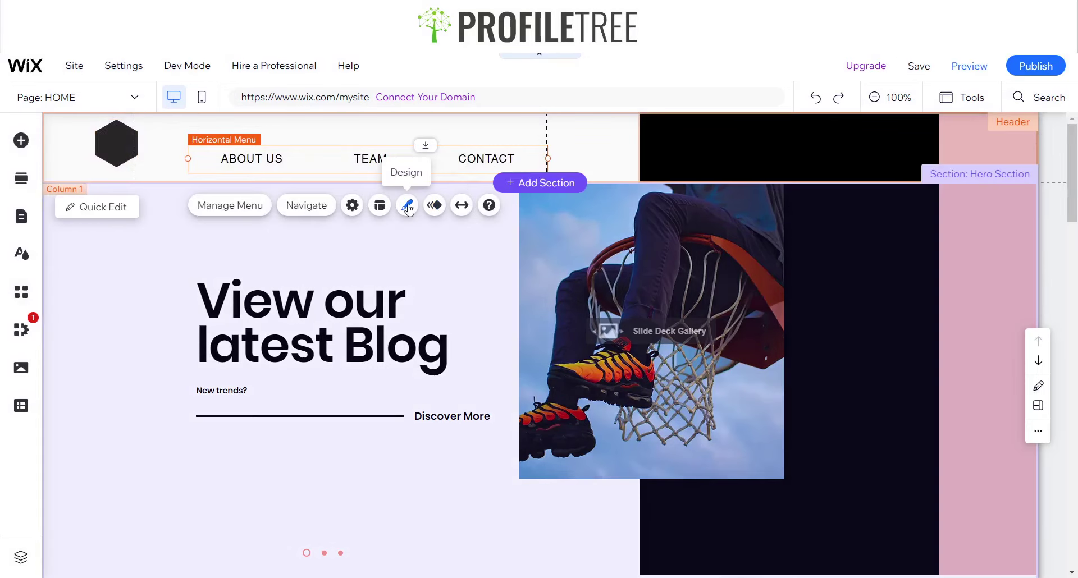
# Check the regular-state text settings of the header menu items.
pyautogui.click(405, 206)
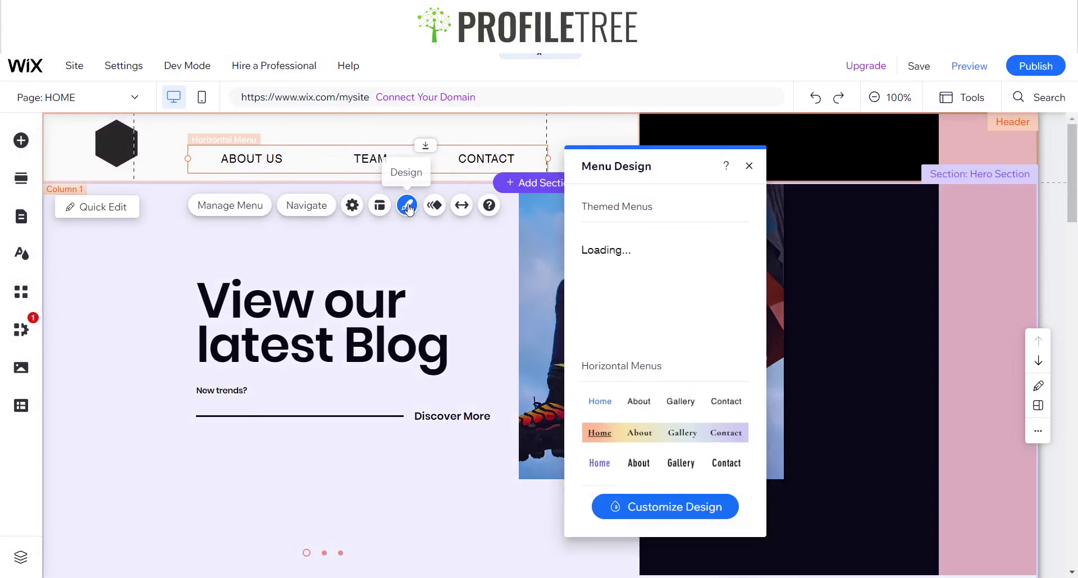
pyautogui.click(633, 507)
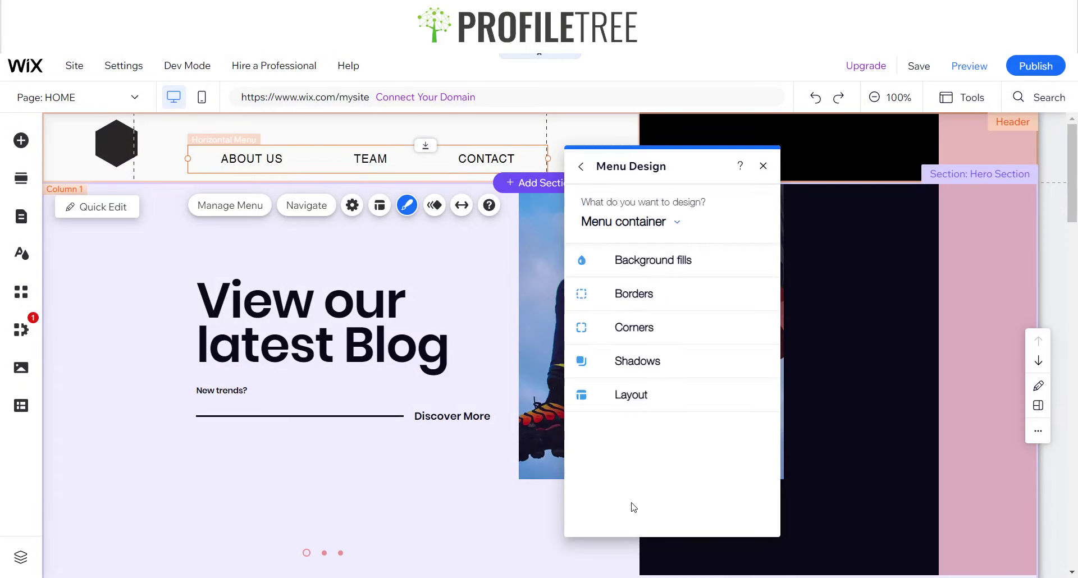
pyautogui.click(637, 225)
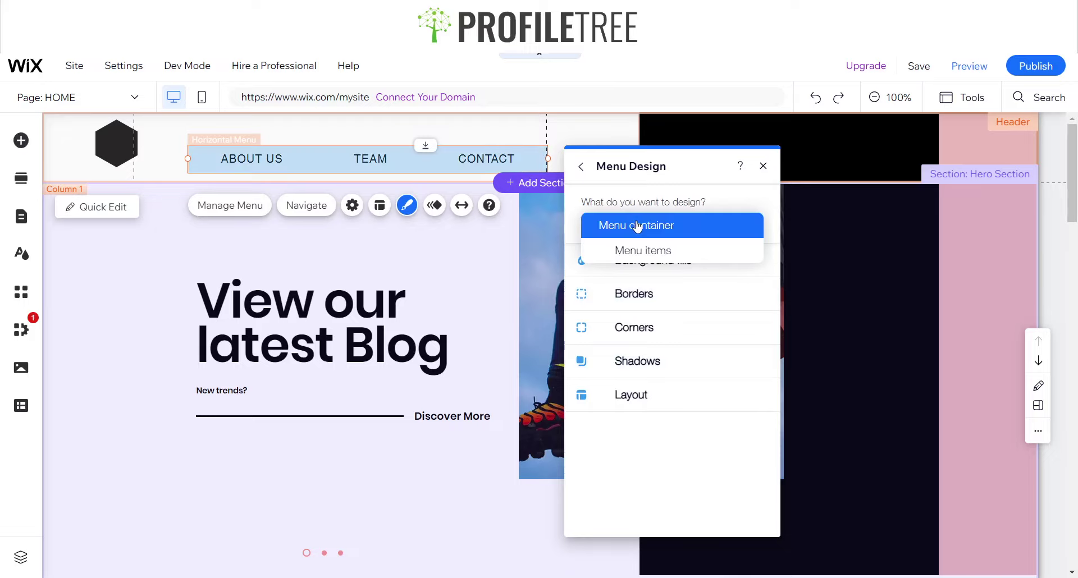
pyautogui.click(639, 253)
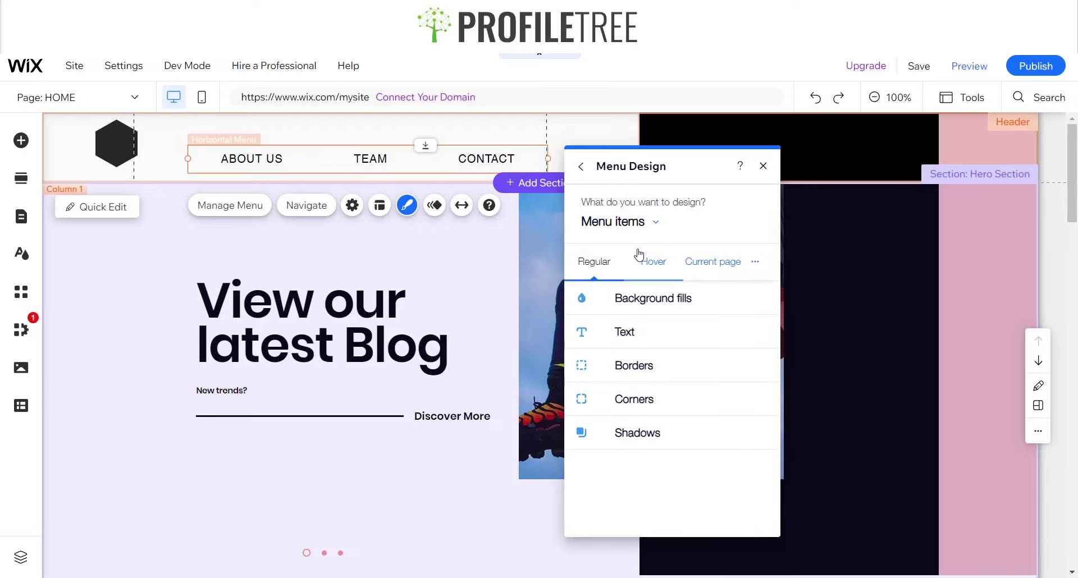
pyautogui.click(607, 337)
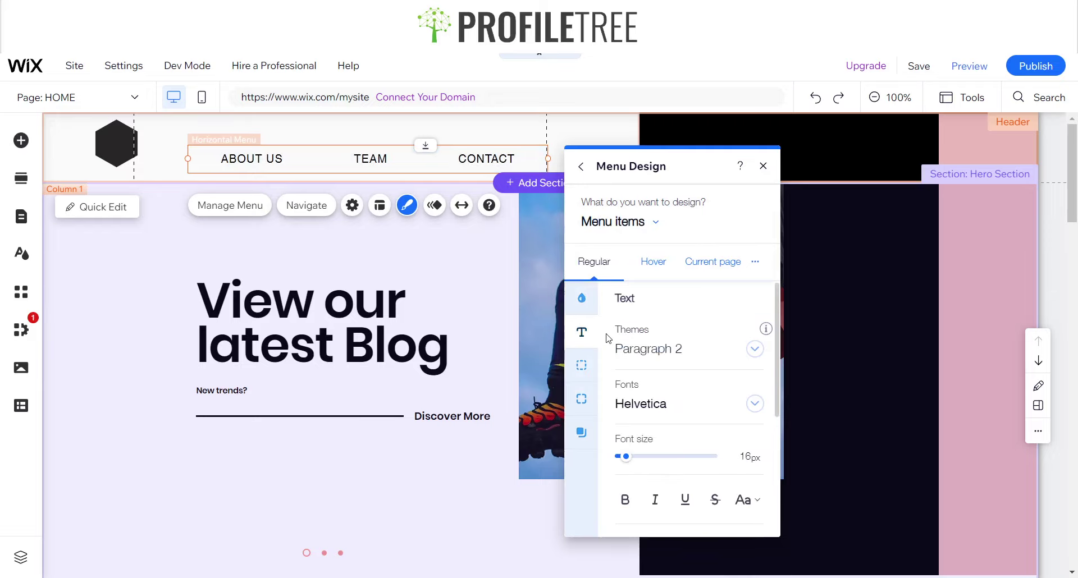
pyautogui.click(764, 164)
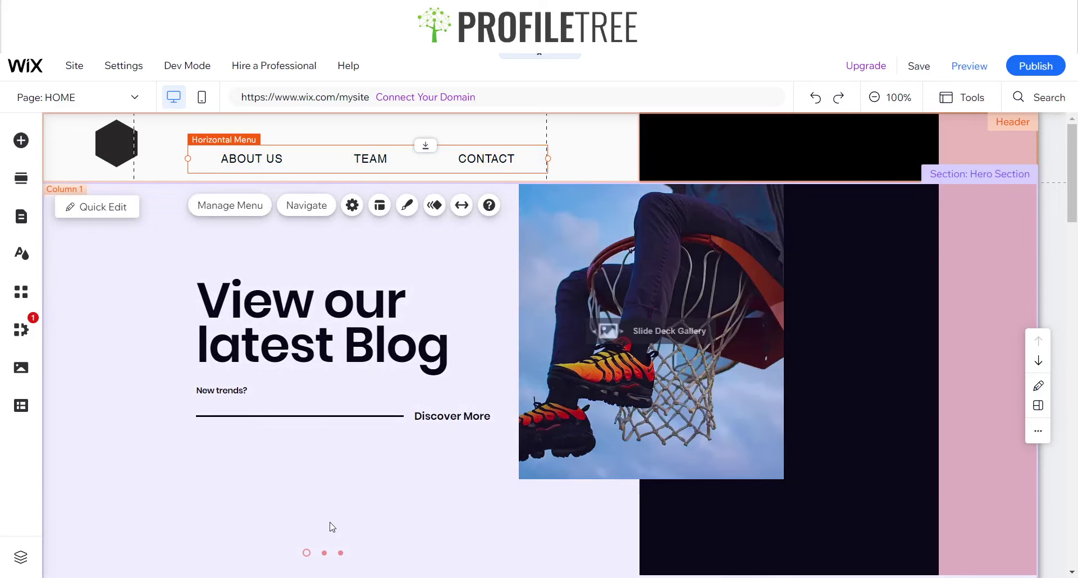
# Check the font used by the "View our latest Blog" heading in the hero slide.
pyautogui.click(331, 525)
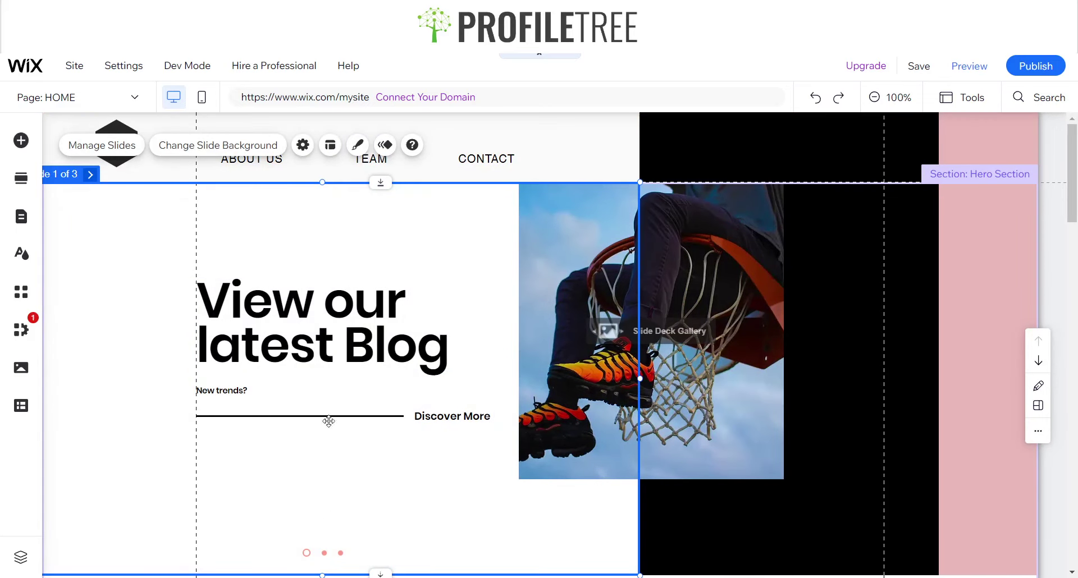
pyautogui.click(353, 331)
pyautogui.doubleClick(353, 331)
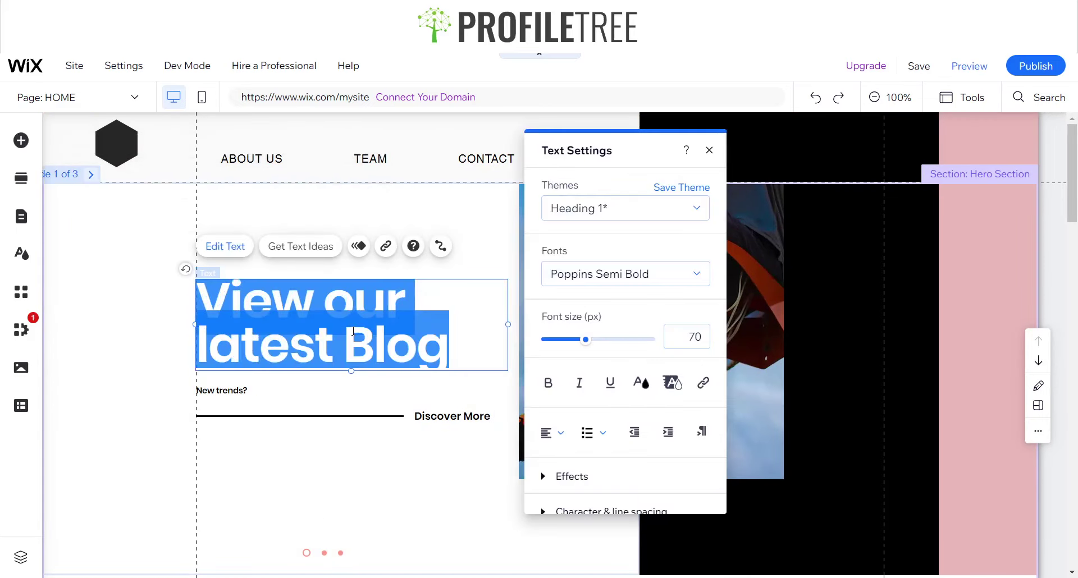
pyautogui.click(709, 152)
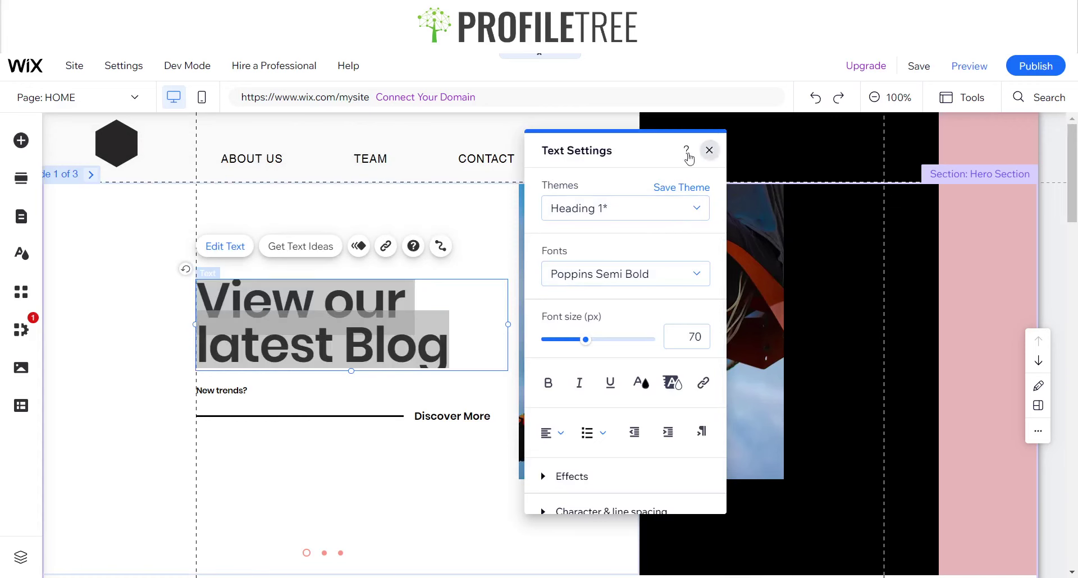
# Set the font of the header menu items in their regular state to Poppins Semi Bold.
pyautogui.click(422, 164)
pyautogui.click(423, 164)
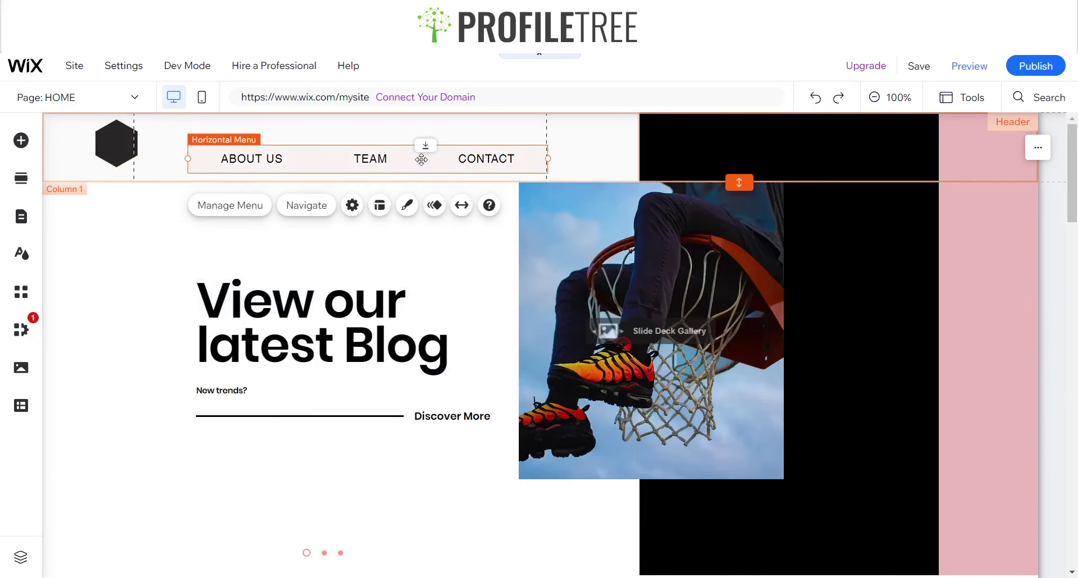
pyautogui.click(412, 214)
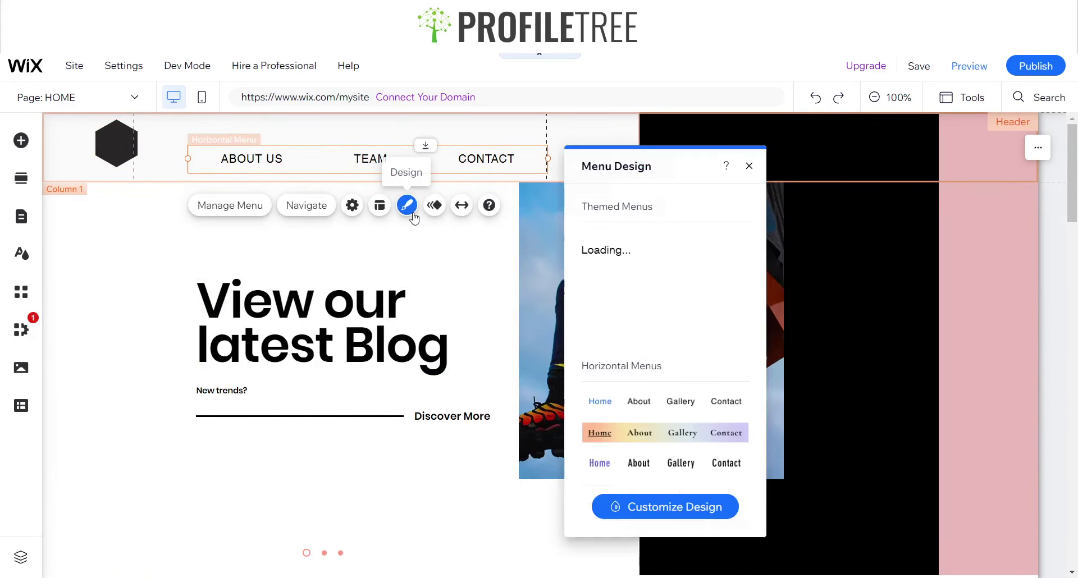
pyautogui.click(639, 508)
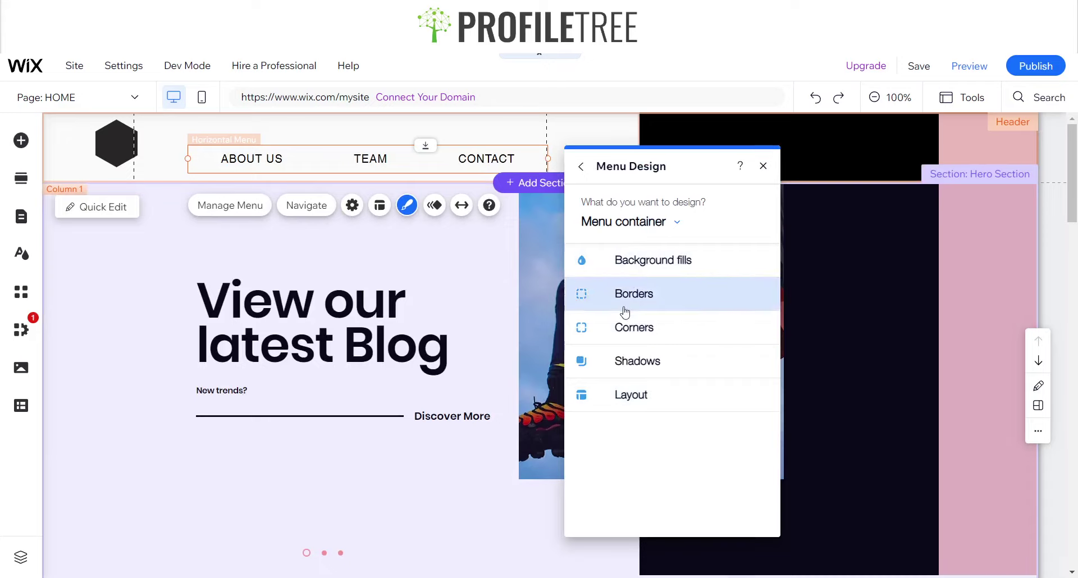
pyautogui.click(626, 221)
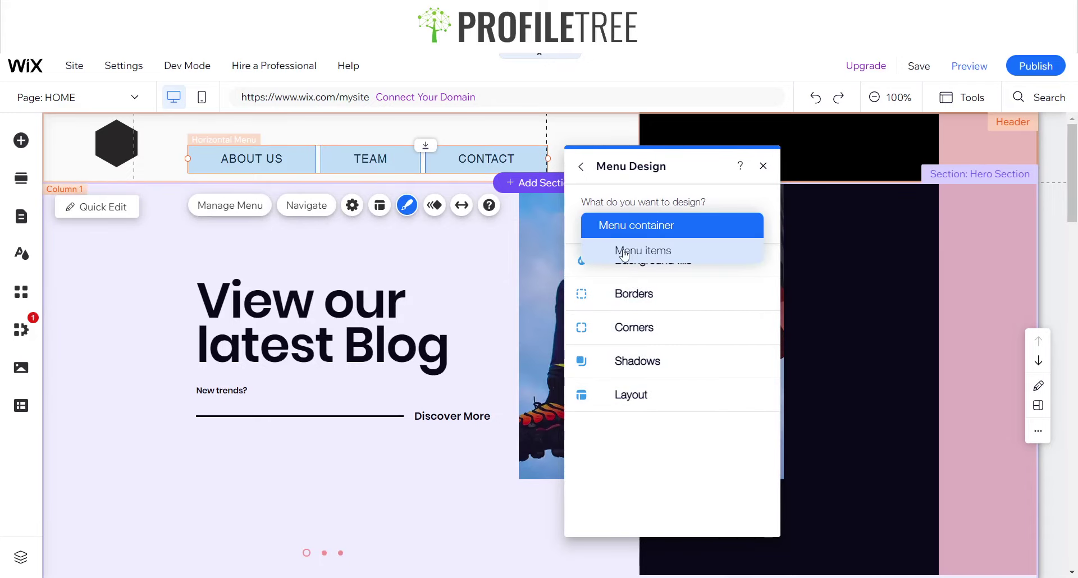
pyautogui.click(622, 250)
pyautogui.click(644, 332)
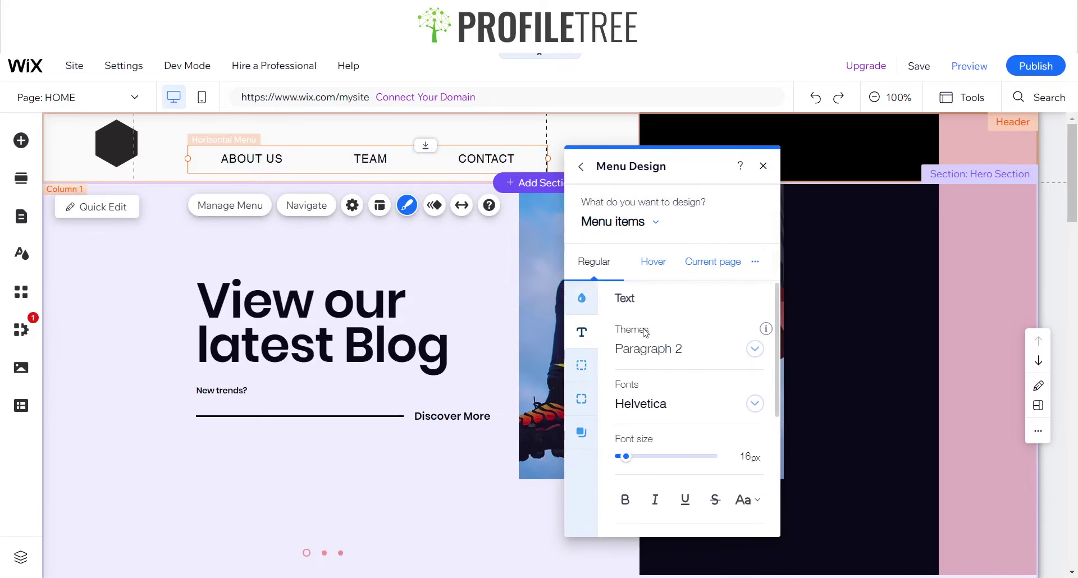
pyautogui.click(666, 413)
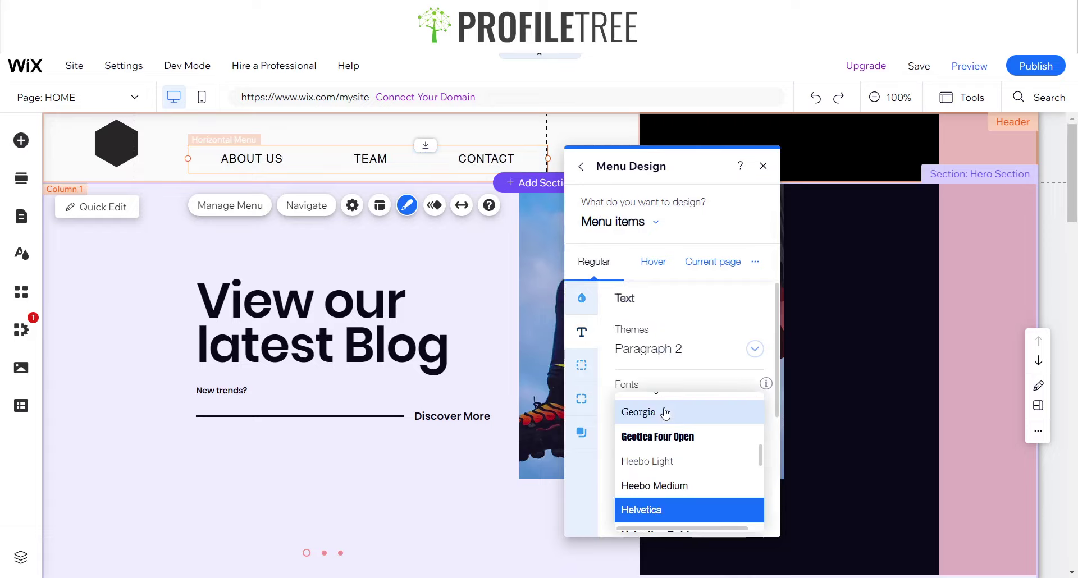
pyautogui.scroll(-10, 665, 414)
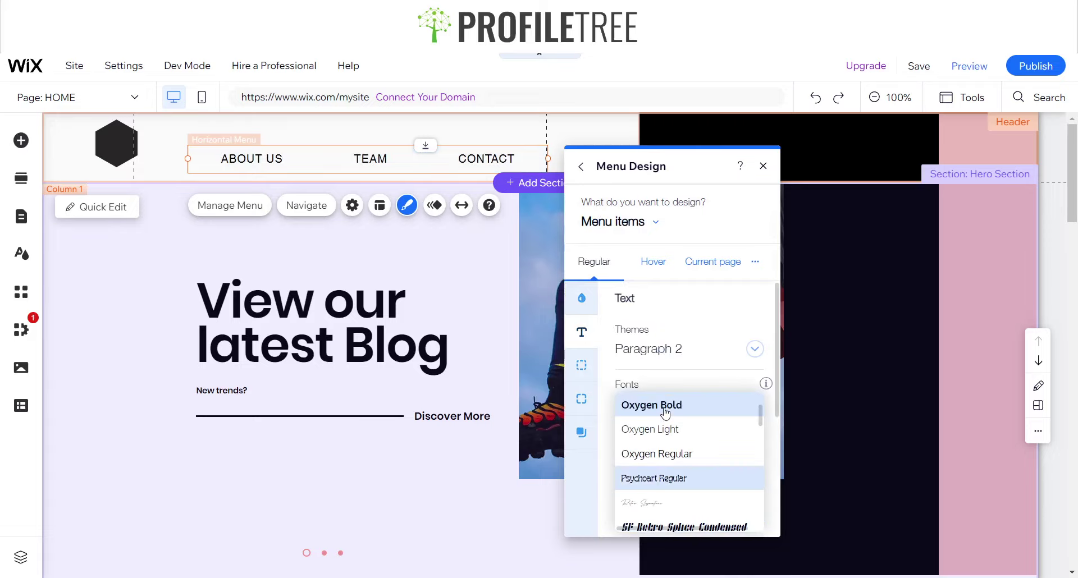
pyautogui.scroll(-5, 665, 414)
pyautogui.scroll(-5, 665, 413)
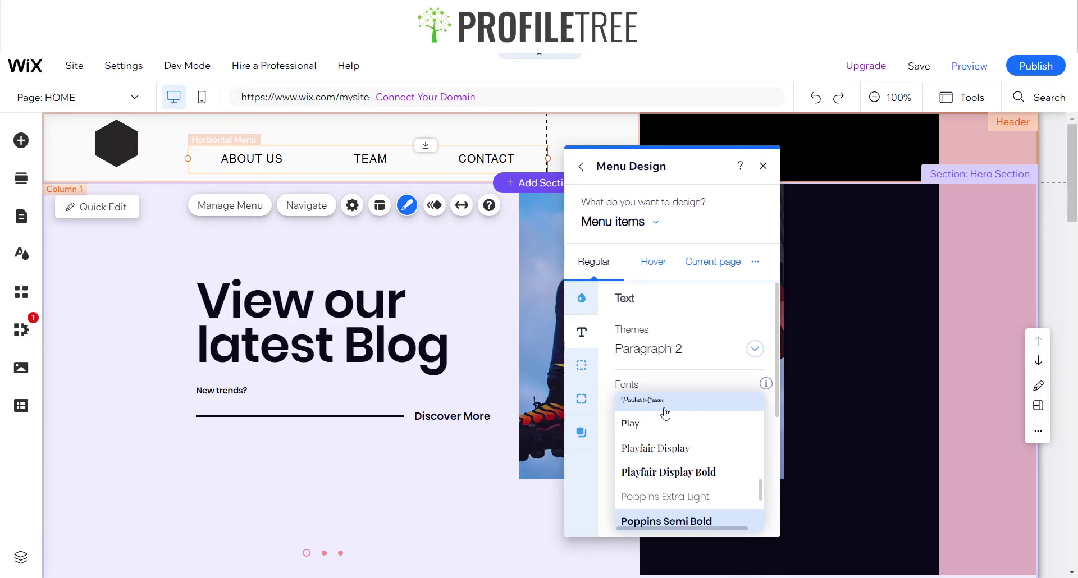
pyautogui.click(21, 216)
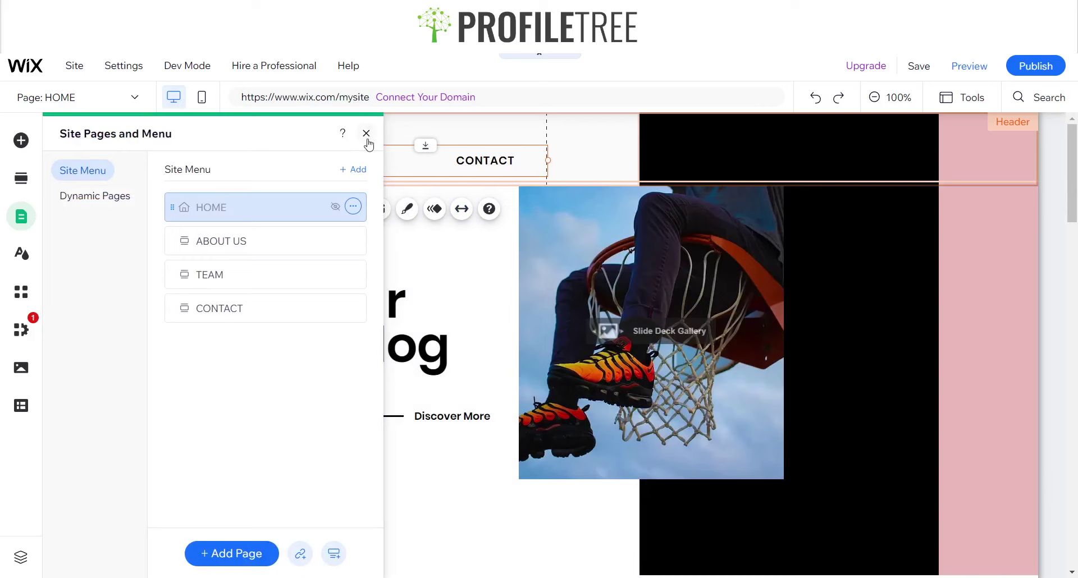
pyautogui.click(366, 134)
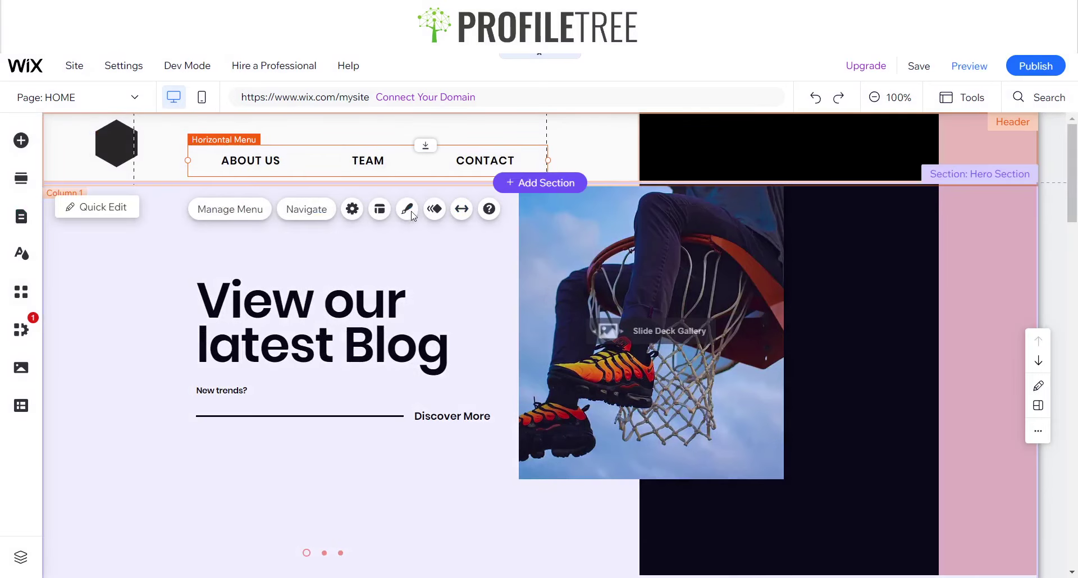
# Set the hover-state text color of the header menu items to the custom pink #EAB9B9.
pyautogui.click(407, 209)
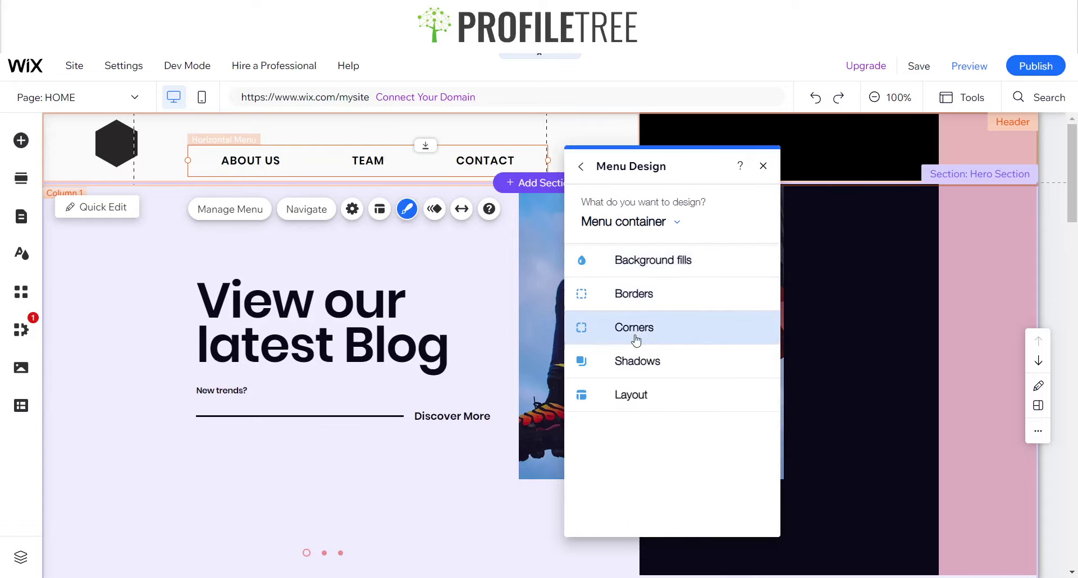
pyautogui.click(615, 228)
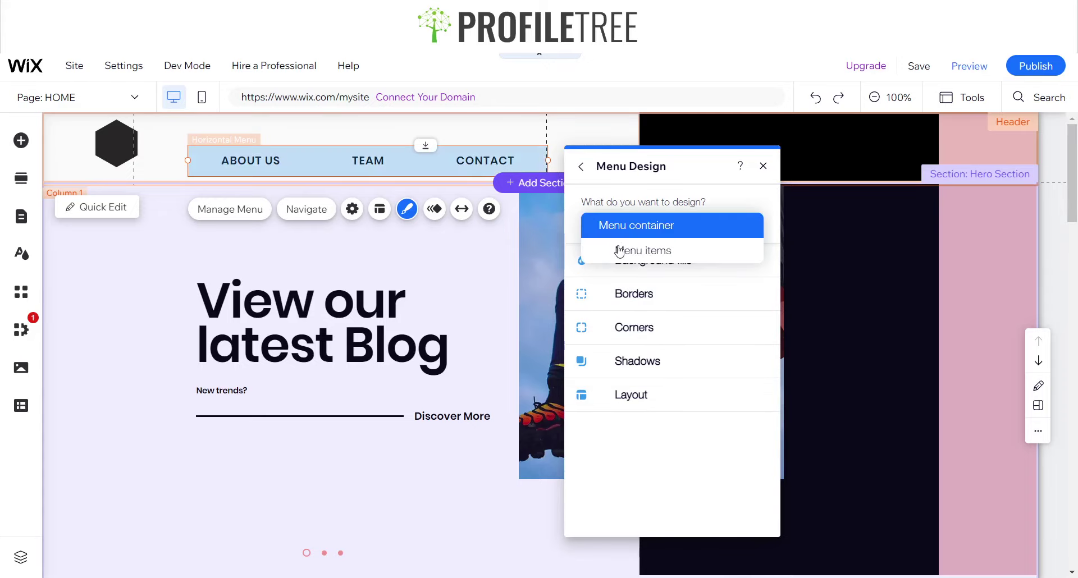
pyautogui.click(619, 251)
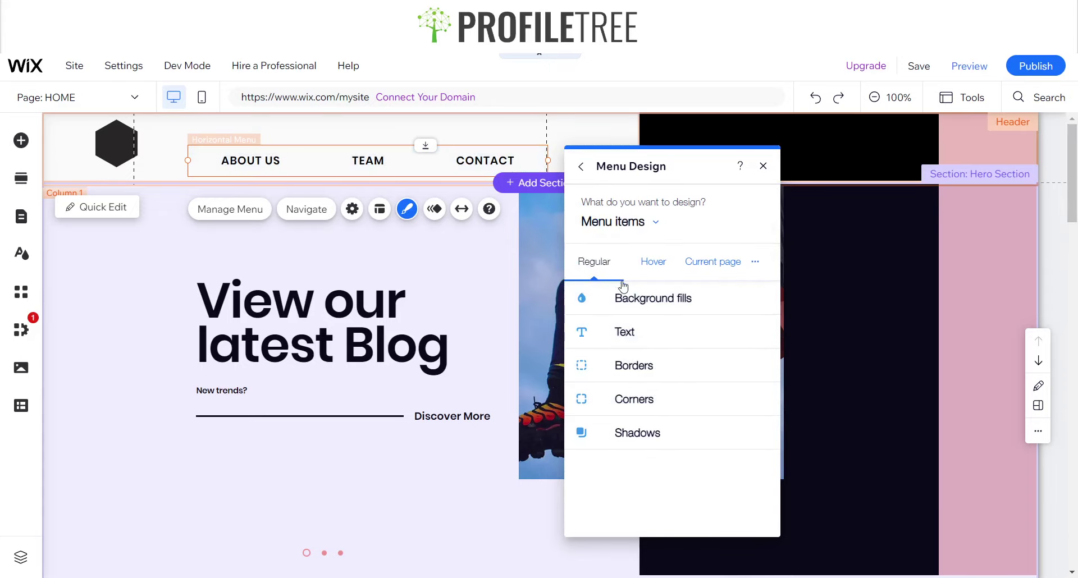
pyautogui.click(649, 277)
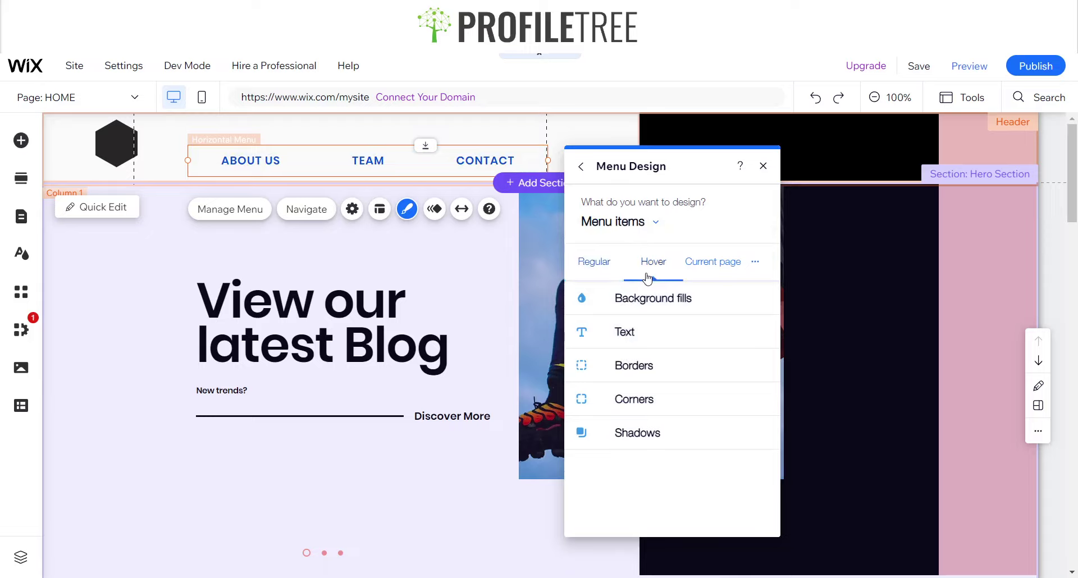
pyautogui.click(632, 298)
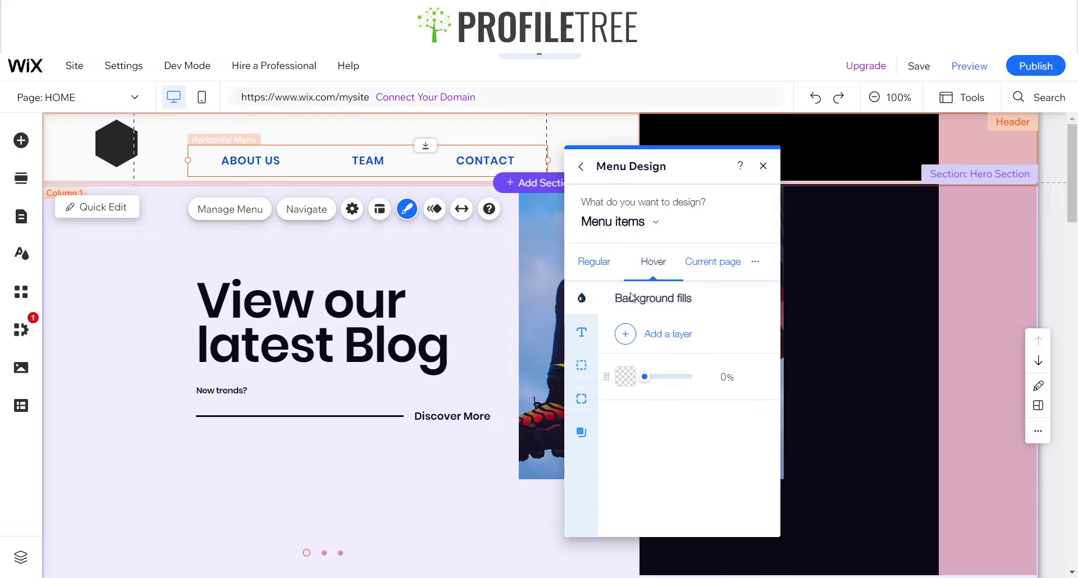
pyautogui.click(581, 332)
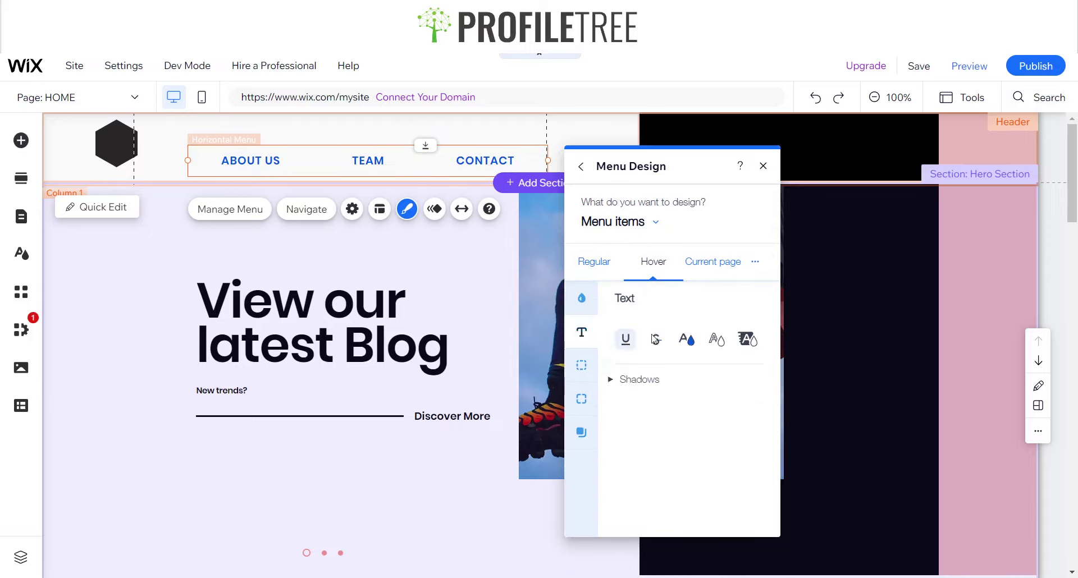
pyautogui.click(687, 340)
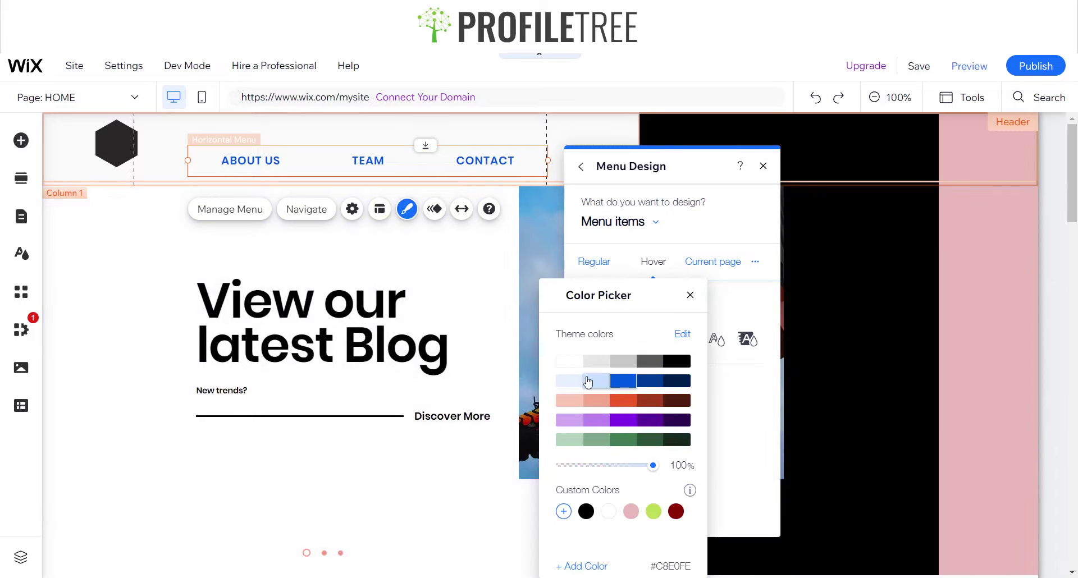
pyautogui.click(631, 513)
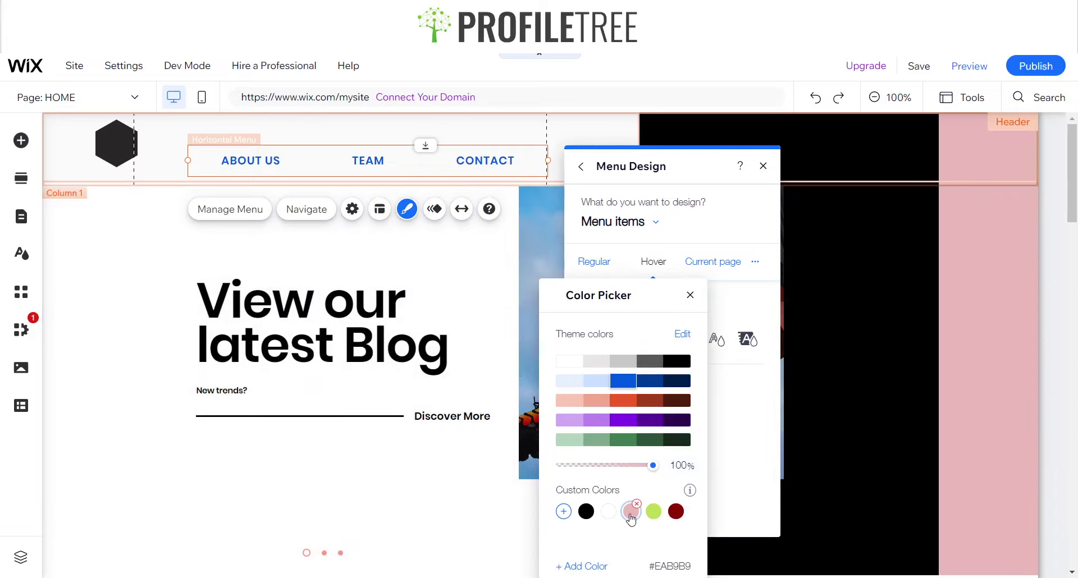
pyautogui.click(690, 295)
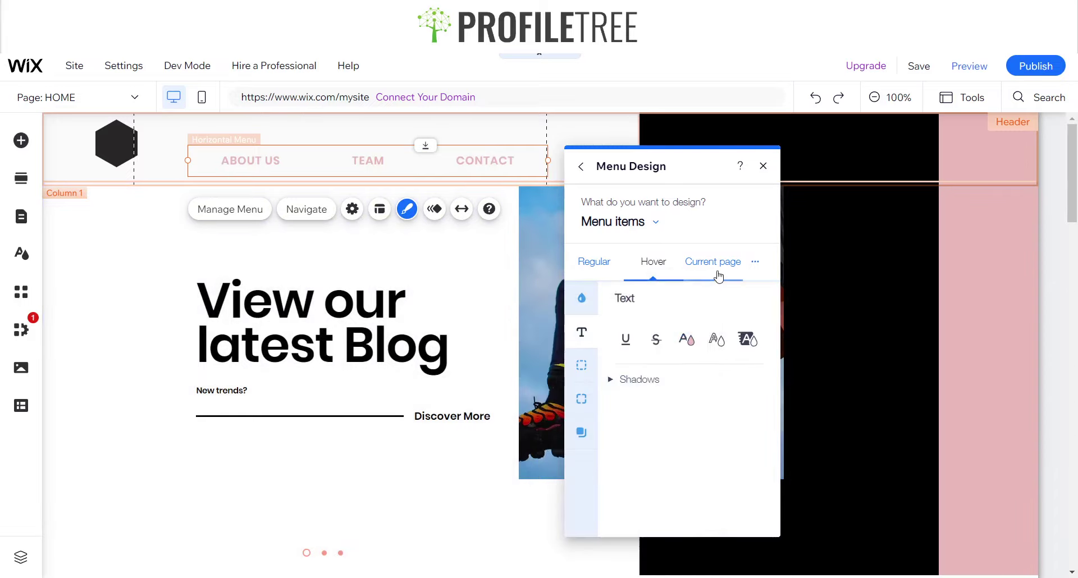
# Give the header menu items' current-page text the same custom pink color, #EAB9B9.
pyautogui.click(718, 274)
pyautogui.click(687, 339)
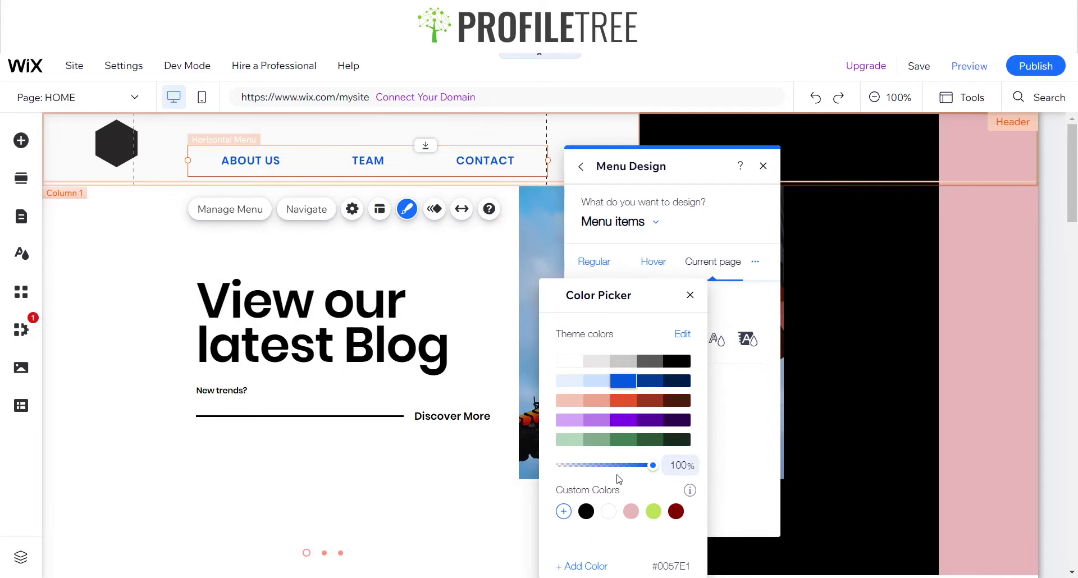
pyautogui.click(632, 513)
pyautogui.click(632, 512)
pyautogui.click(690, 295)
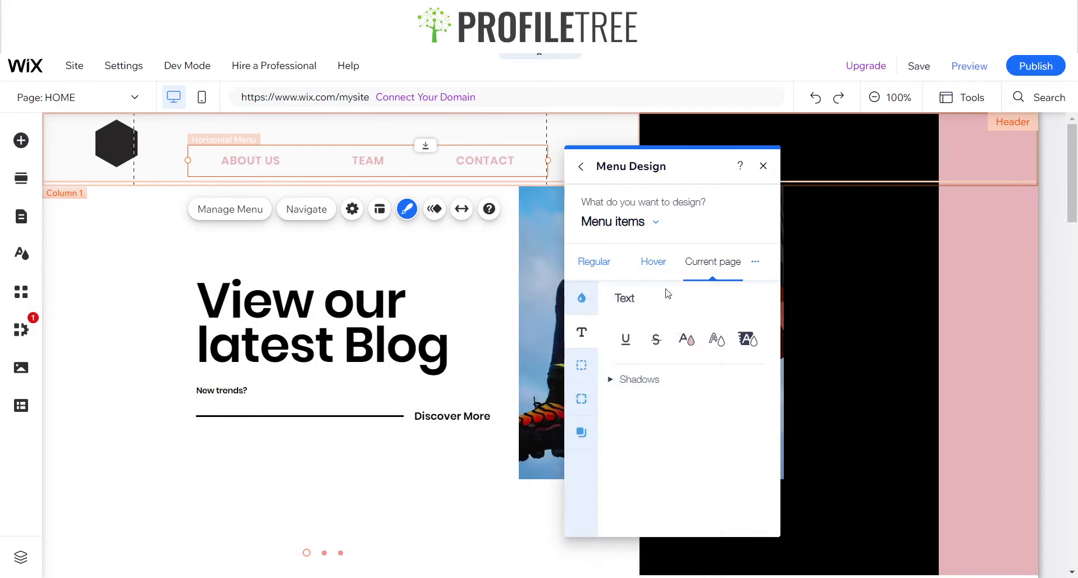
# Review the menu items' regular-state text settings and test the About Us, Team and Contact links in the site preview.
pyautogui.click(597, 268)
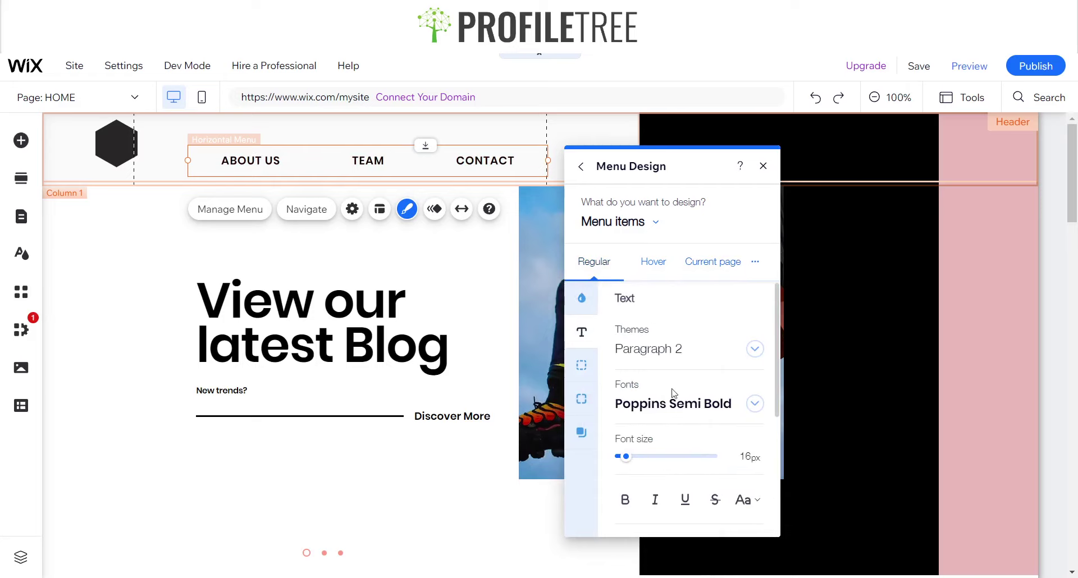
pyautogui.scroll(-2, 684, 484)
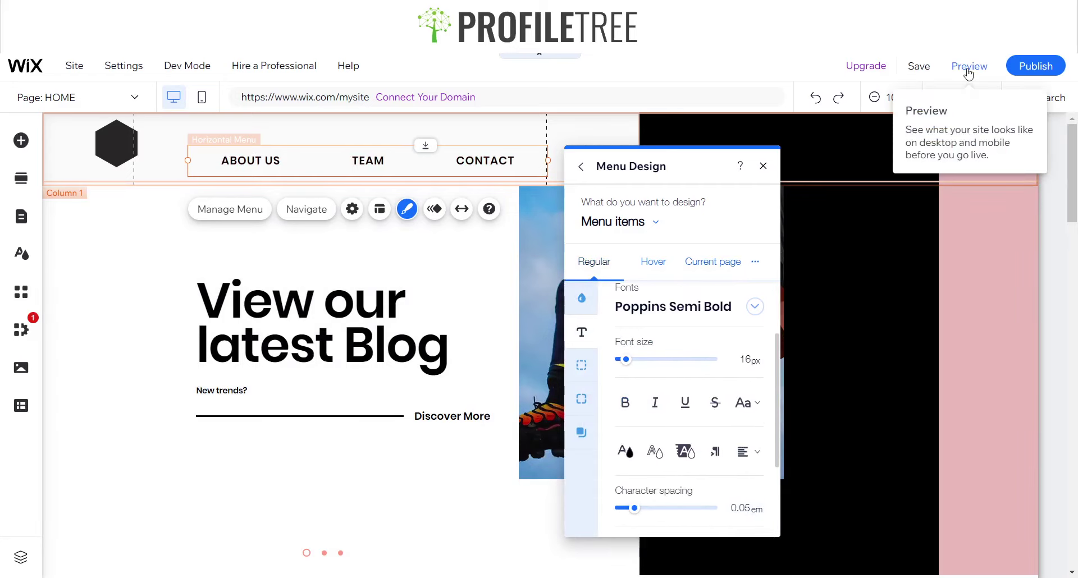
pyautogui.click(969, 67)
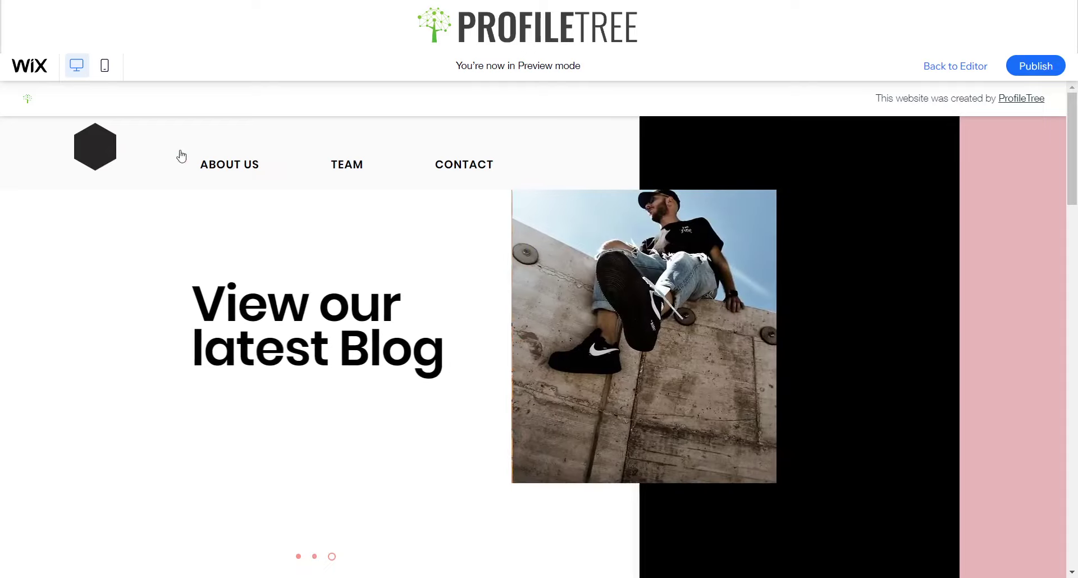
pyautogui.click(208, 163)
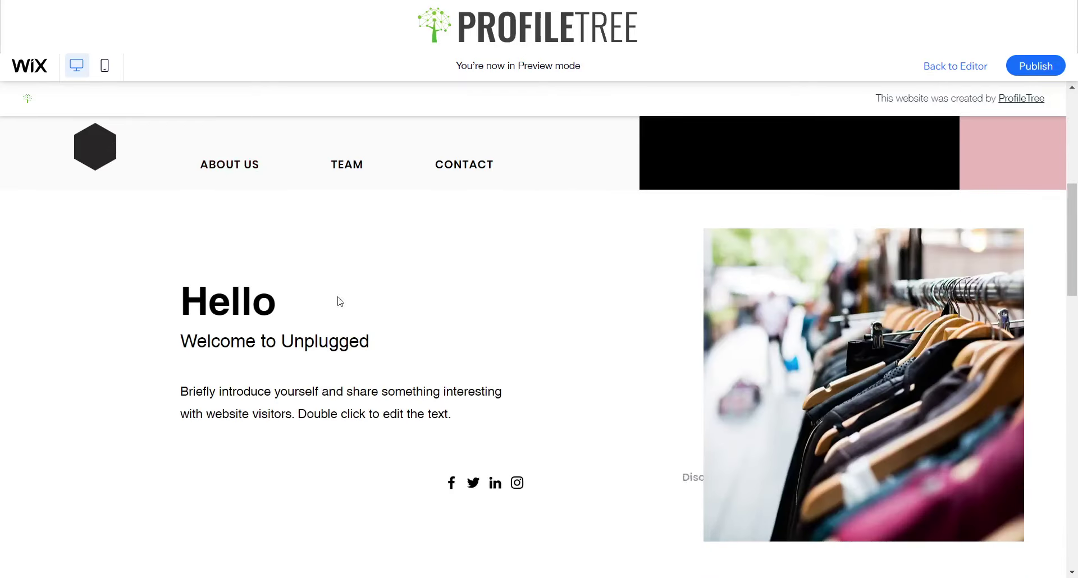
pyautogui.click(345, 164)
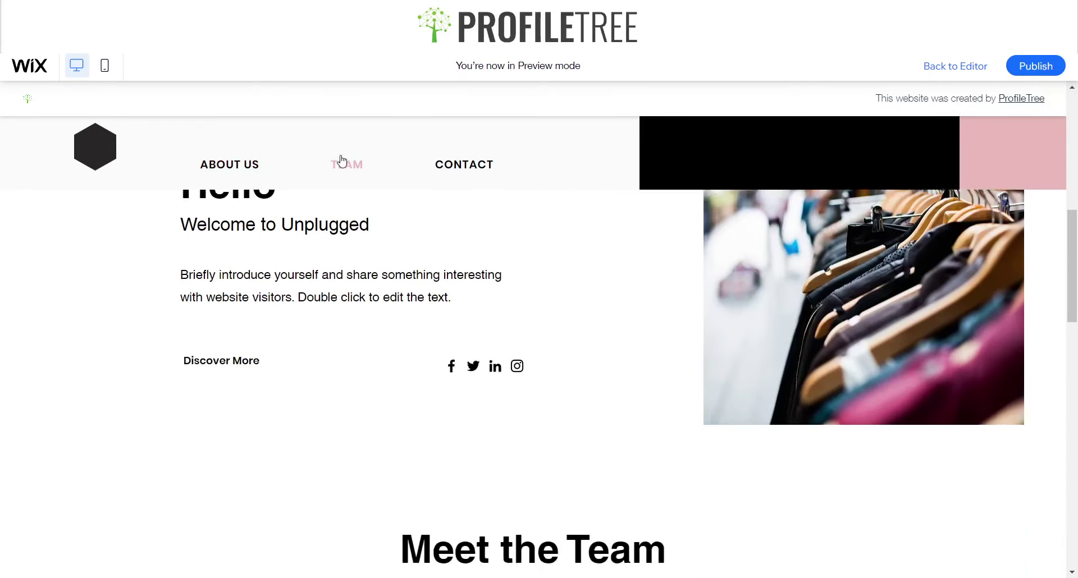
pyautogui.click(475, 165)
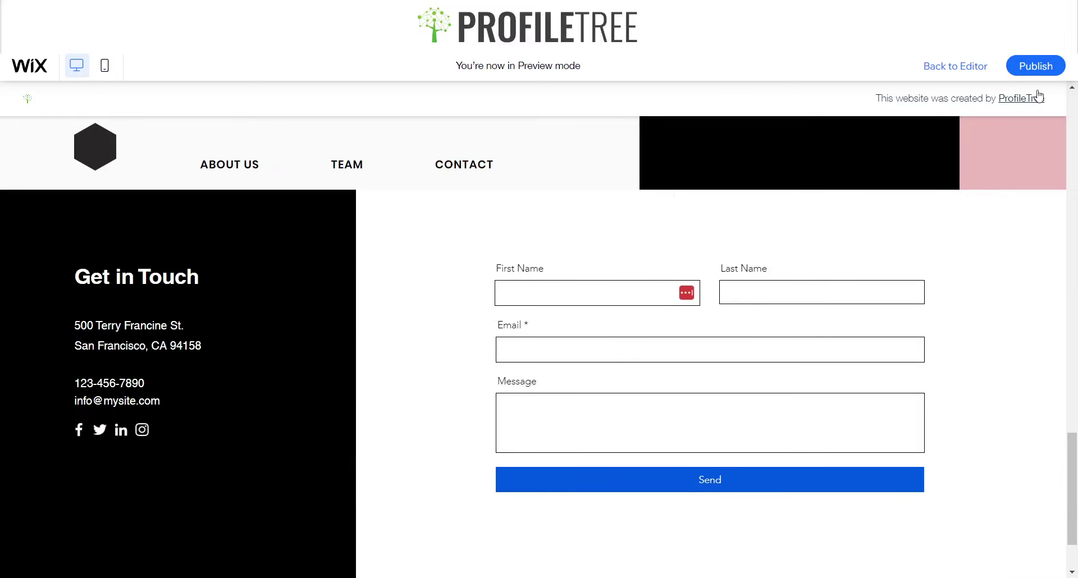
pyautogui.click(953, 69)
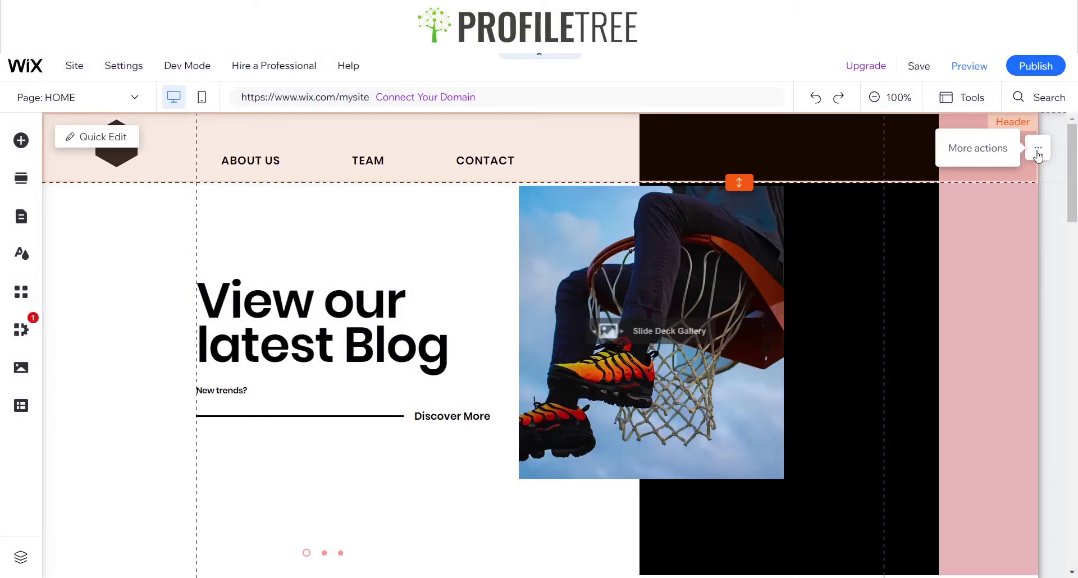
# Change the header's scroll behavior to Scrolls with site.
pyautogui.click(1038, 152)
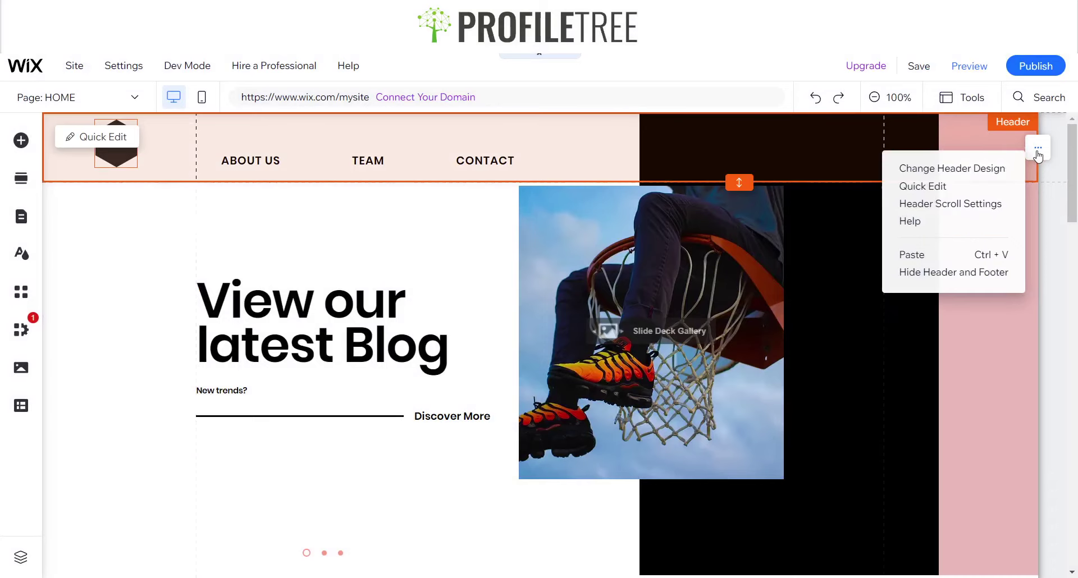
pyautogui.click(950, 208)
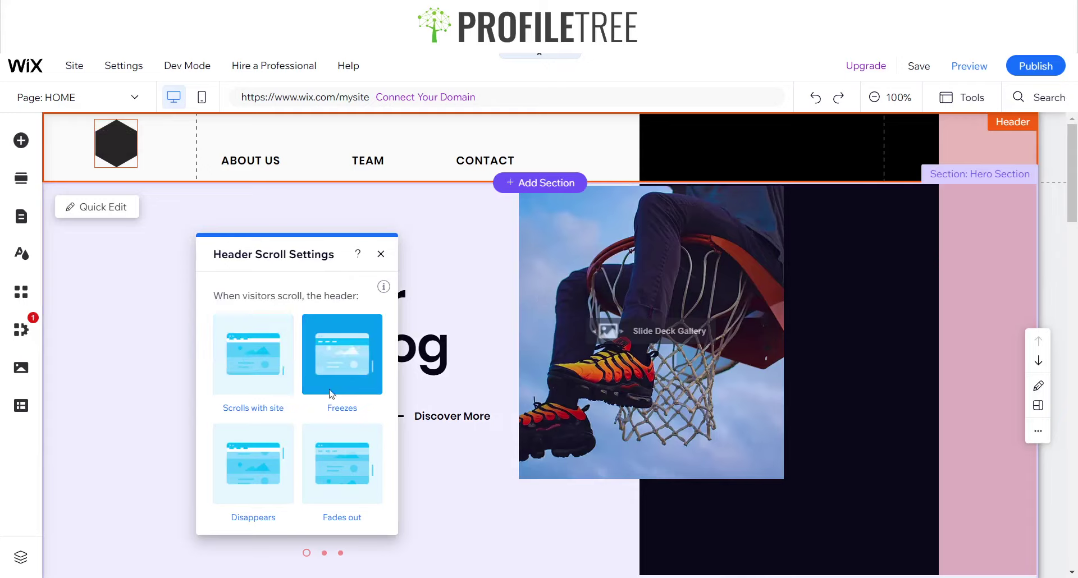
pyautogui.click(255, 355)
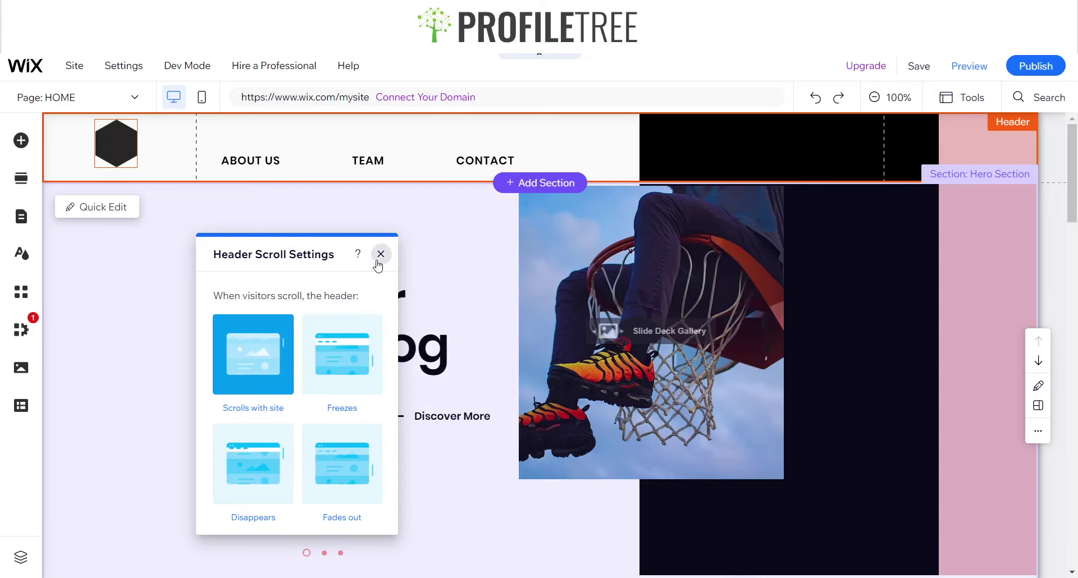
pyautogui.click(381, 254)
# Preview the home page and check how the header behaves while scrolling, and return to the editor.
pyautogui.click(961, 70)
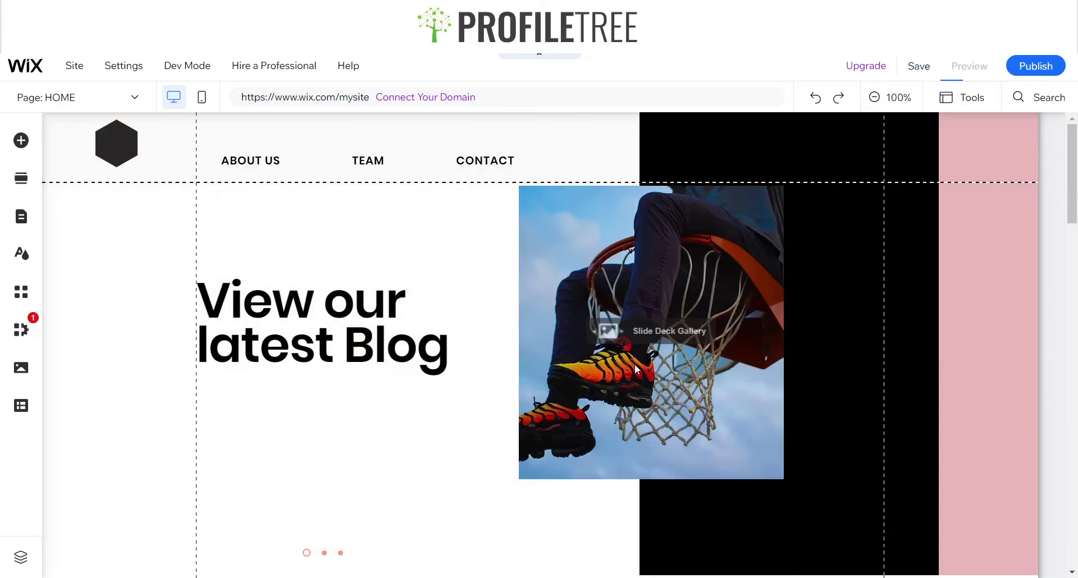
pyautogui.scroll(-3, 651, 361)
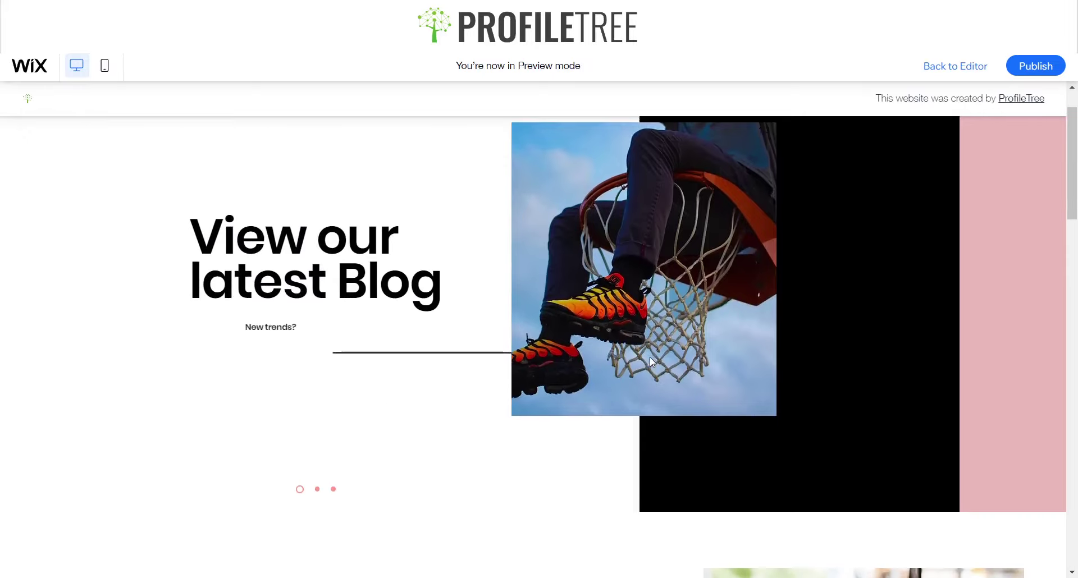
pyautogui.scroll(-5, 651, 361)
pyautogui.scroll(8, 651, 360)
pyautogui.scroll(-10, 651, 361)
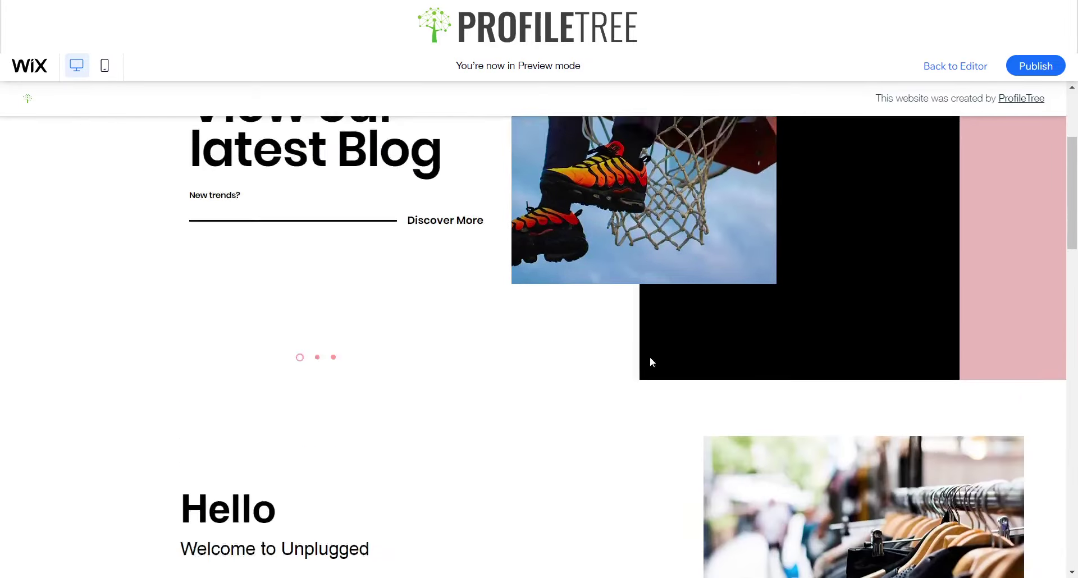
pyautogui.scroll(-5, 651, 362)
pyautogui.scroll(10, 651, 361)
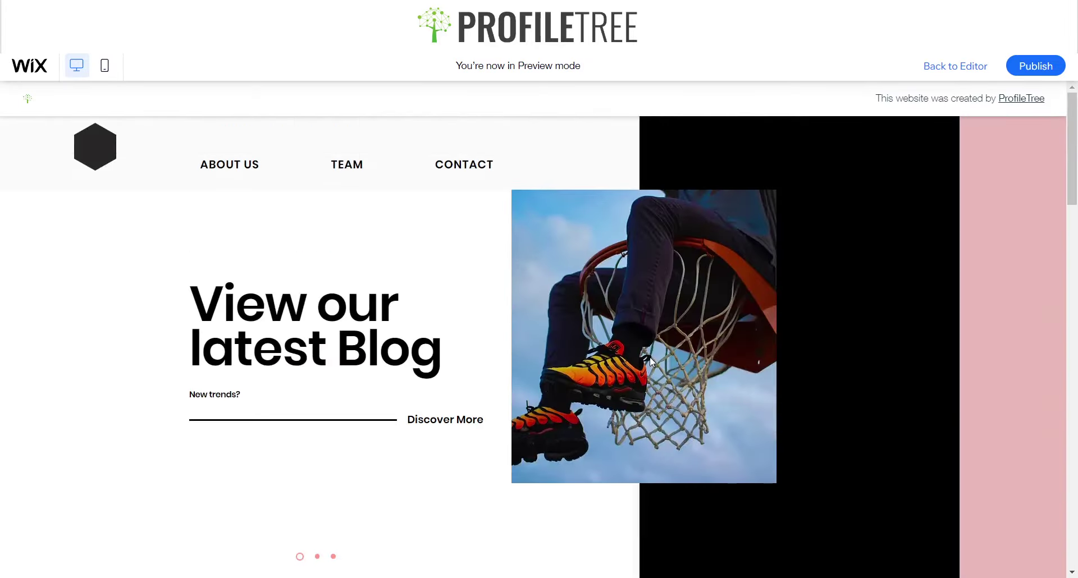
pyautogui.scroll(-5, 651, 362)
pyautogui.scroll(-8, 651, 361)
pyautogui.scroll(15, 650, 361)
pyautogui.hotkey('ctrl', 'shift', 'p')
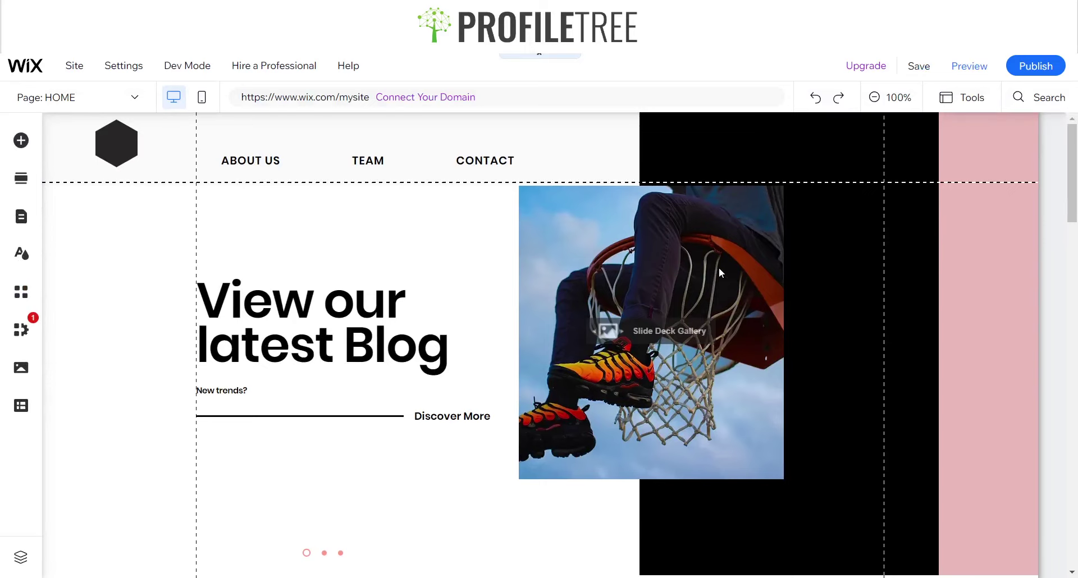
# Add the blank white Classic strip to the empty footer and align it with the footer's upper edge.
pyautogui.scroll(-10, 422, 441)
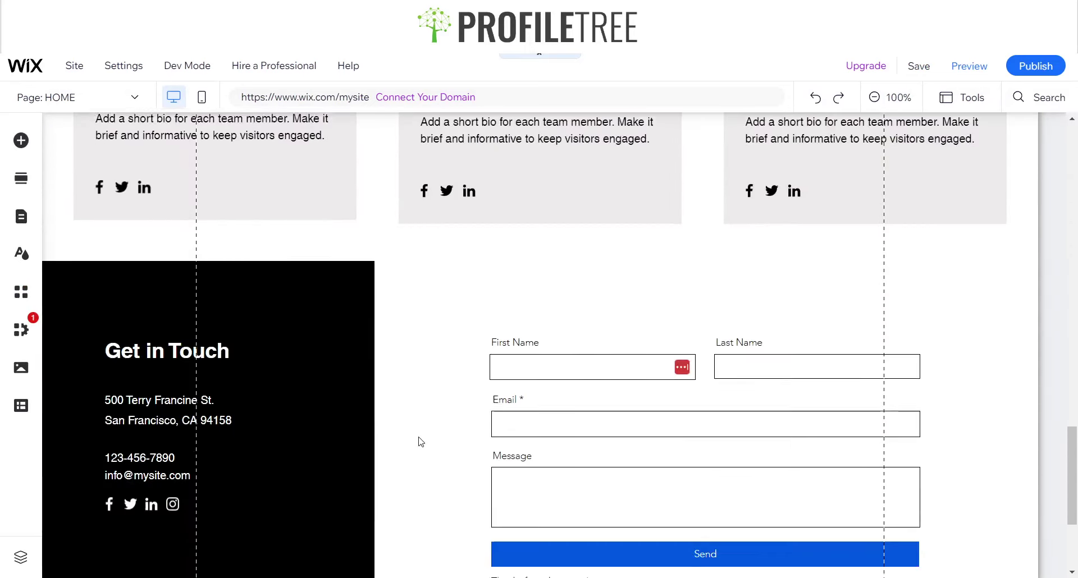
pyautogui.scroll(-3, 421, 442)
pyautogui.click(322, 527)
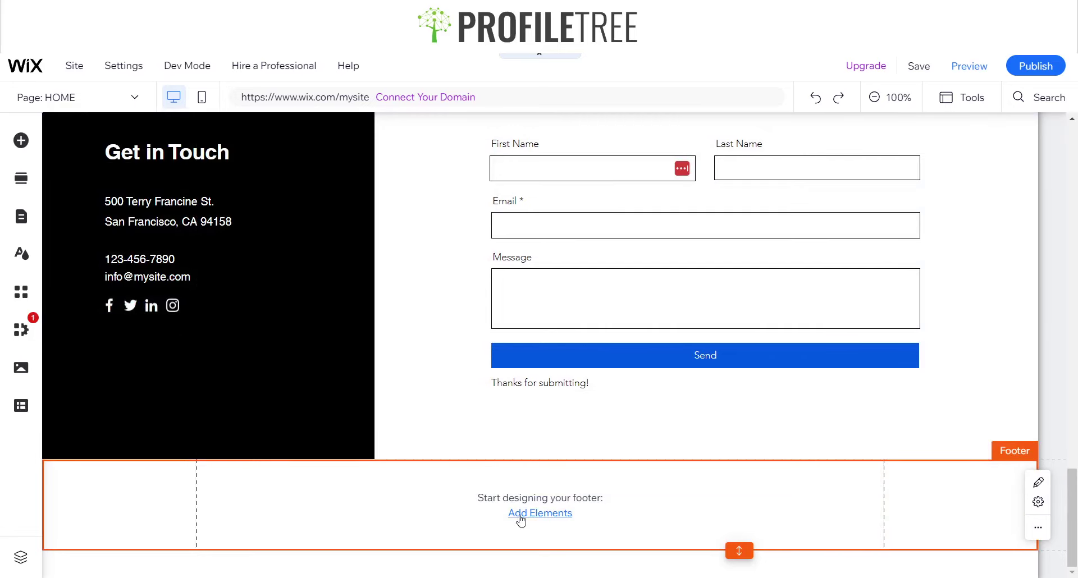
pyautogui.click(520, 514)
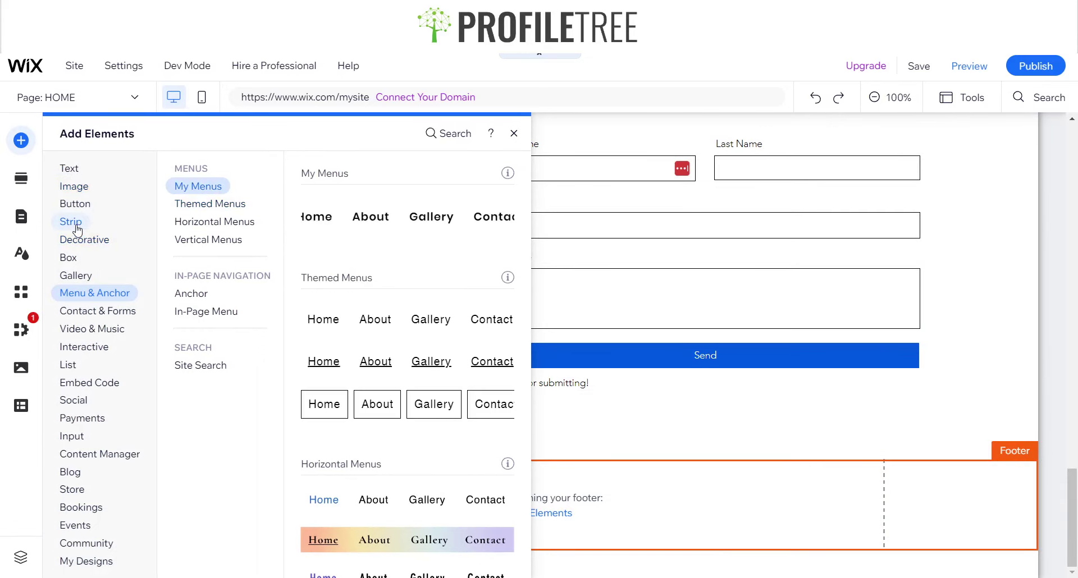
pyautogui.click(73, 224)
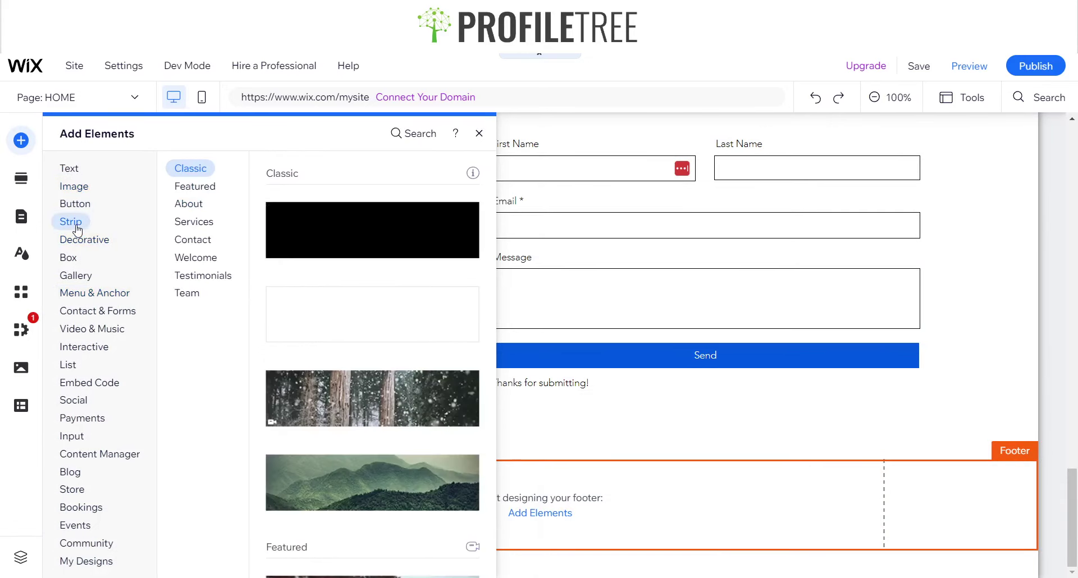
pyautogui.click(321, 320)
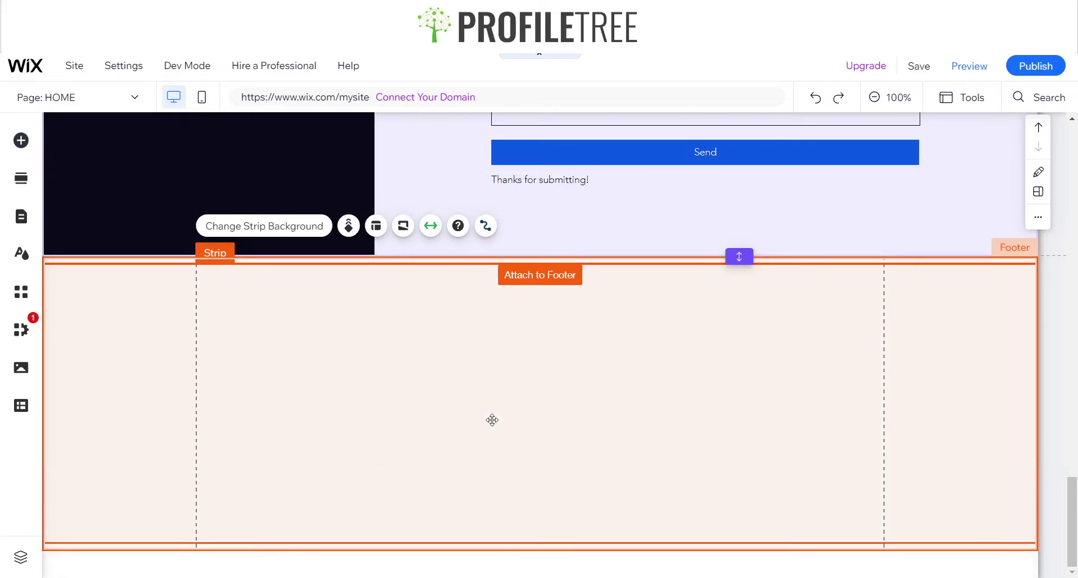
pyautogui.moveTo(603, 420); pyautogui.dragTo(603, 413)
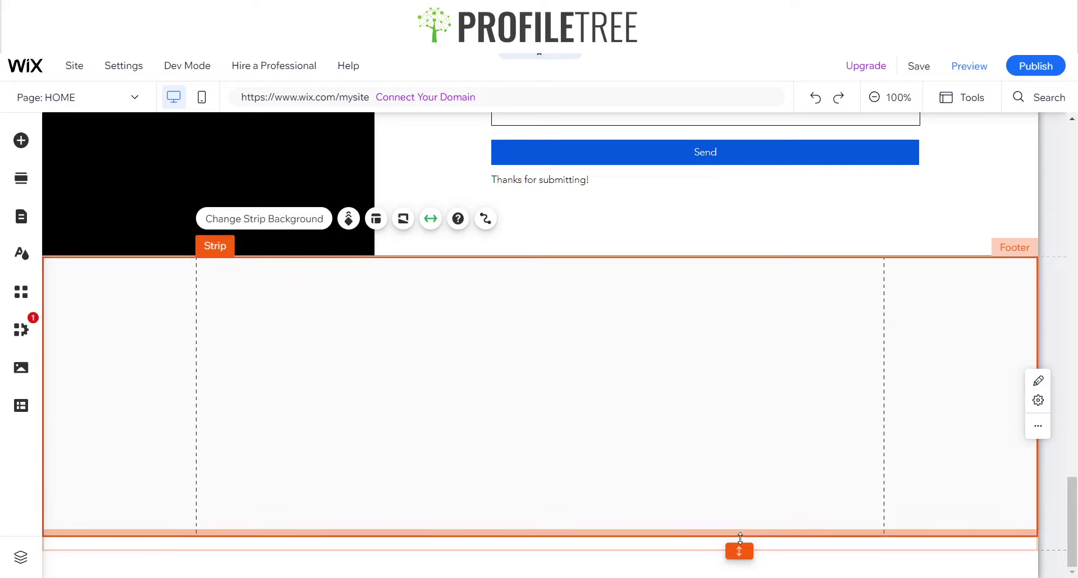
# Extend the footer strip downward and set its height to 432 px so it fills the footer.
pyautogui.moveTo(739, 547); pyautogui.dragTo(739, 556)
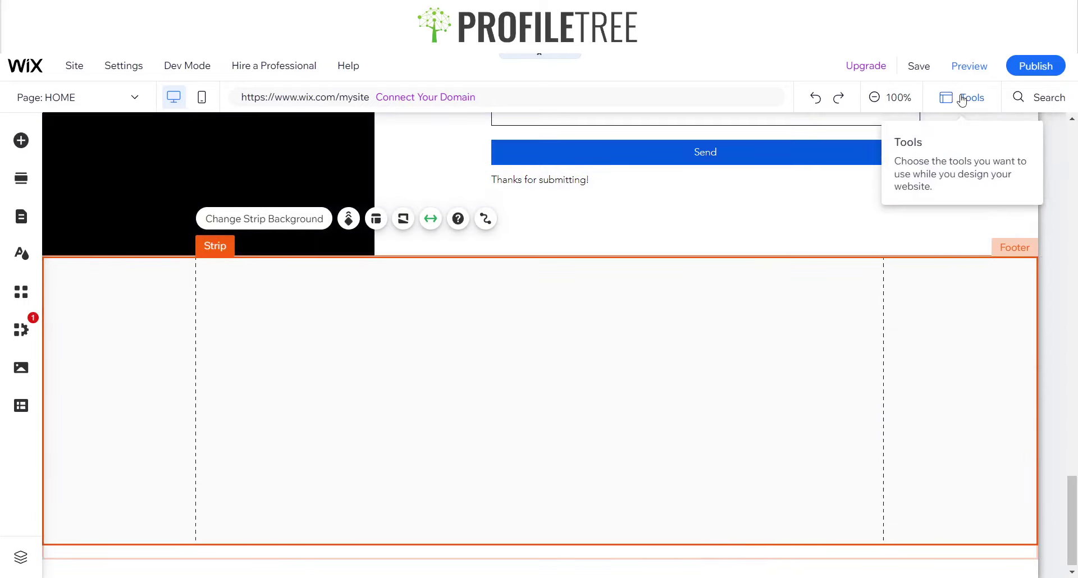
pyautogui.click(961, 97)
pyautogui.click(956, 158)
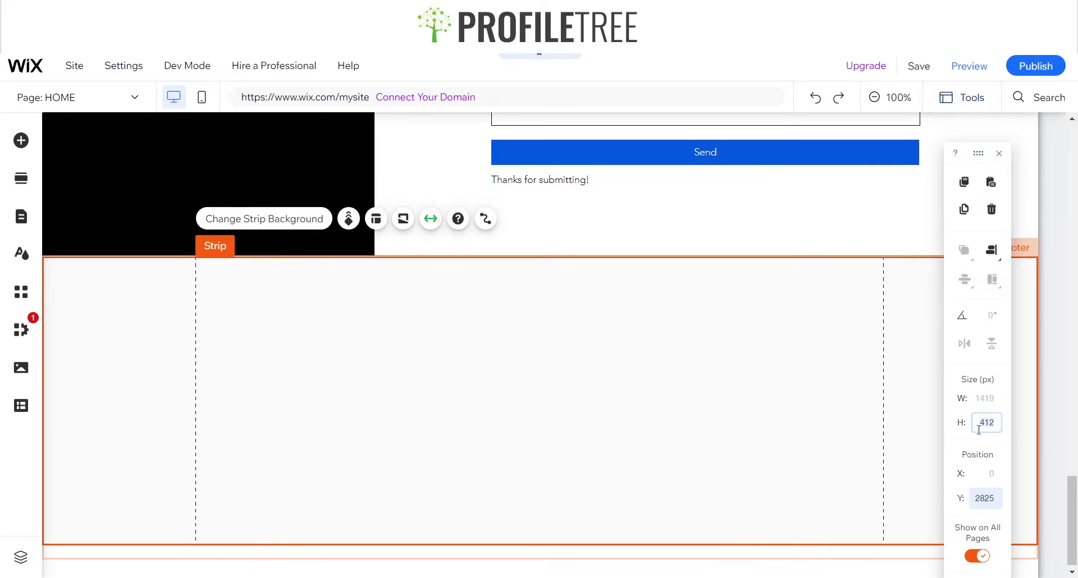
pyautogui.press('BackSpace')
pyautogui.press('BackSpace')
pyautogui.write('32')
pyautogui.press('Return')
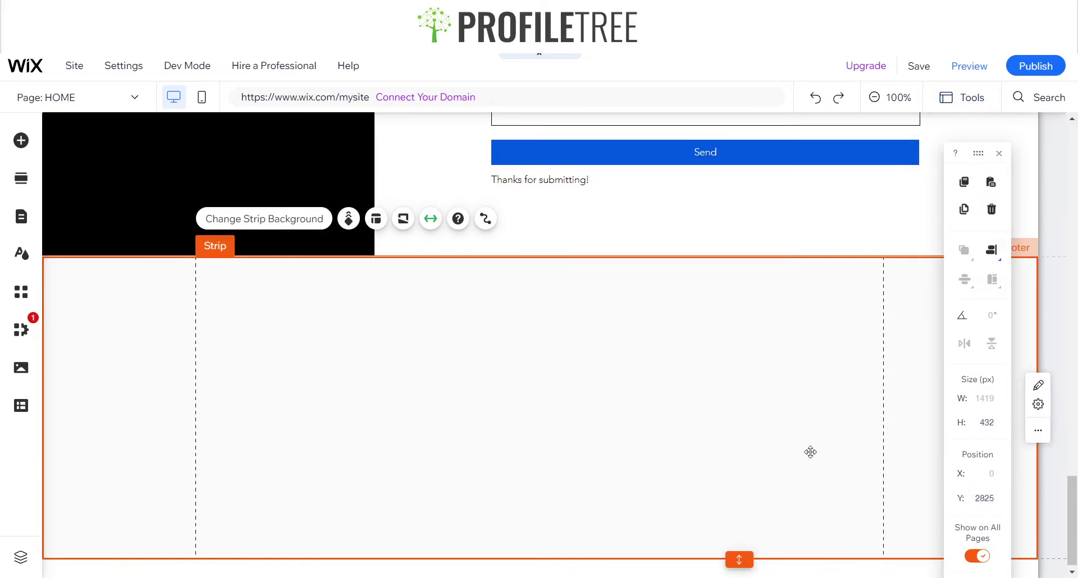
# Confirm the footer strip's height of 432 px, close its size and position settings, and check the fit in the footer.
pyautogui.click(731, 553)
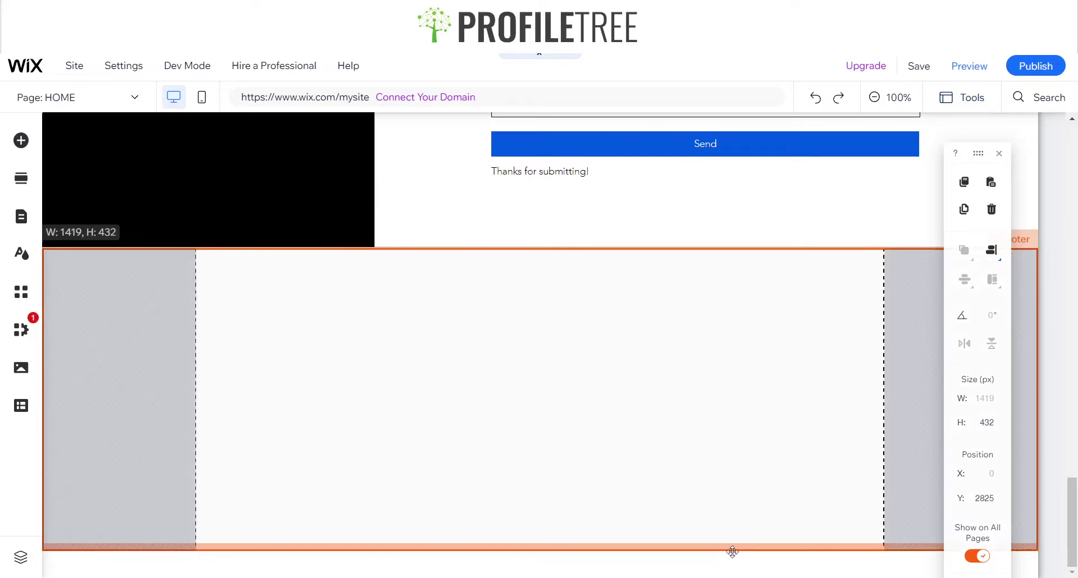
pyautogui.click(989, 421)
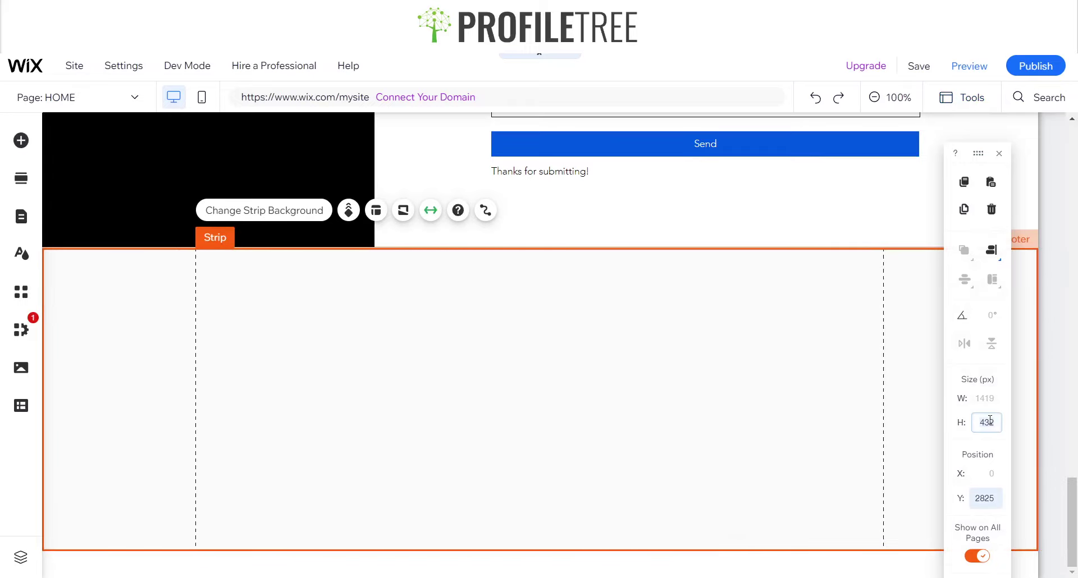
pyautogui.press('Return')
pyautogui.click(998, 154)
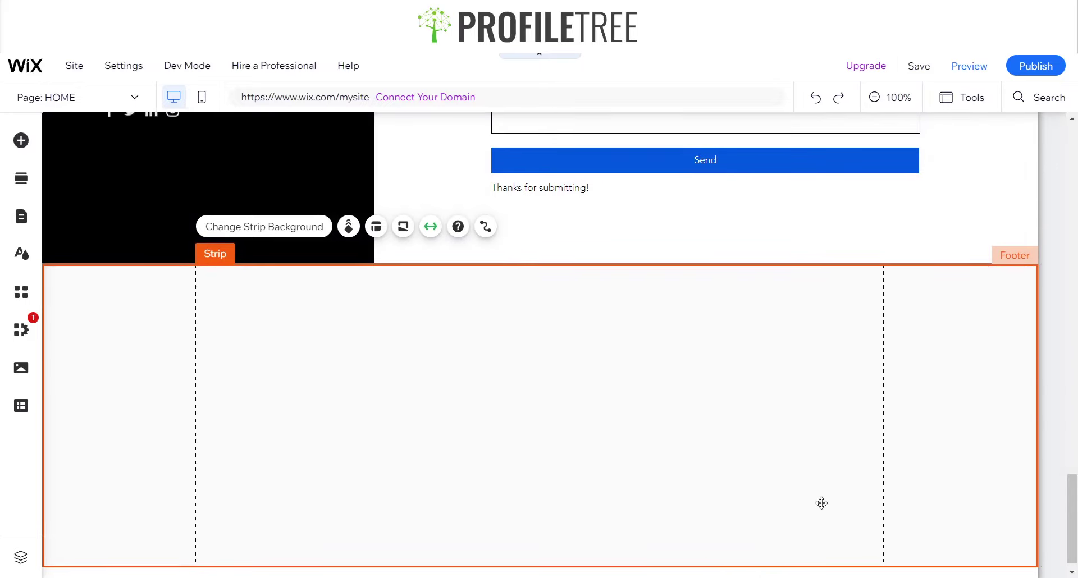
pyautogui.click(789, 568)
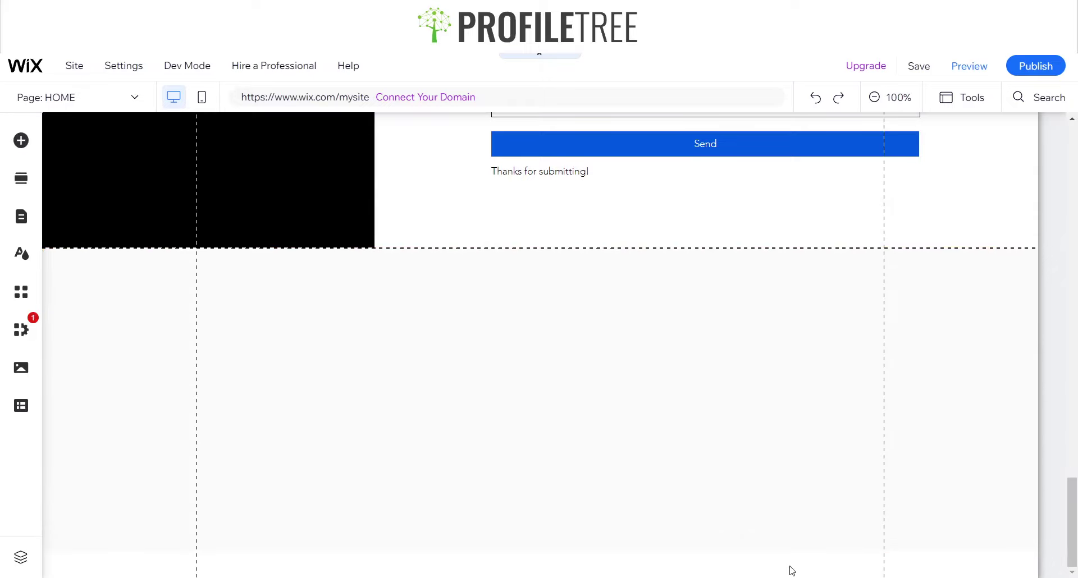
pyautogui.click(694, 533)
pyautogui.scroll(1, 675, 452)
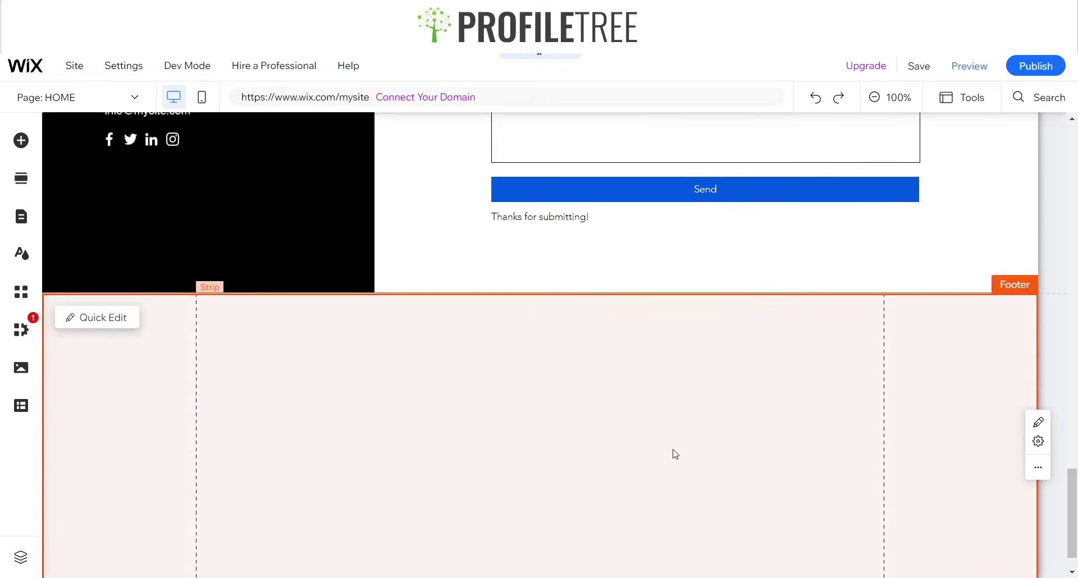
pyautogui.scroll(-1, 674, 450)
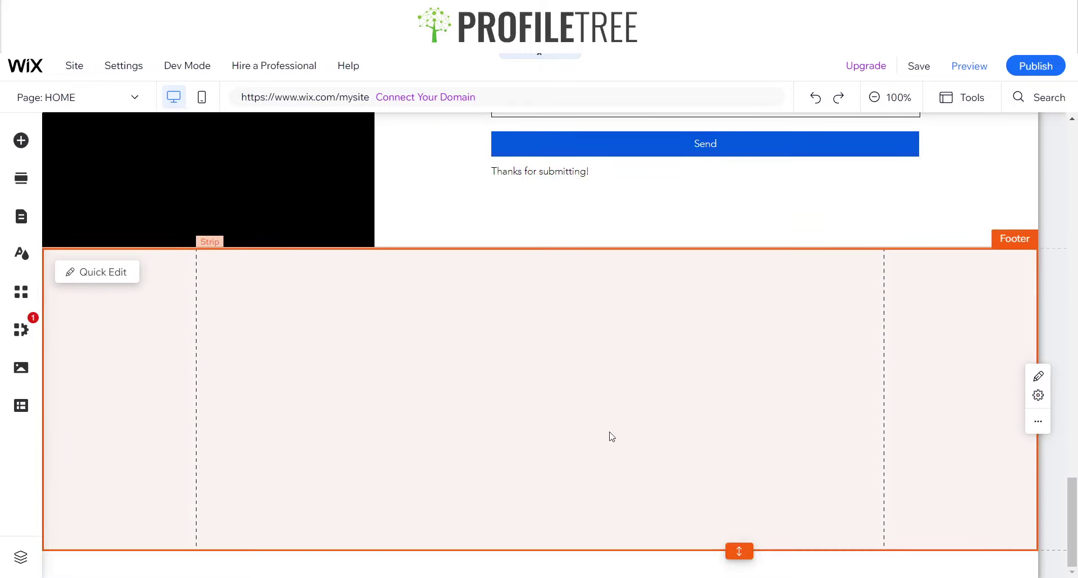
# Extend the Contact section slightly downward to leave a narrow white gap between its black panel and the footer.
pyautogui.scroll(20, 551, 404)
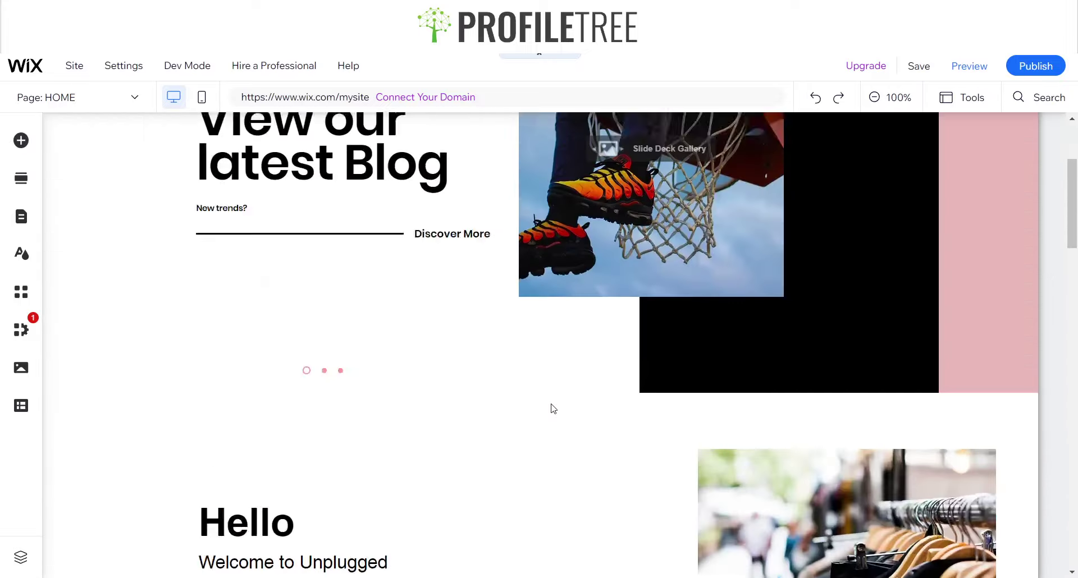
pyautogui.scroll(-20, 551, 403)
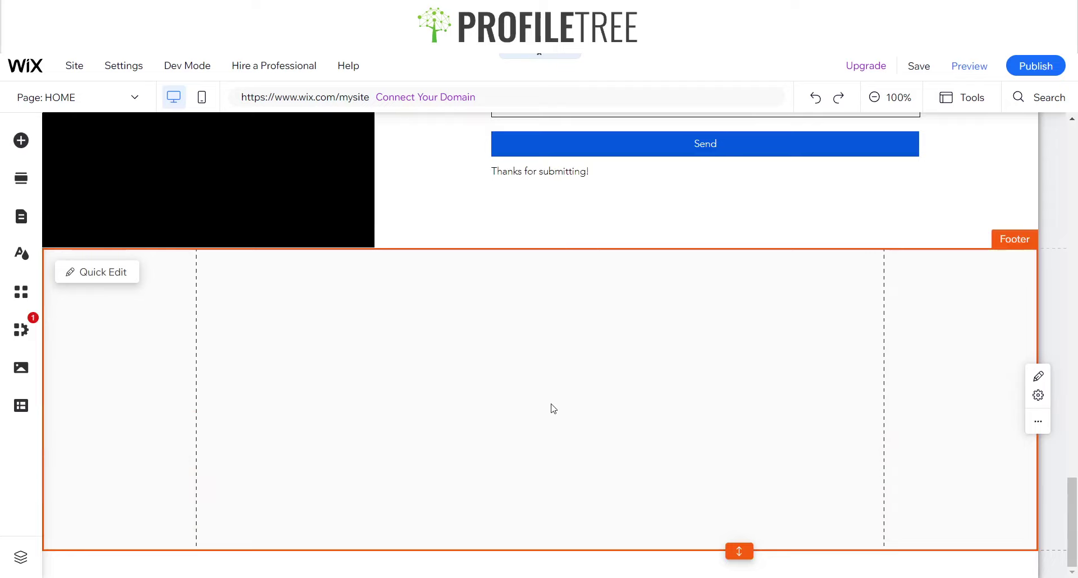
pyautogui.click(552, 406)
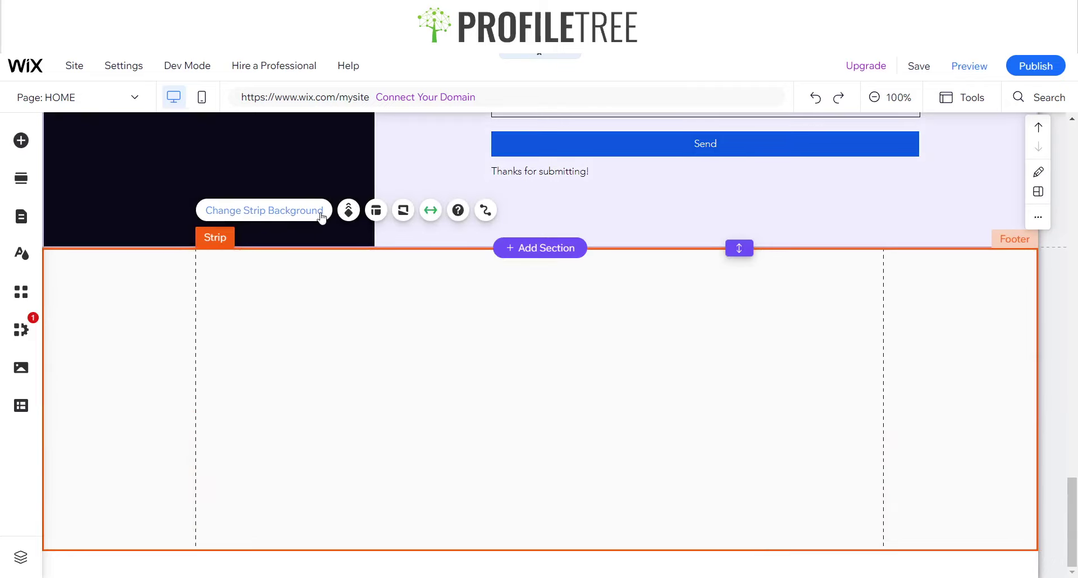
pyautogui.moveTo(740, 248); pyautogui.dragTo(739, 289)
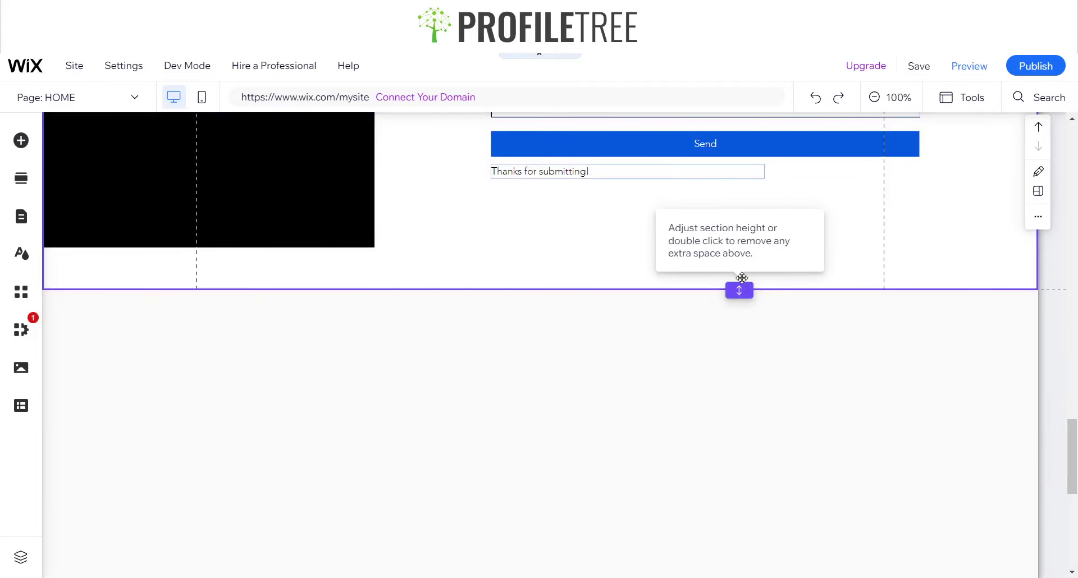
pyautogui.moveTo(742, 277); pyautogui.dragTo(743, 270)
# Split the footer strip into three columns.
pyautogui.scroll(20, 572, 350)
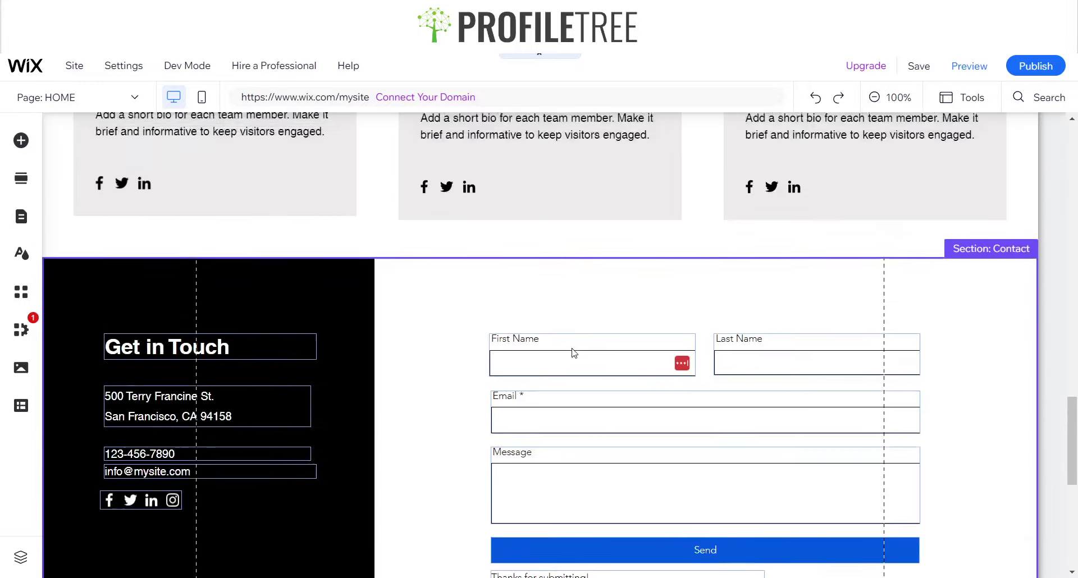
pyautogui.scroll(-20, 573, 352)
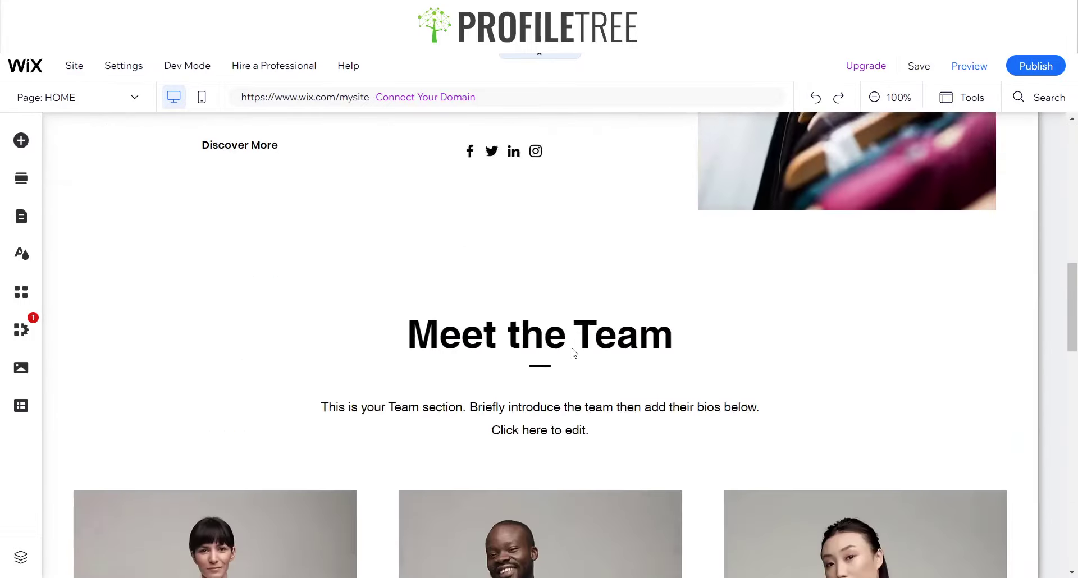
pyautogui.scroll(-2, 574, 353)
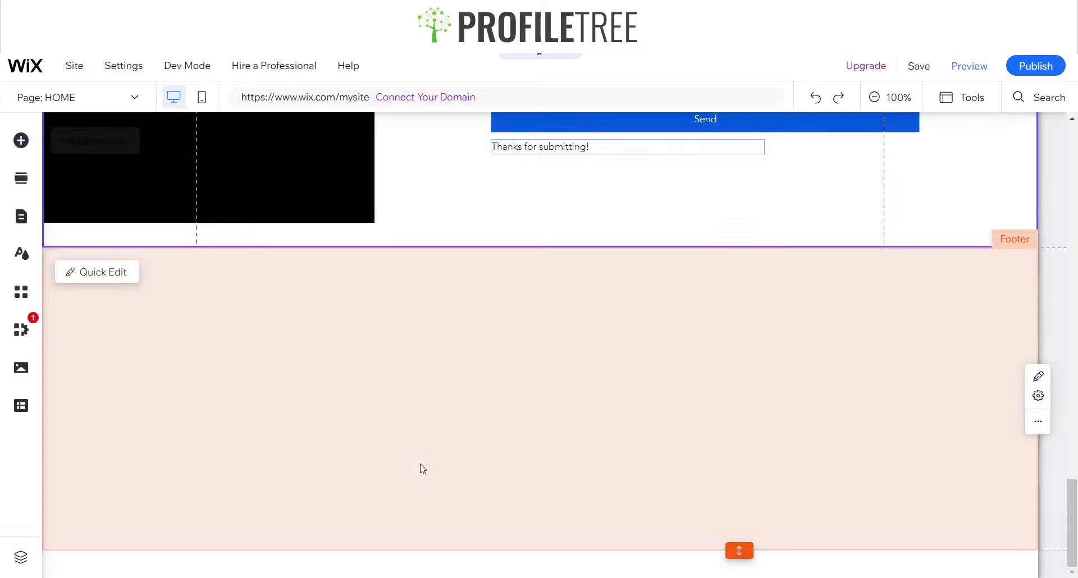
pyautogui.click(423, 469)
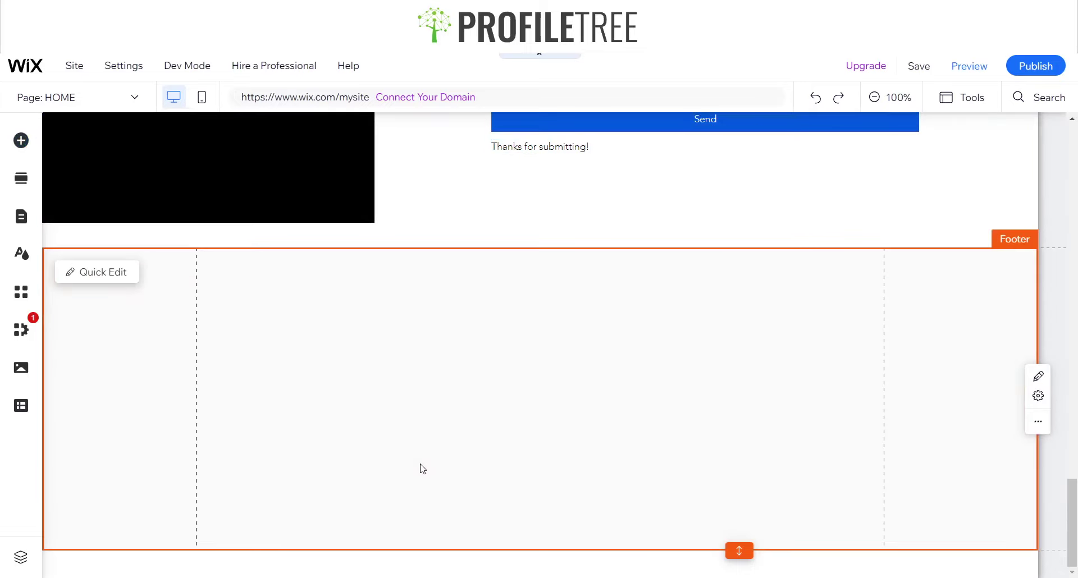
pyautogui.click(421, 466)
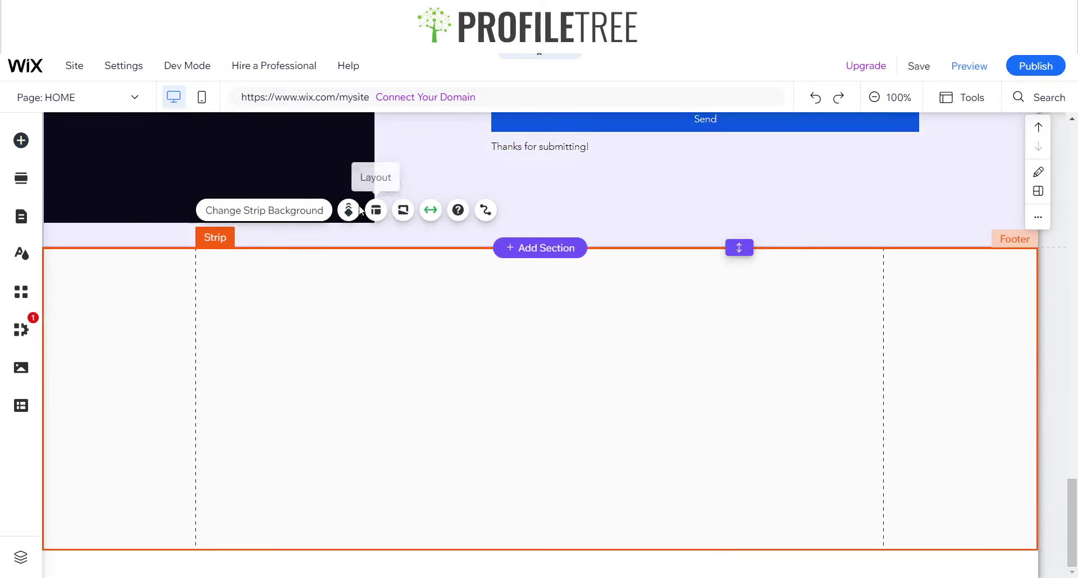
pyautogui.click(377, 211)
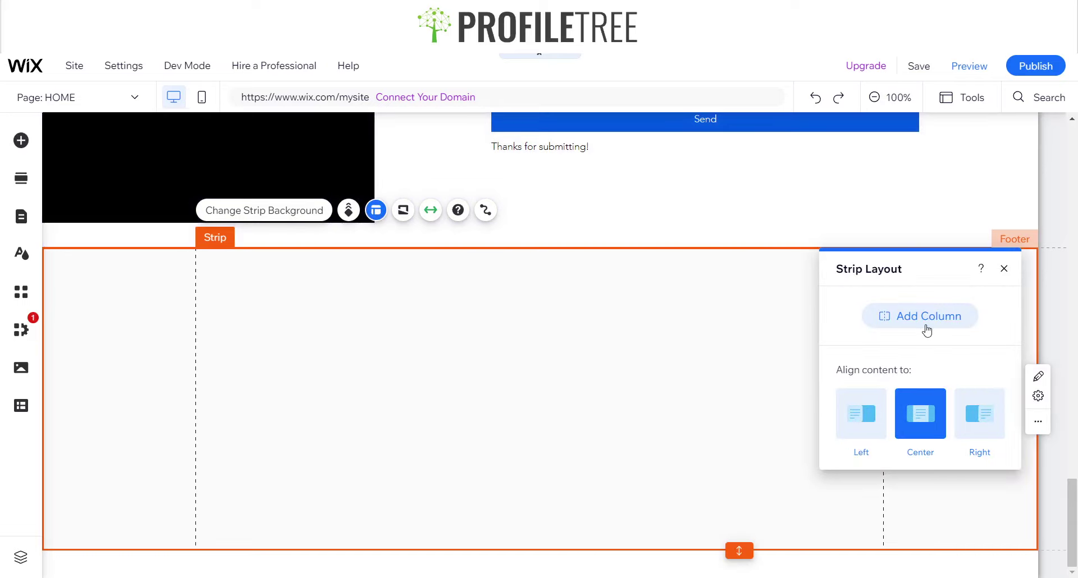
pyautogui.click(927, 330)
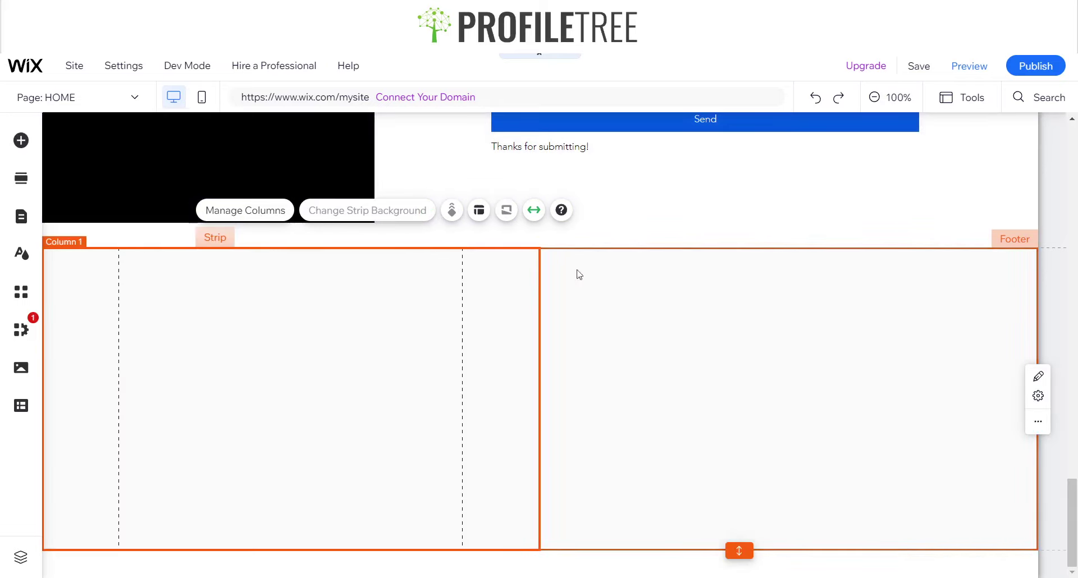
pyautogui.click(670, 335)
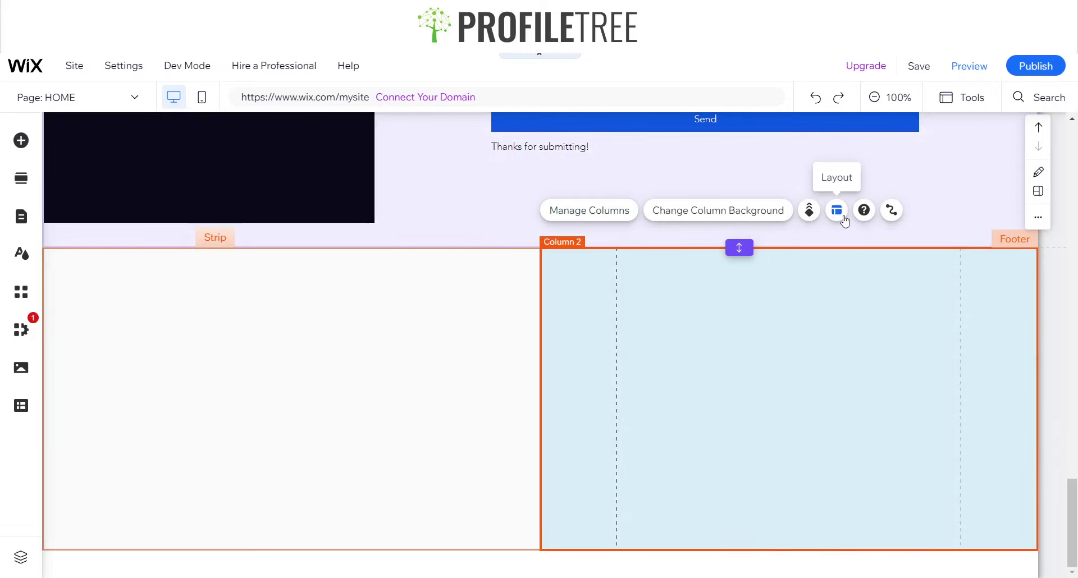
pyautogui.click(620, 212)
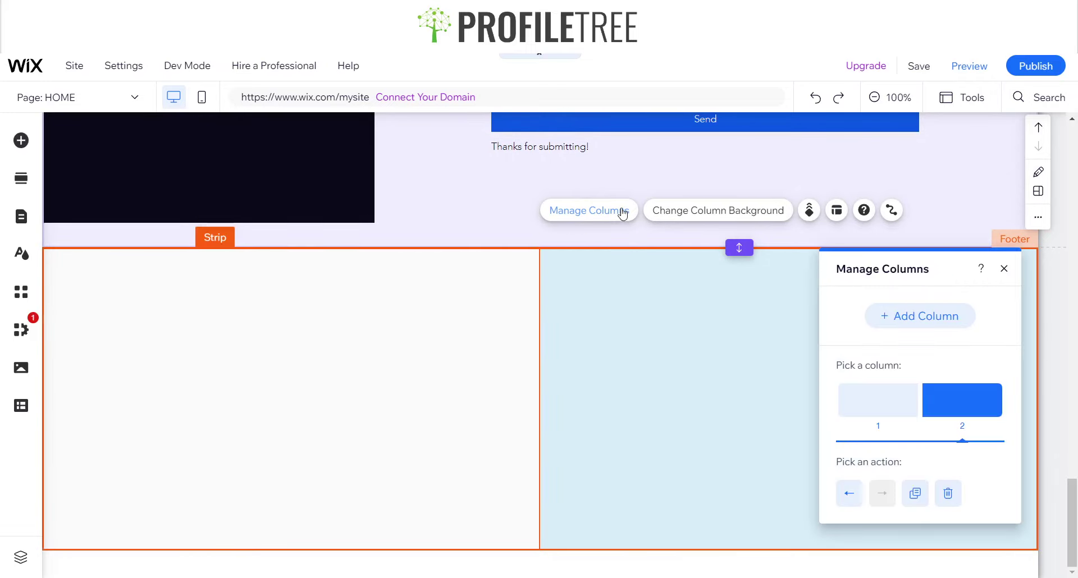
pyautogui.click(902, 333)
pyautogui.click(1004, 269)
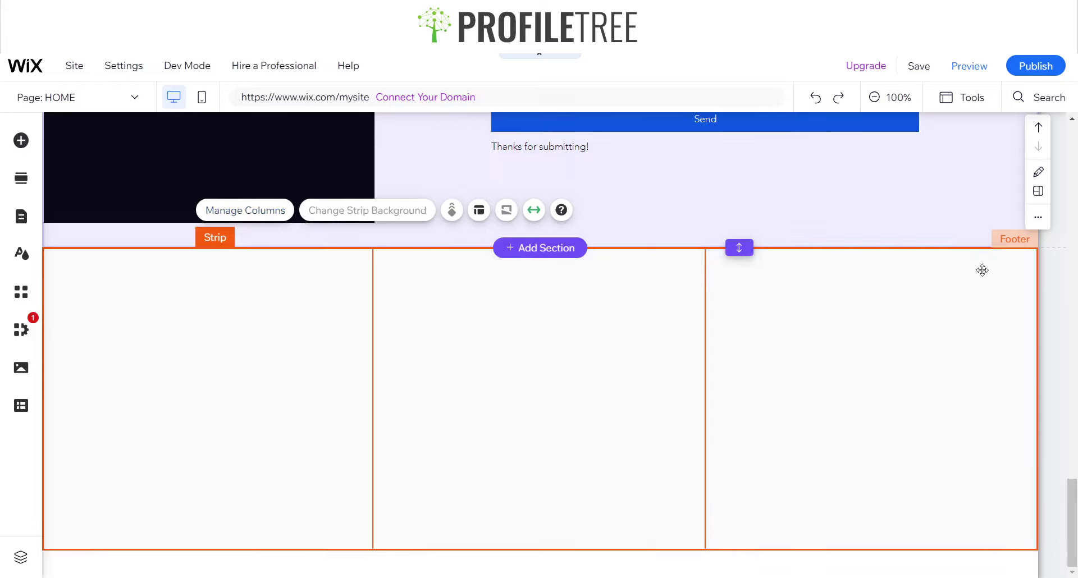
# Set the footer strip's column proportions to 60%, 30% and 10% using the reversed 20-20-60 layout.
pyautogui.click(479, 210)
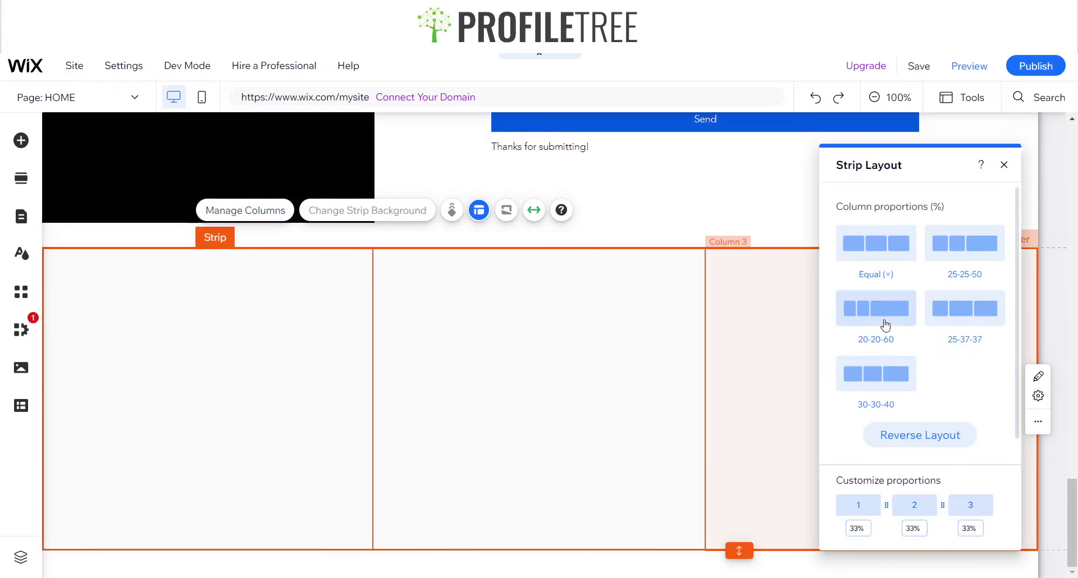
pyautogui.click(915, 435)
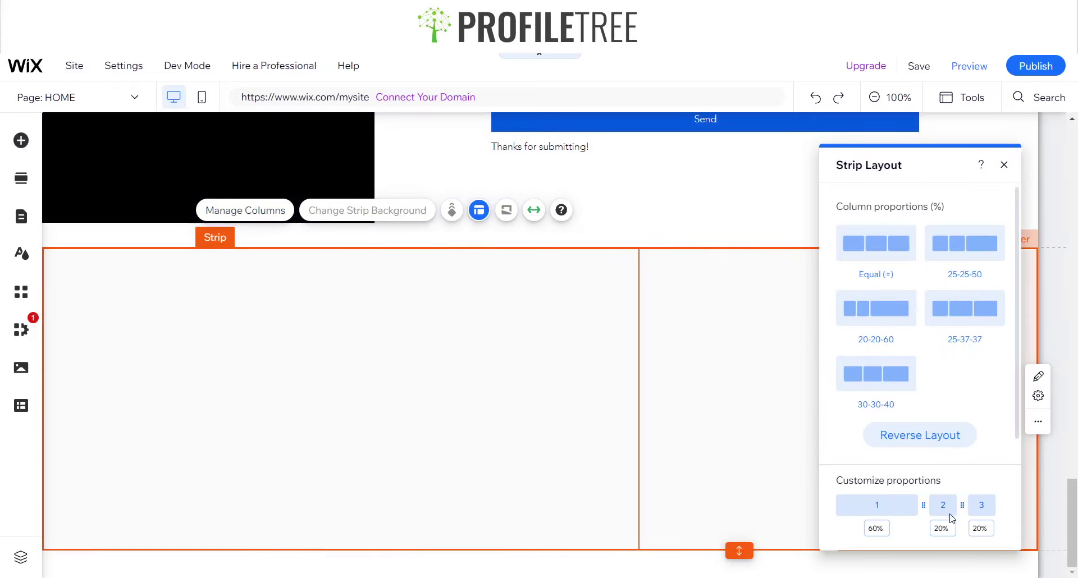
pyautogui.moveTo(962, 508); pyautogui.dragTo(978, 510)
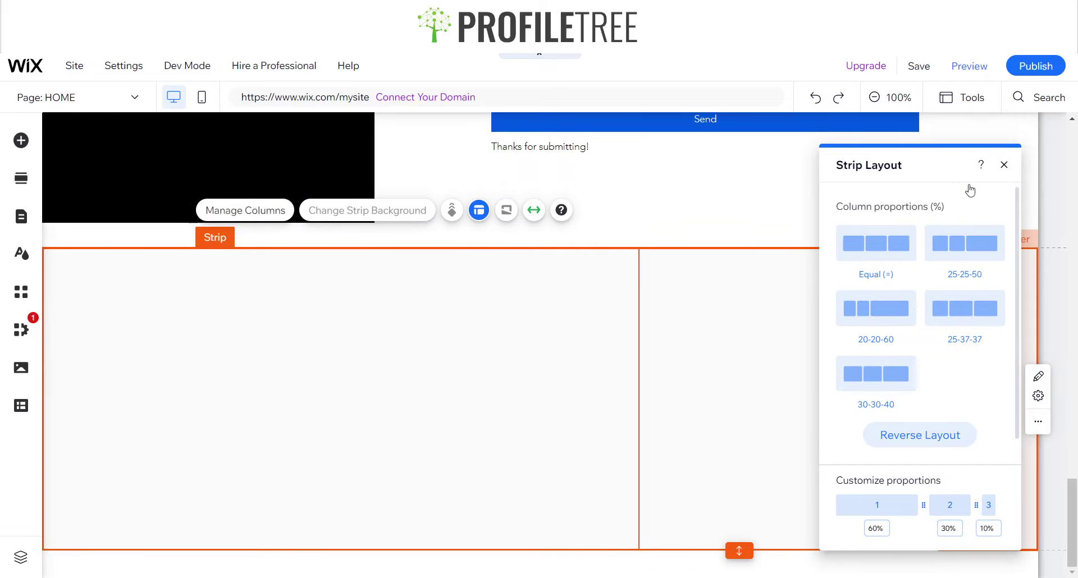
pyautogui.click(1004, 165)
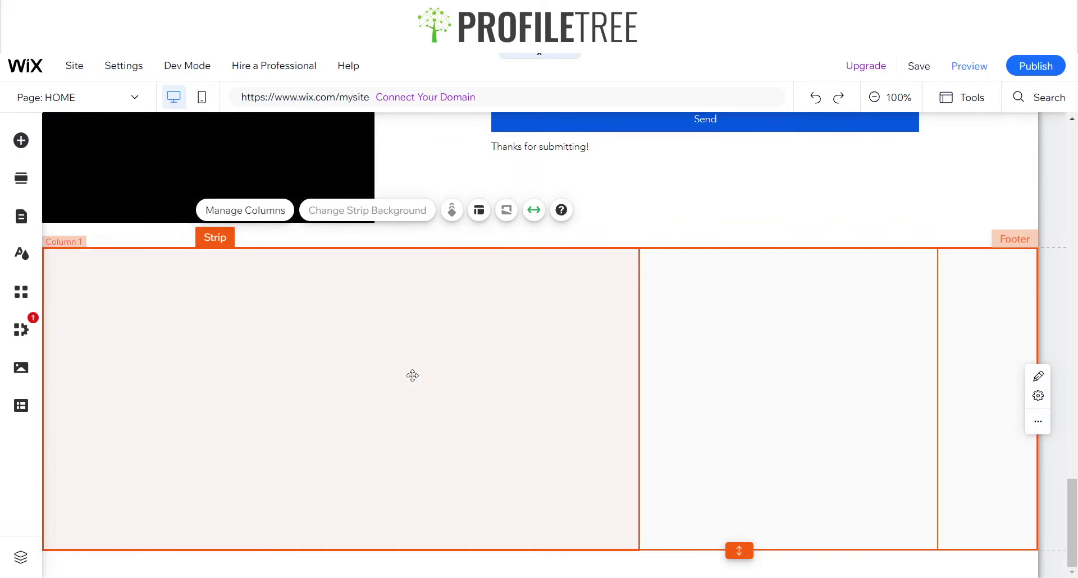
# Give the footer strip's narrow third column the saved pink background color.
pyautogui.click(412, 375)
pyautogui.click(998, 346)
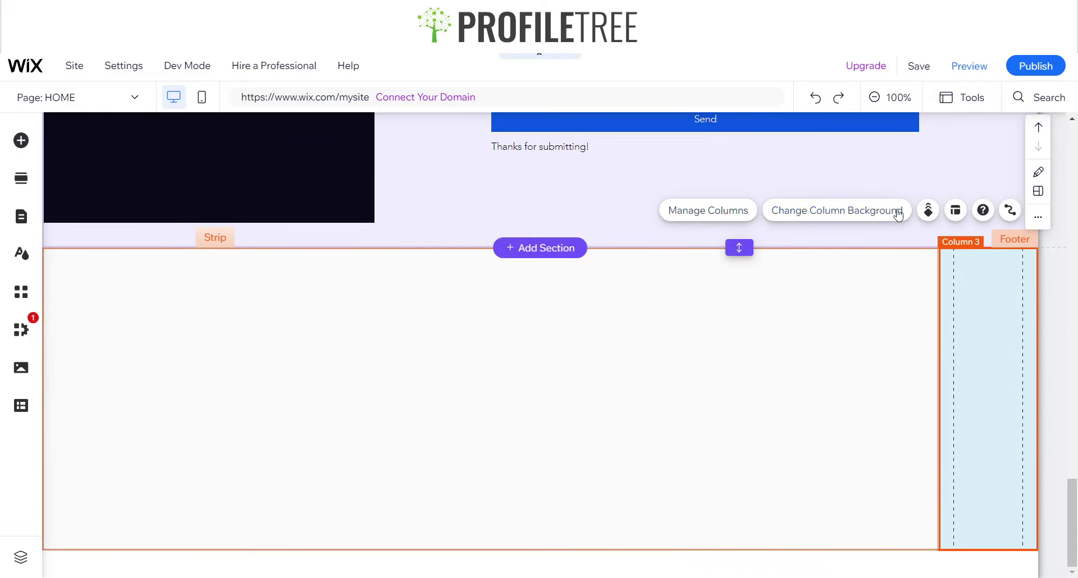
pyautogui.click(849, 218)
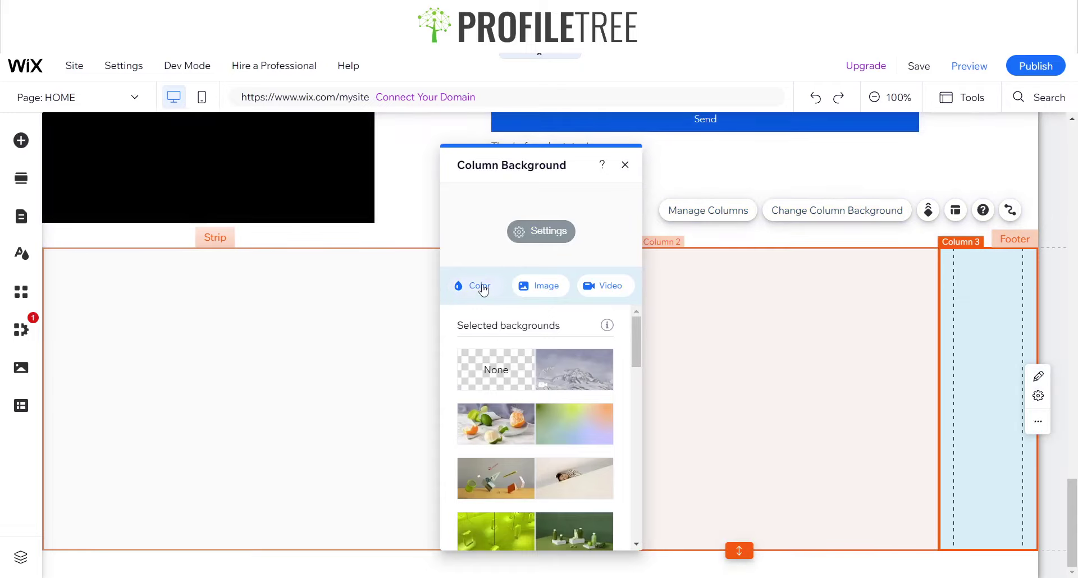
pyautogui.click(483, 289)
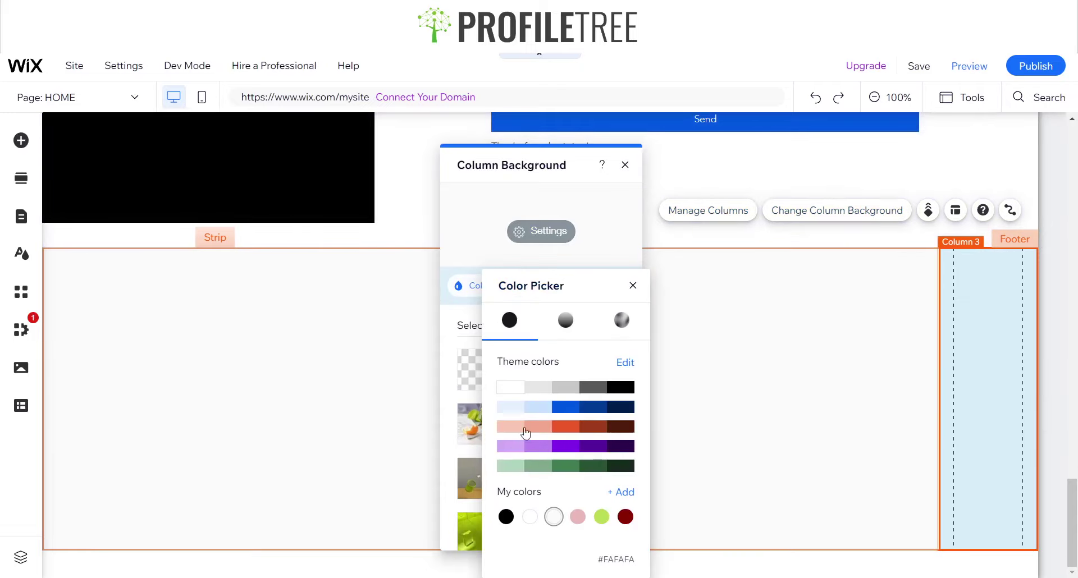
pyautogui.click(578, 516)
pyautogui.click(632, 286)
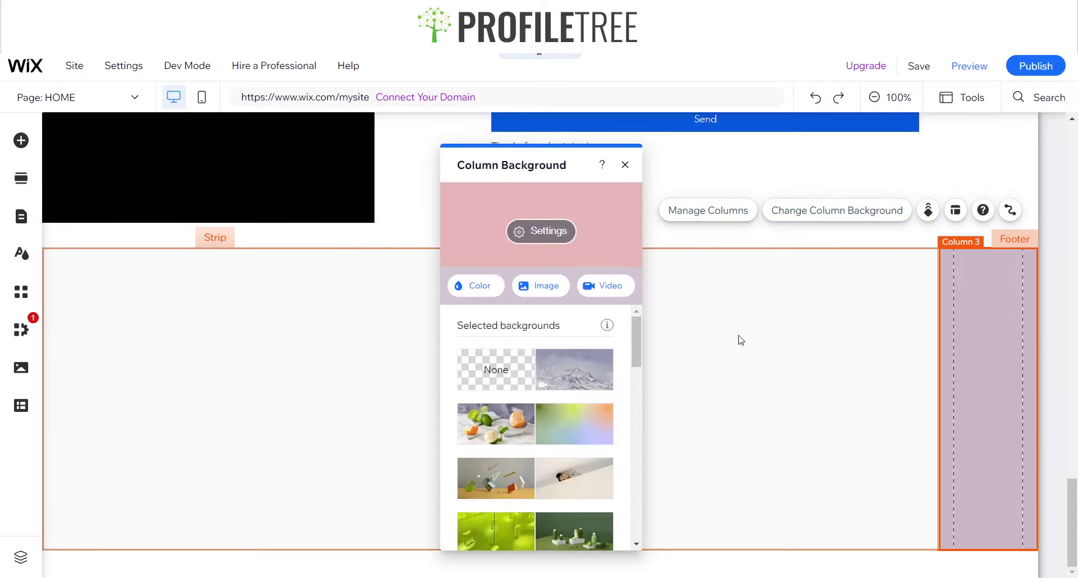
# Set the background of the footer strip's second column to black (#000000) and compare the footer with the page's first section.
pyautogui.click(758, 303)
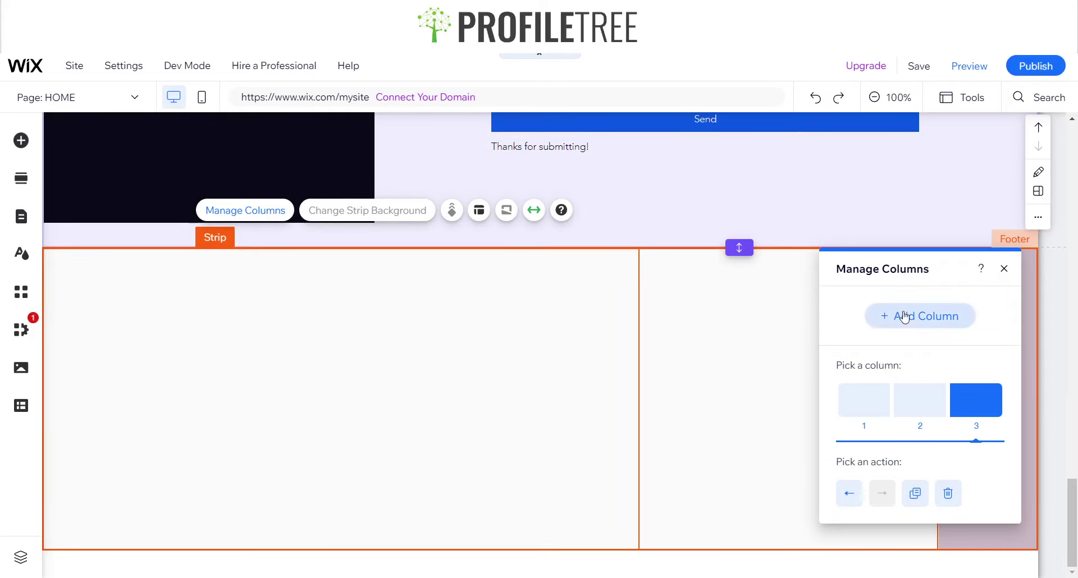
pyautogui.click(749, 376)
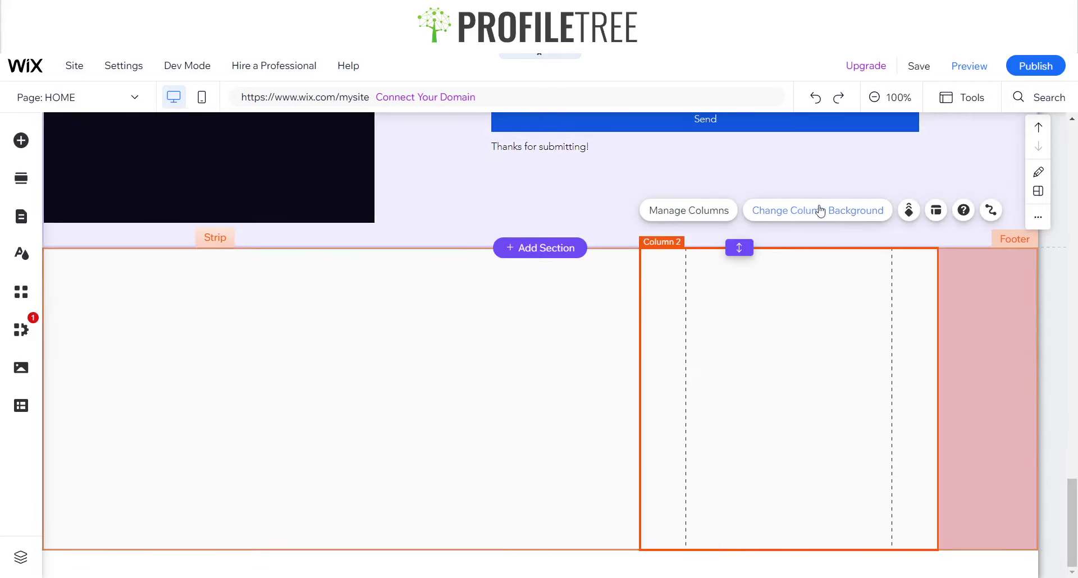
pyautogui.click(830, 216)
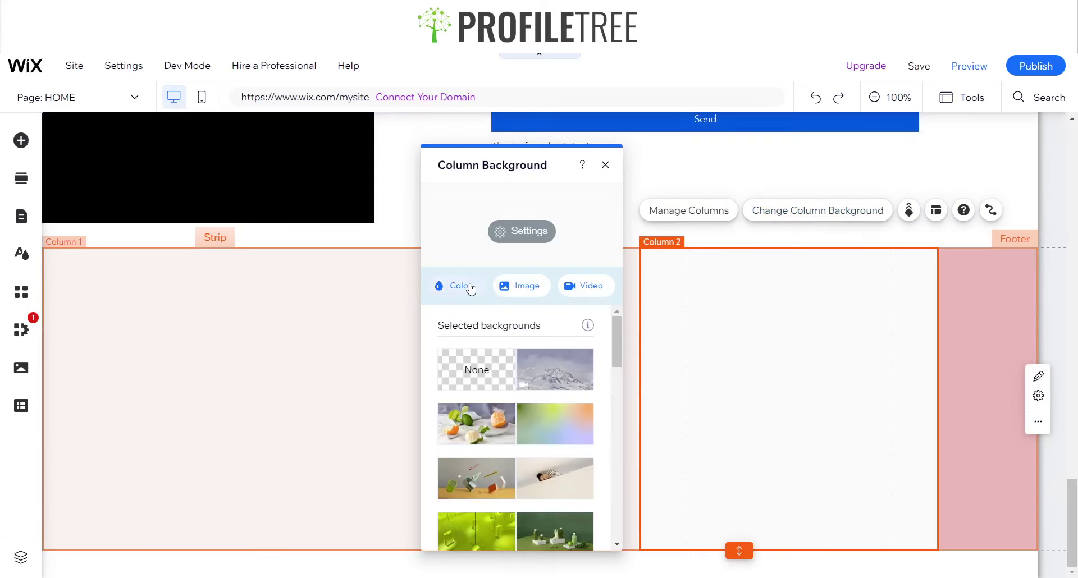
pyautogui.click(453, 286)
pyautogui.click(494, 516)
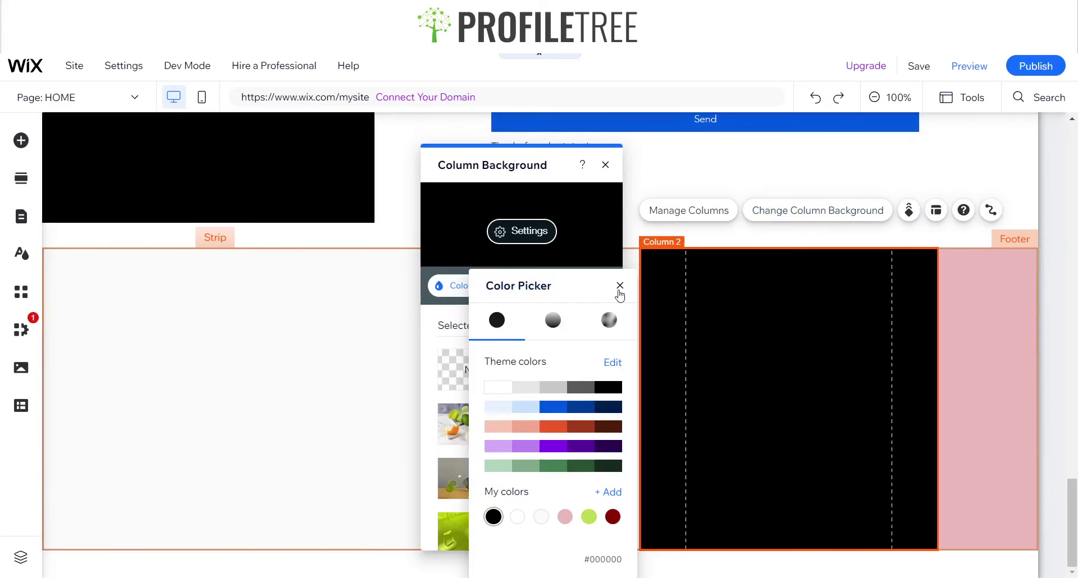
pyautogui.click(620, 286)
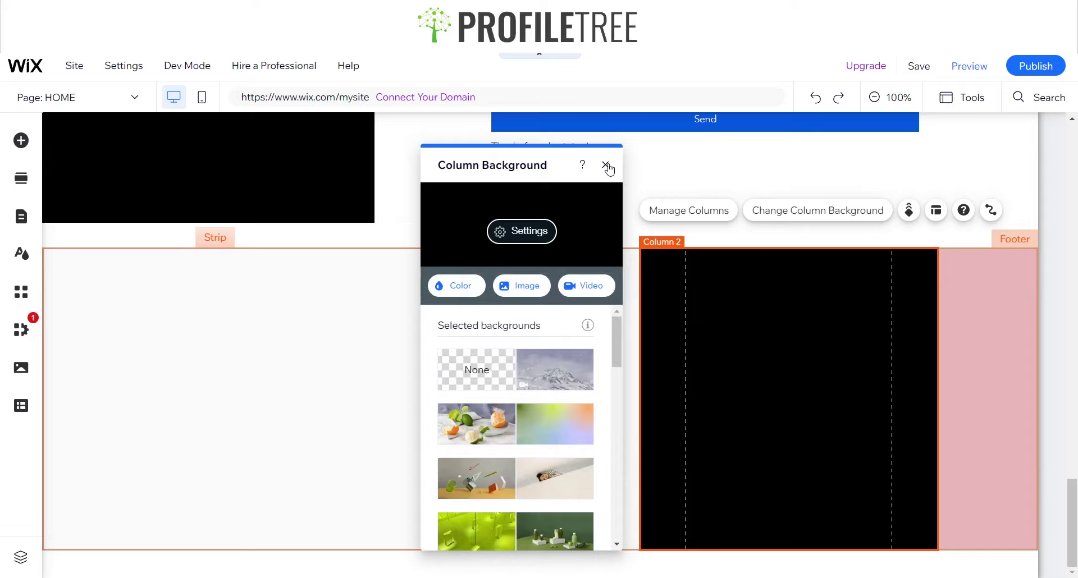
pyautogui.click(607, 165)
pyautogui.click(392, 380)
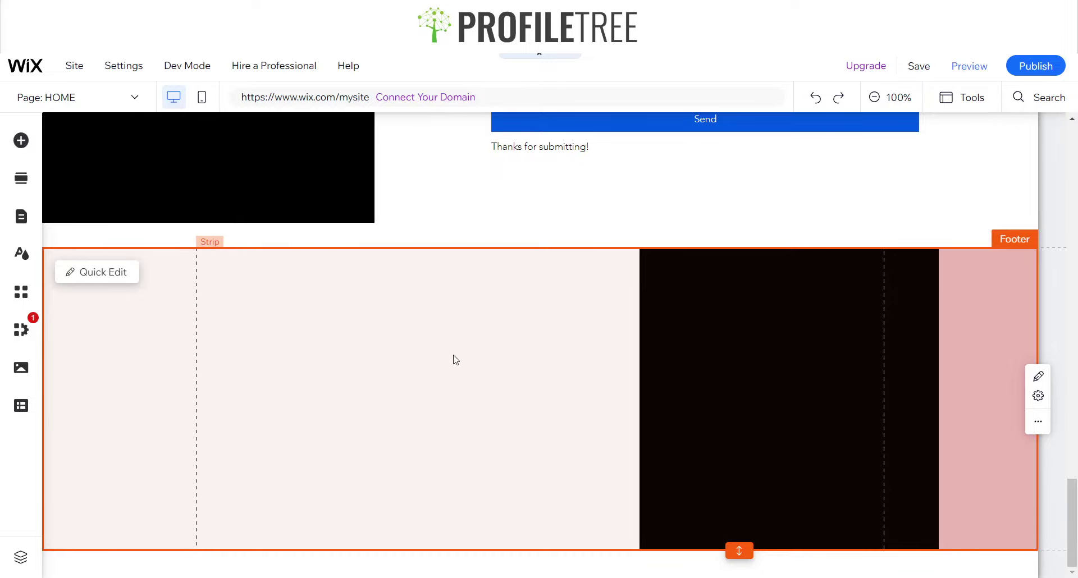
pyautogui.scroll(20, 455, 360)
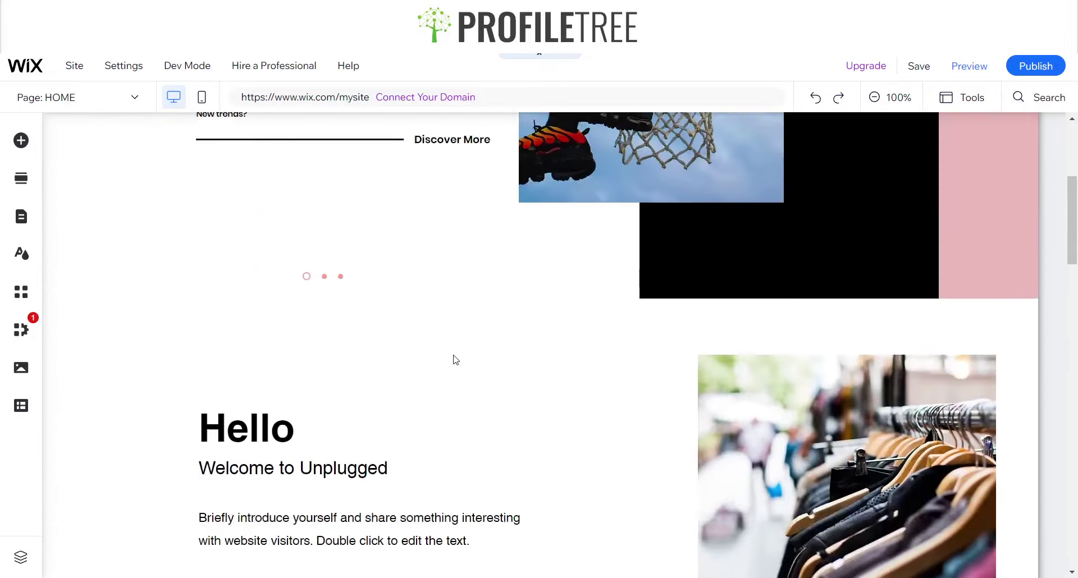
# Search the elements for "Map" and add the Sky Blue Google Maps element to the footer.
pyautogui.scroll(-20, 455, 360)
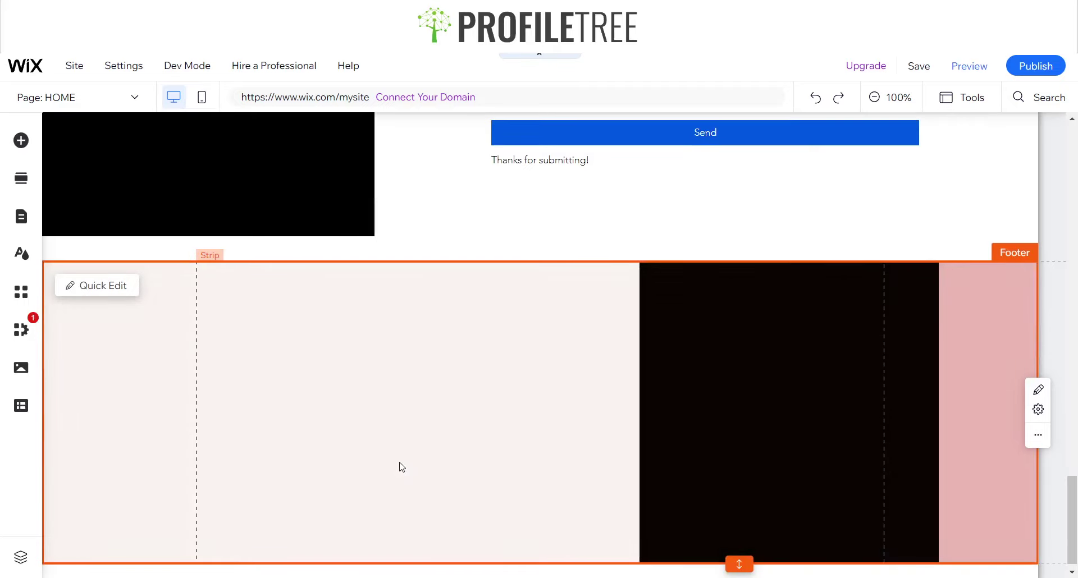
pyautogui.click(160, 279)
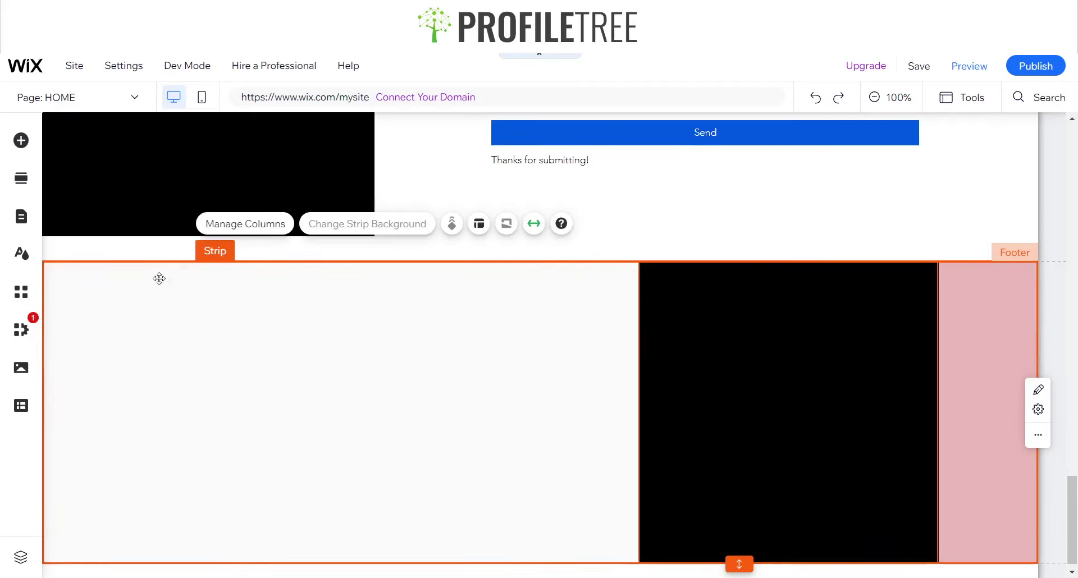
pyautogui.click(20, 141)
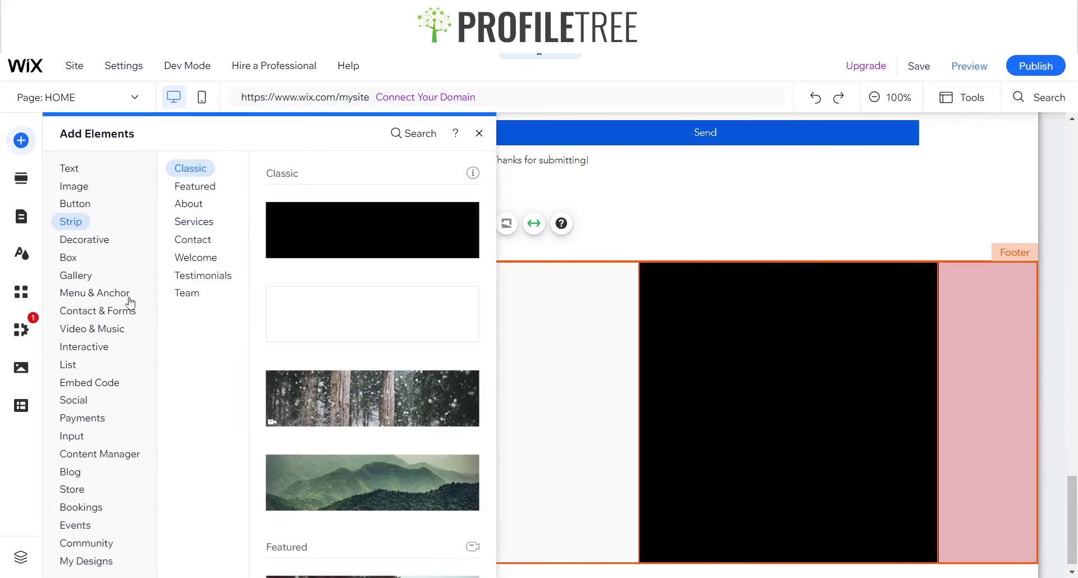
pyautogui.click(137, 453)
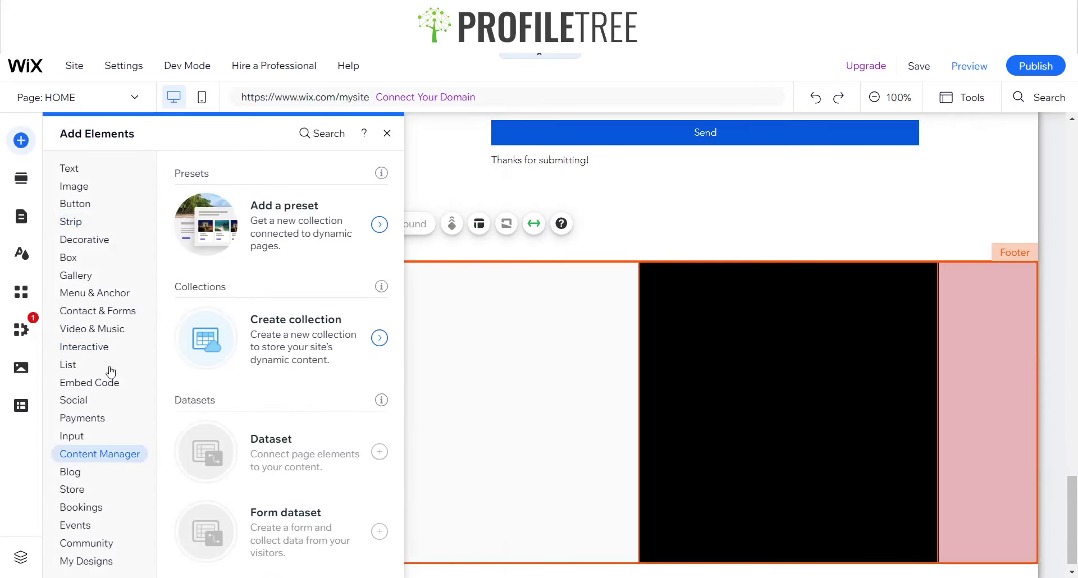
pyautogui.click(341, 138)
pyautogui.write('Map')
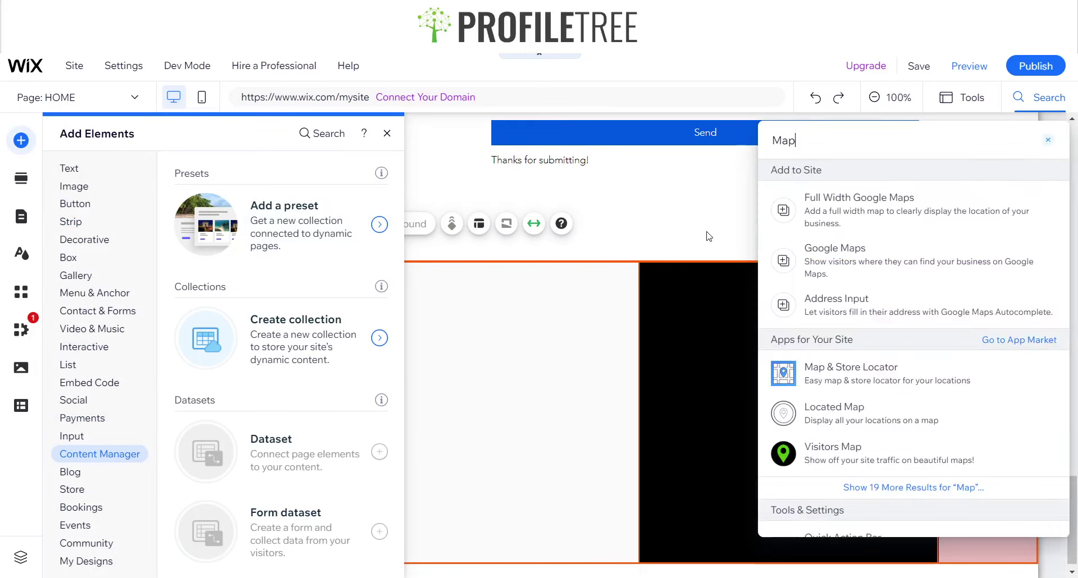
pyautogui.click(848, 225)
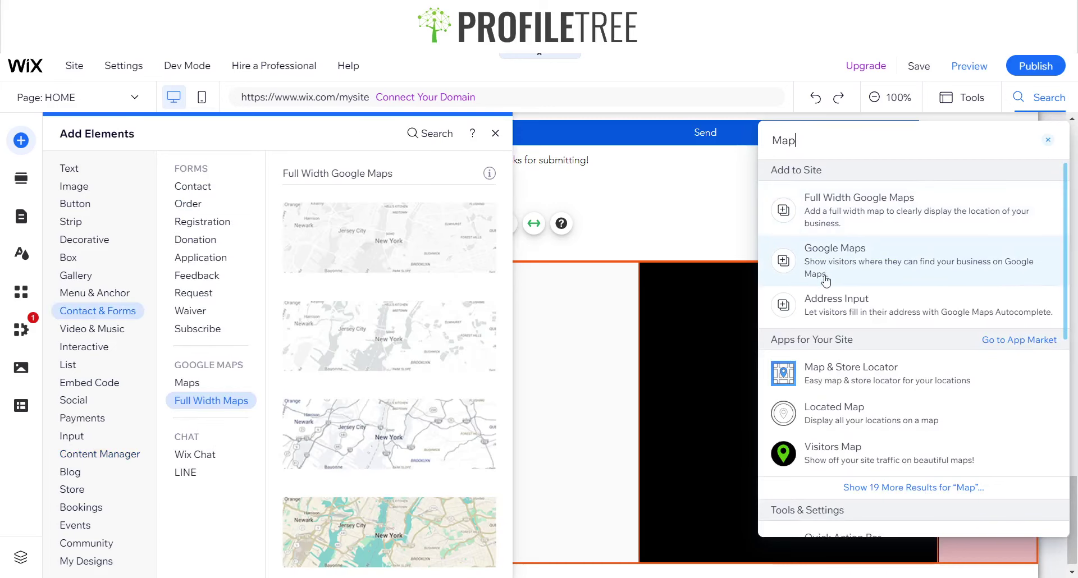
pyautogui.click(825, 275)
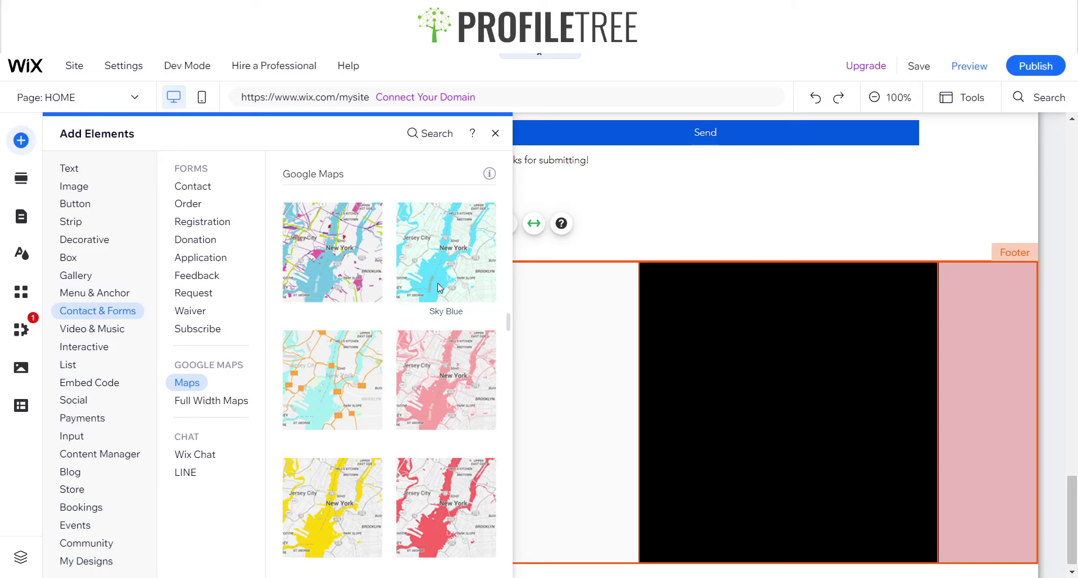
pyautogui.click(440, 288)
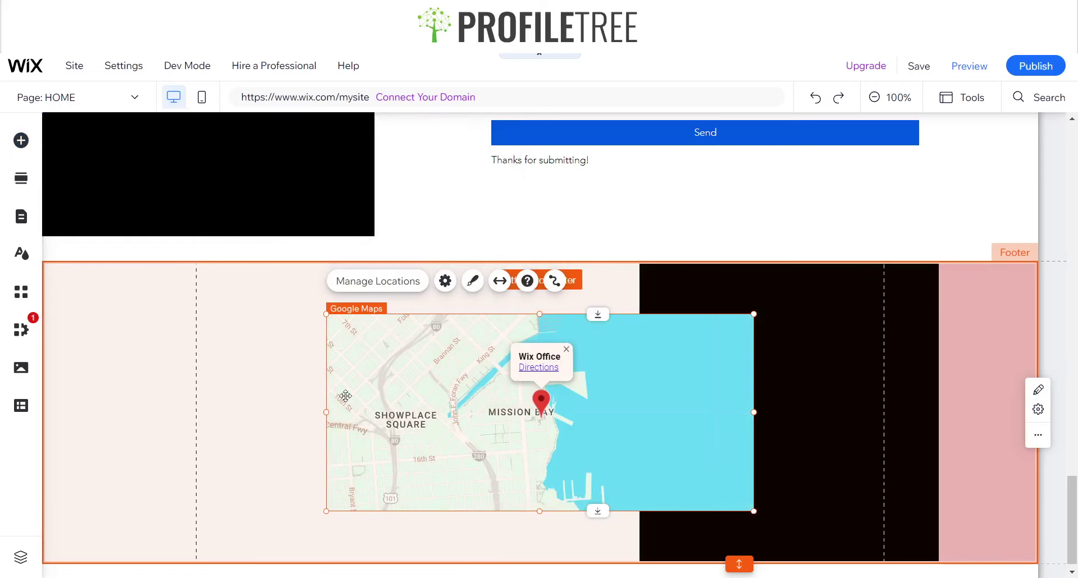
# Move and resize the map to fill the footer's wide first column, and preview the page to check the footer.
pyautogui.moveTo(345, 396); pyautogui.dragTo(205, 325)
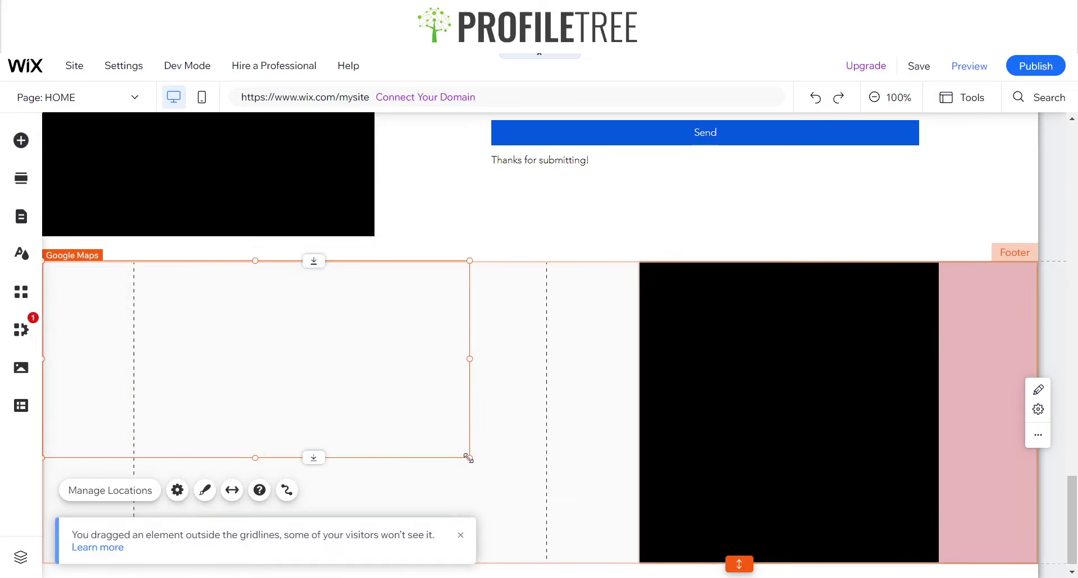
pyautogui.moveTo(524, 506); pyautogui.dragTo(638, 560)
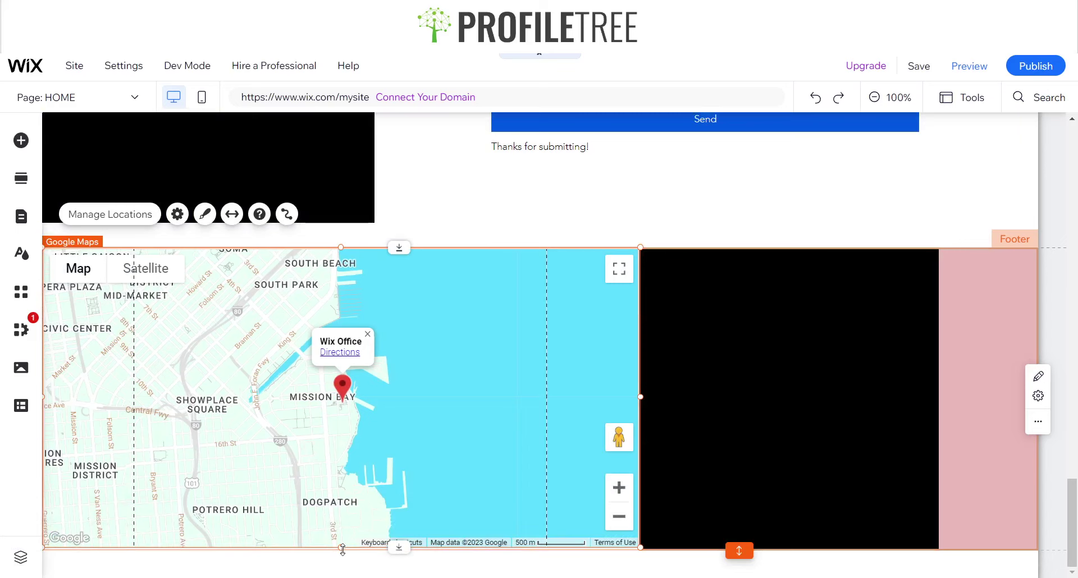
pyautogui.moveTo(342, 550); pyautogui.dragTo(343, 554)
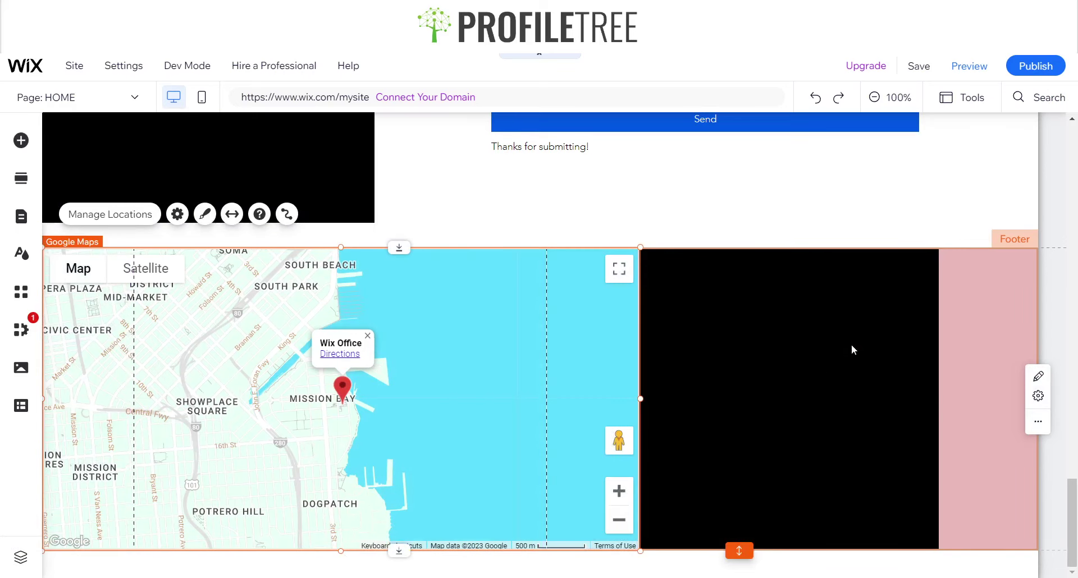
pyautogui.click(972, 66)
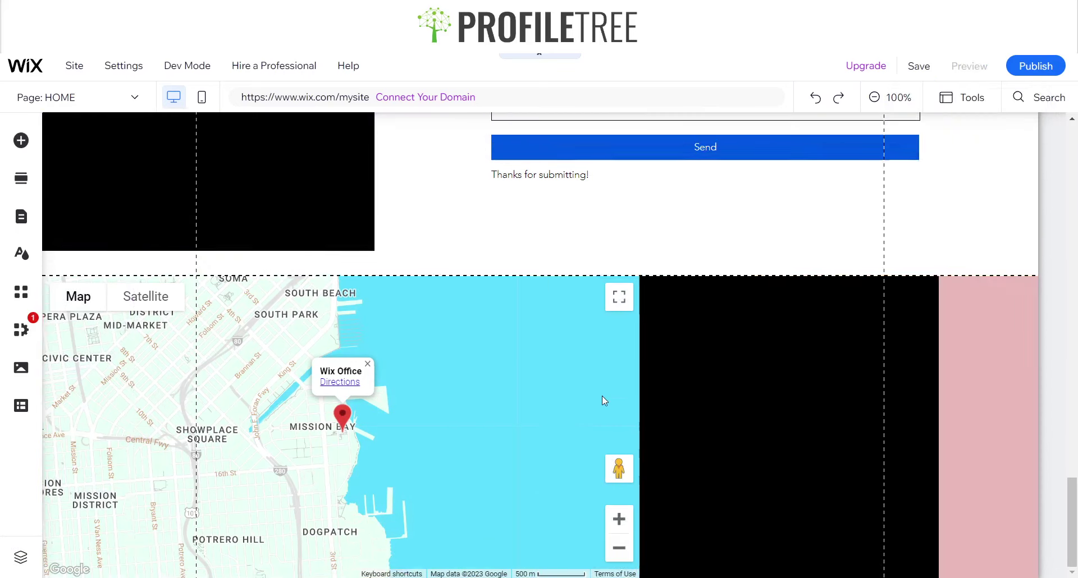
pyautogui.scroll(-1, 602, 395)
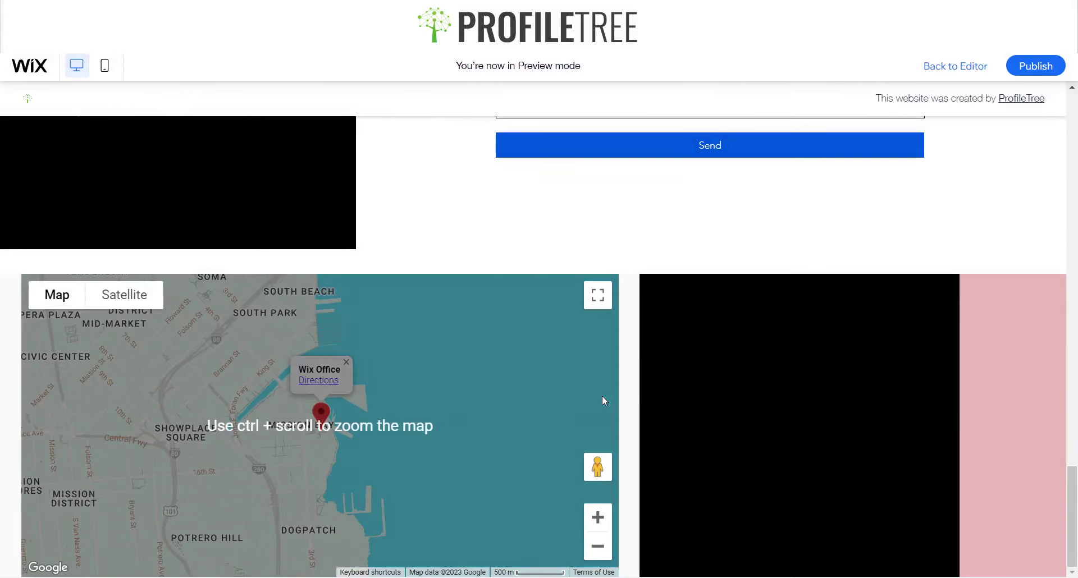
pyautogui.scroll(4, 602, 400)
pyautogui.scroll(-4, 625, 393)
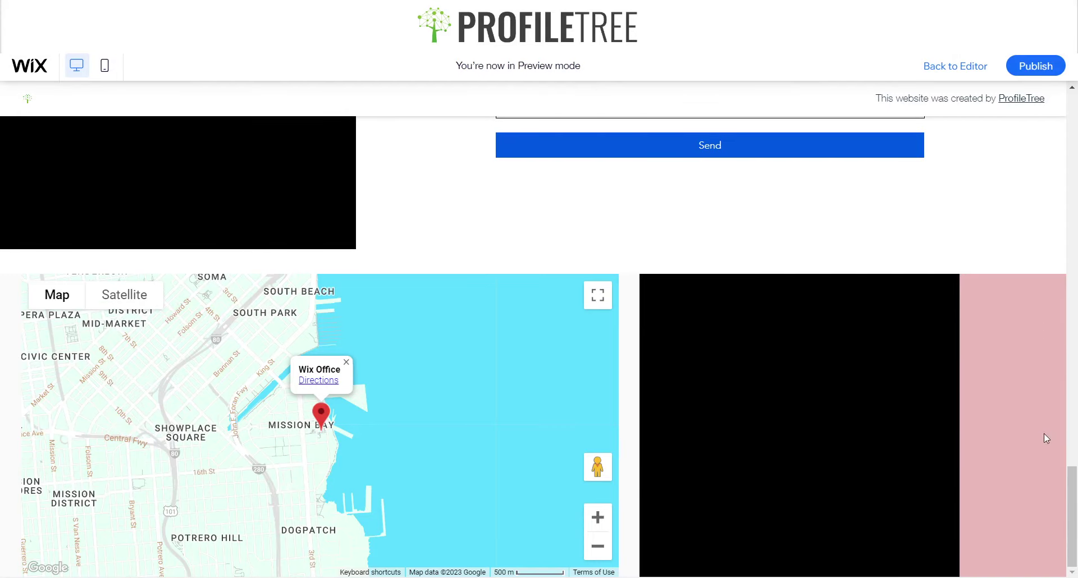
pyautogui.scroll(20, 1046, 438)
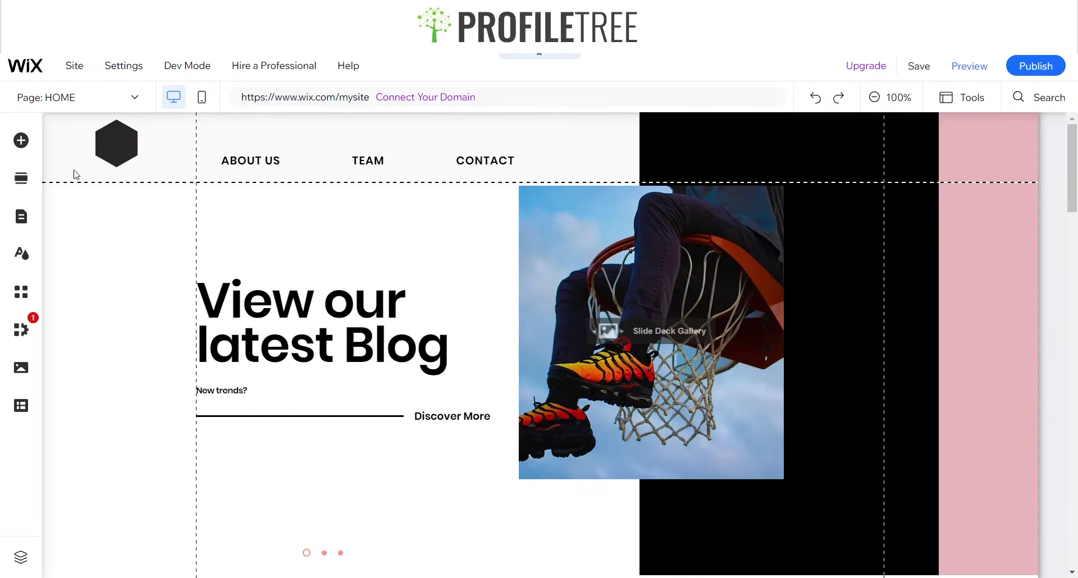
# Add the plain black social bar to the hero section and reposition it beneath the Discover More link.
pyautogui.click(20, 140)
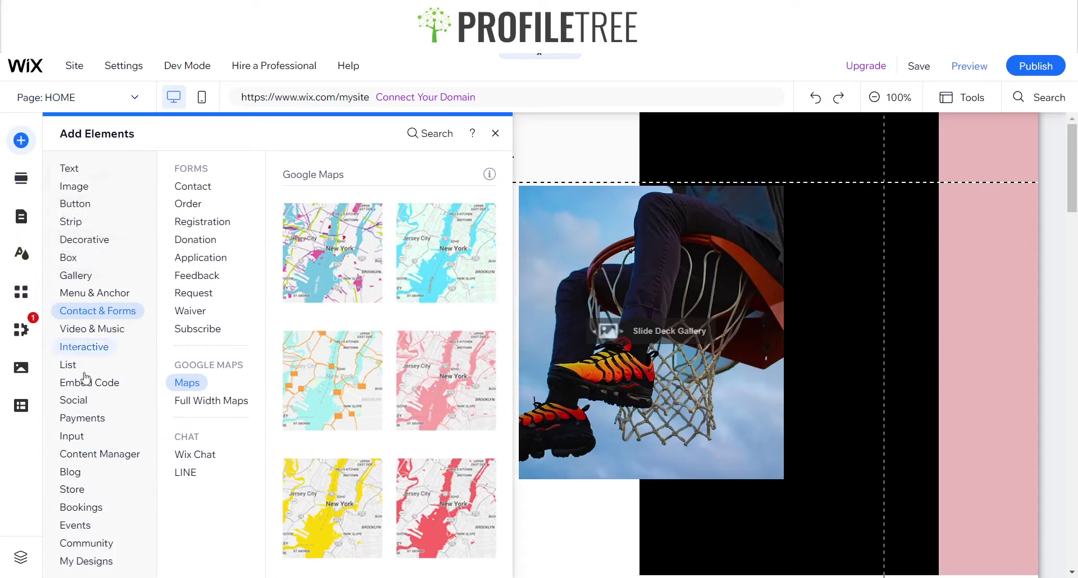
pyautogui.click(74, 400)
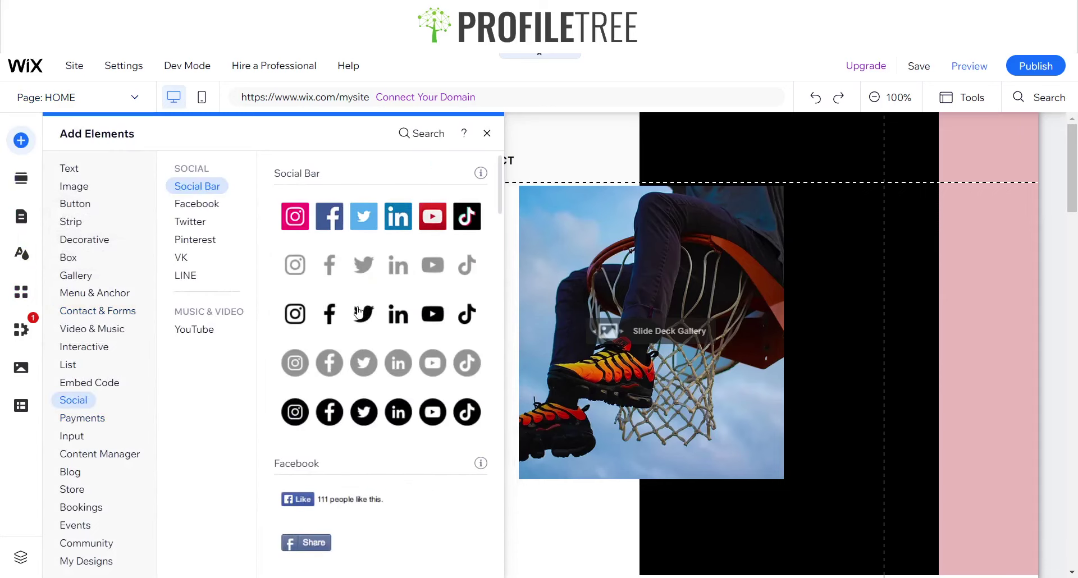
pyautogui.moveTo(358, 313); pyautogui.dragTo(476, 386)
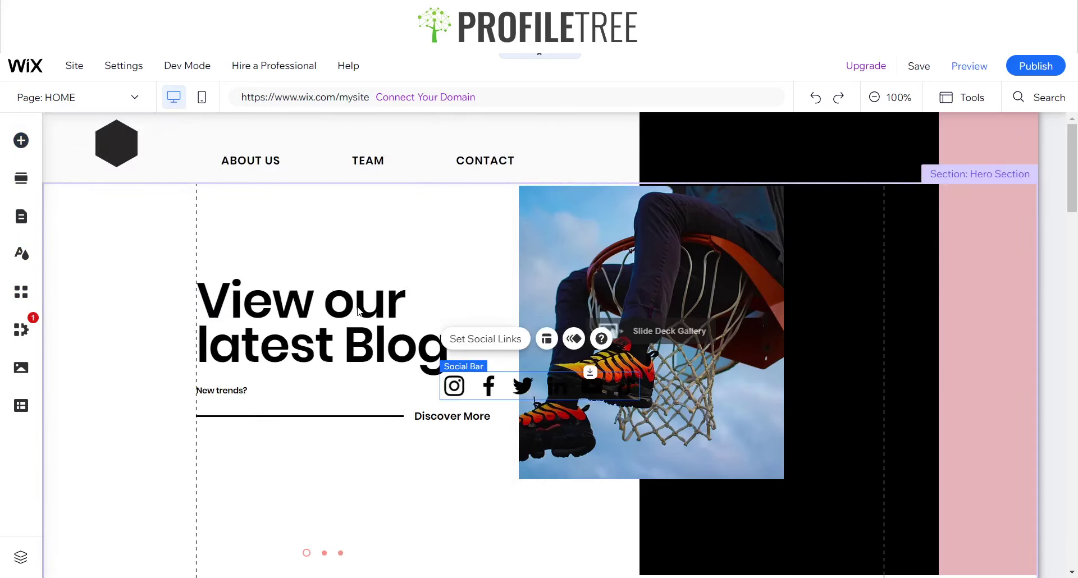
pyautogui.press('Delete')
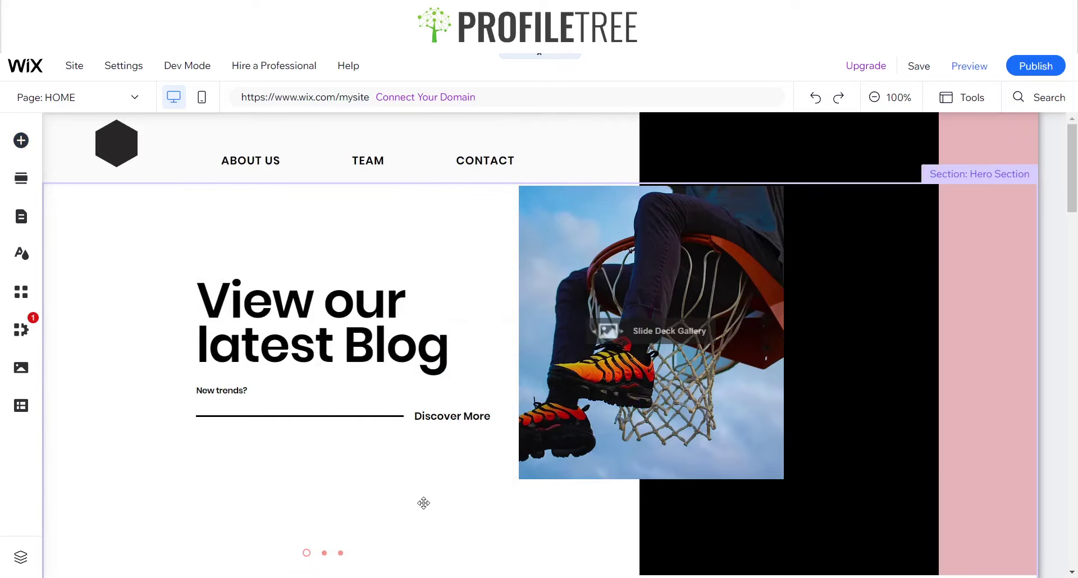
pyautogui.hotkey('ctrl', 'v')
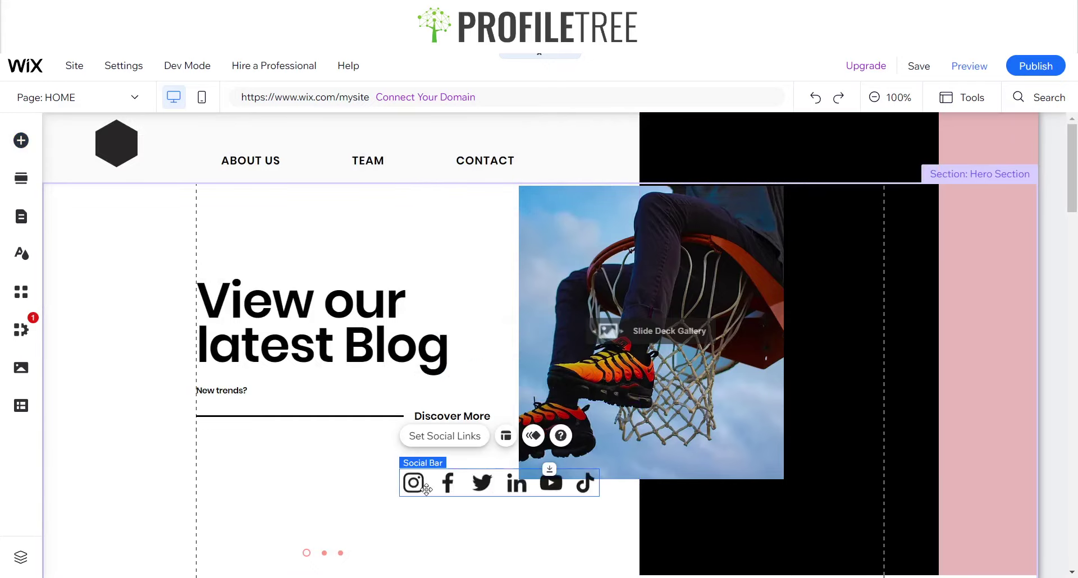
# Set the social bar's layout to vertical with 20 px spacing and a 35 px icon size.
pyautogui.scroll(-2, 618, 449)
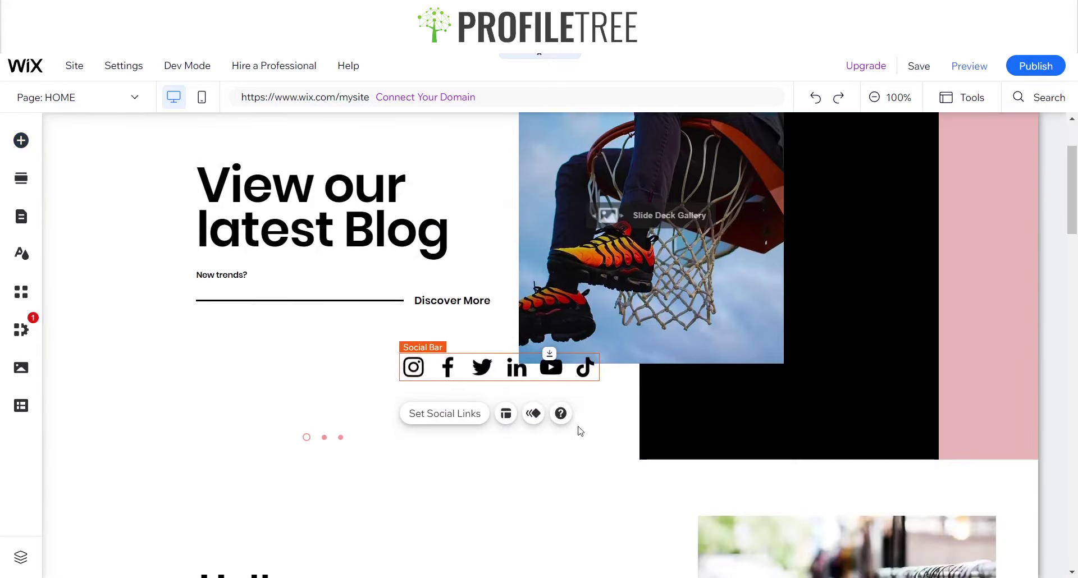
pyautogui.click(505, 414)
pyautogui.click(759, 384)
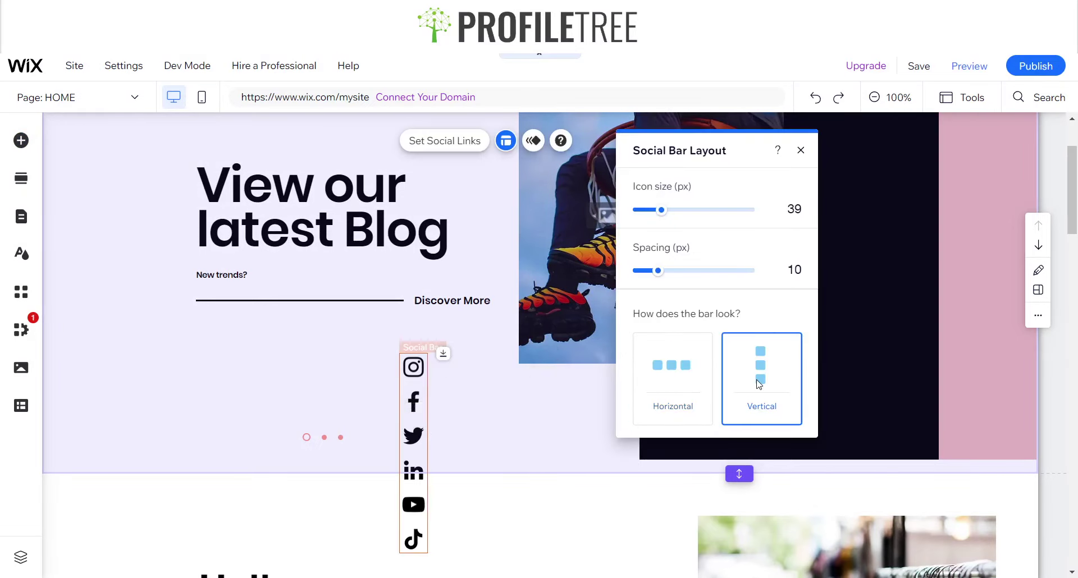
pyautogui.moveTo(662, 278); pyautogui.dragTo(678, 278)
pyautogui.write('20')
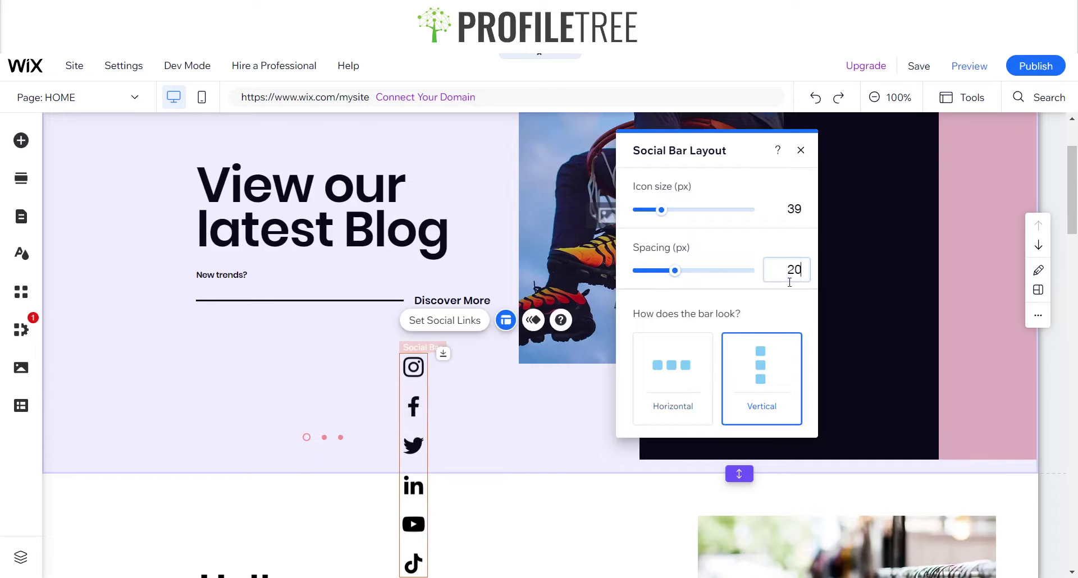
pyautogui.click(798, 209)
pyautogui.write('3')
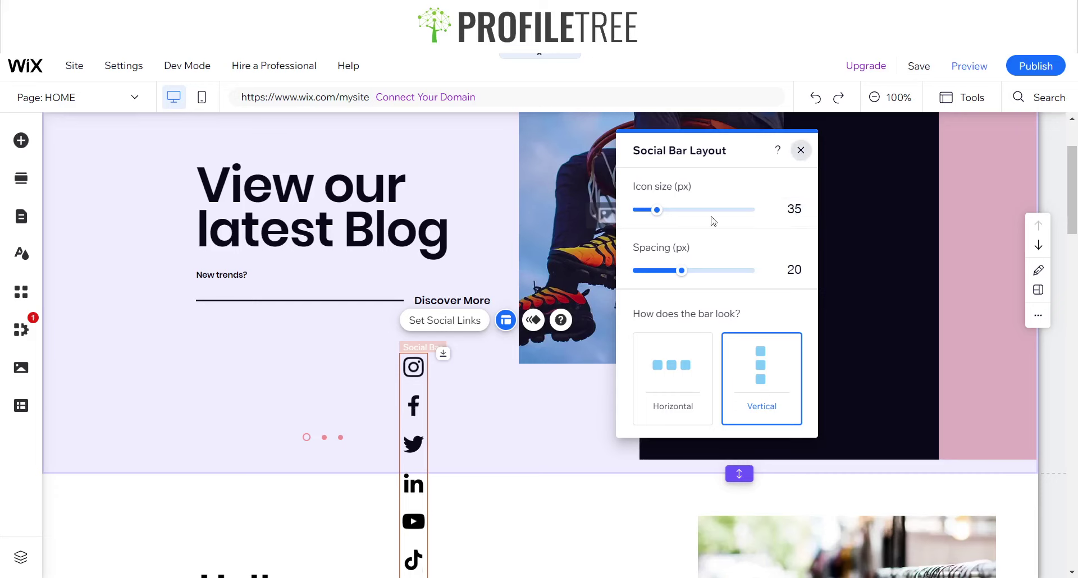
pyautogui.press('Escape')
# Place the social bar in the upper part of the hero section's pink column and check it in the page preview.
pyautogui.moveTo(958, 283); pyautogui.dragTo(932, 283)
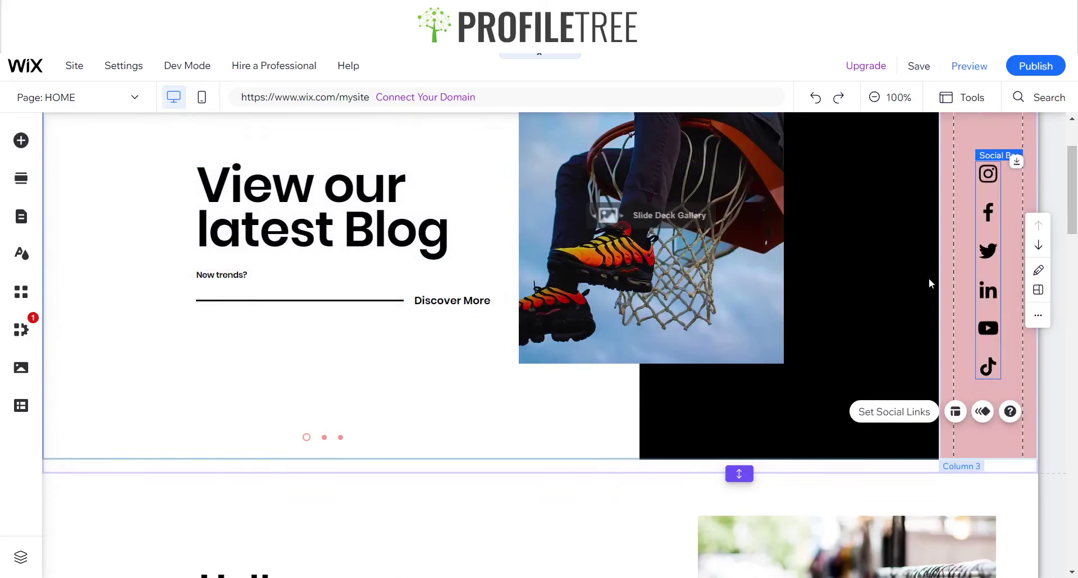
pyautogui.scroll(2, 928, 278)
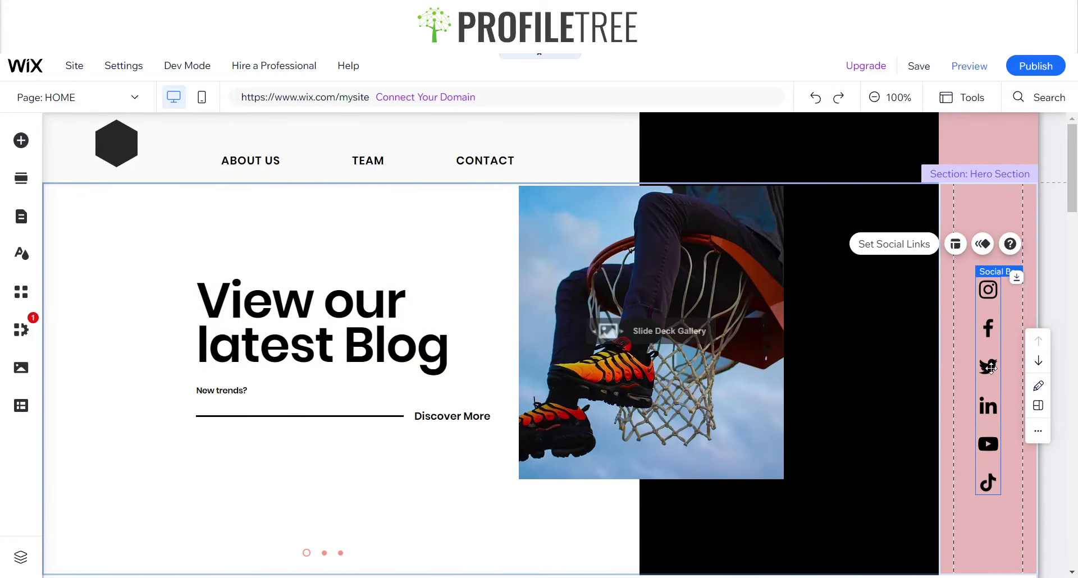
pyautogui.moveTo(989, 351); pyautogui.dragTo(991, 326)
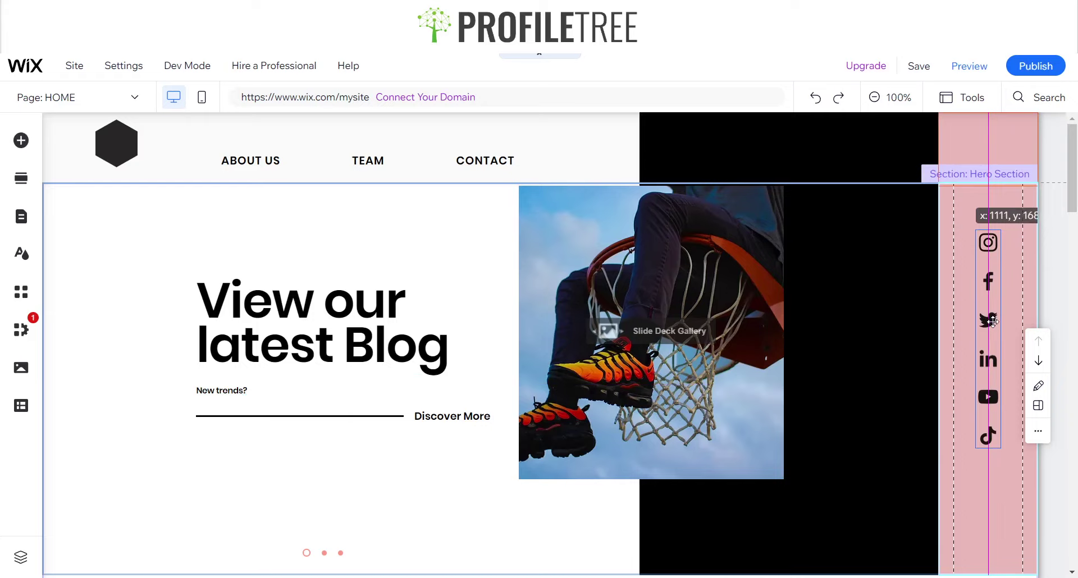
pyautogui.moveTo(992, 321); pyautogui.dragTo(999, 314)
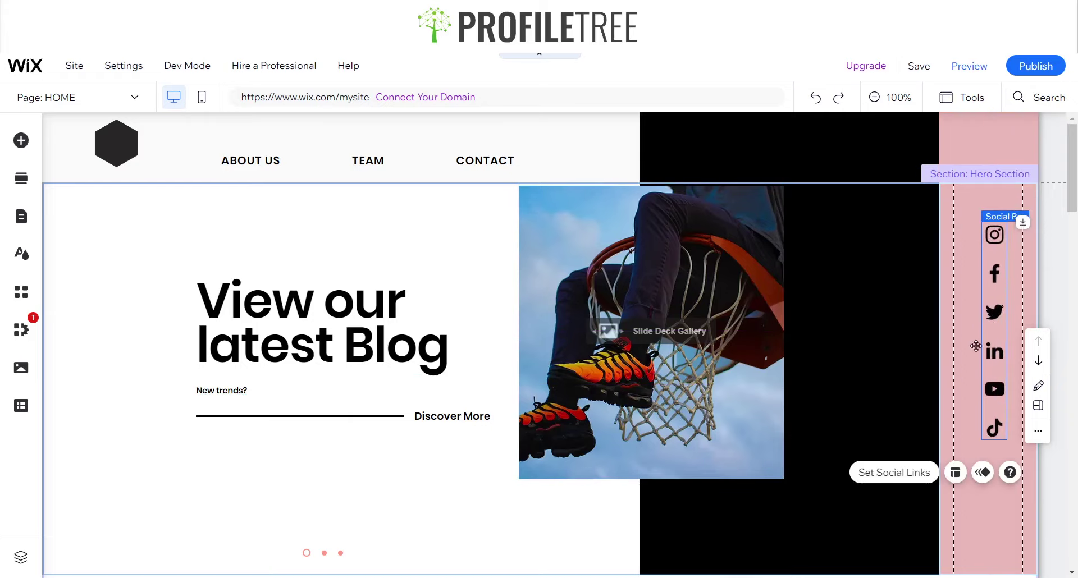
pyautogui.click(957, 62)
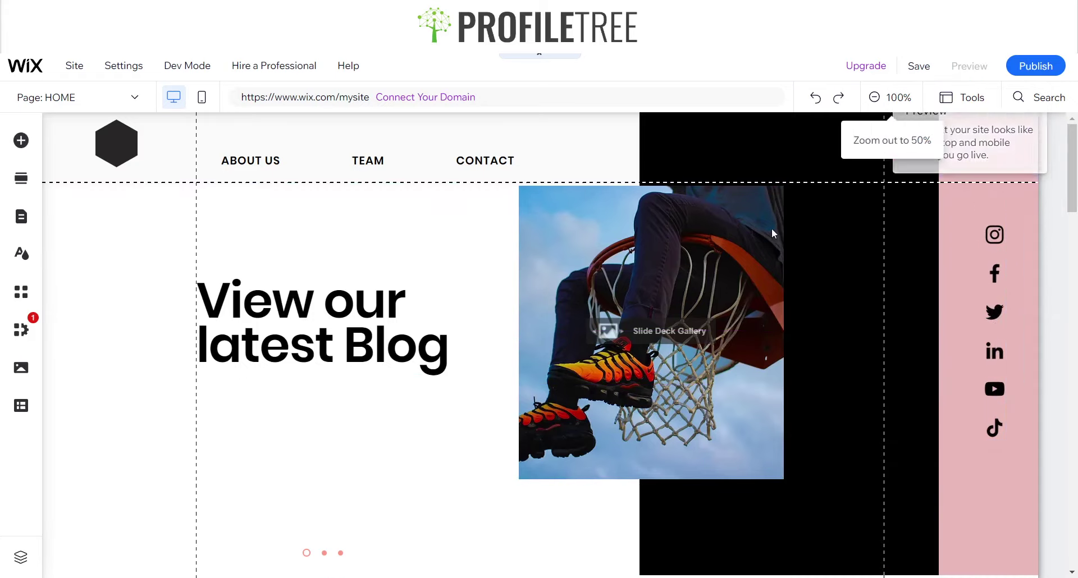
pyautogui.scroll(-15, 693, 427)
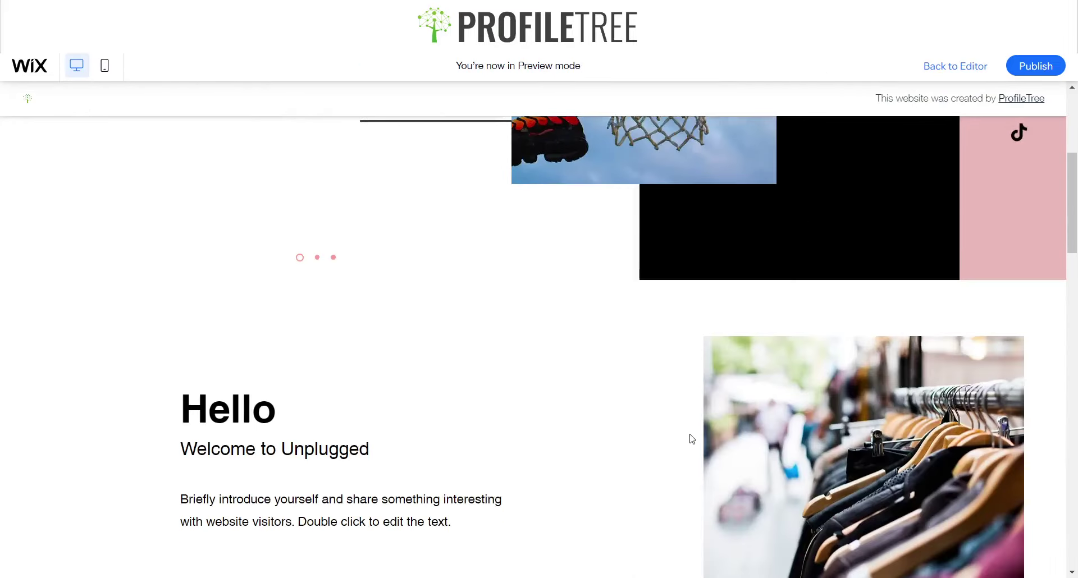
pyautogui.scroll(20, 690, 435)
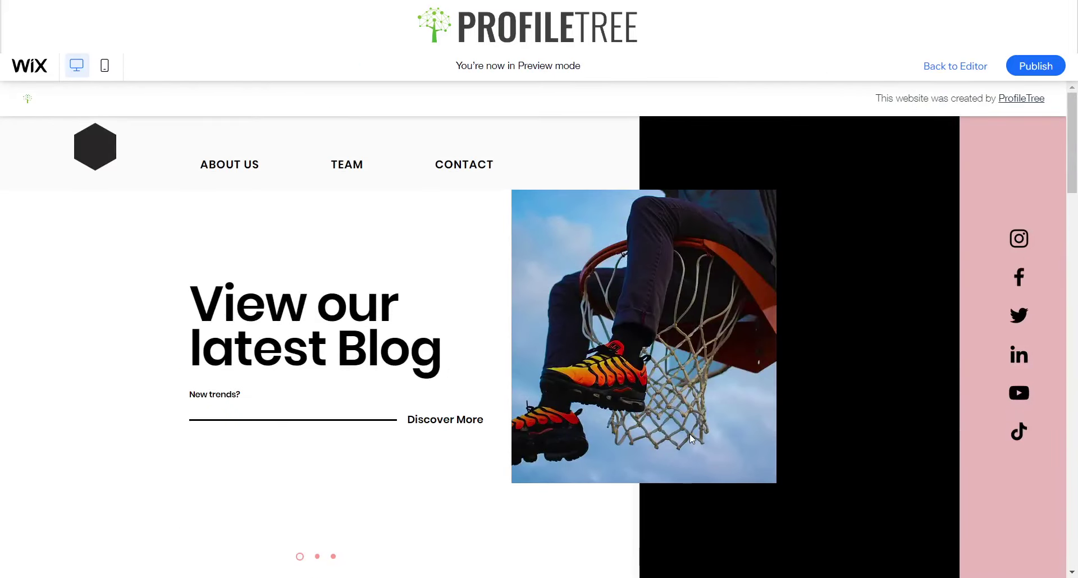
pyautogui.scroll(-8, 690, 434)
pyautogui.scroll(8, 691, 437)
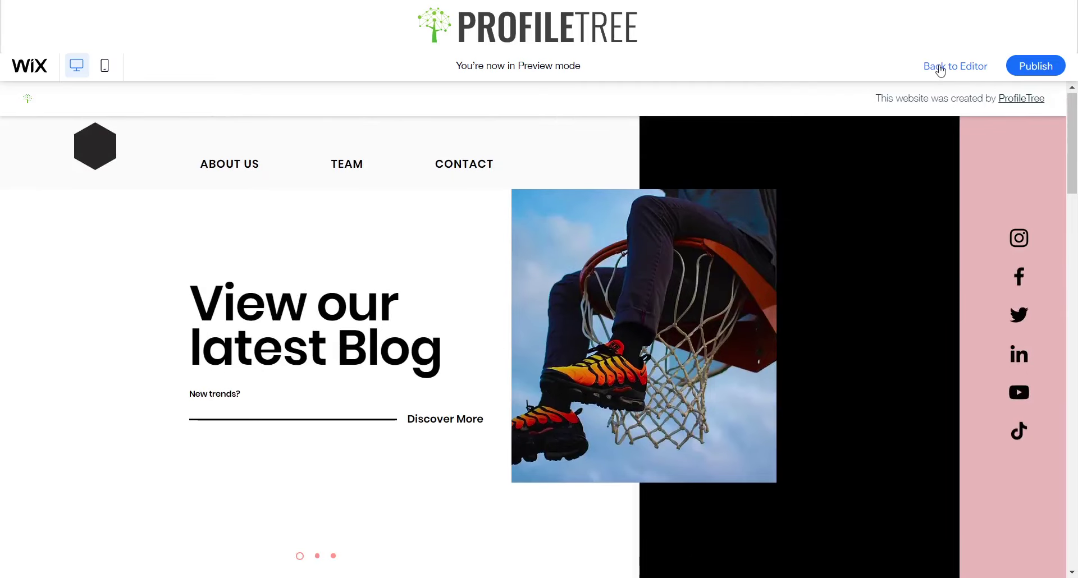
pyautogui.click(941, 68)
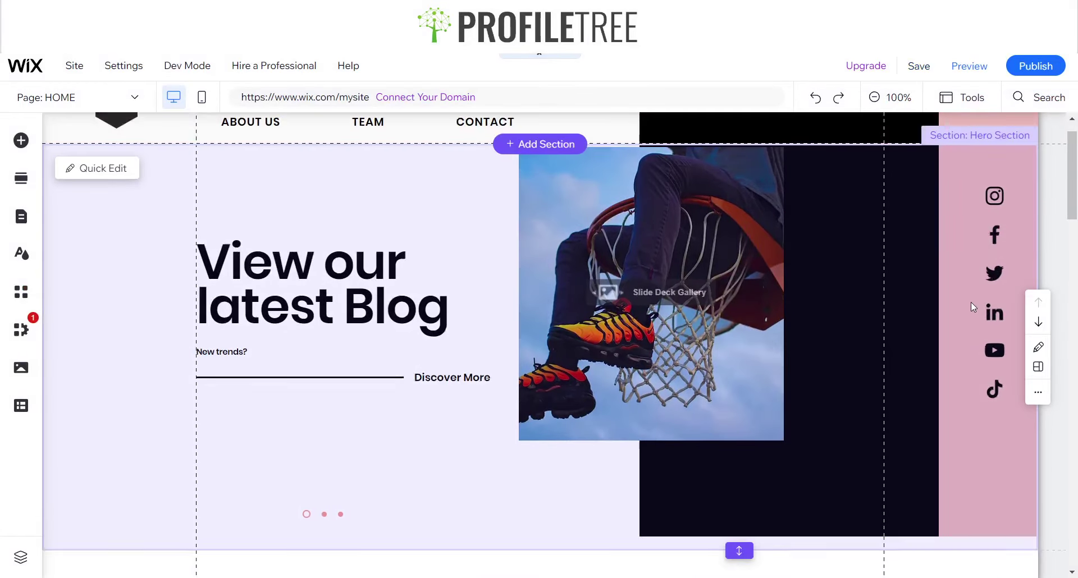
# Move the social bar closer to the outer edge of the hero section's pink column.
pyautogui.scroll(-4, 971, 302)
pyautogui.scroll(-2, 957, 370)
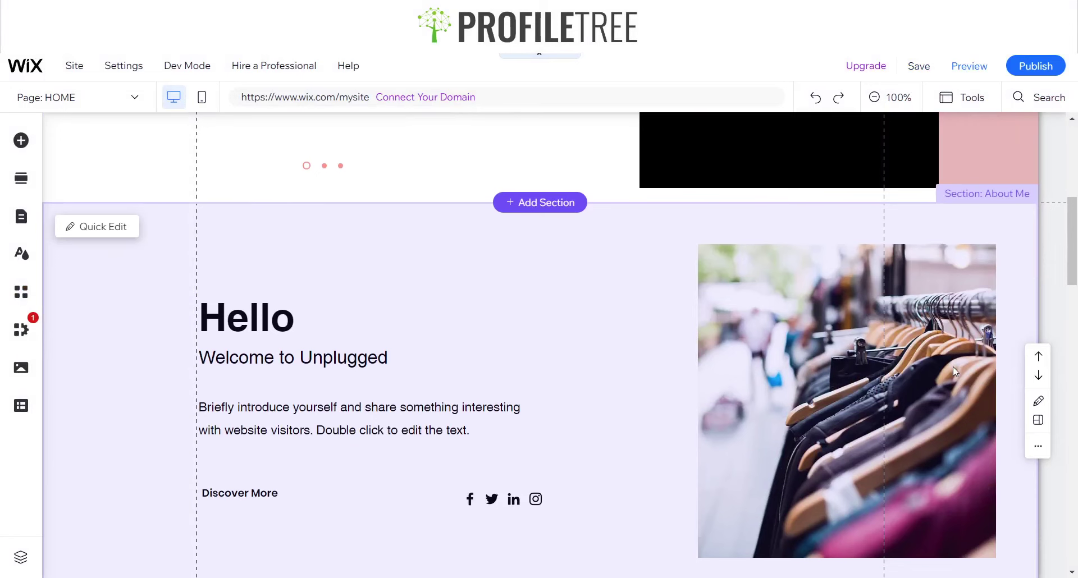
pyautogui.click(952, 370)
pyautogui.click(950, 370)
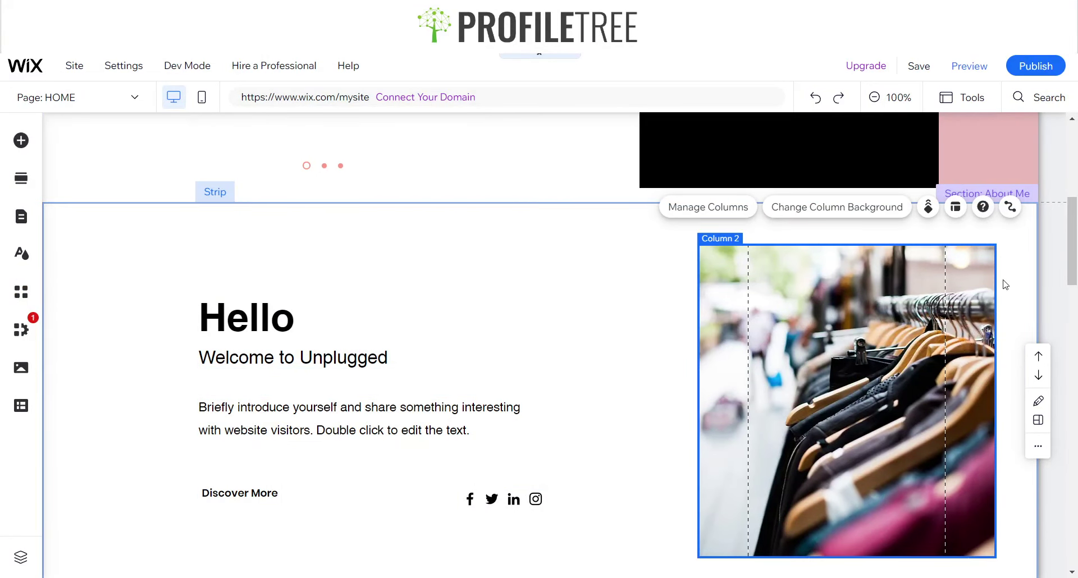
pyautogui.scroll(4, 1005, 285)
pyautogui.click(996, 218)
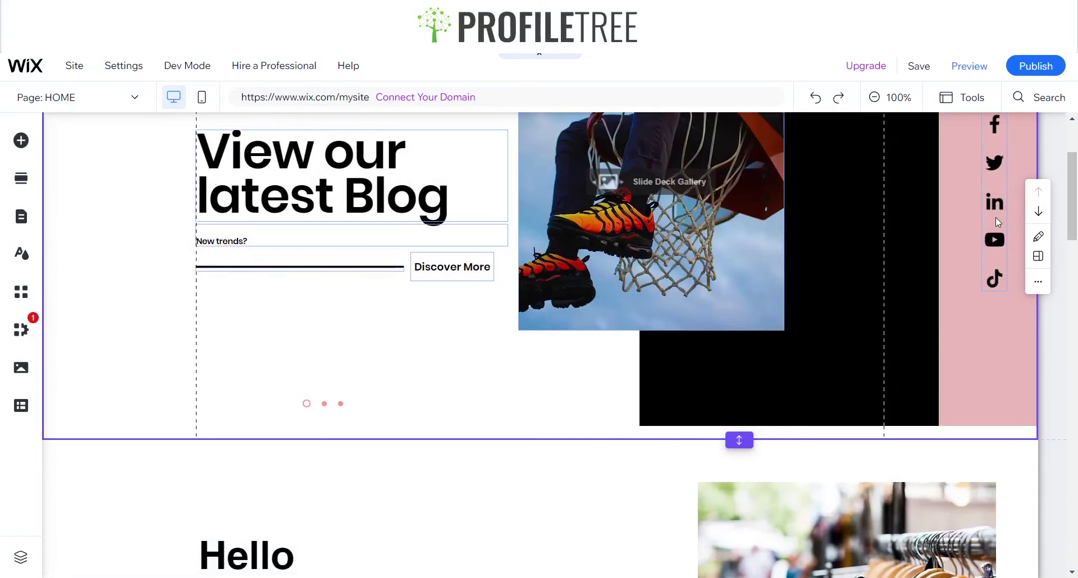
pyautogui.click(995, 217)
pyautogui.moveTo(996, 217); pyautogui.dragTo(1015, 215)
pyautogui.scroll(3, 956, 439)
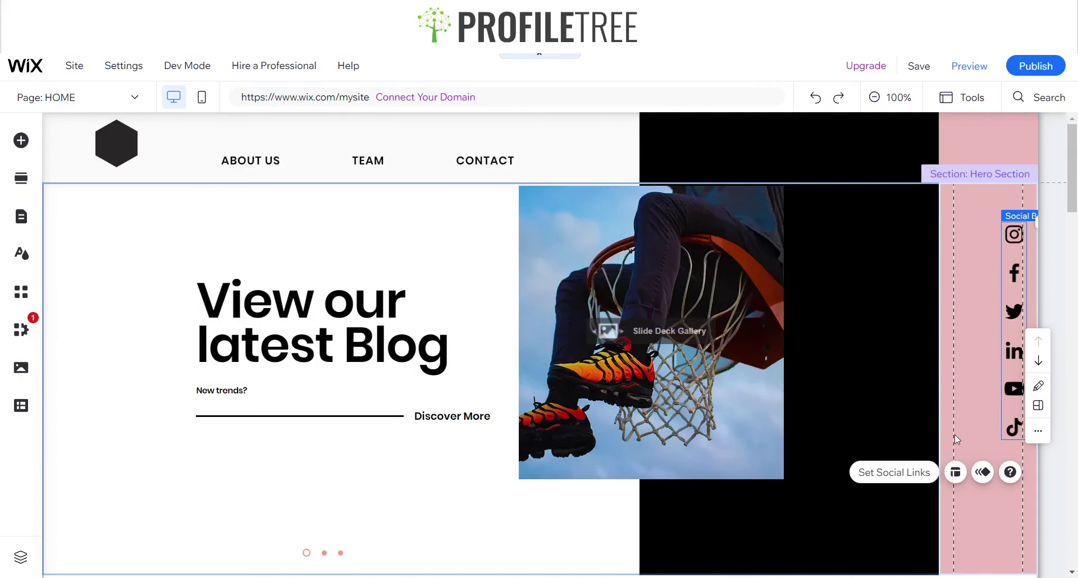
# Pin the social bar to the screen at the middle-right position with an 18 px horizontal offset.
pyautogui.rightClick(1013, 407)
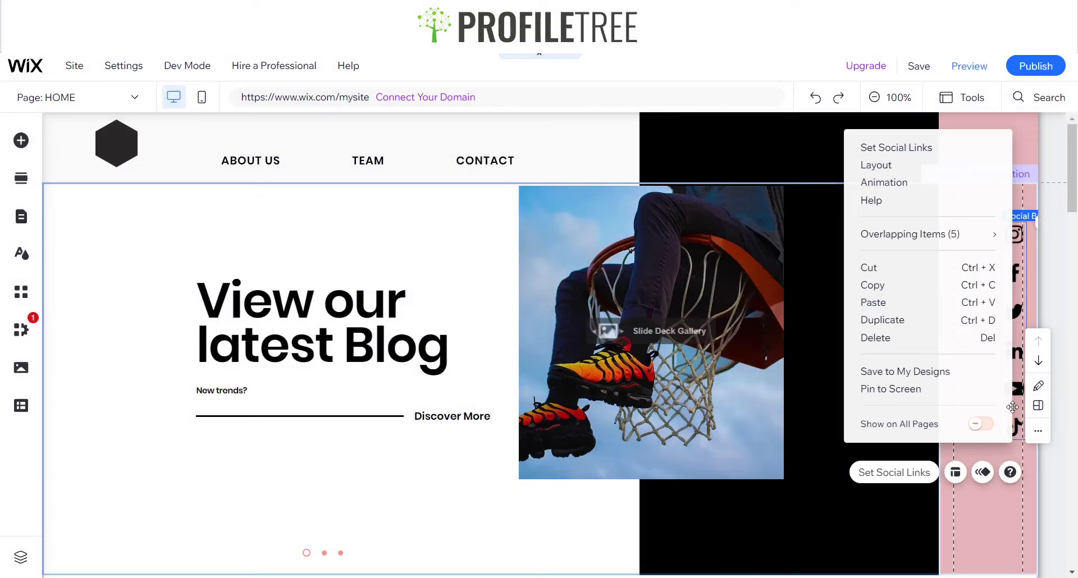
pyautogui.click(917, 393)
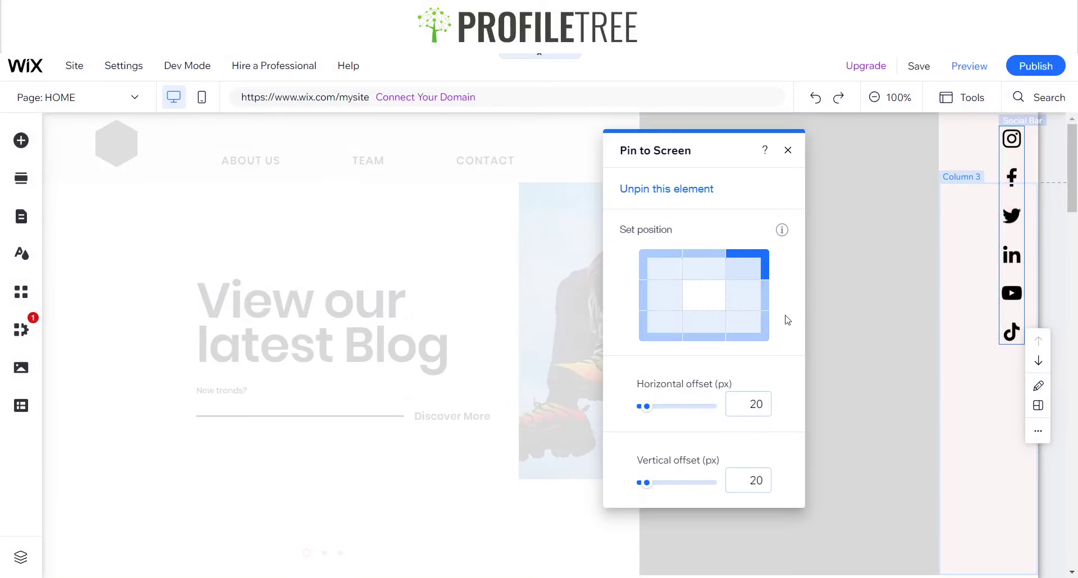
pyautogui.click(759, 301)
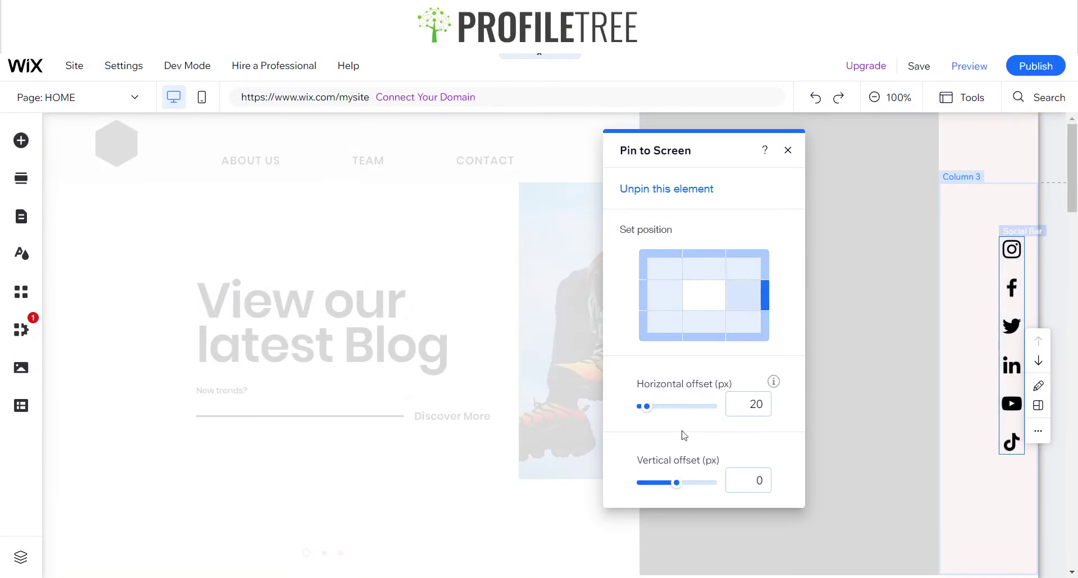
pyautogui.moveTo(647, 409); pyautogui.dragTo(648, 409)
pyautogui.click(754, 408)
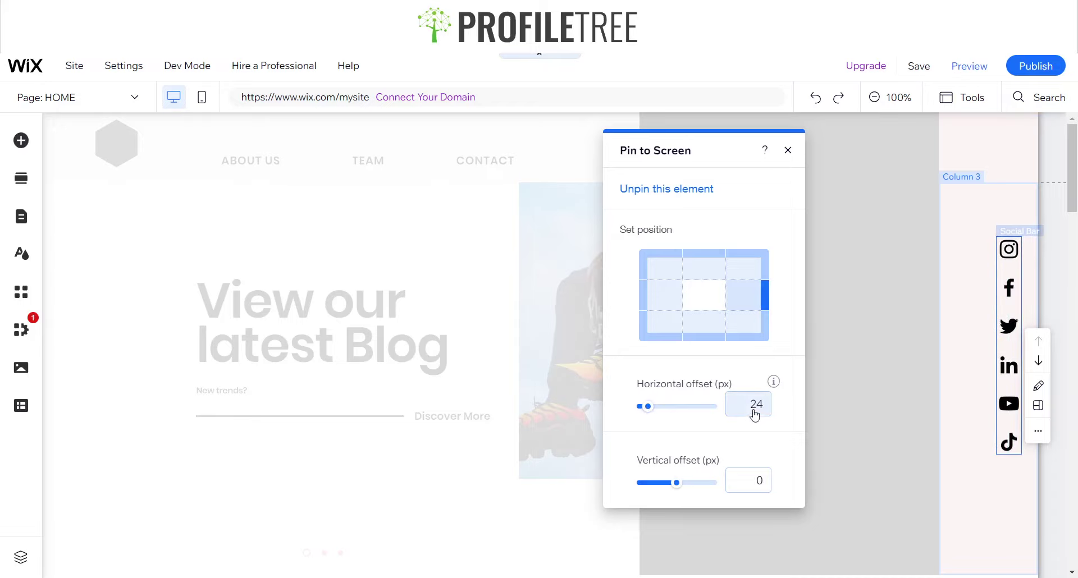
pyautogui.write('18')
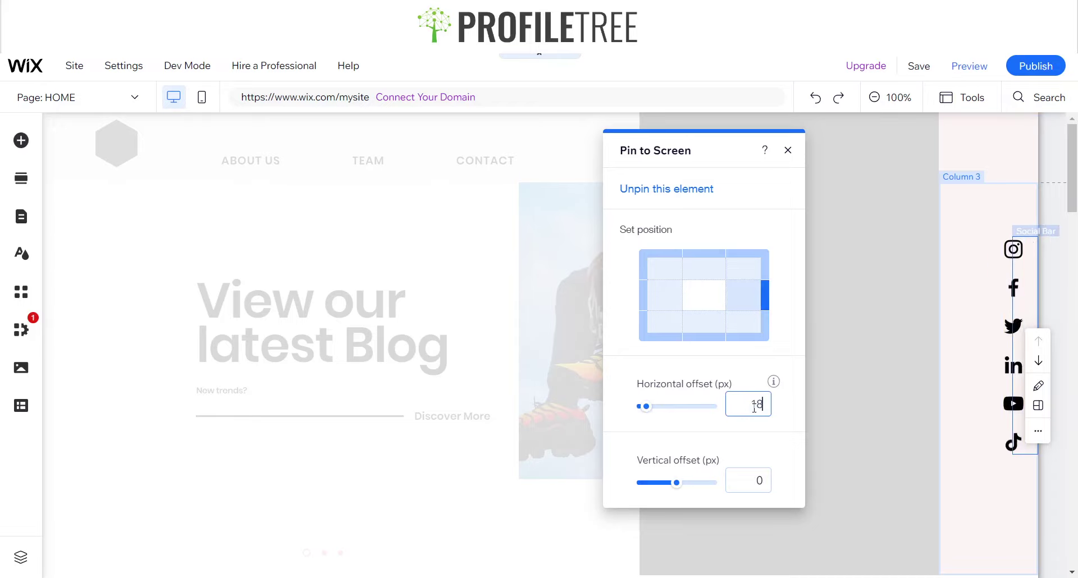
pyautogui.click(787, 149)
# Preview the page and check the pinned social bar along its full length, from the header to the footer.
pyautogui.click(970, 67)
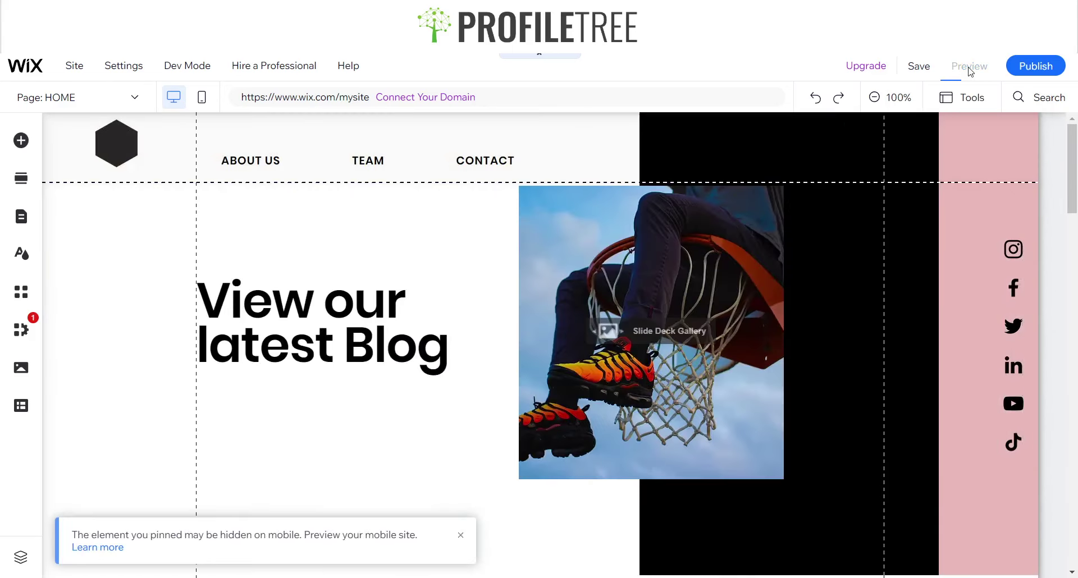
pyautogui.scroll(-3, 805, 331)
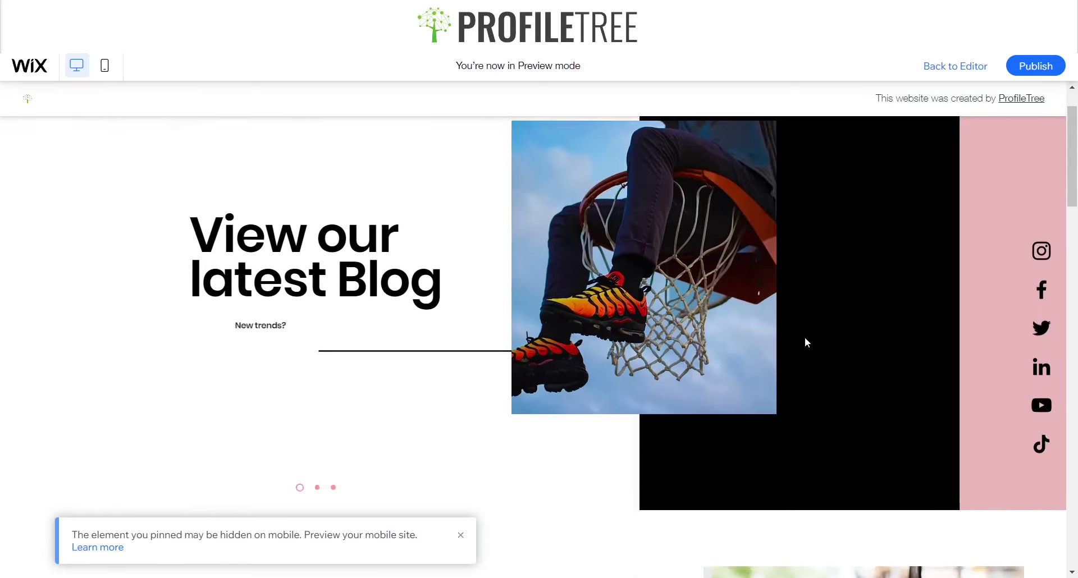
pyautogui.scroll(-10, 805, 342)
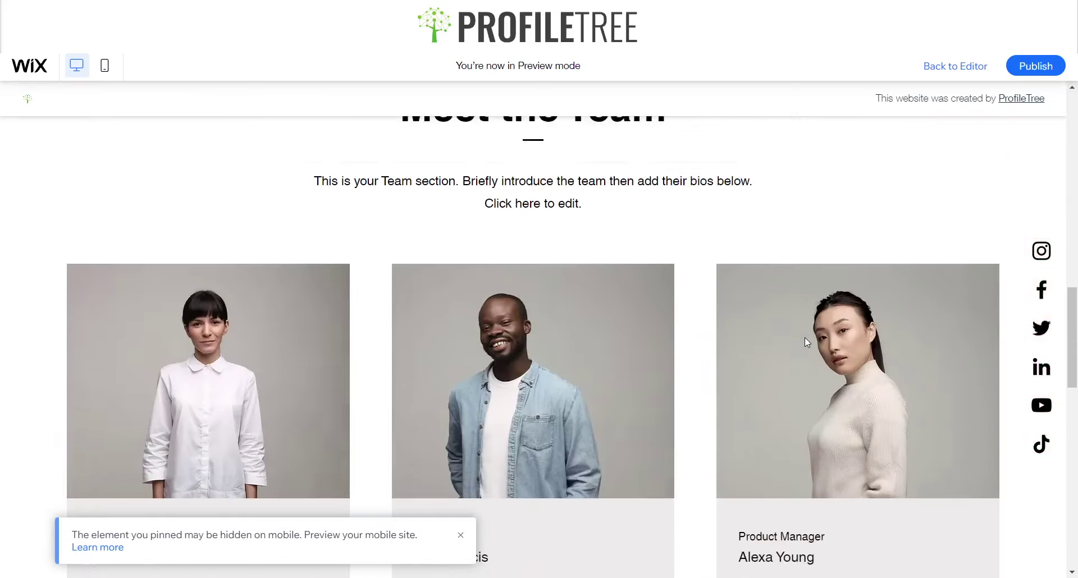
pyautogui.scroll(-8, 807, 342)
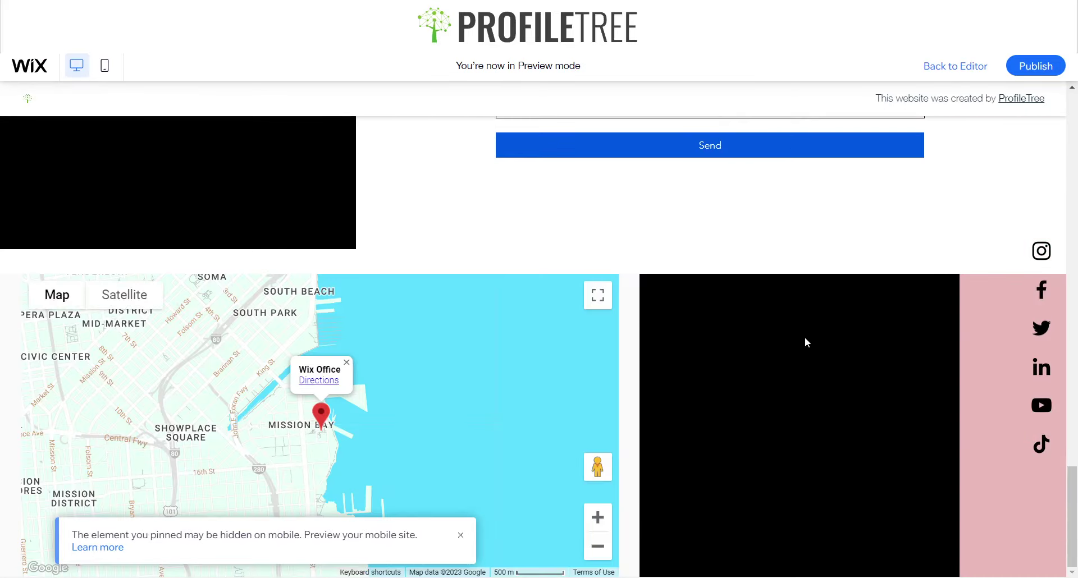
pyautogui.scroll(20, 805, 342)
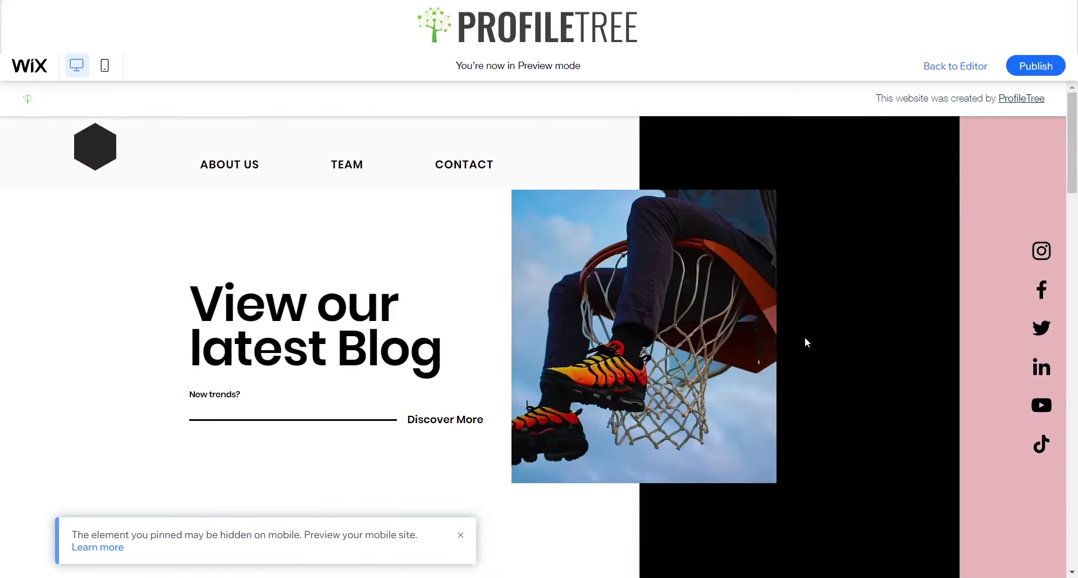
pyautogui.scroll(-18, 805, 340)
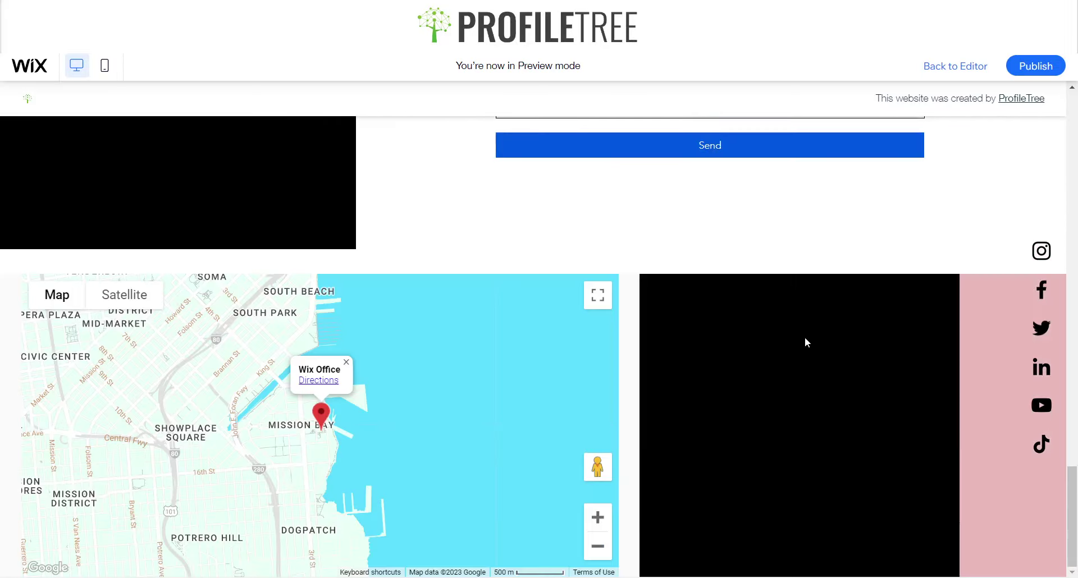
pyautogui.scroll(20, 807, 342)
pyautogui.scroll(-12, 807, 343)
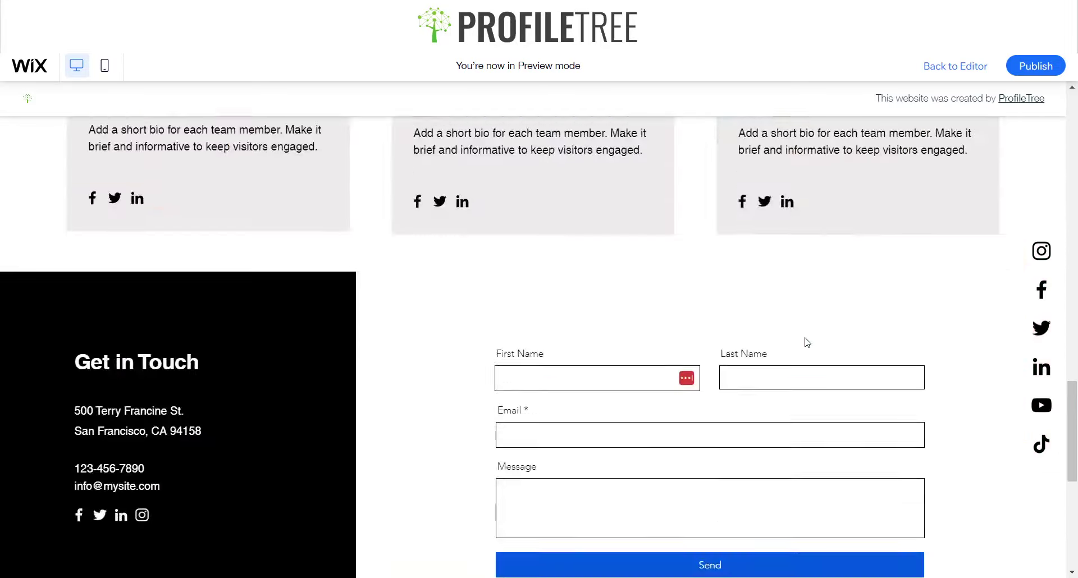
pyautogui.scroll(-6, 806, 343)
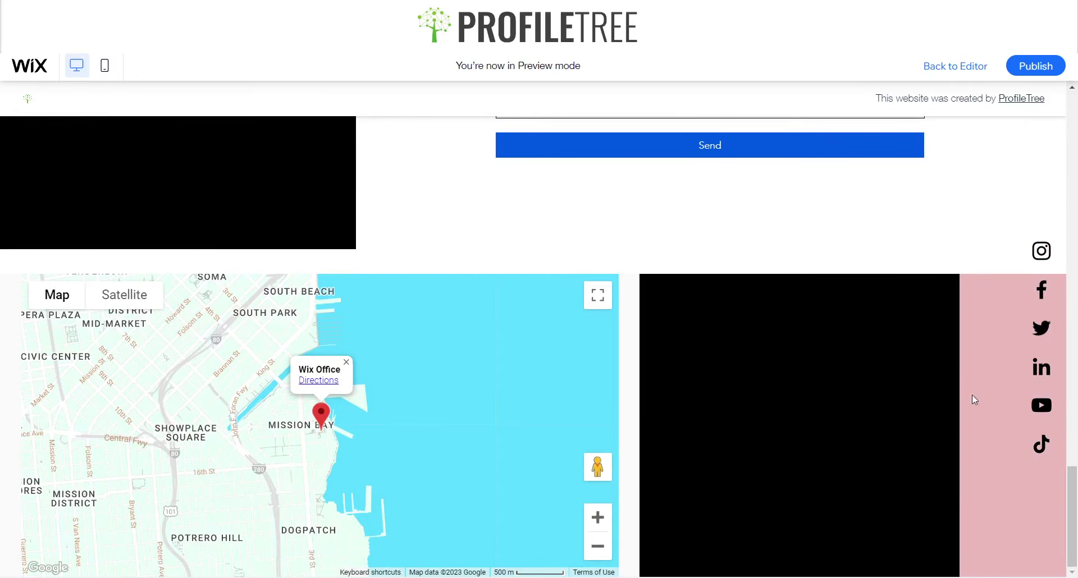
pyautogui.scroll(15, 997, 286)
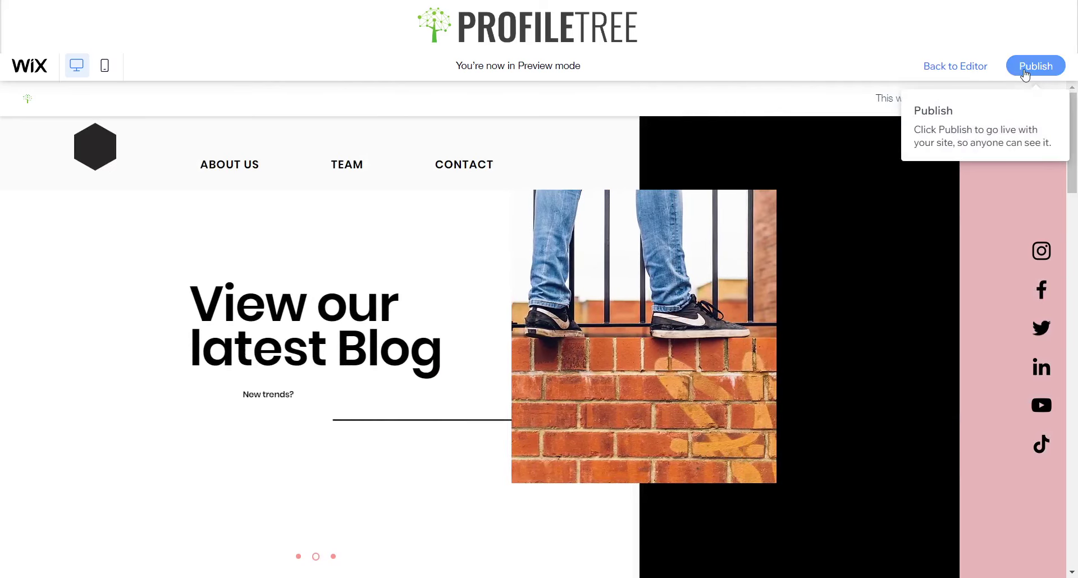
# Publish the site, open the live version and look through the whole page.
pyautogui.click(1025, 72)
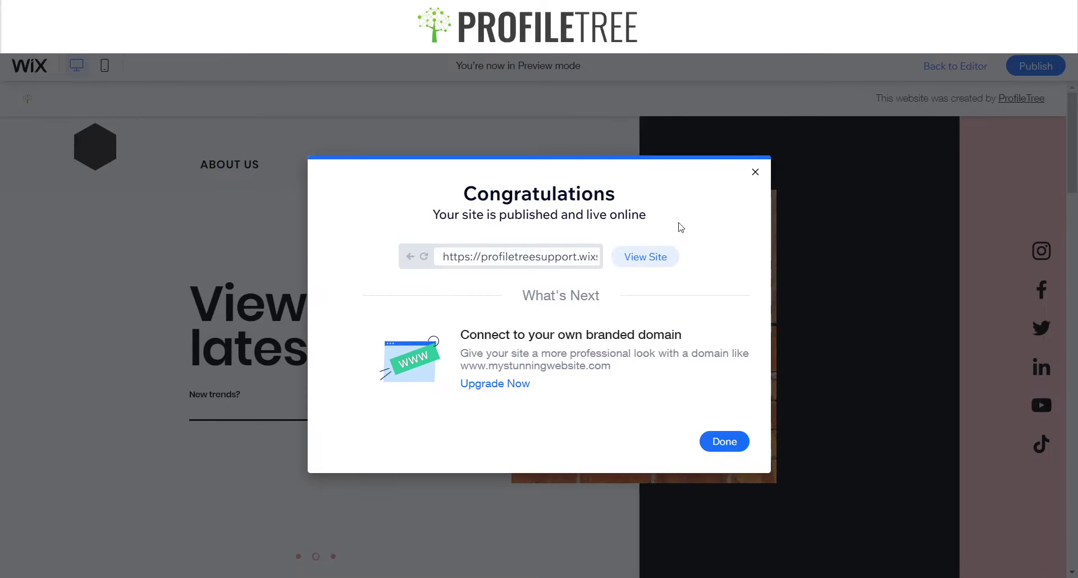
pyautogui.click(637, 259)
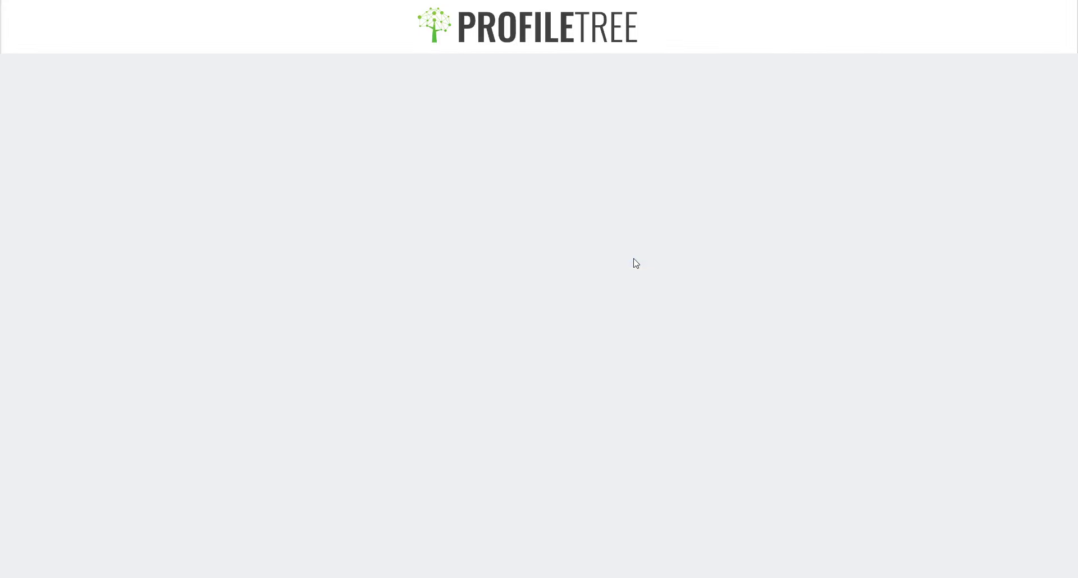
pyautogui.scroll(-5, 783, 402)
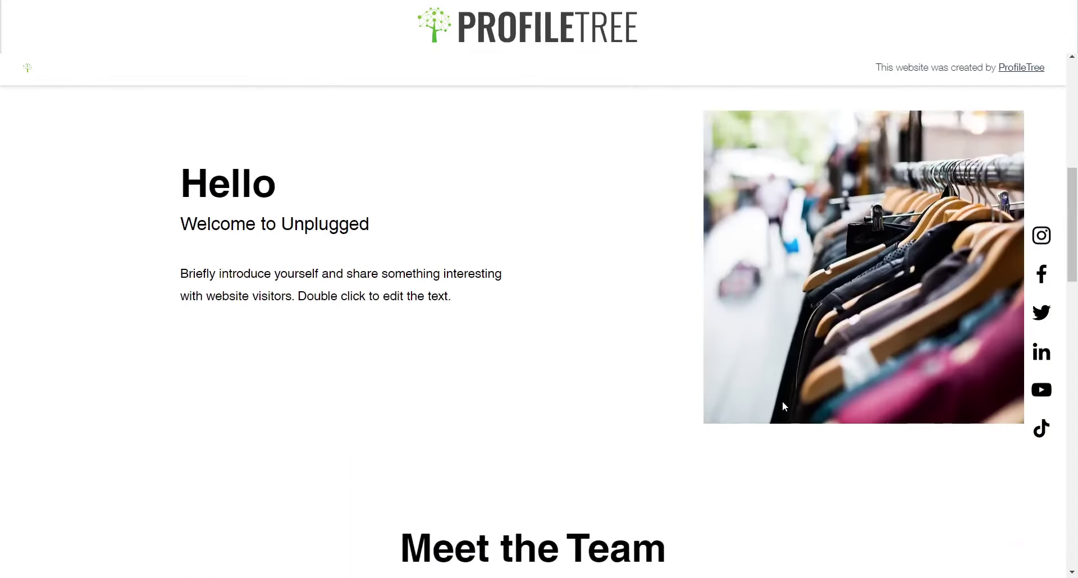
pyautogui.scroll(-15, 784, 401)
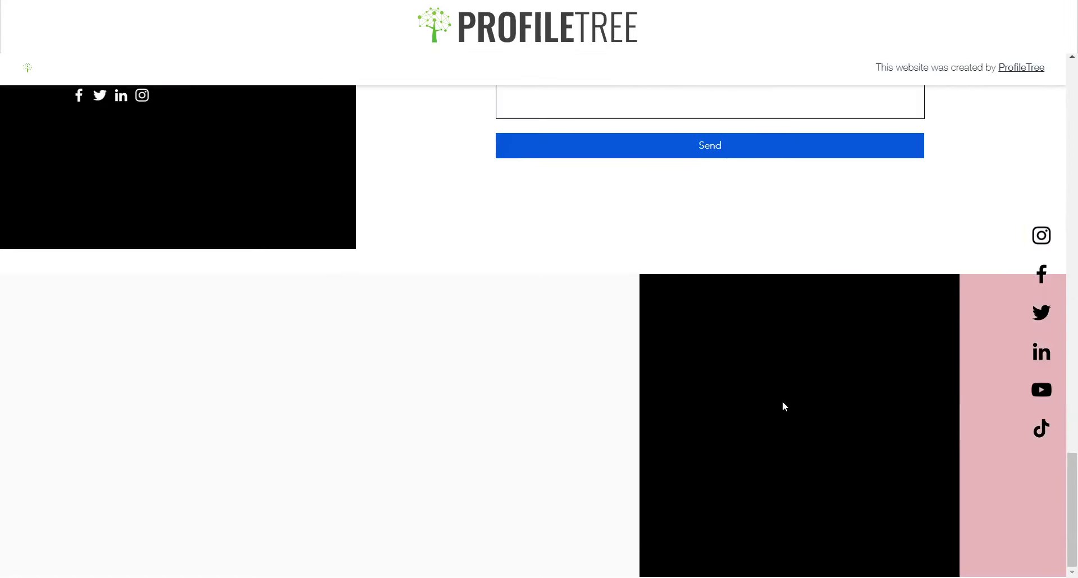
pyautogui.scroll(12, 443, 416)
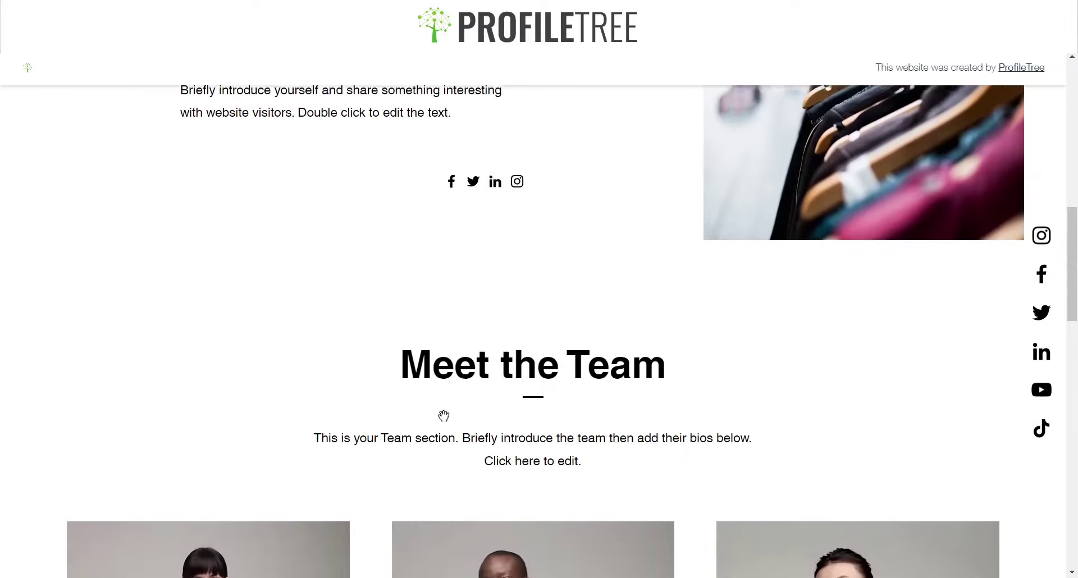
pyautogui.scroll(7, 444, 416)
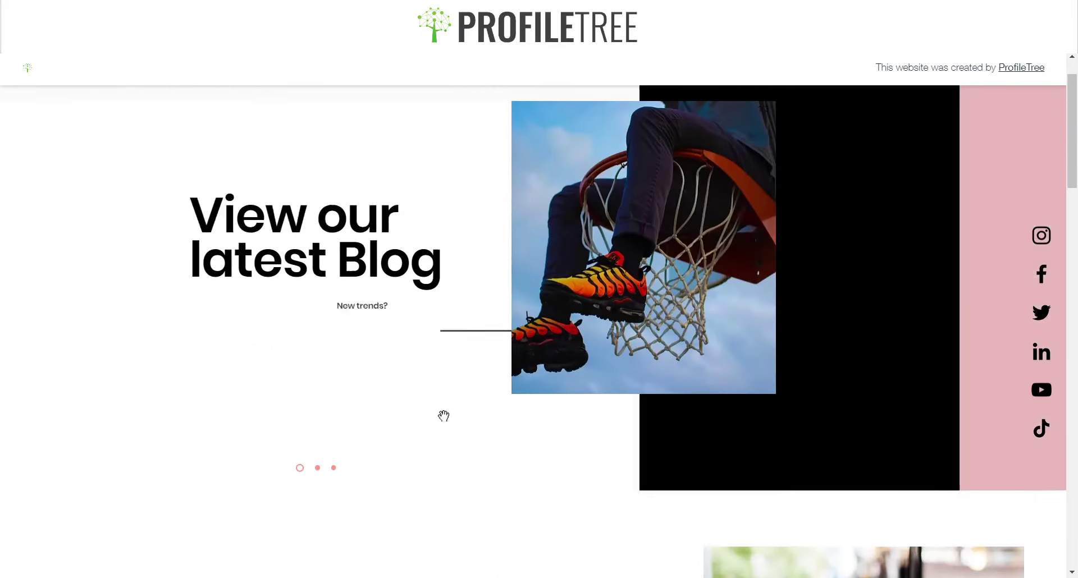
# Test the About Us, Team and Contact links in the live site's header menu.
pyautogui.click(256, 132)
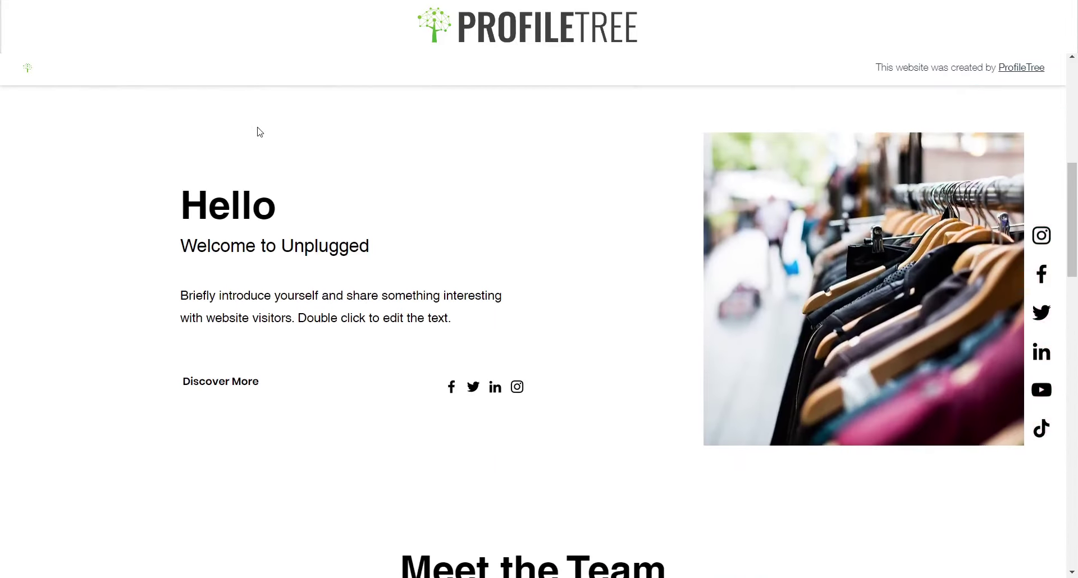
pyautogui.scroll(5, 260, 132)
pyautogui.click(339, 130)
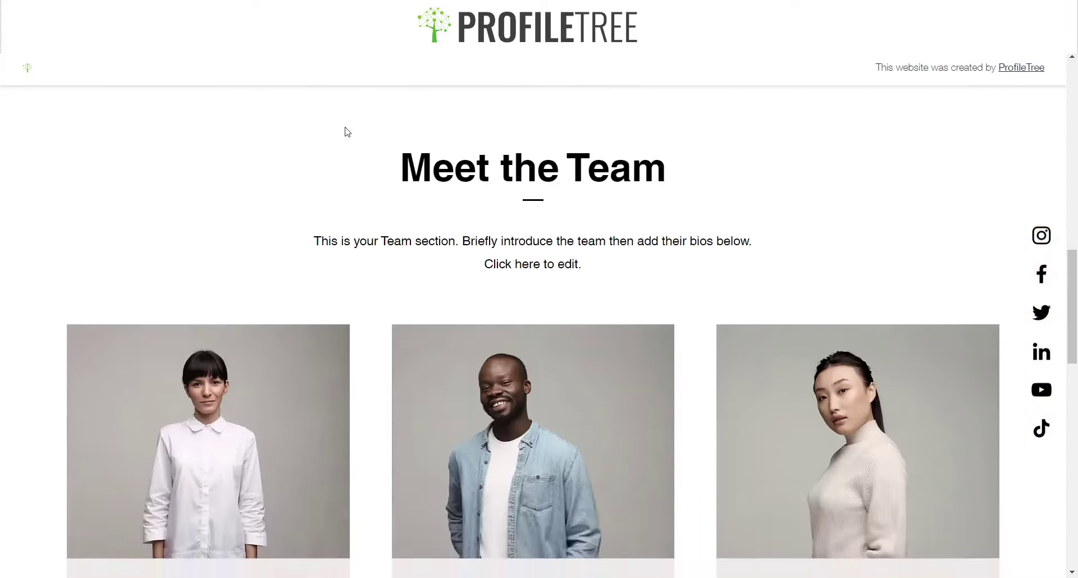
pyautogui.scroll(5, 344, 133)
pyautogui.click(449, 145)
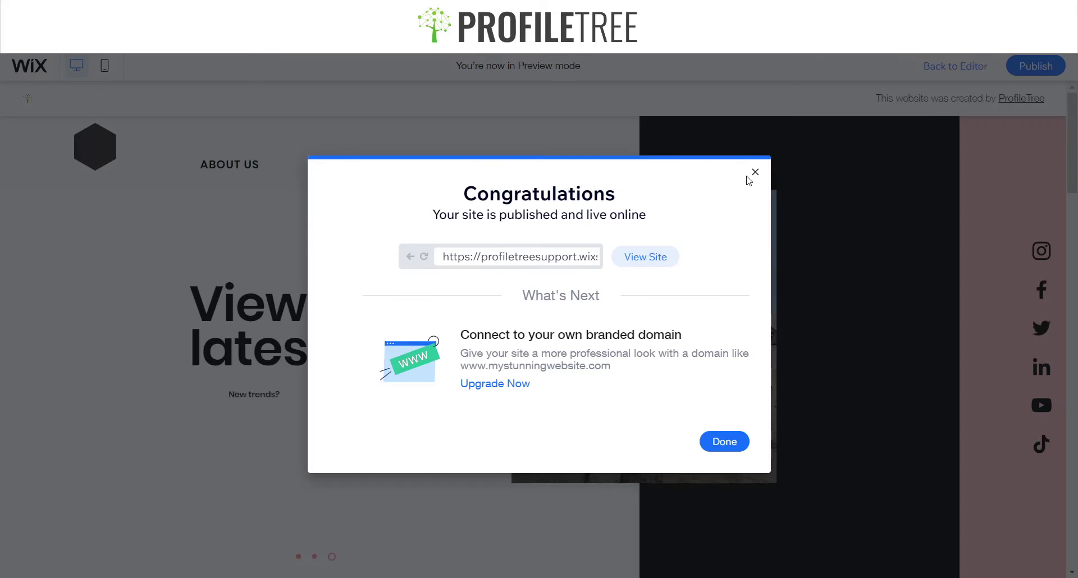
# Dismiss the publishing and mobile editing dialogs, return to the editor and go to the site's dashboard.
pyautogui.click(755, 174)
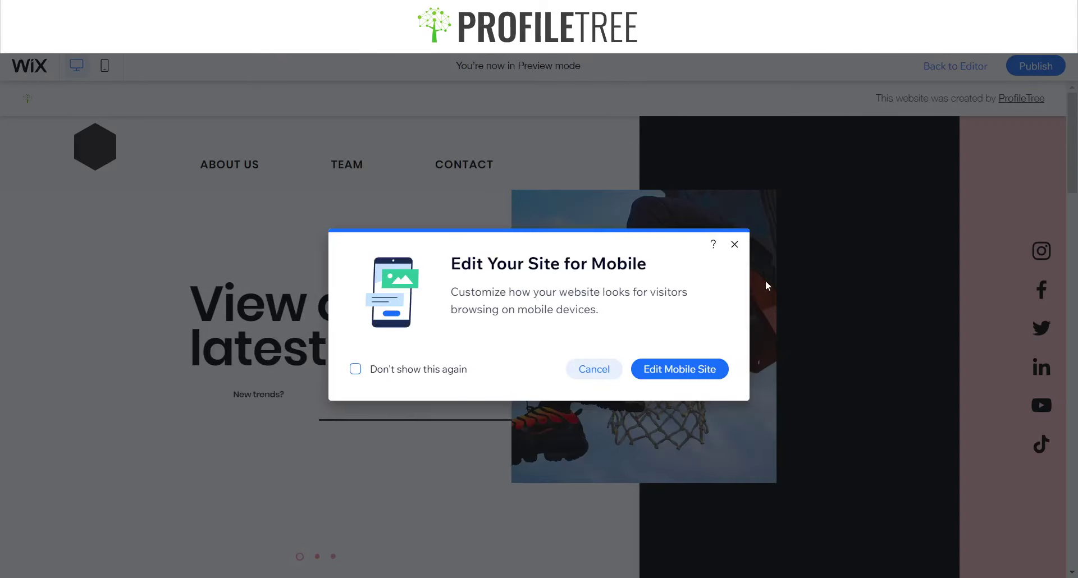
pyautogui.click(735, 245)
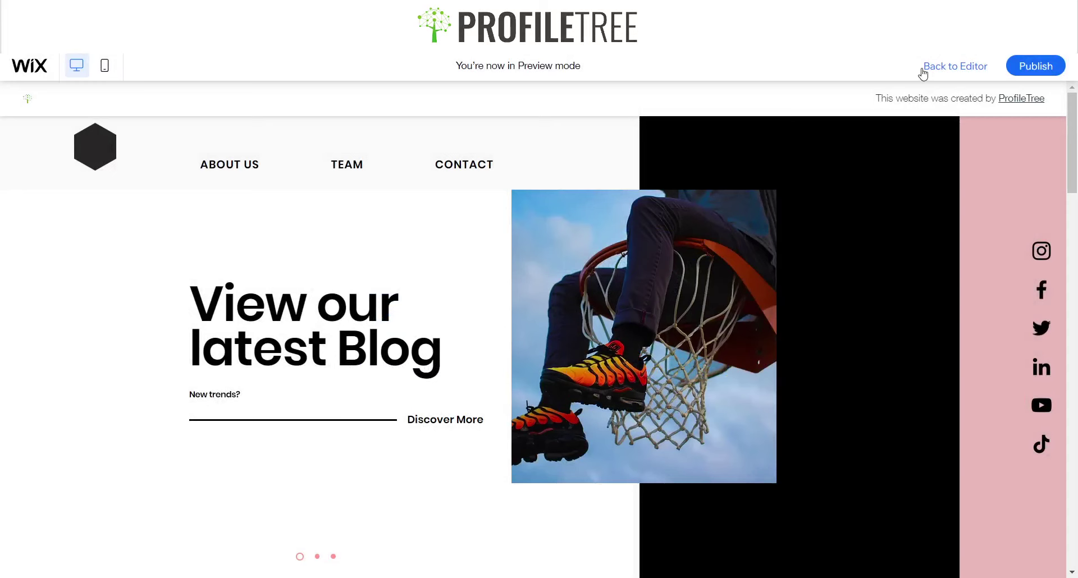
pyautogui.click(941, 73)
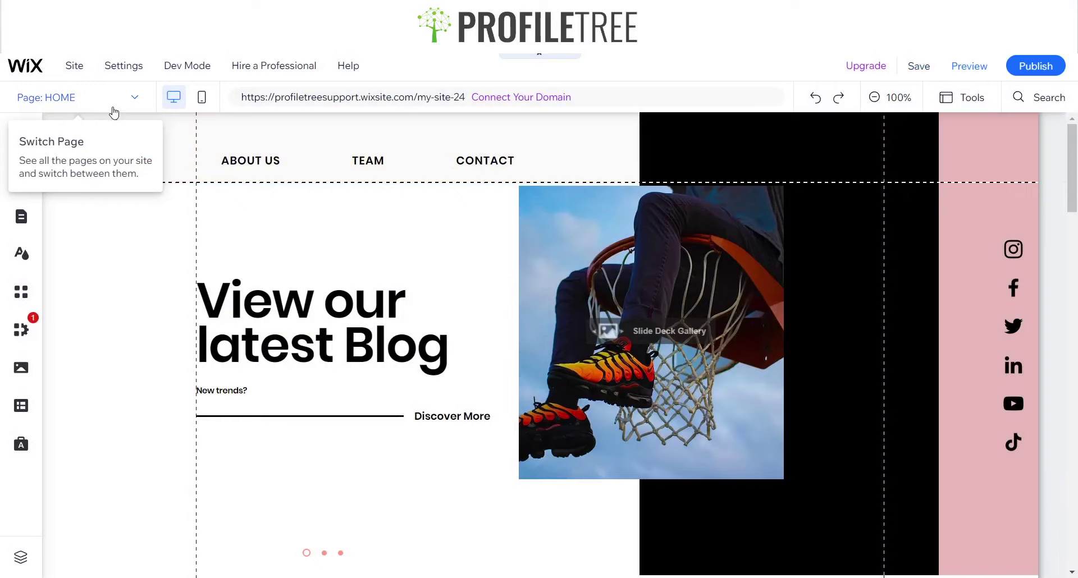
pyautogui.click(115, 76)
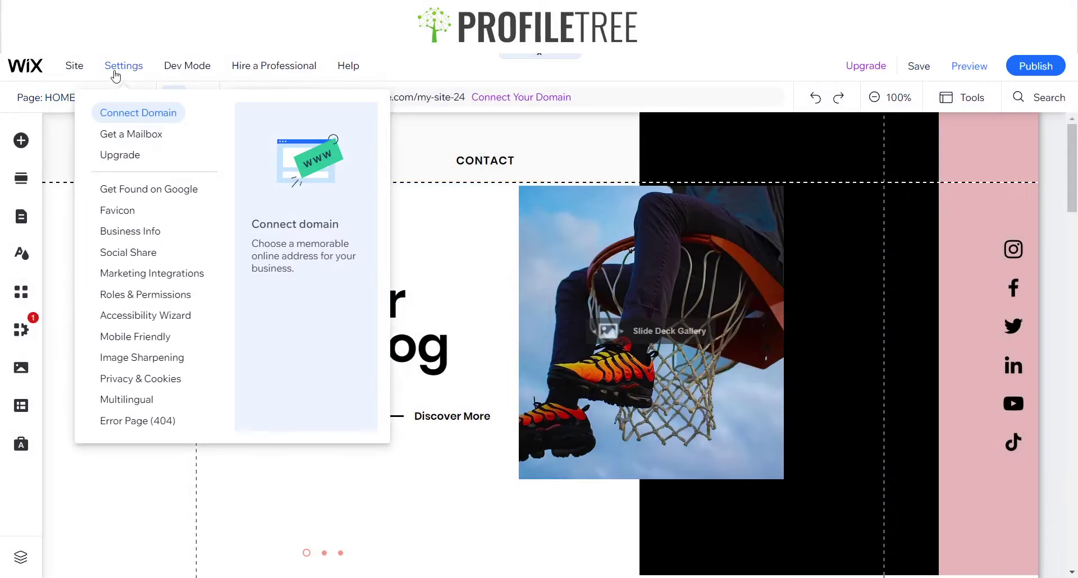
pyautogui.moveTo(82, 79)
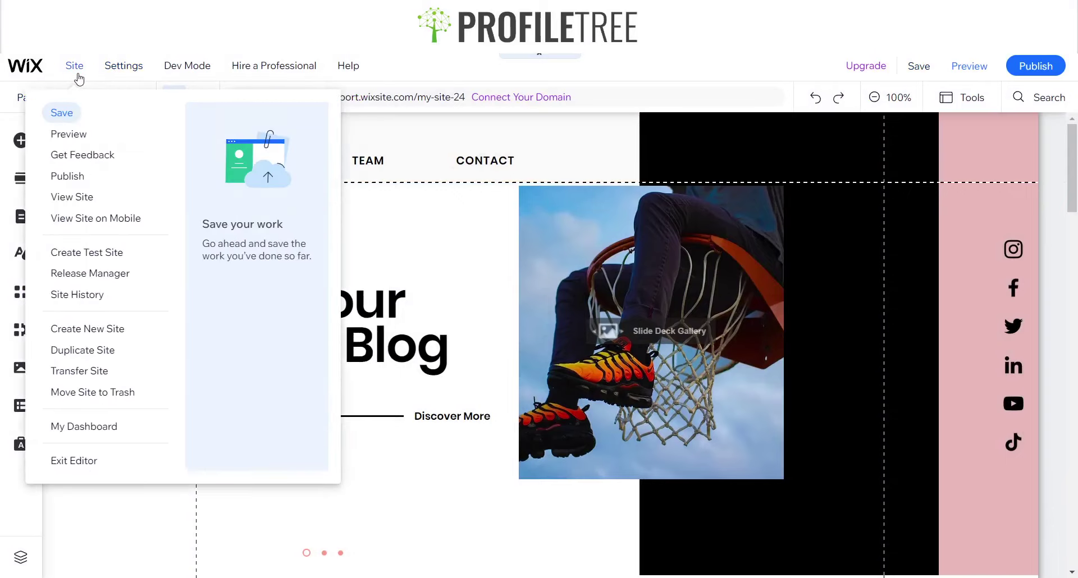
pyautogui.click(102, 431)
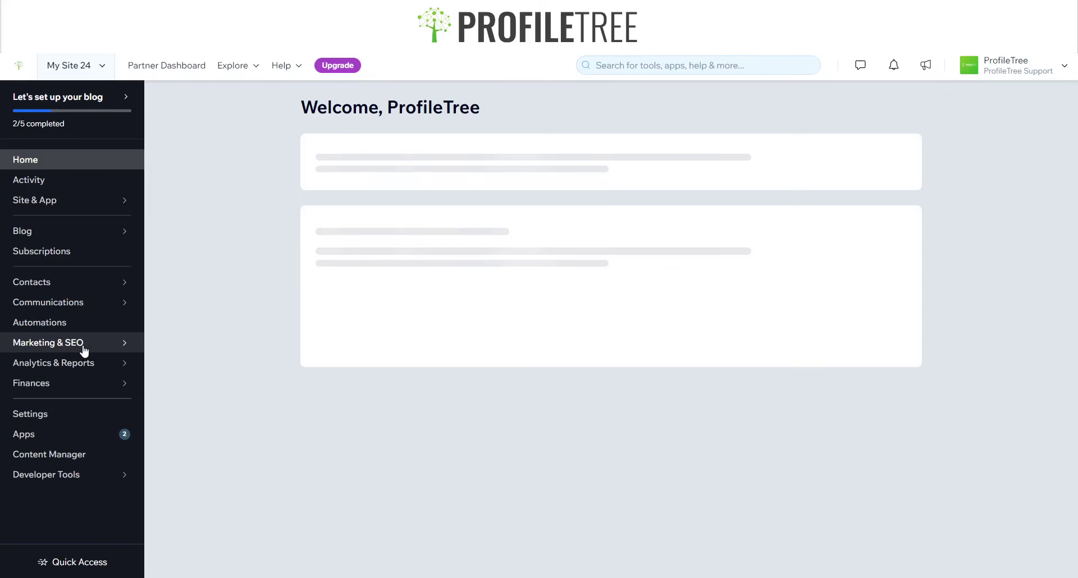
# Look over the dashboard and open the list of additional actions for the site.
pyautogui.moveTo(83, 348)
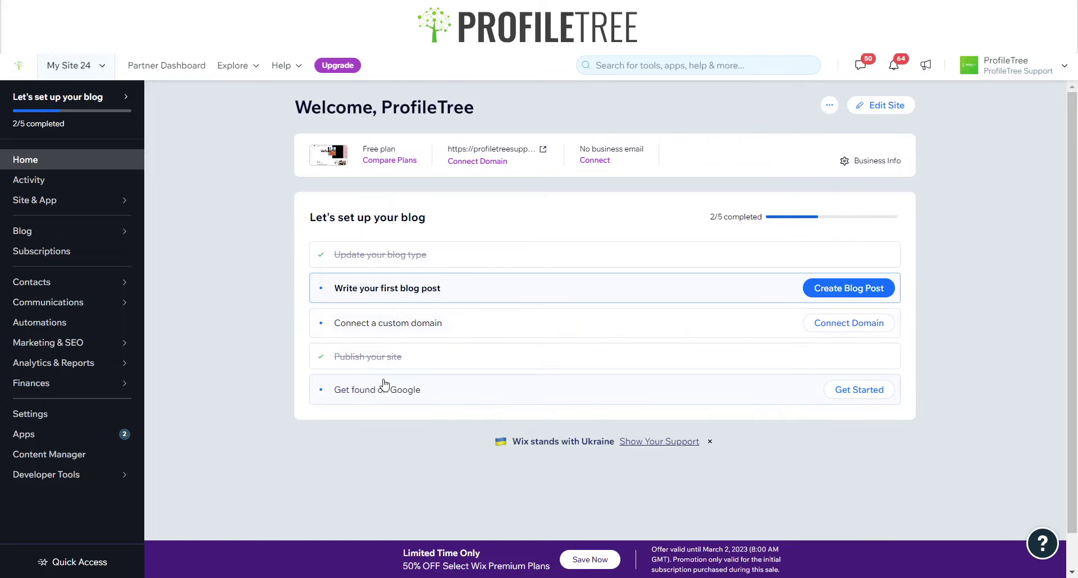
pyautogui.moveTo(82, 436)
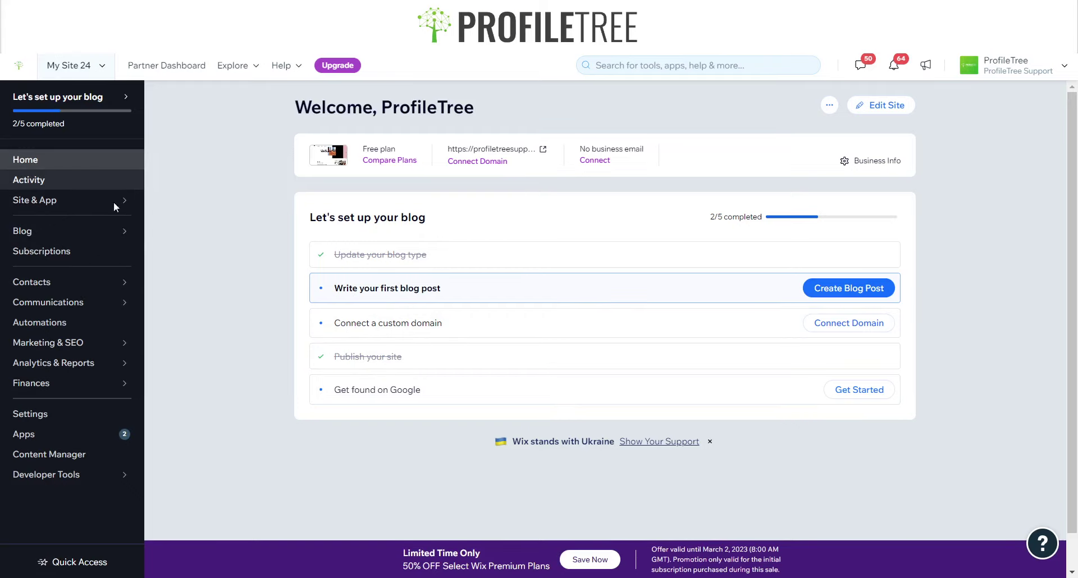
pyautogui.click(829, 105)
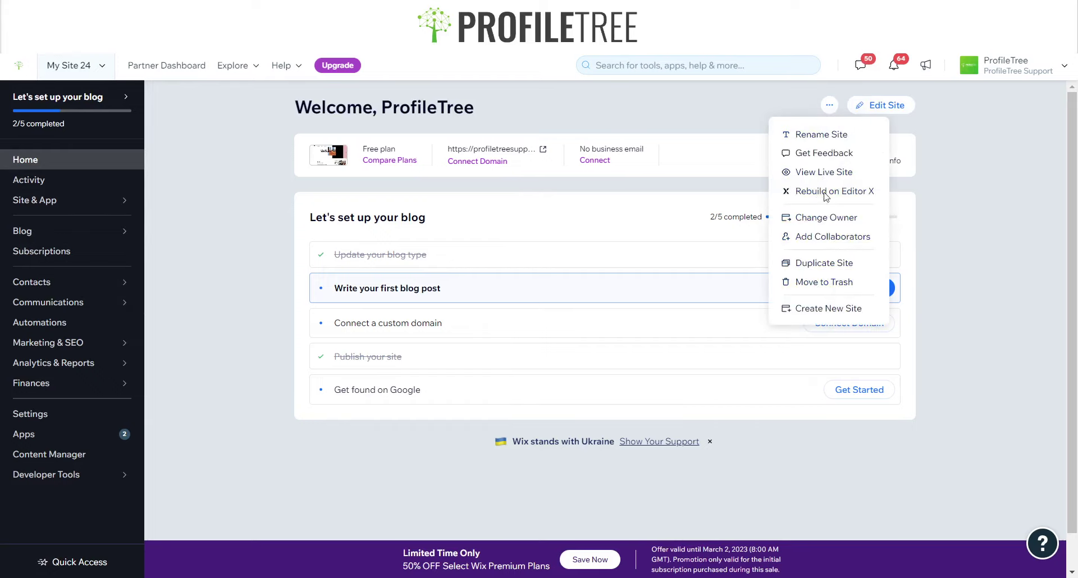